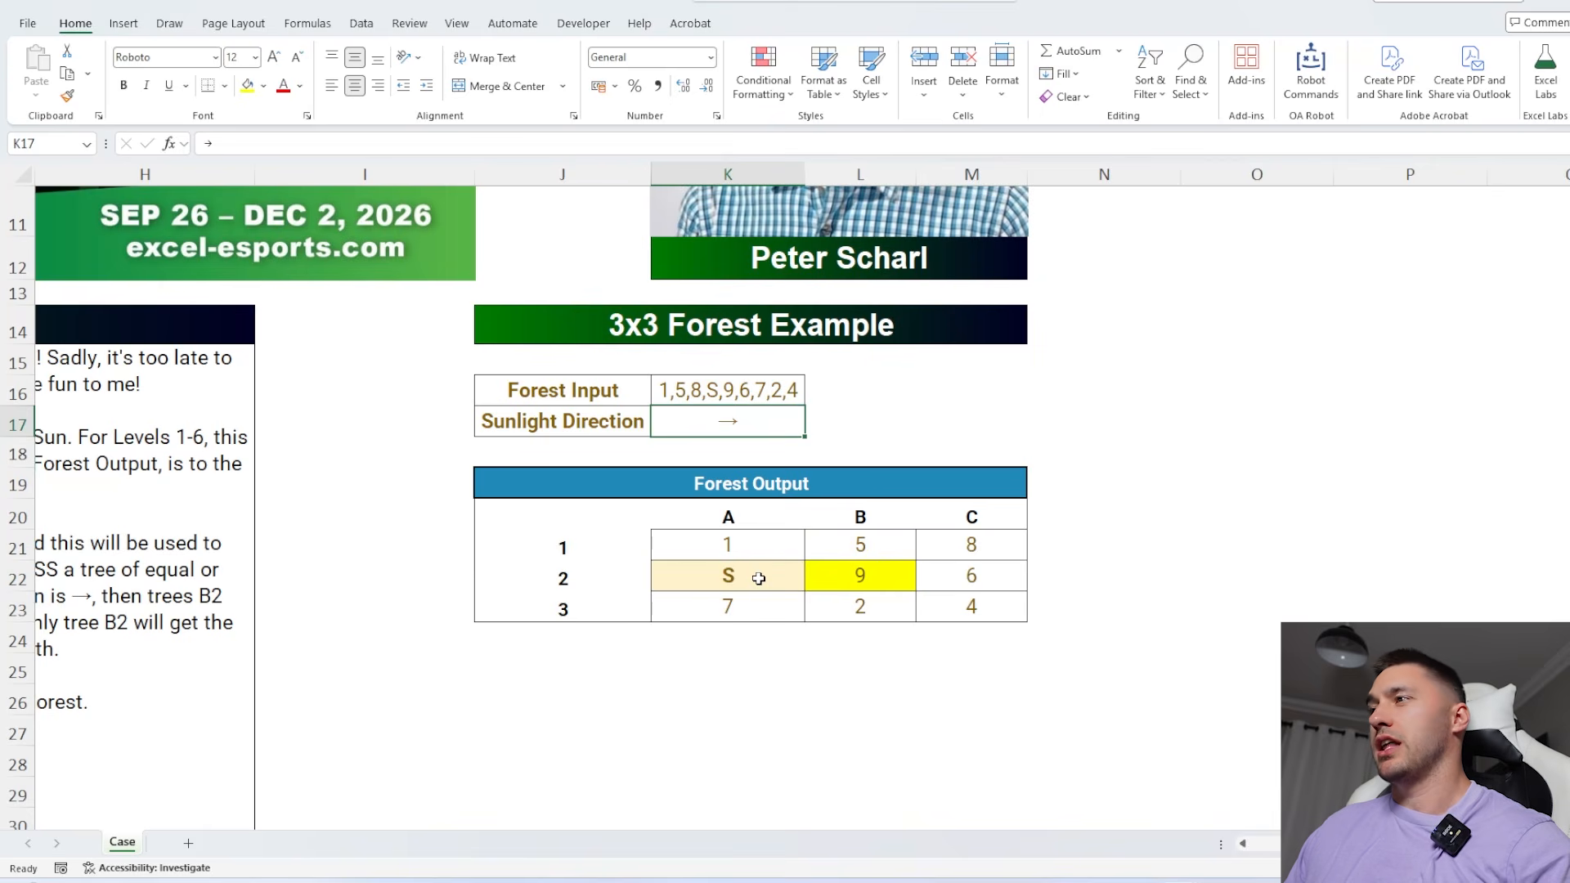
# Examine how sunlight shining → from the Sun cell reaches or misses the neighbouring trees in the 3x3 Forest Output example
pyautogui.click(736, 577)
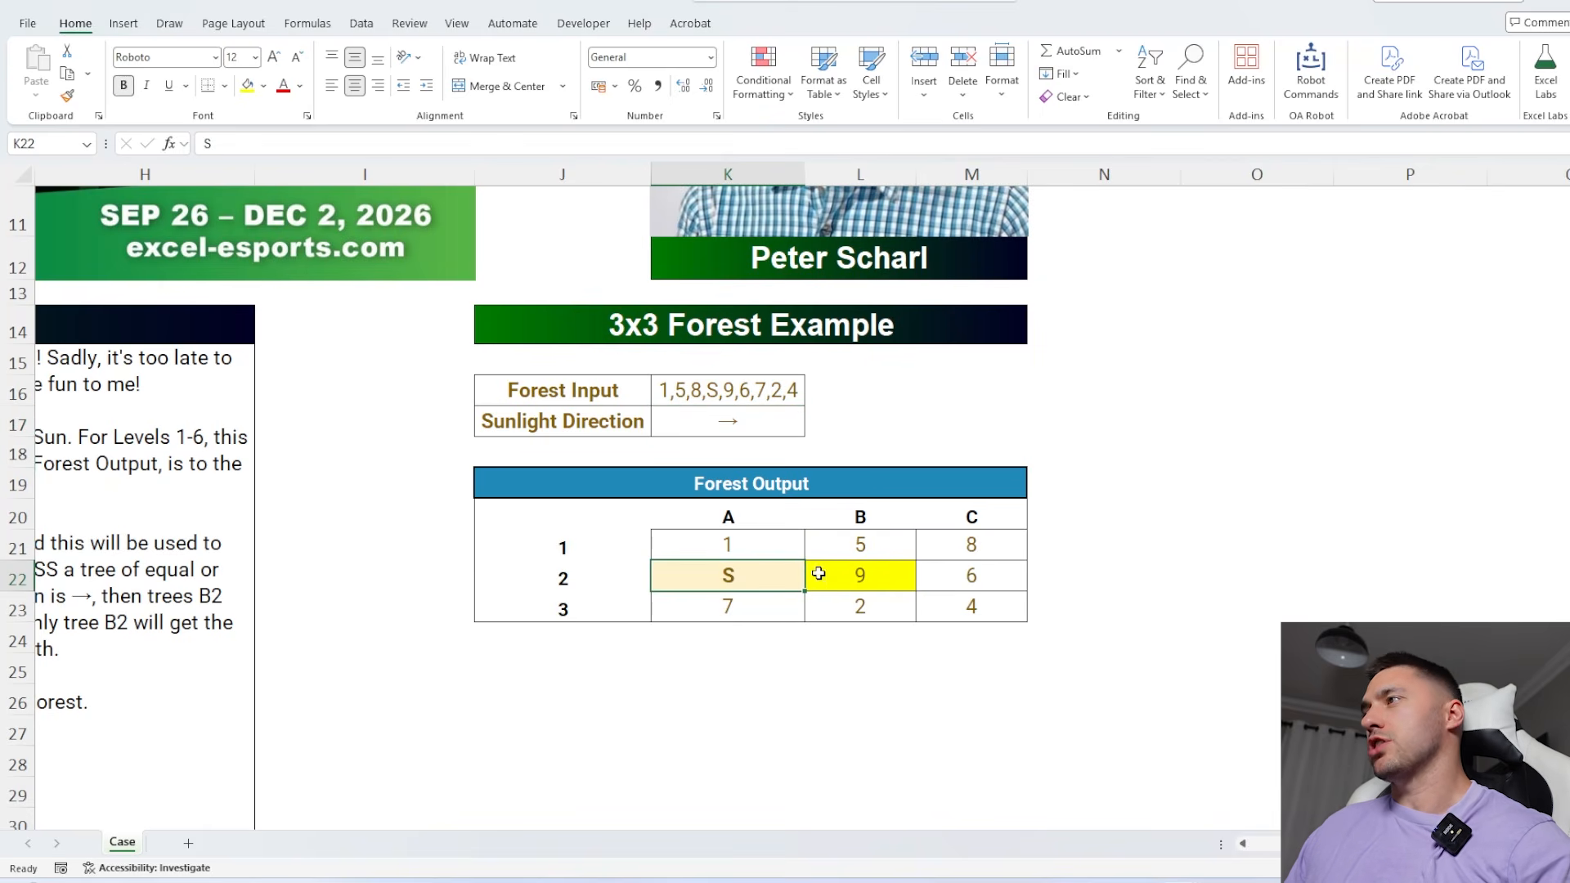
pyautogui.moveTo(789, 575); pyautogui.dragTo(1012, 573)
pyautogui.click(938, 575)
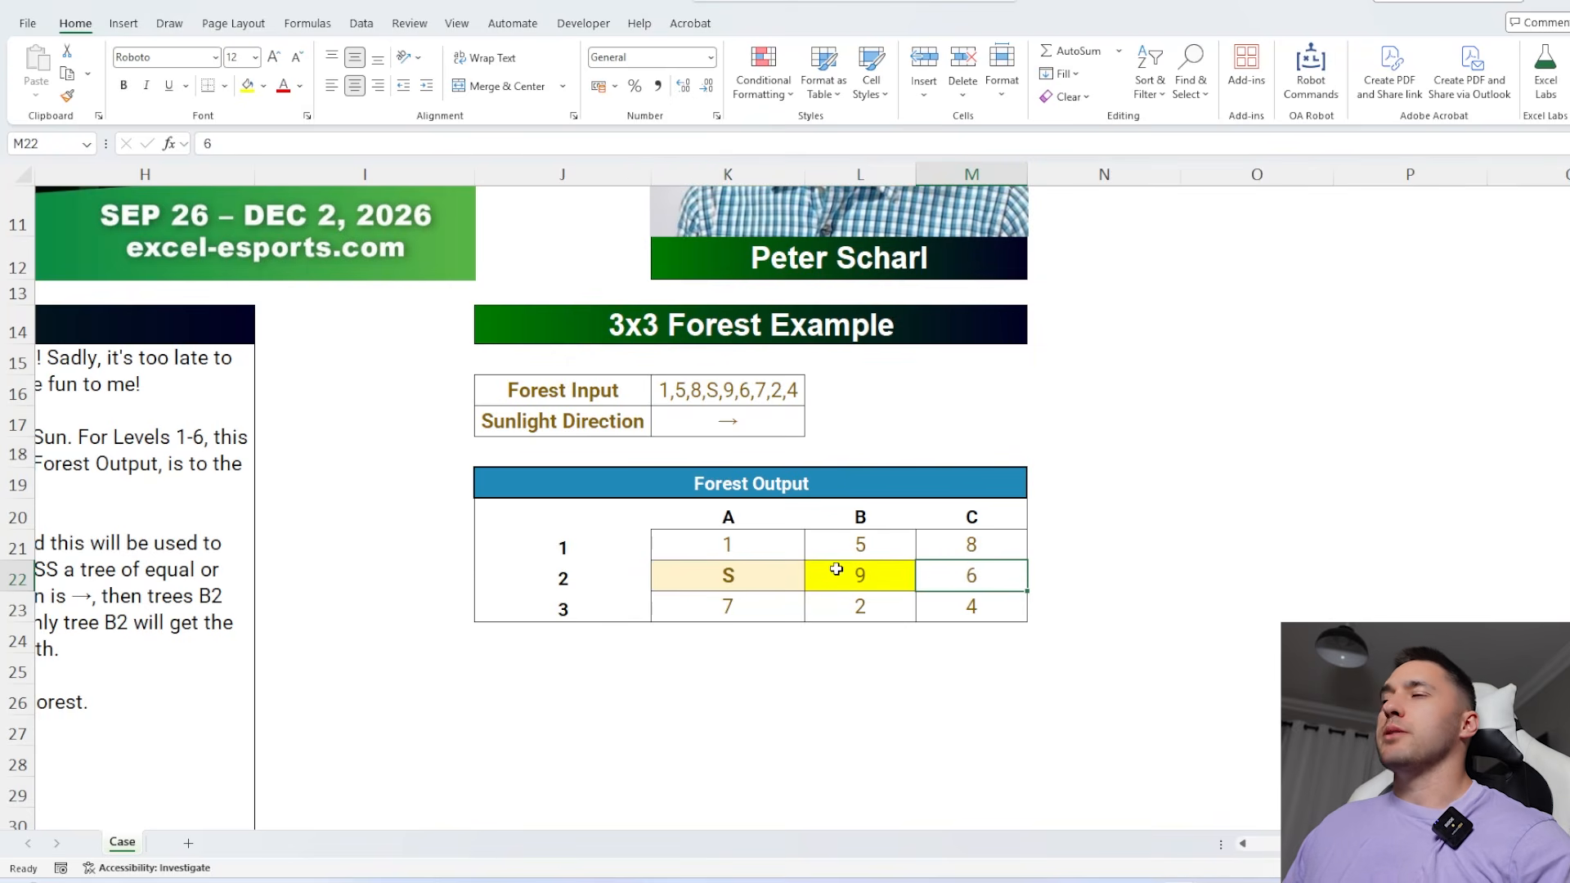
pyautogui.click(778, 547)
pyautogui.click(846, 549)
pyautogui.click(850, 580)
pyautogui.click(974, 574)
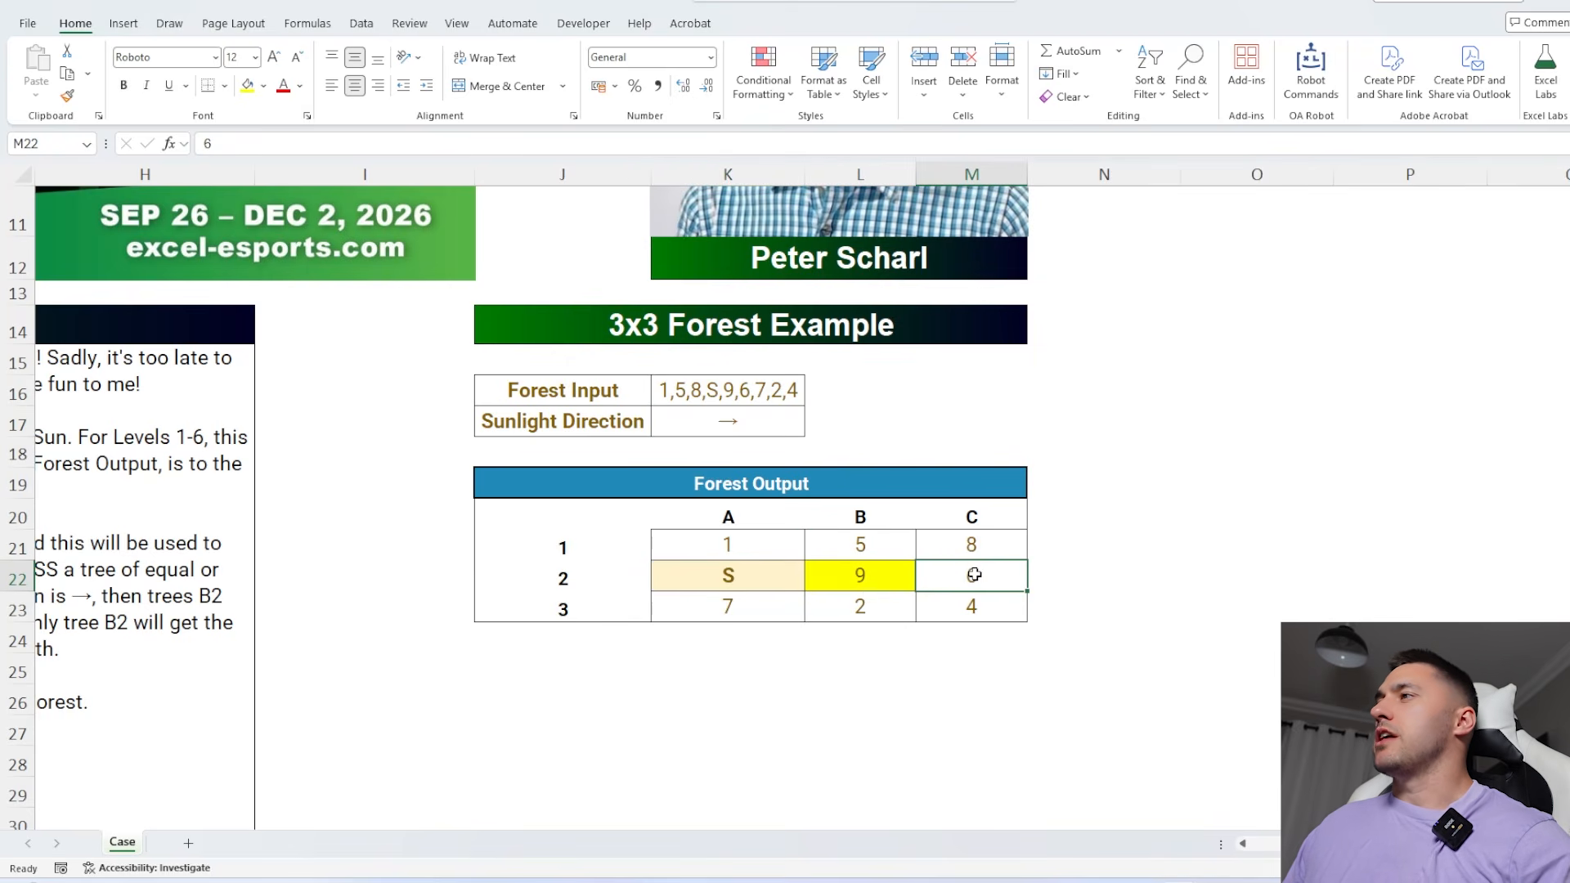
pyautogui.click(873, 590)
pyautogui.click(980, 577)
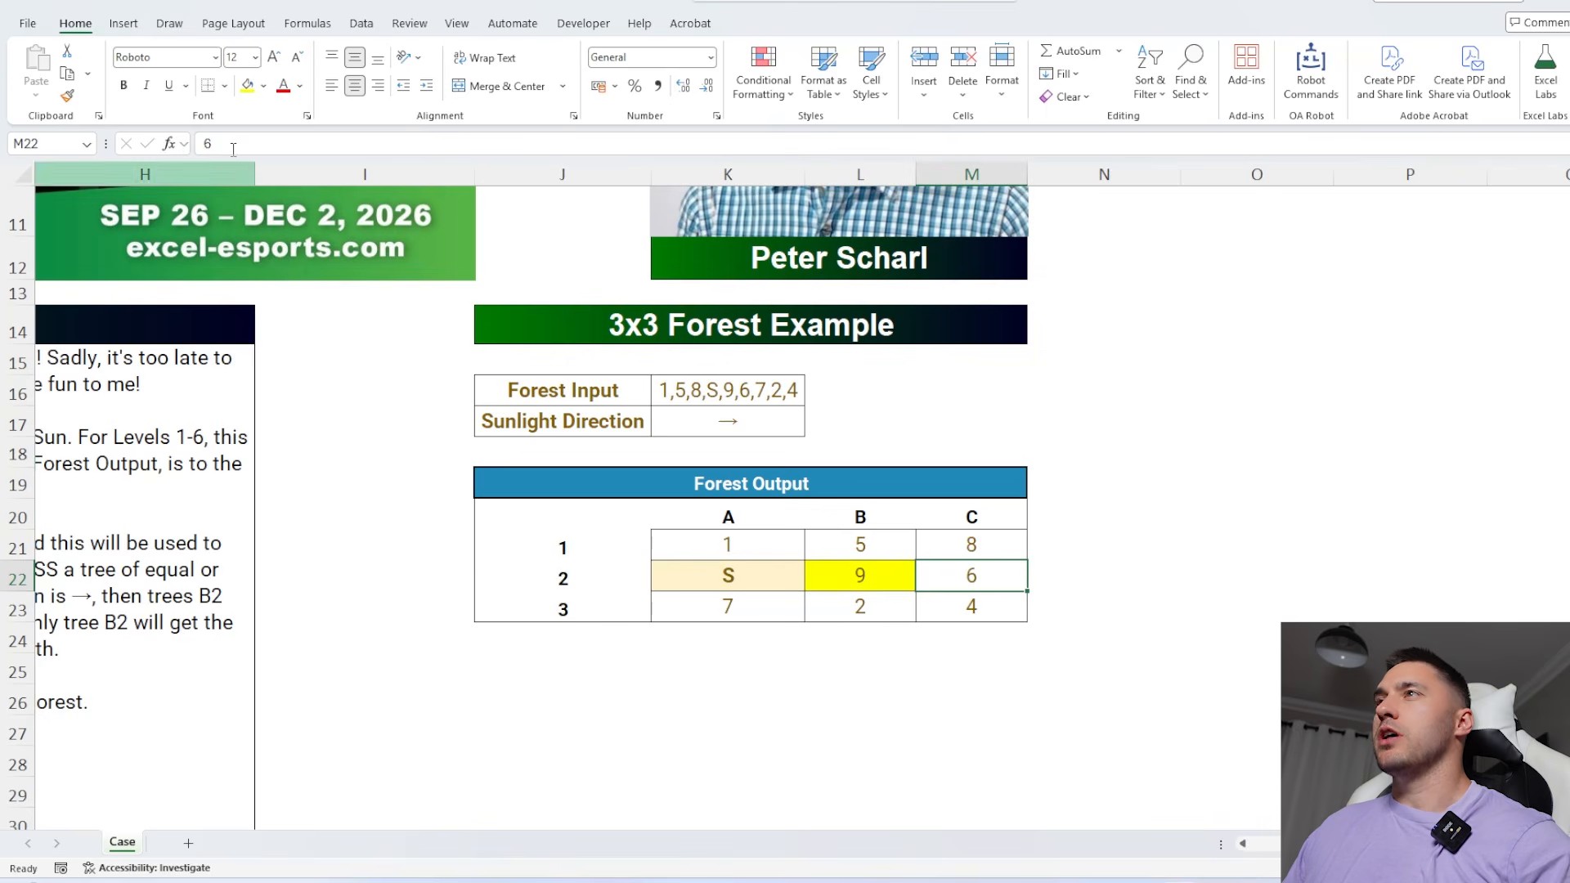
# Try a red fill on the height 6 tree in cell M22 and undo it
pyautogui.click(263, 85)
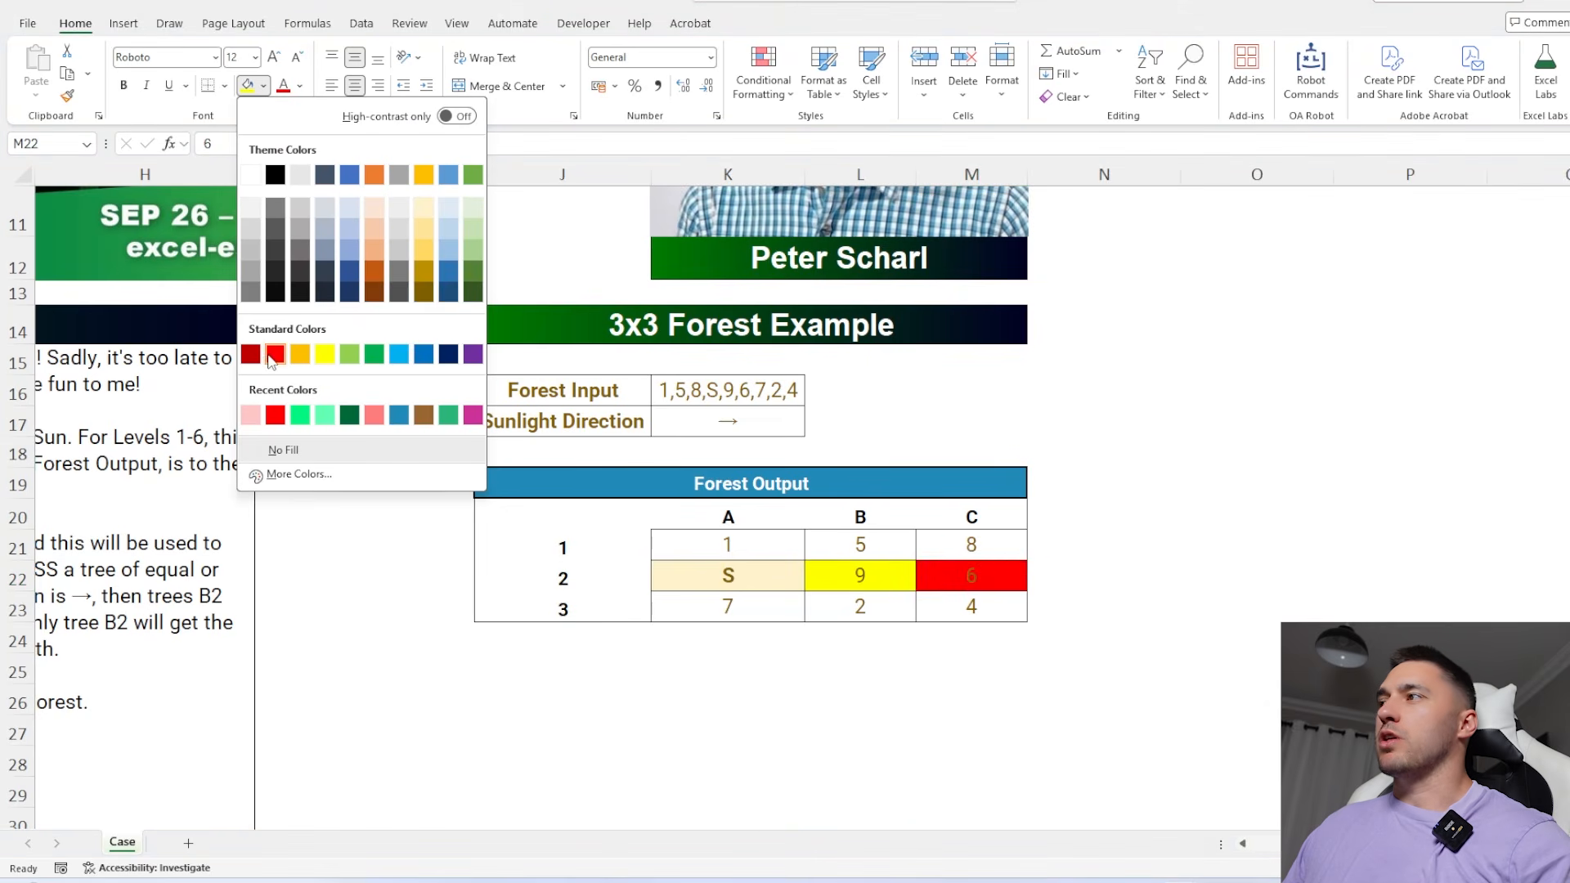
pyautogui.click(275, 354)
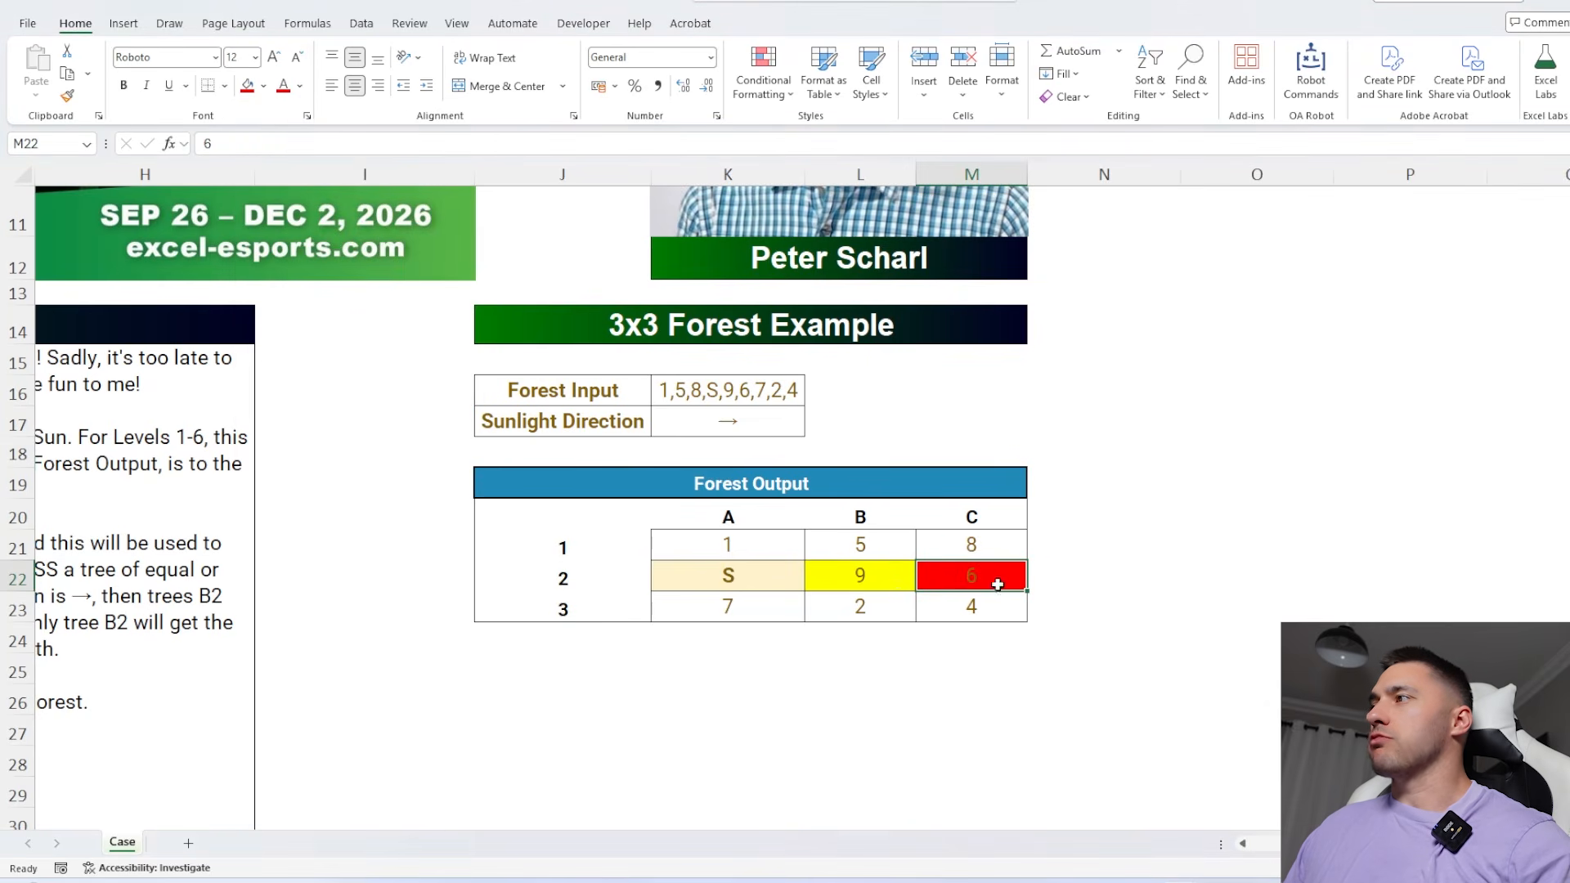
pyautogui.hotkey('ctrl', 'z')
# Read the case instructions against the 3x3 example and look up the Bonus 1 question
pyautogui.click(891, 575)
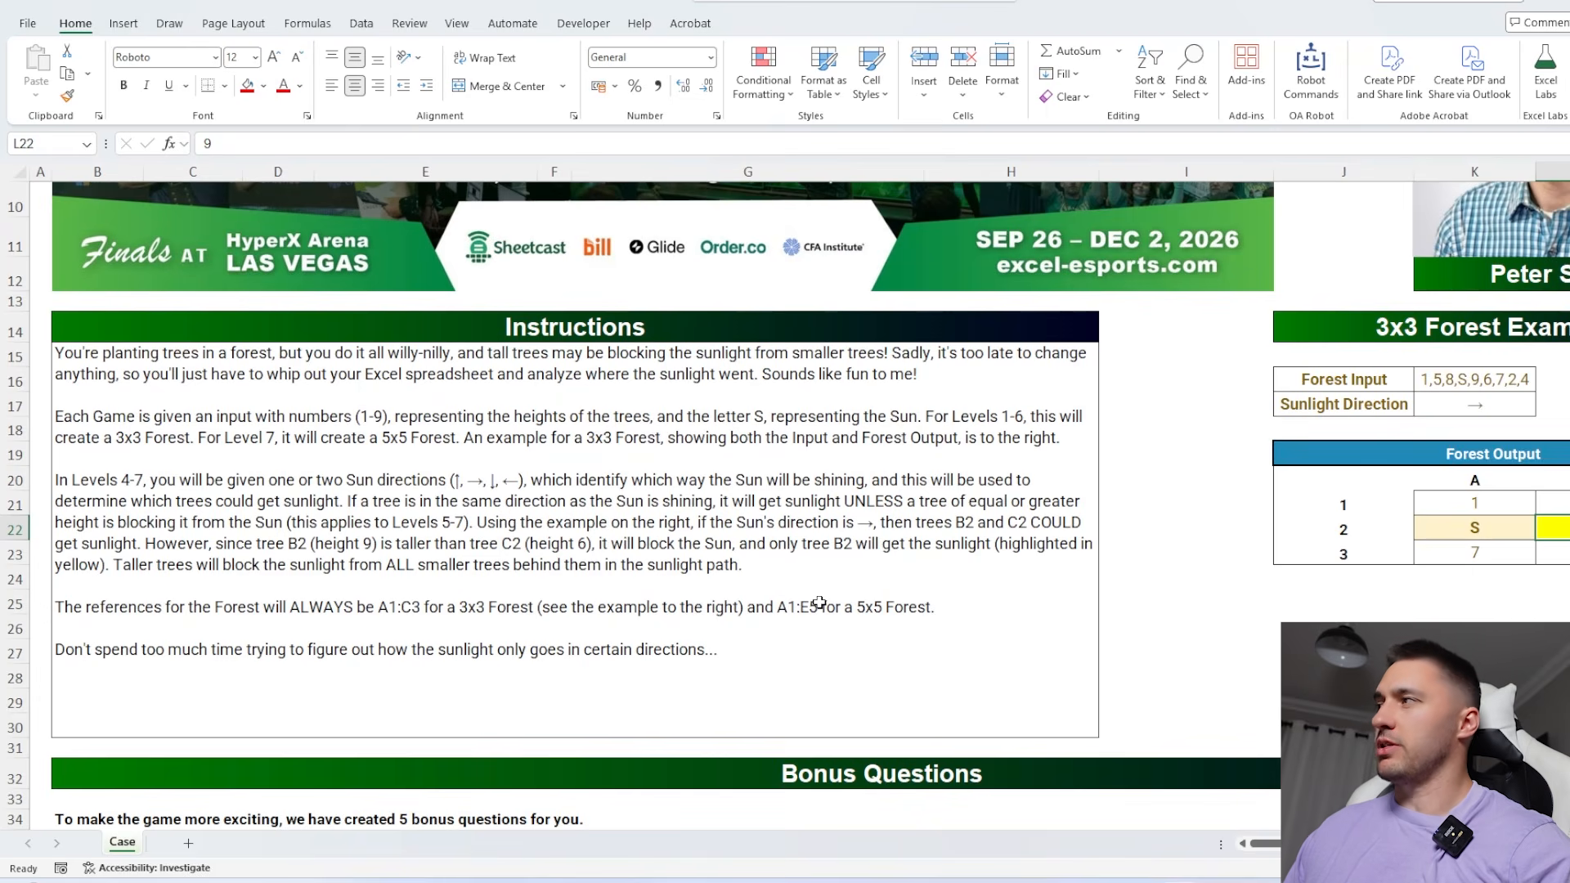
pyautogui.hscroll(3, 1412, 529)
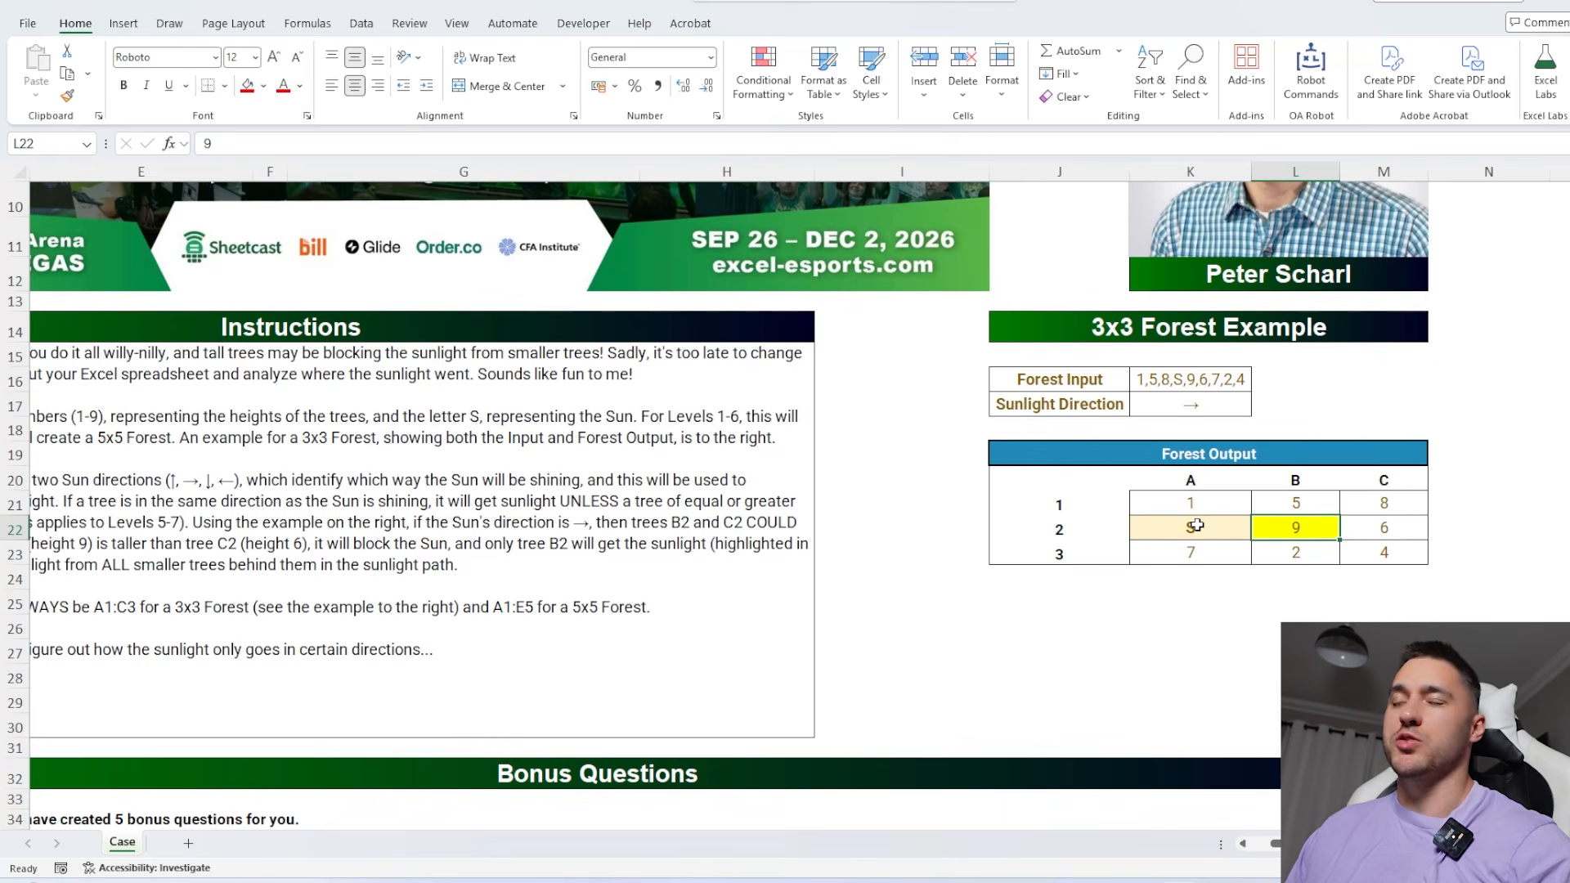
pyautogui.scroll(1, 1116, 539)
pyautogui.hscroll(-3, 1034, 575)
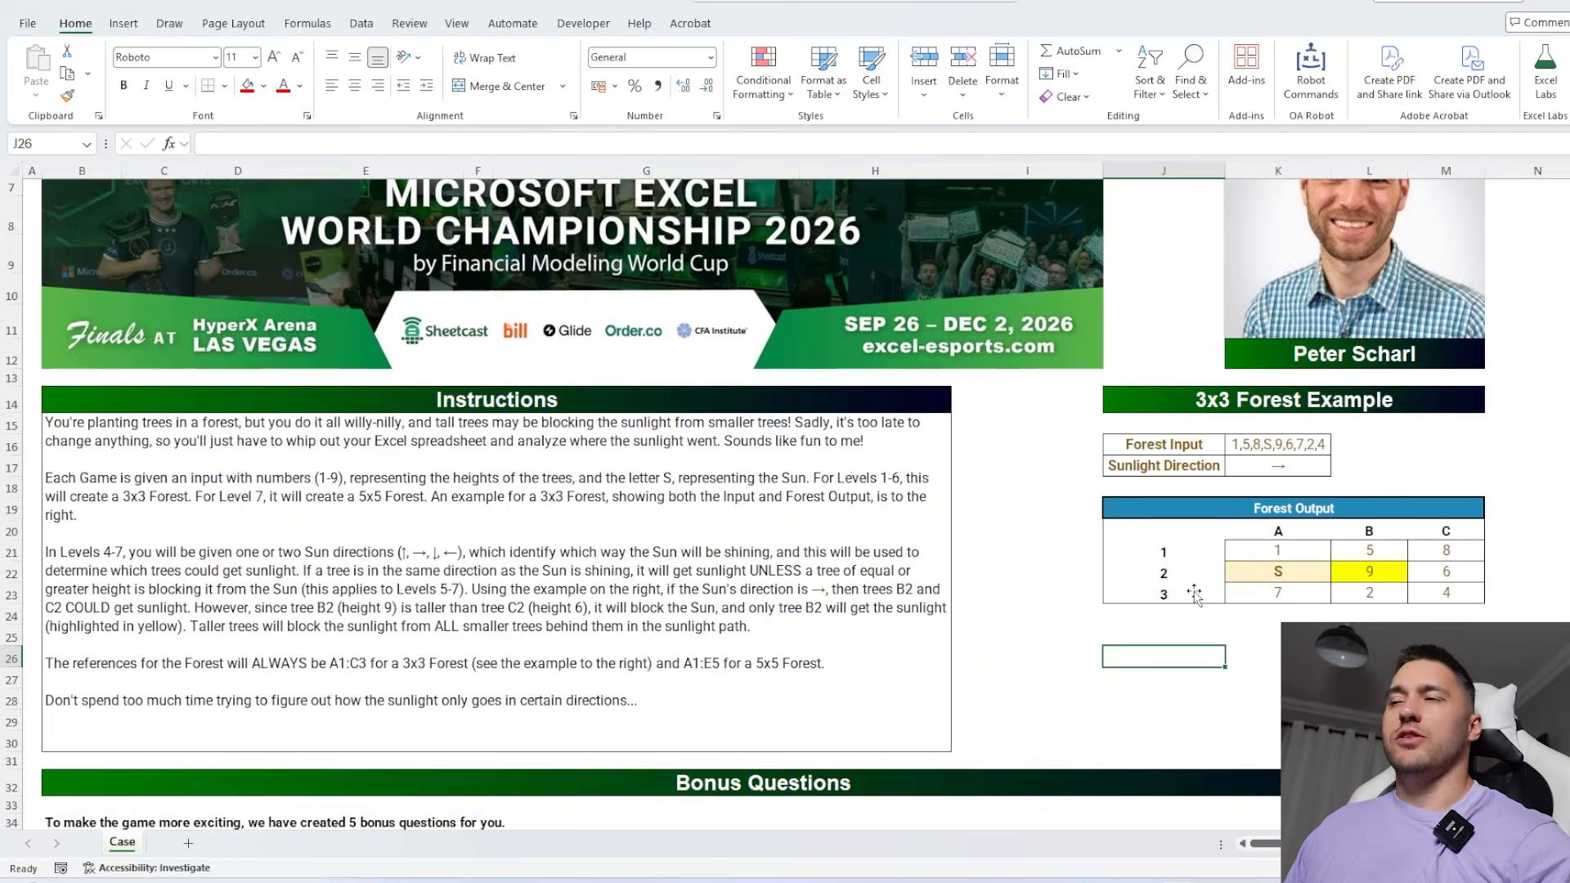
pyautogui.scroll(-10, 648, 566)
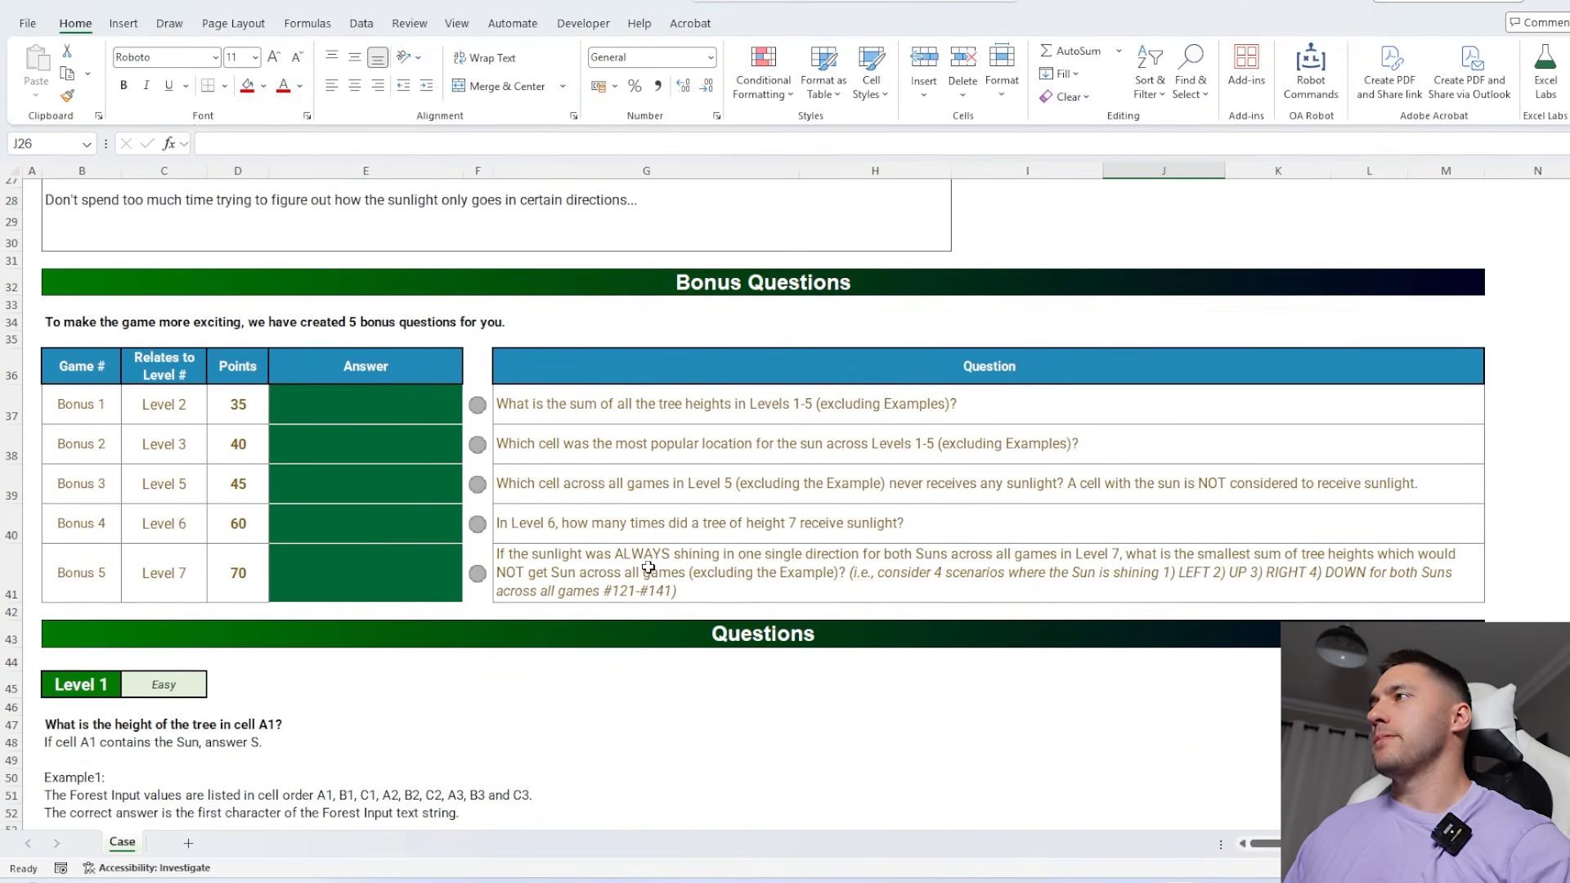
pyautogui.click(576, 419)
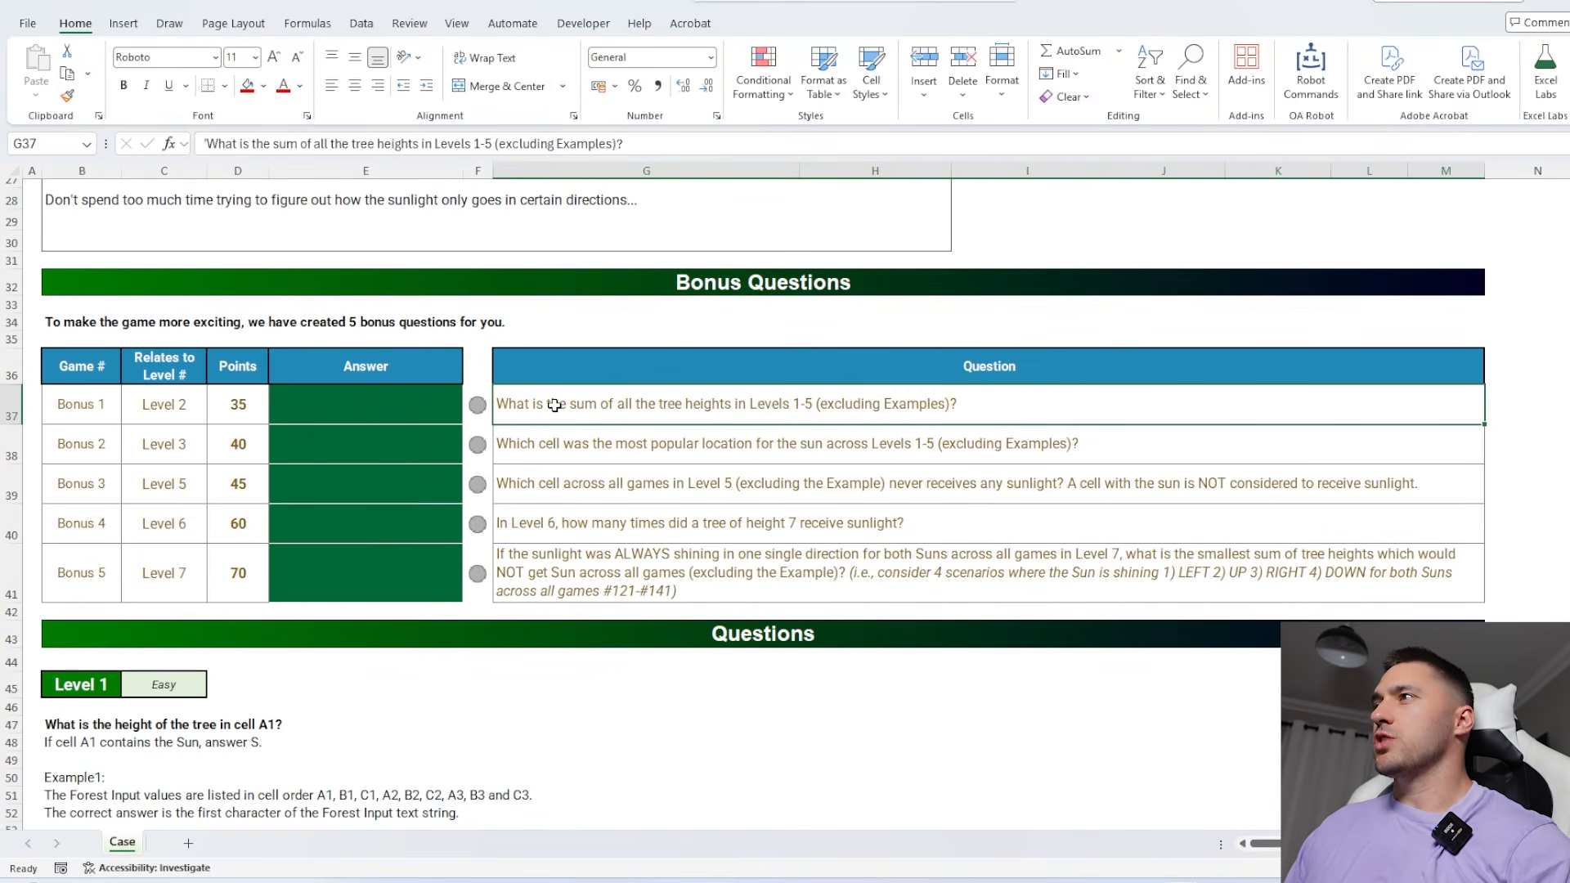
# Add a new sheet, enter =CaseQuestions(1,5) in A1, and widen column A to fit its contents
pyautogui.click(190, 843)
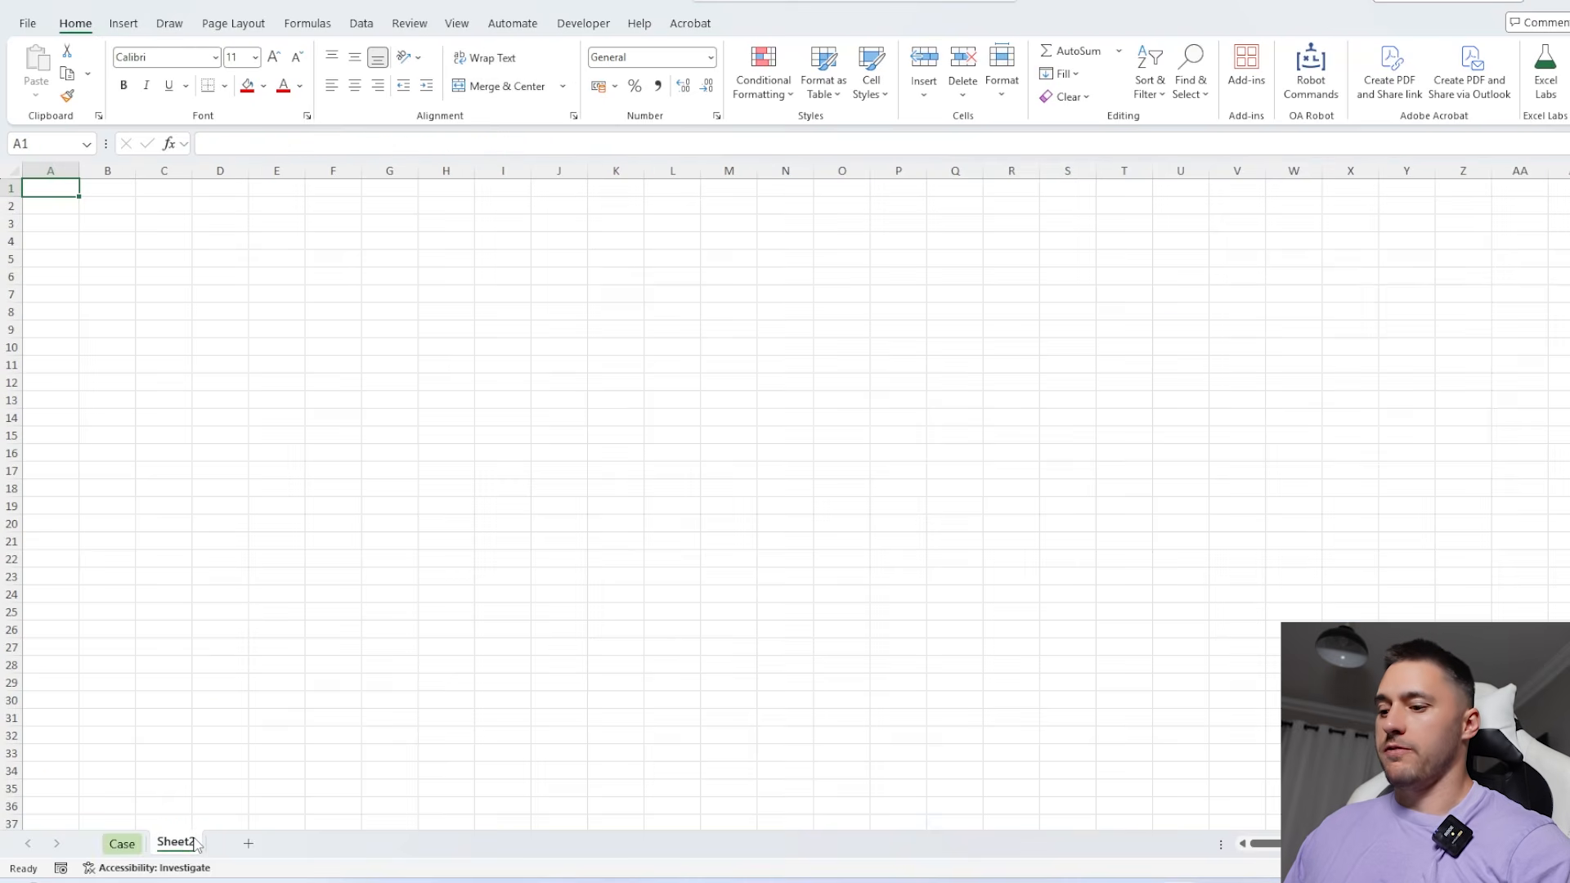
pyautogui.write('=CaseQuestions(')
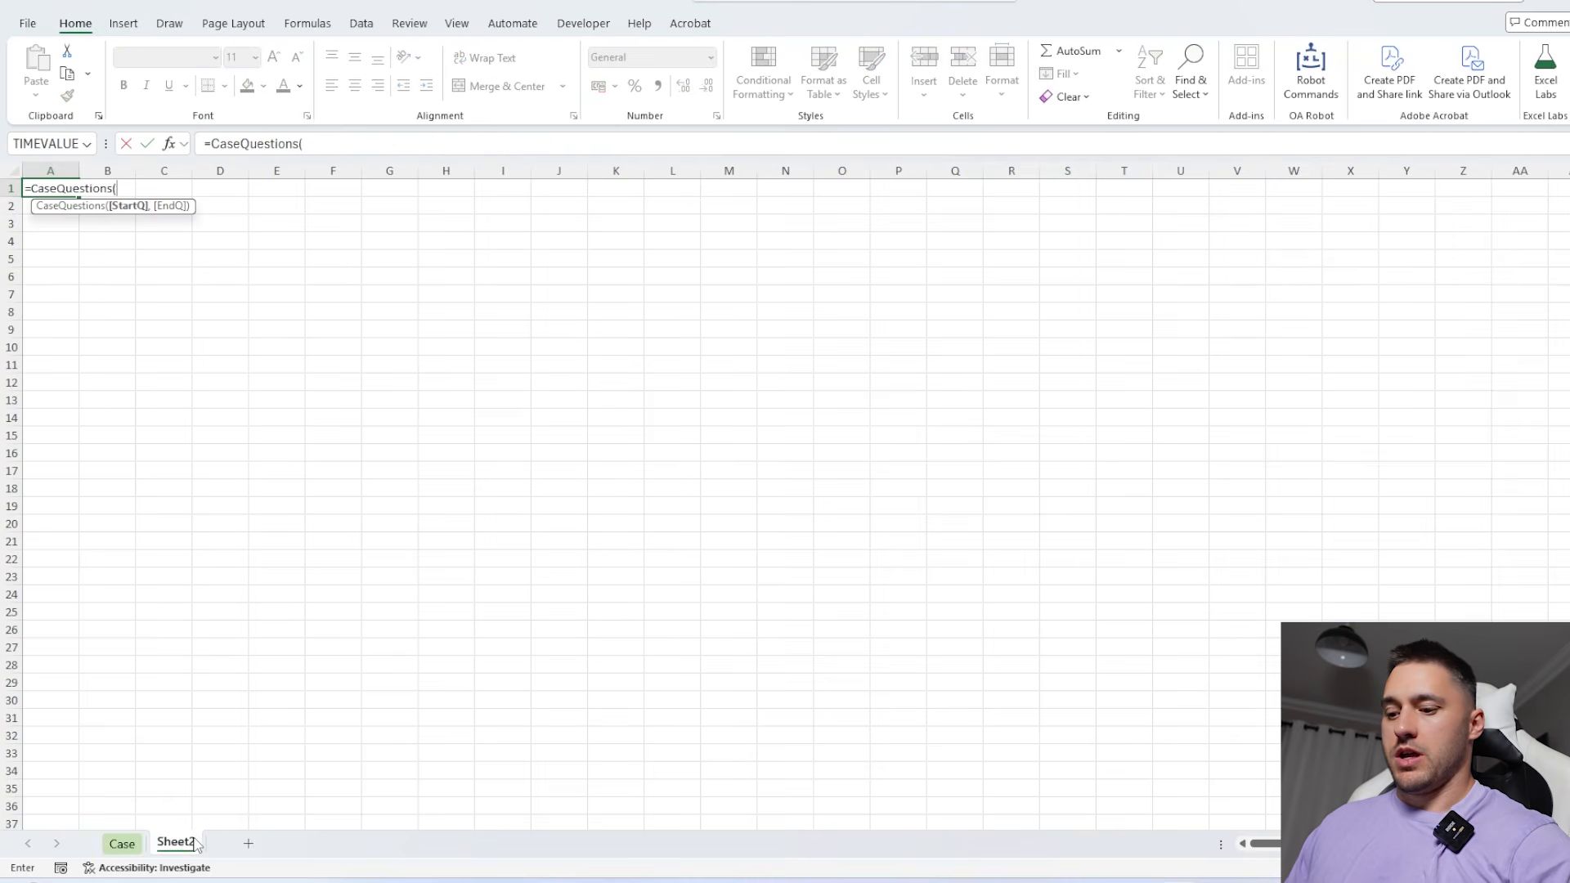
pyautogui.write('1,5)')
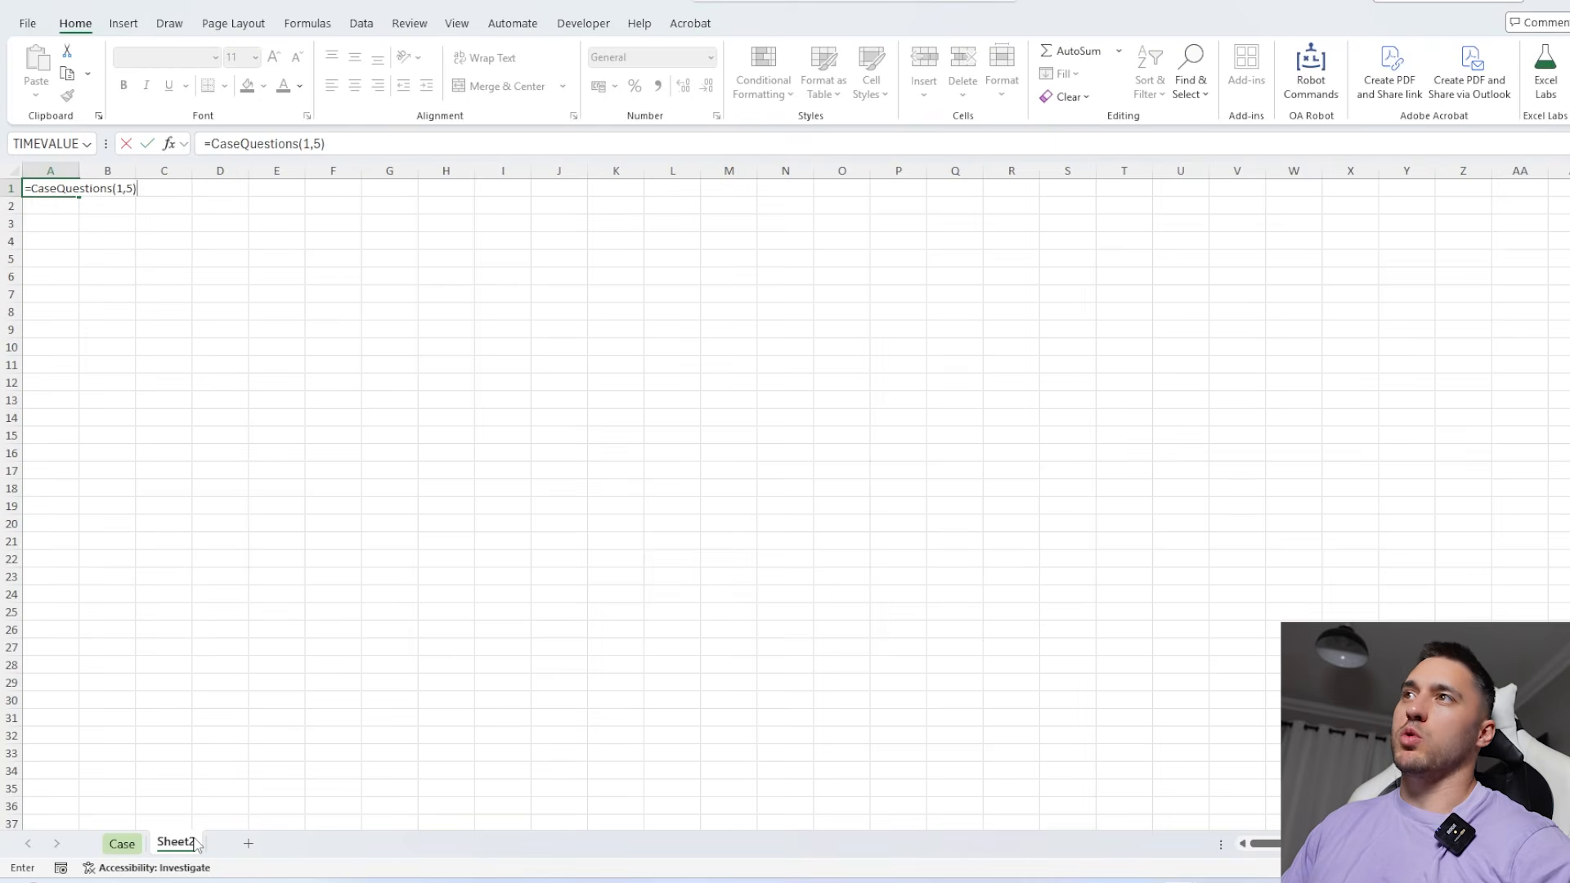
pyautogui.press('Return')
pyautogui.click(73, 271)
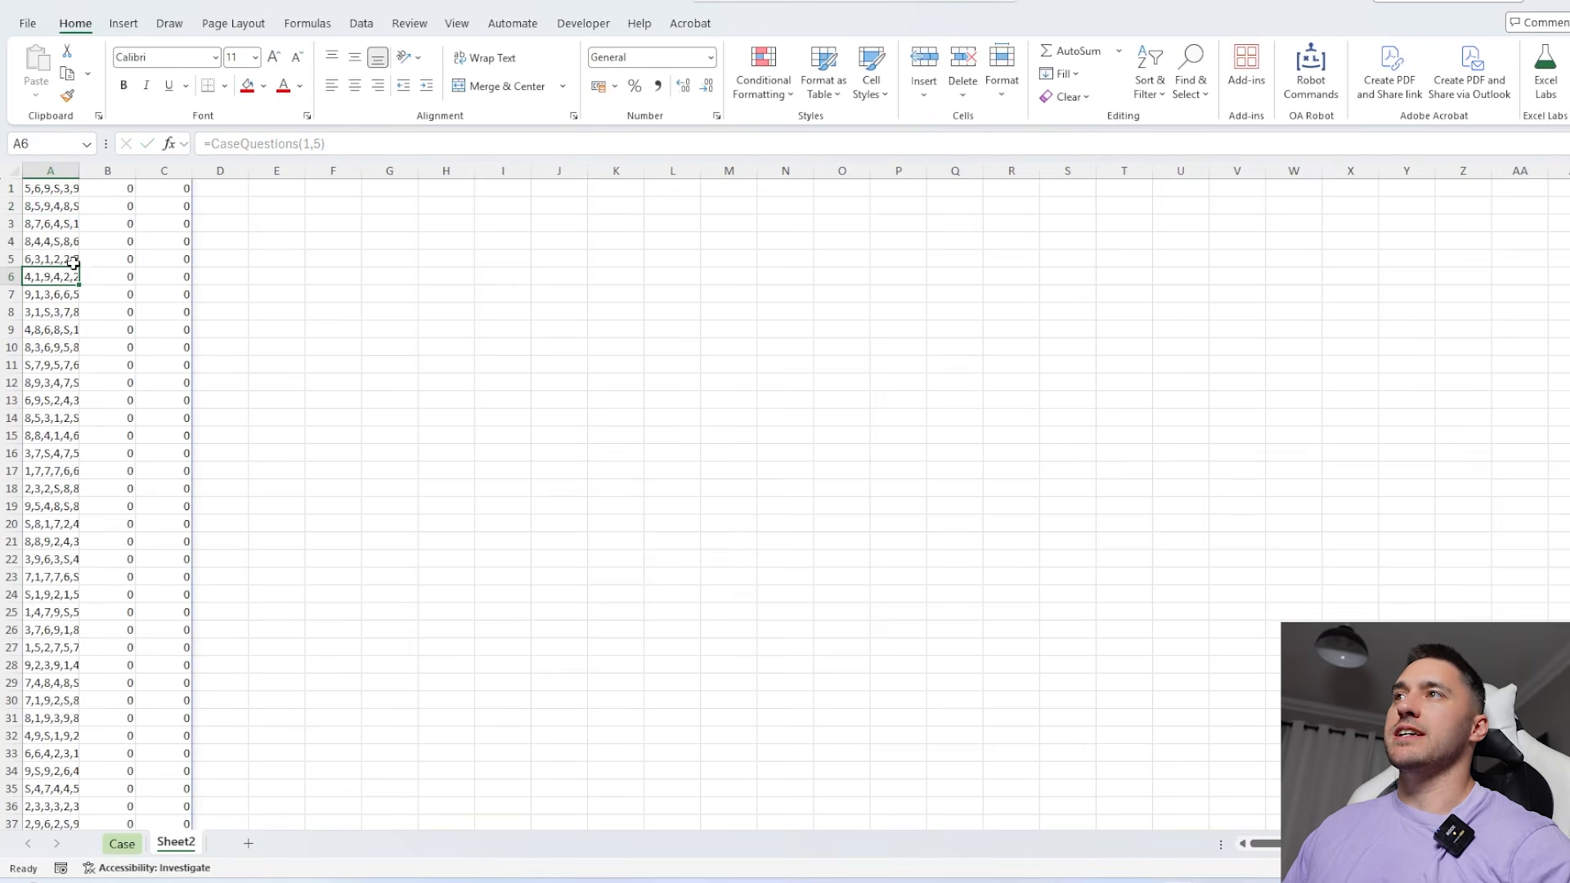
pyautogui.doubleClick(80, 171)
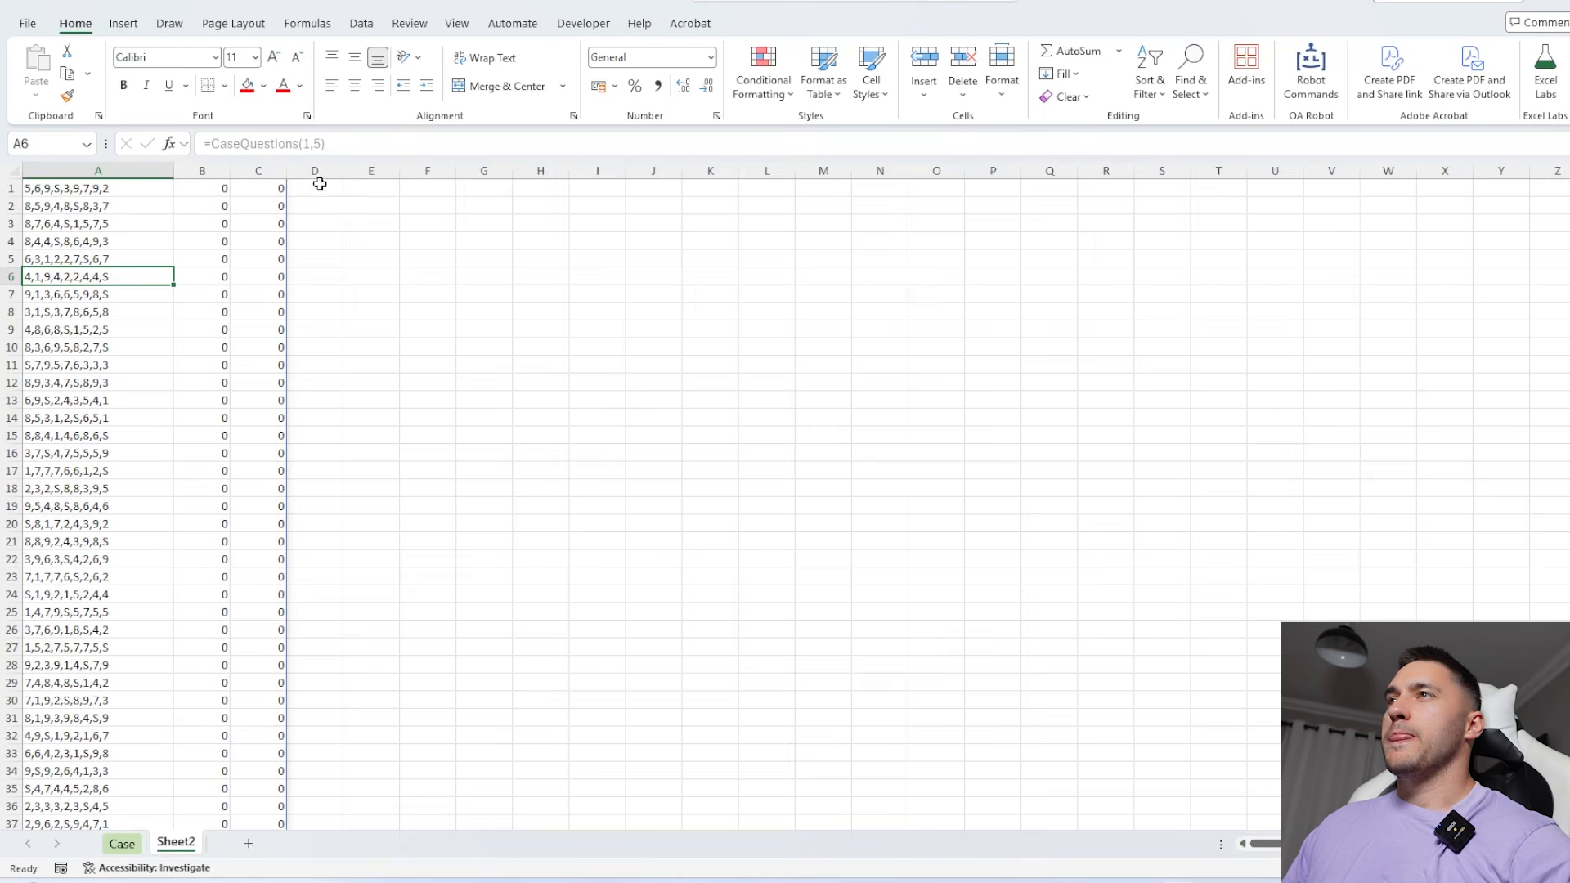
# Extract the numbers of the first forest input by entering =ExtractNumbers(A1) in D1
pyautogui.click(50, 189)
pyautogui.click(278, 190)
pyautogui.write('=EXTR')
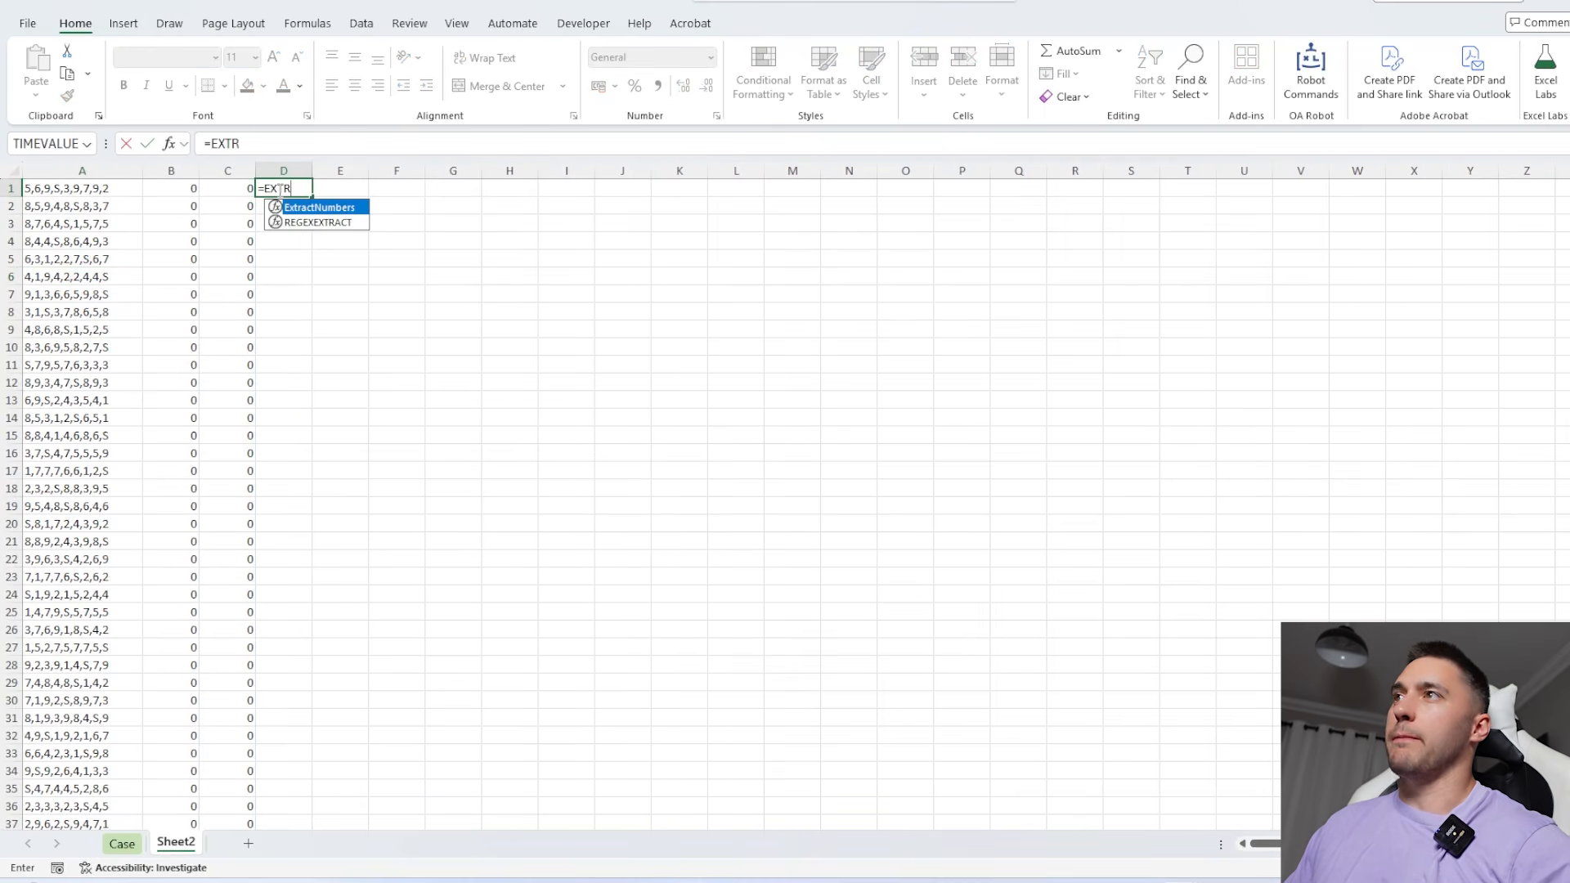
pyautogui.press('Tab')
pyautogui.write('A1')
pyautogui.press('Return')
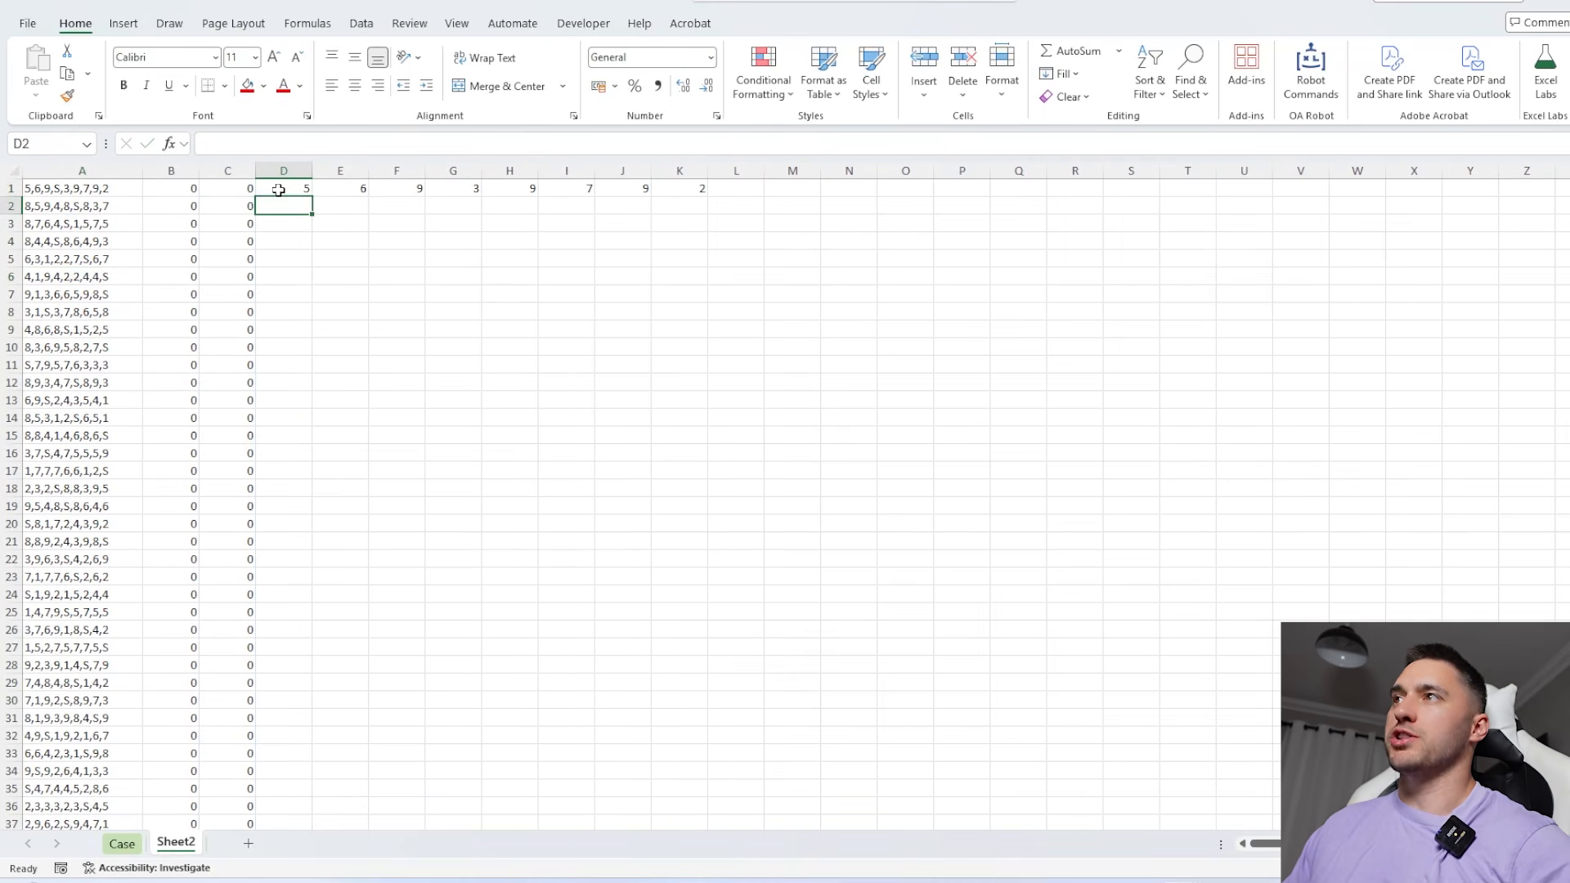
# Wrap the ExtractNumbers formula in D1 in SUM and fill it down for all forest inputs
pyautogui.click(278, 190)
pyautogui.click(209, 144)
pyautogui.write('SUM(ExtractNumbers(A1')
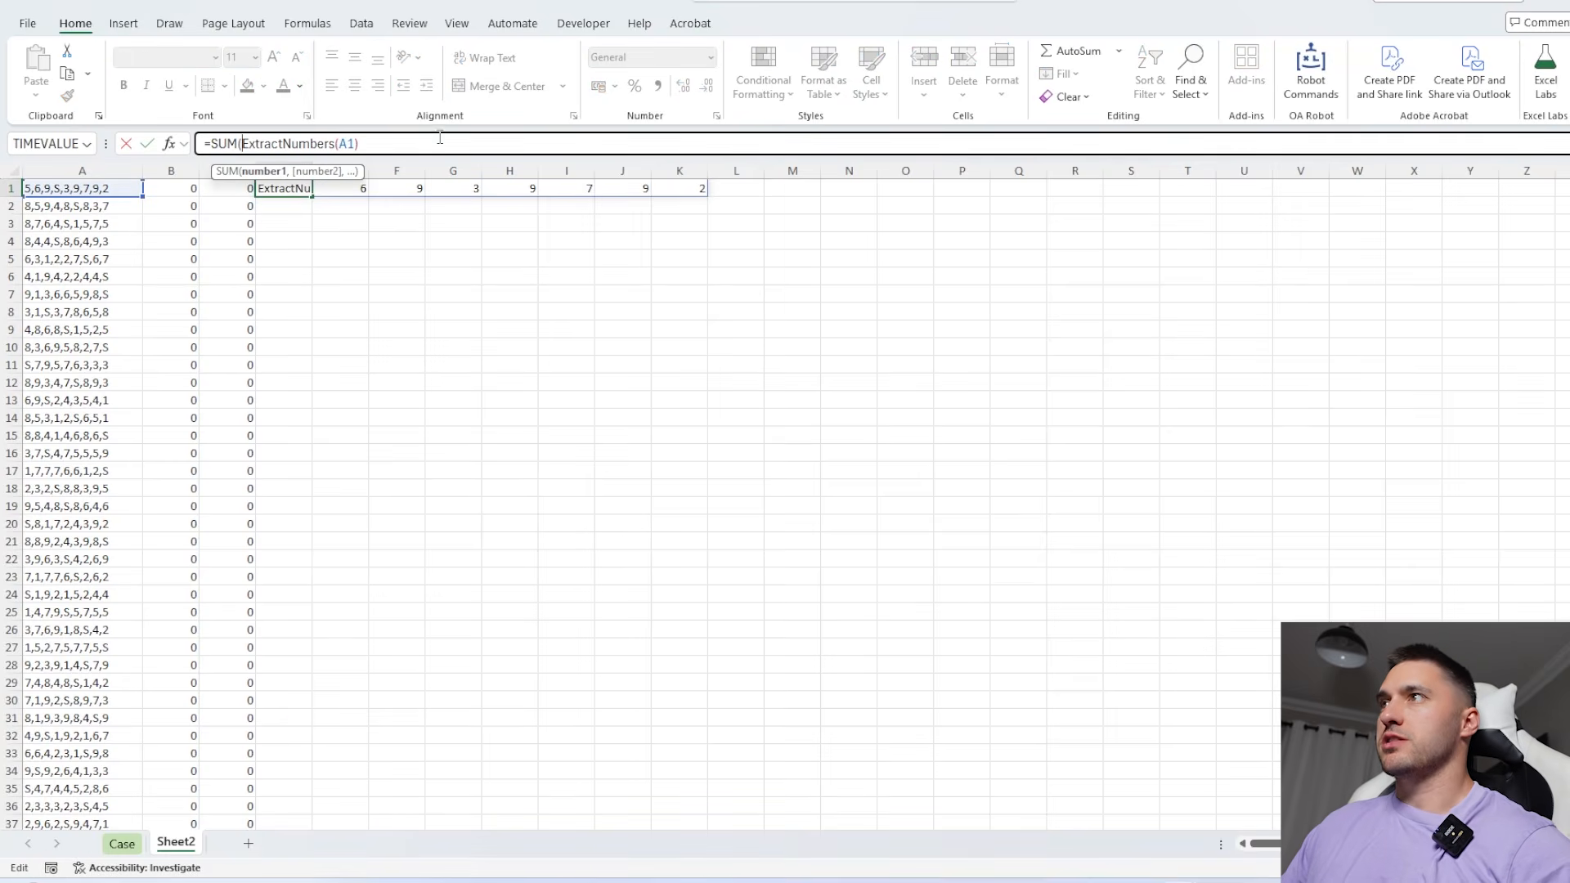
pyautogui.click(440, 143)
pyautogui.write(')')
pyautogui.press('Return')
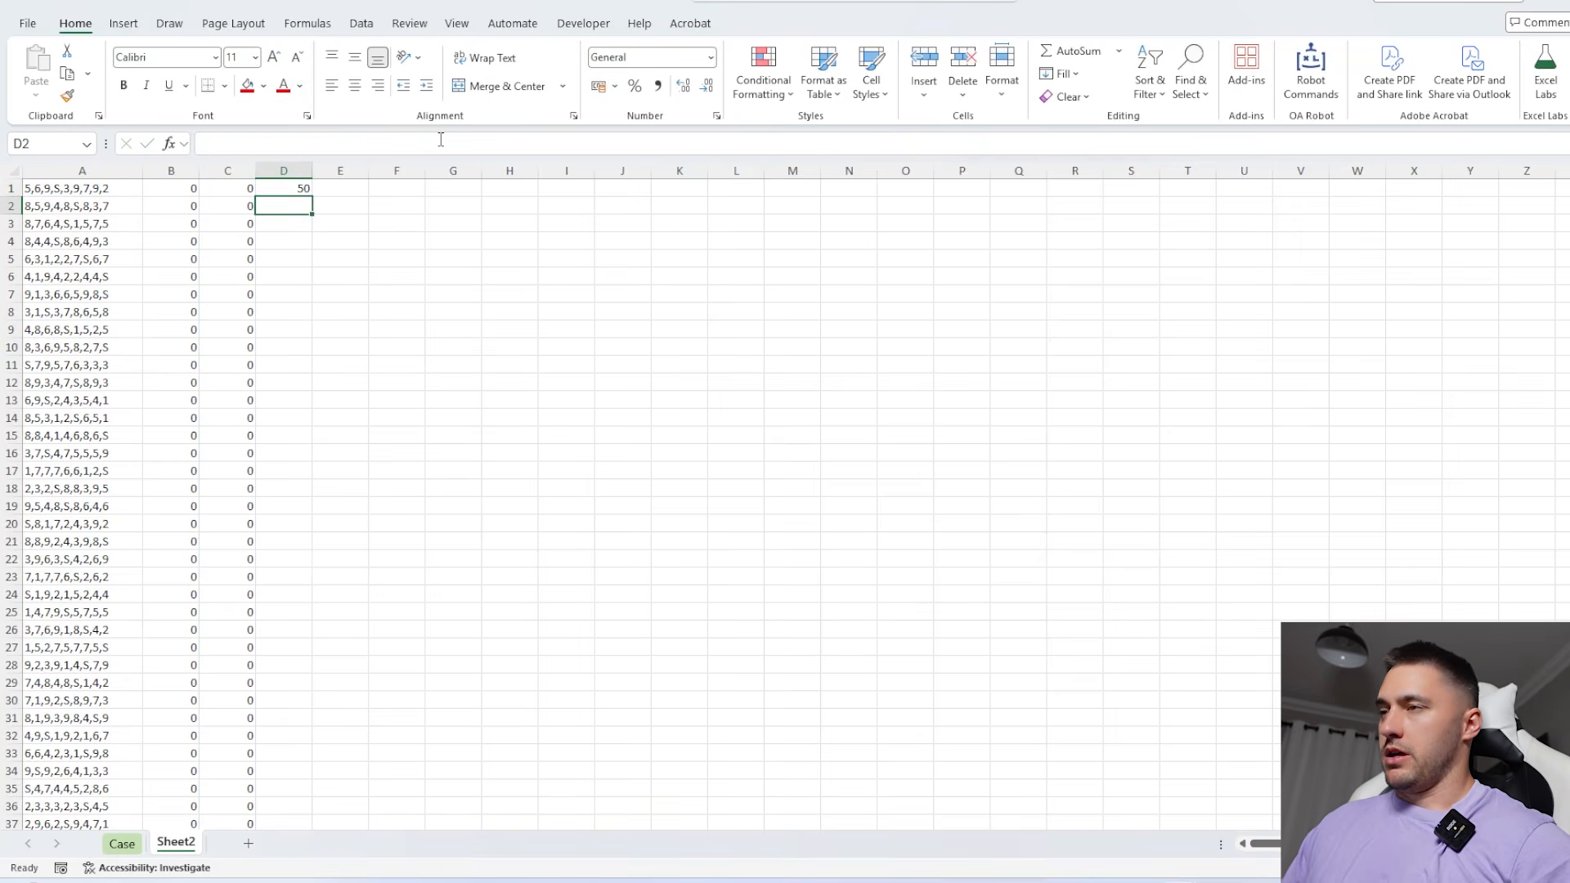
pyautogui.click(304, 190)
pyautogui.doubleClick(312, 197)
# Total all the tree height sums by entering =SUM(D1:D100) in F1
pyautogui.click(400, 188)
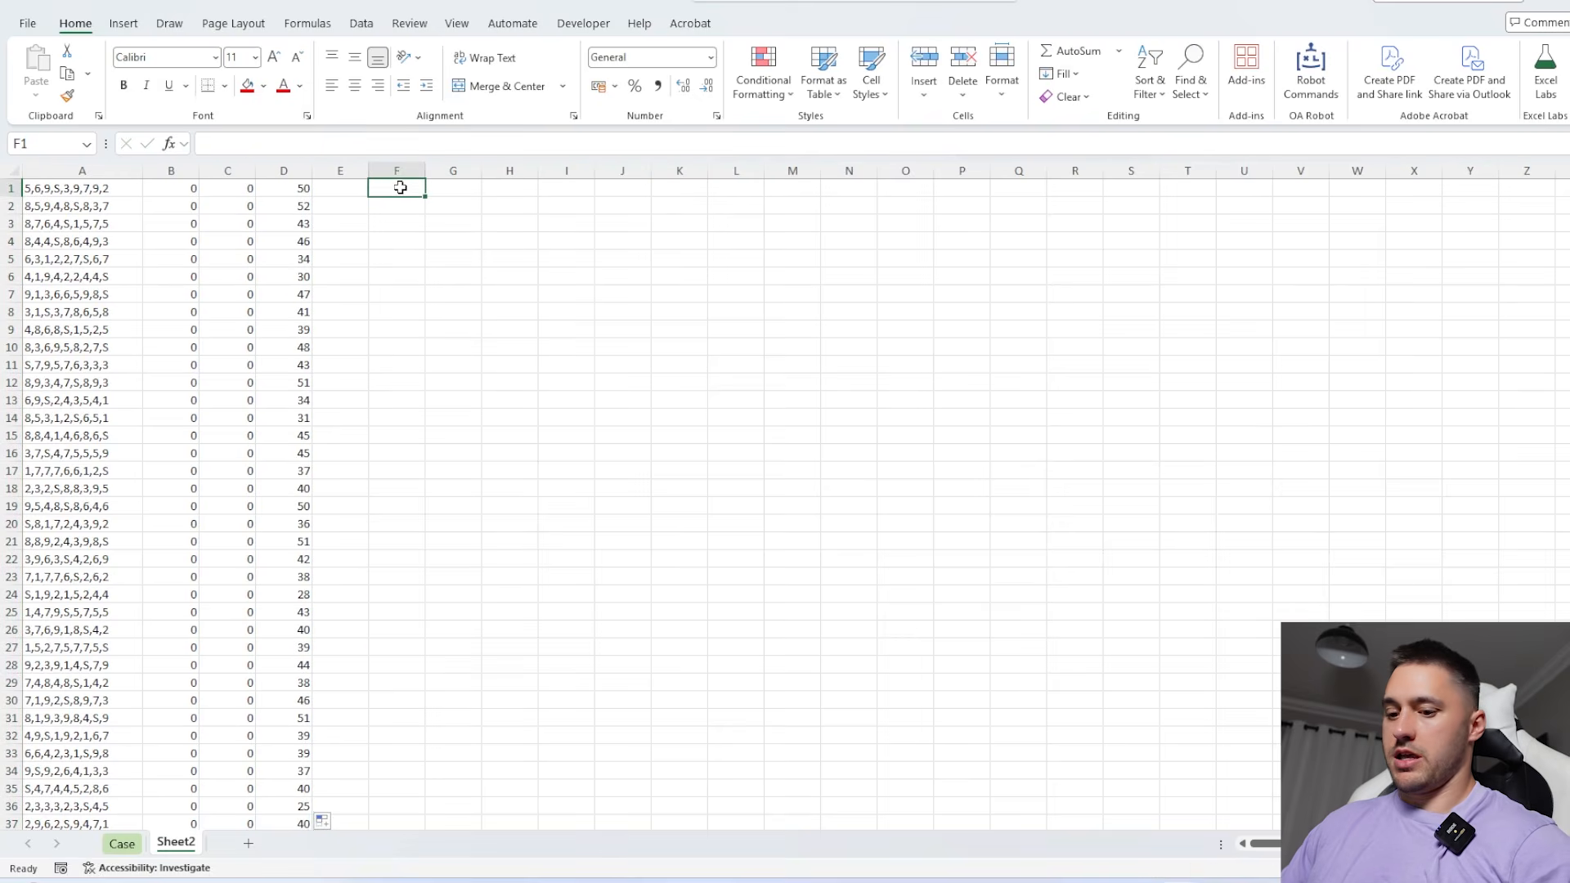
pyautogui.write('=SUM(')
pyautogui.press('Left')
pyautogui.press('Left')
pyautogui.hotkey('ctrl', 'shift', 'Down')
pyautogui.press('Return')
pyautogui.press('Up')
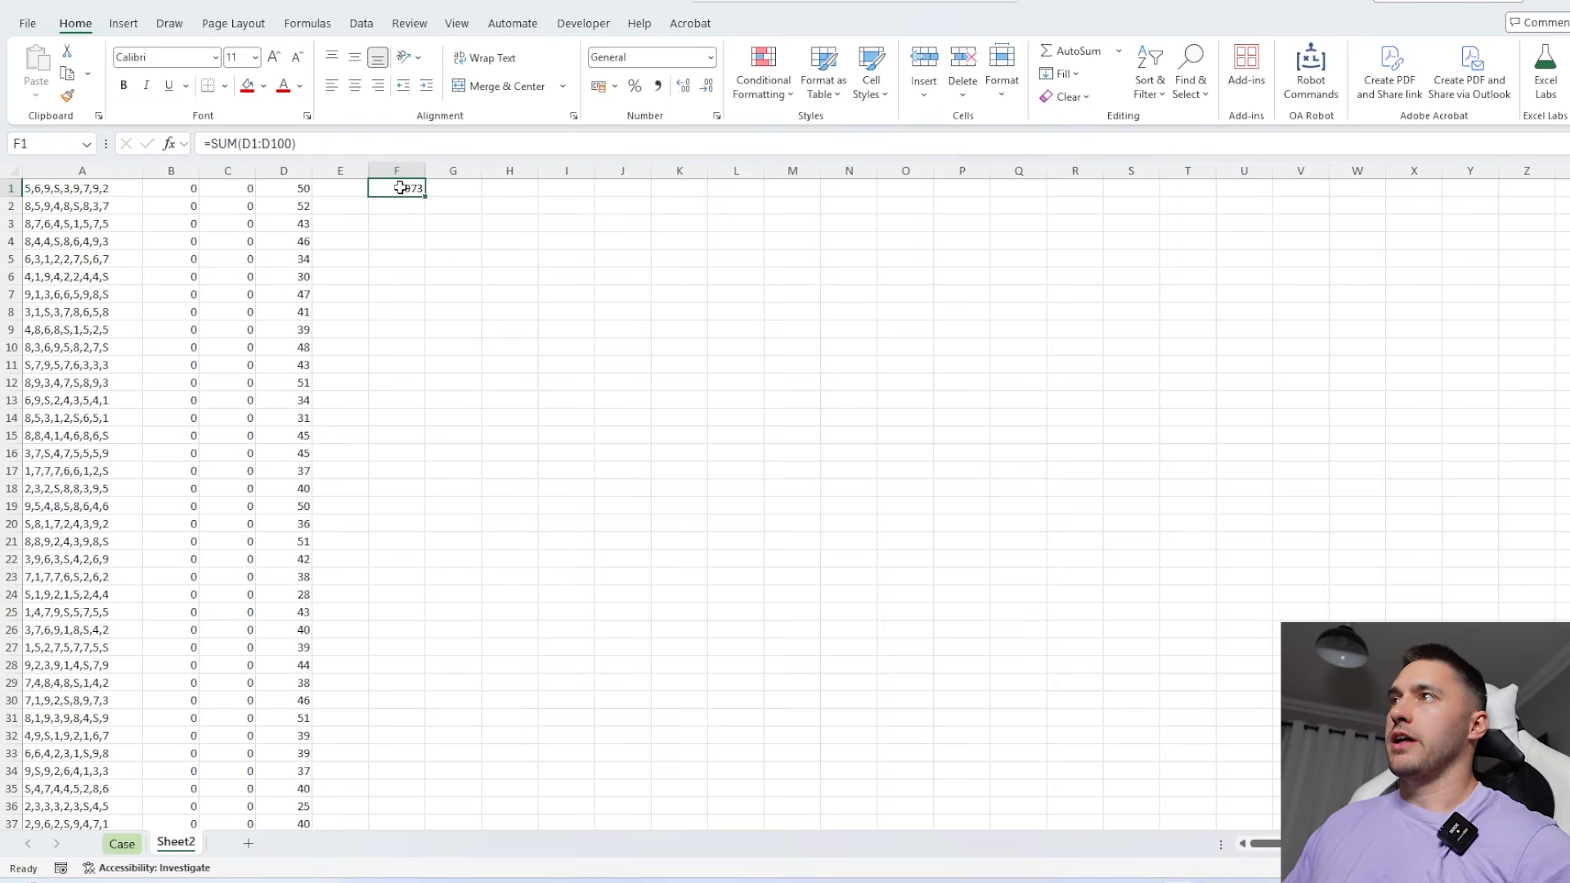
# Copy the total from F1 and paste it as a value into the Bonus 1 answer cell on the Case sheet
pyautogui.hotkey('ctrl', 'c')
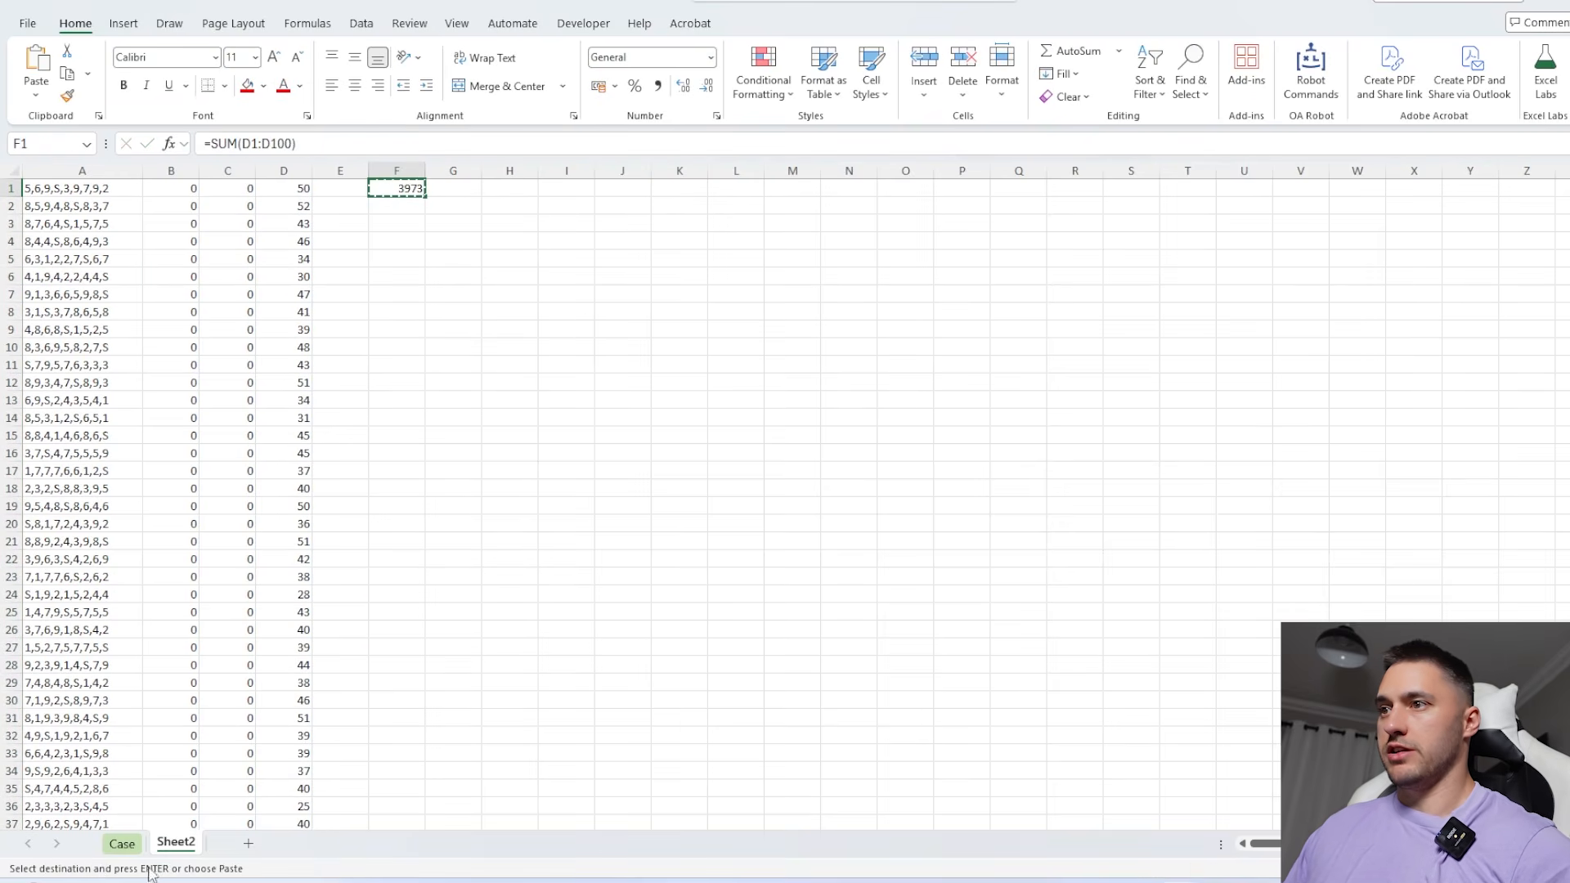
pyautogui.click(122, 843)
pyautogui.click(399, 404)
pyautogui.hotkey('ctrl', 'shift', 'v')
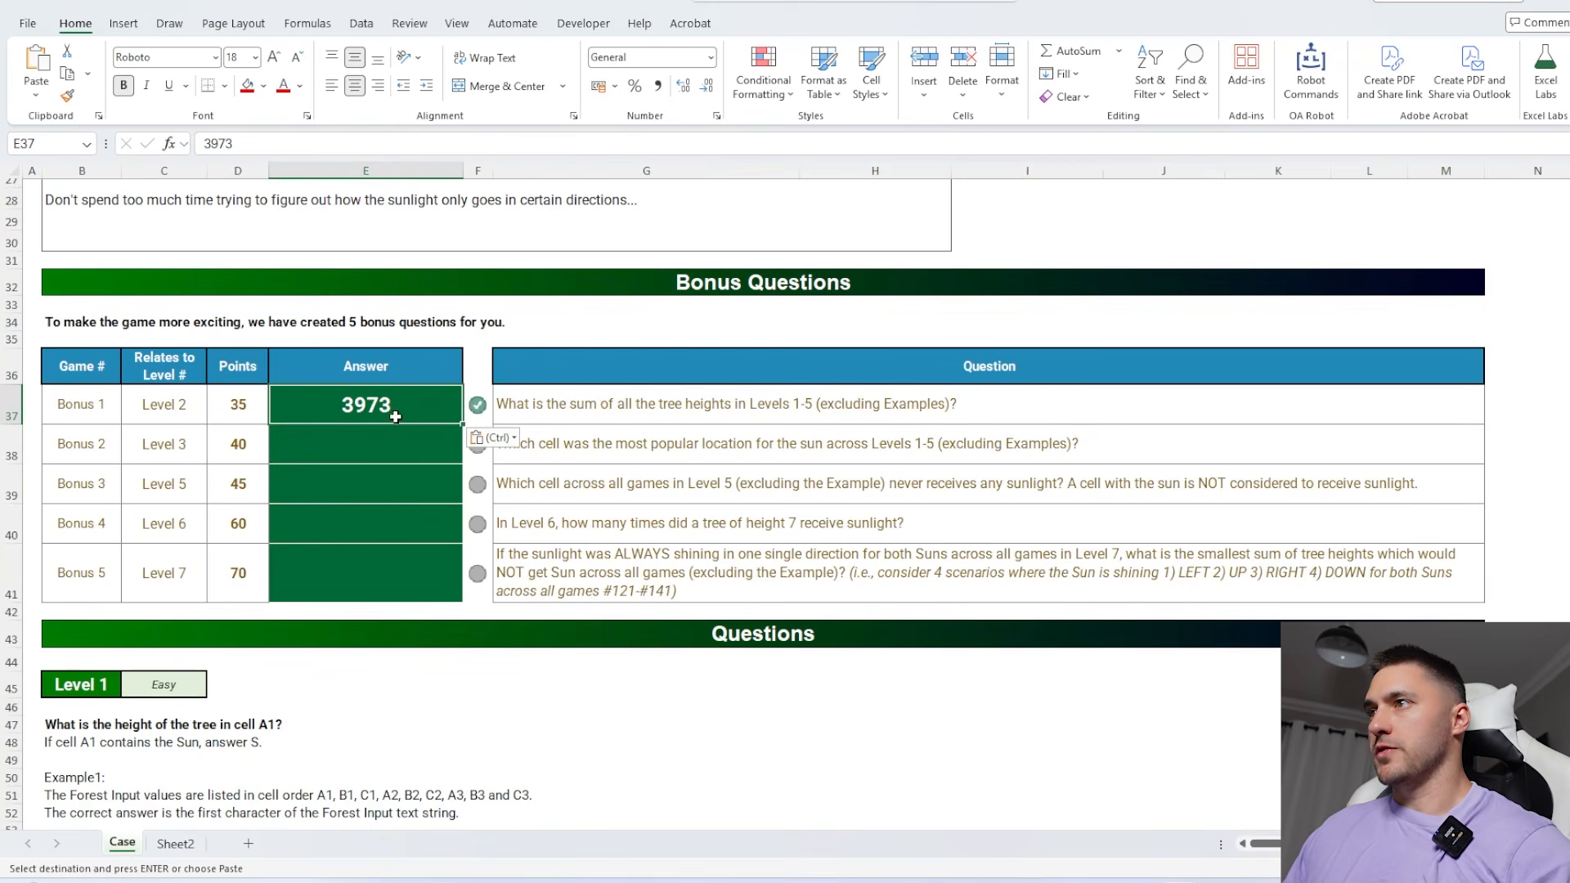
# Check the Bonus 2 question and clear the total from F1 on Sheet2
pyautogui.click(594, 448)
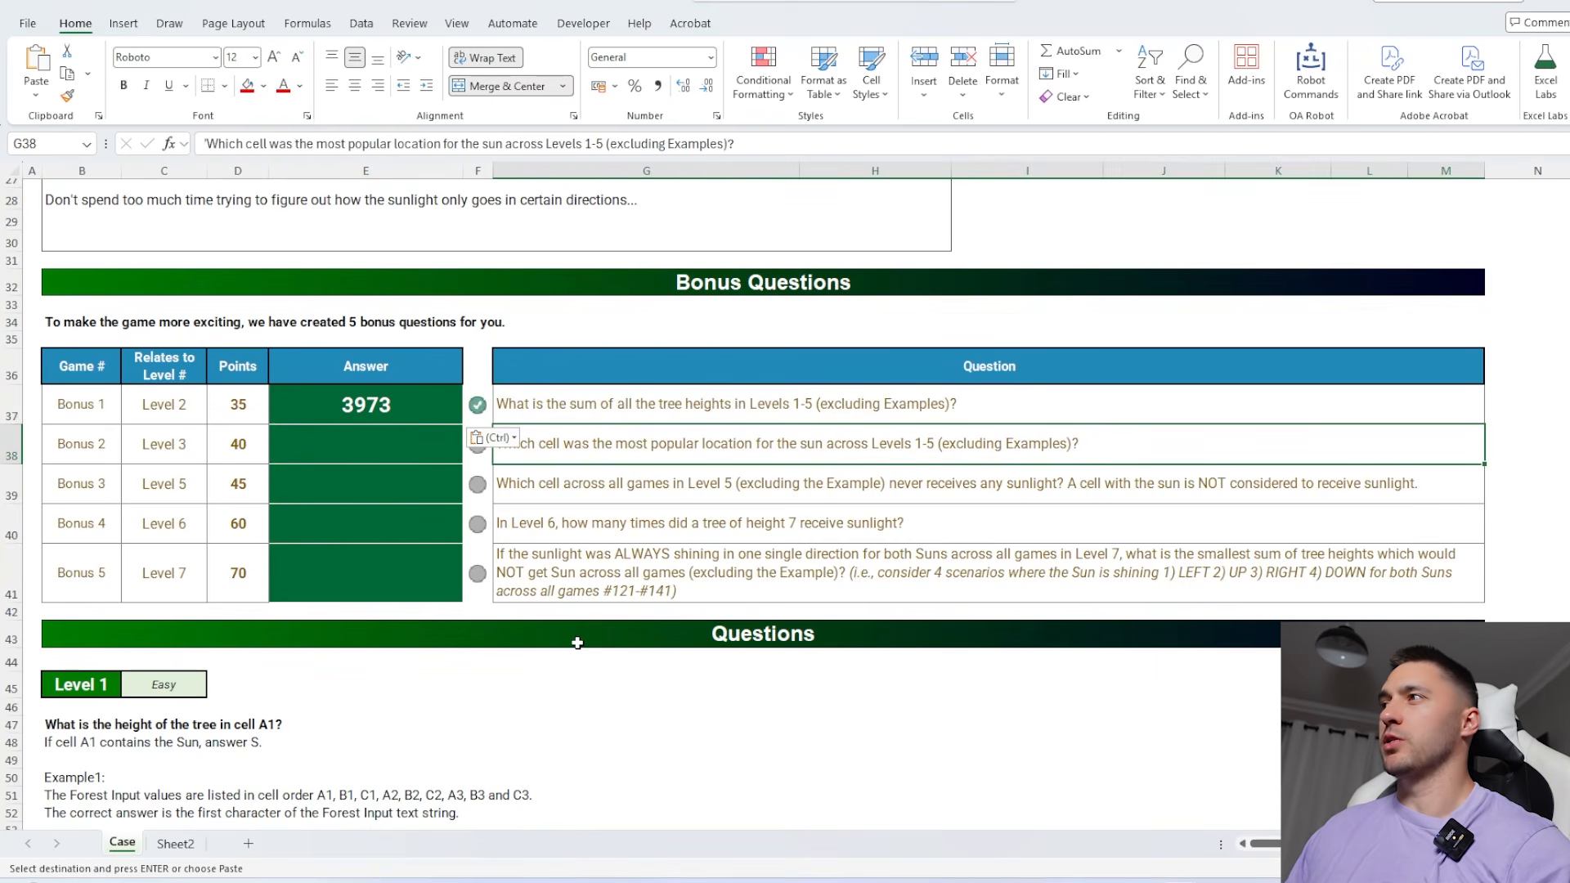
pyautogui.click(175, 843)
pyautogui.click(104, 242)
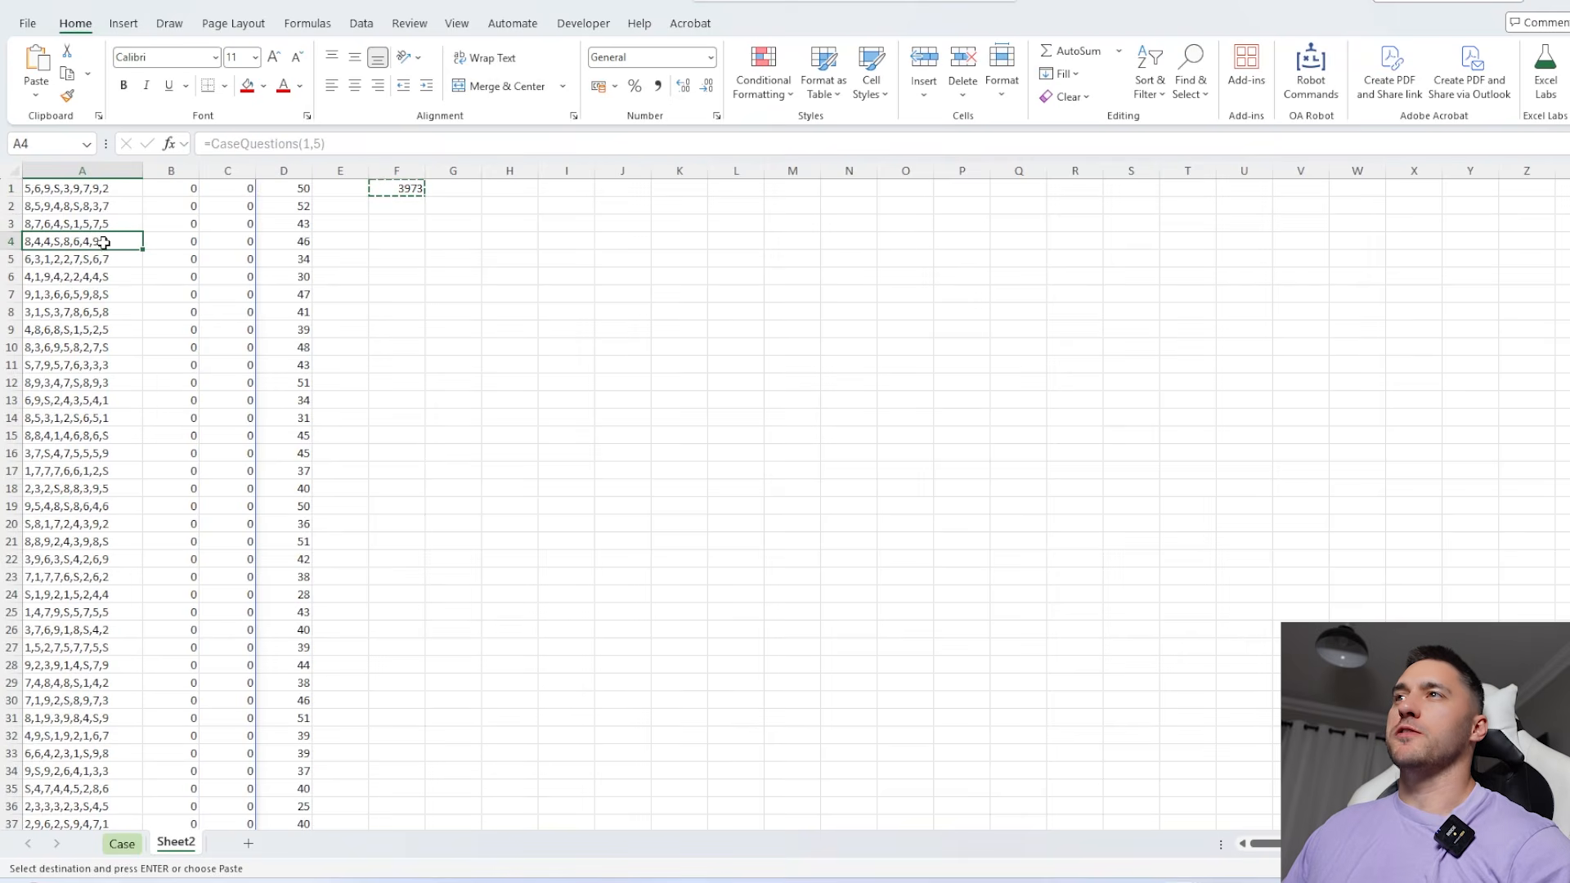
pyautogui.click(395, 190)
pyautogui.press('Delete')
# List the 3x3 grid's cell addresses in a row by entering =TOROW(AddressOfCells(A1:C3)) in J4 of Sheet2
pyautogui.click(597, 239)
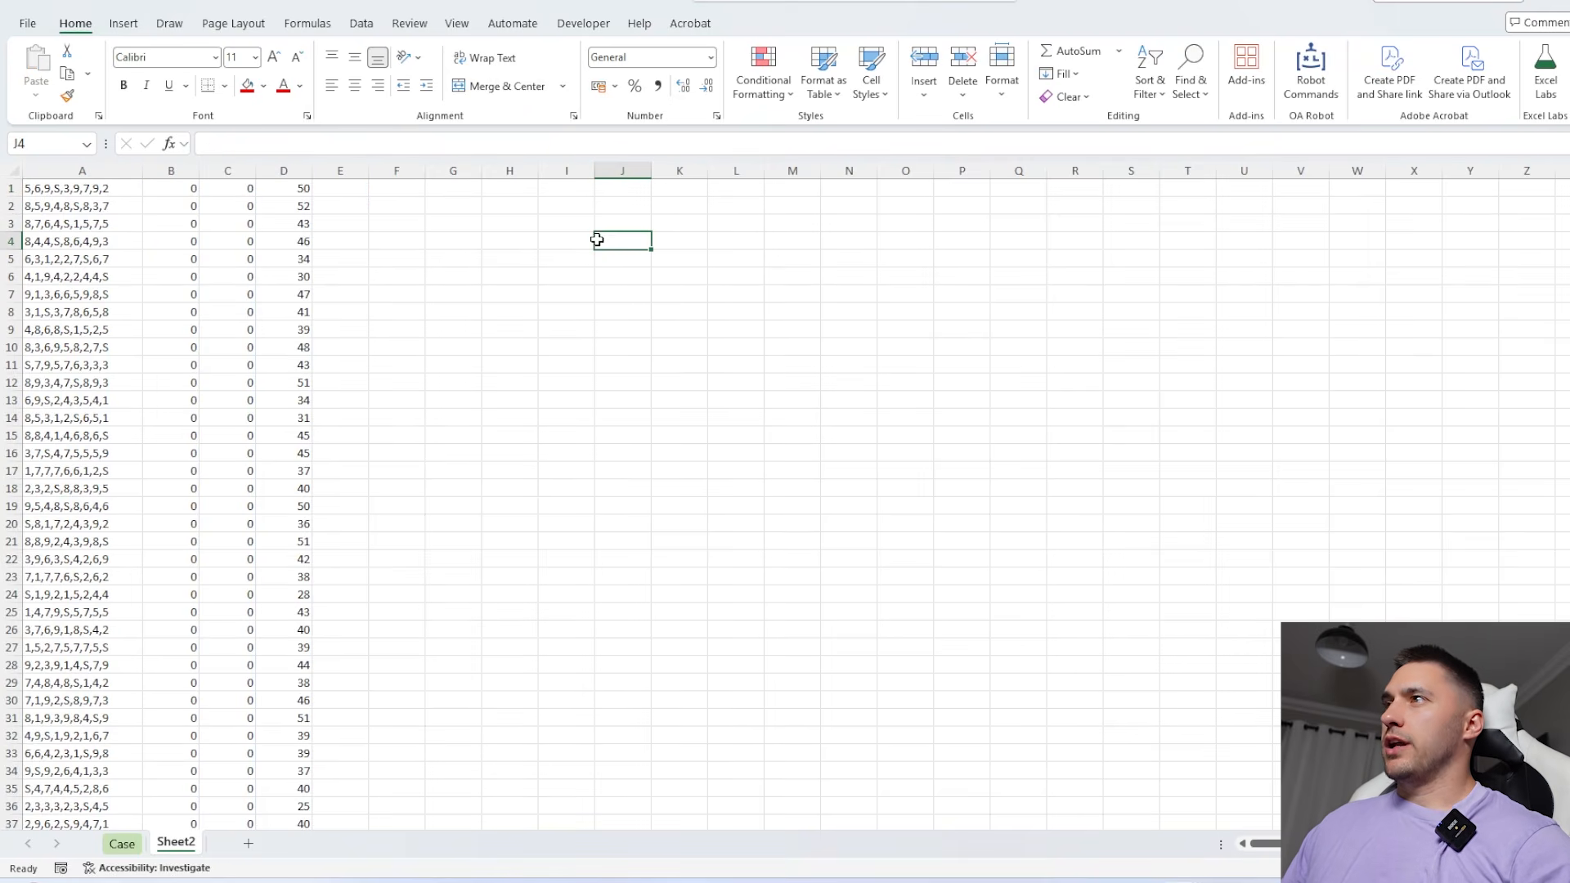
pyautogui.write('=TOROW(ADD')
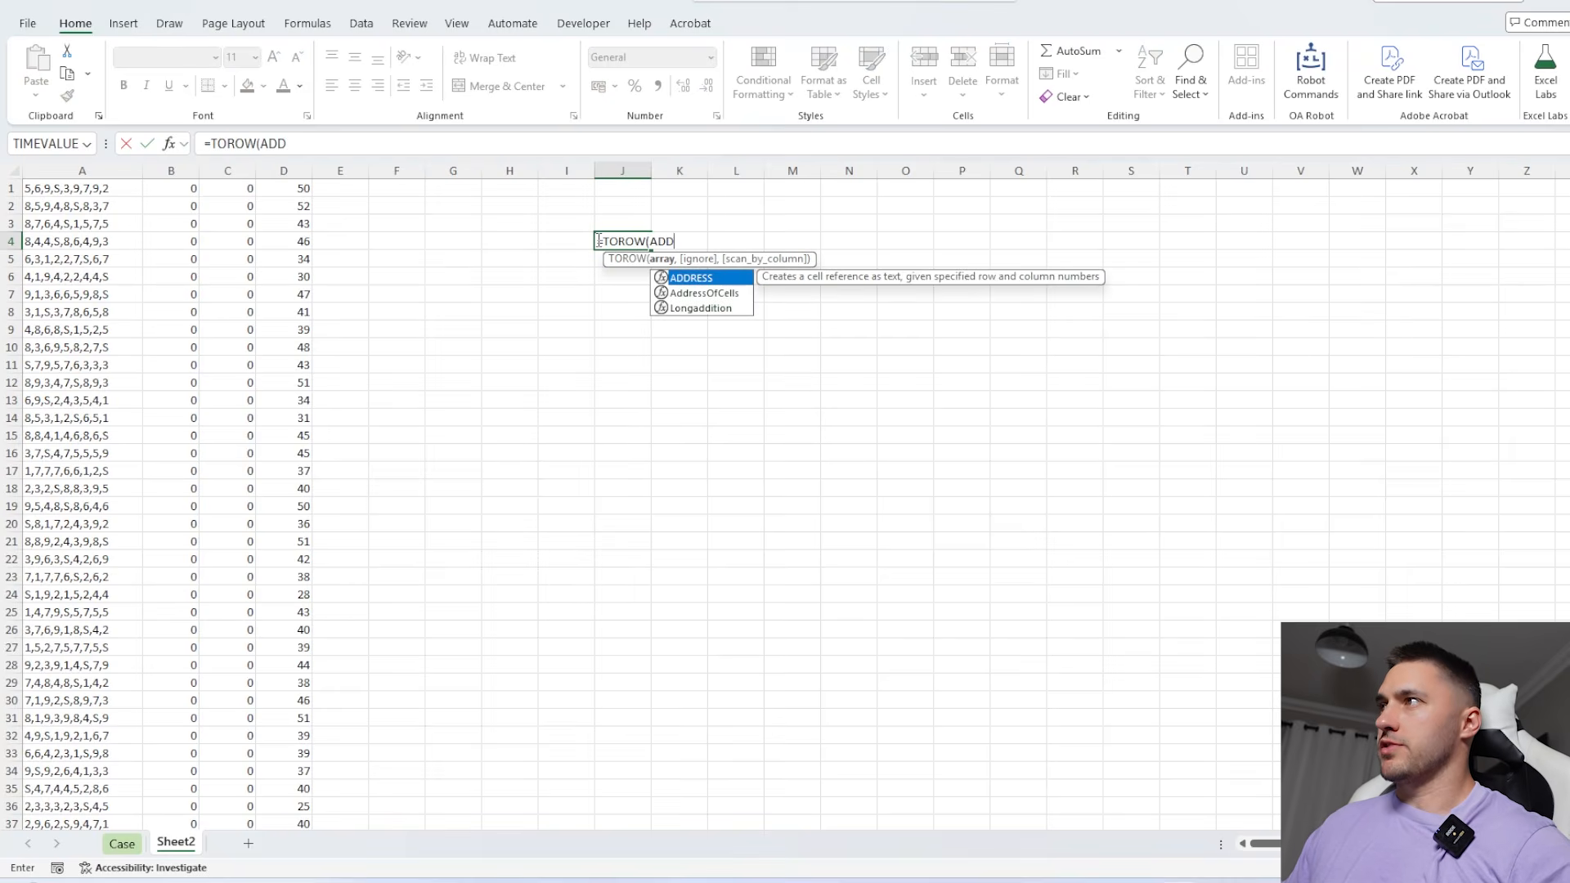
pyautogui.press('Down')
pyautogui.press('Tab')
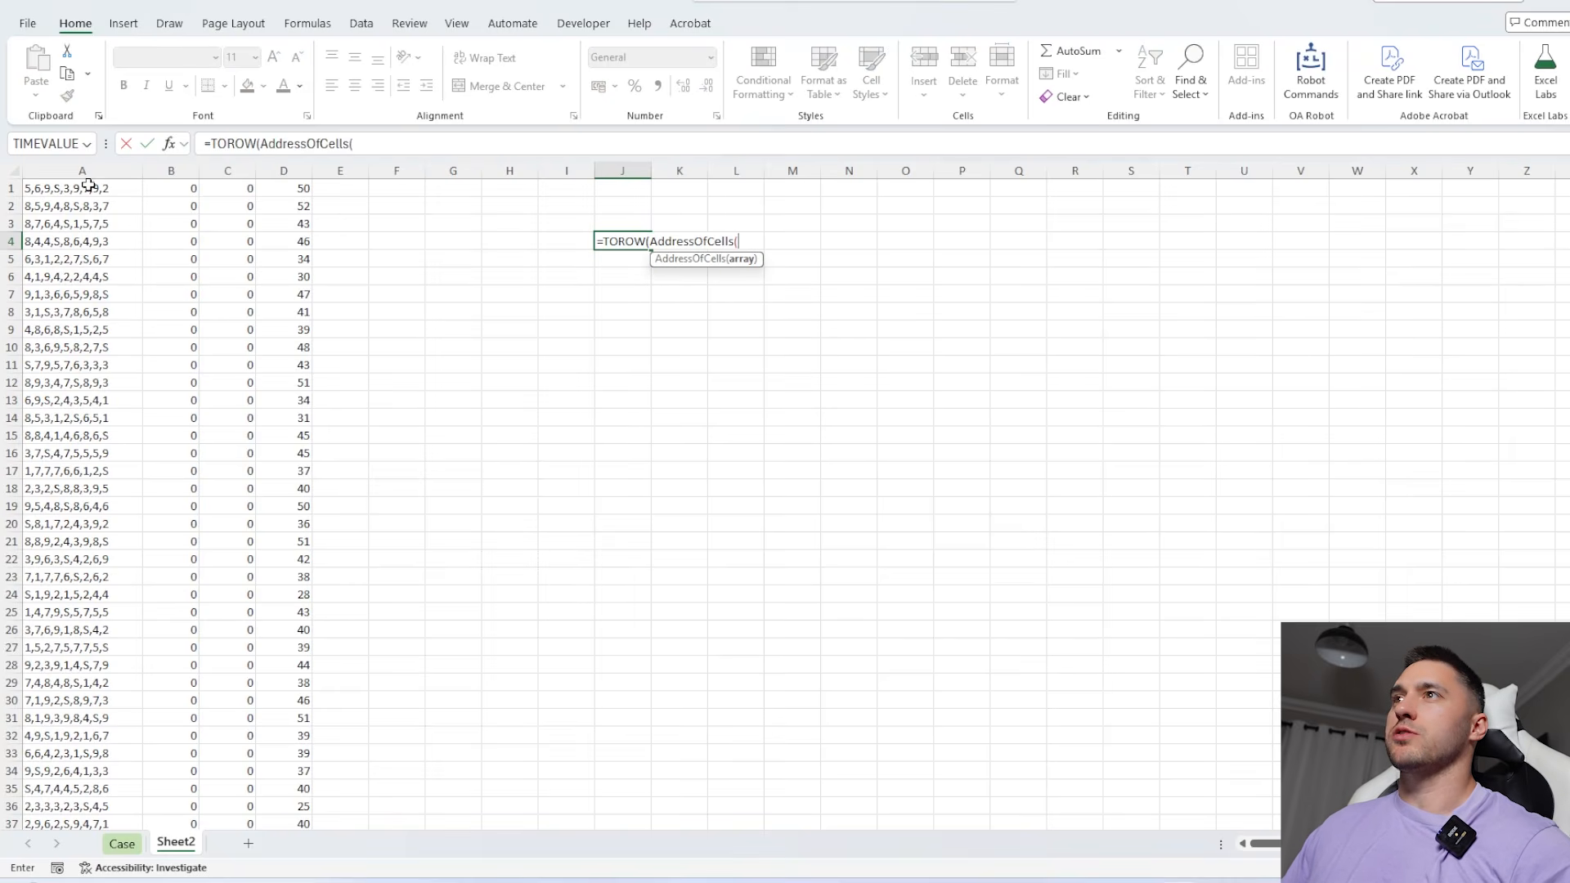
pyautogui.moveTo(89, 185); pyautogui.dragTo(210, 217)
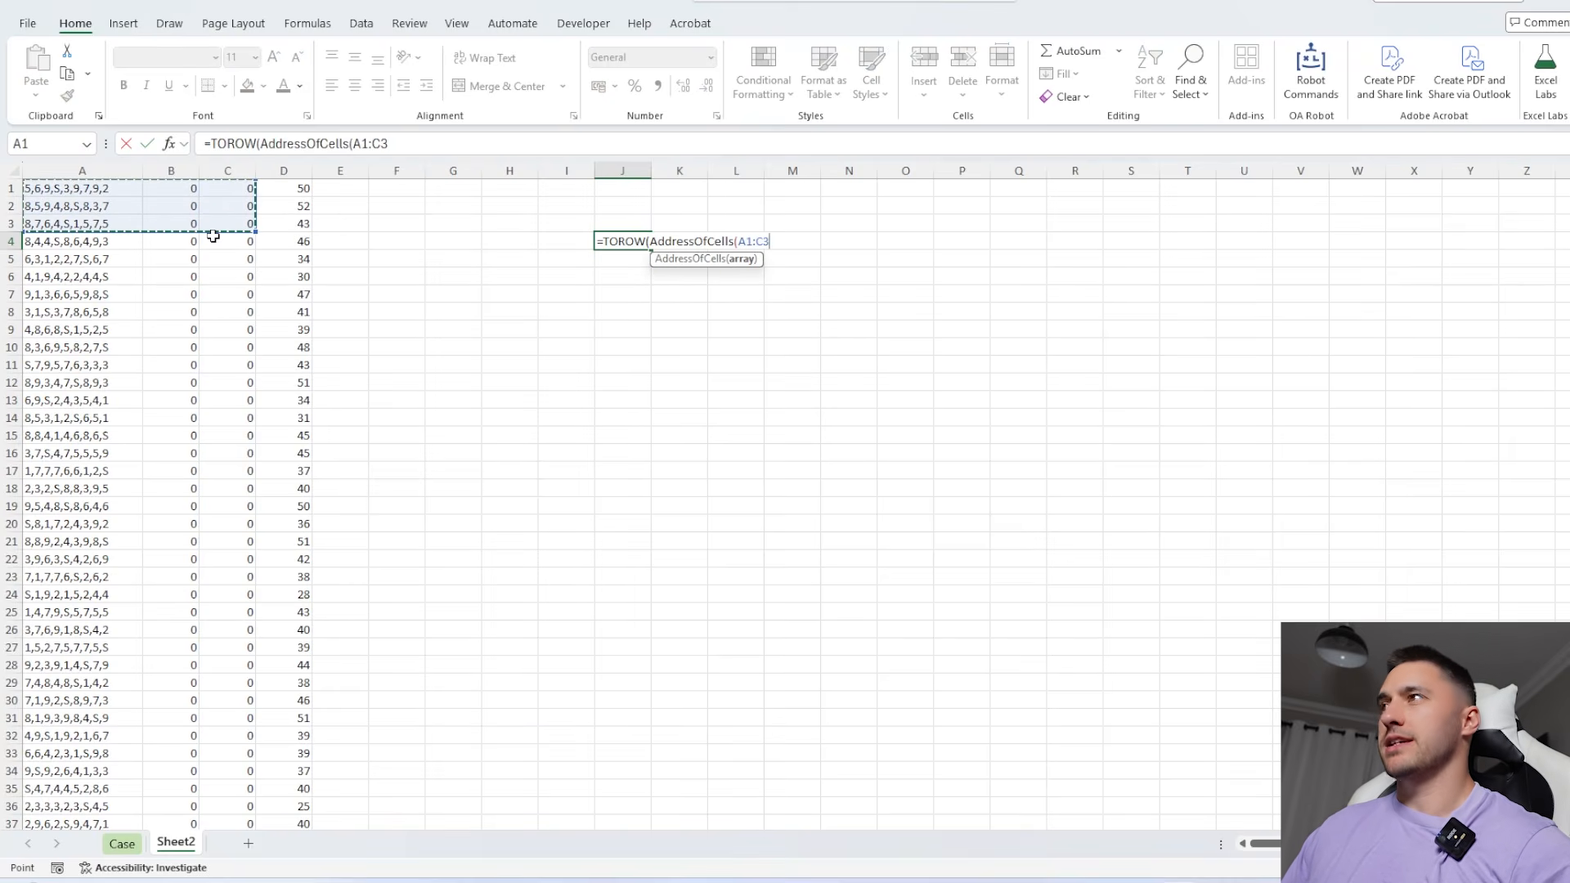
pyautogui.write('))')
pyautogui.press('Return')
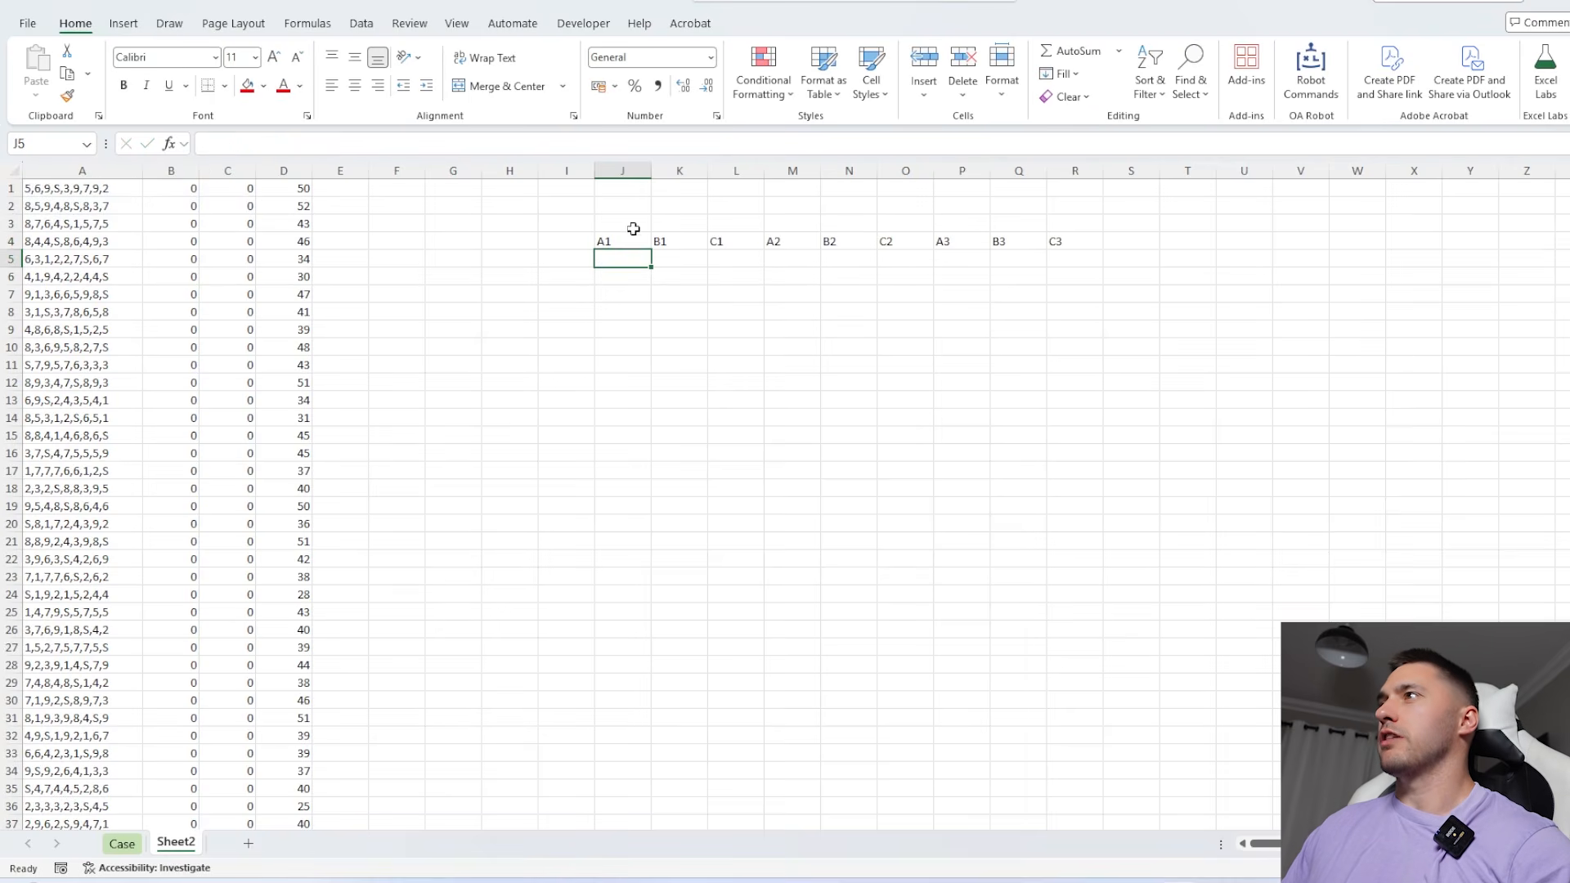
# Split the first forest input across columns at its commas by entering =TEXTSPLIT(A1,",") in E1
pyautogui.press('Up')
pyautogui.press('Up')
pyautogui.press('Up')
pyautogui.press('Up')
pyautogui.press('Left')
pyautogui.press('Left')
pyautogui.press('Left')
pyautogui.press('Left')
pyautogui.press('Left')
pyautogui.write('=TEXTS')
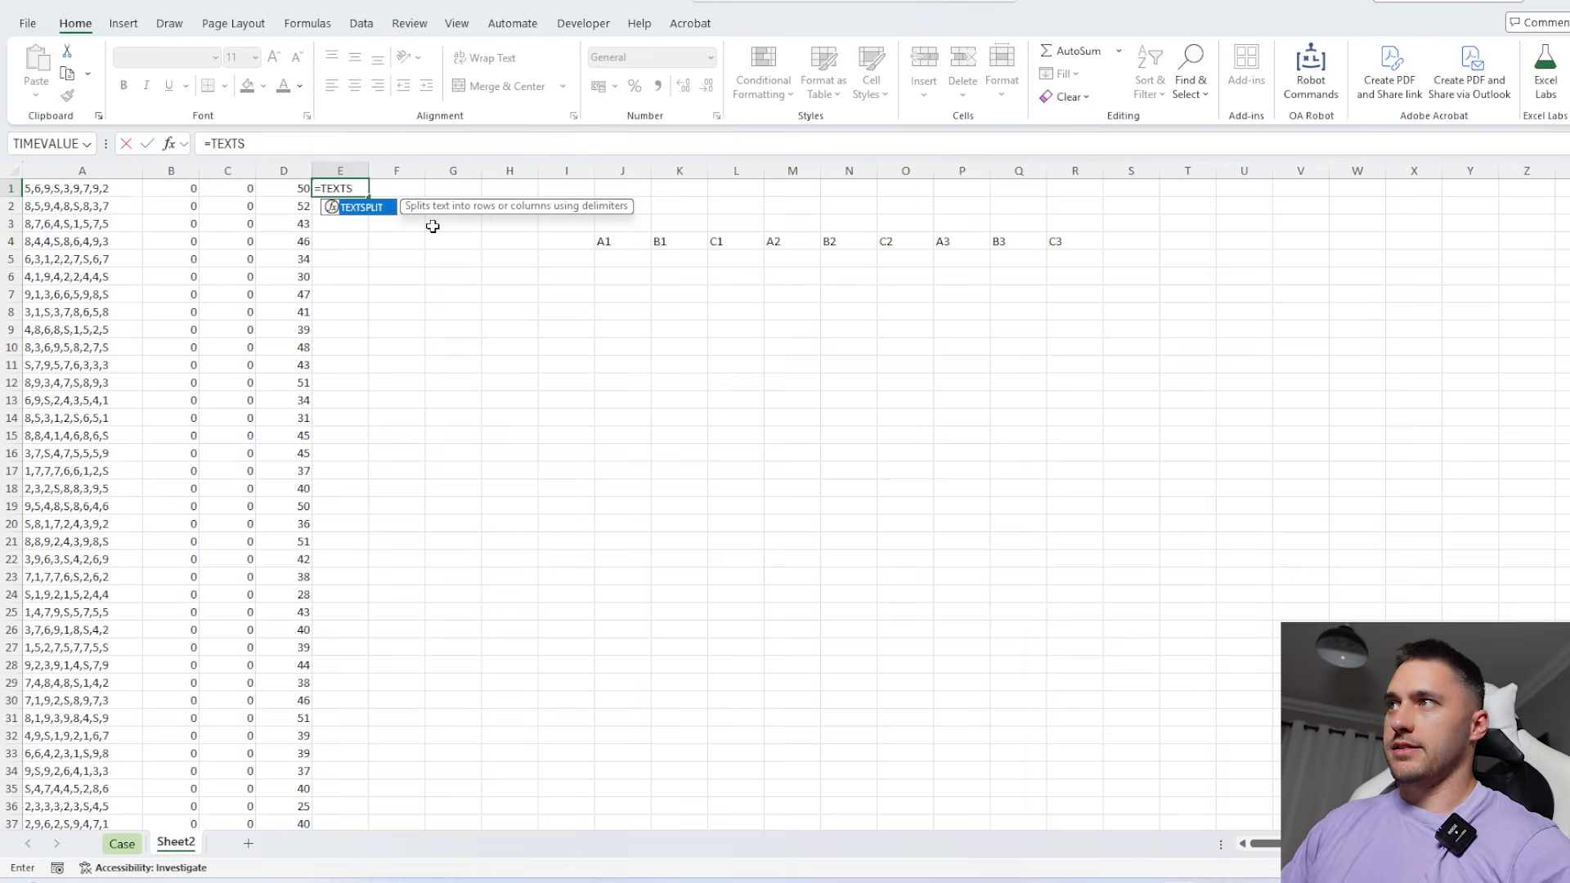
pyautogui.press('Tab')
pyautogui.press('Left')
pyautogui.press('Left')
pyautogui.press('Left')
pyautogui.press('Left')
pyautogui.write(',",")')
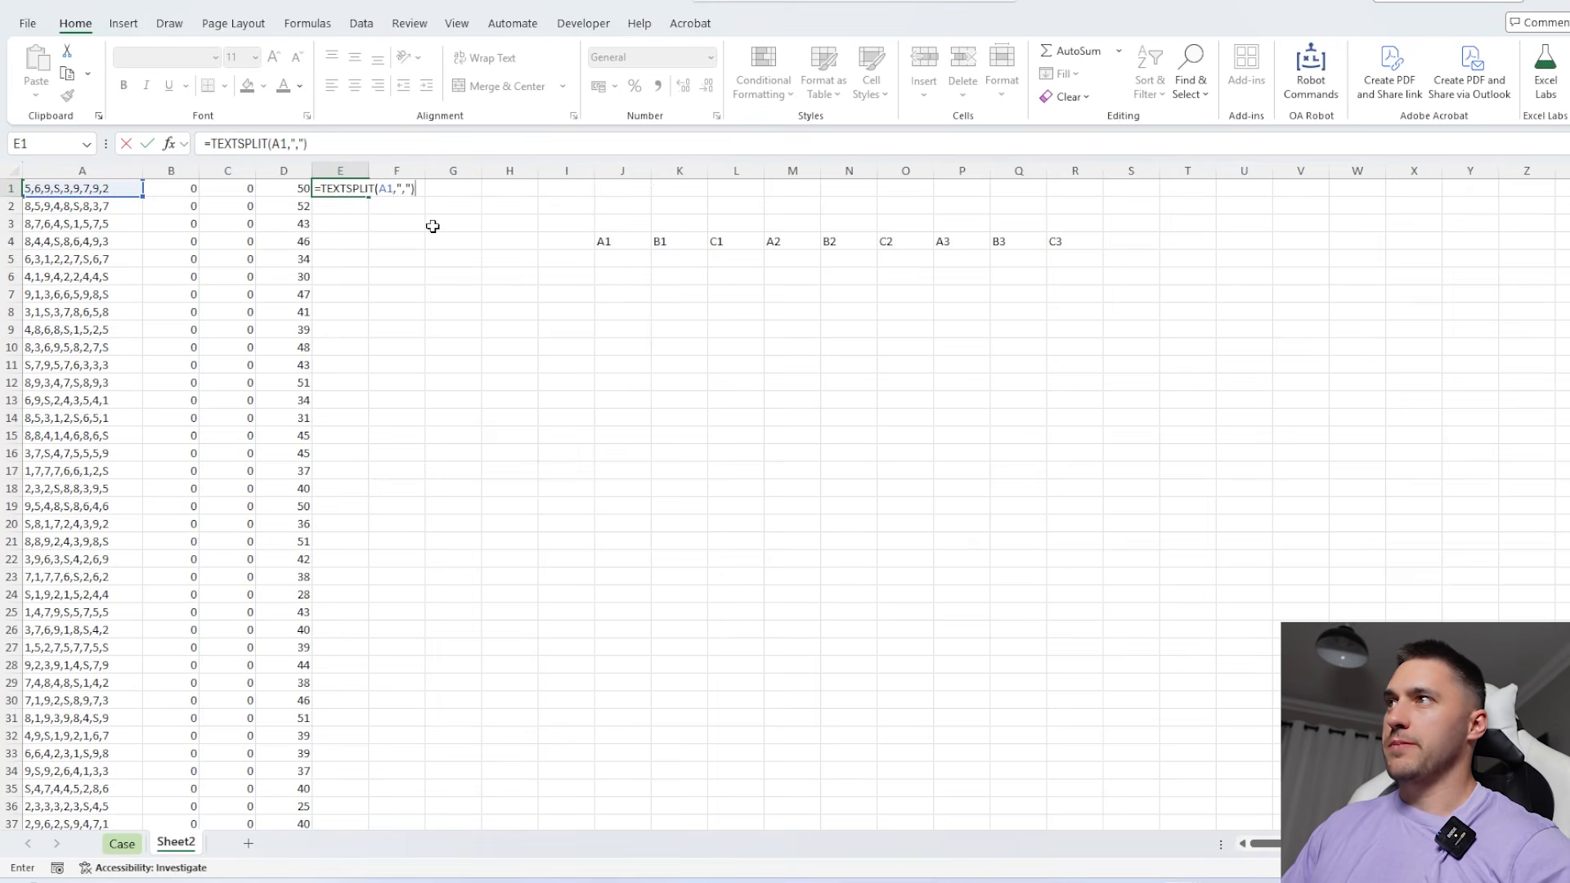
pyautogui.press('Return')
# Show the sun's cell address for the first forest by changing E1 to =IF(TEXTSPLIT(A1,",")="s",$J$4#,"")
pyautogui.doubleClick(334, 181)
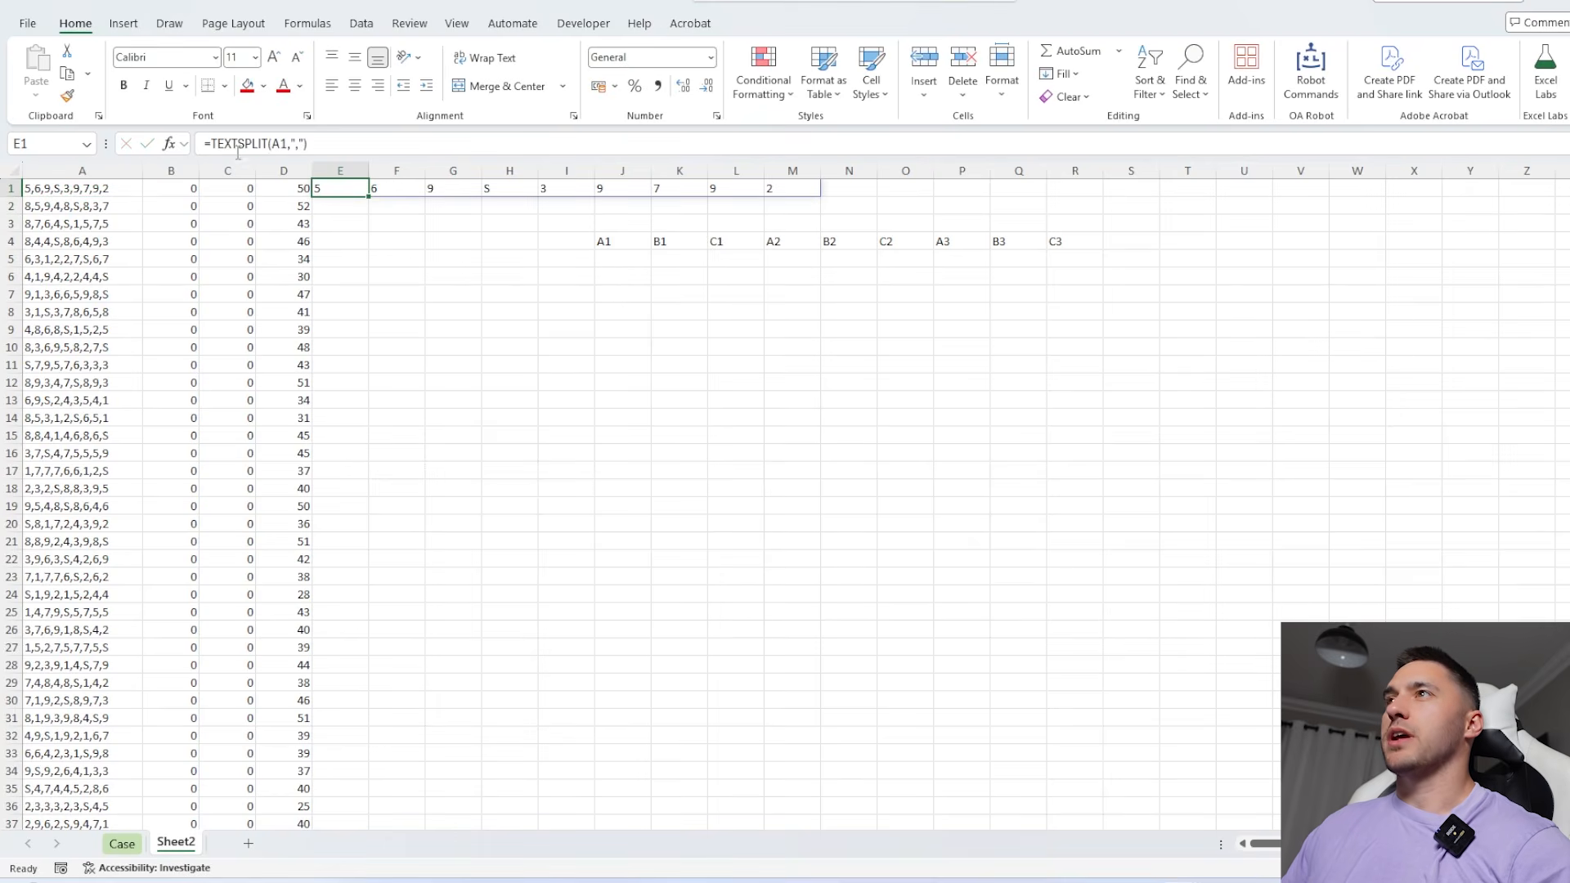
pyautogui.click(211, 143)
pyautogui.write('IF(')
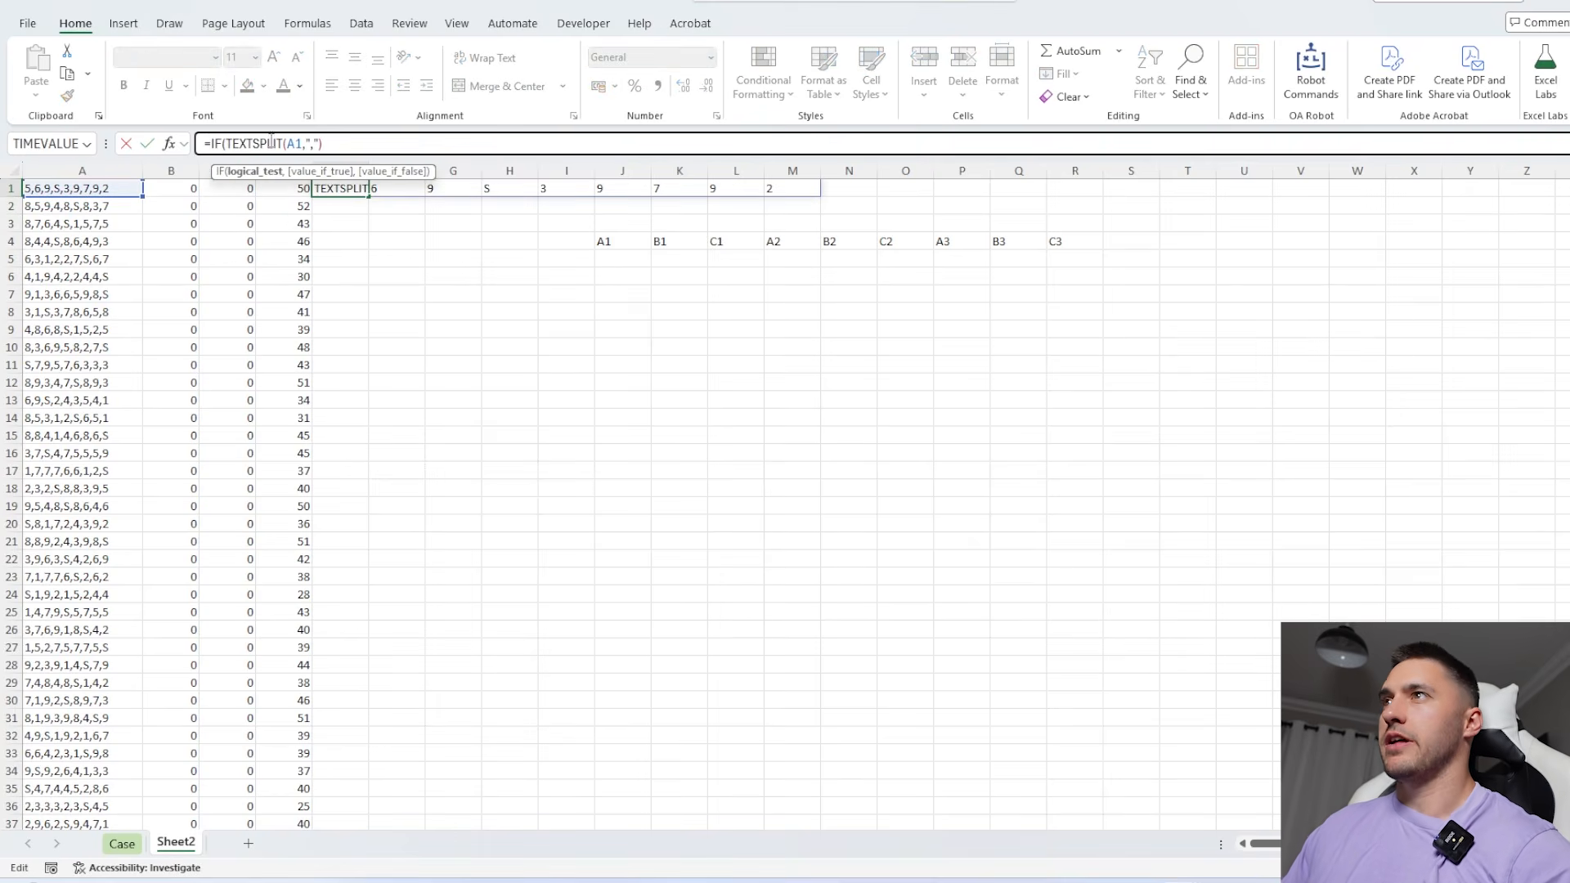
pyautogui.click(364, 143)
pyautogui.write('="s",')
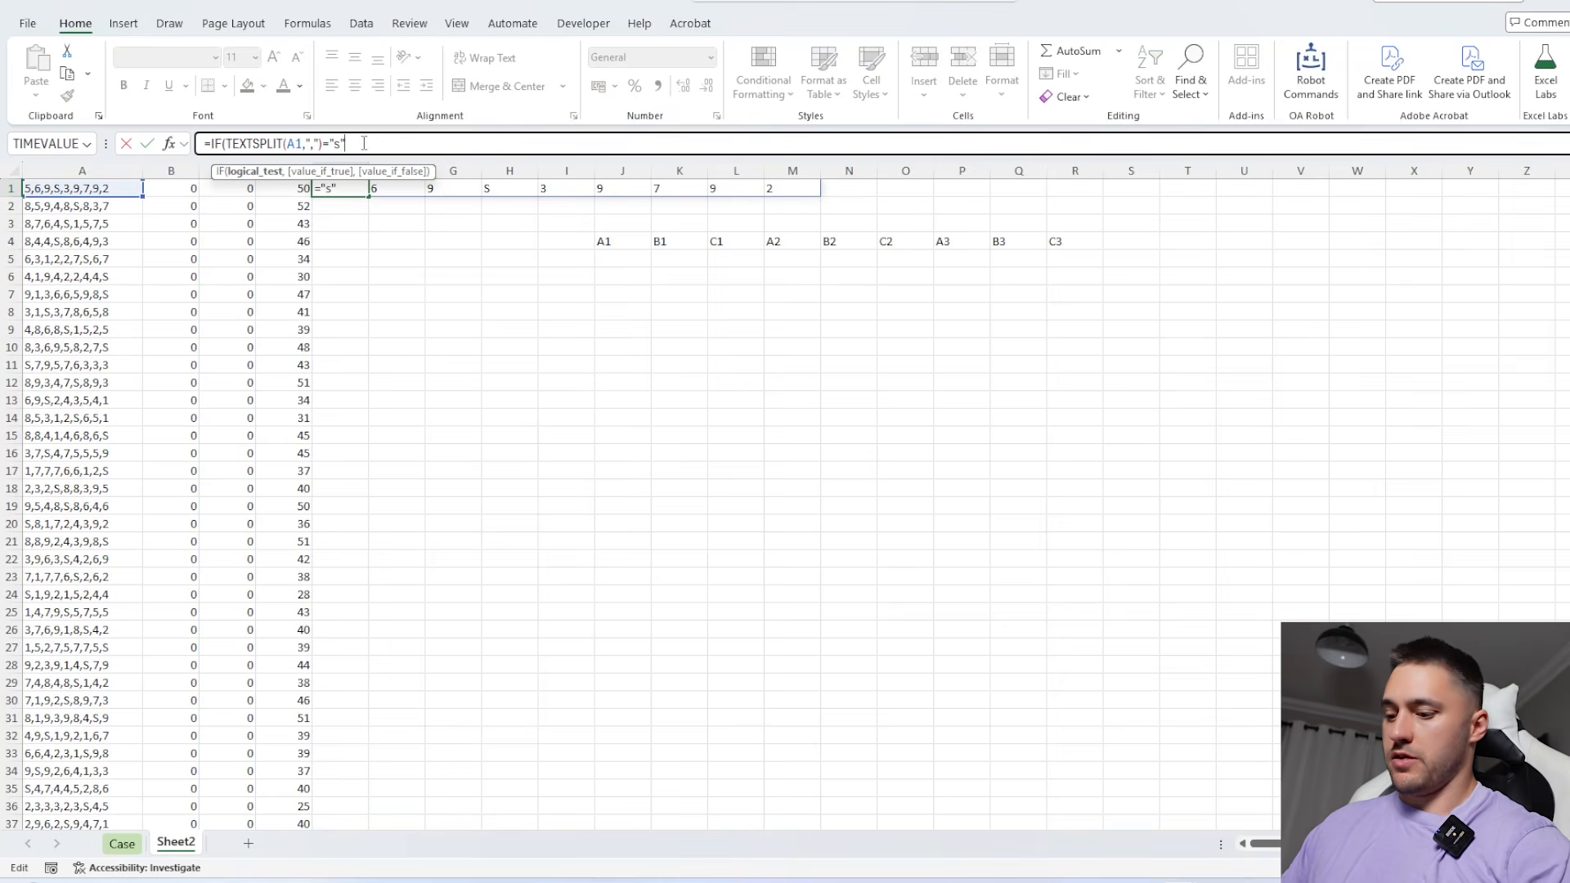
pyautogui.moveTo(621, 241); pyautogui.dragTo(1058, 241)
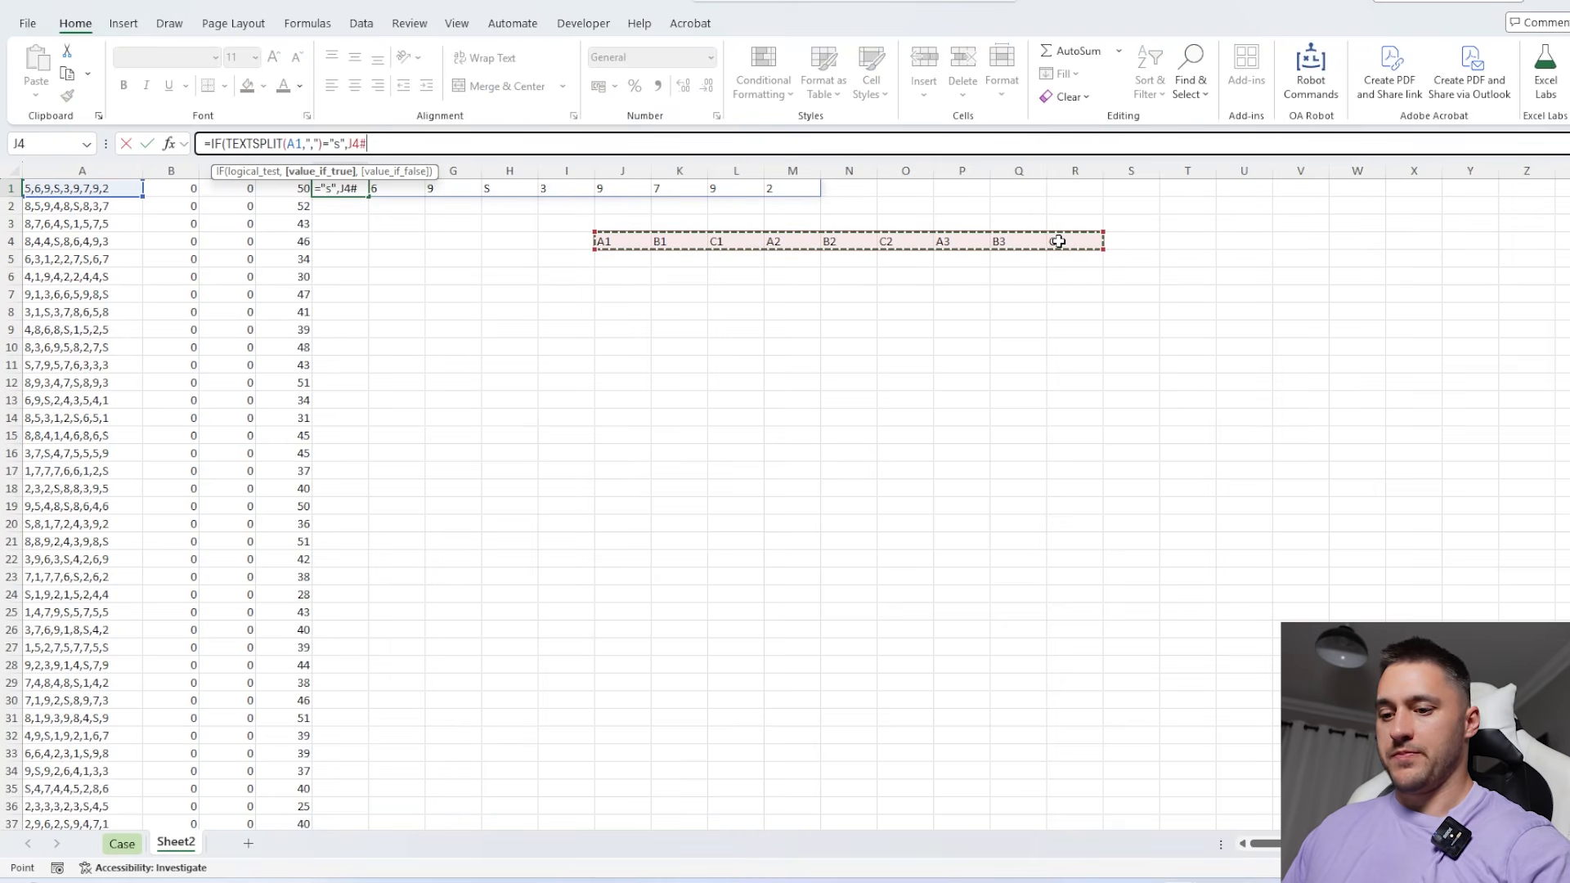
pyautogui.press('F4')
pyautogui.write(',"")')
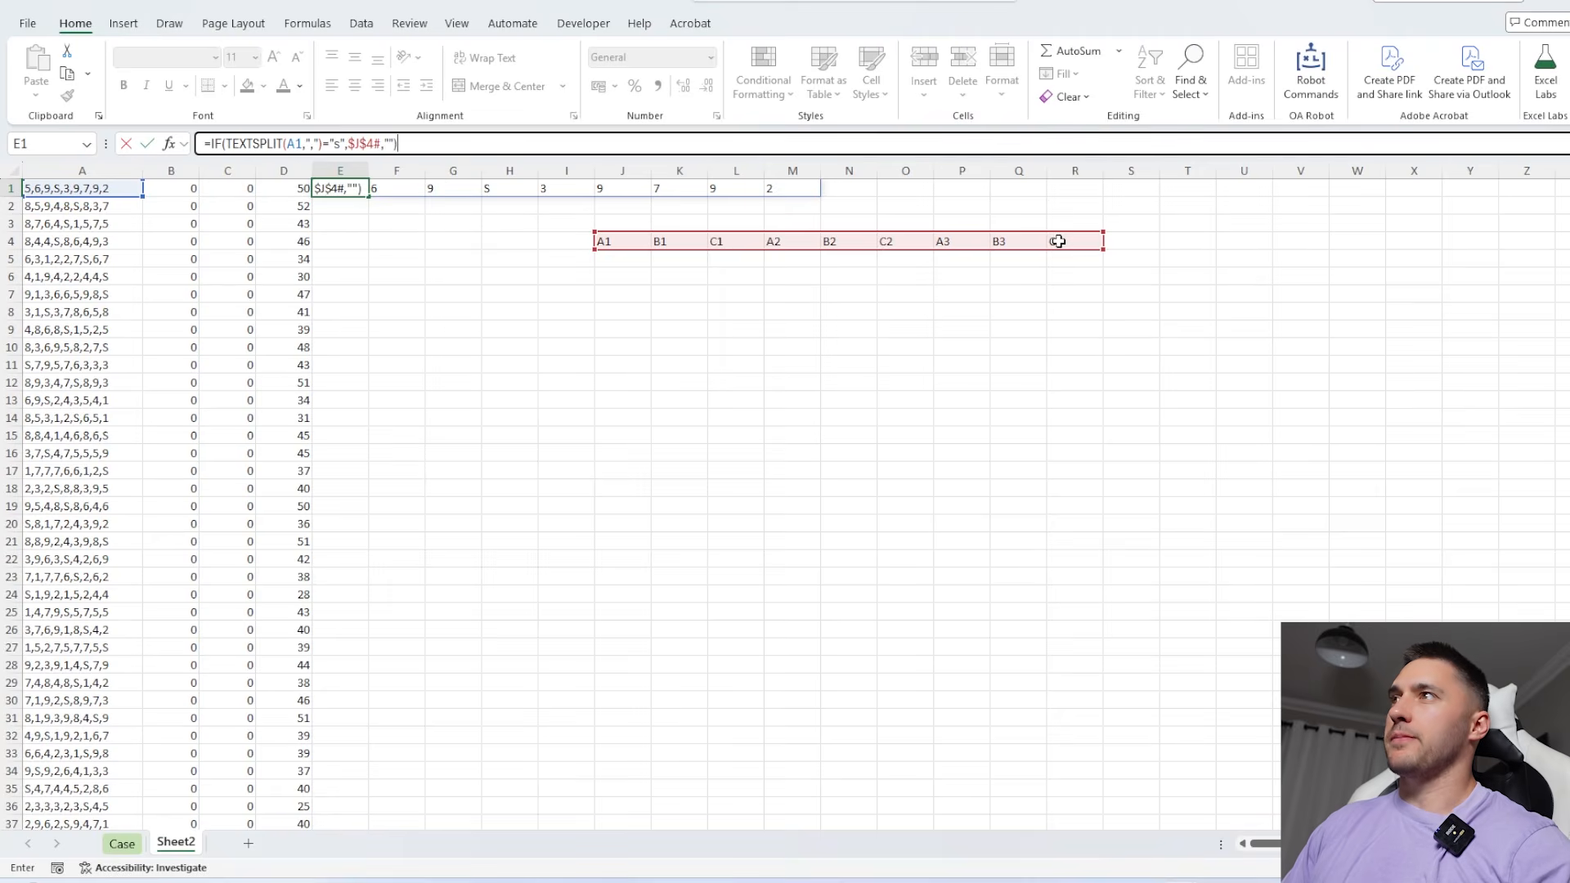
pyautogui.press('Return')
pyautogui.click(358, 190)
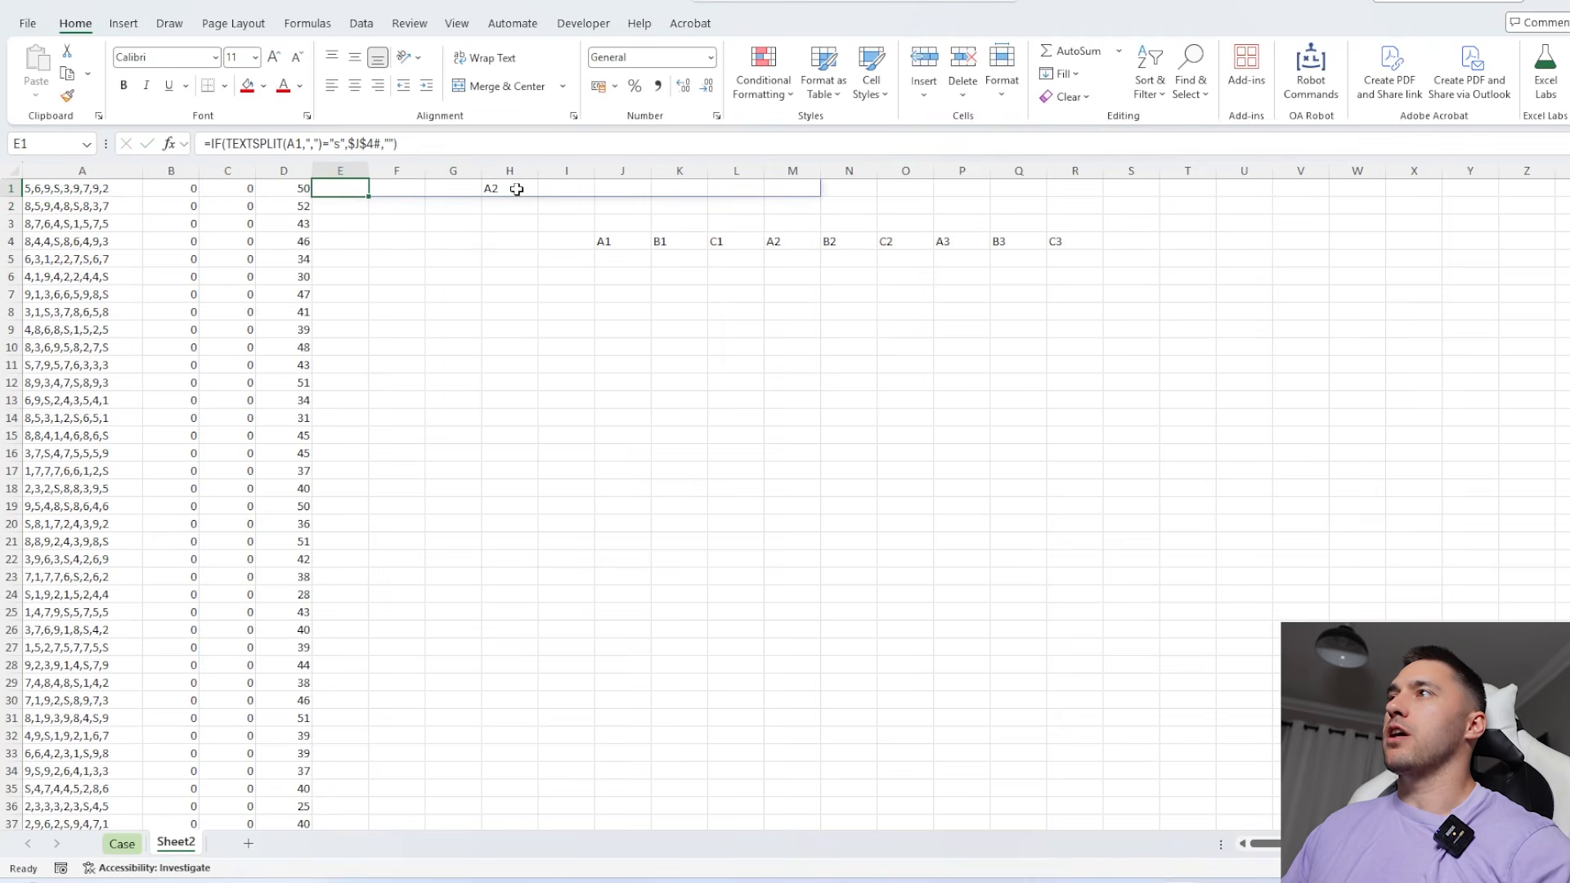
pyautogui.click(517, 188)
pyautogui.click(799, 239)
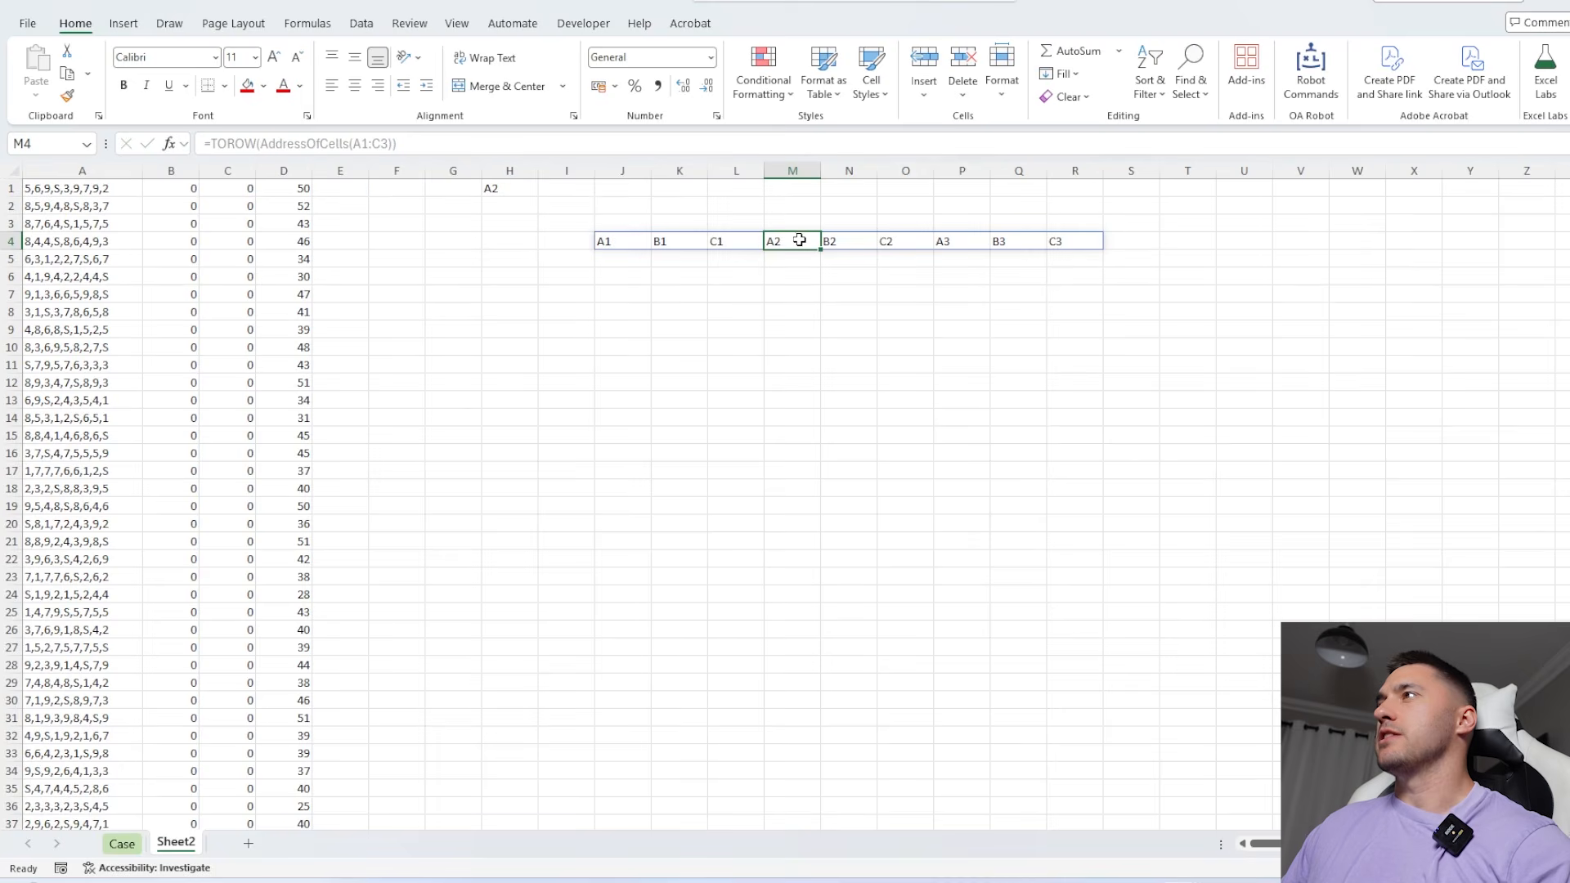
# Wrap the E1 formula in CONCAT to return the sun's location in a single cell and fill it down column E
pyautogui.click(353, 188)
pyautogui.click(210, 144)
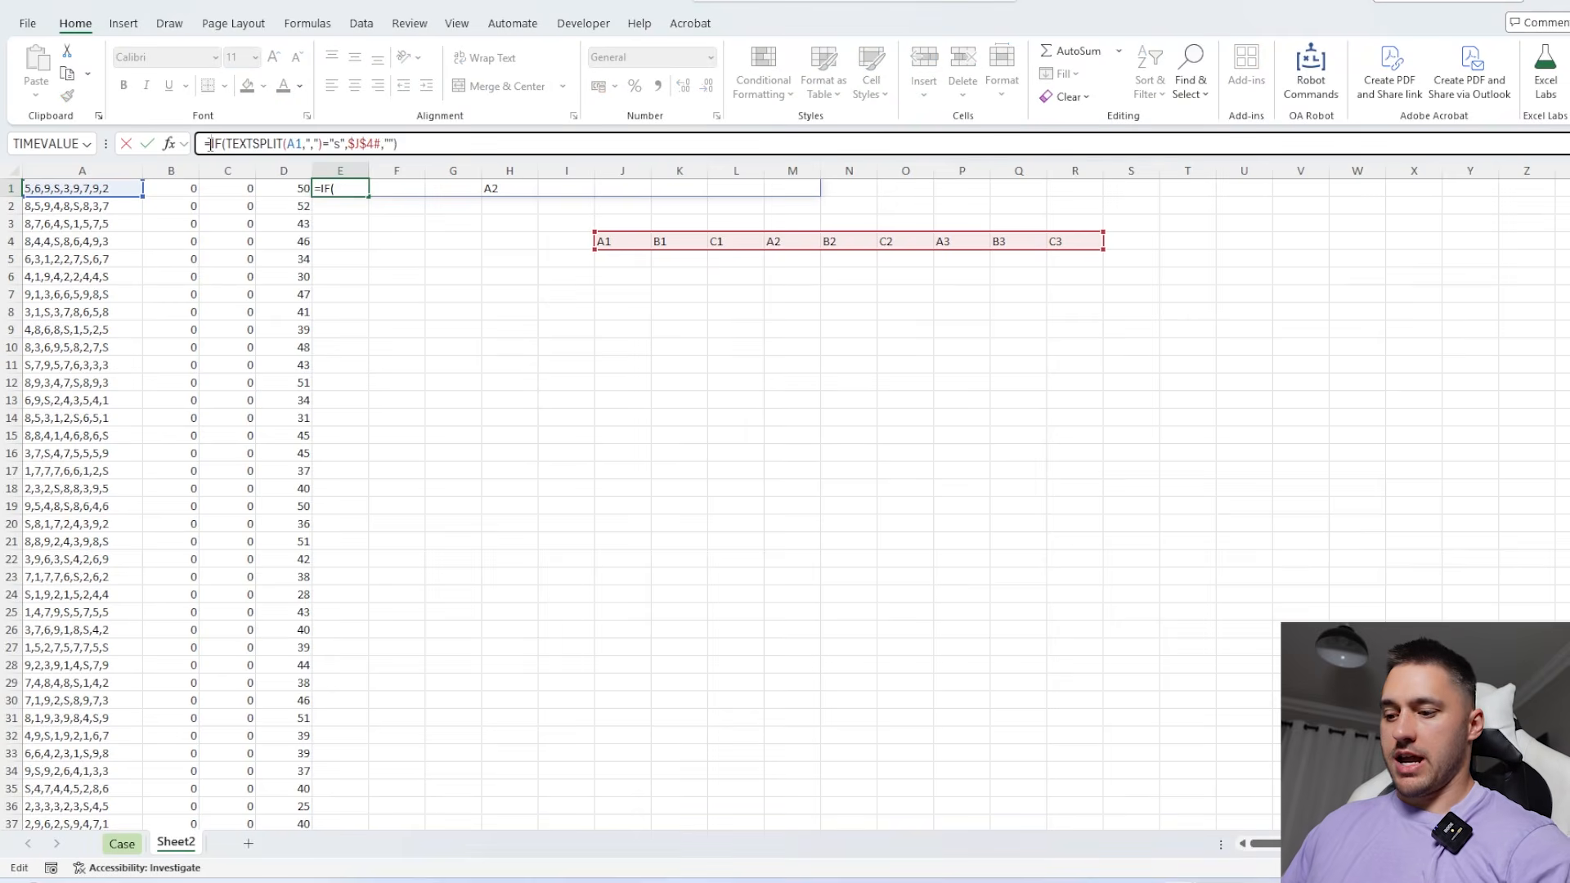
pyautogui.write('CON')
pyautogui.press('Tab')
pyautogui.click(486, 140)
pyautogui.write(')')
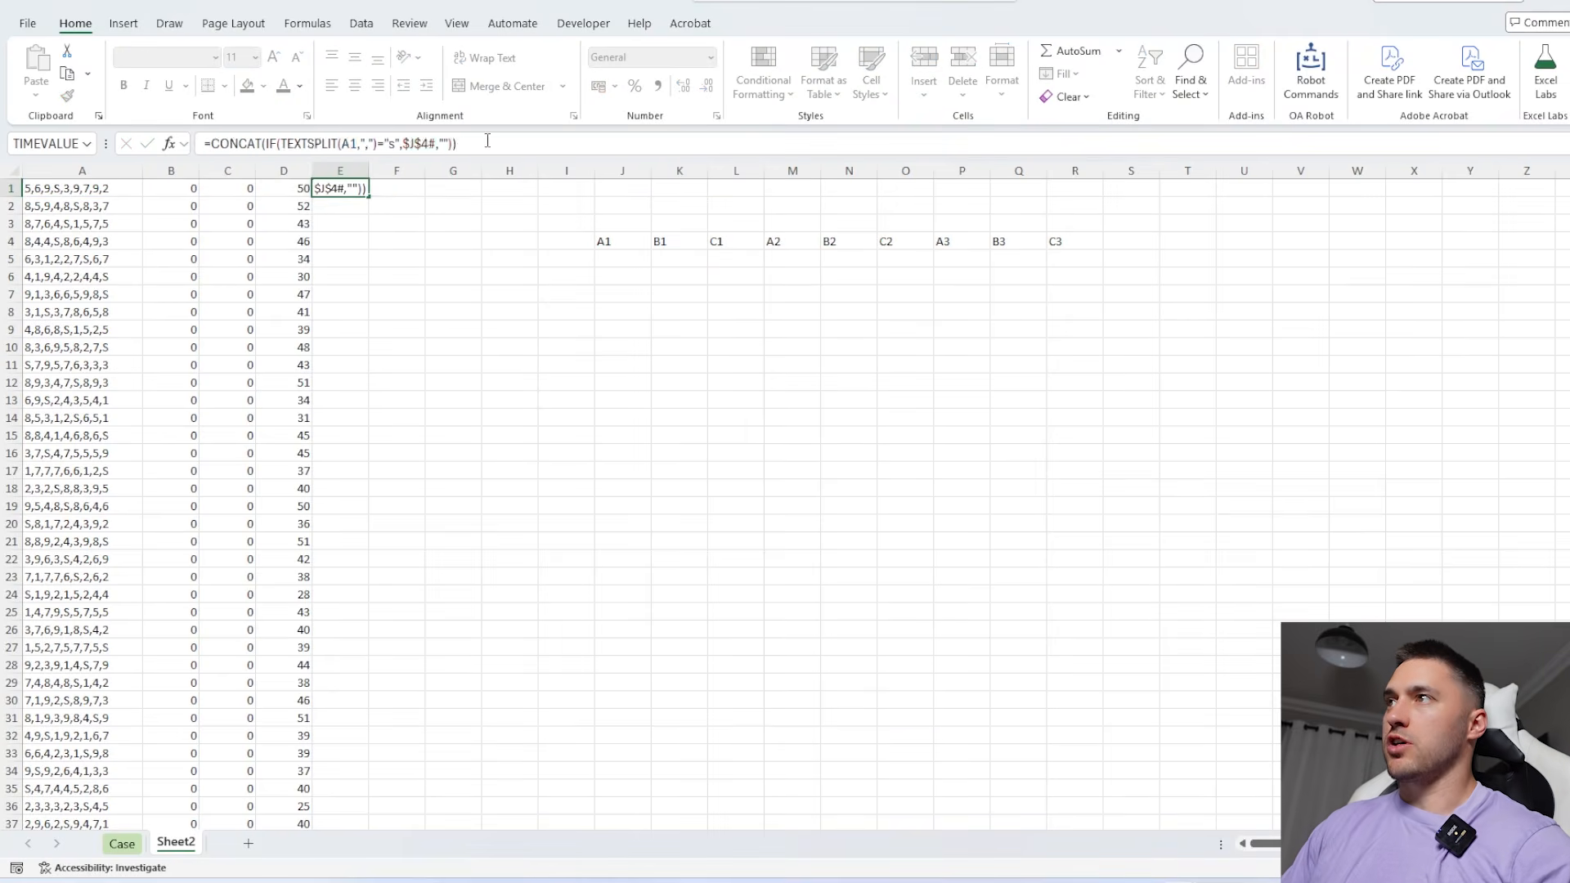
pyautogui.press('Return')
pyautogui.click(358, 190)
pyautogui.doubleClick(368, 197)
pyautogui.moveTo(344, 192); pyautogui.dragTo(355, 518)
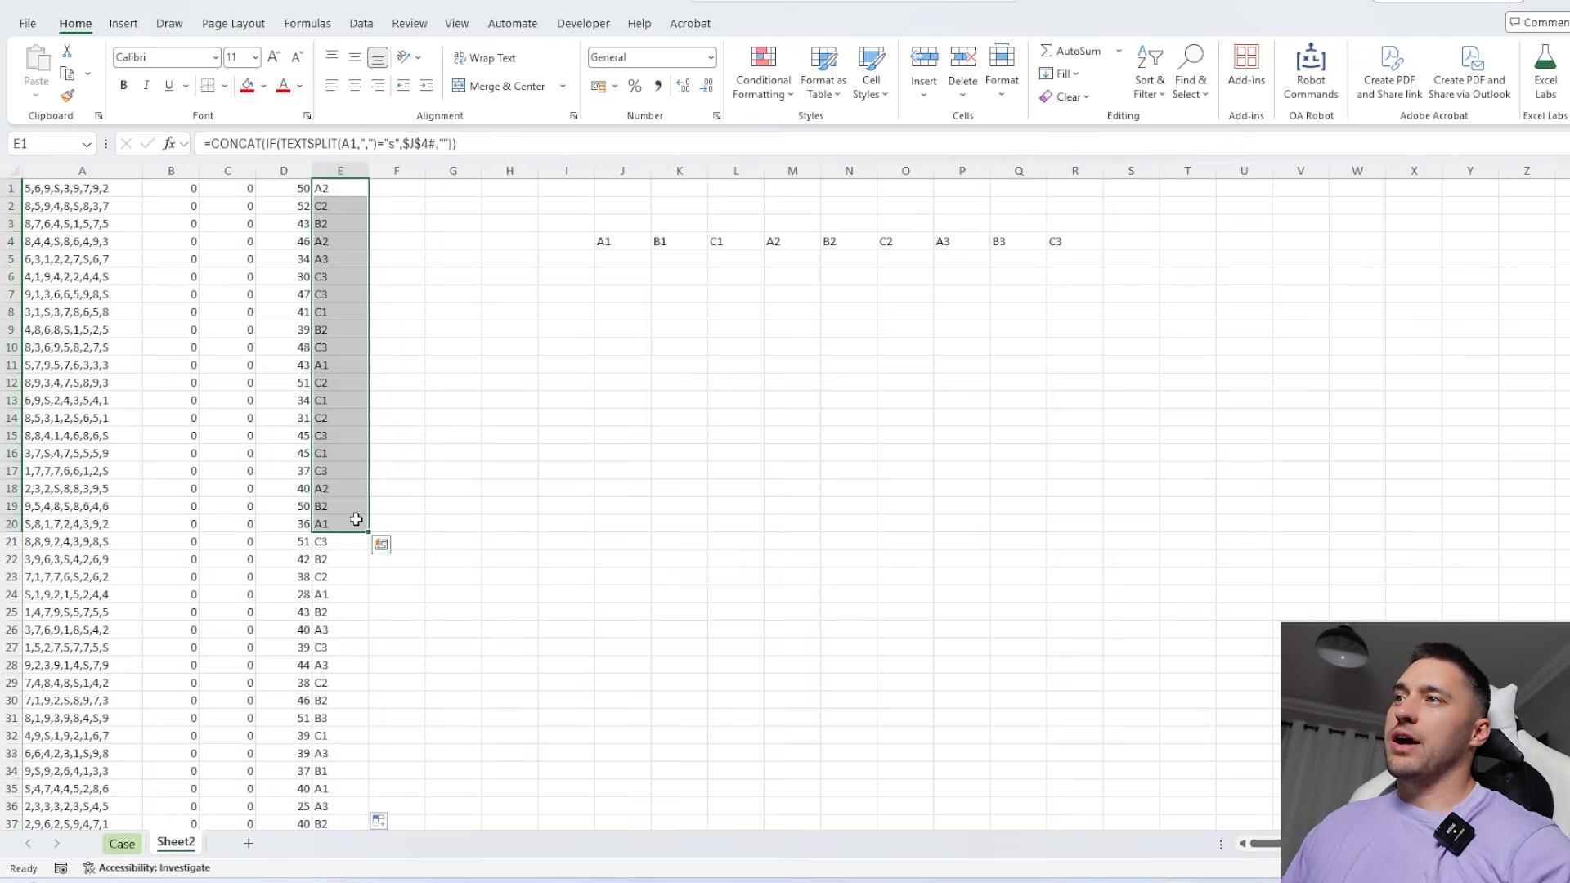
# Rank the sun locations by frequency by entering =MostOf(E1:E100) in H13 of Sheet2
pyautogui.click(484, 404)
pyautogui.write('=MostOf(')
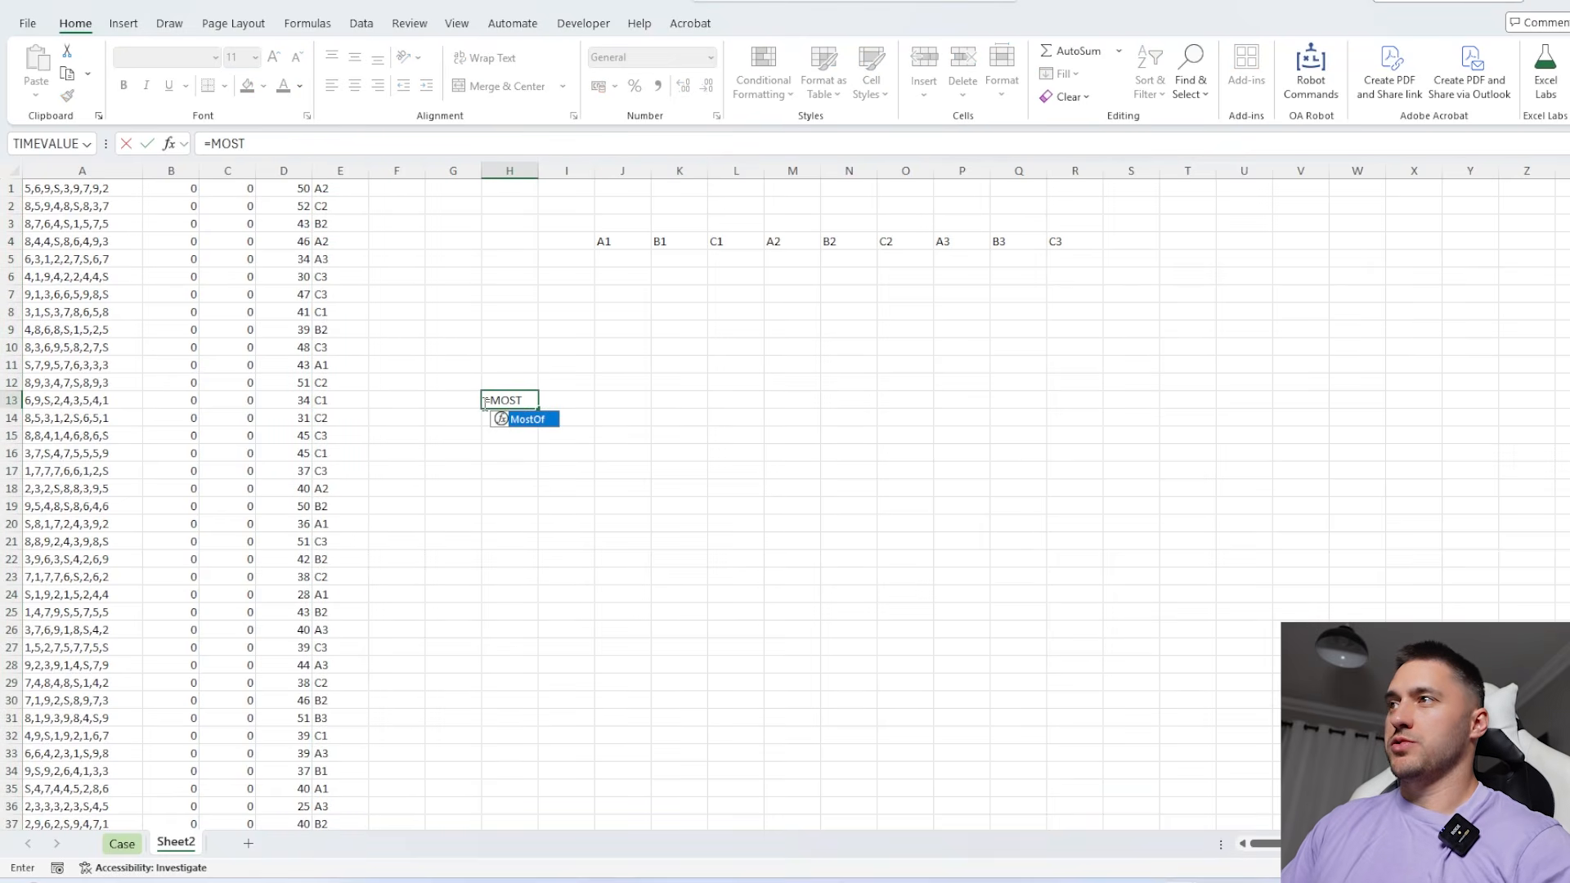
pyautogui.click(327, 223)
pyautogui.hotkey('ctrl', 'Up')
pyautogui.hotkey('ctrl', 'shift', 'Down')
pyautogui.press('Return')
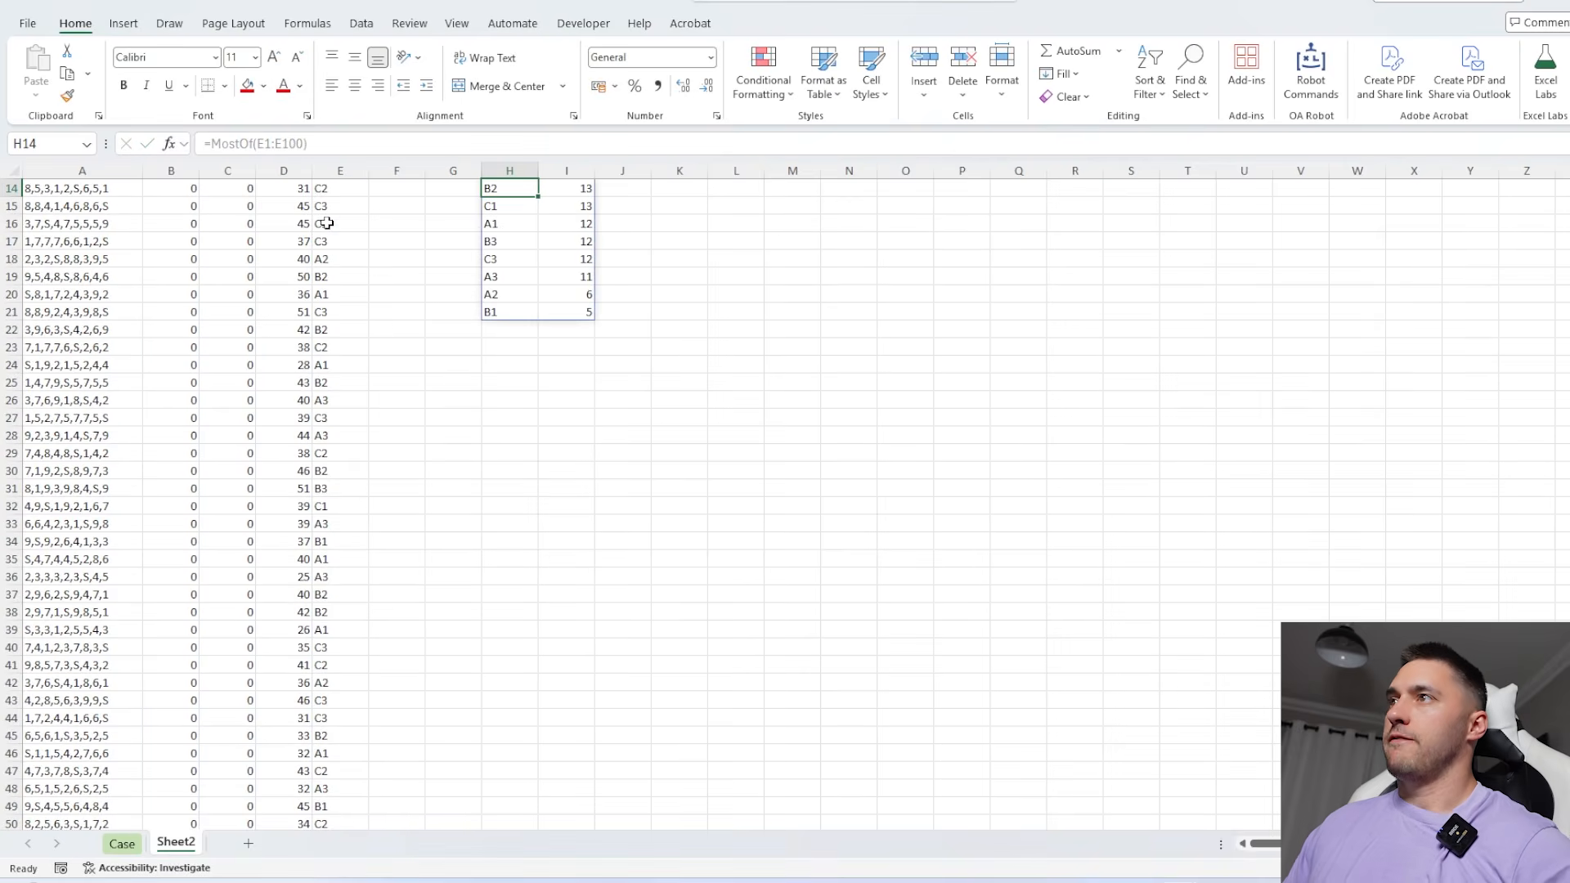
pyautogui.scroll(4, 327, 223)
# Copy the top location from H13 and paste it as a value into the Bonus 2 answer cell on the Case sheet
pyautogui.click(505, 382)
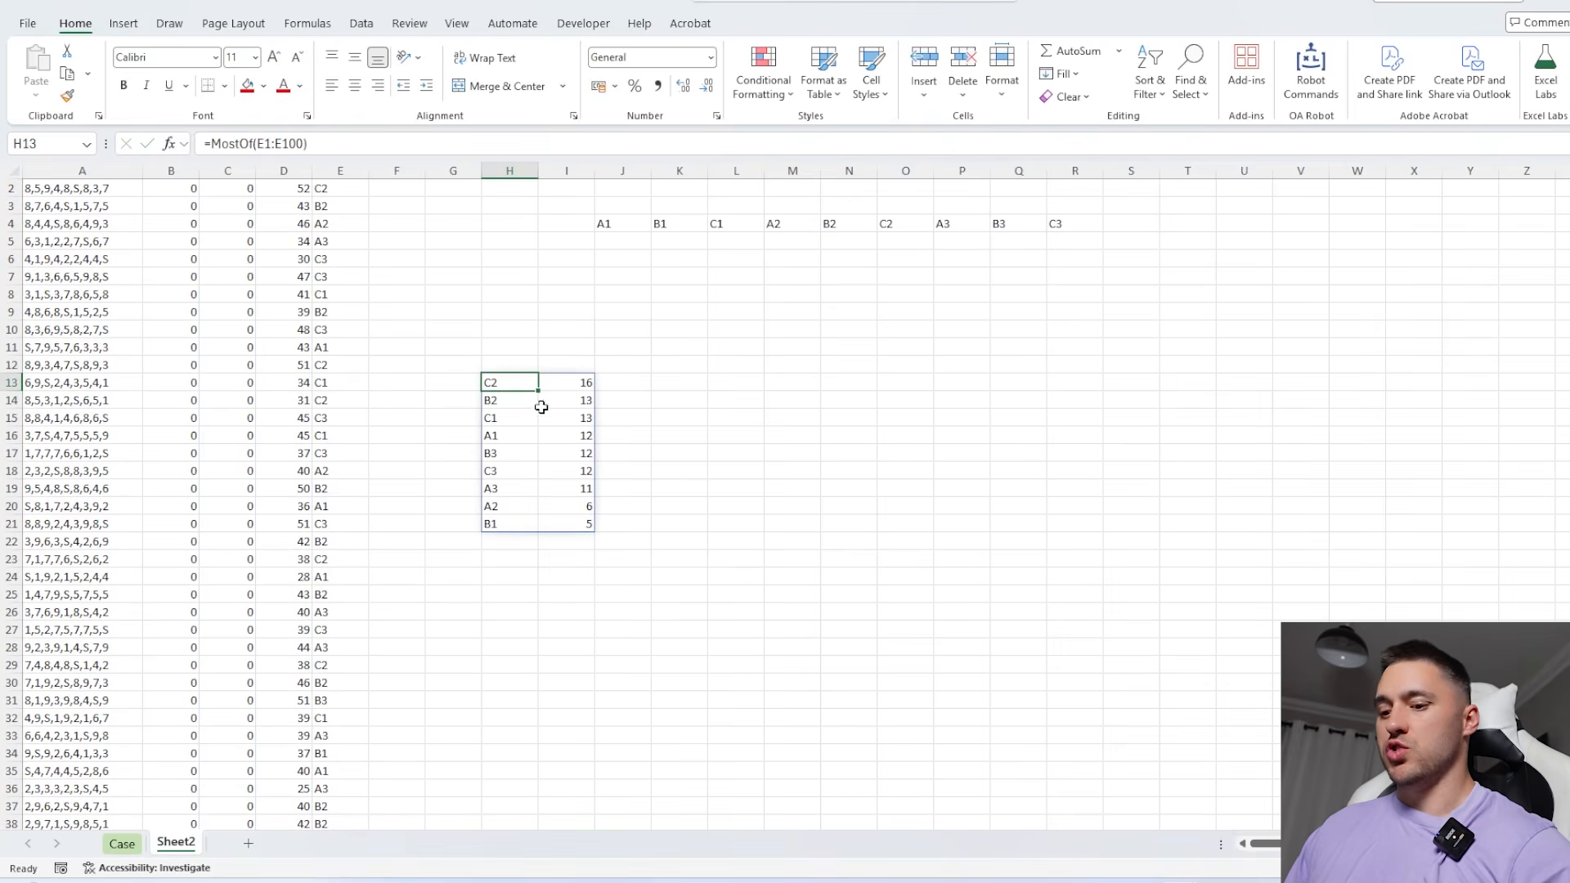
pyautogui.hotkey('ctrl', 'c')
pyautogui.click(122, 843)
pyautogui.click(381, 449)
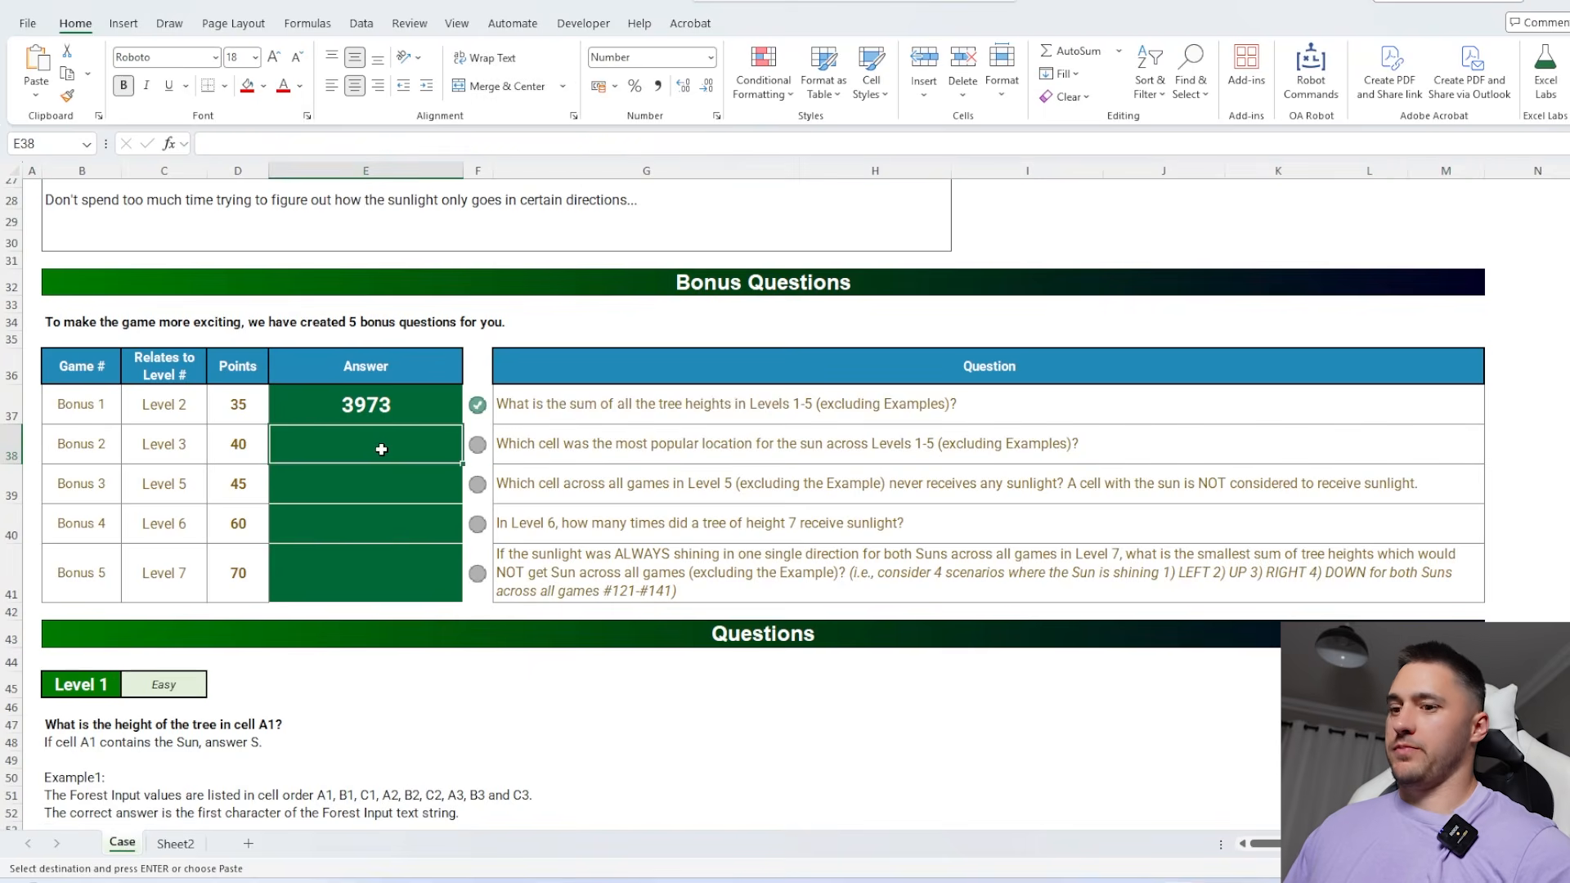
pyautogui.hotkey('ctrl', 'v')
pyautogui.click(412, 535)
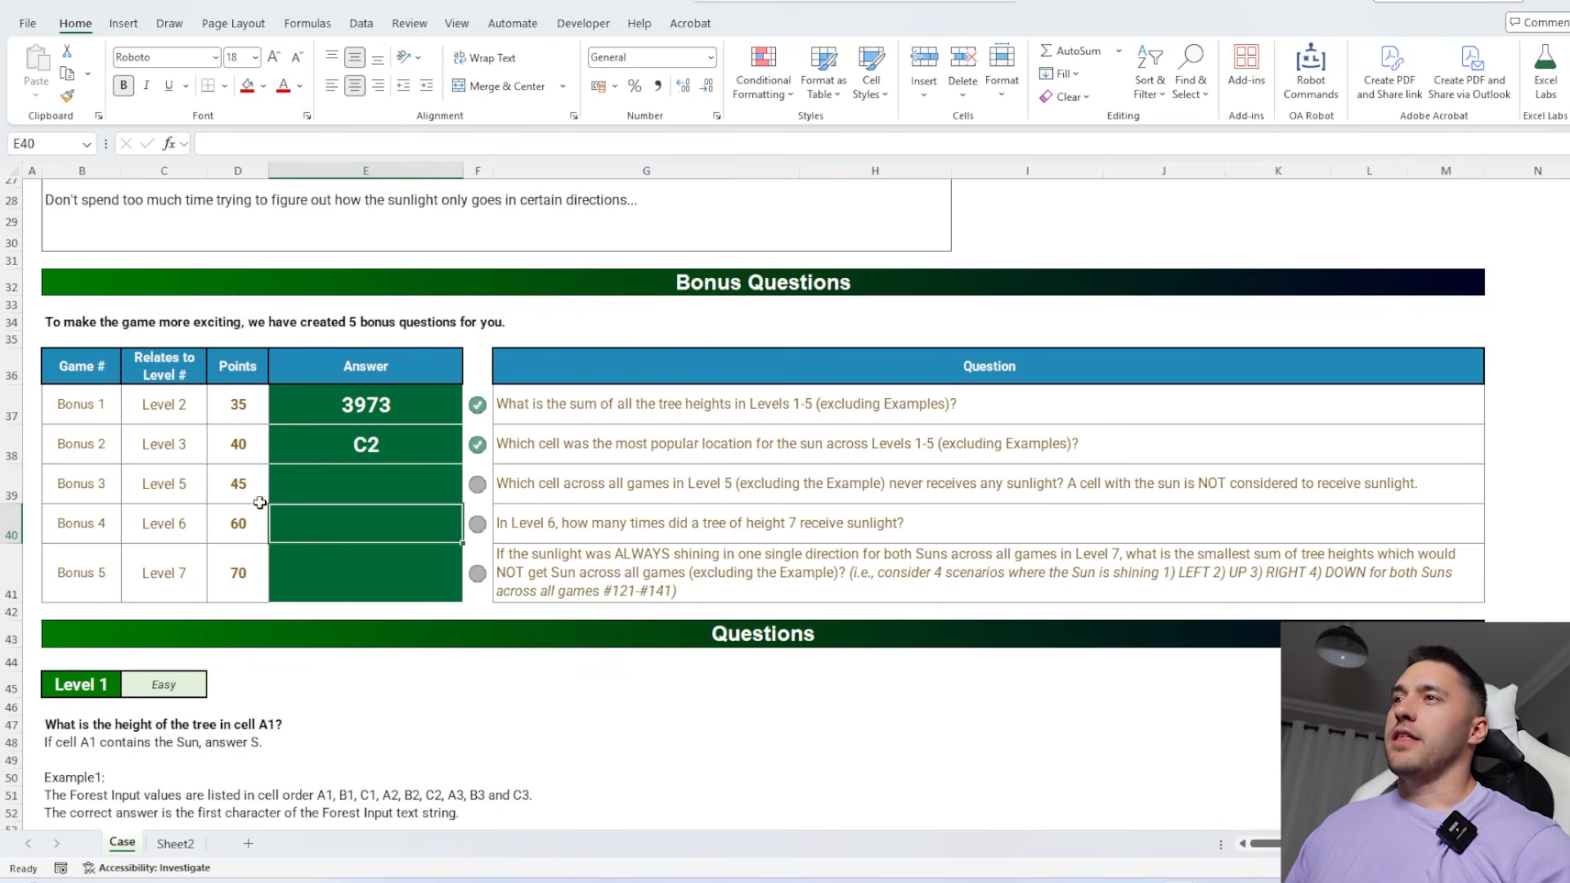
# Read the Bonus 3 question and check which levels Bonus 3 to 5 relate to
pyautogui.moveTo(105, 484); pyautogui.dragTo(704, 566)
pyautogui.click(184, 489)
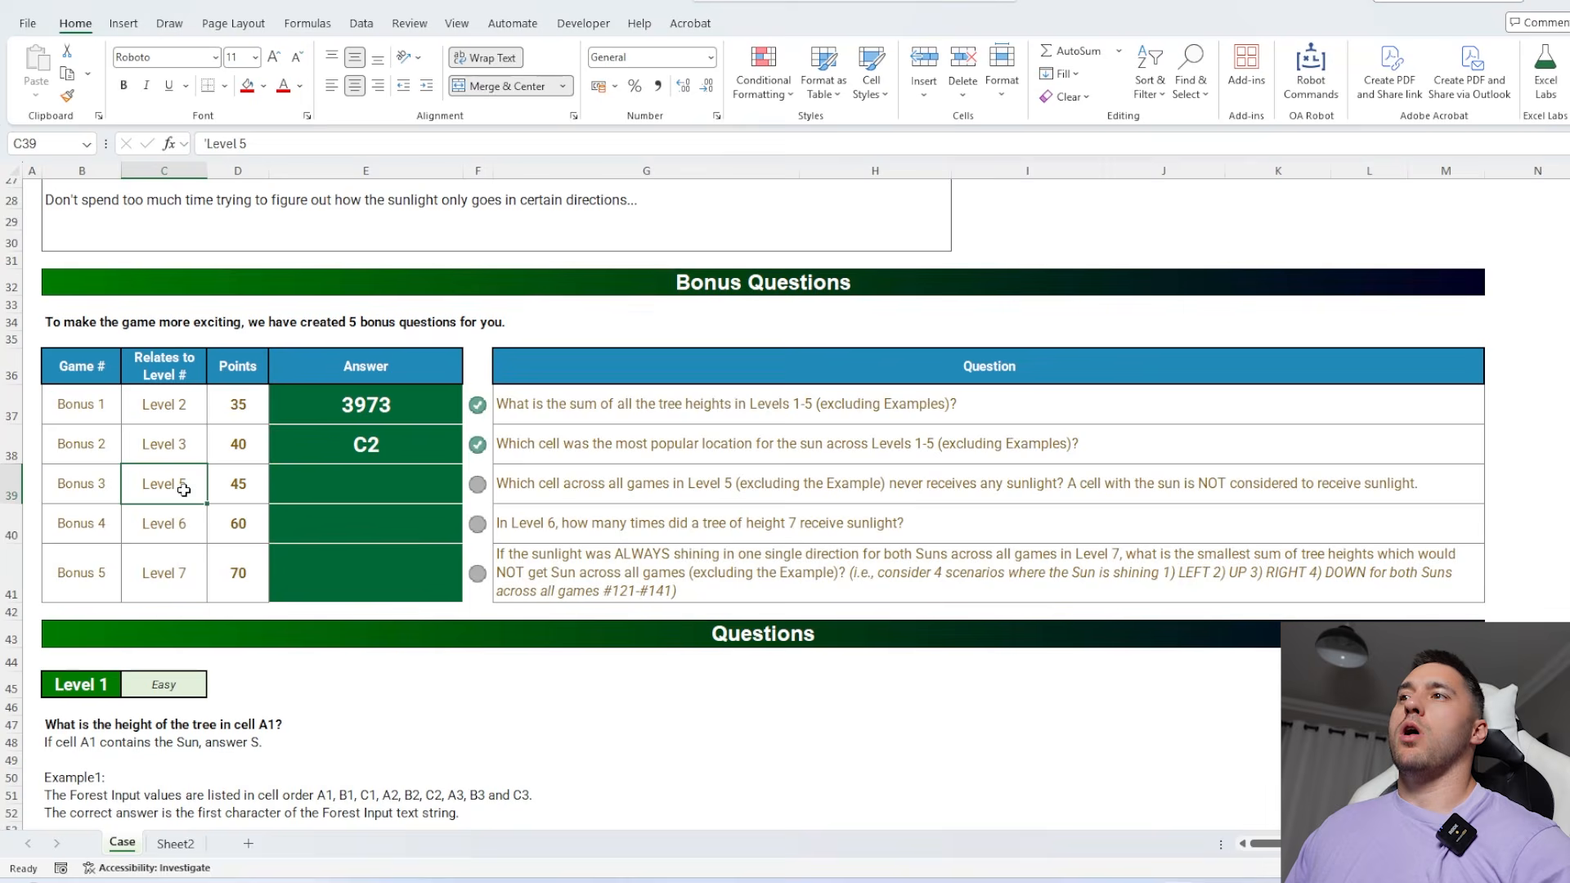
pyautogui.moveTo(184, 490); pyautogui.dragTo(180, 573)
pyautogui.moveTo(89, 486); pyautogui.dragTo(691, 483)
pyautogui.click(691, 482)
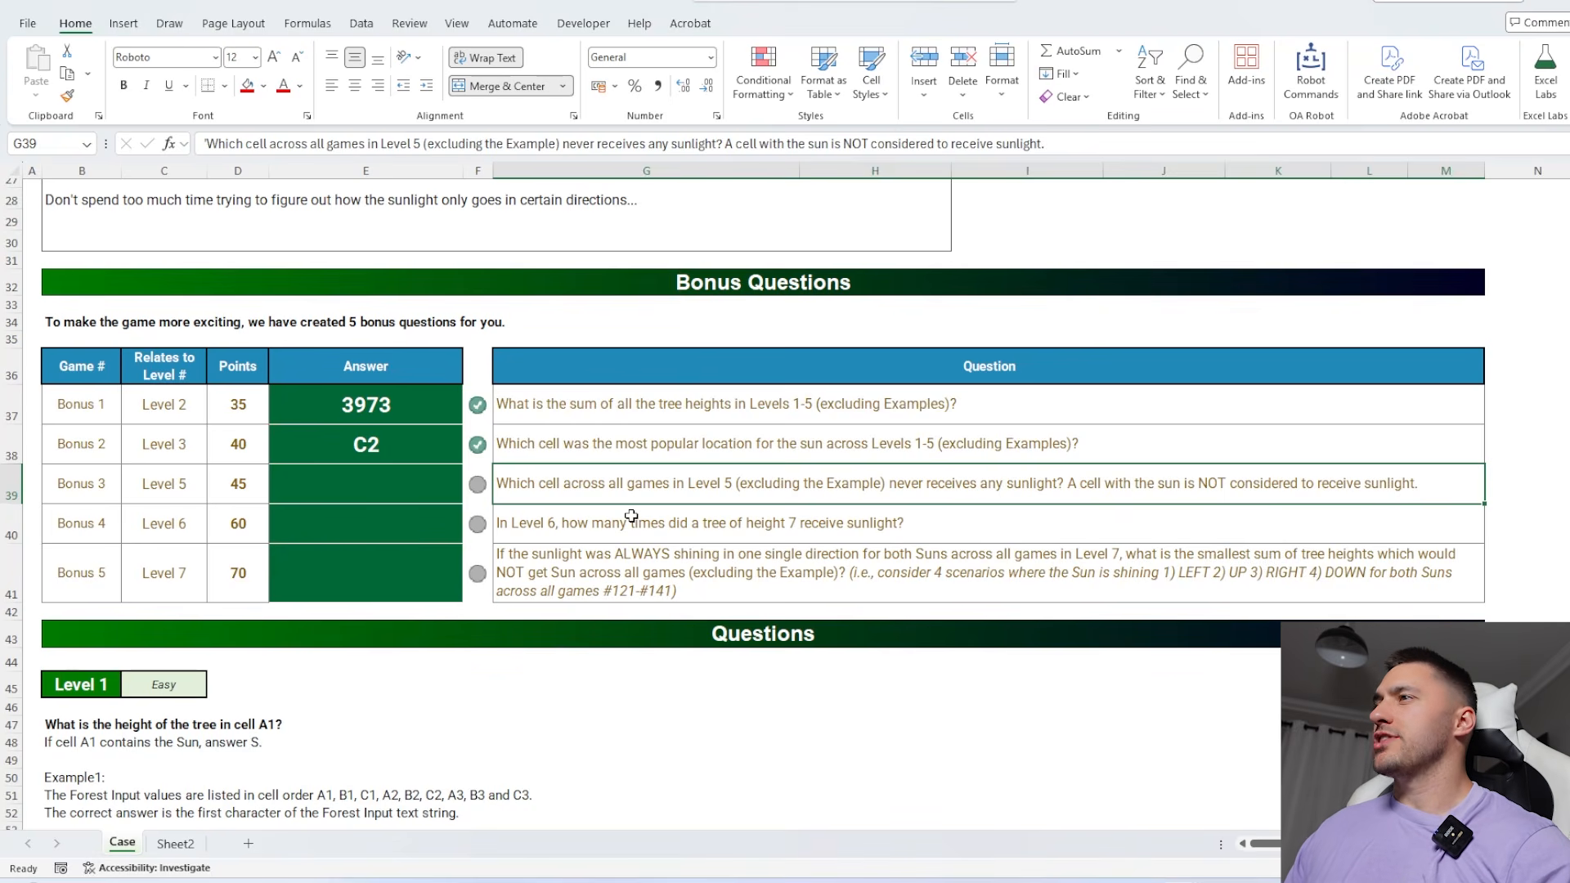
# Examine the Level 5 rules, the Example5 forest output, and the forest inputs and sunlight directions of its games
pyautogui.scroll(-20, 742, 485)
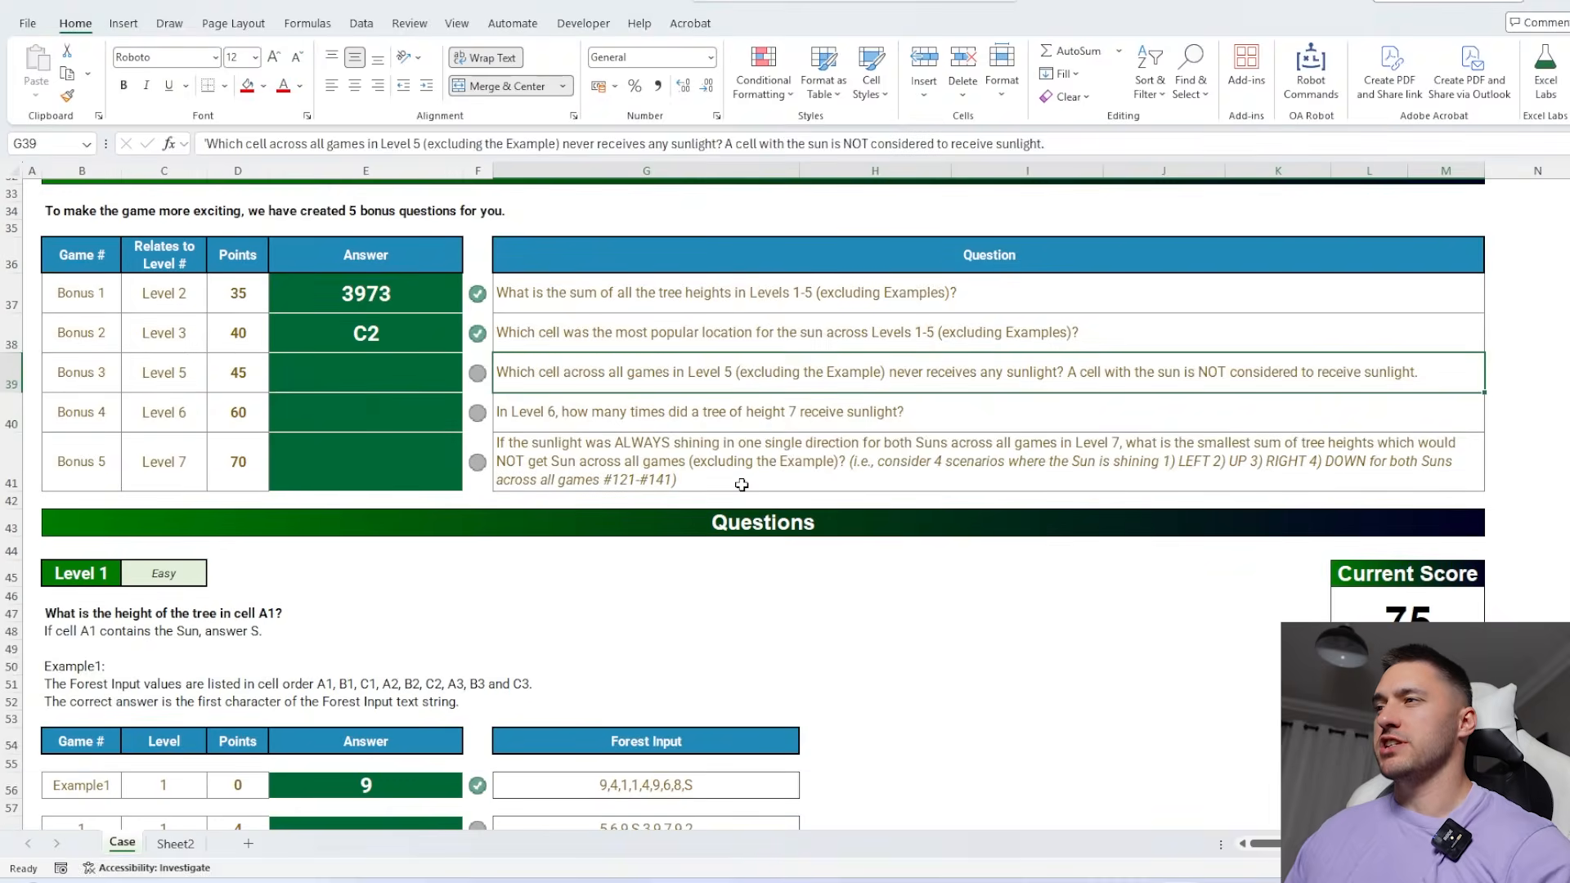
pyautogui.scroll(-5, 742, 485)
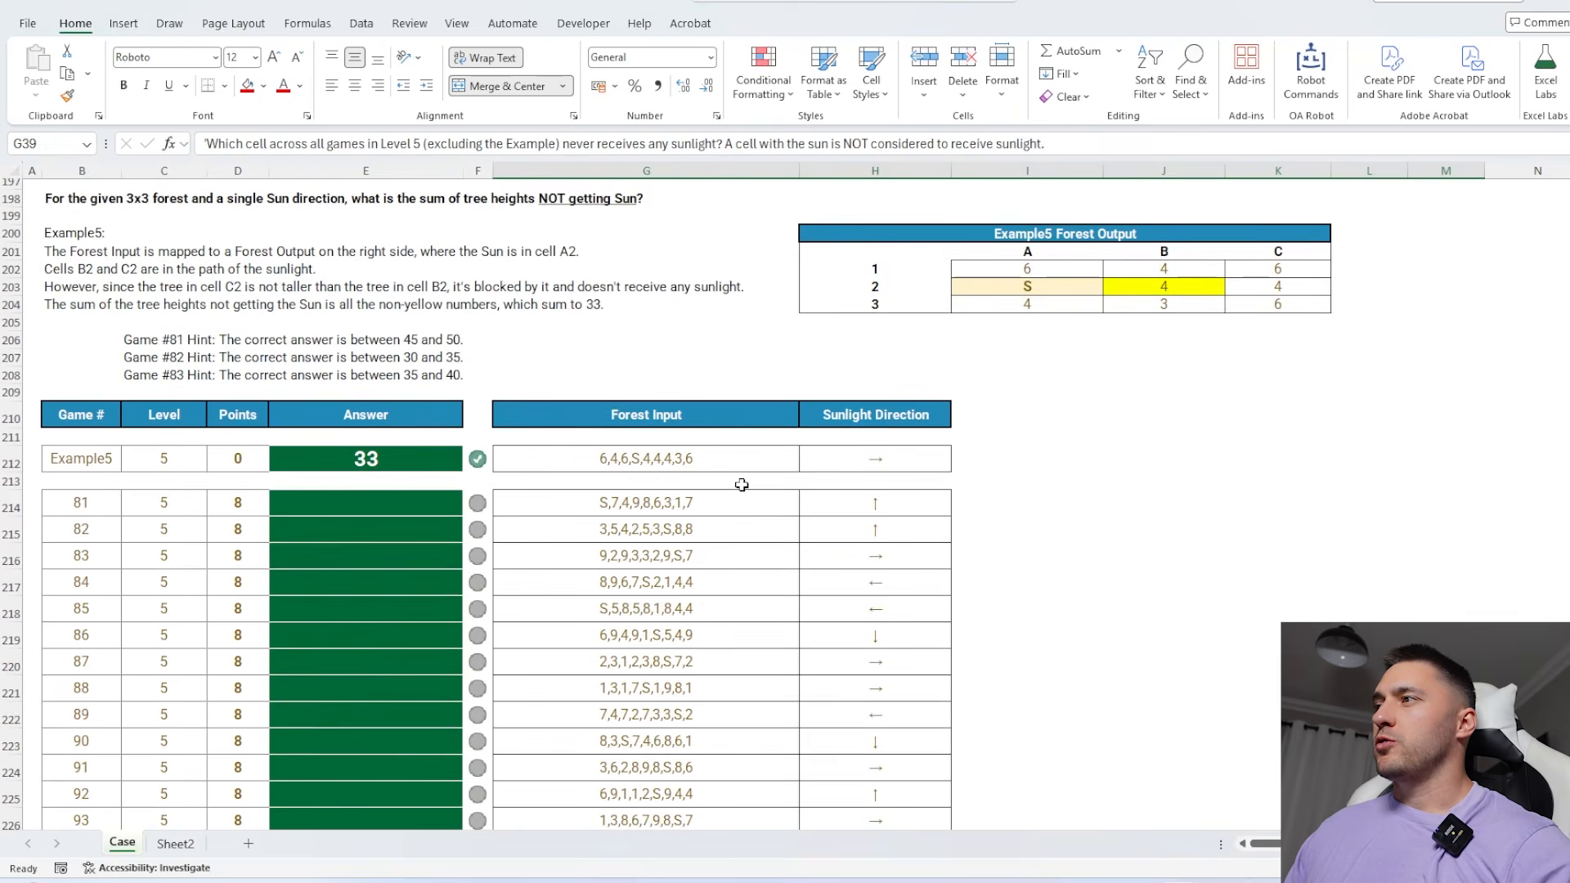
pyautogui.moveTo(875, 391); pyautogui.dragTo(884, 669)
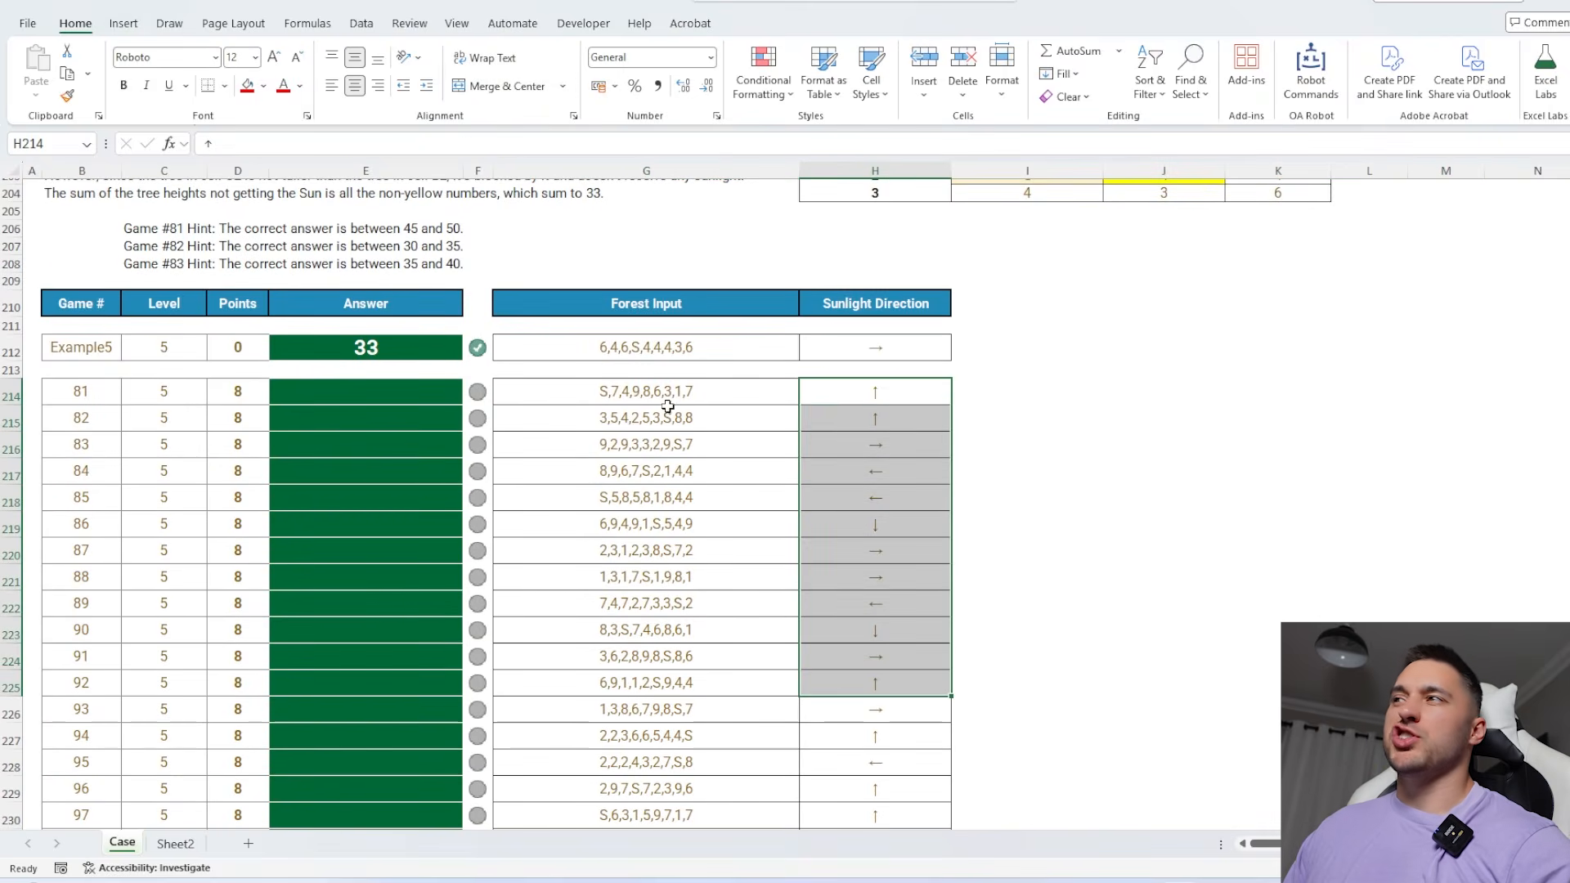
pyautogui.moveTo(666, 398); pyautogui.dragTo(678, 576)
pyautogui.scroll(2, 946, 526)
pyautogui.hscroll(2, 946, 526)
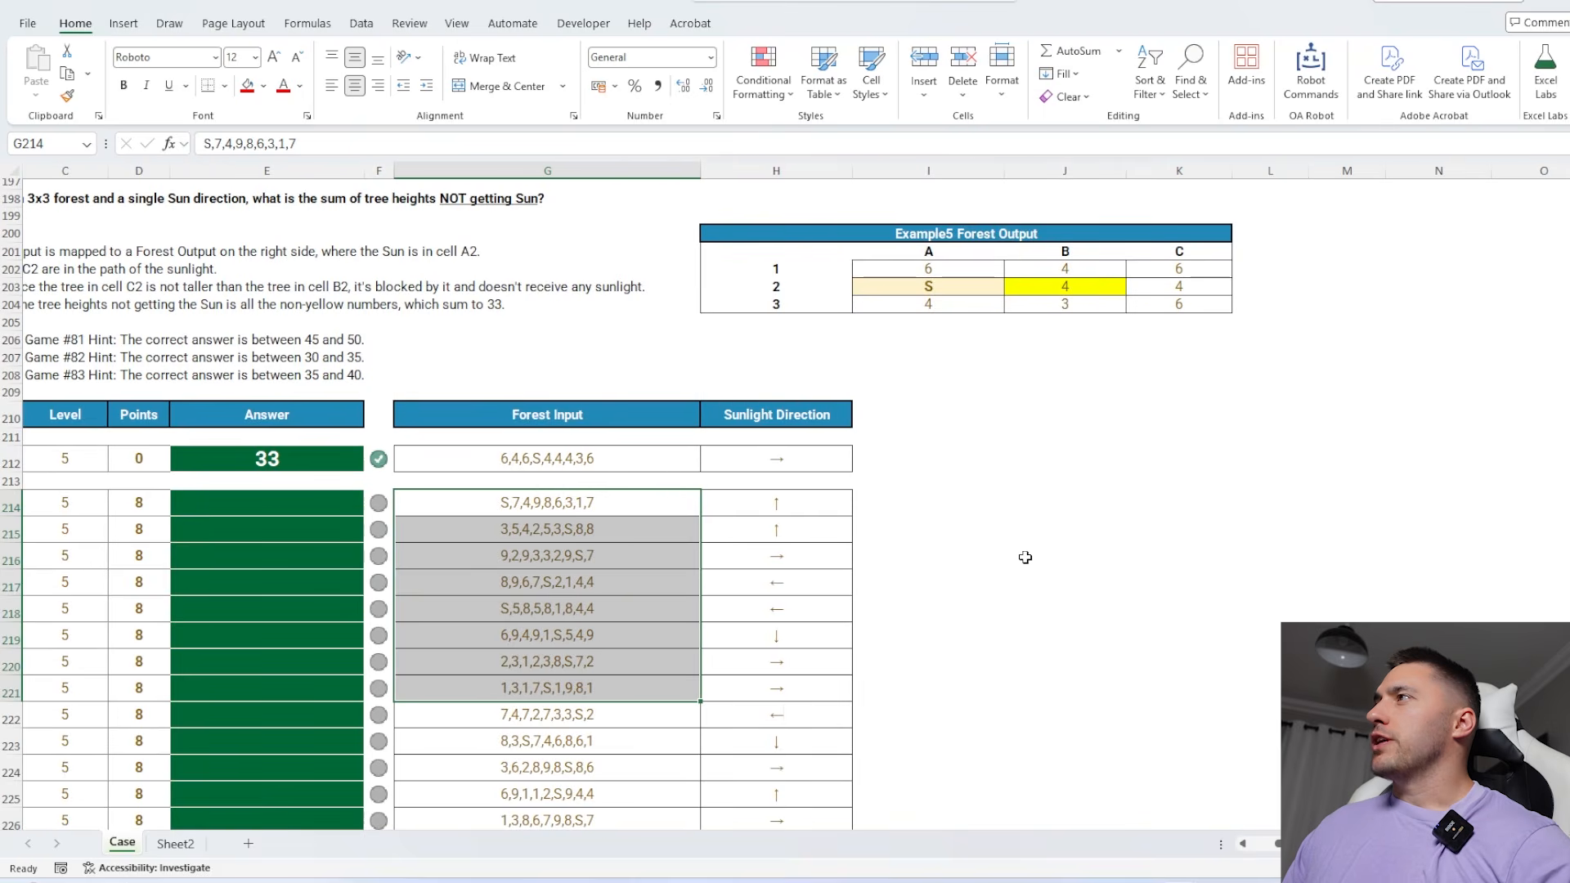
pyautogui.moveTo(940, 267); pyautogui.dragTo(1178, 303)
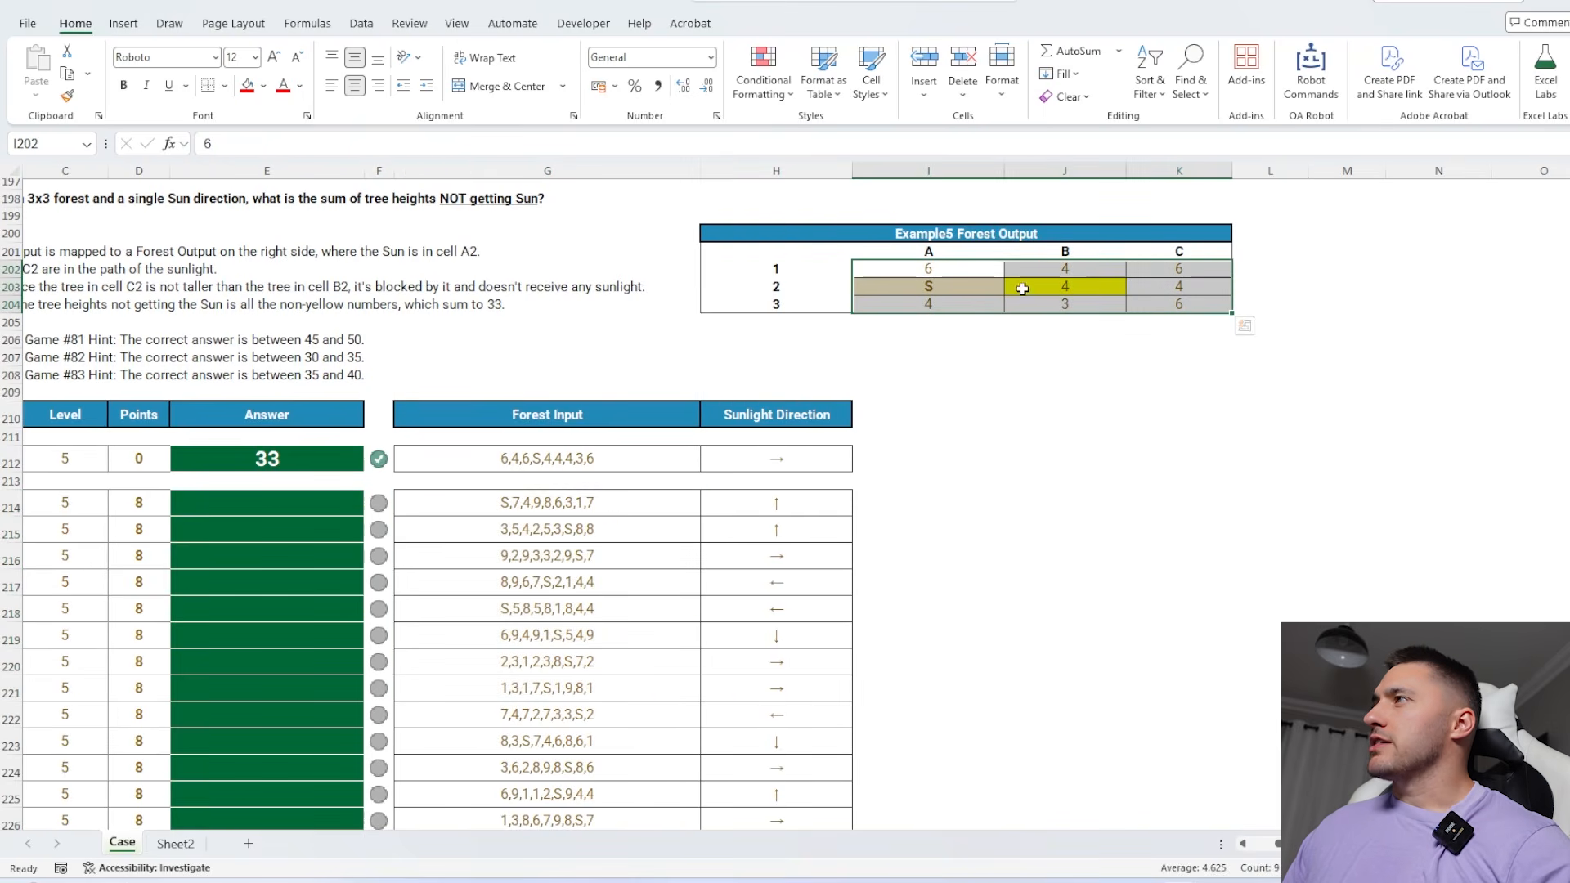
pyautogui.click(918, 287)
pyautogui.click(790, 501)
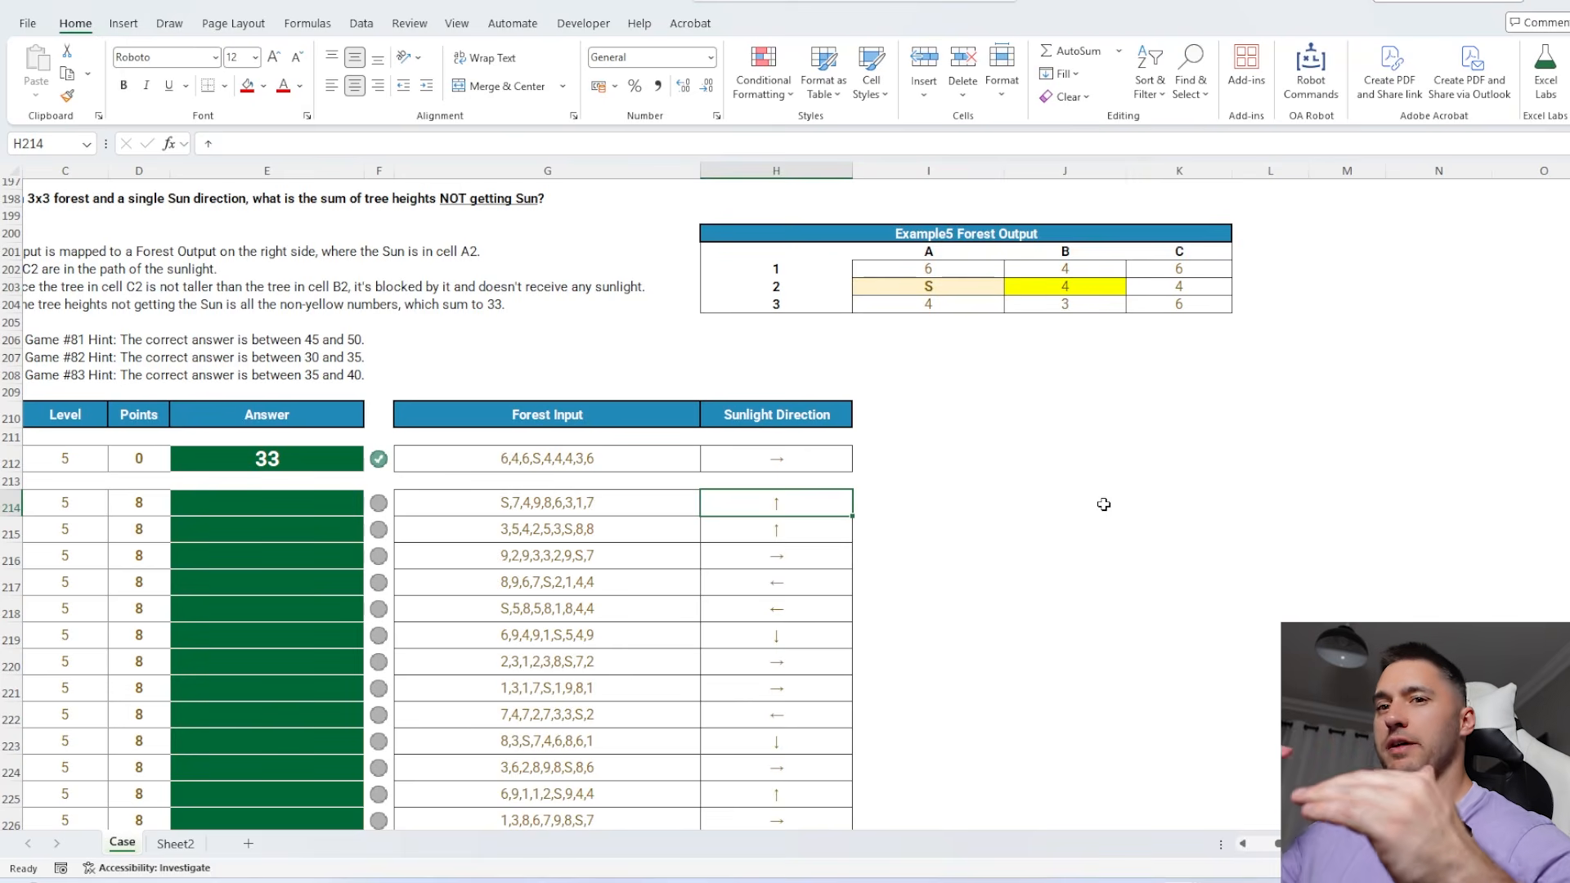
pyautogui.moveTo(629, 513); pyautogui.dragTo(629, 636)
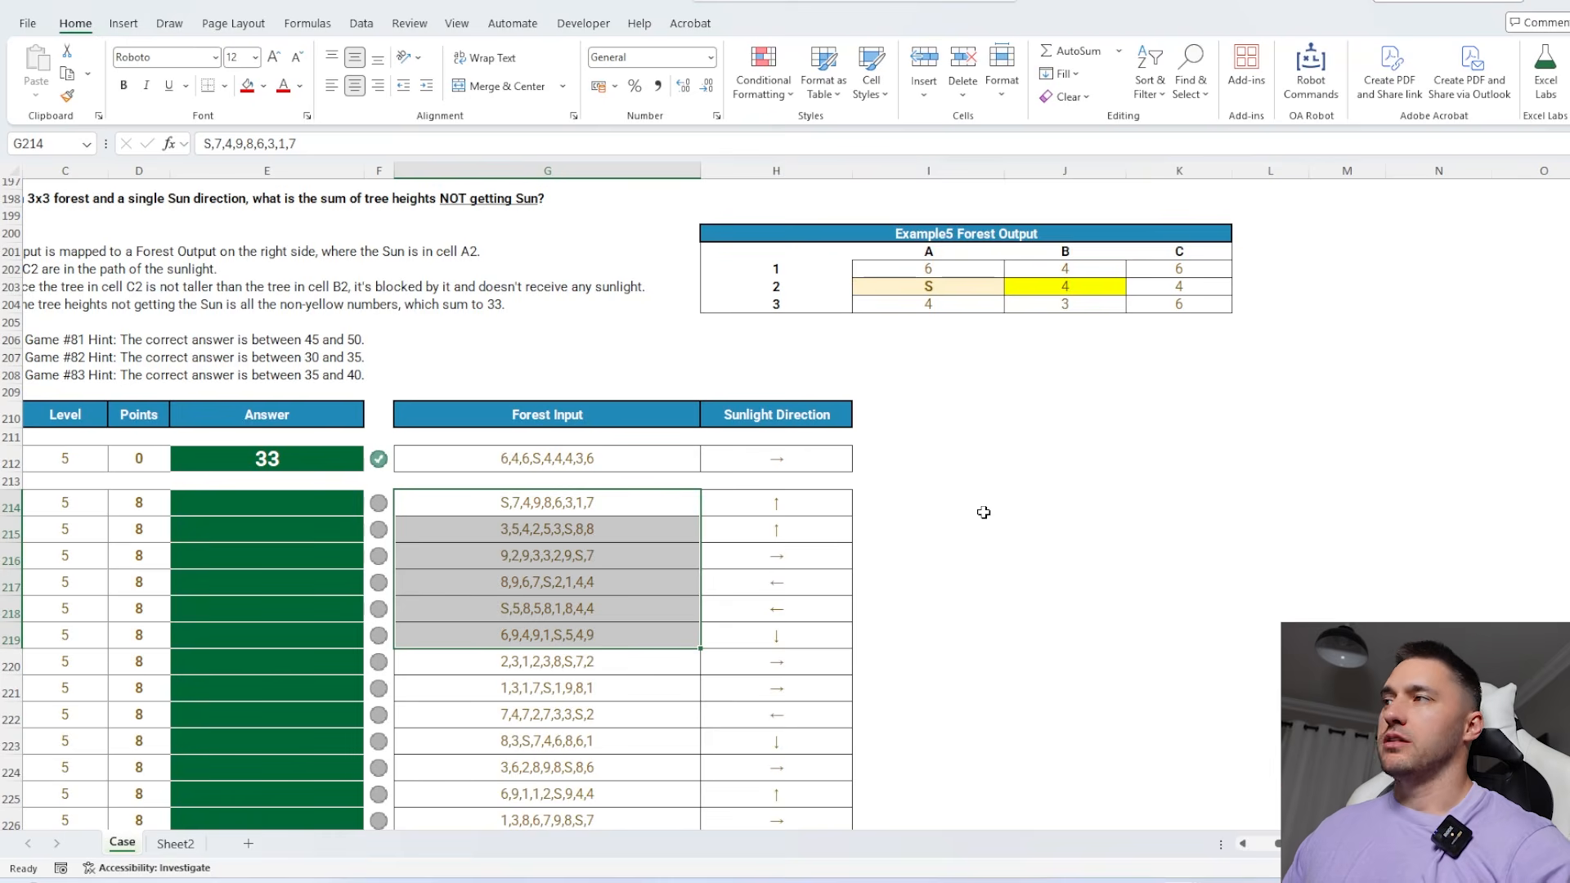
# Split game 81's forest input across columns at its commas by entering =TEXTSPLIT(G214,",") in I214
pyautogui.scroll(-1, 984, 511)
pyautogui.click(924, 458)
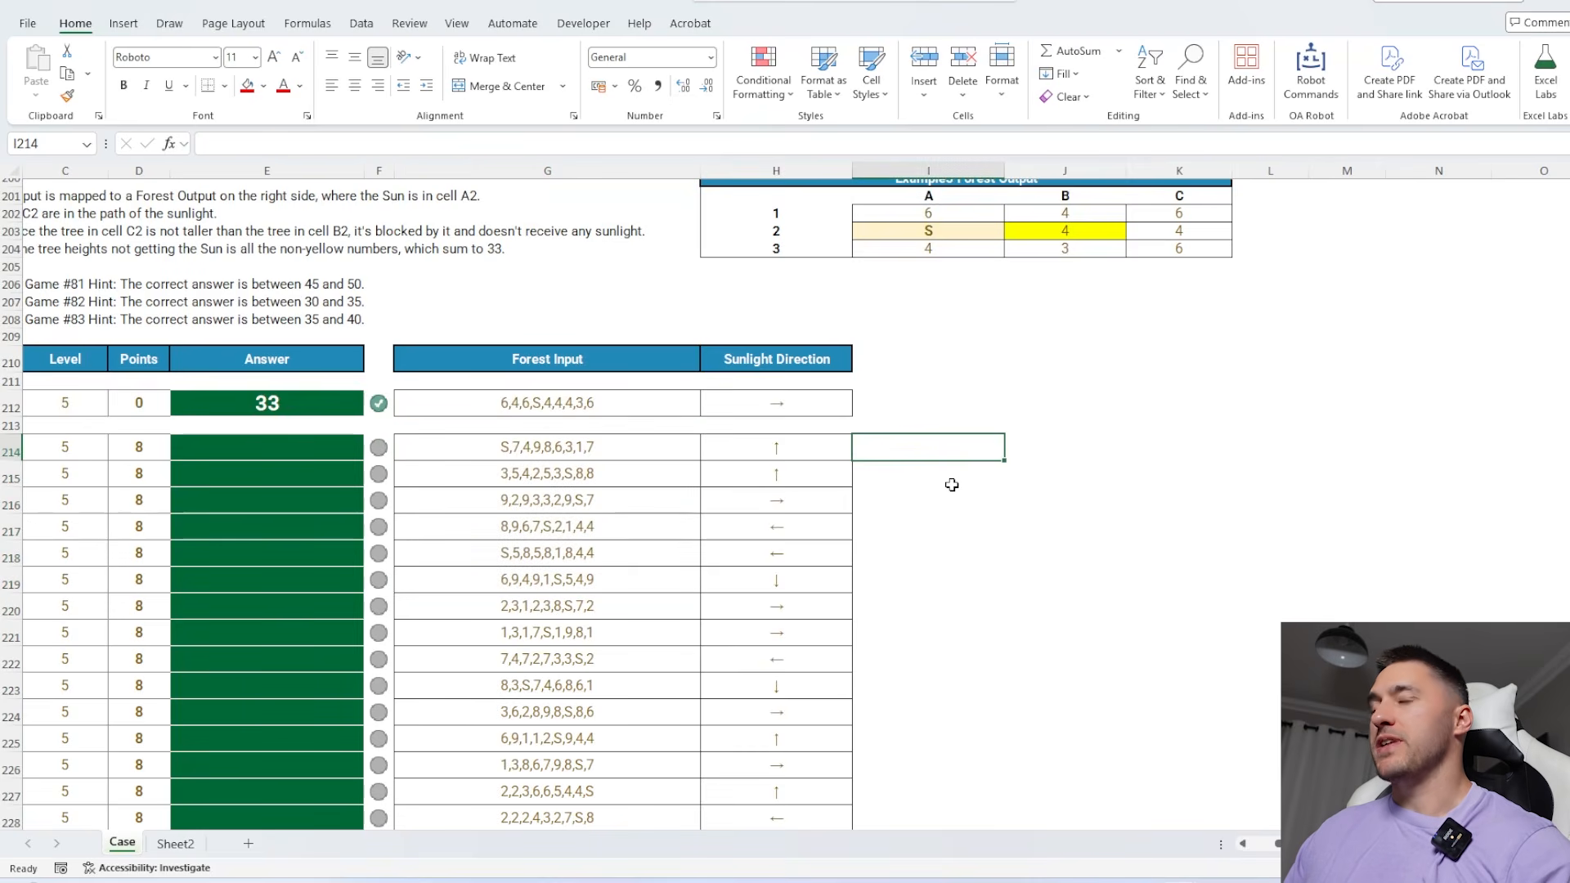
pyautogui.write('=TEXTSPLIT(')
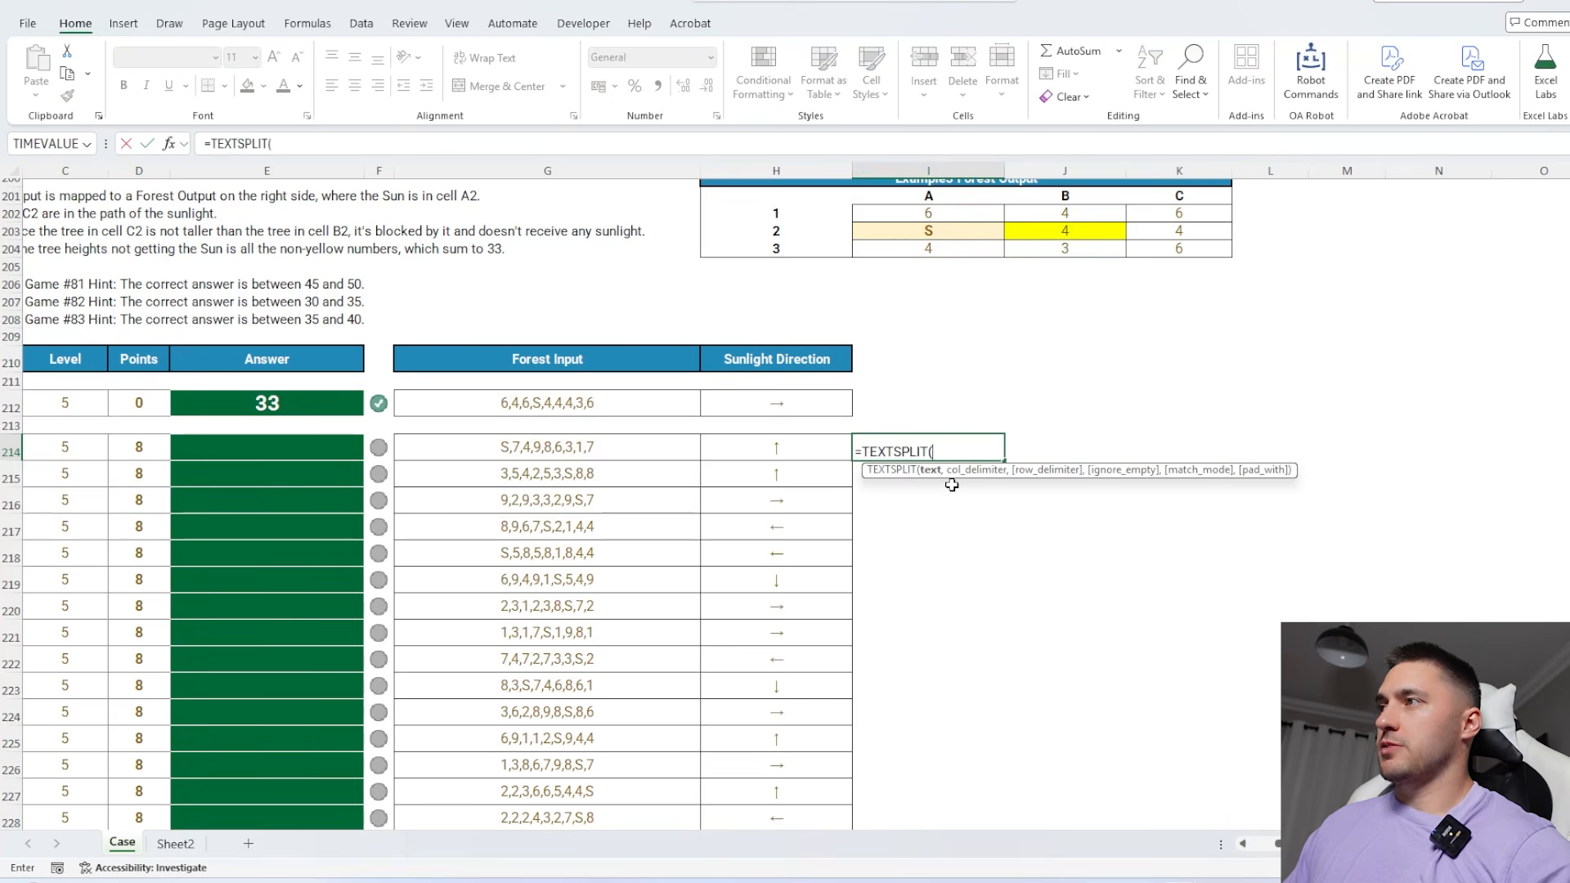
pyautogui.press('Left')
pyautogui.press('Left')
pyautogui.write(',')
pyautogui.press('Return')
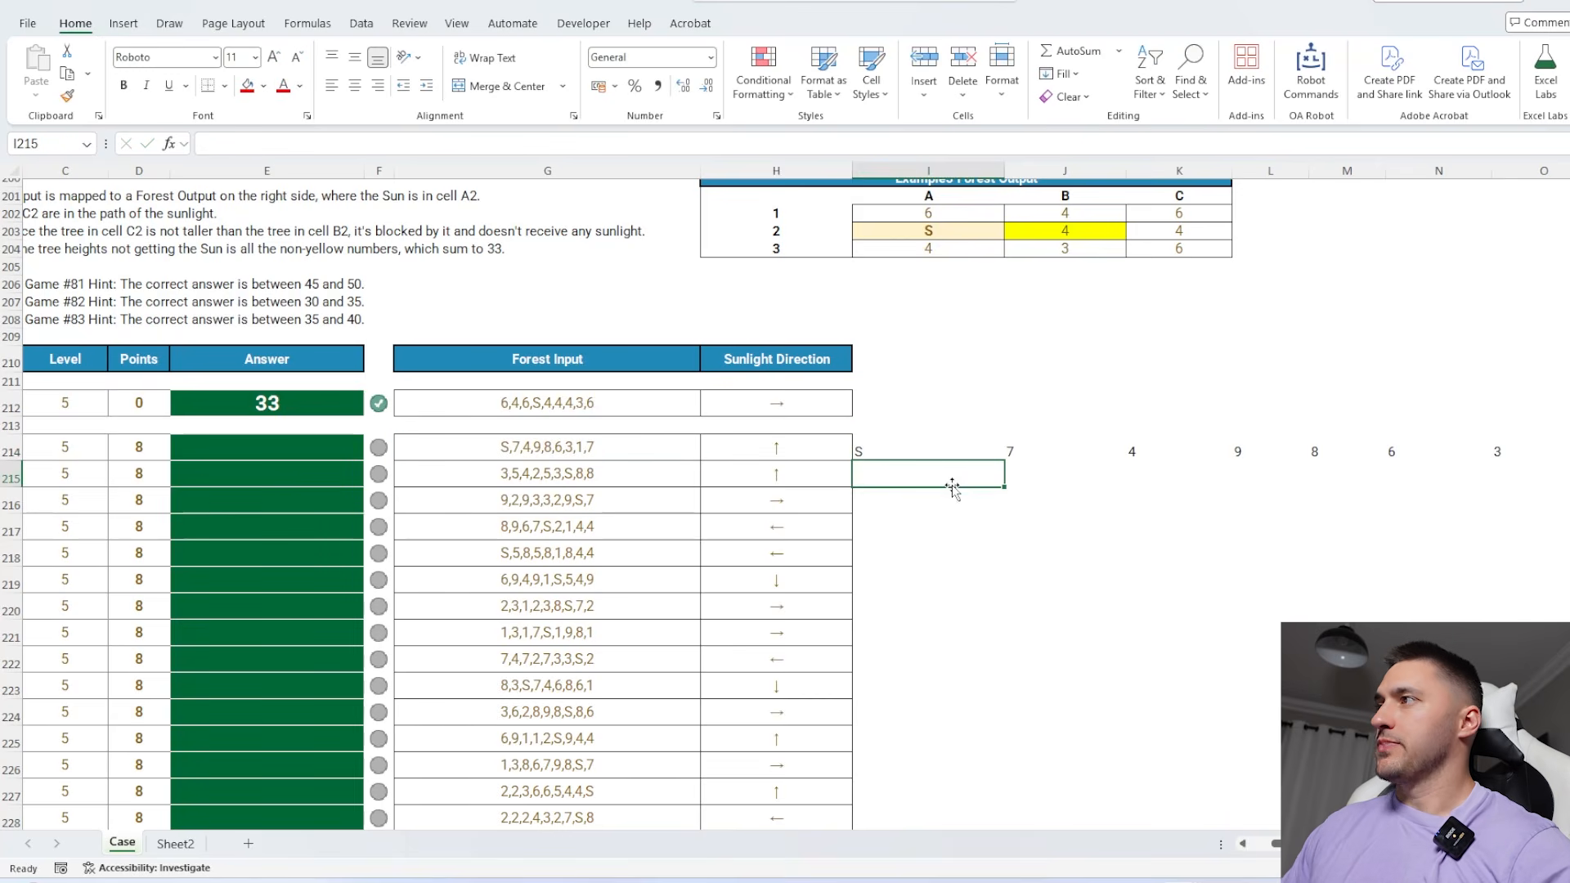
# Show only the sunlight direction at the sun's position by changing I214 to =IF(TEXTSPLIT(G214,",")="s",H214,"")
pyautogui.press('Up')
pyautogui.click(211, 144)
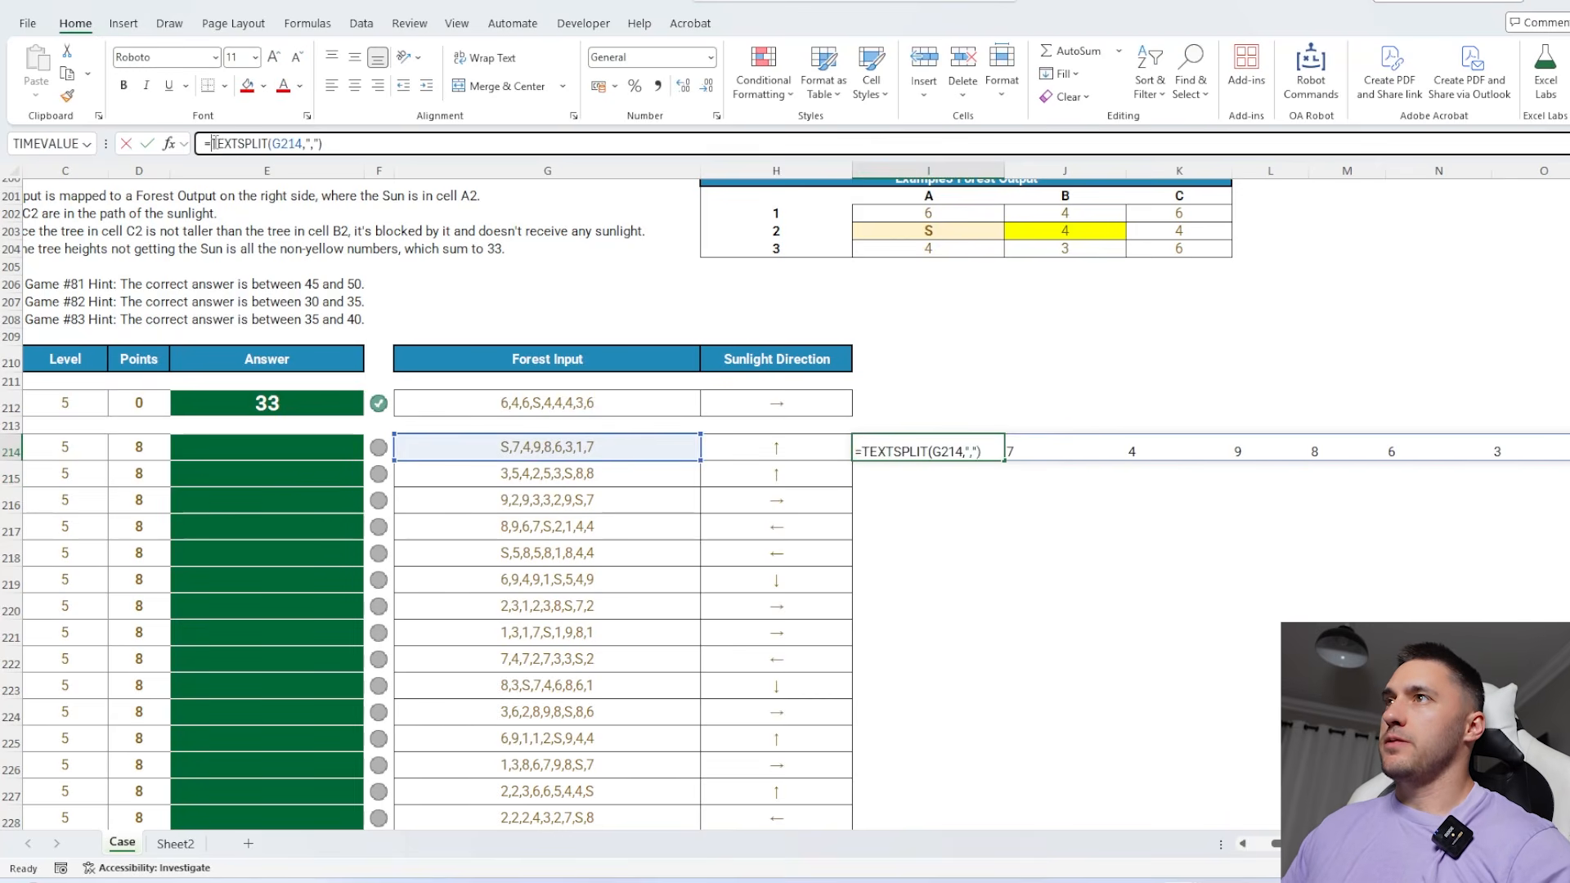
pyautogui.write('IFE')
pyautogui.press('BackSpace')
pyautogui.write('(')
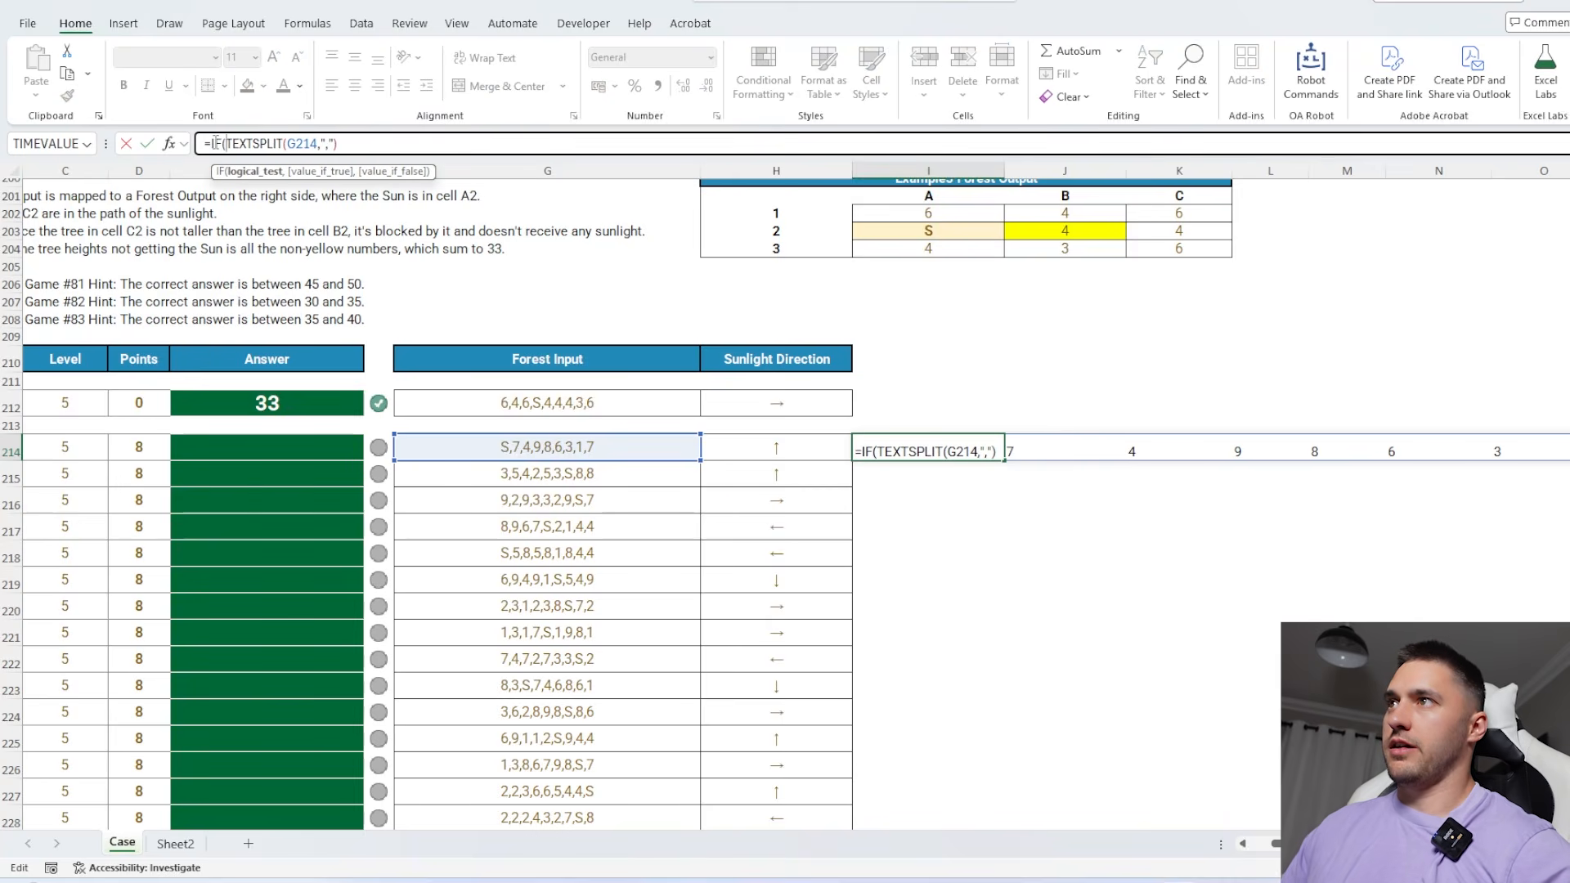
pyautogui.write('"s"')
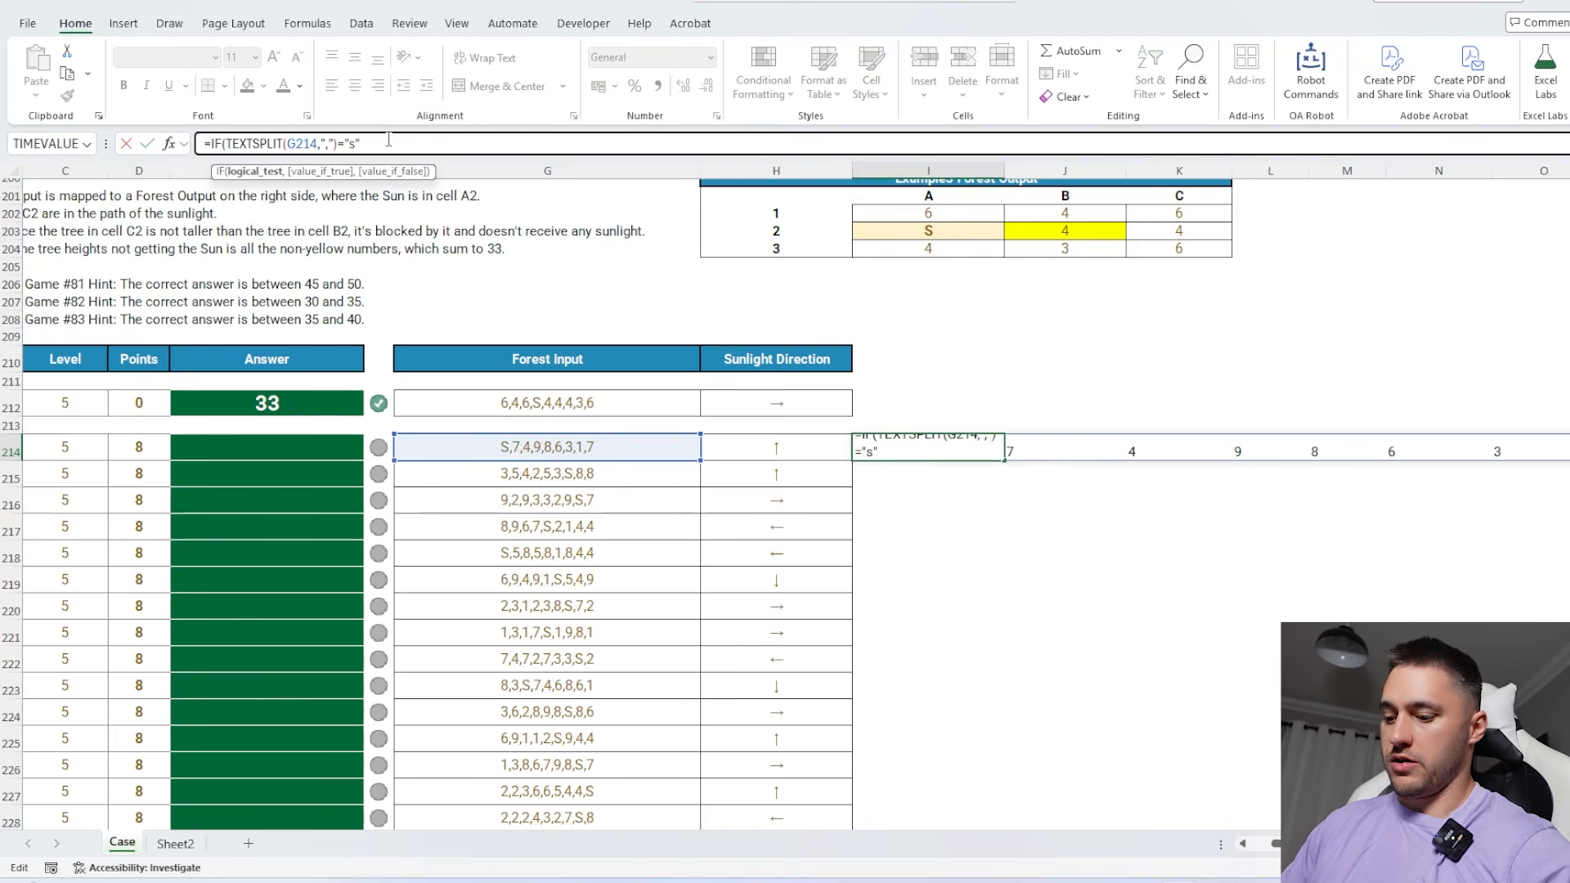
pyautogui.write(',')
pyautogui.click(749, 442)
pyautogui.write(',')
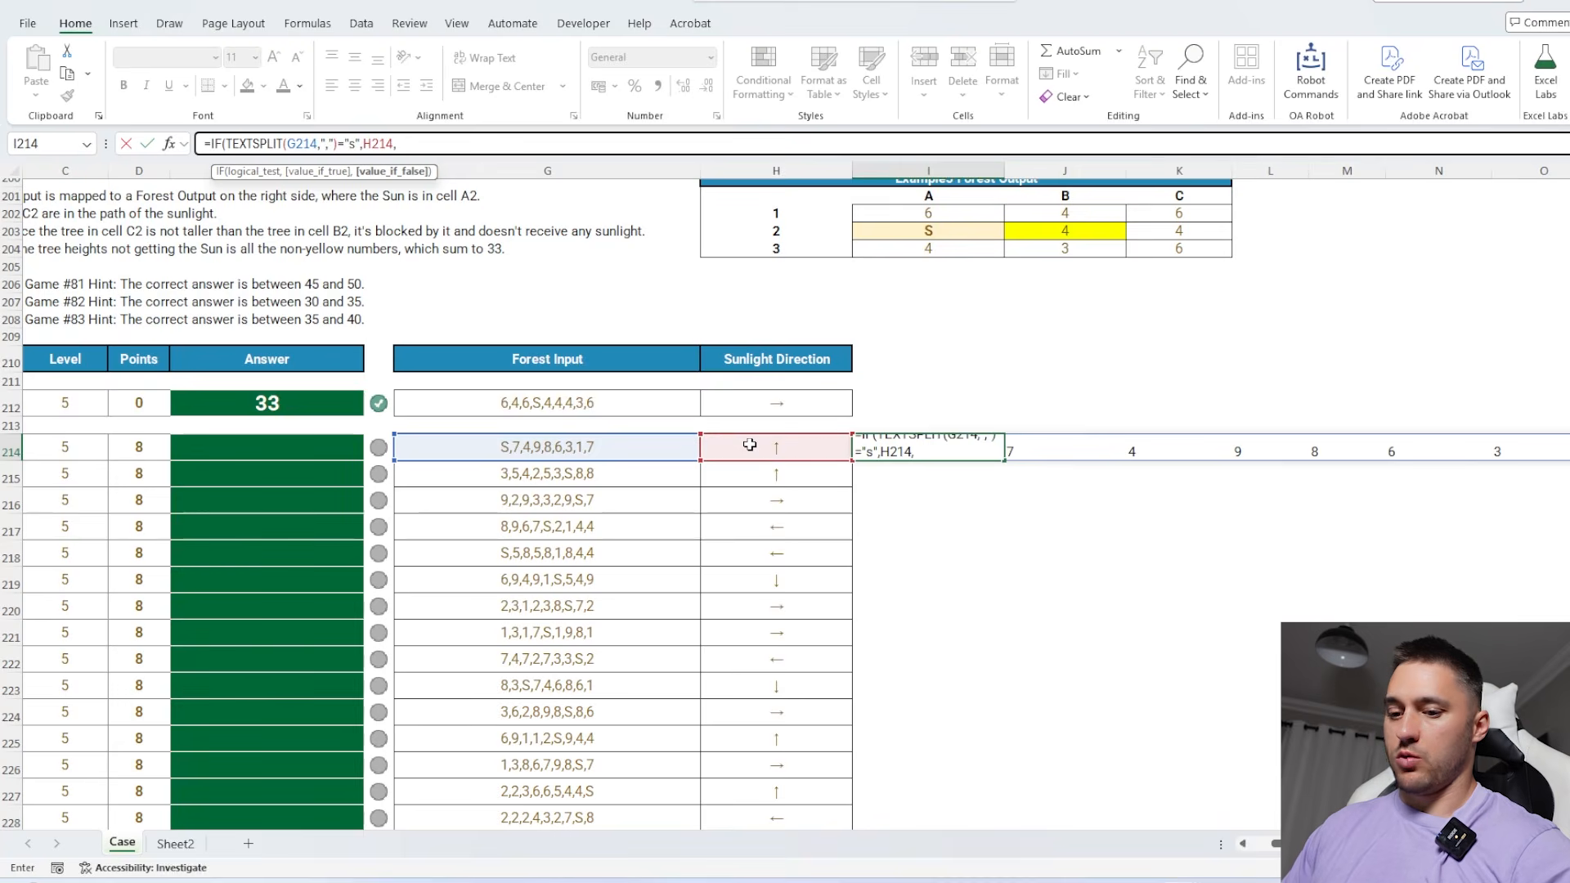
pyautogui.hotkey('ctrl', 'Return')
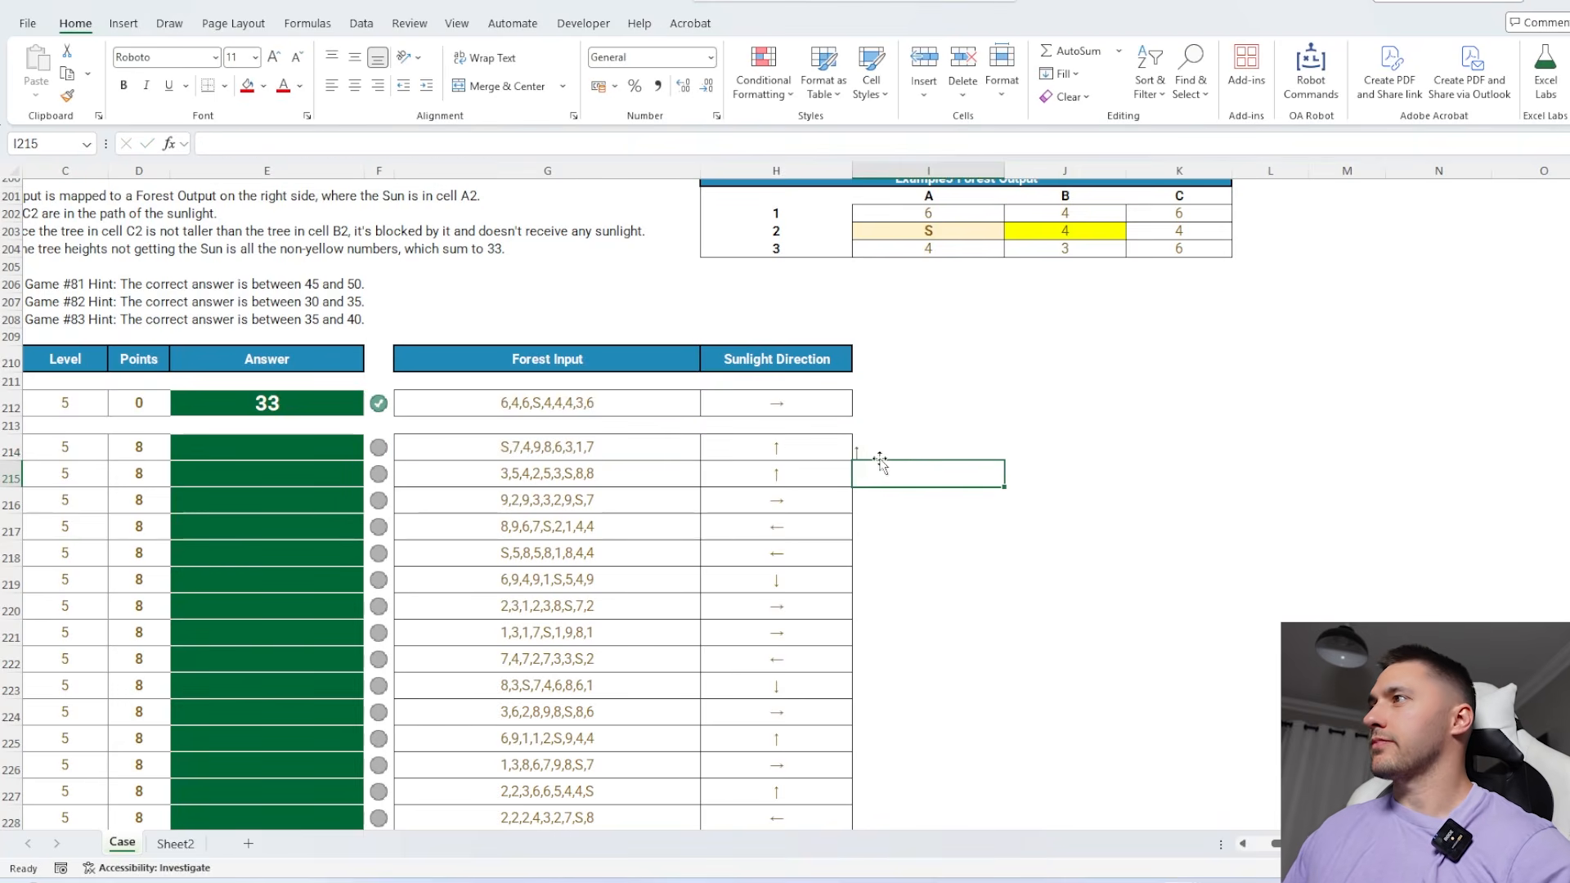
# Fill the I214 formula down to row 233 for all Level 5 games and check the resulting columns of arrows
pyautogui.moveTo(1004, 461); pyautogui.dragTo(978, 781)
pyautogui.hscroll(3, 243, 296)
pyautogui.moveTo(243, 296); pyautogui.dragTo(237, 784)
pyautogui.moveTo(365, 778); pyautogui.dragTo(512, 771)
# Below the Level 5 arrows, combine the first cell's distinct sunlight directions by entering =CONCAT(UNIQUE(I214:I233)) in I234
pyautogui.hscroll(-3, 453, 491)
pyautogui.scroll(-2, 809, 199)
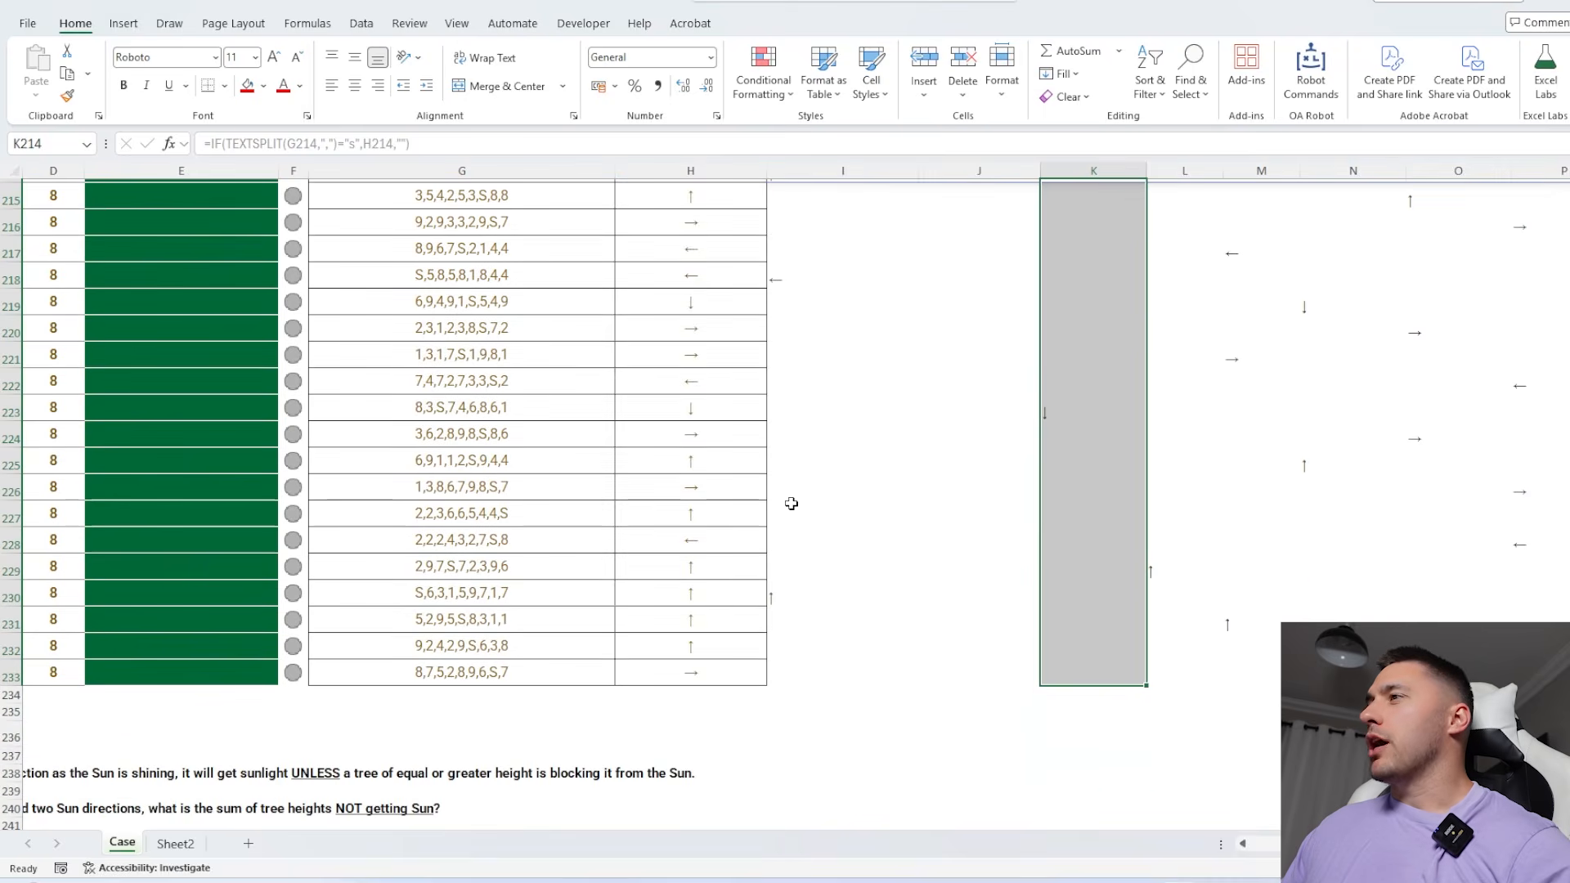
pyautogui.scroll(-1, 791, 504)
pyautogui.click(813, 654)
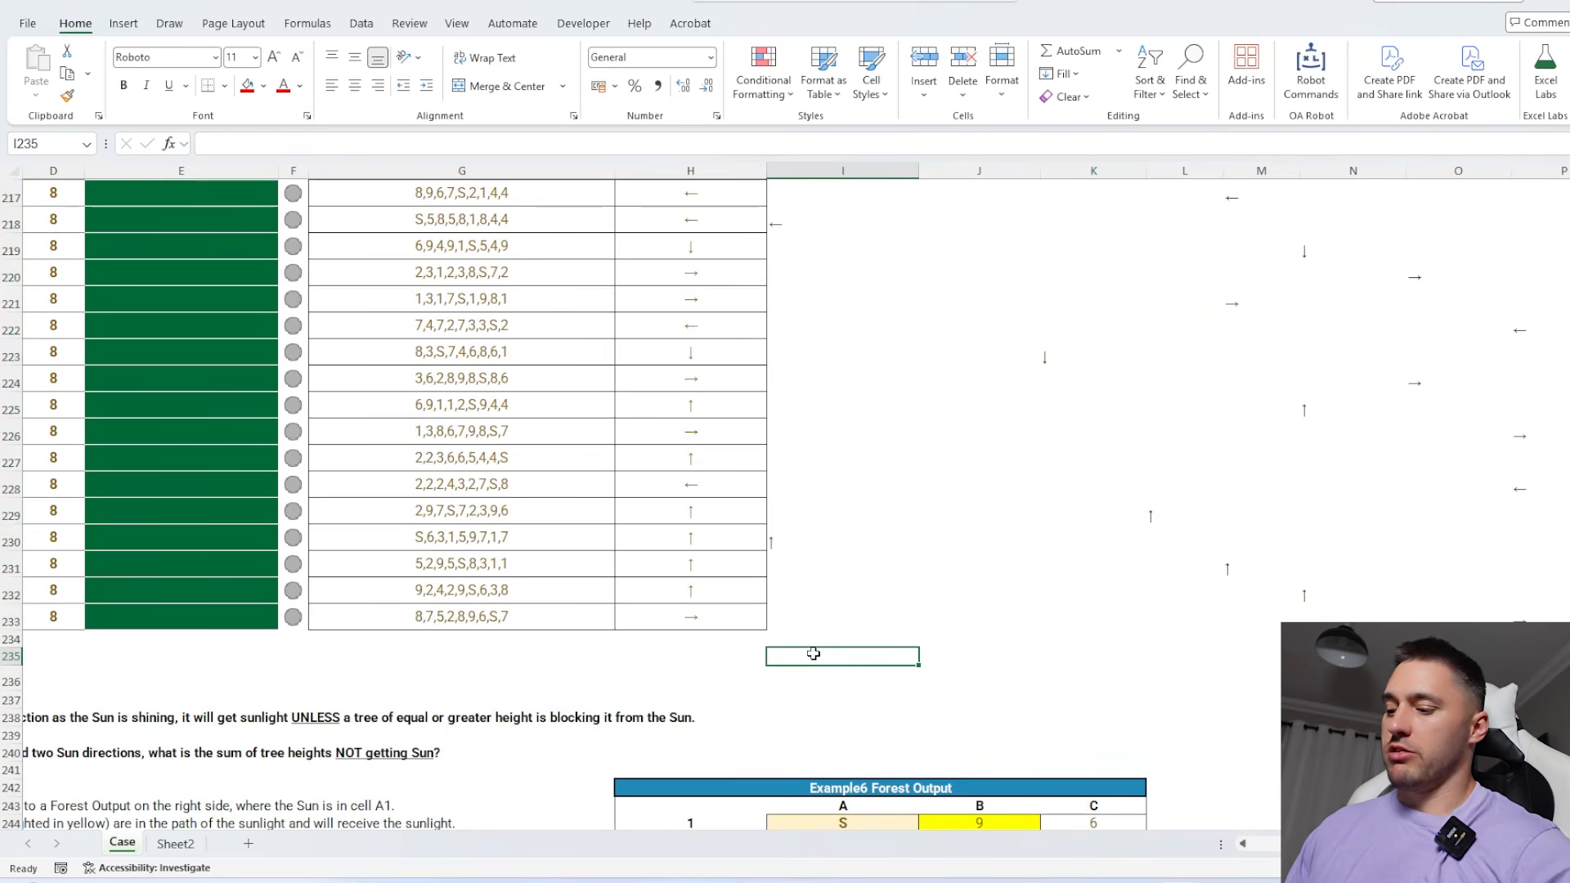
pyautogui.write('=')
pyautogui.press('BackSpace')
pyautogui.write('=')
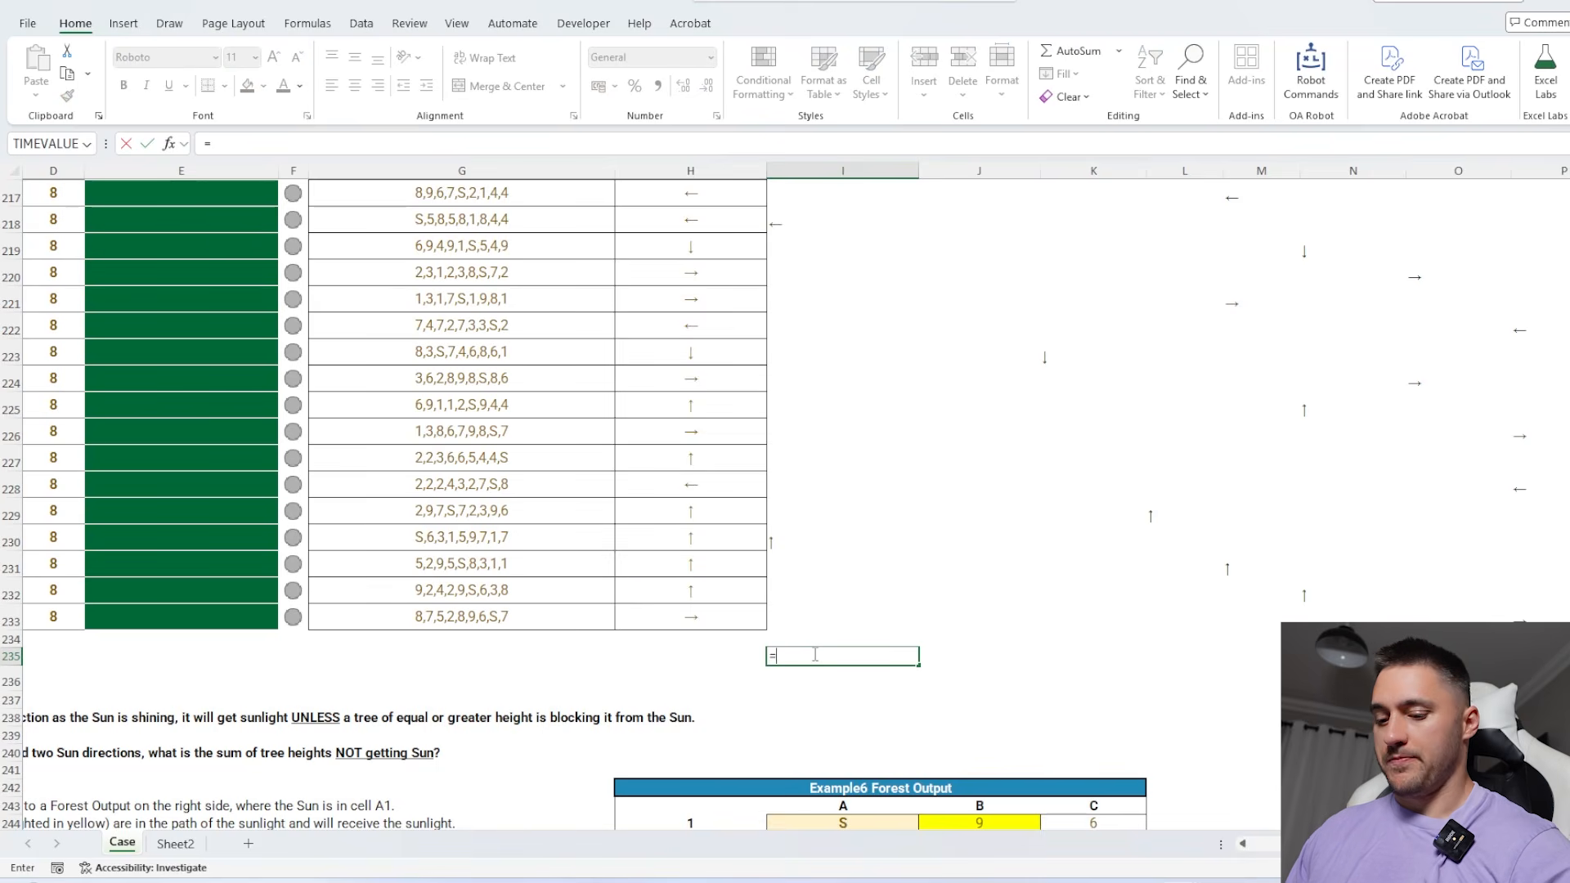
pyautogui.write('CONC')
pyautogui.doubleClick(815, 659)
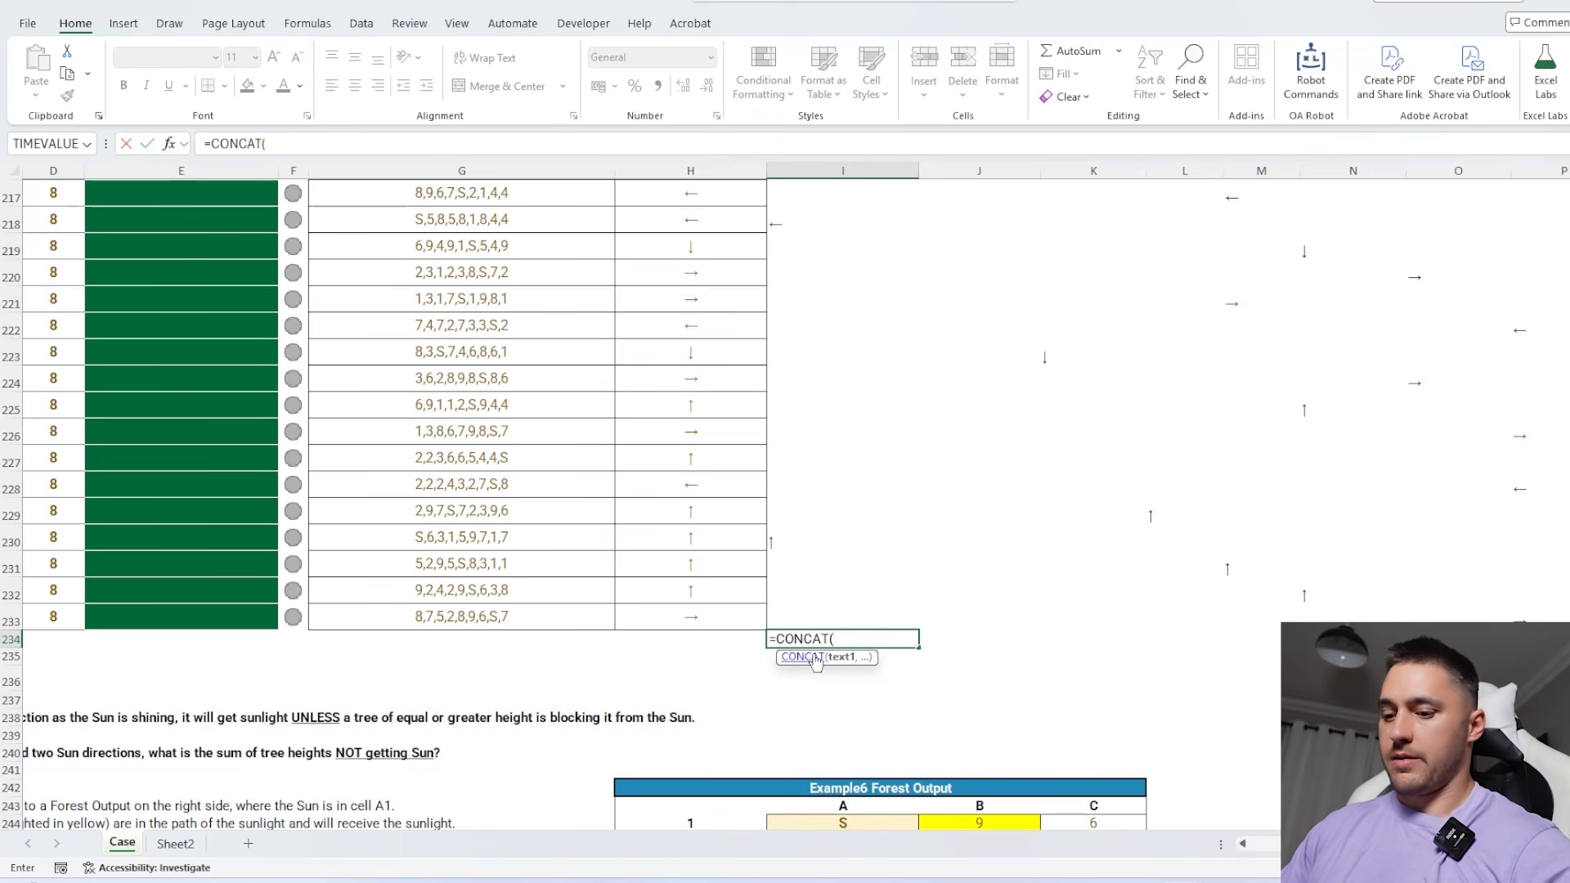
pyautogui.write('UNIQ')
pyautogui.press('Tab')
pyautogui.click(819, 613)
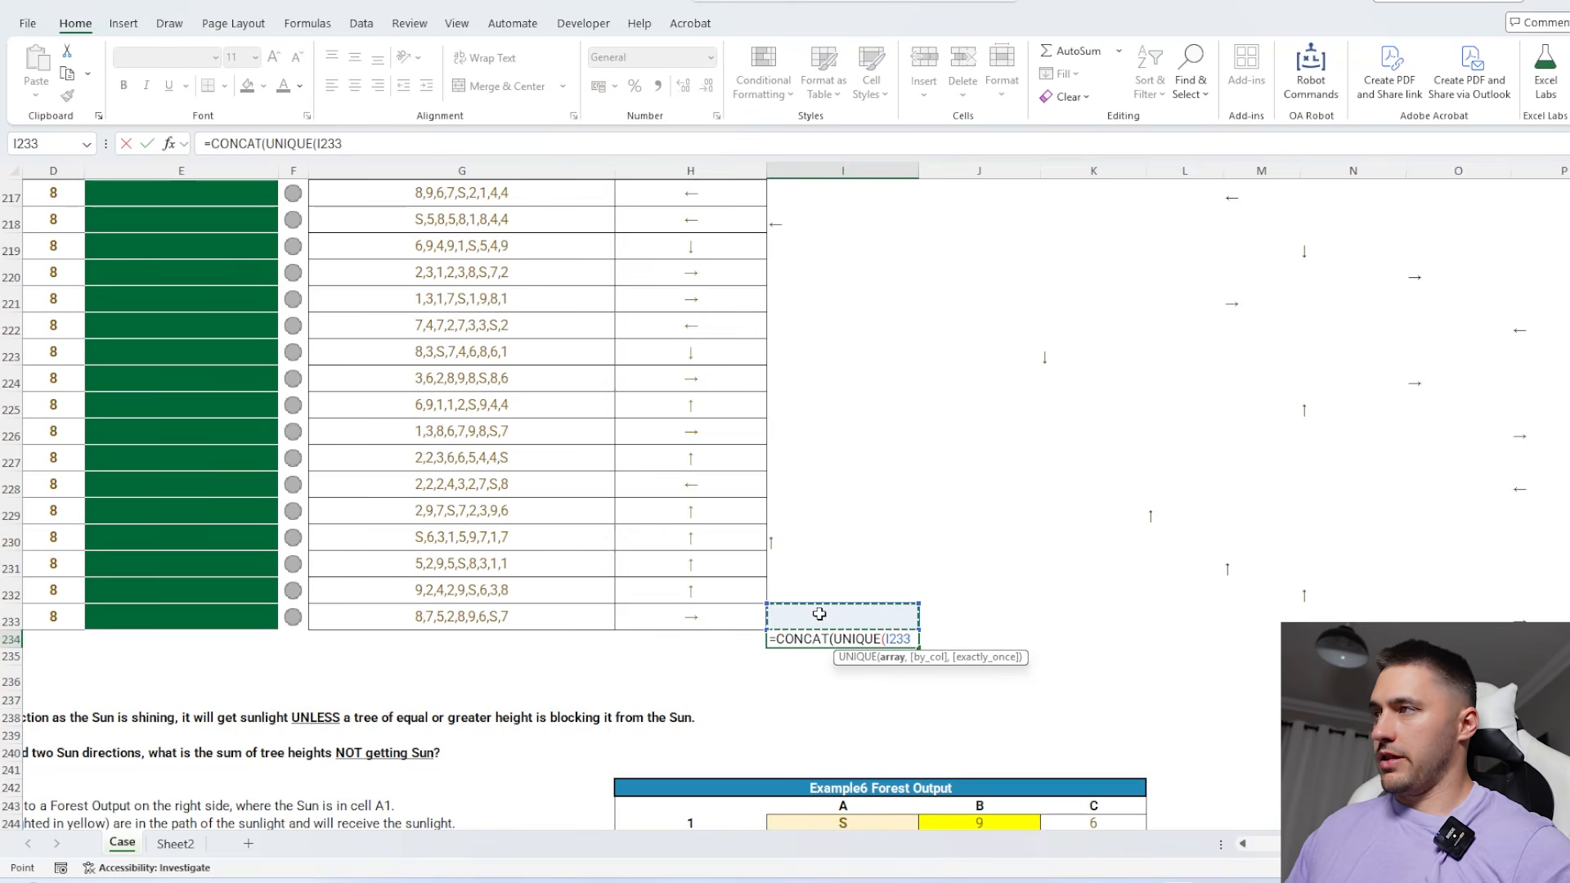
pyautogui.hotkey('ctrl', 'shift', 'Up')
pyautogui.press('Return')
pyautogui.press('Return')
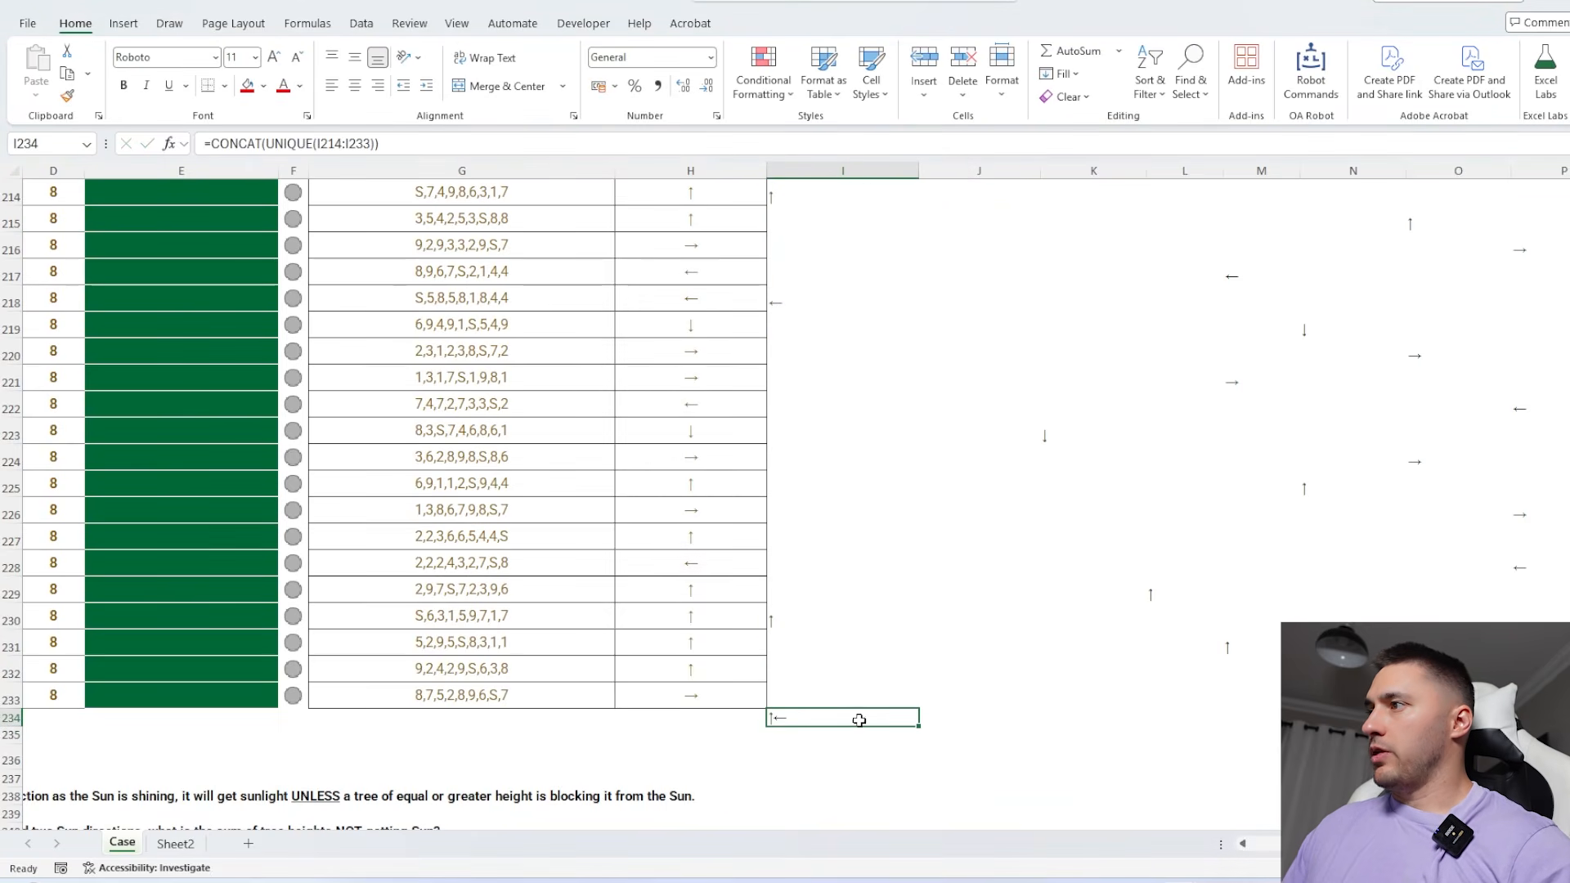
# Fill the I234 formula across to Q234 for all nine forest cells
pyautogui.moveTo(923, 726); pyautogui.dragTo(1554, 724)
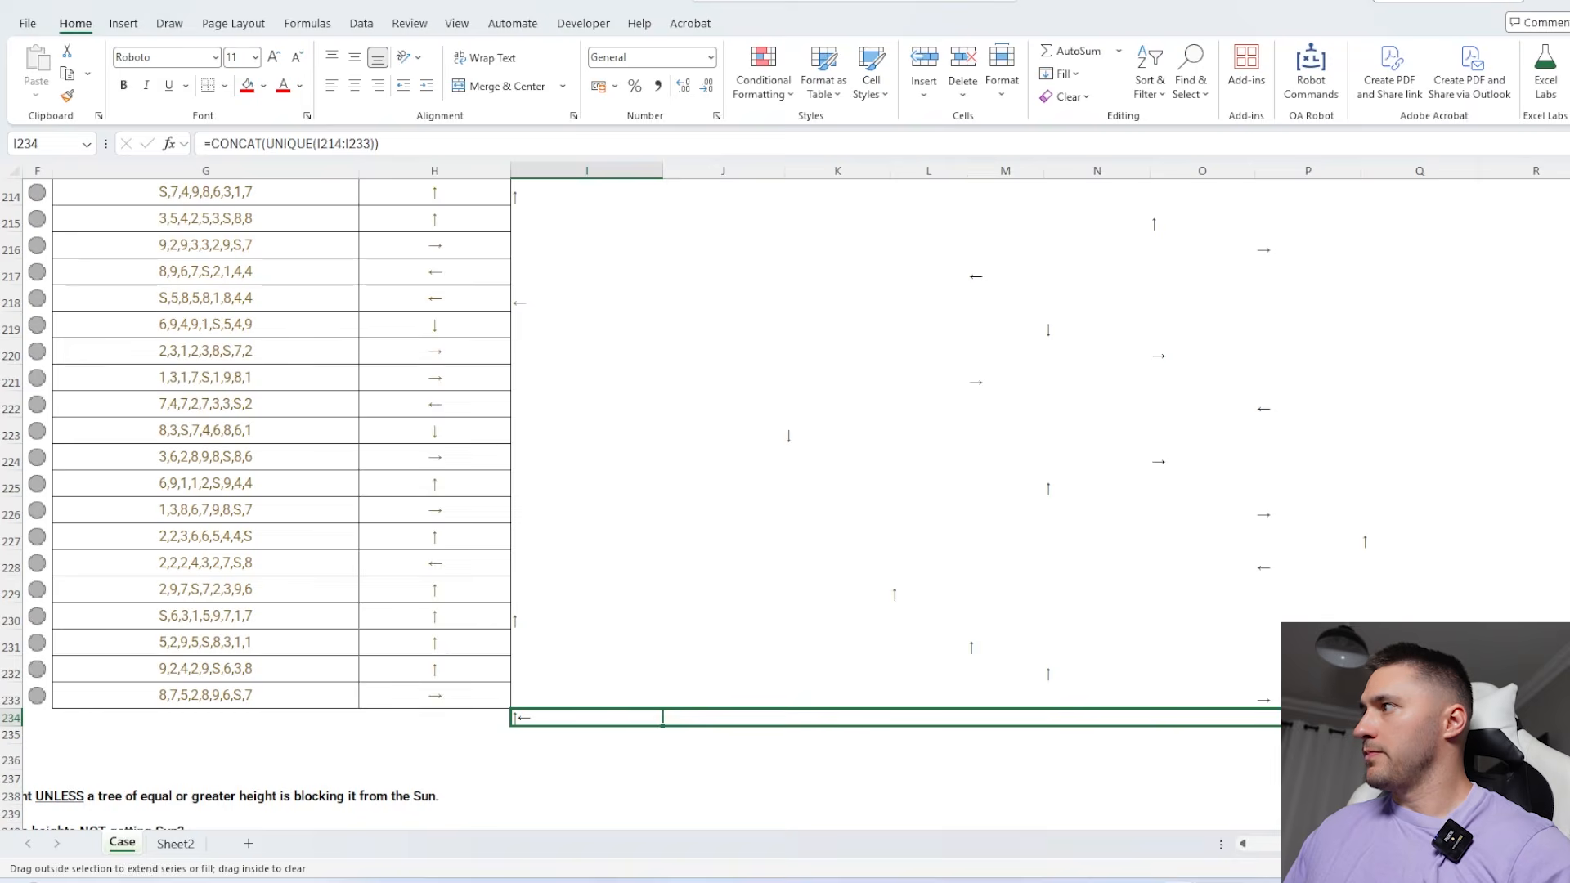
pyautogui.moveTo(1447, 721); pyautogui.dragTo(1427, 720)
pyautogui.press('Down')
pyautogui.press('Down')
pyautogui.scroll(-2, 1349, 613)
# Arrange the combined directions as a 3x3 forest by entering =WRAPROWS(I234:Q234,3) in M244
pyautogui.click(1074, 664)
pyautogui.click(1028, 731)
pyautogui.write('=')
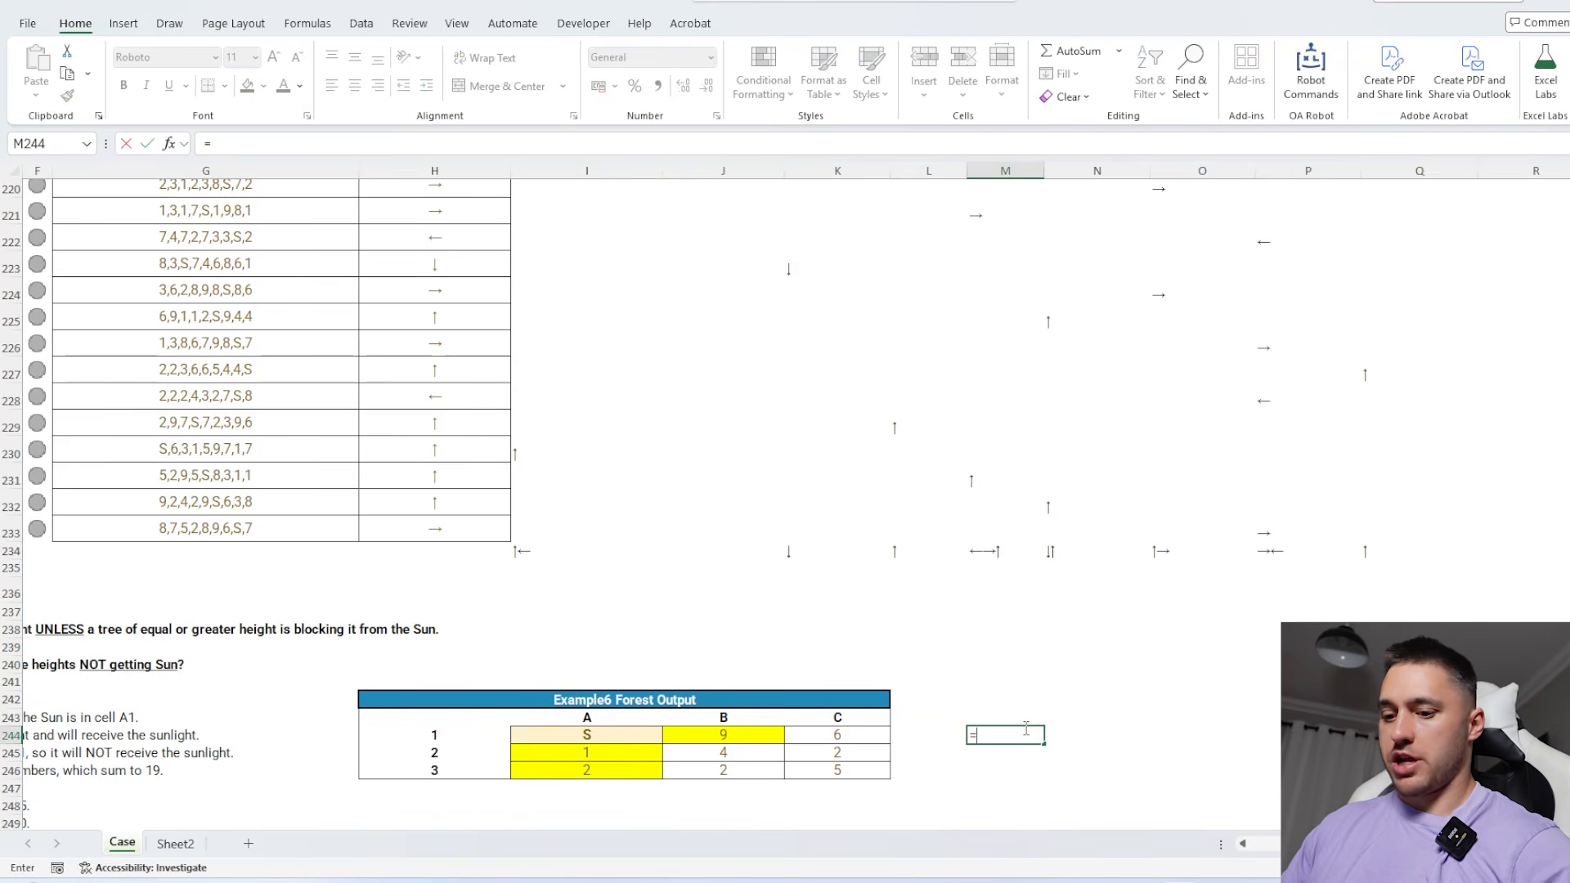
pyautogui.write('WRAP')
pyautogui.press('Down')
pyautogui.press('Tab')
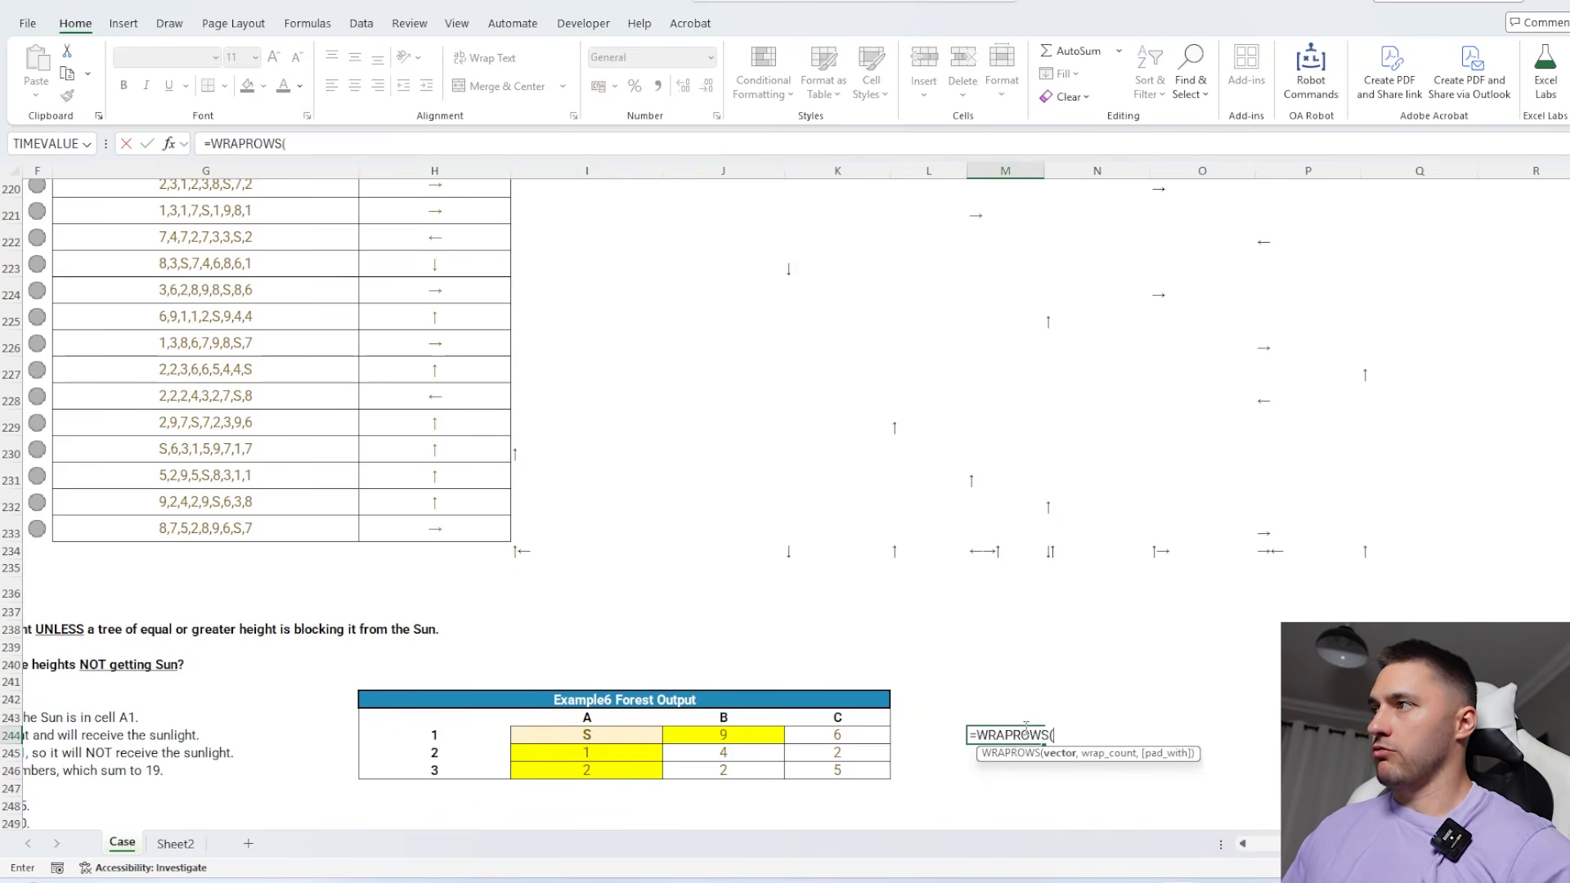
pyautogui.moveTo(536, 551); pyautogui.dragTo(1371, 548)
pyautogui.write(',')
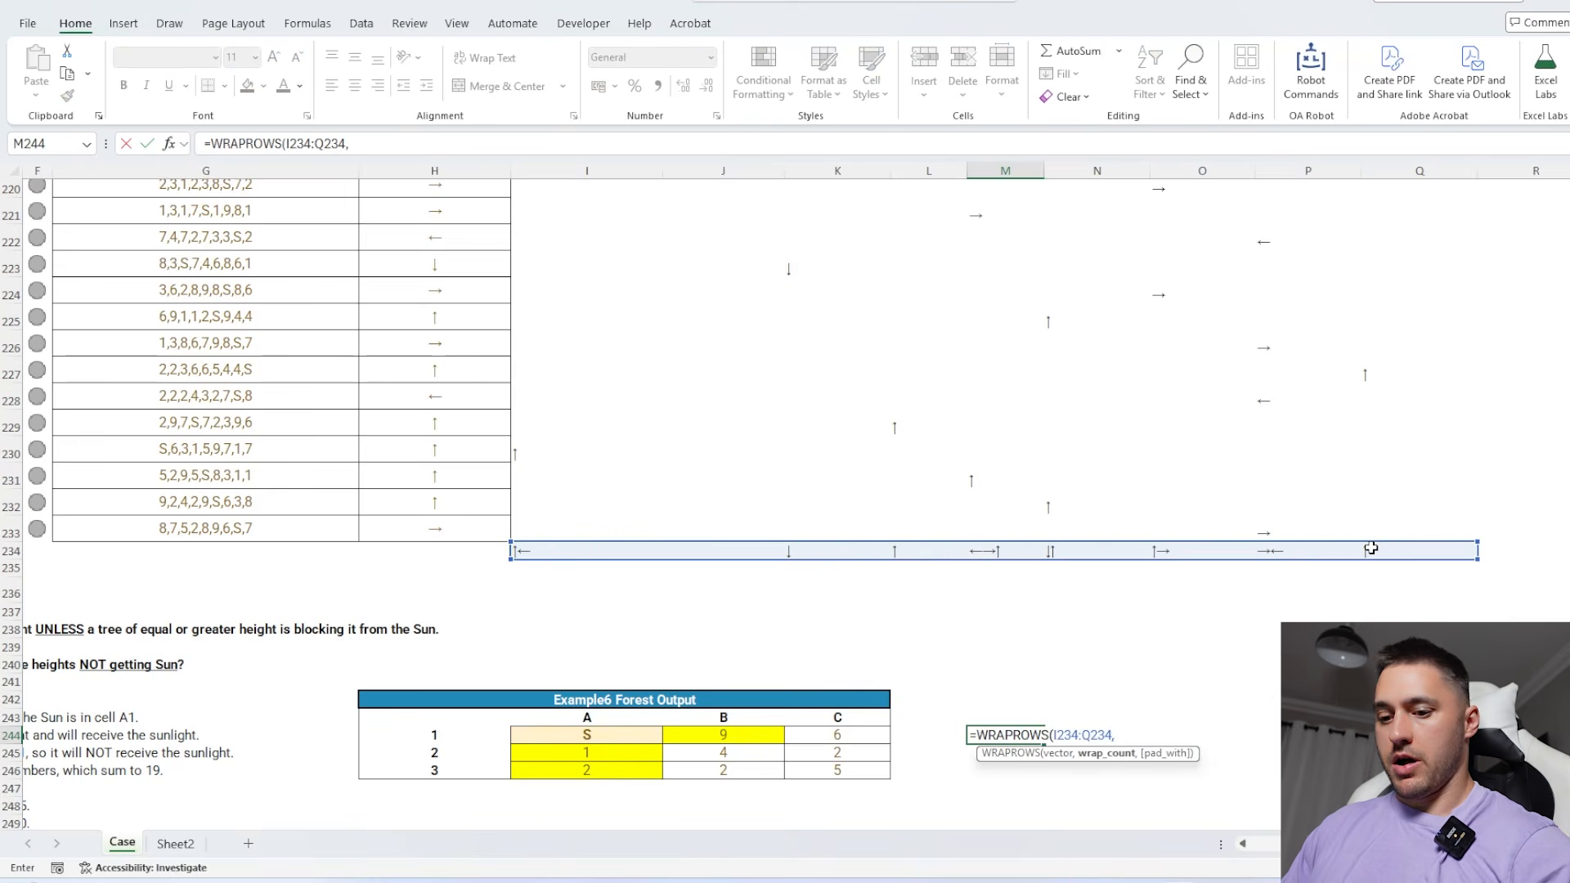
pyautogui.write('3')
pyautogui.press('Return')
pyautogui.scroll(-2, 1275, 552)
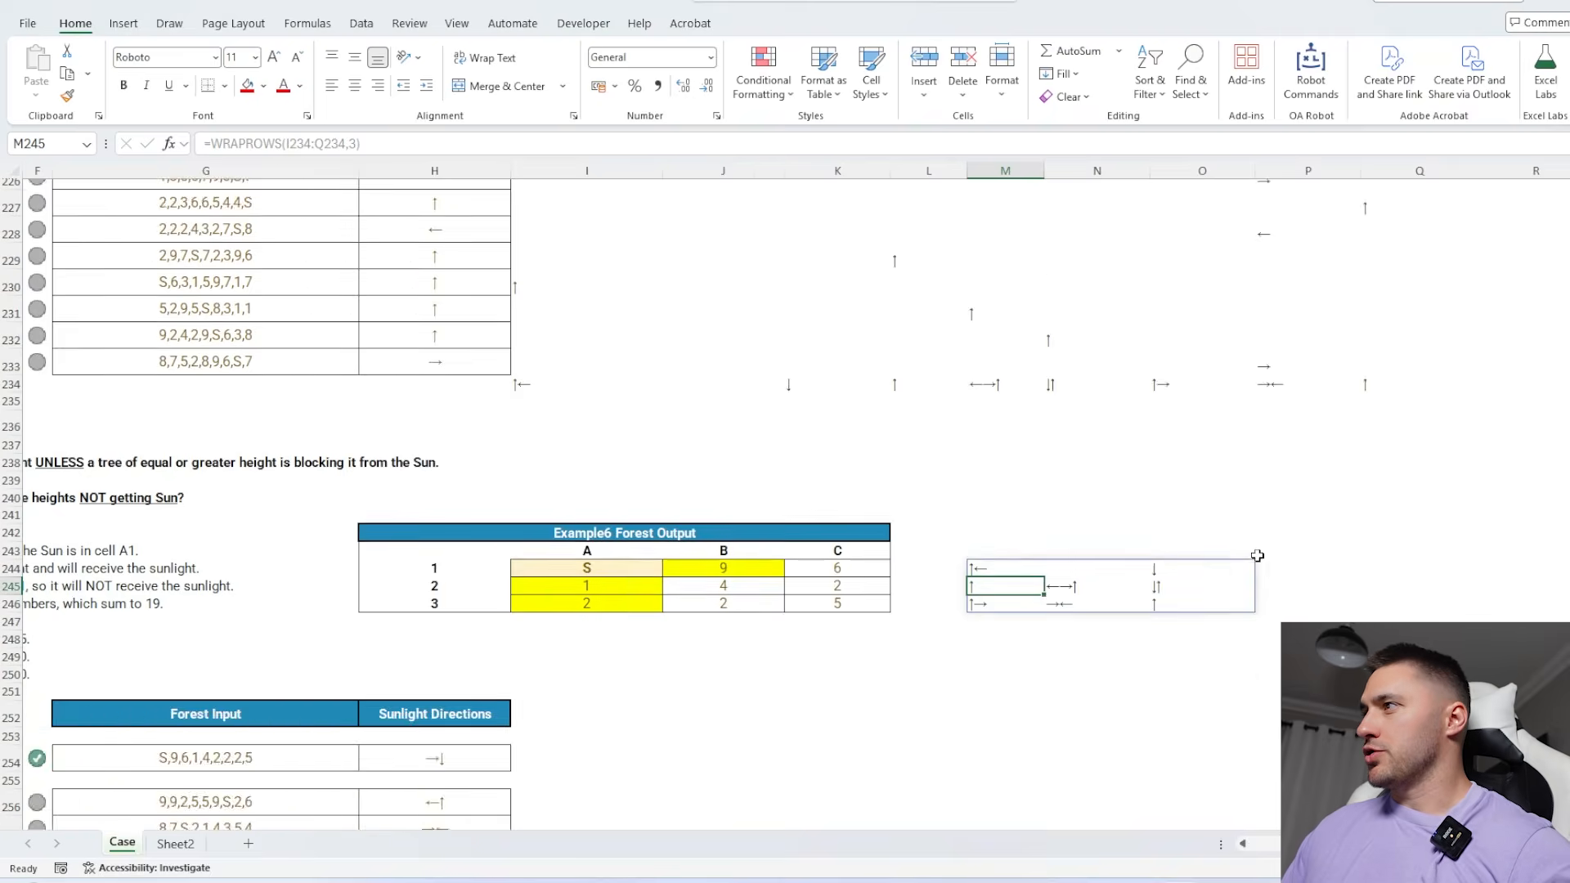
# Highlight the arrow grid's centre cell N245 in yellow and check the sunlight directions in the cells around it
pyautogui.scroll(1, 1063, 573)
pyautogui.scroll(2, 971, 601)
pyautogui.hscroll(3, 873, 635)
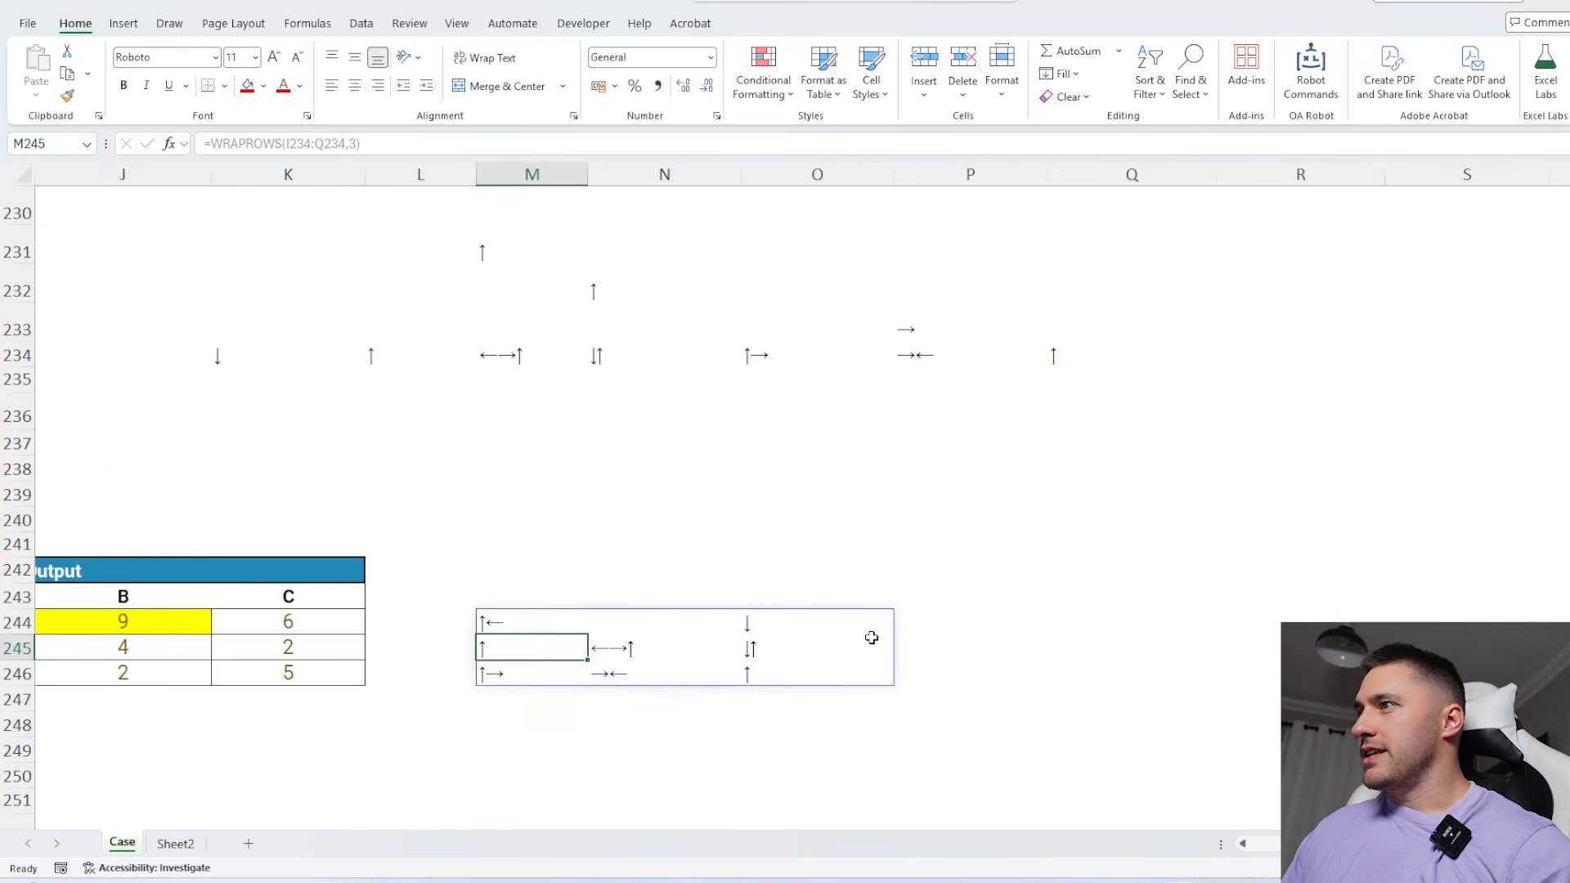
pyautogui.click(627, 642)
pyautogui.click(264, 86)
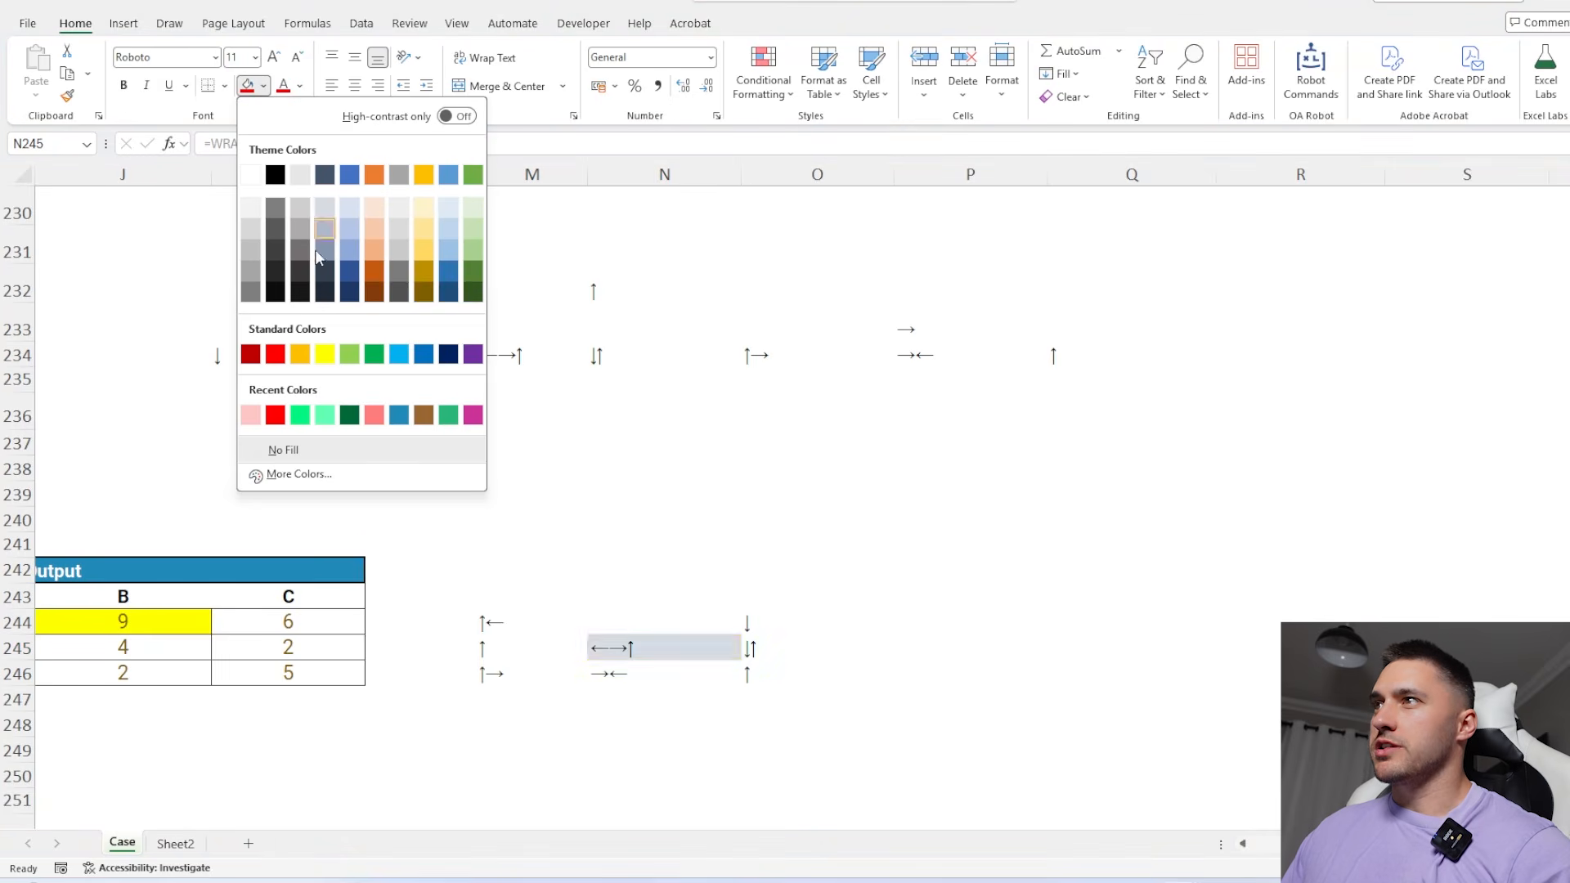
pyautogui.click(326, 351)
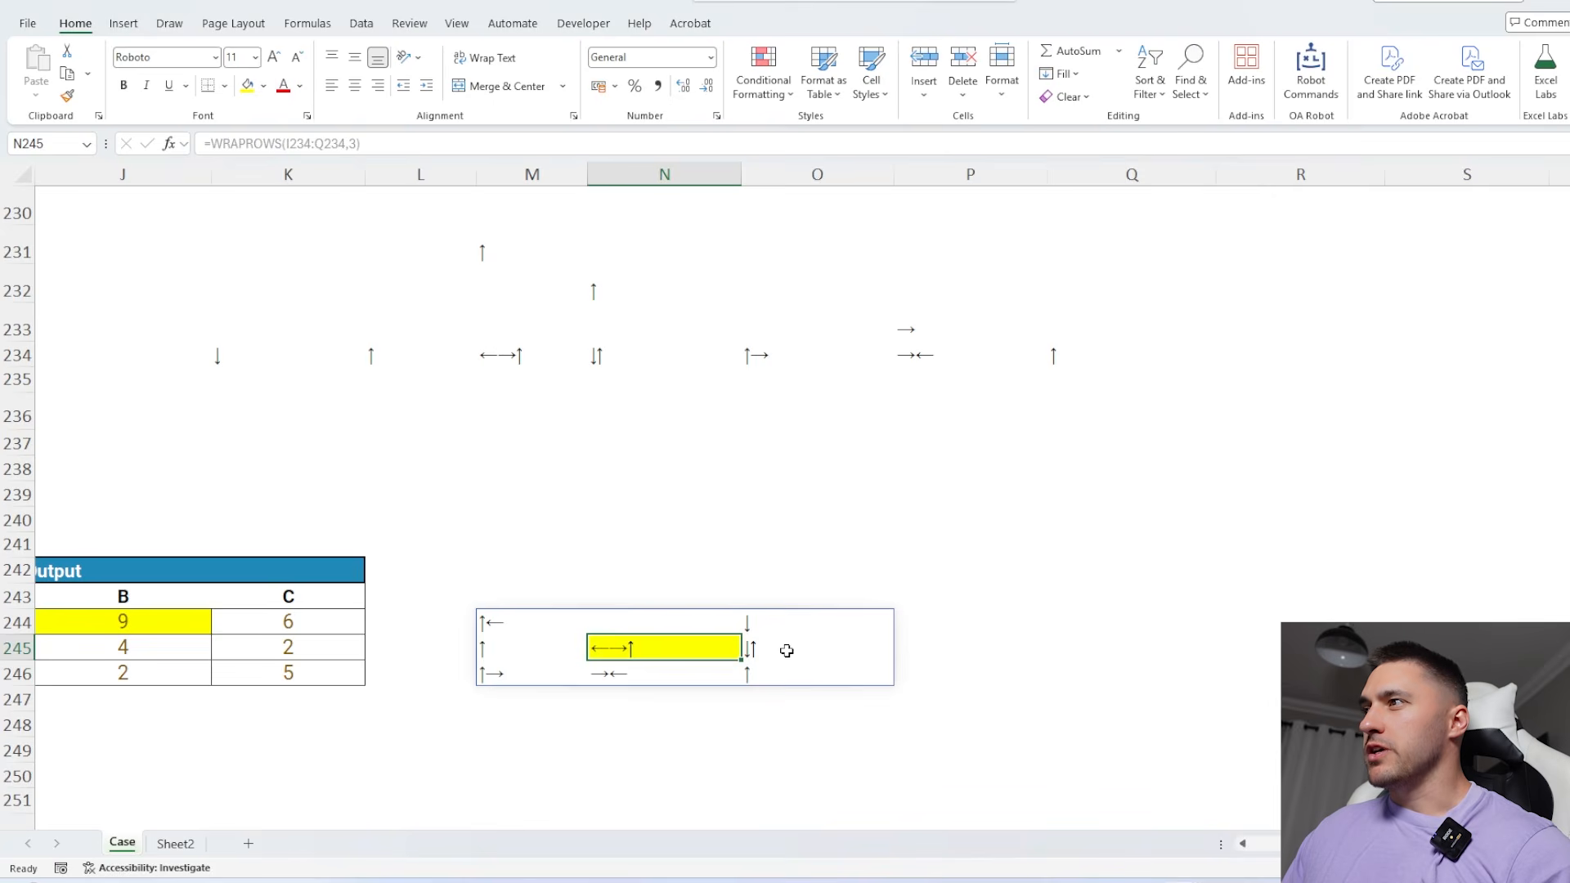
pyautogui.click(787, 650)
pyautogui.click(777, 620)
pyautogui.click(777, 671)
pyautogui.click(615, 672)
pyautogui.click(552, 674)
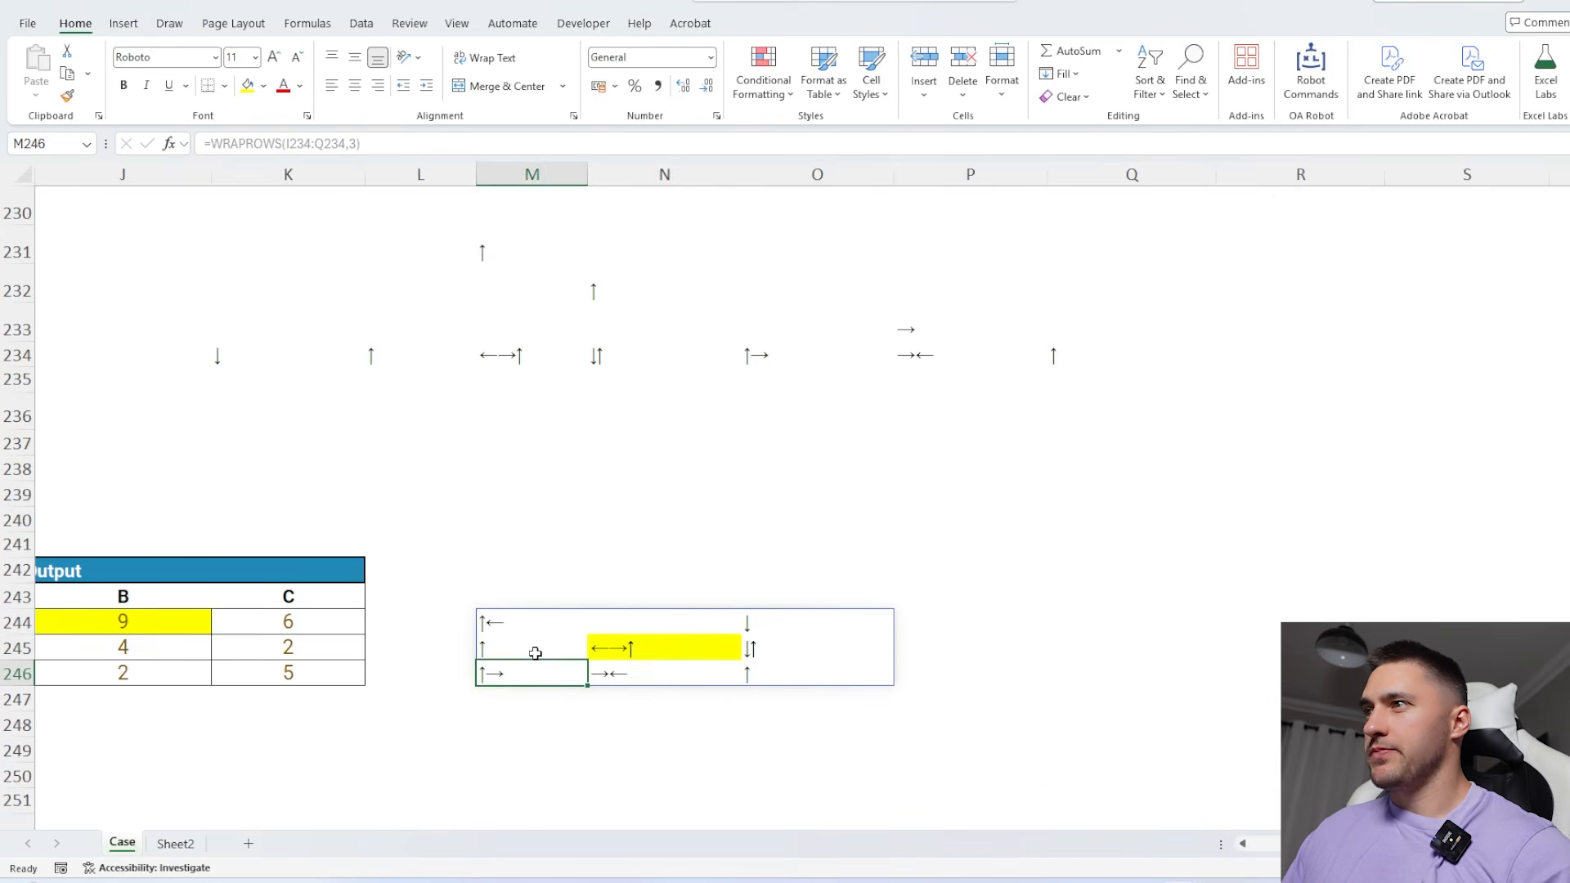
pyautogui.click(662, 655)
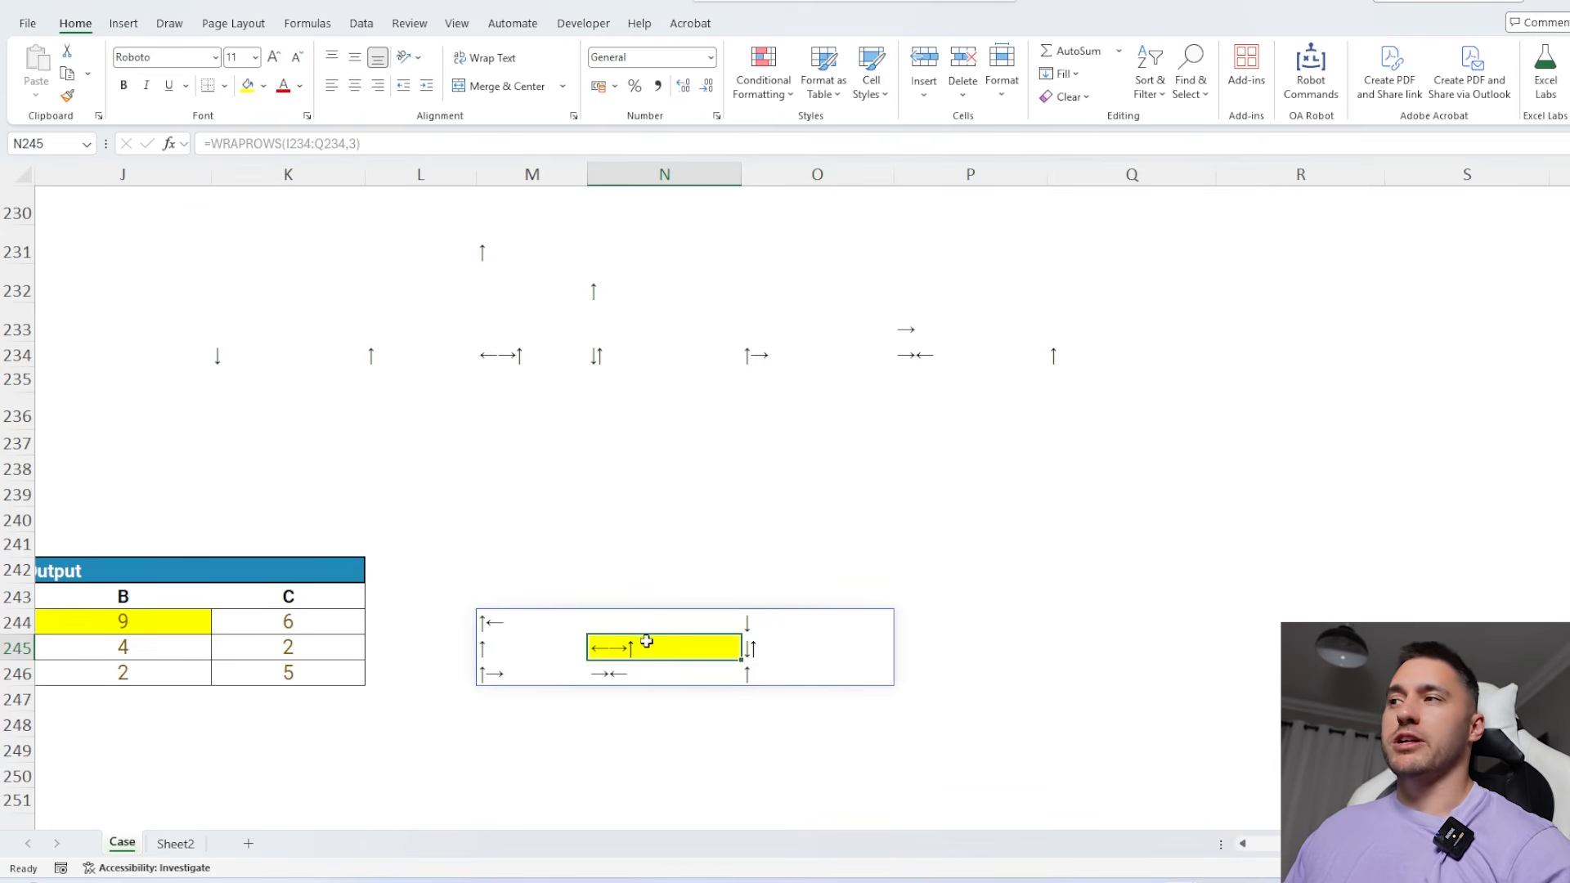
# Clear the 3x3 arrow grid from M244:O246
pyautogui.moveTo(541, 628); pyautogui.dragTo(859, 694)
pyautogui.press('Delete')
pyautogui.hscroll(-5, 624, 586)
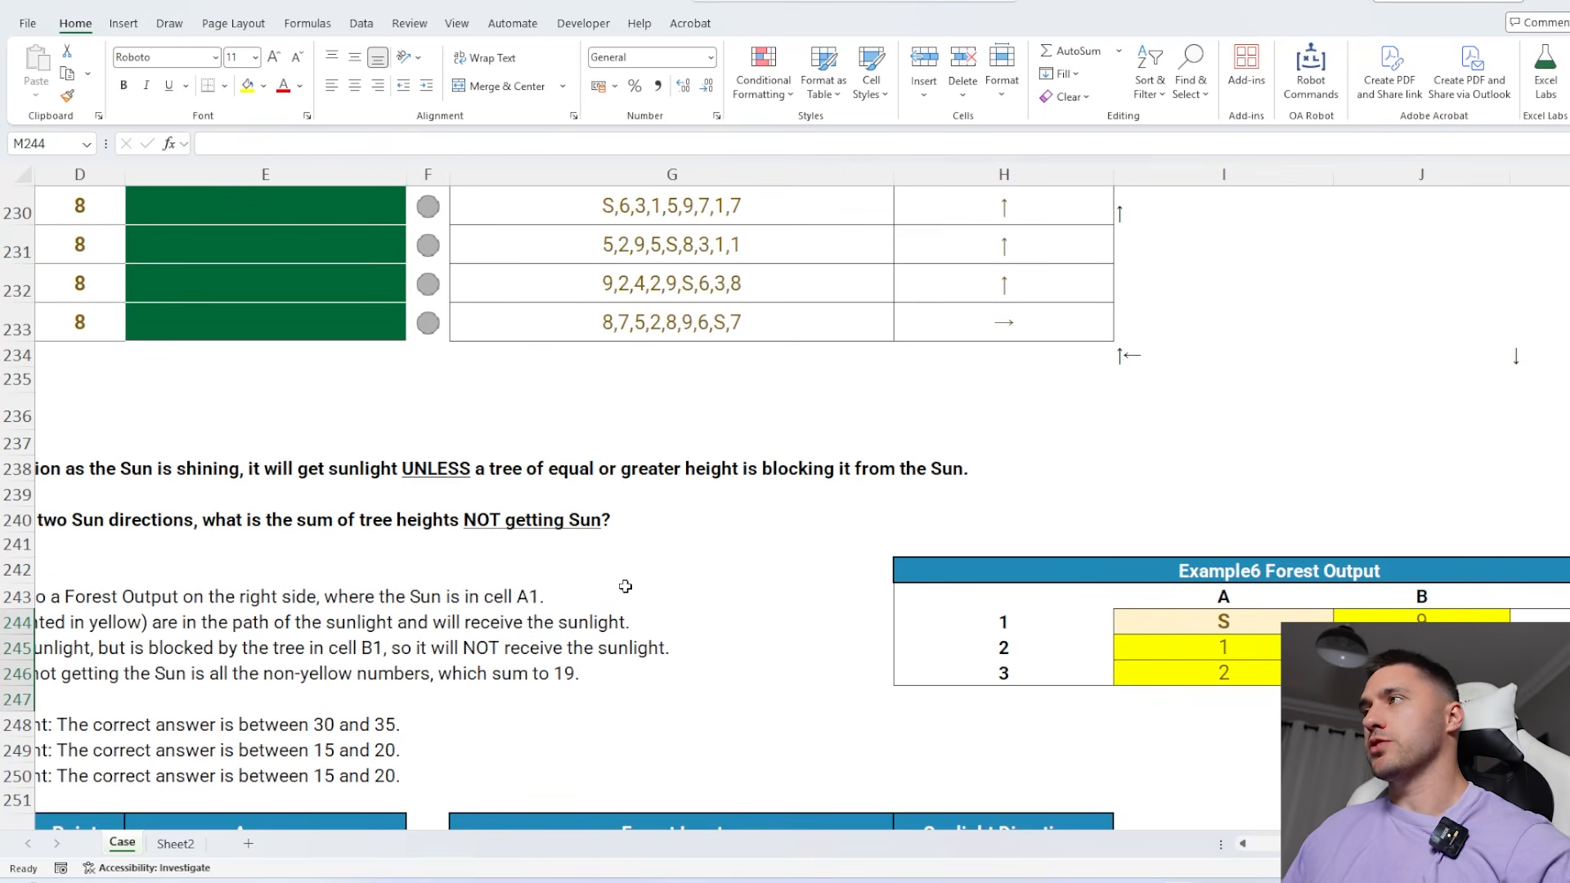
# Enter B2 as the answer to Bonus 3 in E39
pyautogui.scroll(-2, 1079, 483)
pyautogui.click(975, 375)
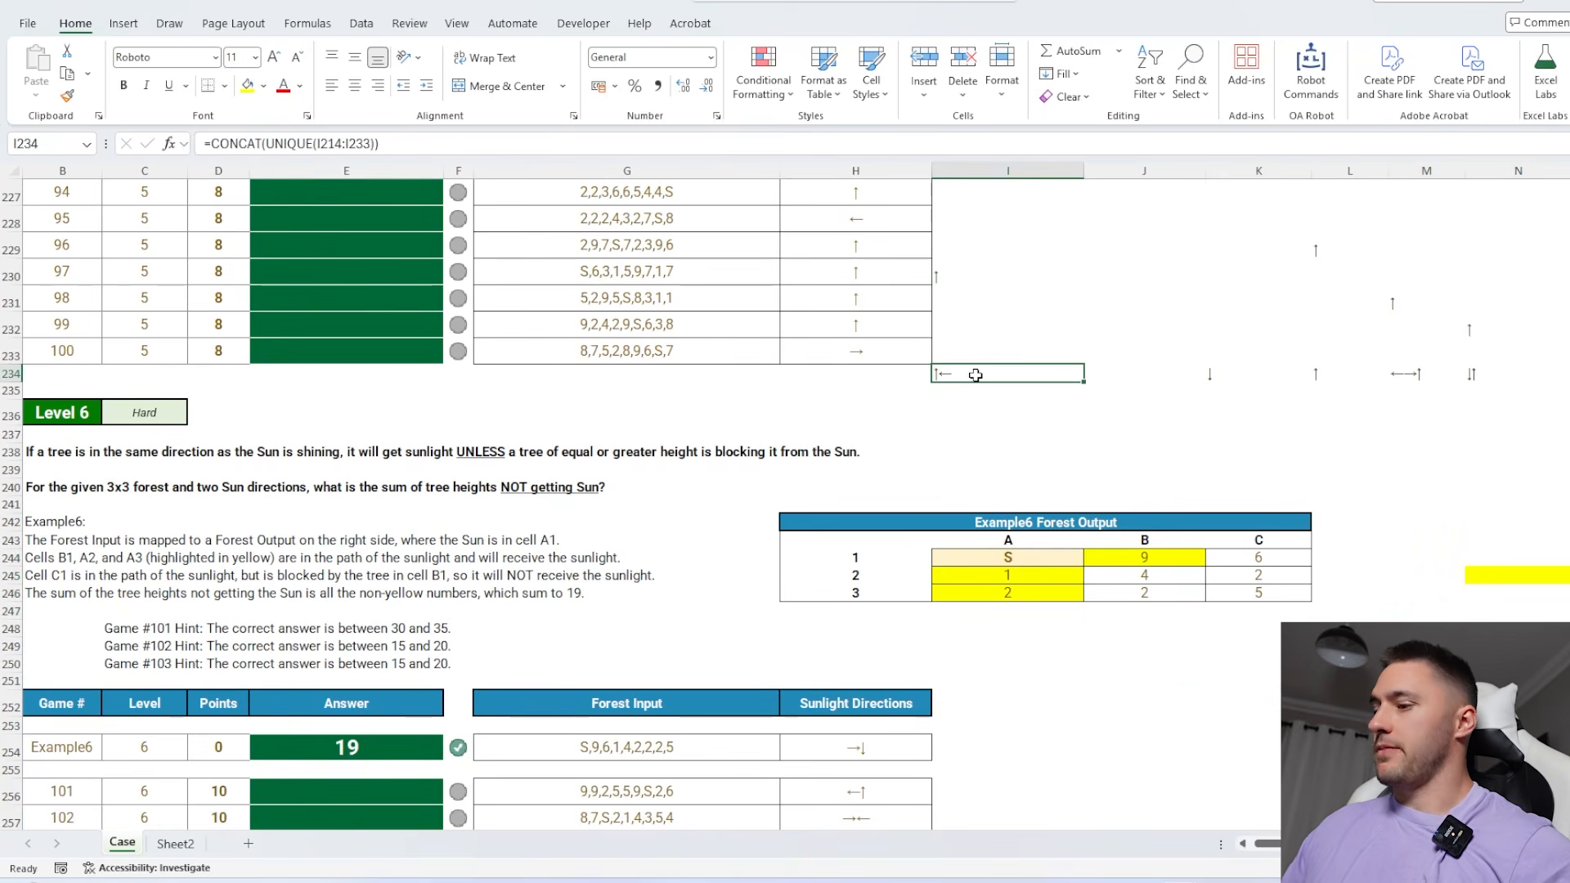
pyautogui.write('B2')
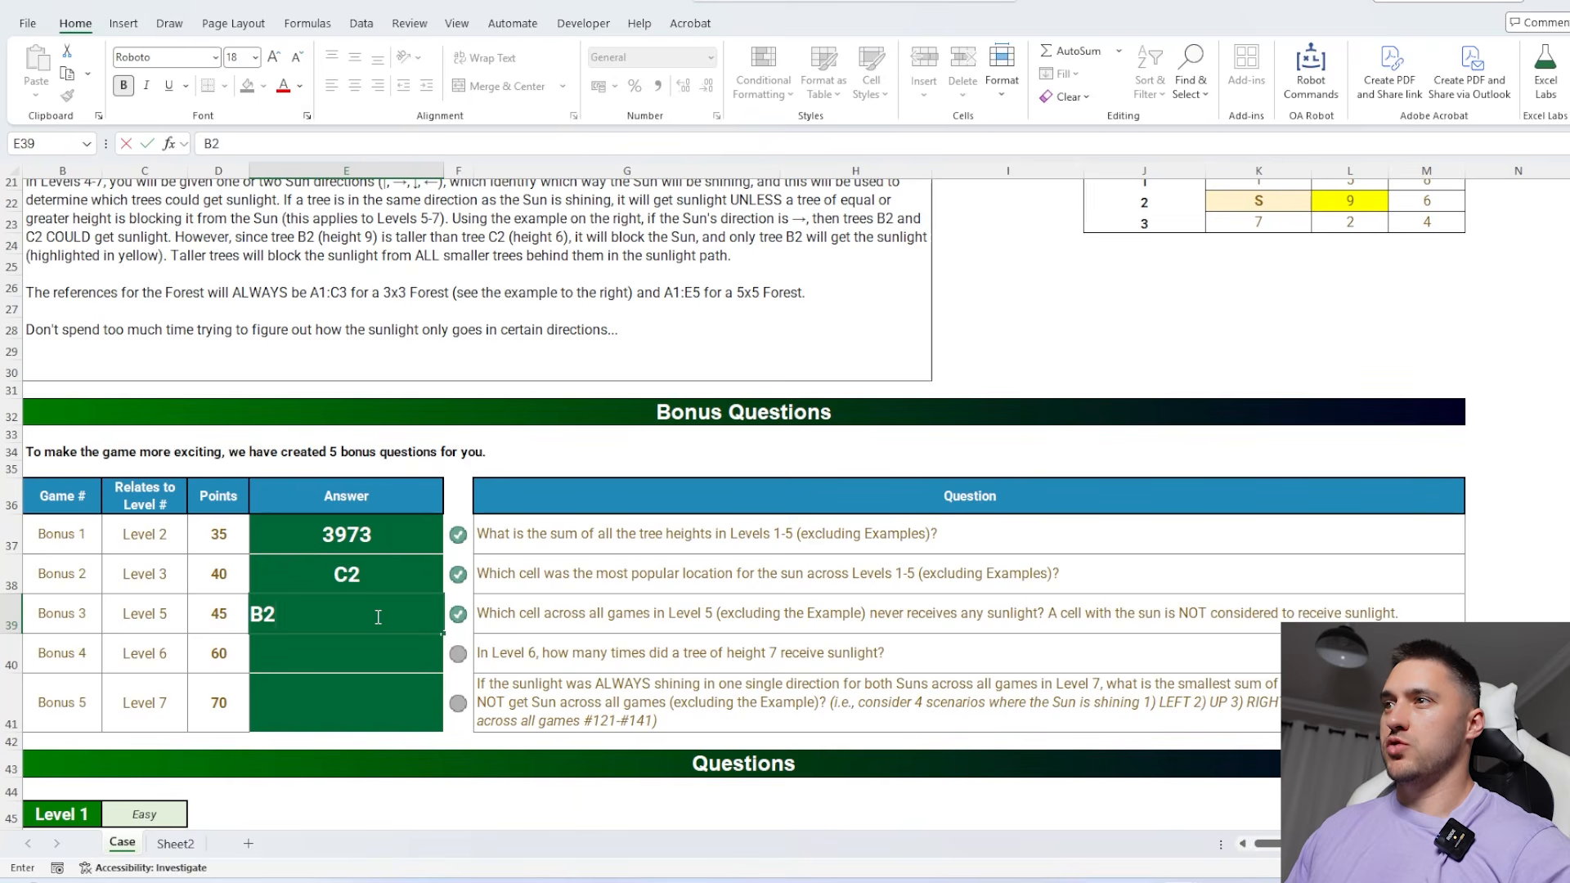
pyautogui.press('Return')
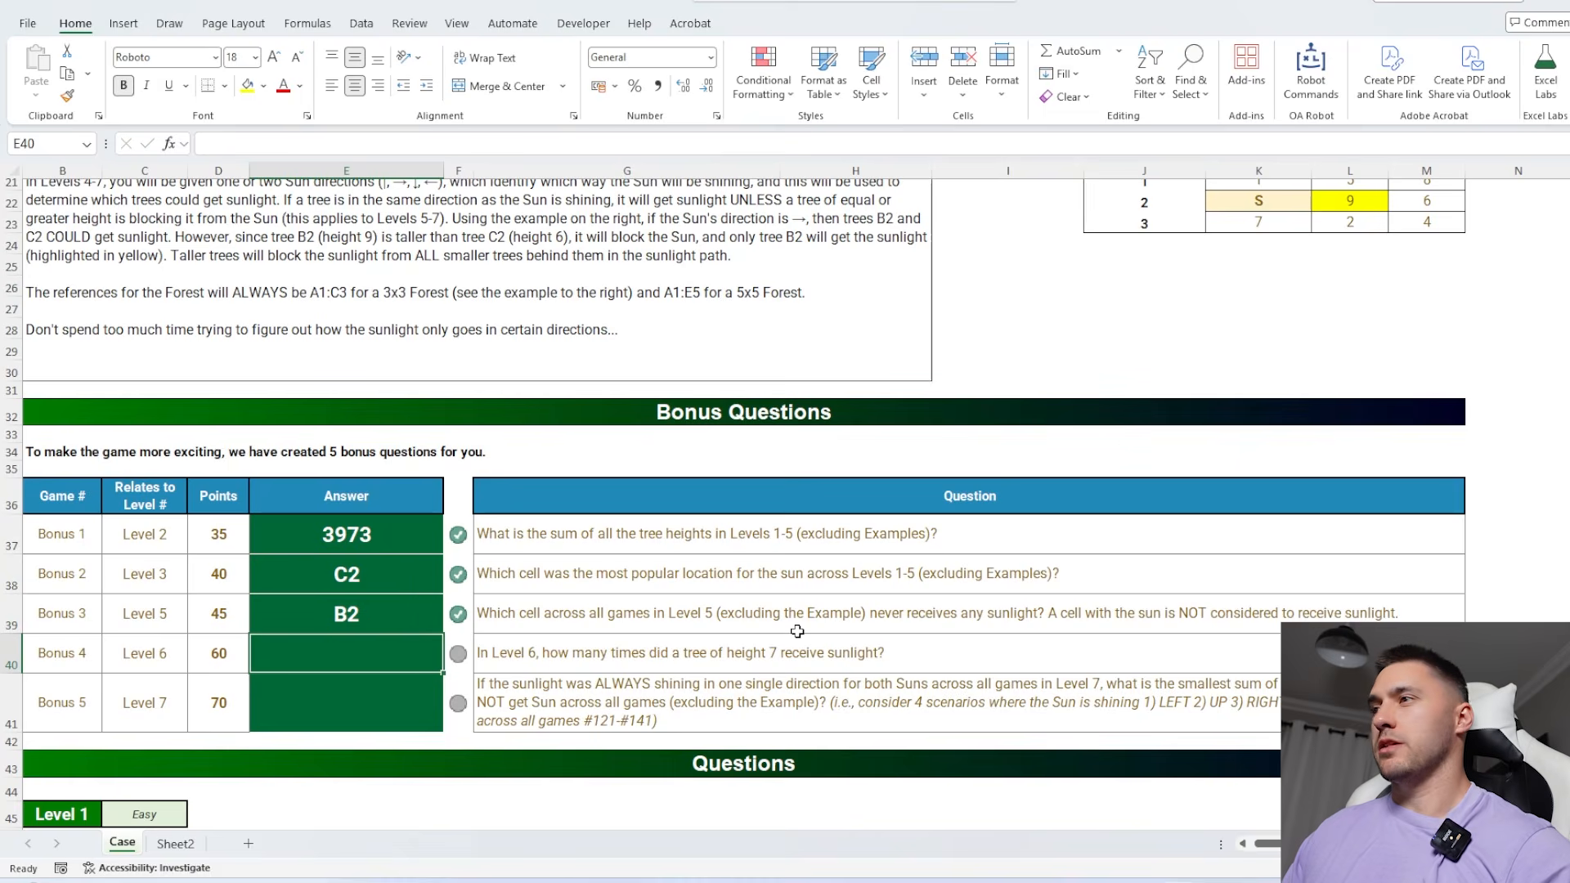
# Answer Level 1 game 1 with the first character of its forest input by entering =LEFT(G58) in E58
pyautogui.scroll(-6, 797, 631)
pyautogui.click(990, 654)
pyautogui.scroll(-1, 990, 646)
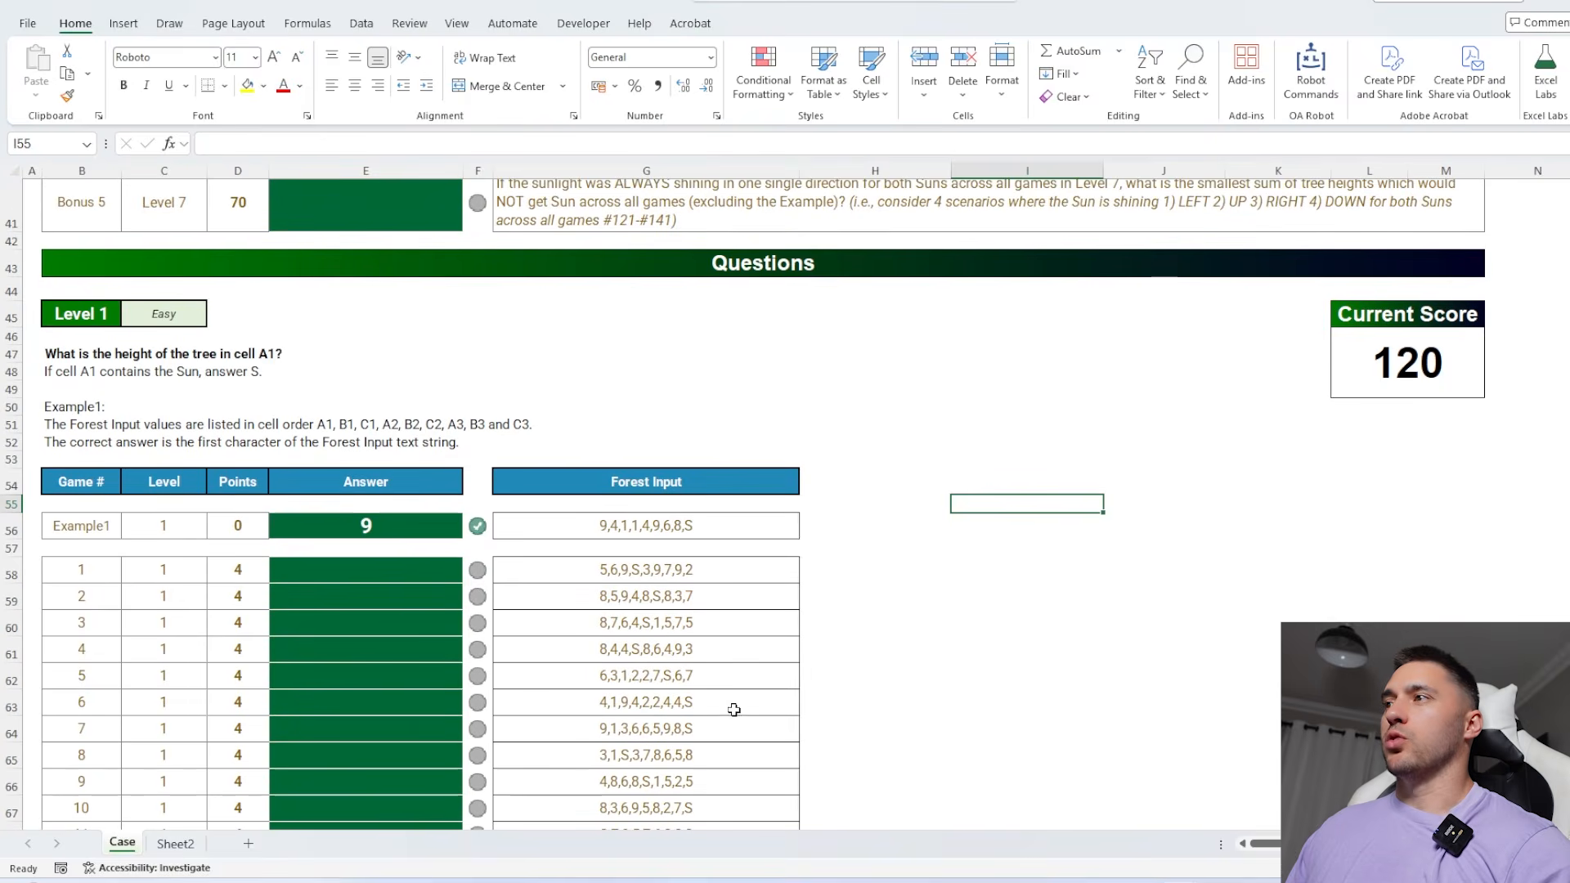
pyautogui.scroll(-2, 734, 703)
pyautogui.click(380, 462)
pyautogui.scroll(-1, 543, 602)
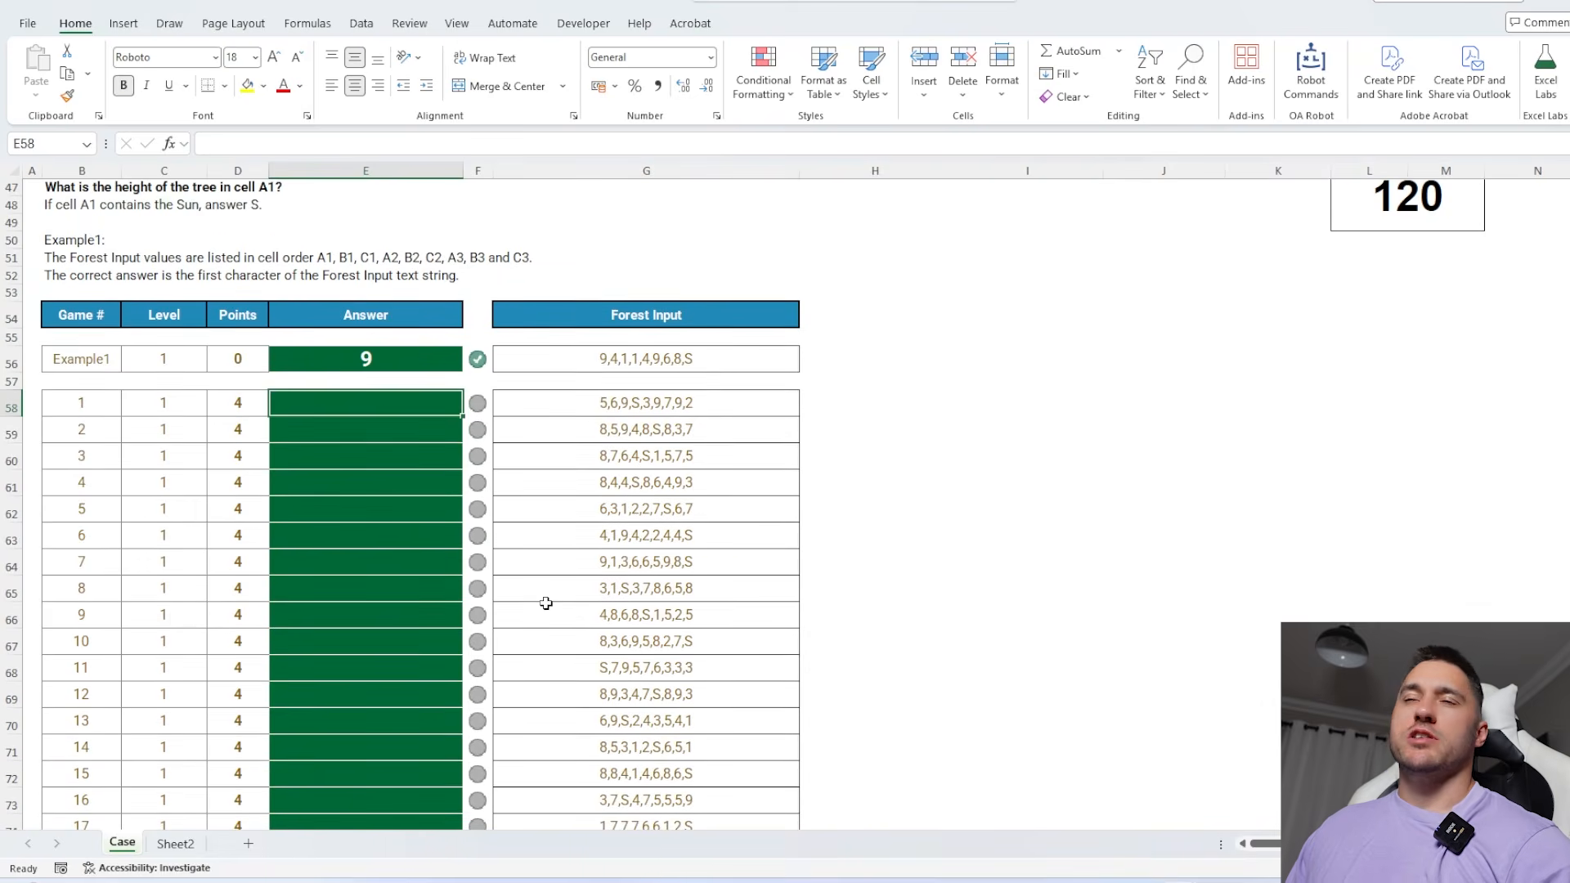
pyautogui.scroll(1, 515, 604)
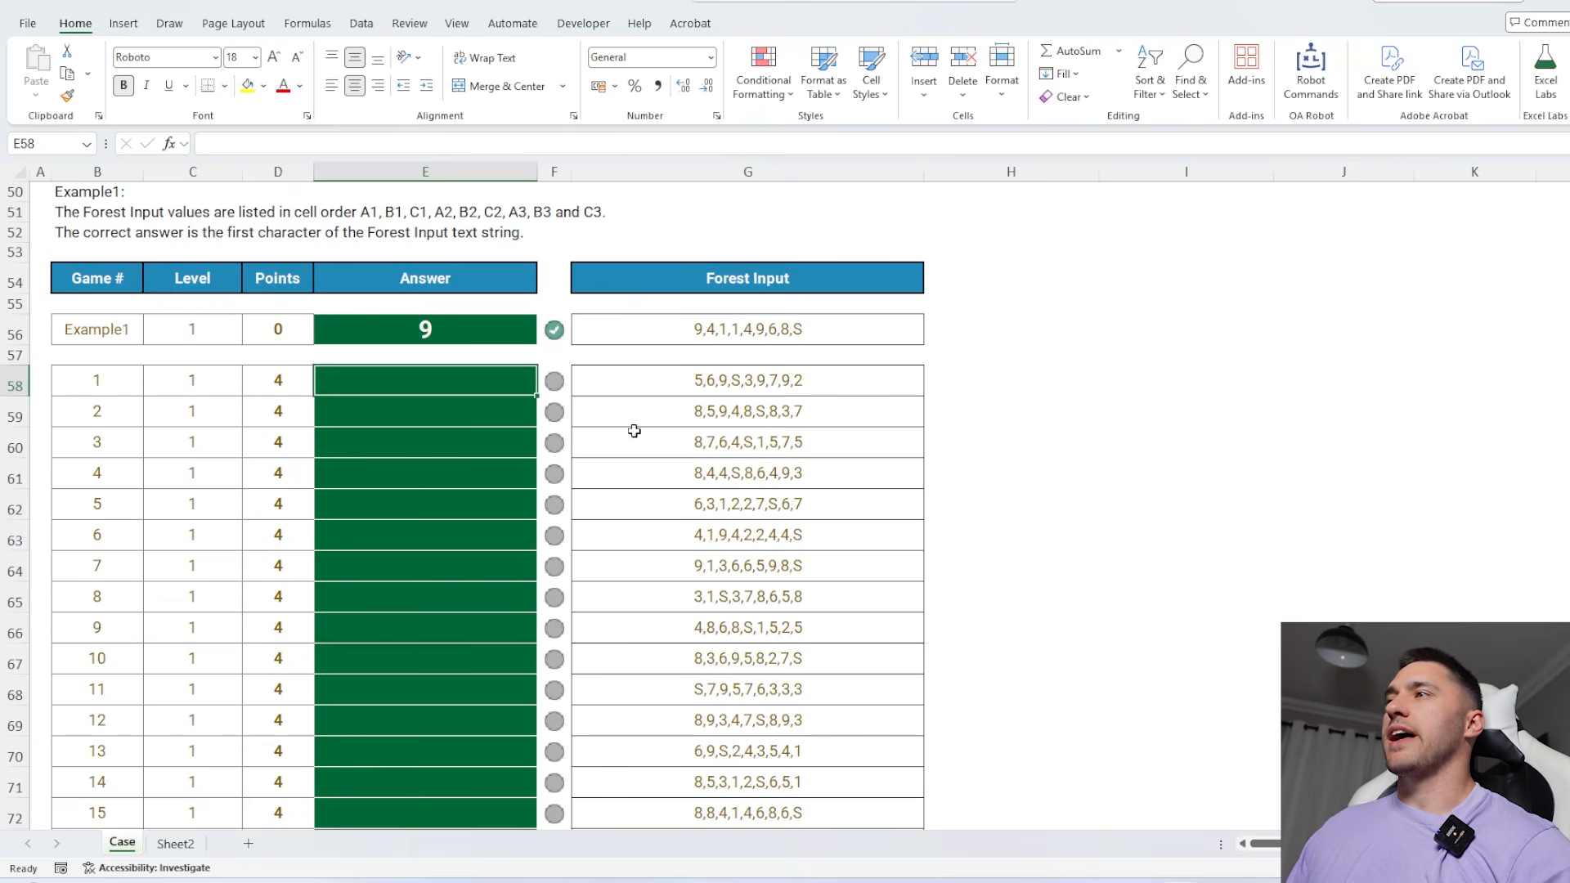
pyautogui.click(636, 446)
pyautogui.scroll(1, 652, 483)
pyautogui.click(437, 449)
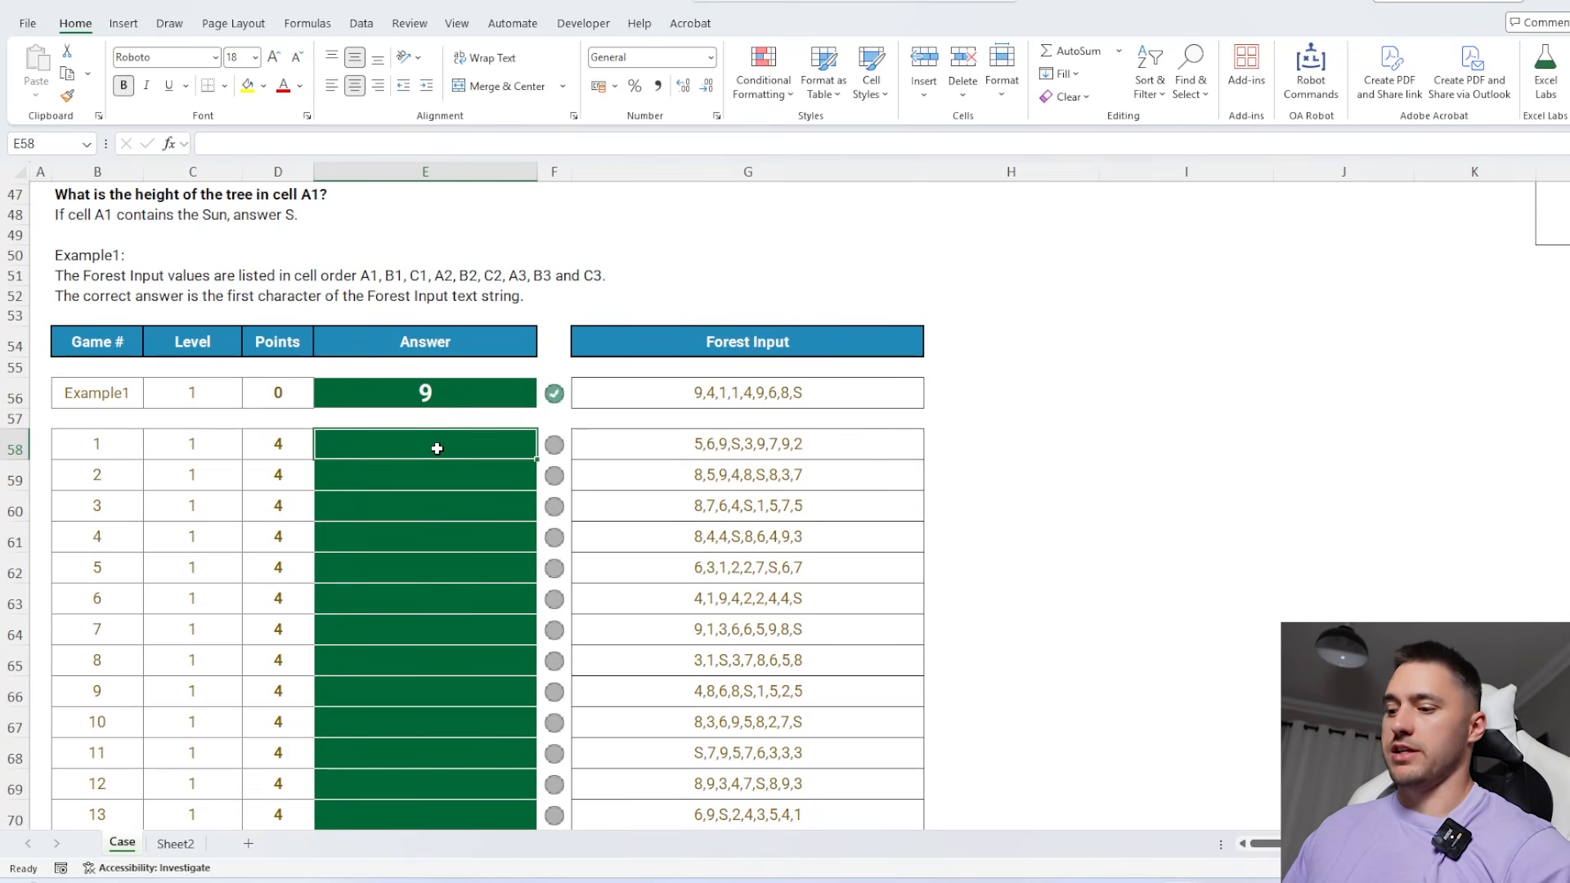
pyautogui.write('=left')
pyautogui.press('Tab')
pyautogui.press('Right')
pyautogui.press('Right')
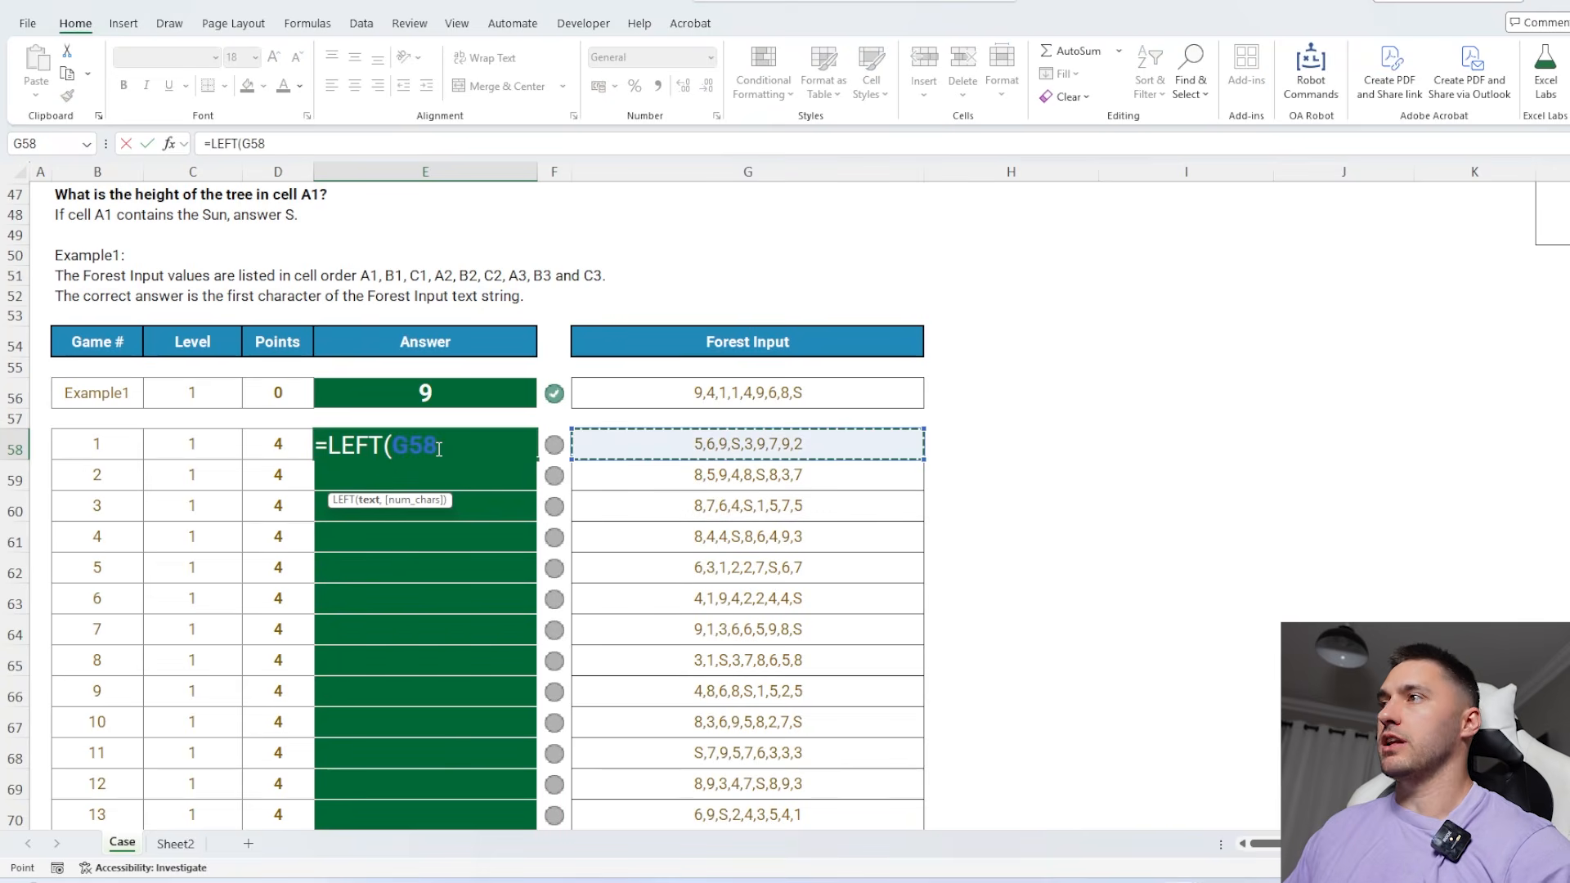
pyautogui.press('Return')
# Convert the E58 result to a number with =LEFT(G58)*1 and fill the formula down for all Level 1 games
pyautogui.click(438, 449)
pyautogui.click(366, 143)
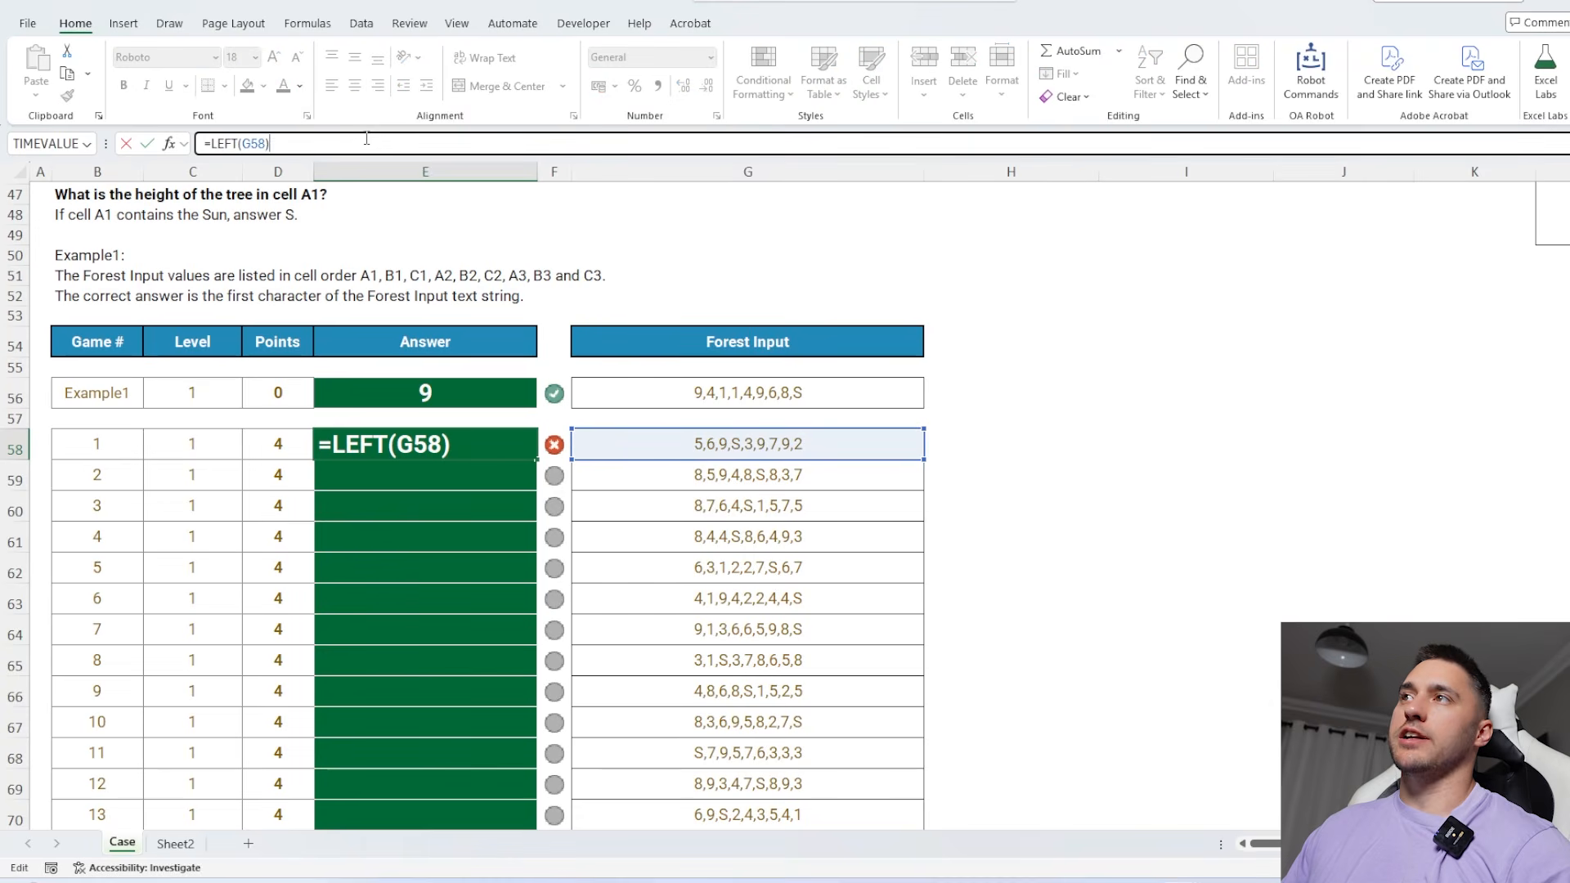
pyautogui.write('*1')
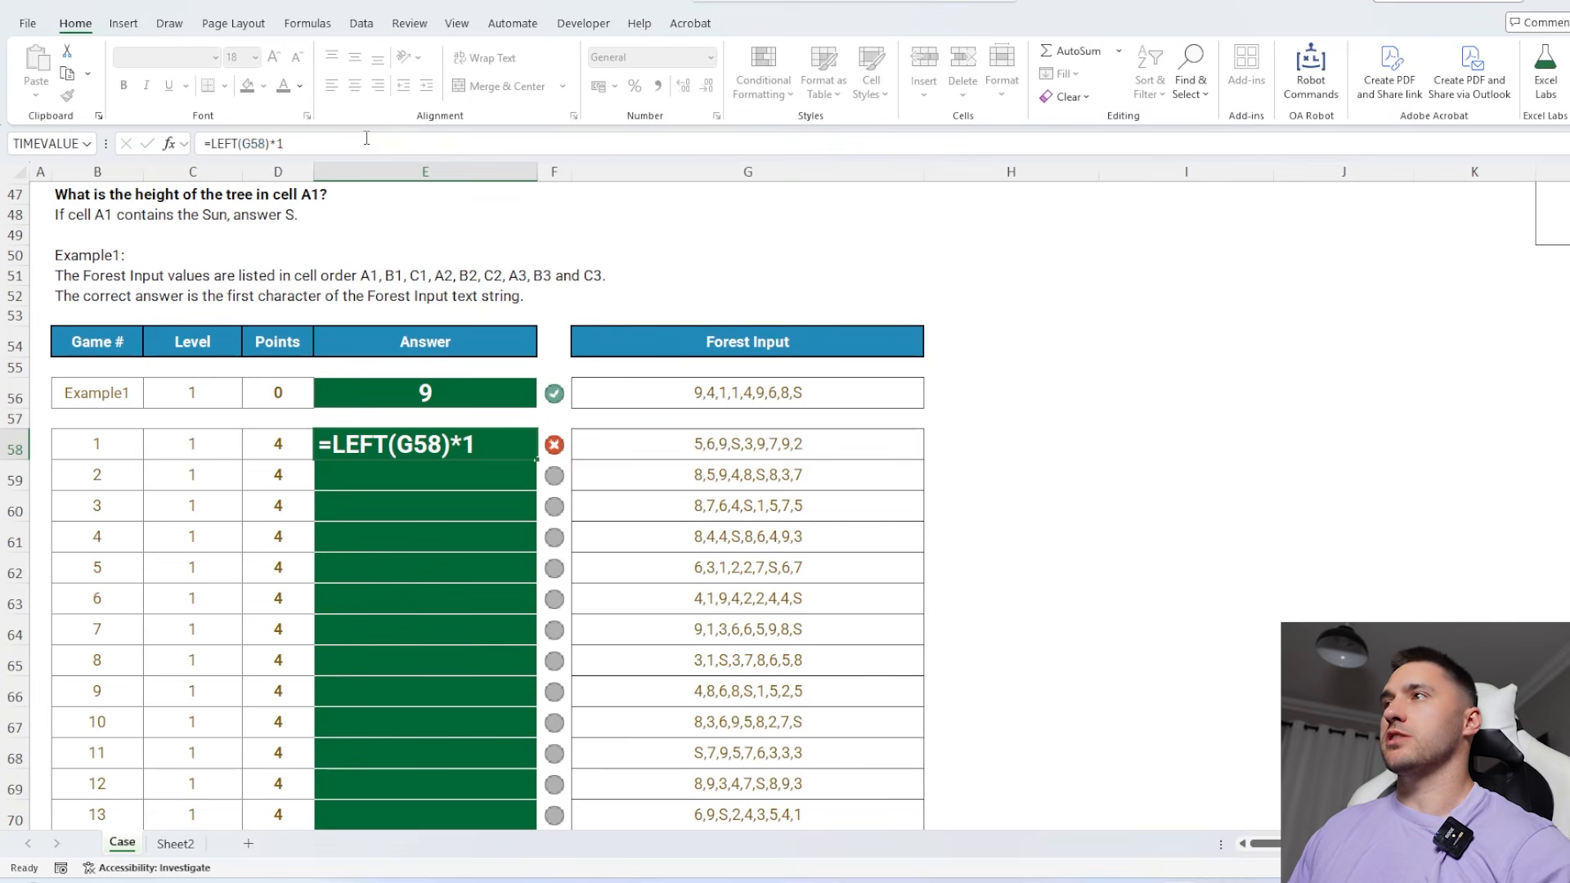
pyautogui.press('Return')
pyautogui.click(499, 452)
pyautogui.doubleClick(536, 458)
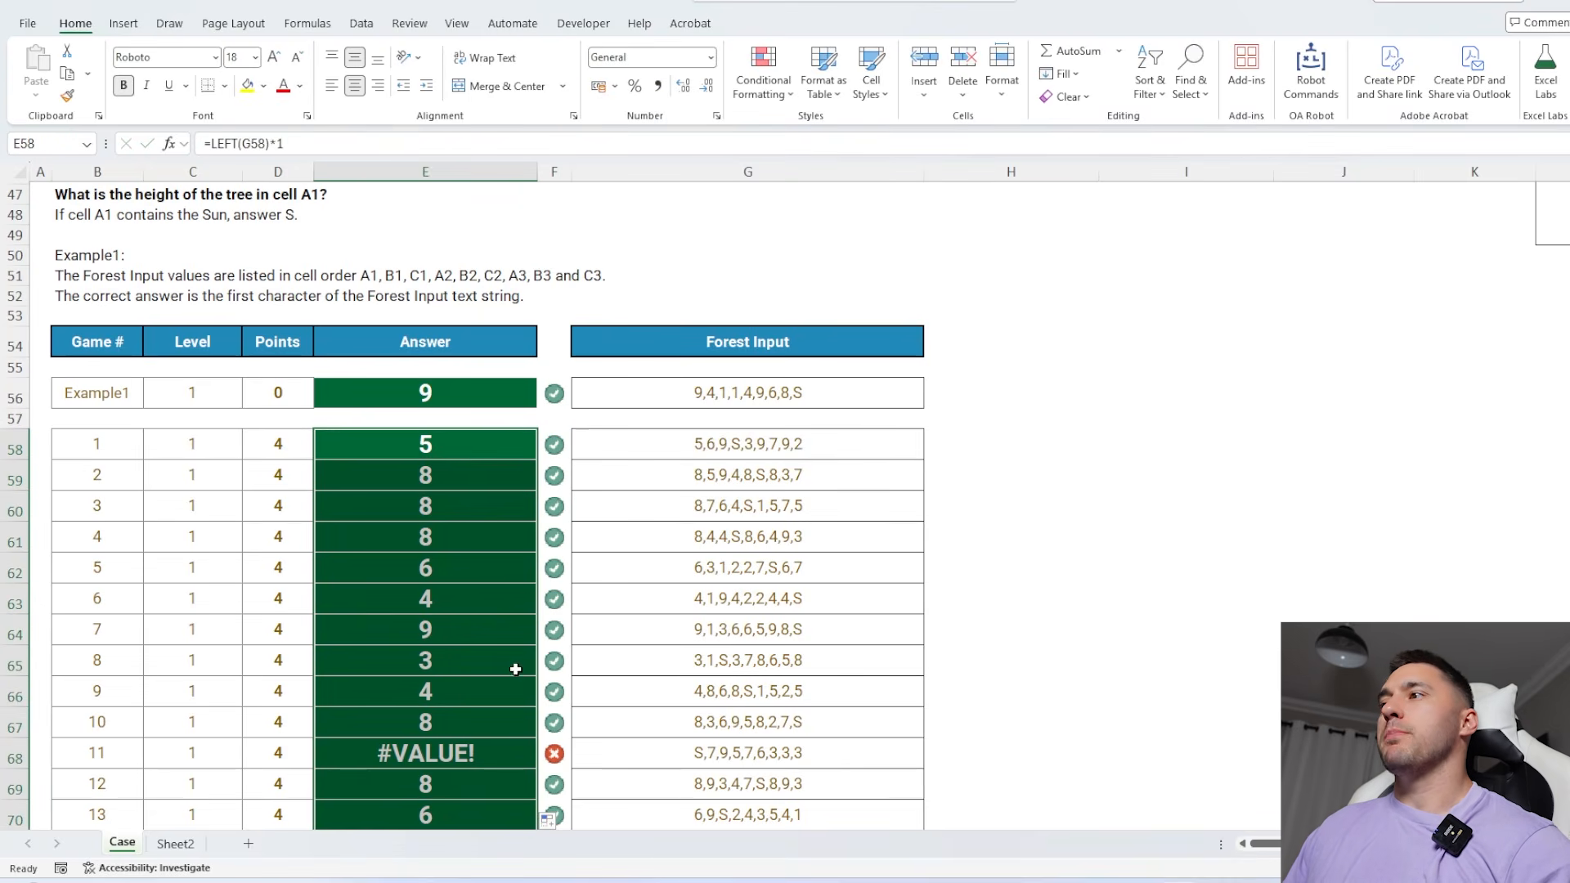
# Return S when the sun is in A1 by changing E58 to =IFERROR(LEFT(G58)*1,"S") and refill the Level 1 answers
pyautogui.click(704, 757)
pyautogui.click(442, 454)
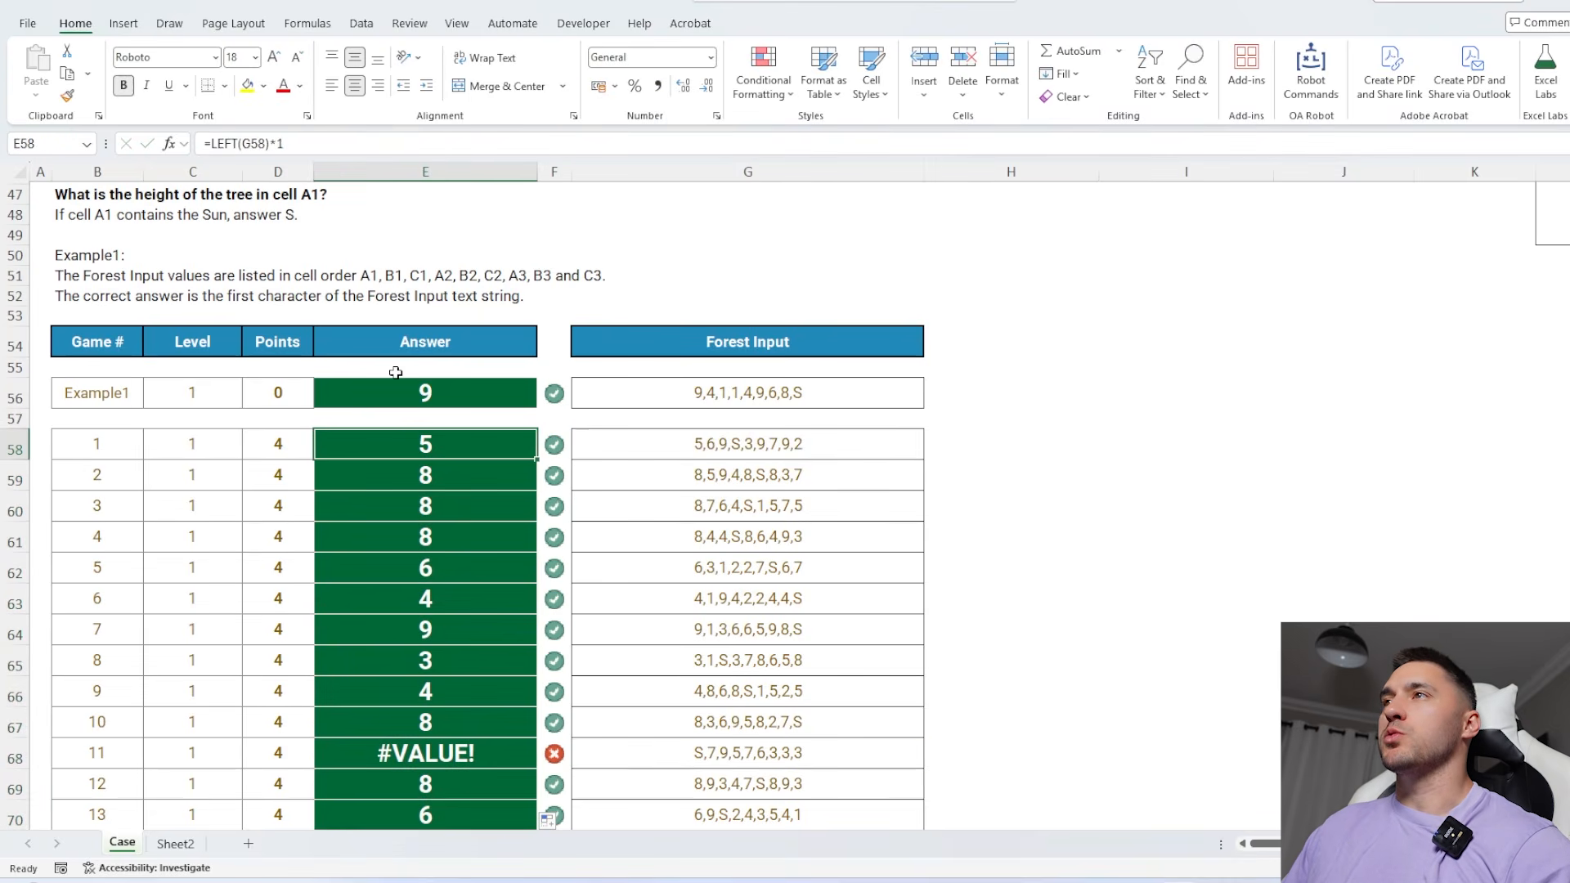
pyautogui.click(209, 144)
pyautogui.write('ife')
pyautogui.press('Tab')
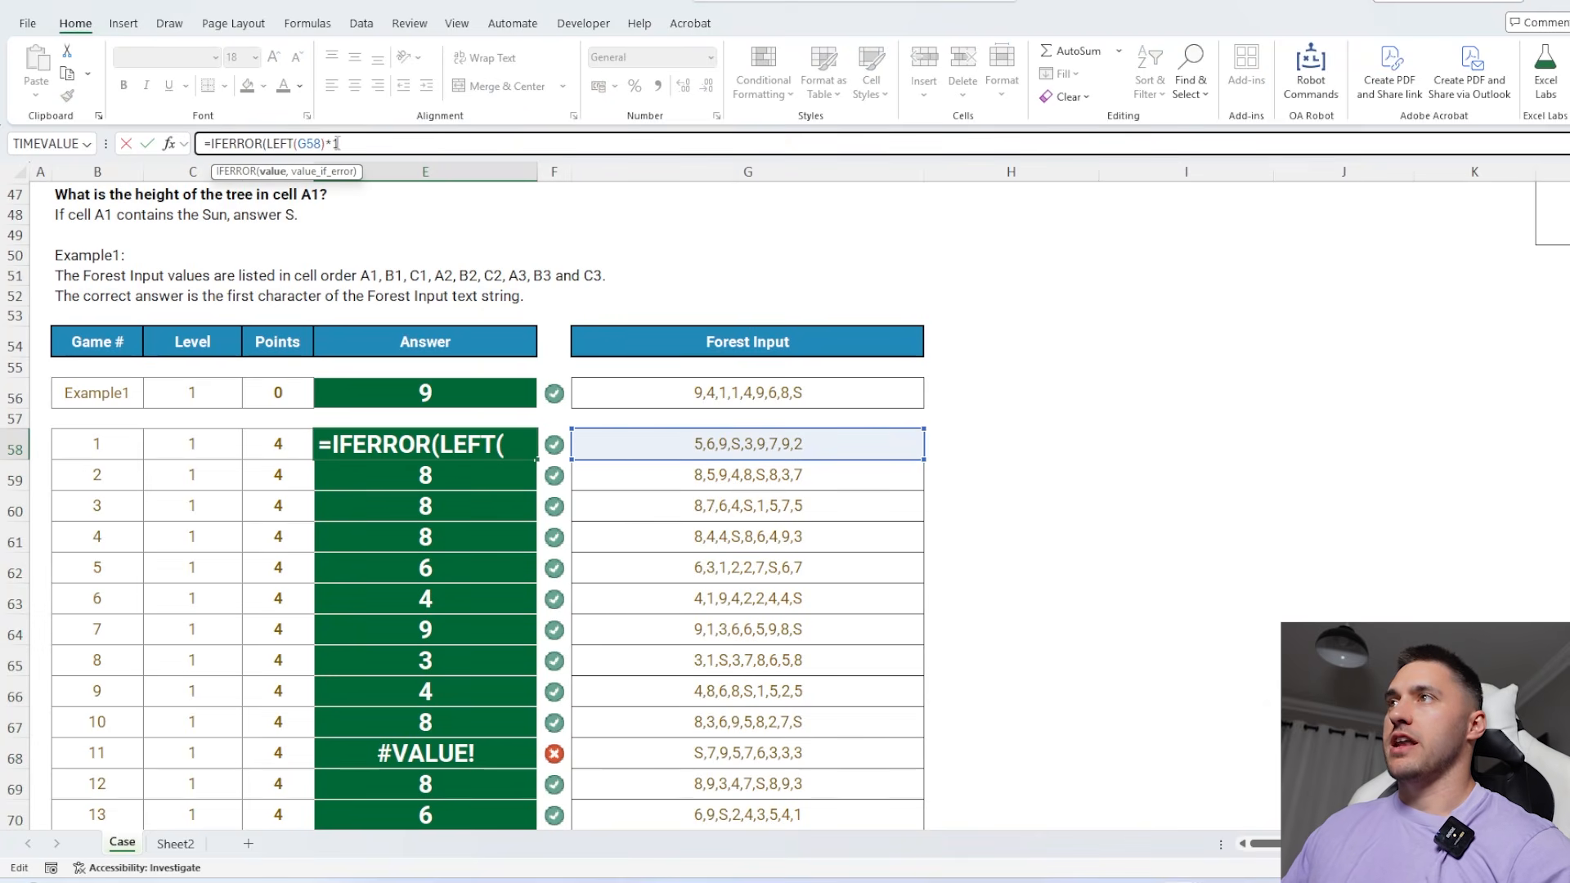
pyautogui.write(',"S")')
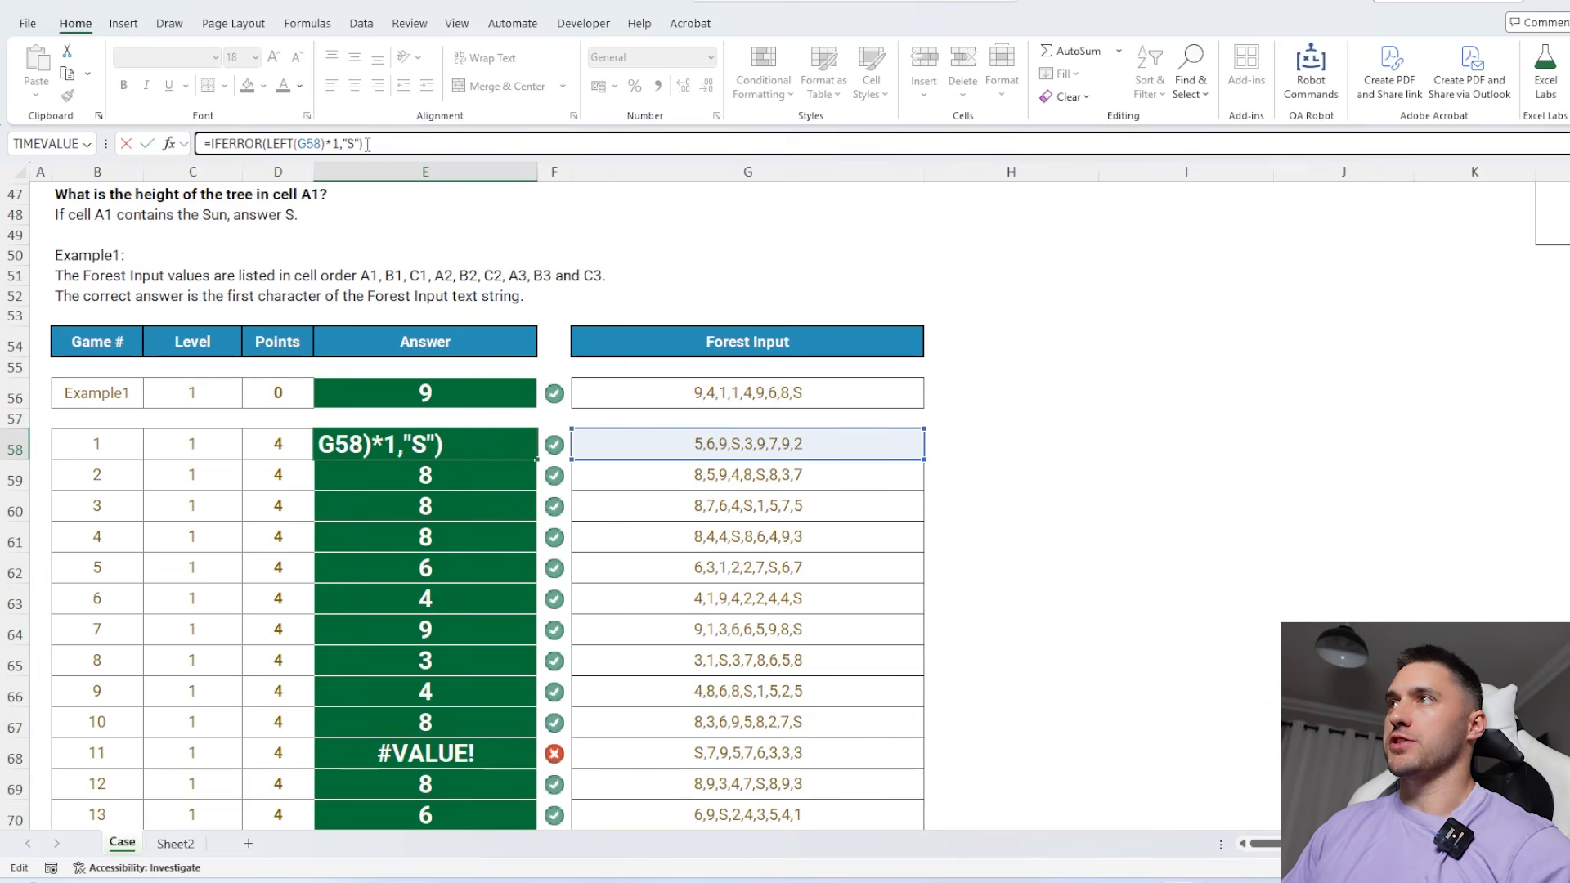
pyautogui.press('Return')
pyautogui.click(532, 445)
pyautogui.doubleClick(537, 459)
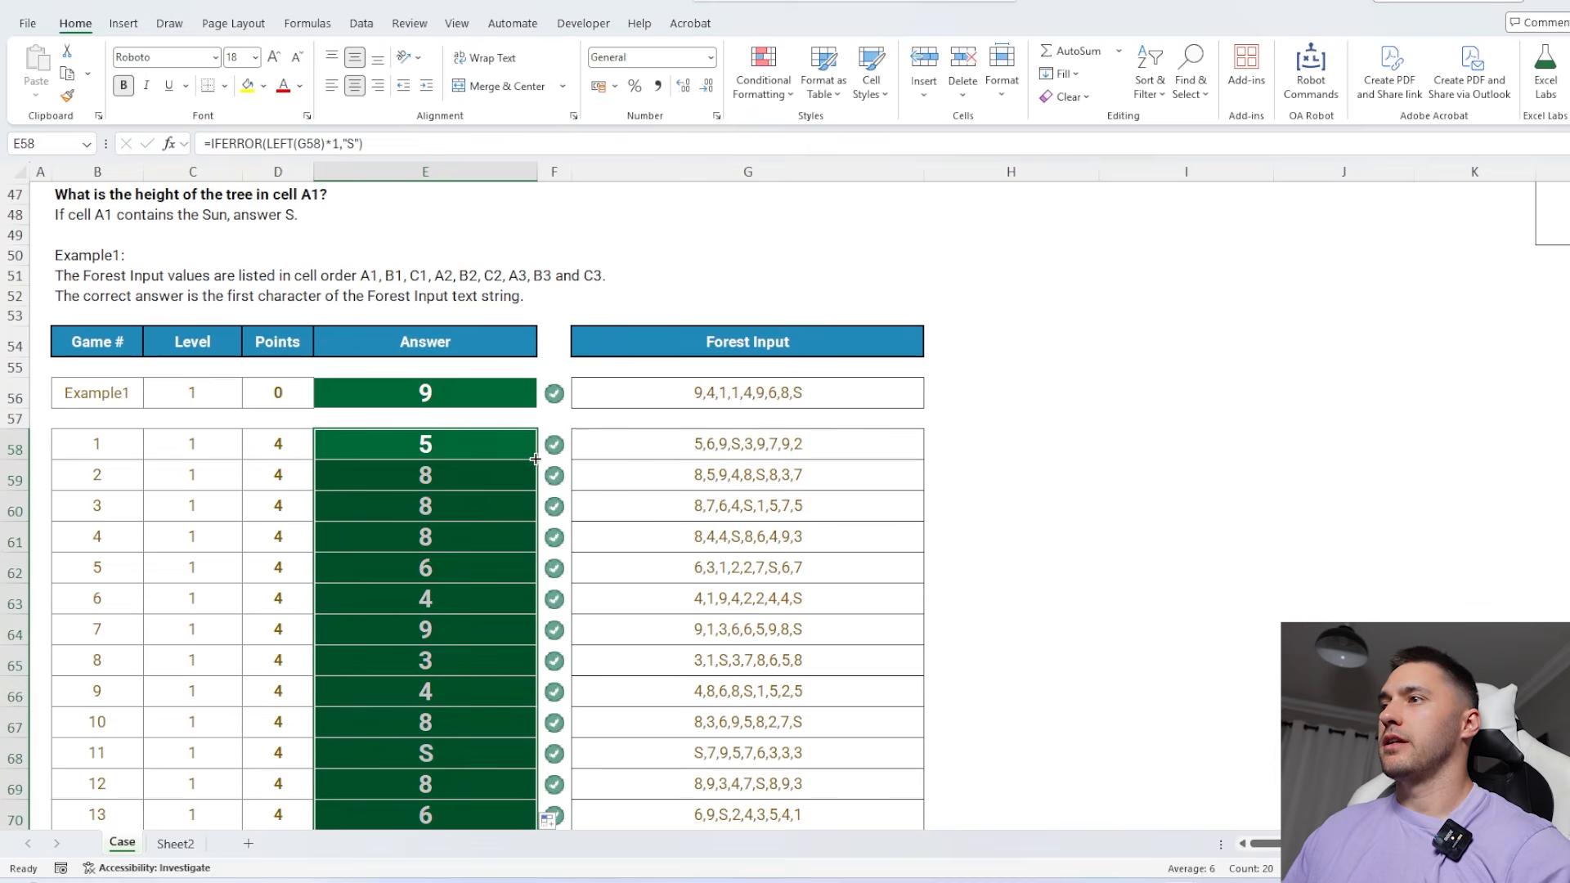
# Answer Level 2 game 21 with the sum of its tree heights by entering =SUM(ExtractNumbers(G95)) in E95
pyautogui.scroll(-11, 498, 515)
pyautogui.click(506, 496)
pyautogui.scroll(2, 506, 494)
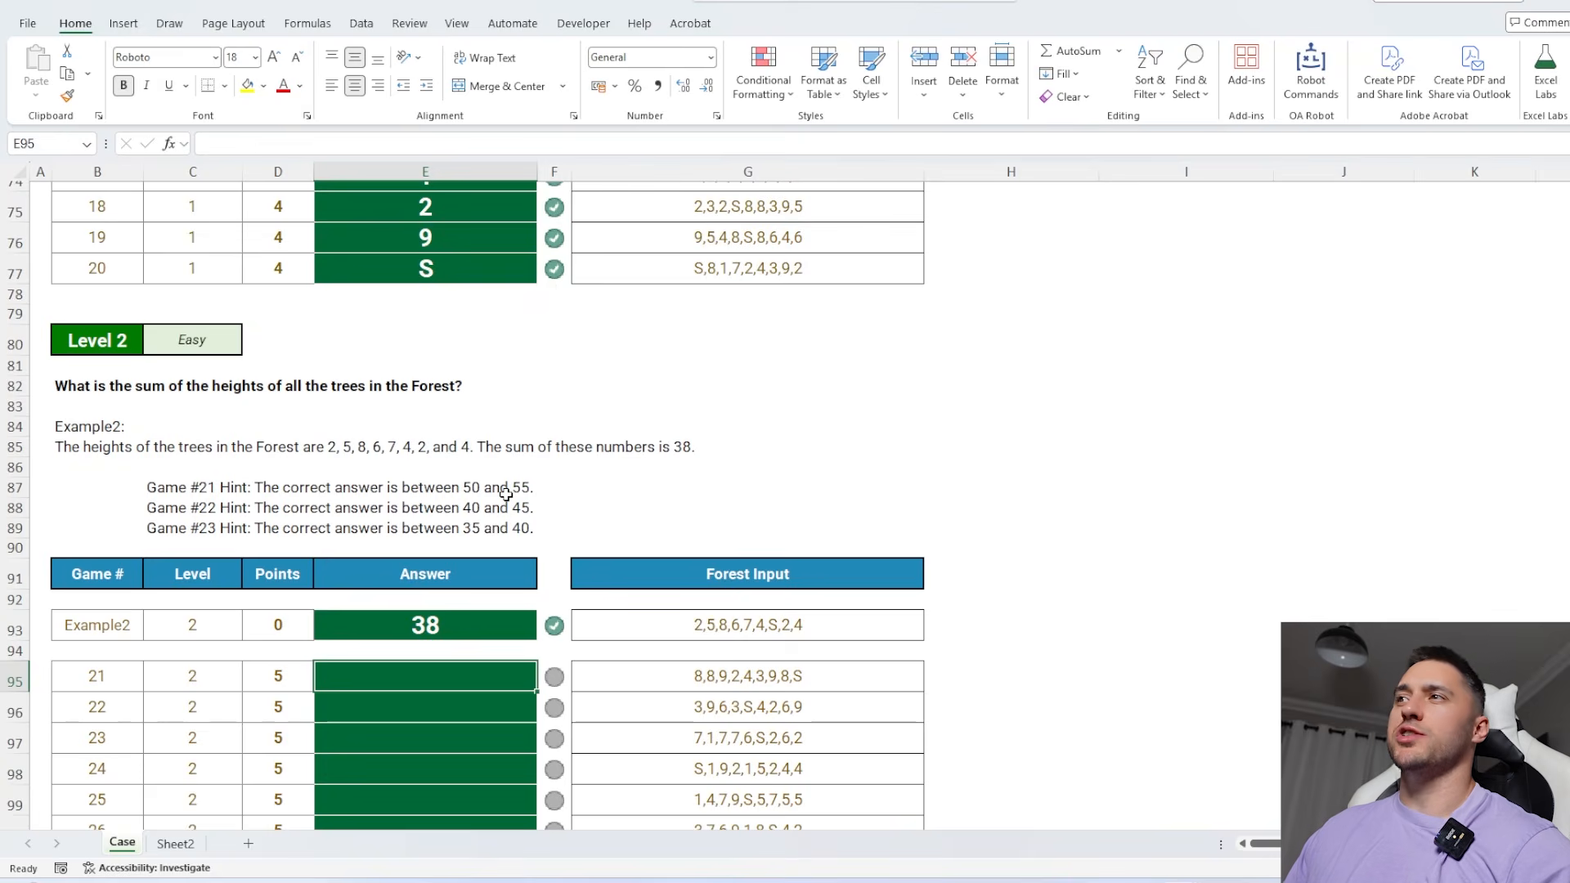
pyautogui.scroll(-3, 503, 495)
pyautogui.write('=SUM(extr')
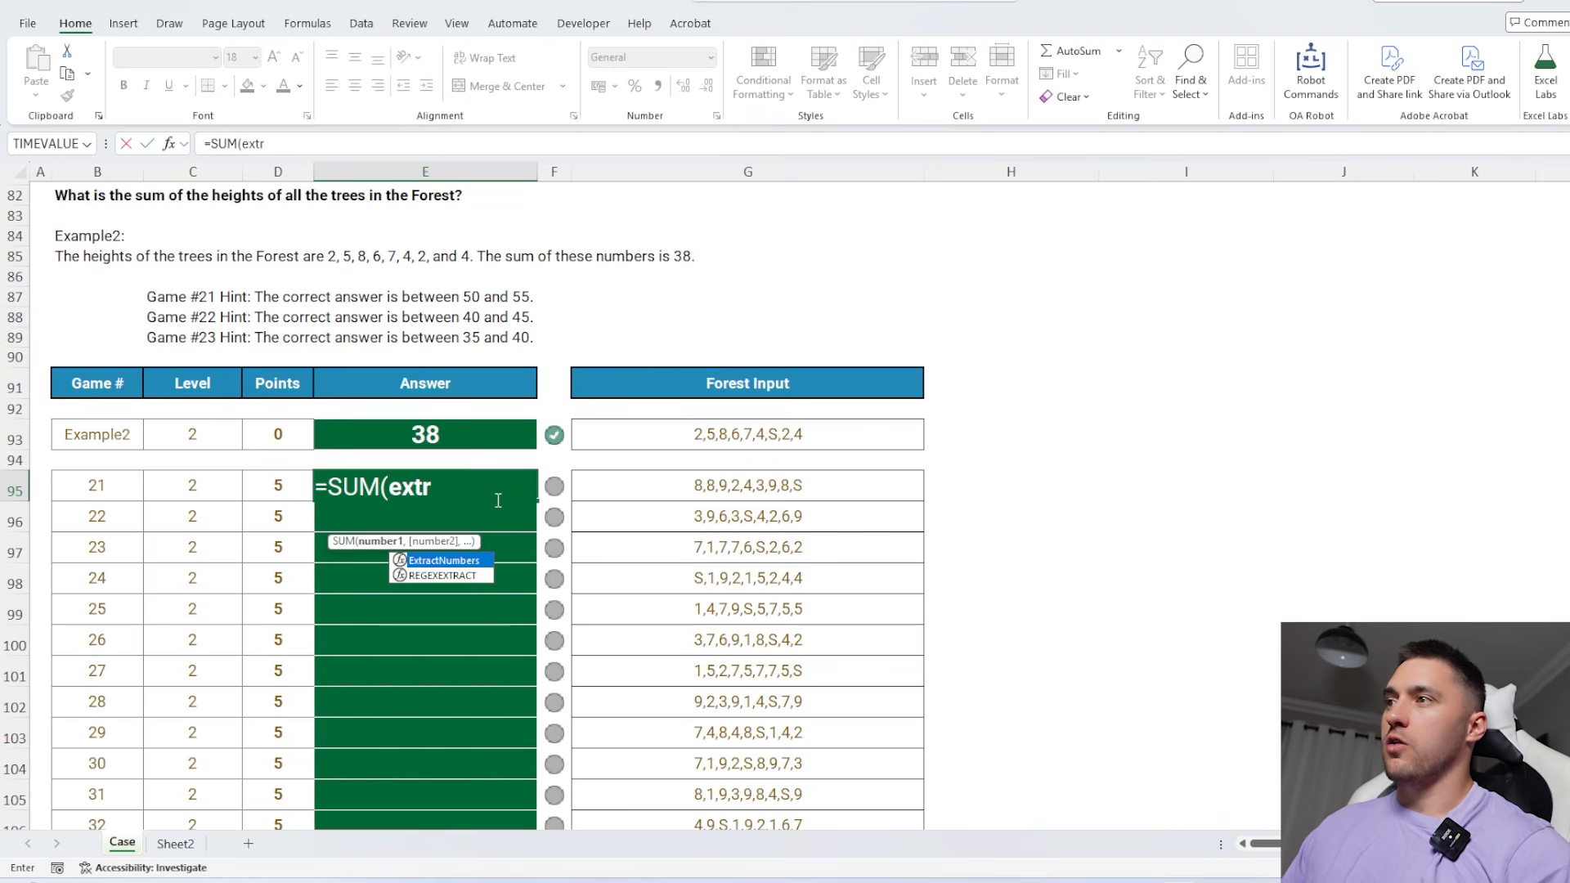
pyautogui.press('Tab')
pyautogui.click(623, 485)
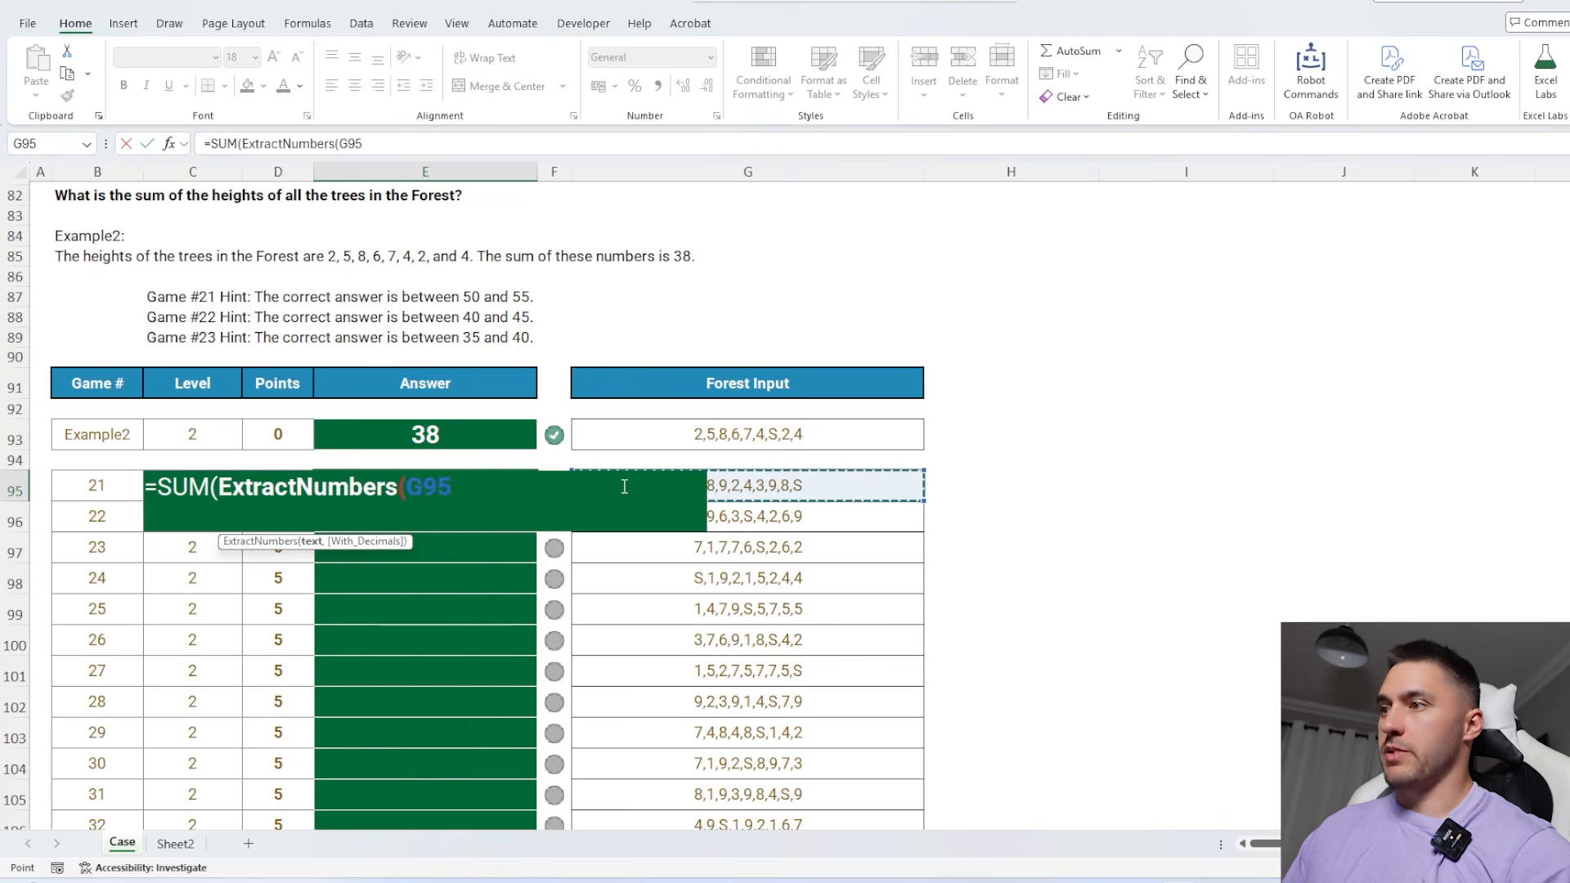
pyautogui.press('Return')
pyautogui.click(517, 488)
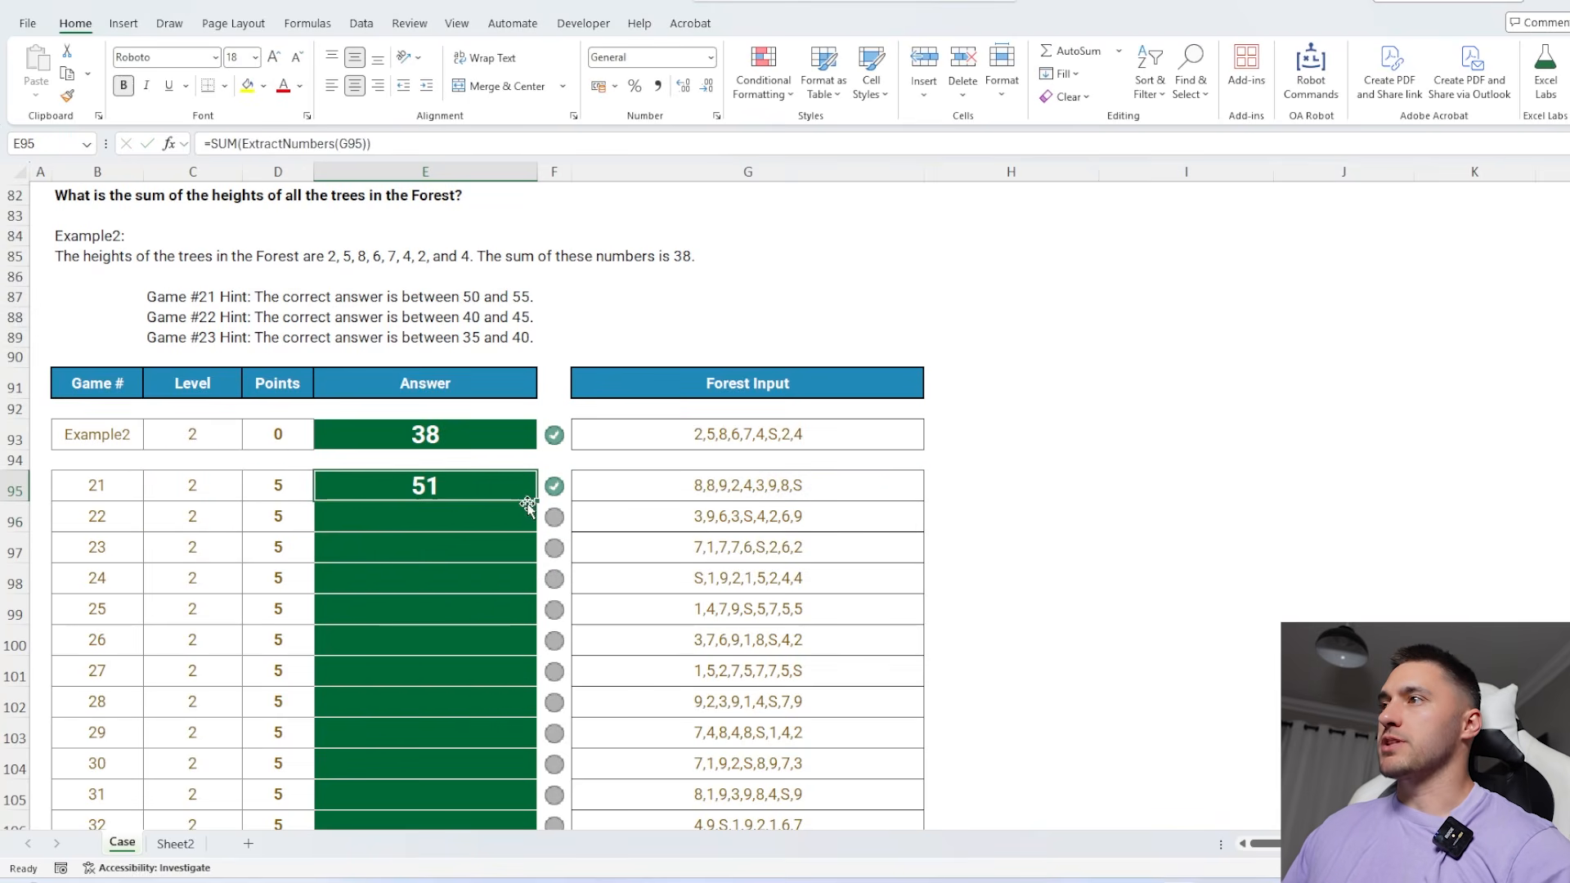
# Fill the tree-height sum formula from E95 down for all Level 2 games
pyautogui.doubleClick(537, 500)
pyautogui.scroll(-2, 537, 501)
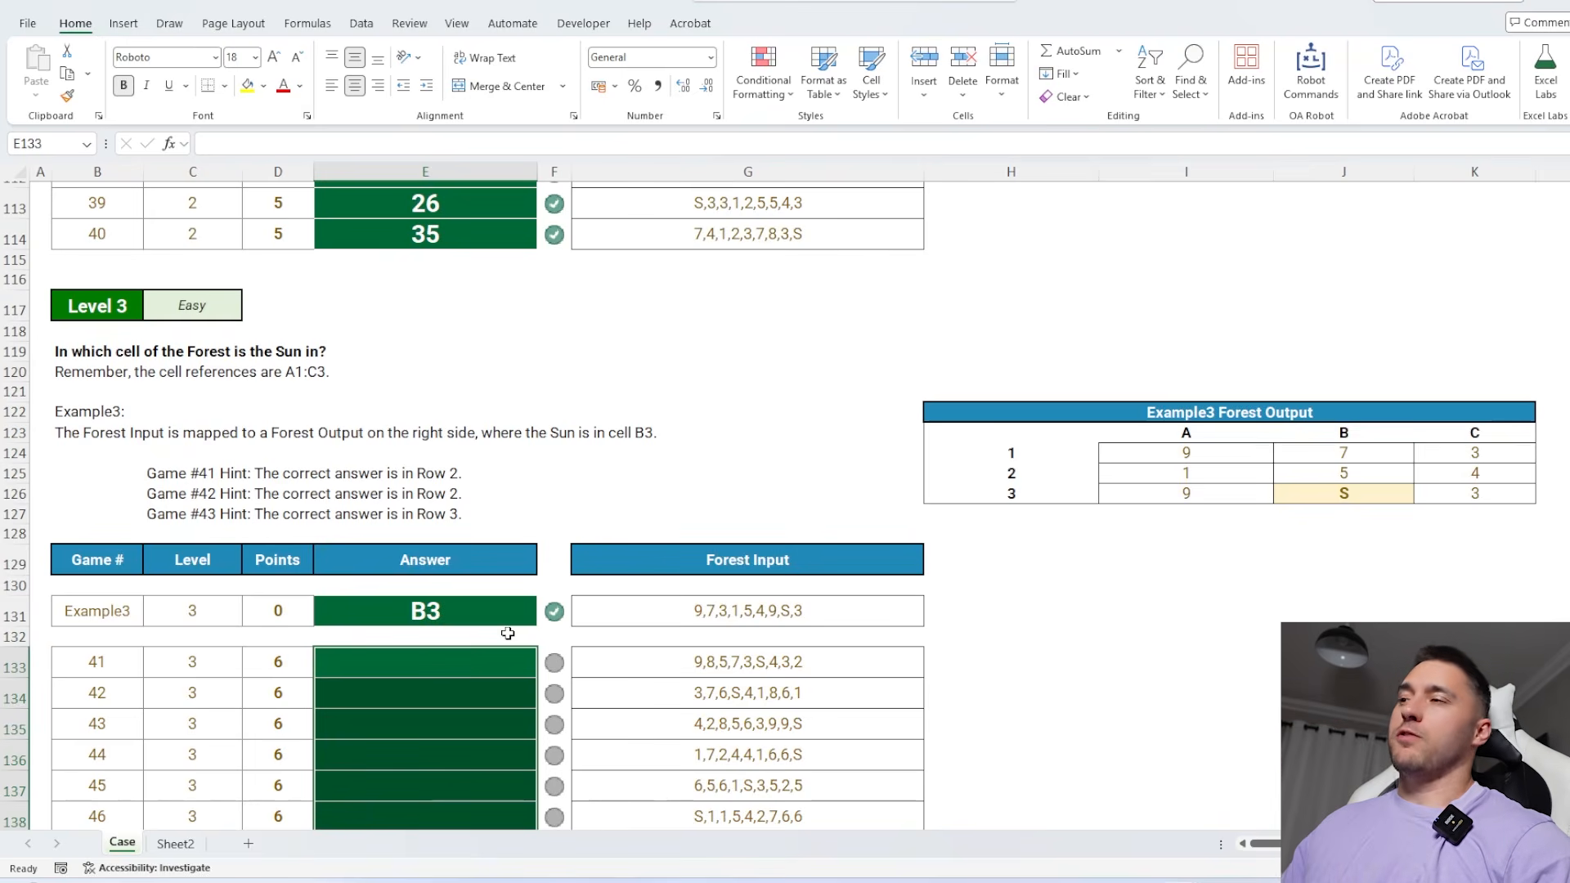
# Run the DataTable Setup macro with Level ID 3 to create a worksheet for the Level 3 games
pyautogui.scroll(-1, 508, 633)
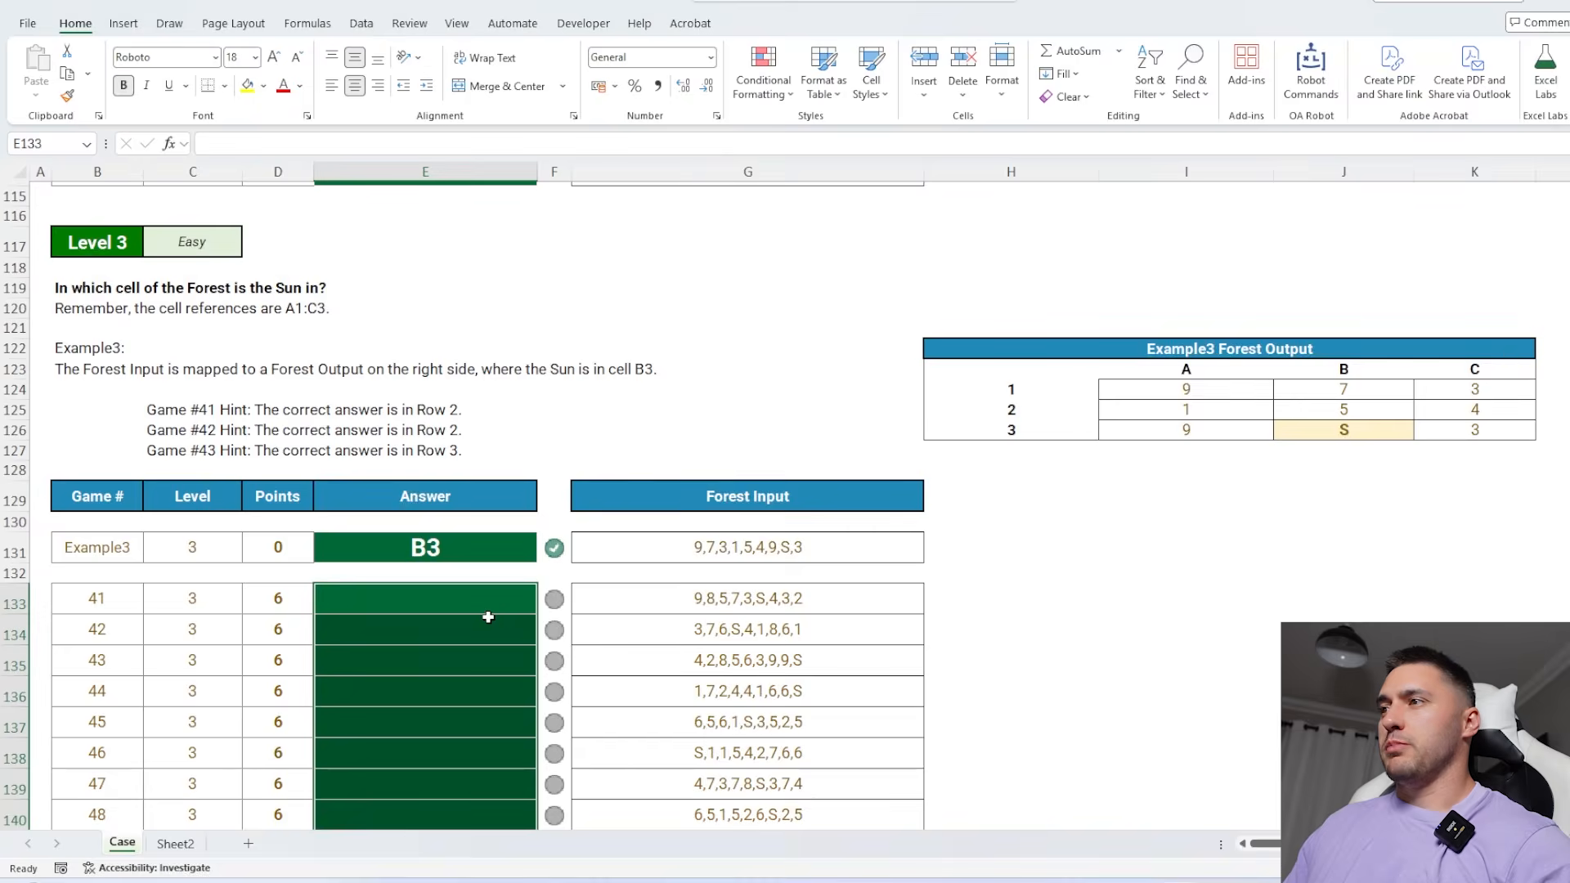
pyautogui.scroll(-1, 488, 618)
pyautogui.hotkey('ctrl', 'shift', 'd')
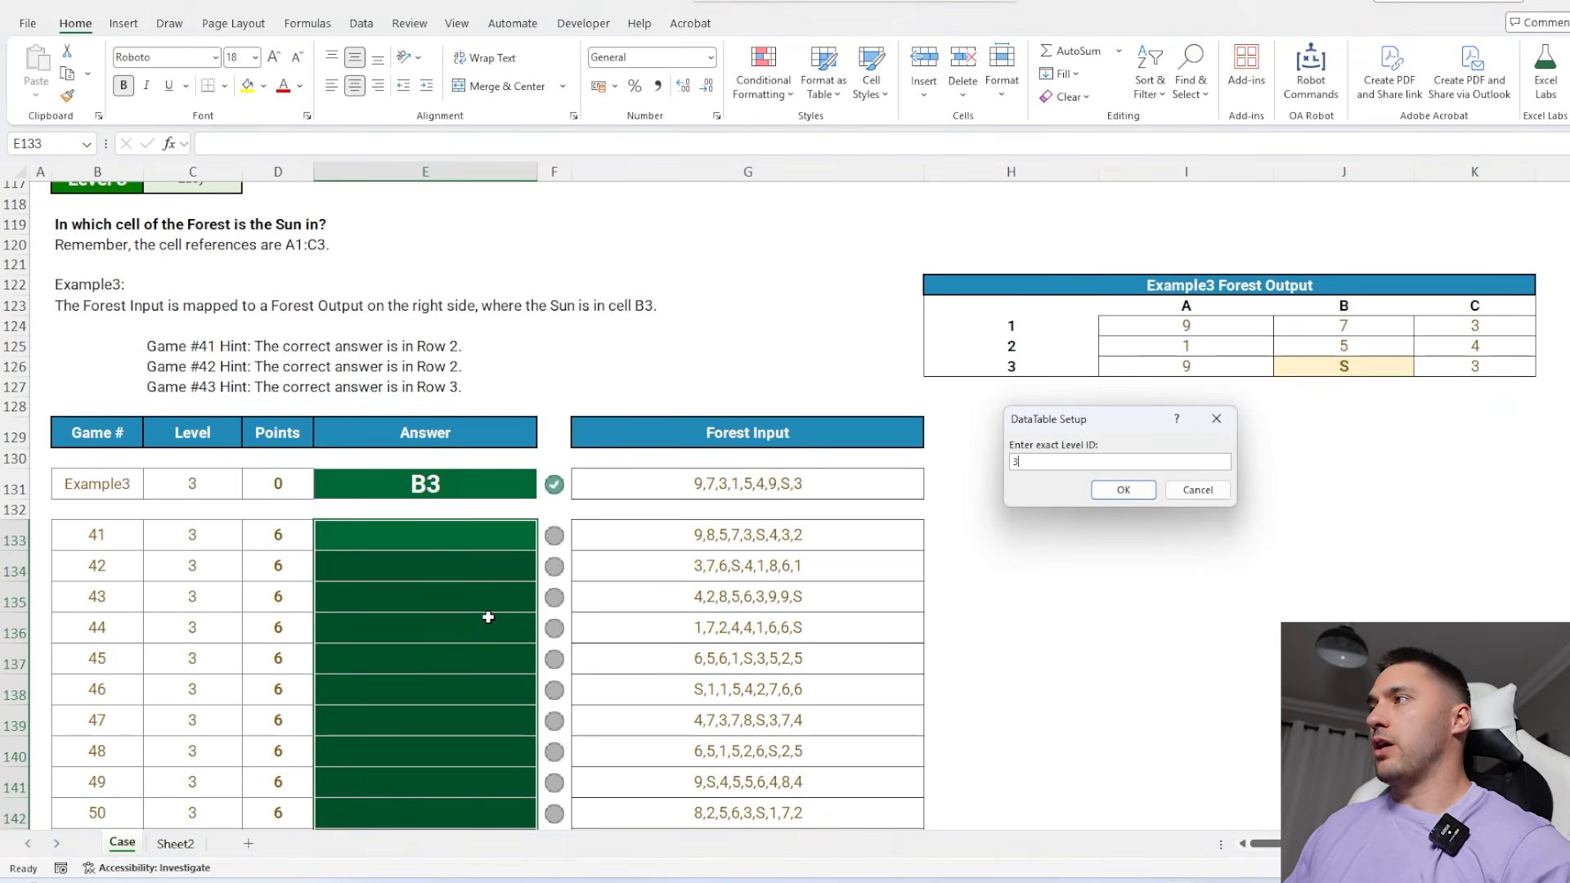
pyautogui.write('3')
pyautogui.press('Return')
# Split the Example3 forest input at the commas by entering =TEXTSPLIT(B1,",") in E5
pyautogui.click(289, 259)
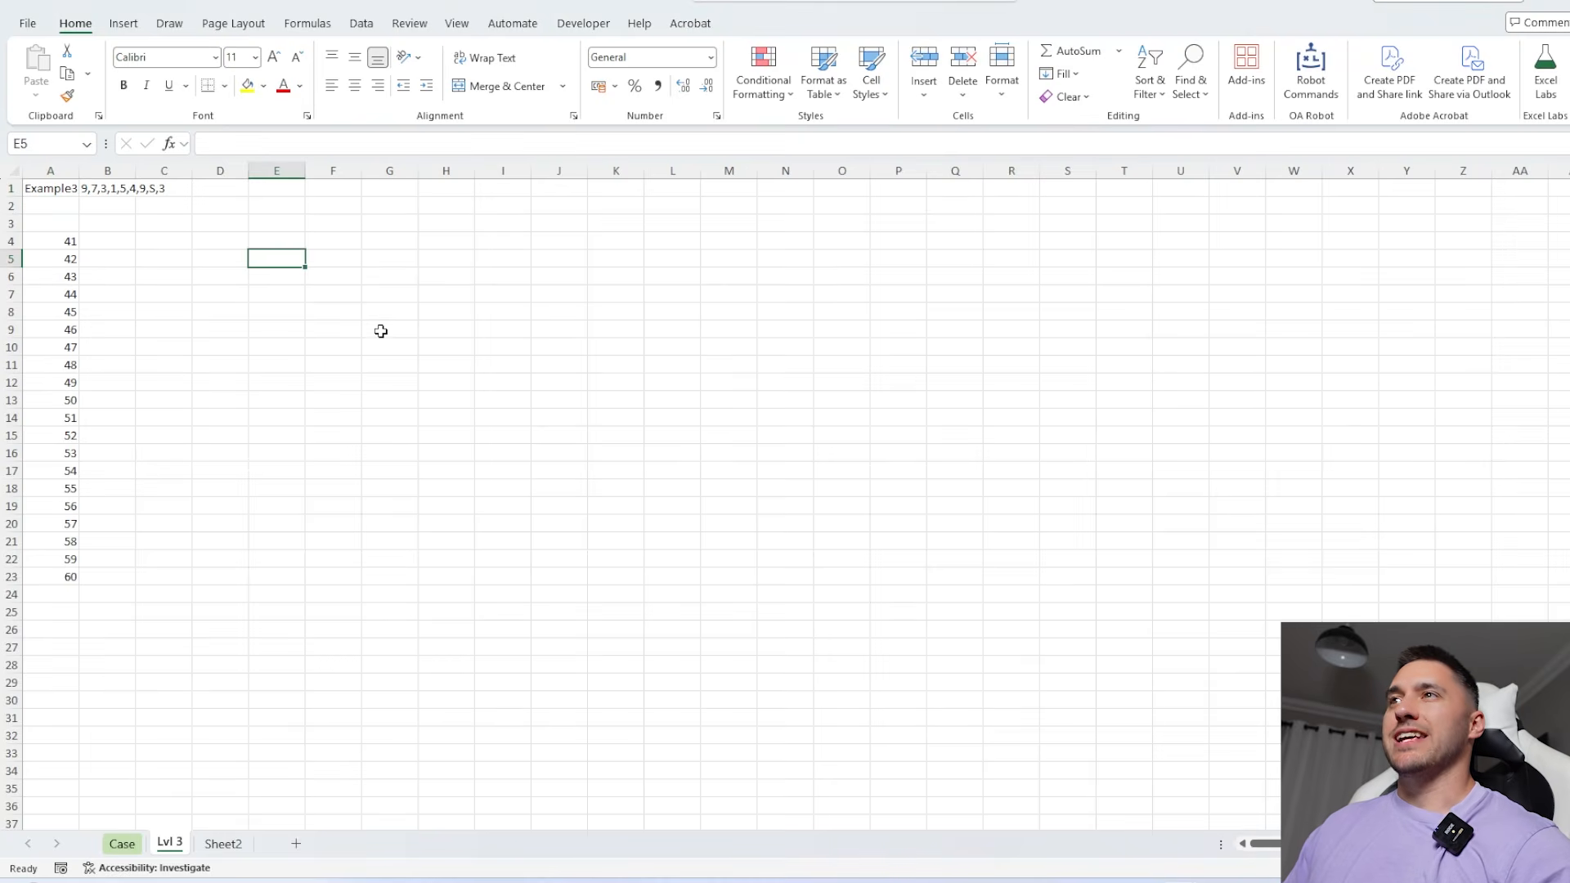
pyautogui.scroll(3, 379, 332)
pyautogui.write('=texts')
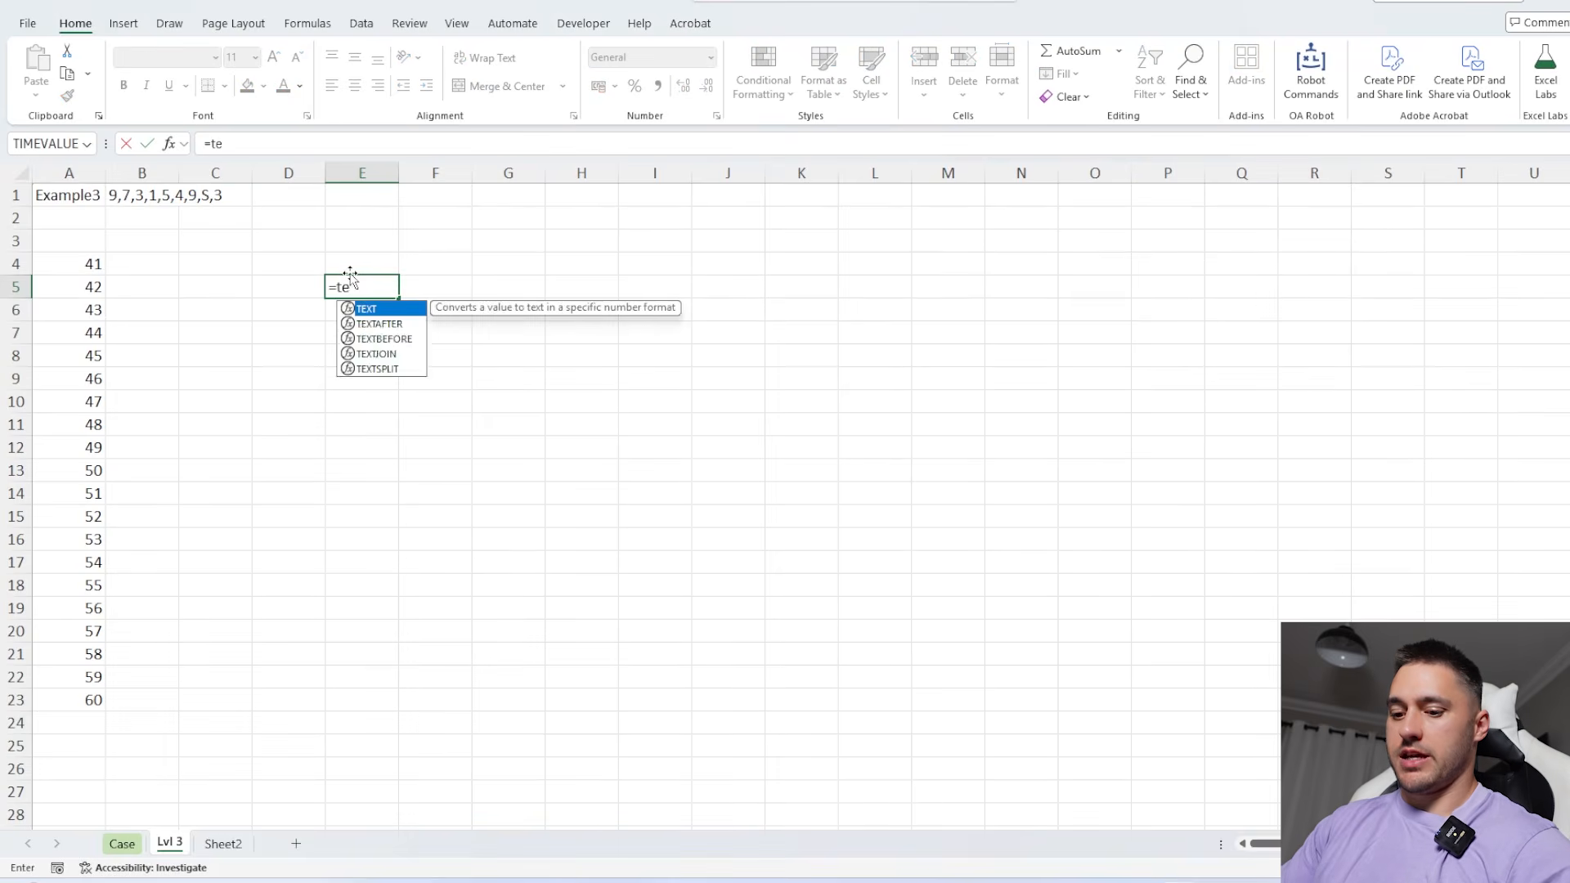
pyautogui.press('Tab')
pyautogui.click(136, 196)
pyautogui.write(',",")')
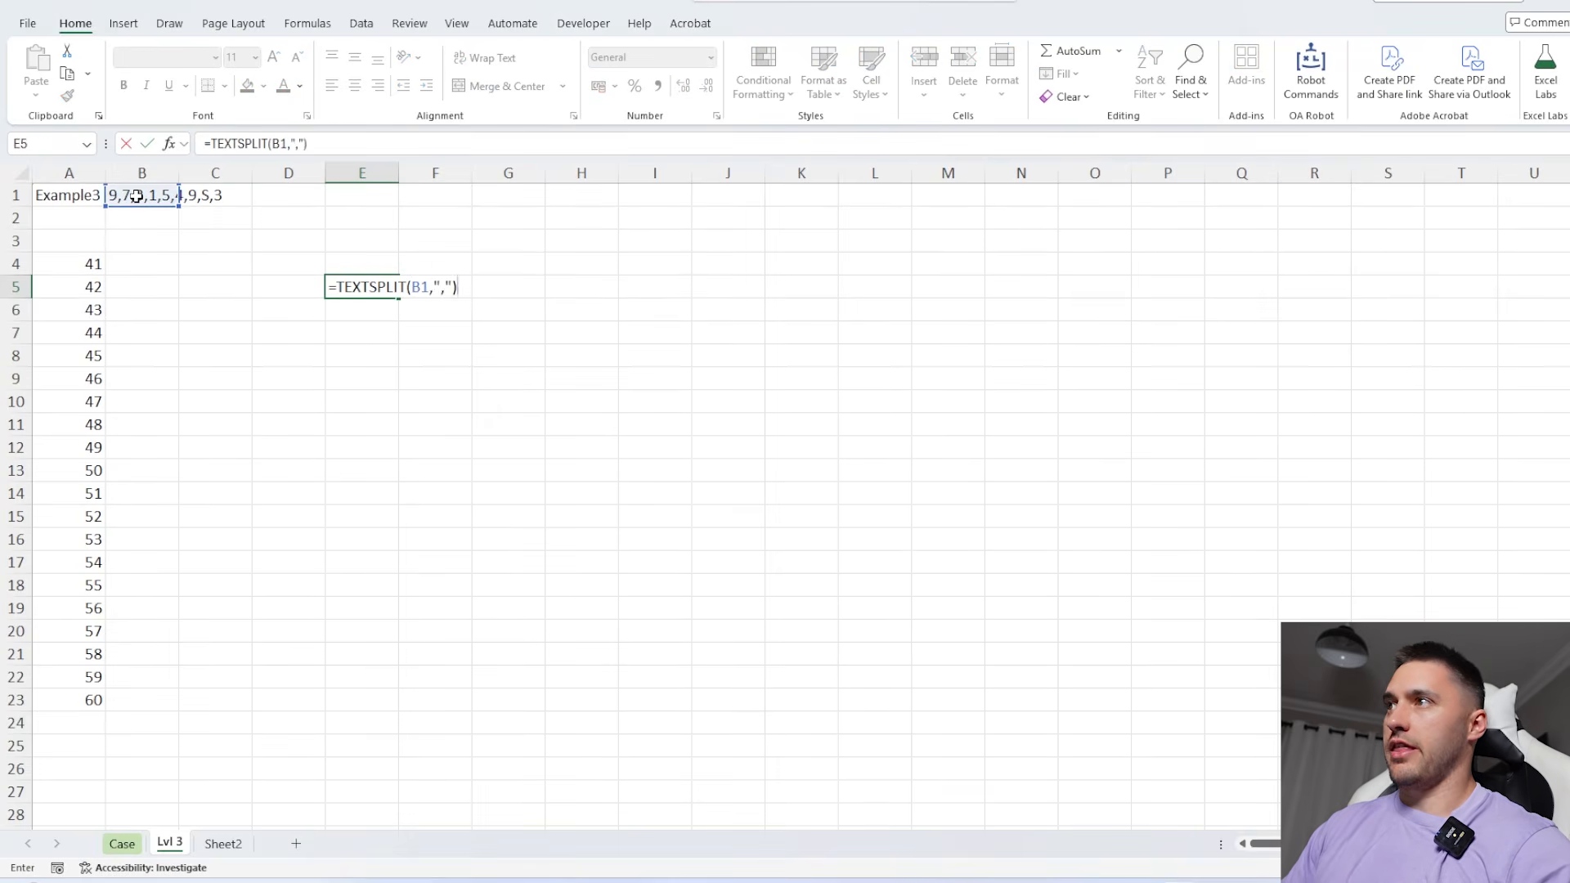
pyautogui.press('Up')
pyautogui.click(364, 284)
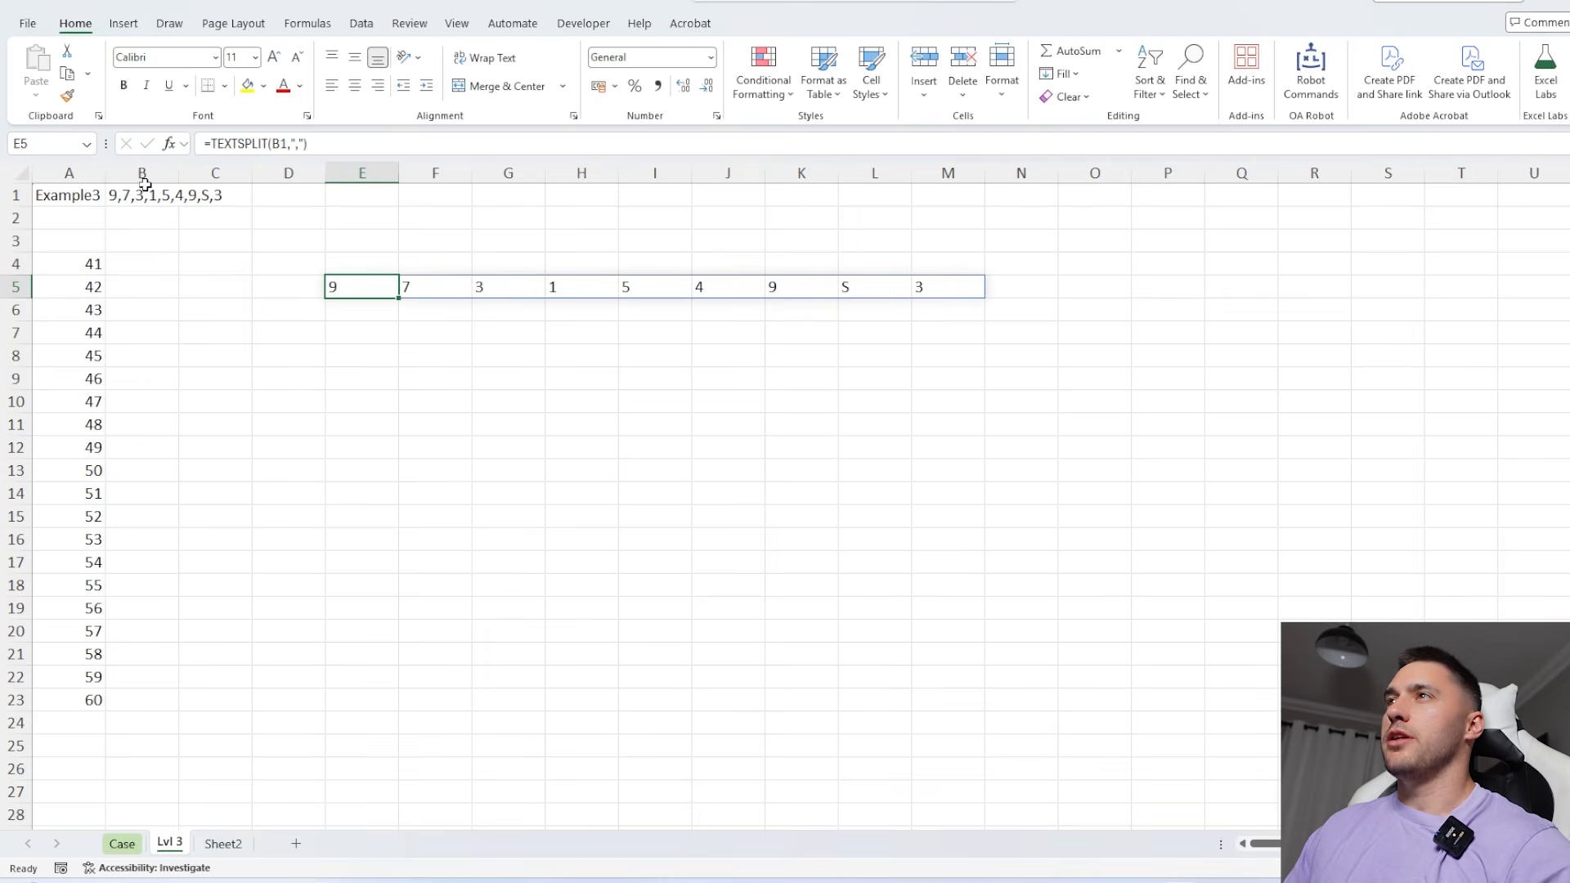
# Arrange the split values as a 3-by-3 forest by changing E5 to =WRAPROWS(TEXTSPLIT(B1,","),3)
pyautogui.click(210, 145)
pyautogui.write('wrap')
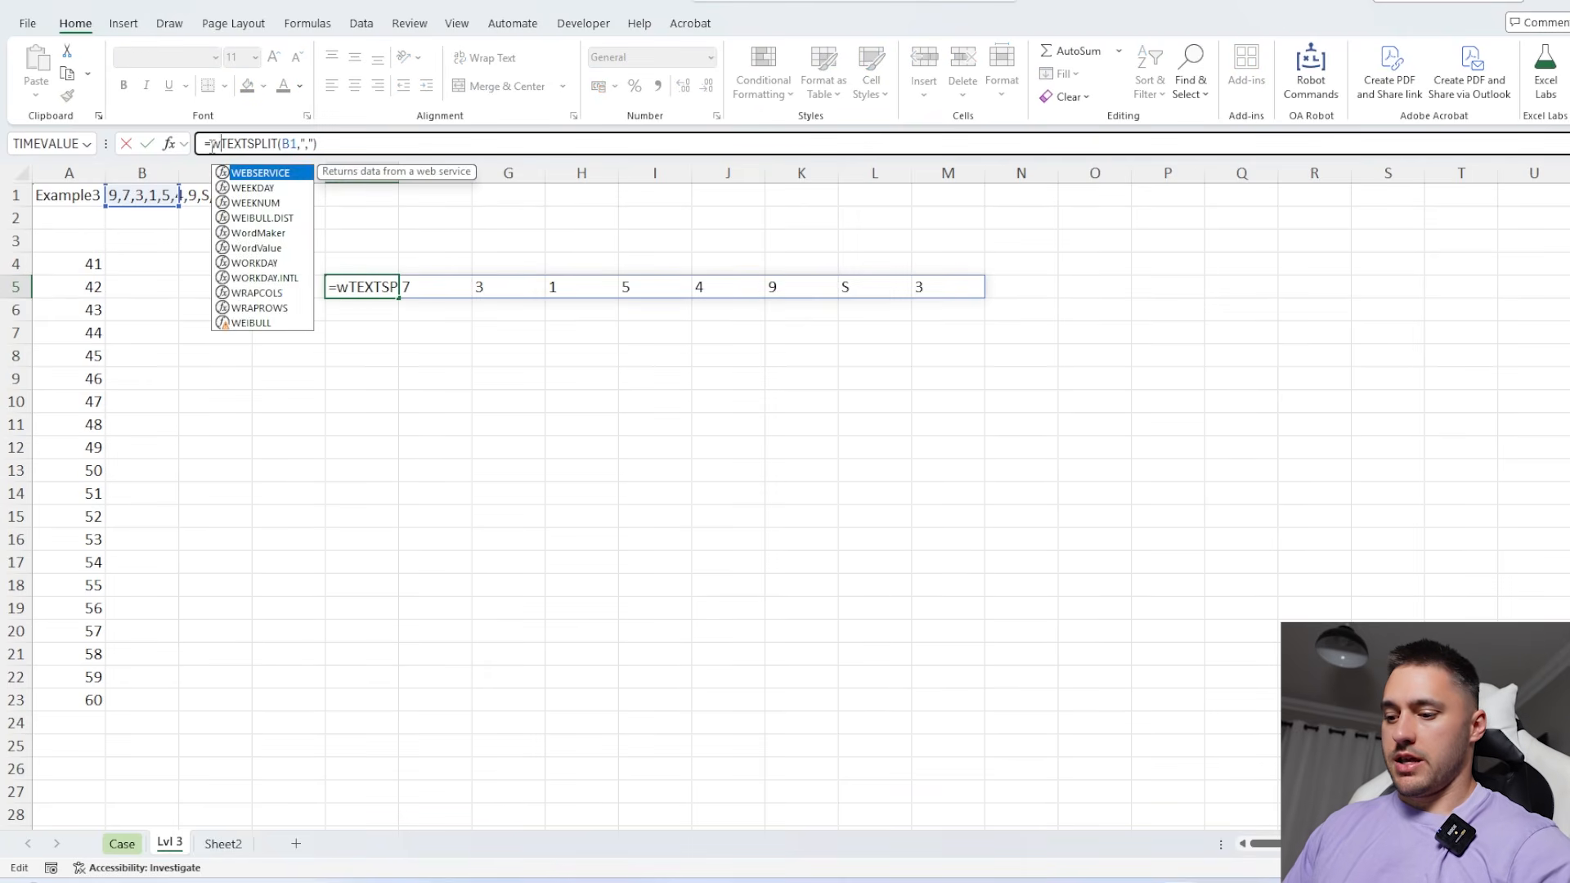
pyautogui.press('Down')
pyautogui.press('Tab')
pyautogui.click(457, 139)
pyautogui.write(',')
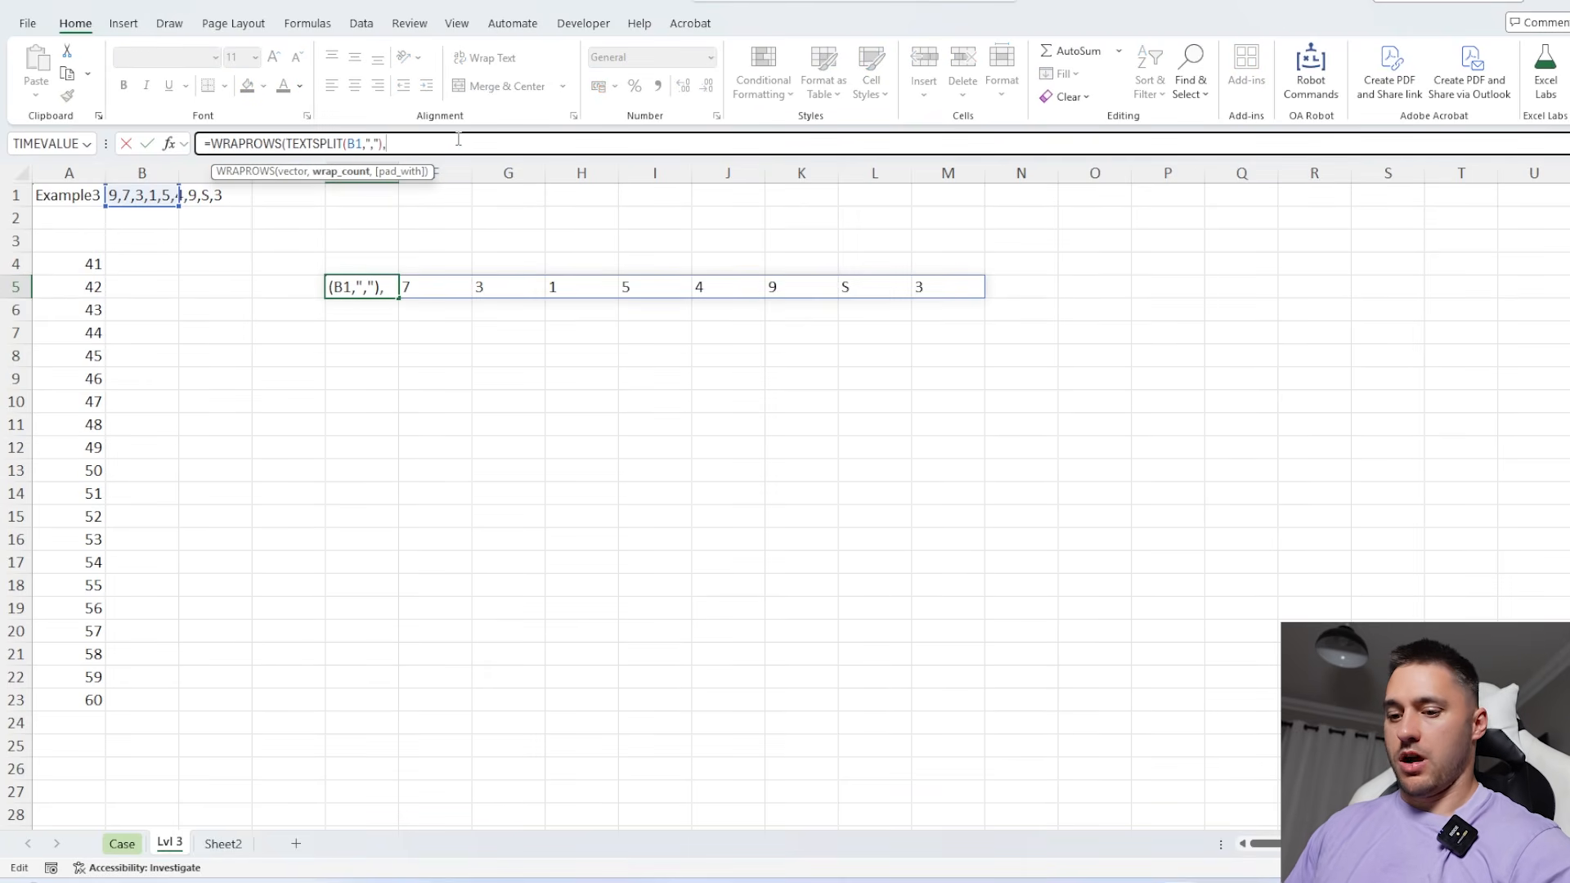
pyautogui.write('3')
pyautogui.press('Return')
pyautogui.click(350, 282)
pyautogui.moveTo(351, 282); pyautogui.dragTo(488, 320)
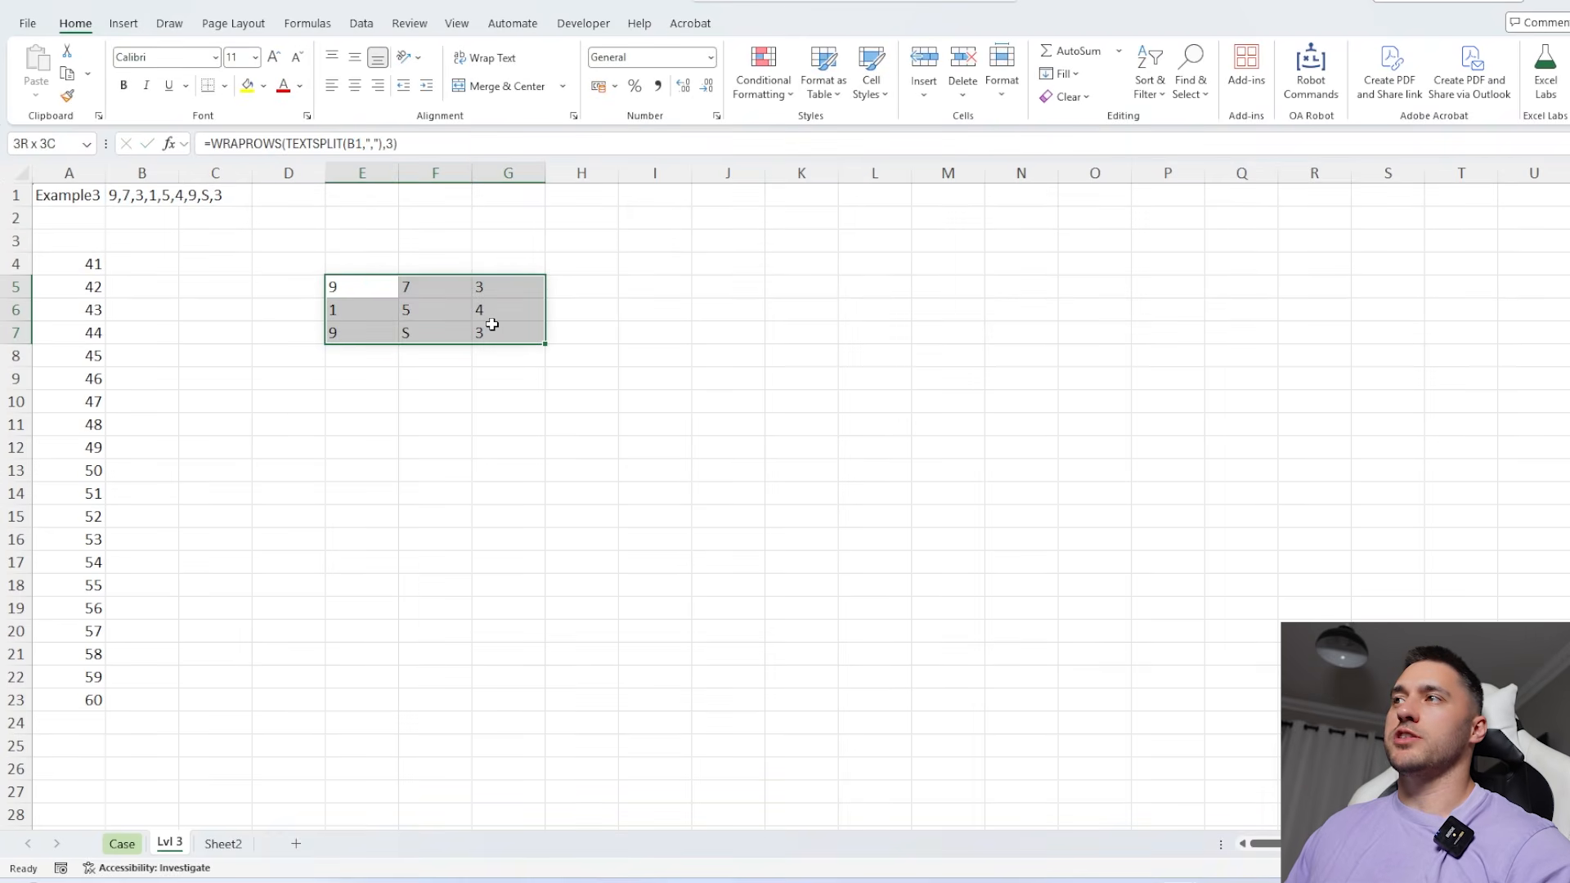
pyautogui.click(349, 286)
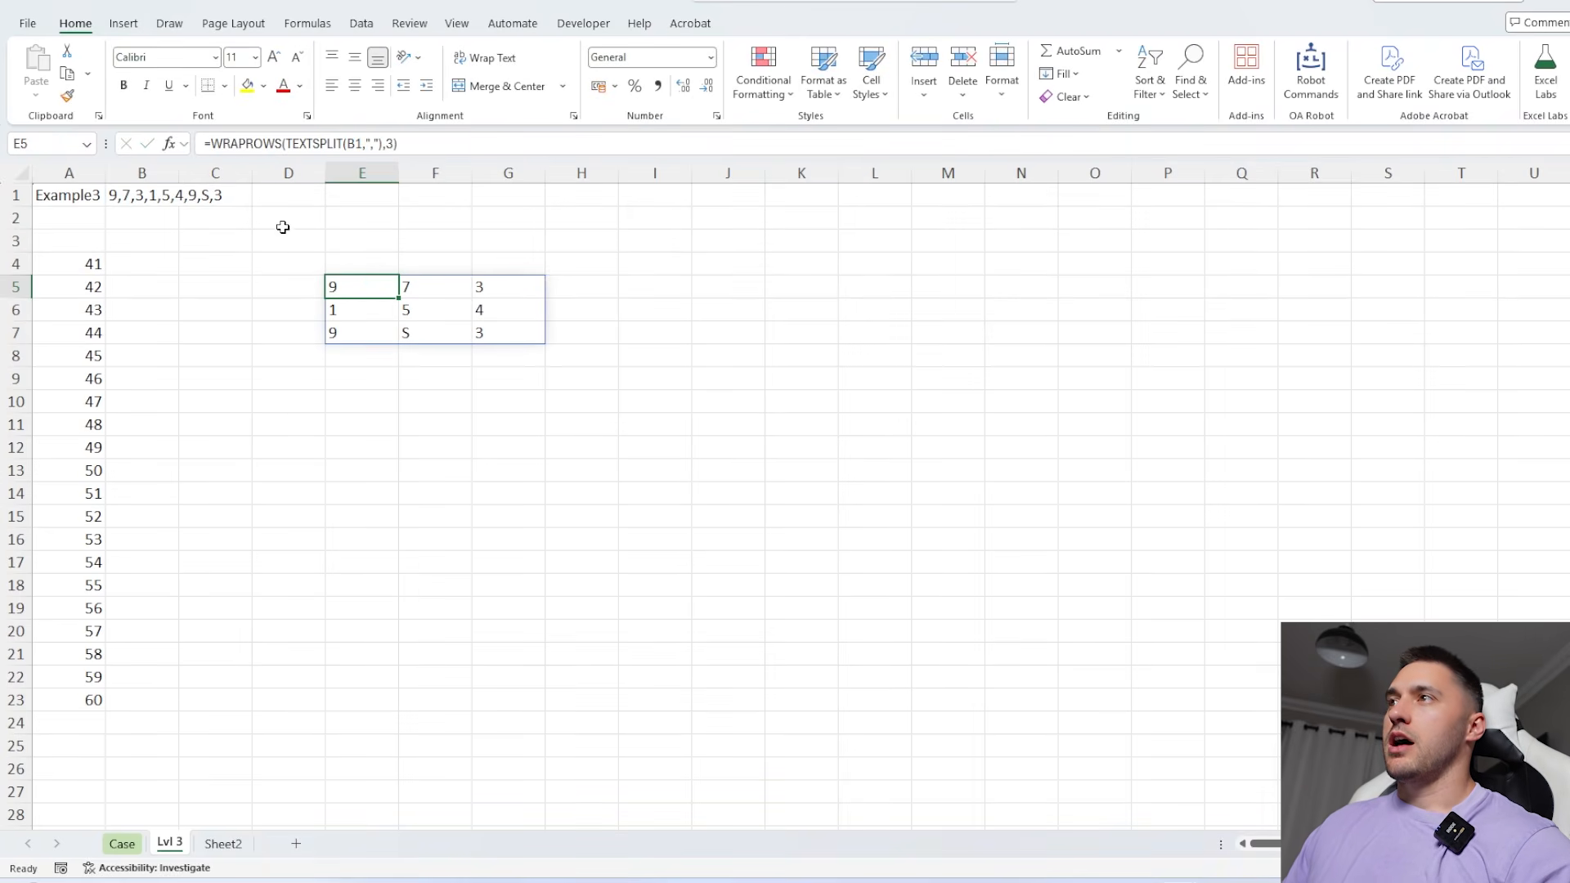
pyautogui.moveTo(347, 286); pyautogui.dragTo(501, 336)
# Convert the forest's digits to numbers by changing E5 to =LET(a,WRAPROWS(TEXTSPLIT(B1,","),3),IFERROR(a*1,a))
pyautogui.click(352, 286)
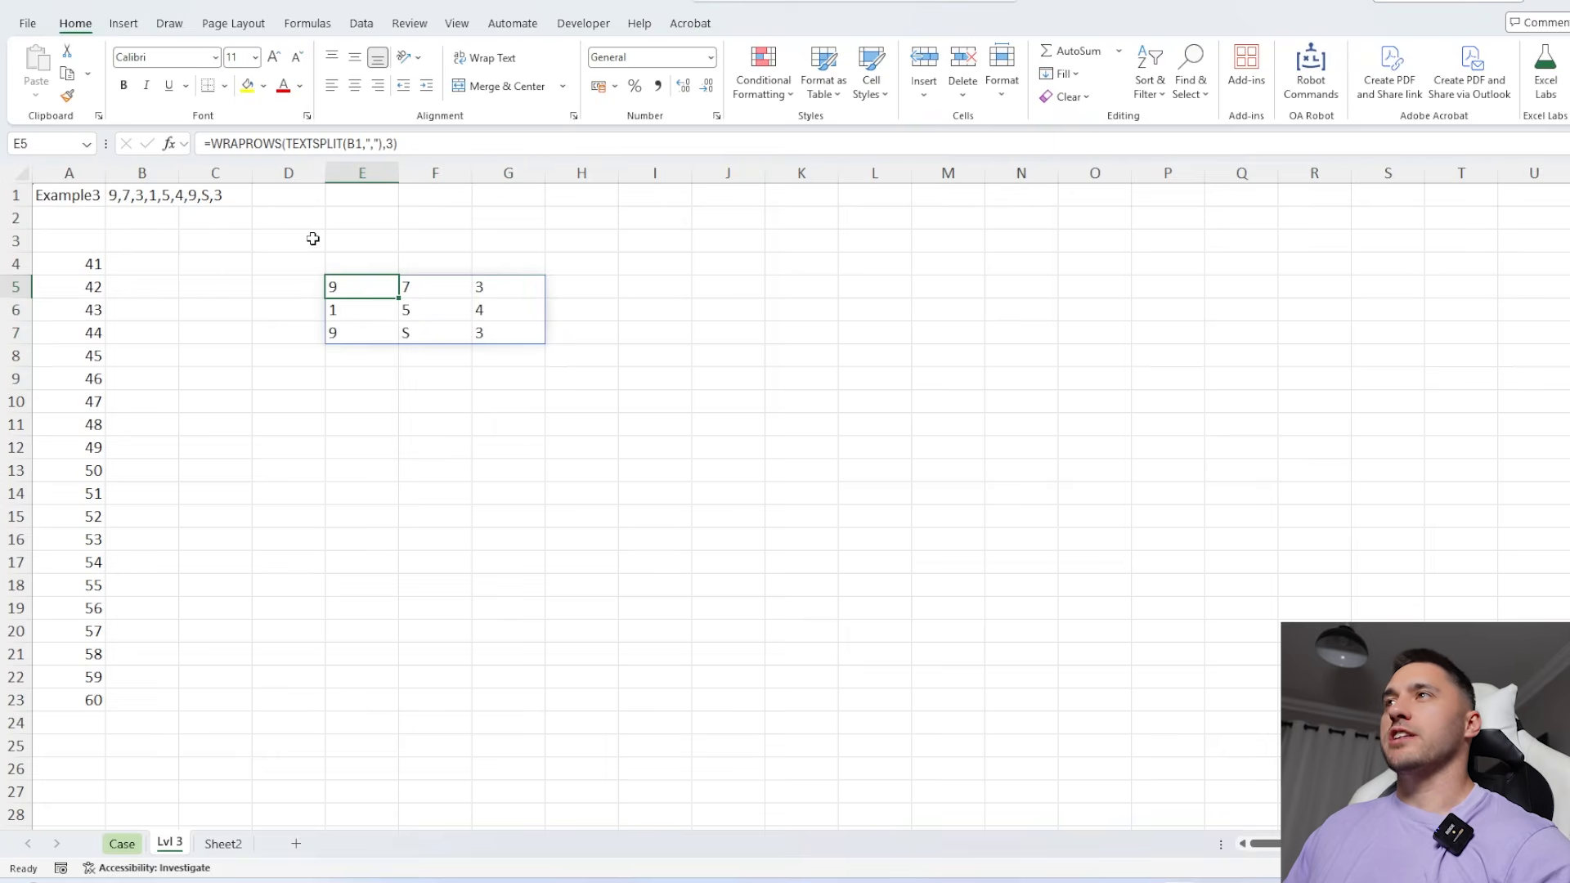
pyautogui.click(210, 143)
pyautogui.write('LET(a,')
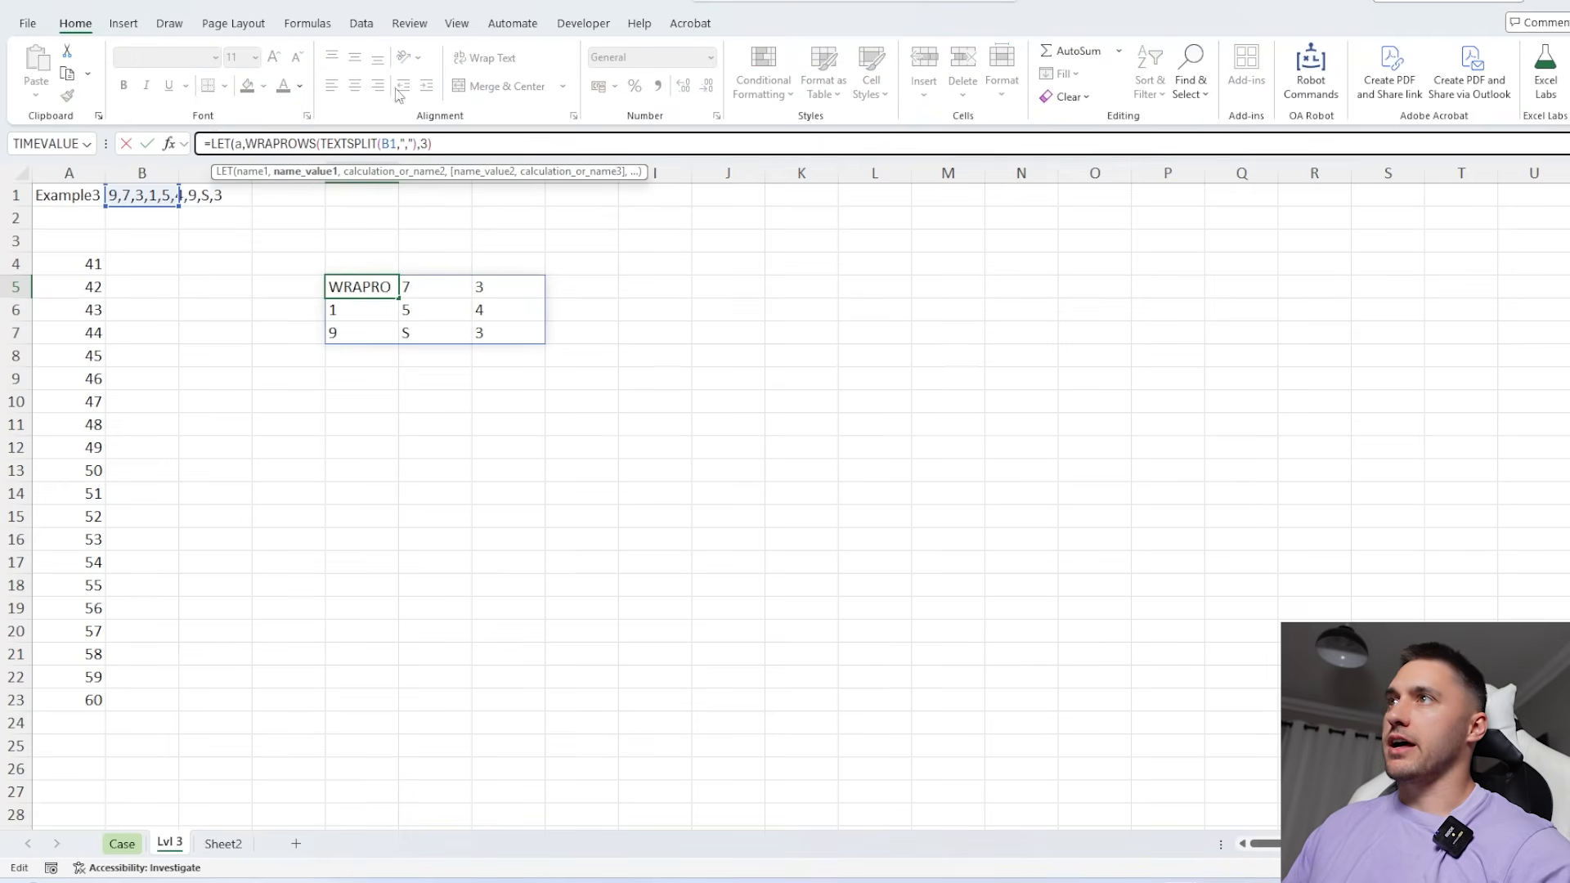
pyautogui.click(551, 148)
pyautogui.write(',IFERROR(a*')
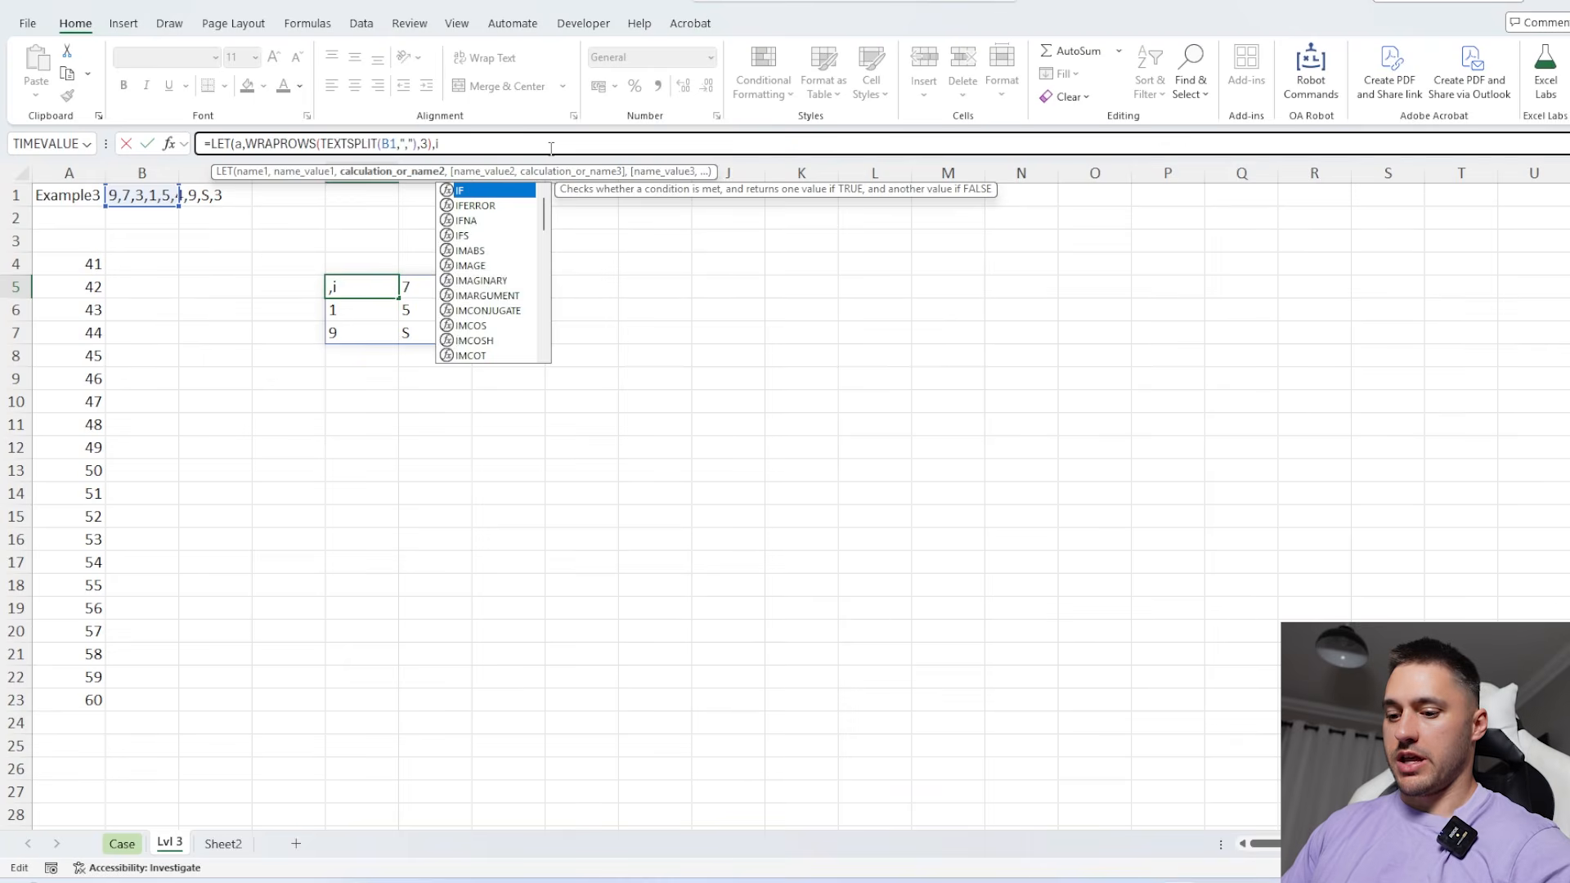
pyautogui.write('1')
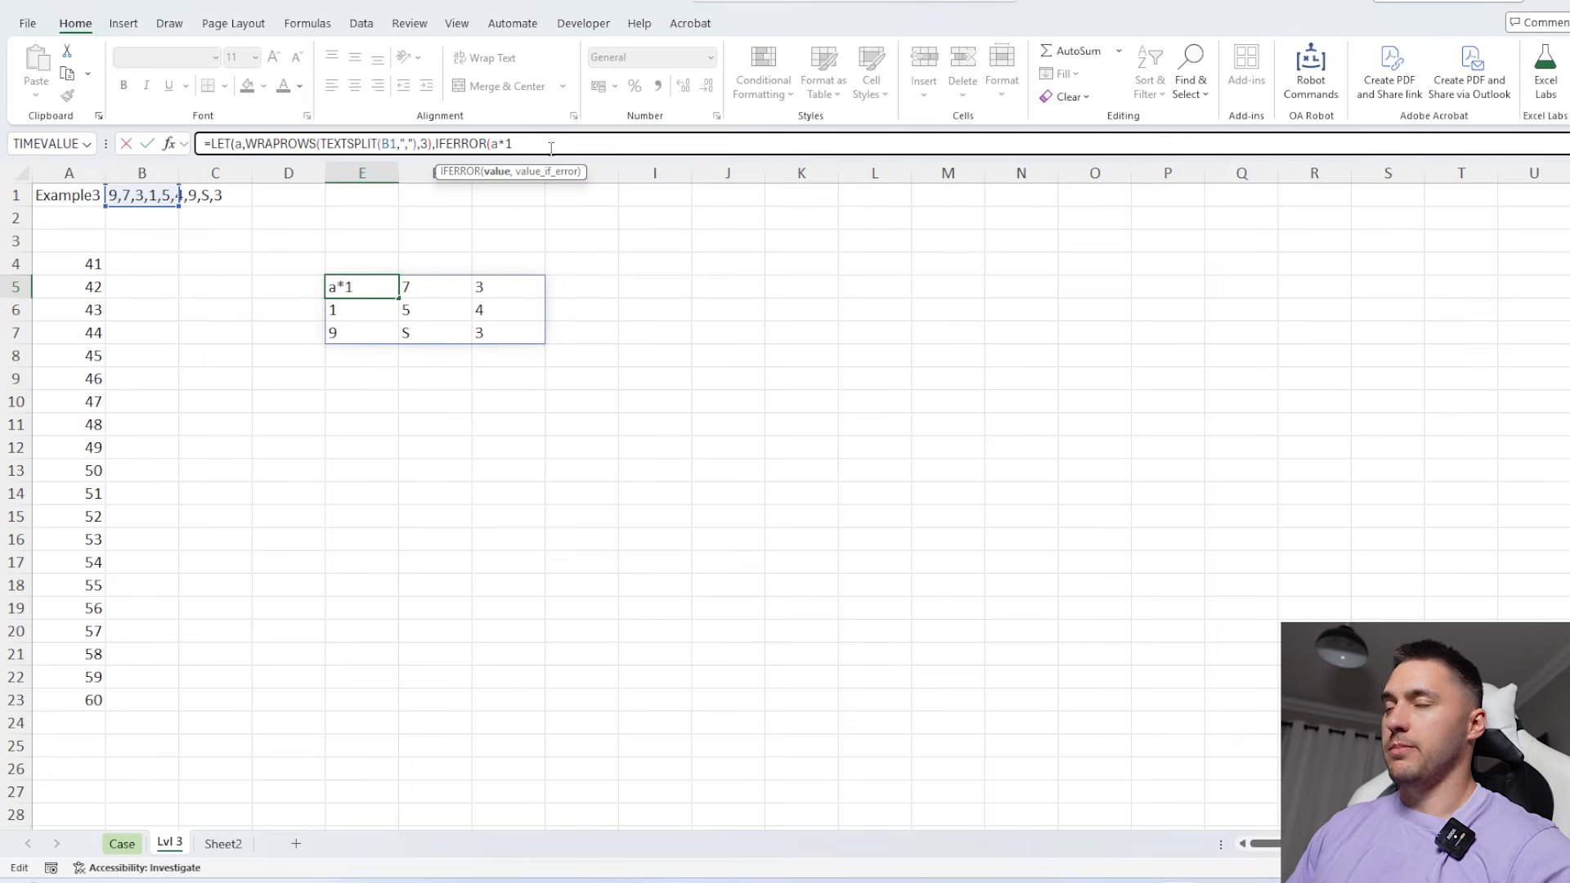
pyautogui.write(',a))')
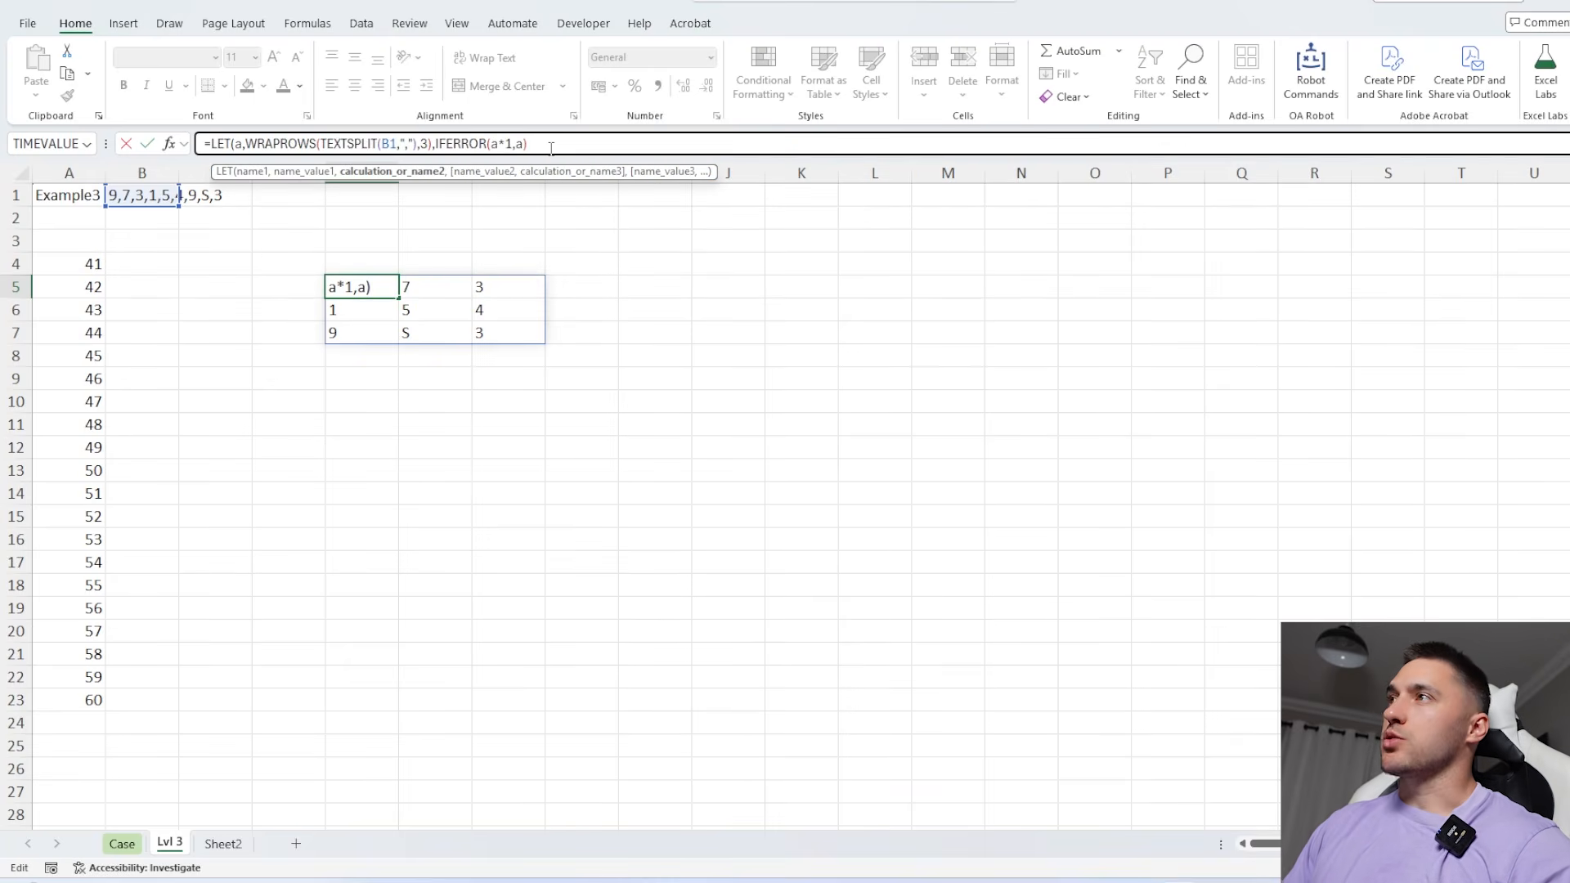
pyautogui.press('Return')
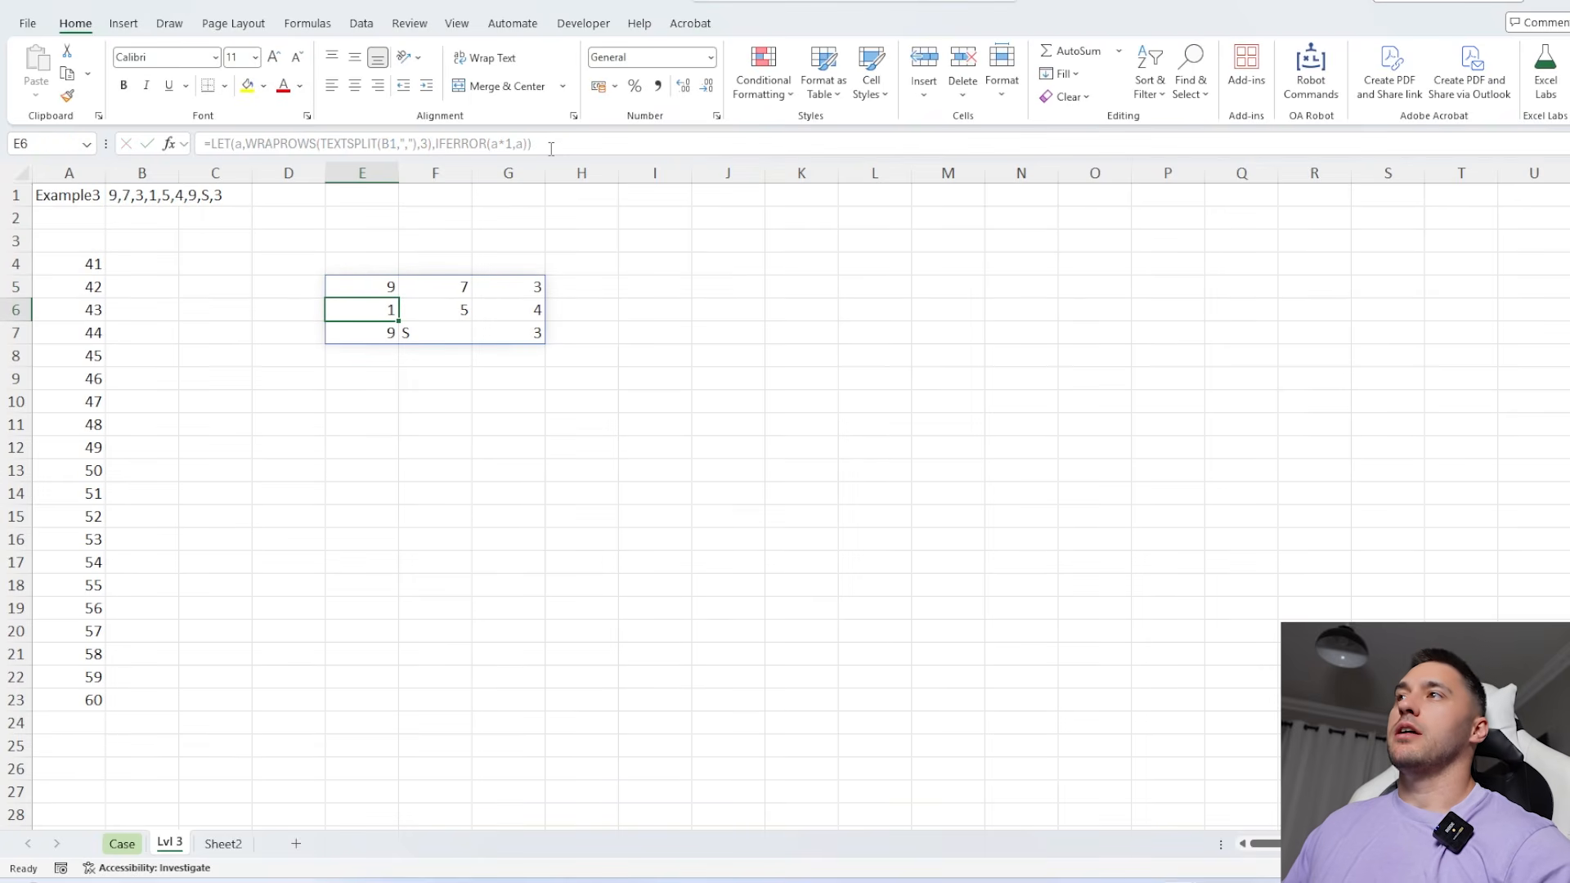
# Center the values of the 3-by-3 forest in E5:G7
pyautogui.moveTo(380, 287); pyautogui.dragTo(537, 331)
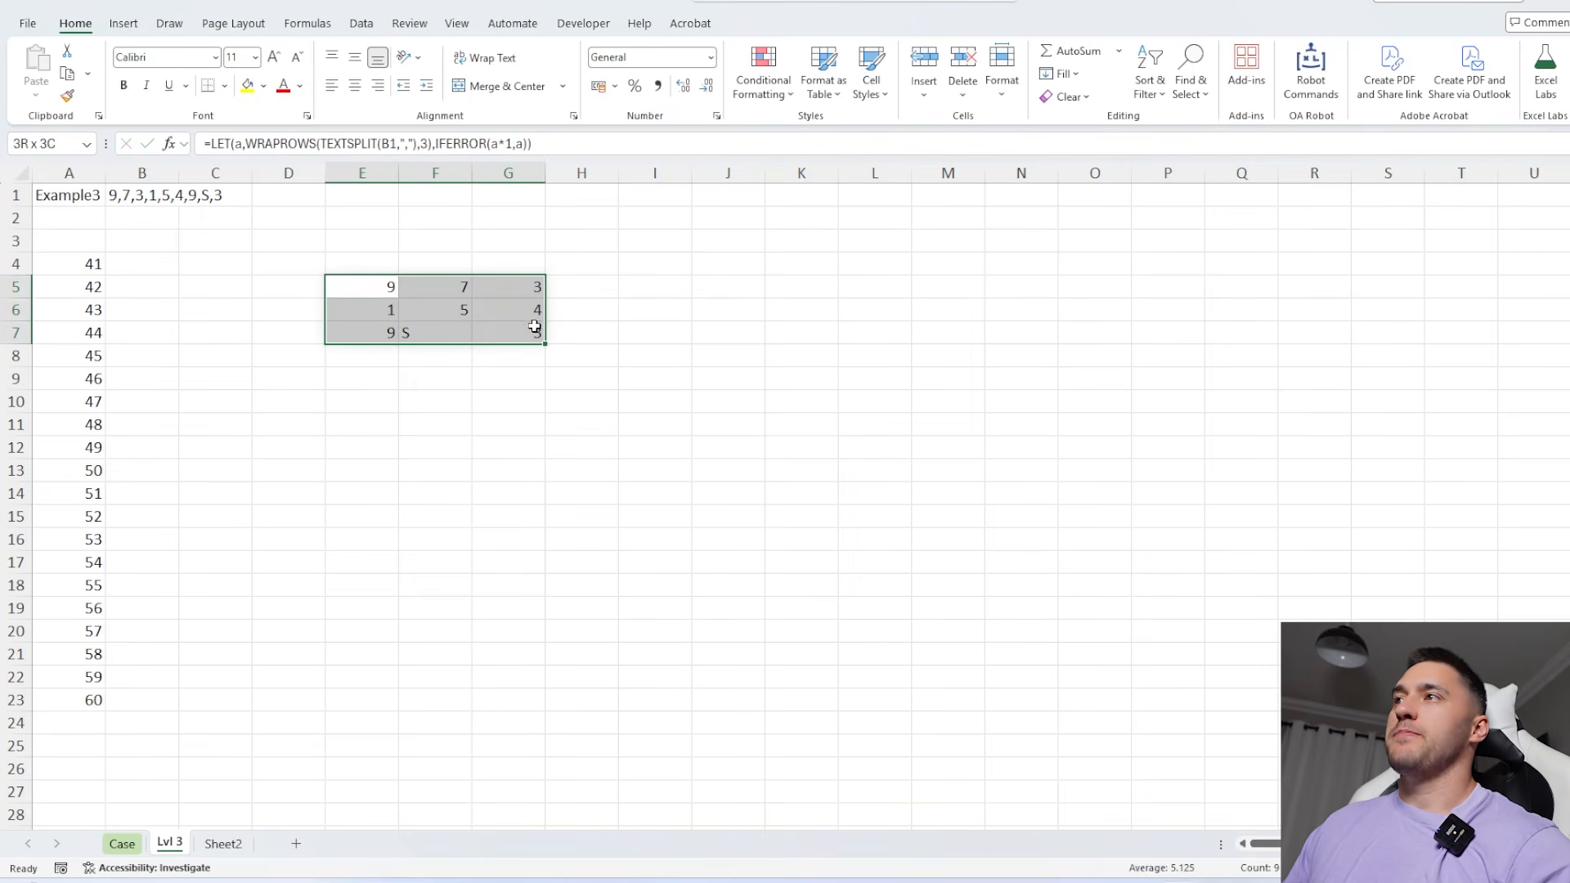
pyautogui.click(355, 86)
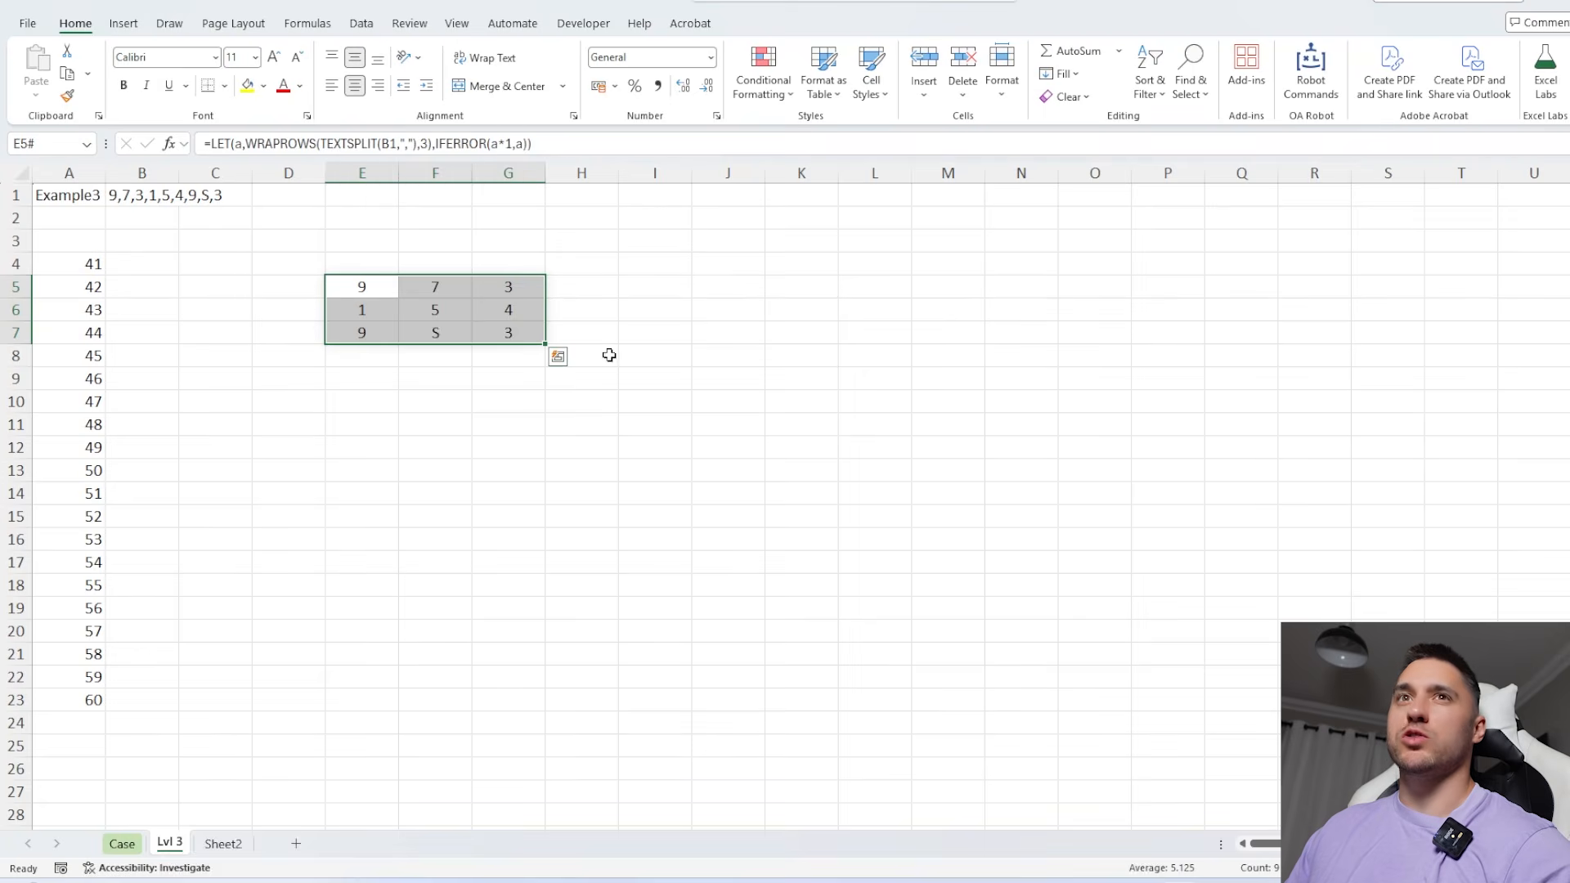
pyautogui.scroll(1, 493, 442)
pyautogui.click(489, 452)
pyautogui.click(421, 431)
# Build a grid of cell references by entering =AddressOfCells(A1:C3) in E14, and center its contents
pyautogui.click(404, 535)
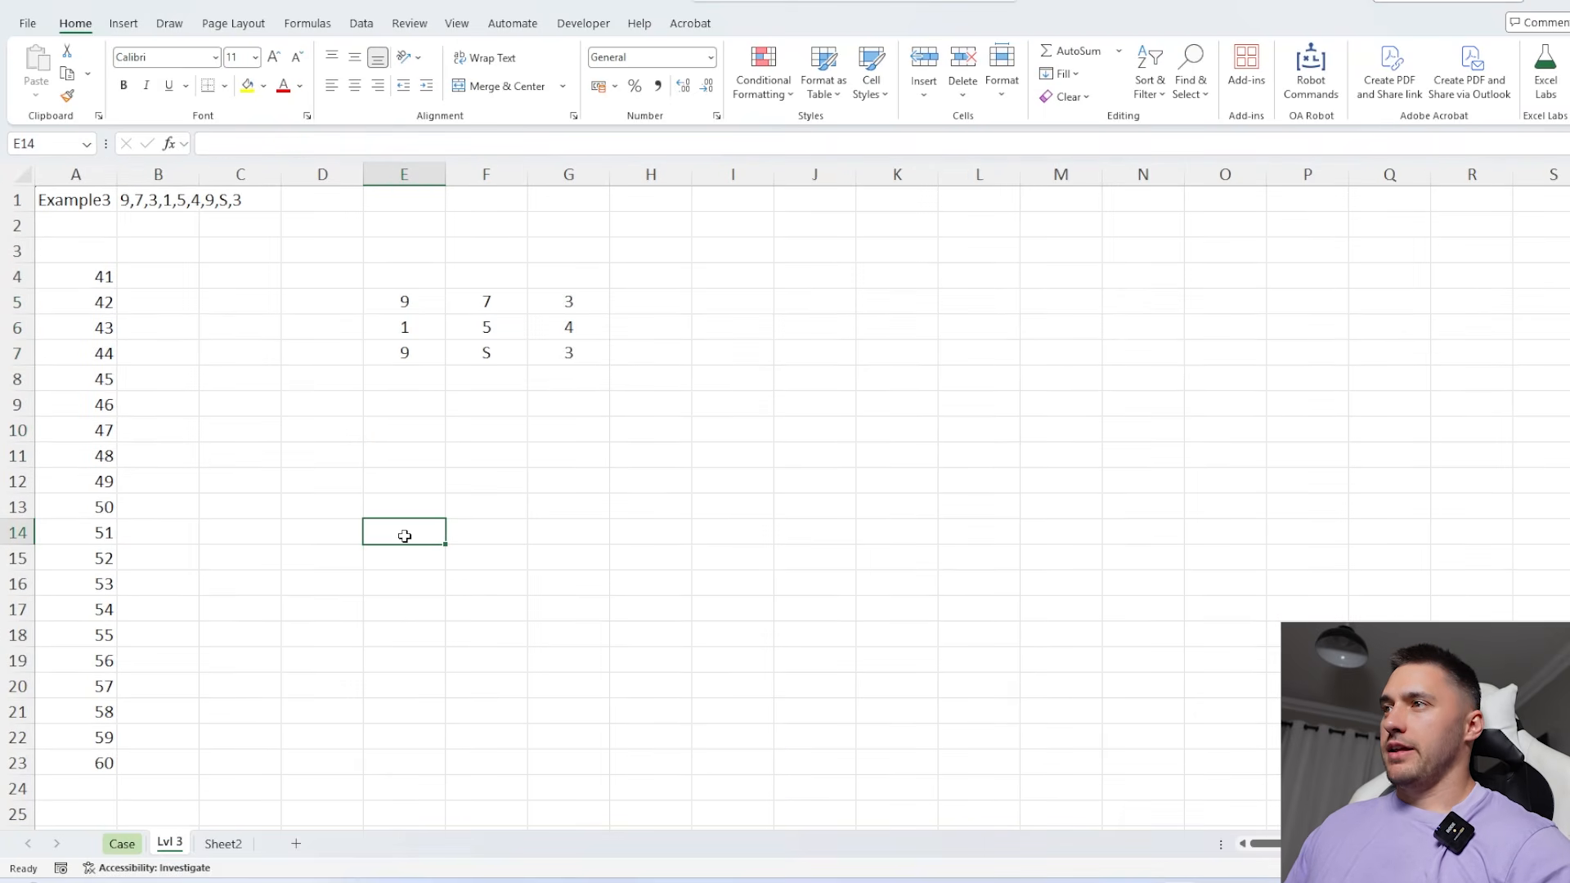
pyautogui.write('=AddressOfCells(')
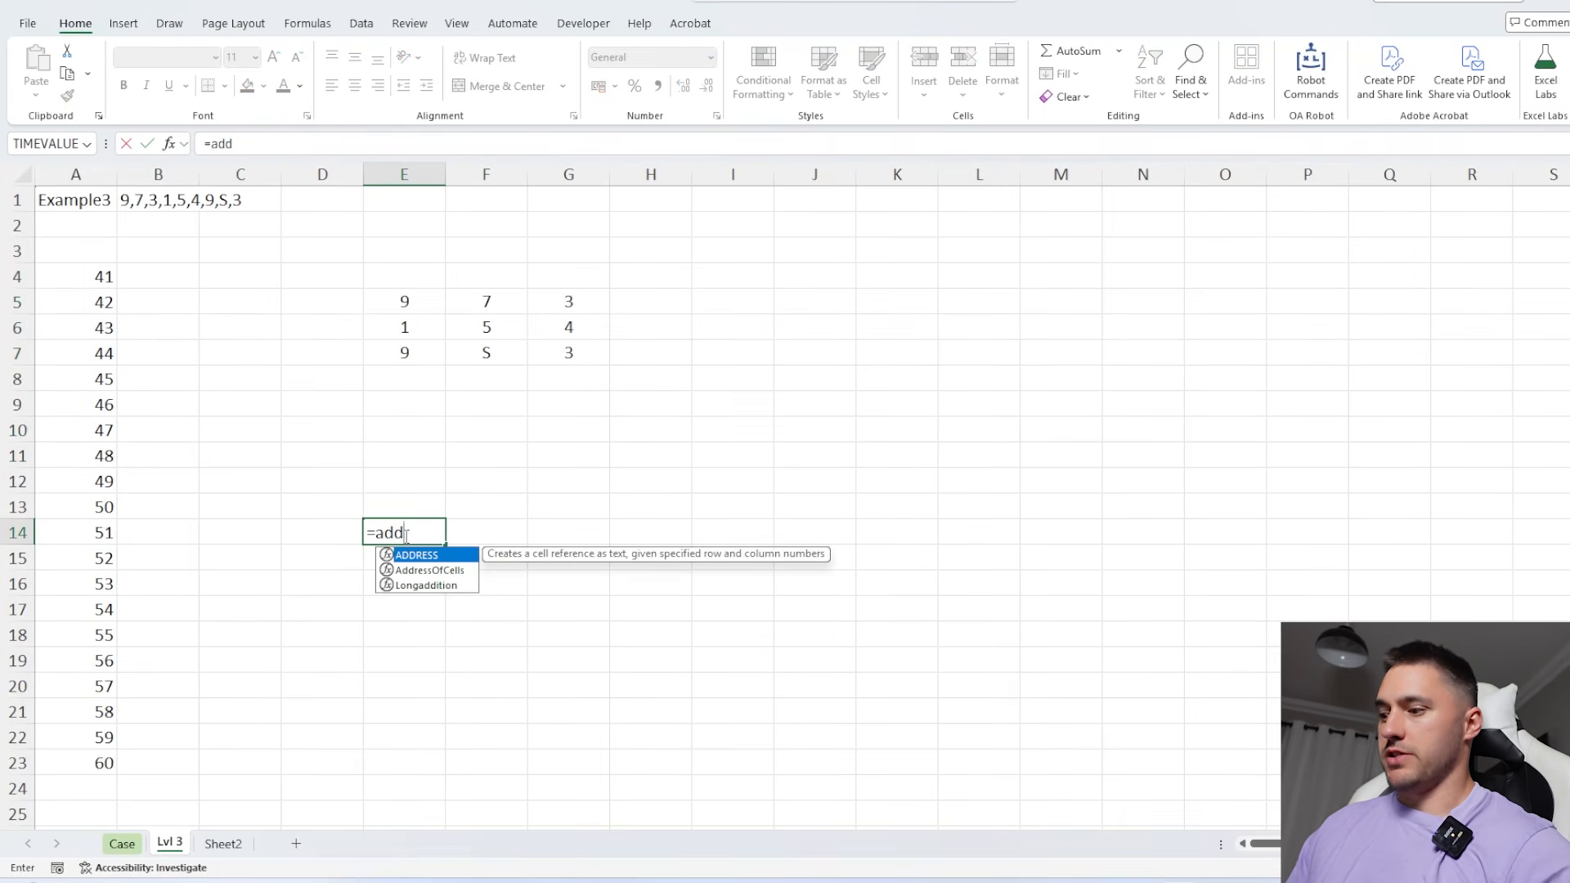
pyautogui.moveTo(229, 242); pyautogui.dragTo(94, 186)
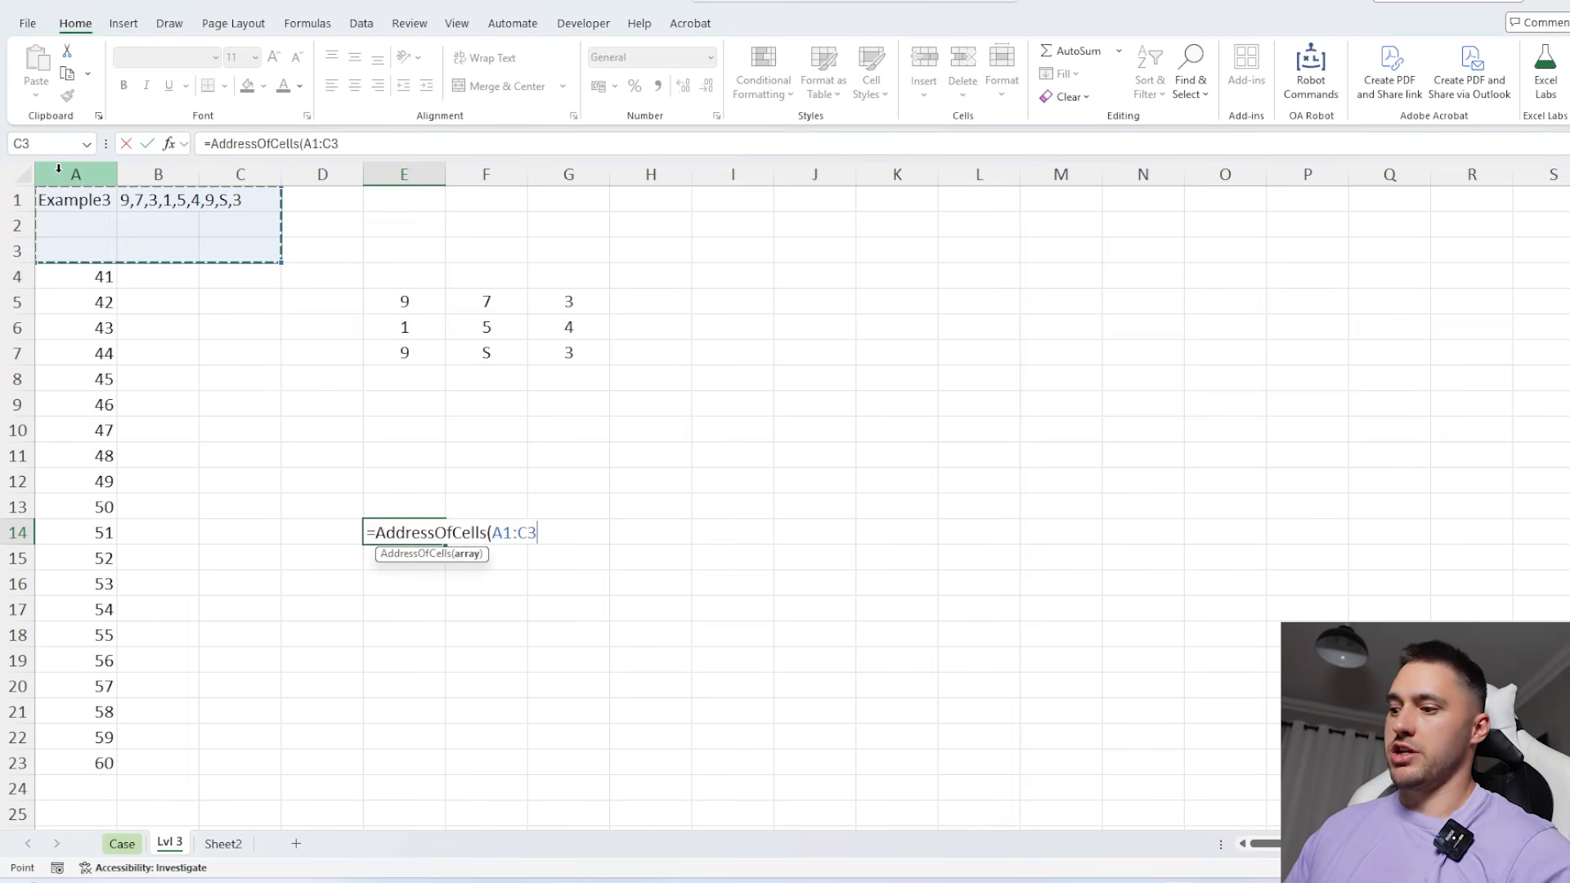
pyautogui.press('Return')
pyautogui.moveTo(402, 531); pyautogui.dragTo(683, 619)
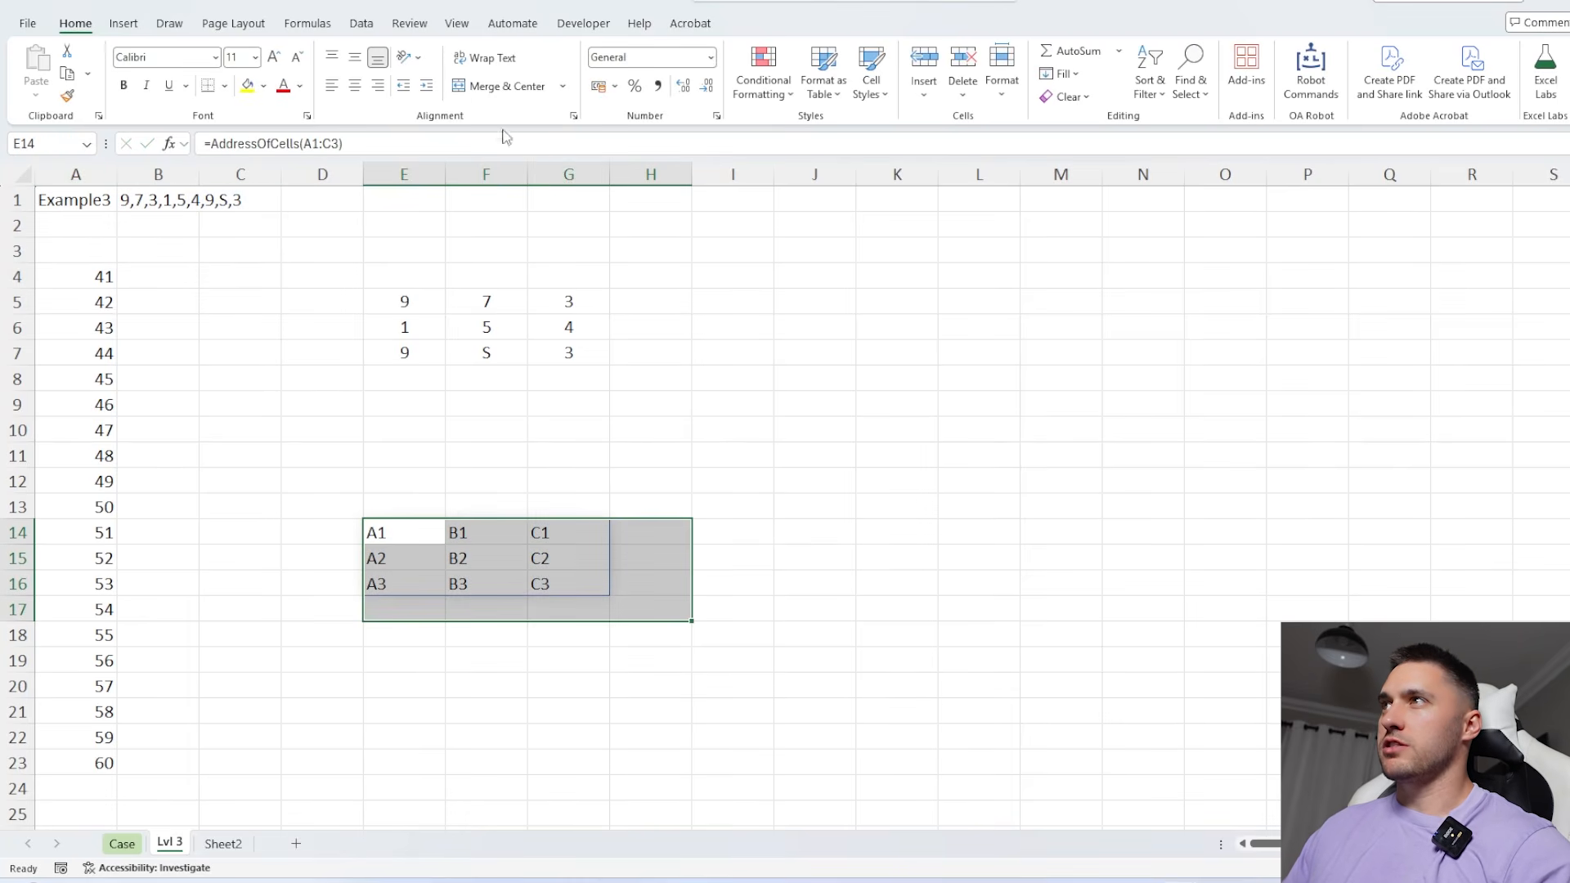
pyautogui.click(363, 87)
# Return the reference matching the sun's position by entering =IF(E5#="S",E14#,"") in J4
pyautogui.click(813, 275)
pyautogui.write('=')
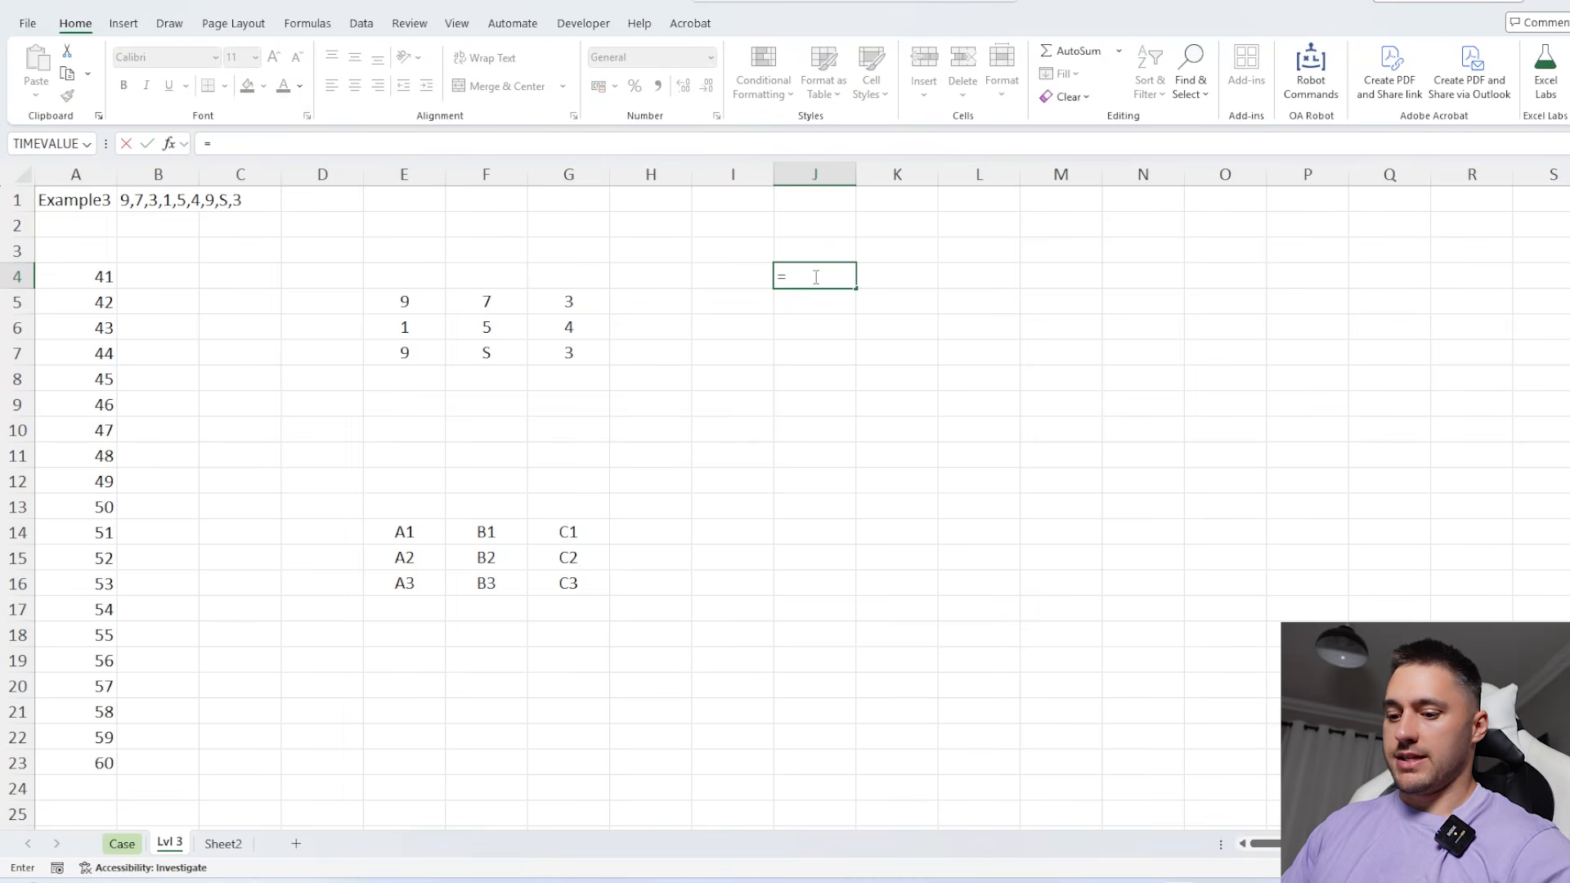
pyautogui.write('if')
pyautogui.press('Tab')
pyautogui.moveTo(577, 296); pyautogui.dragTo(438, 347)
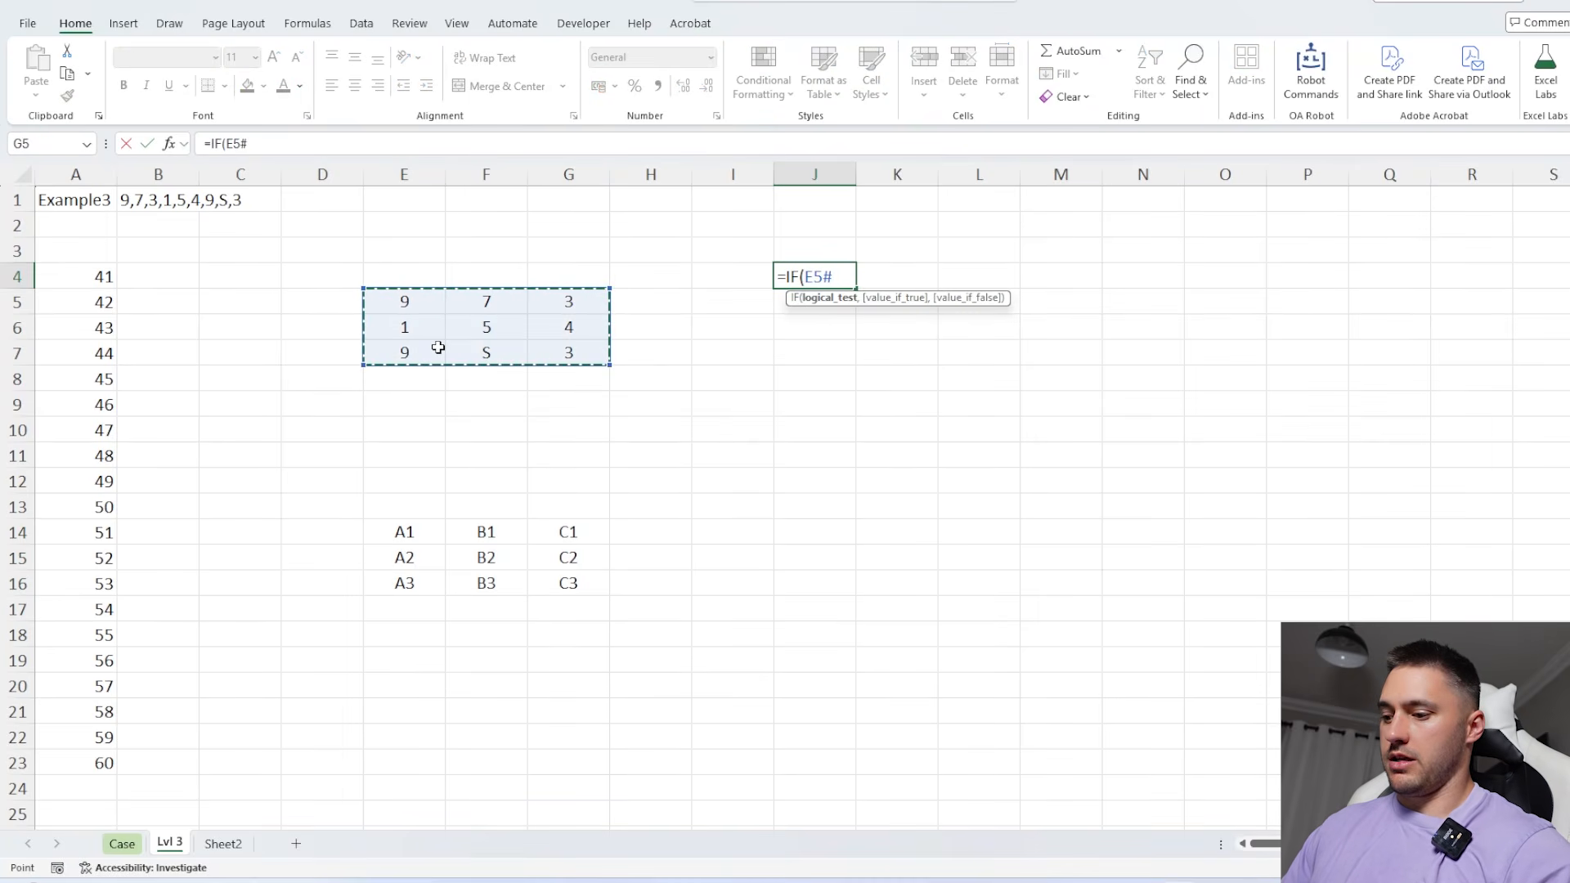
pyautogui.write('="S",')
pyautogui.moveTo(577, 527); pyautogui.dragTo(432, 574)
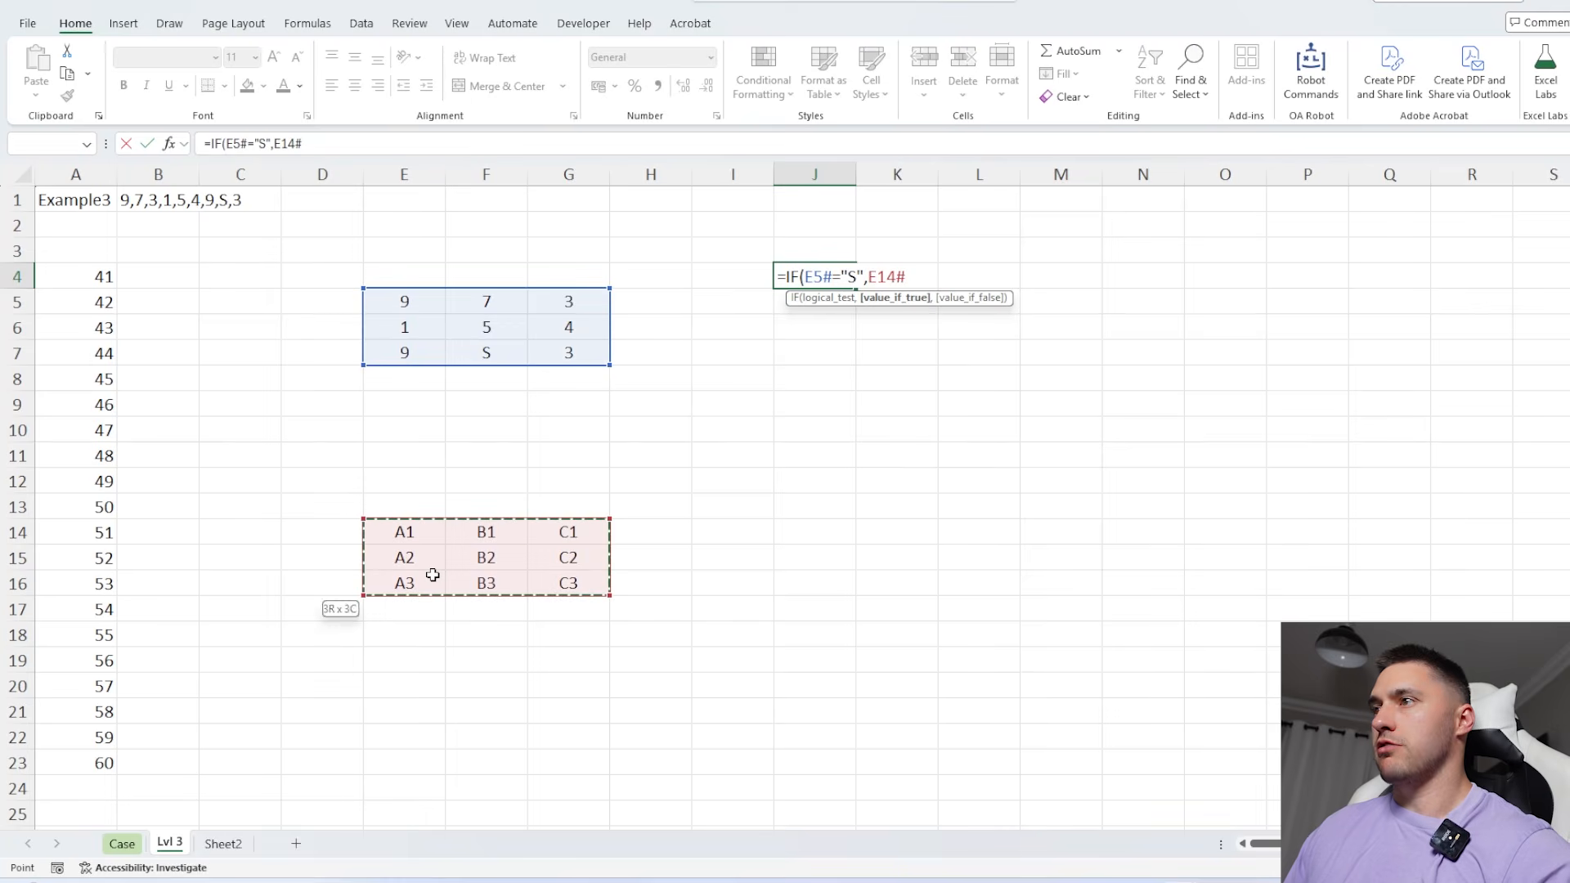
pyautogui.write(',"")')
pyautogui.press('Return')
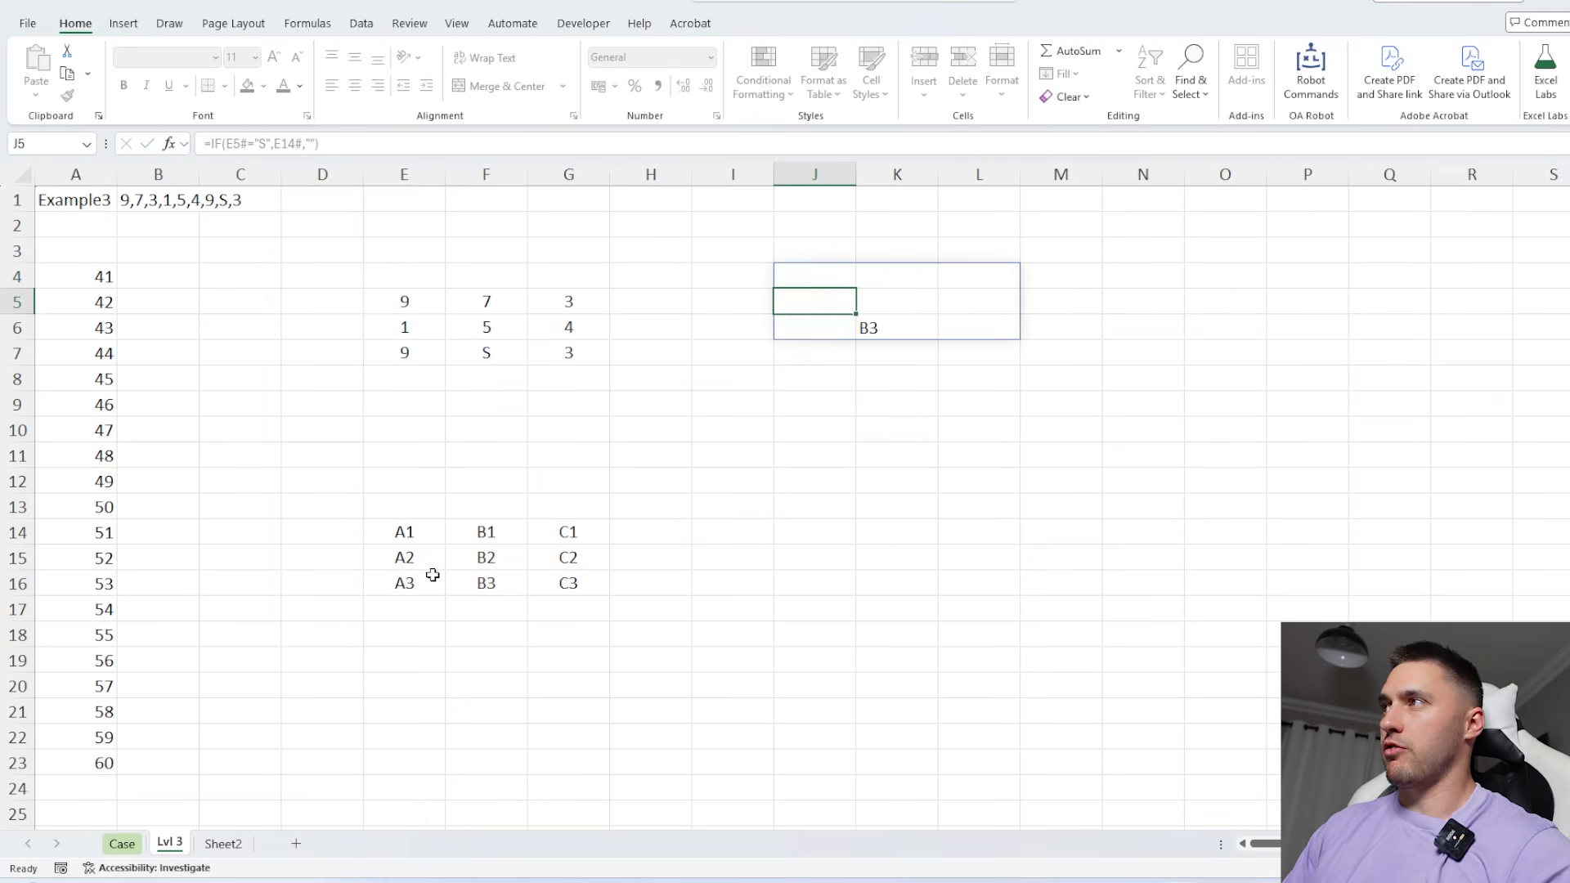
# Collapse the sun's position into one cell by changing J4 to =CONCAT(IF(E5#="S",E14#,""))
pyautogui.click(891, 321)
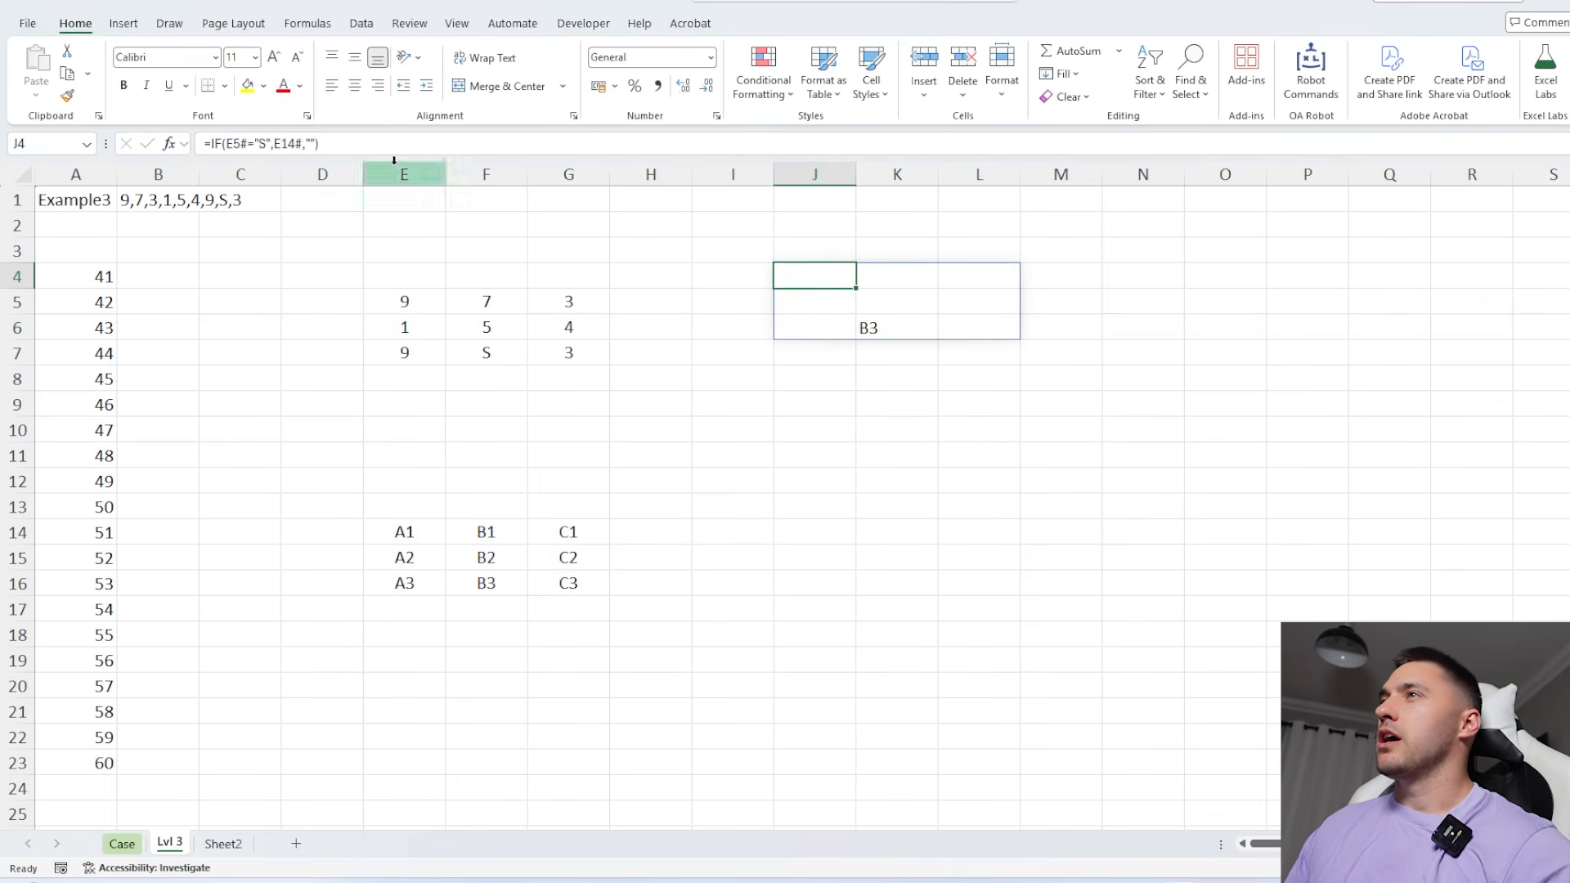
pyautogui.click(836, 275)
pyautogui.click(211, 143)
pyautogui.write('conc')
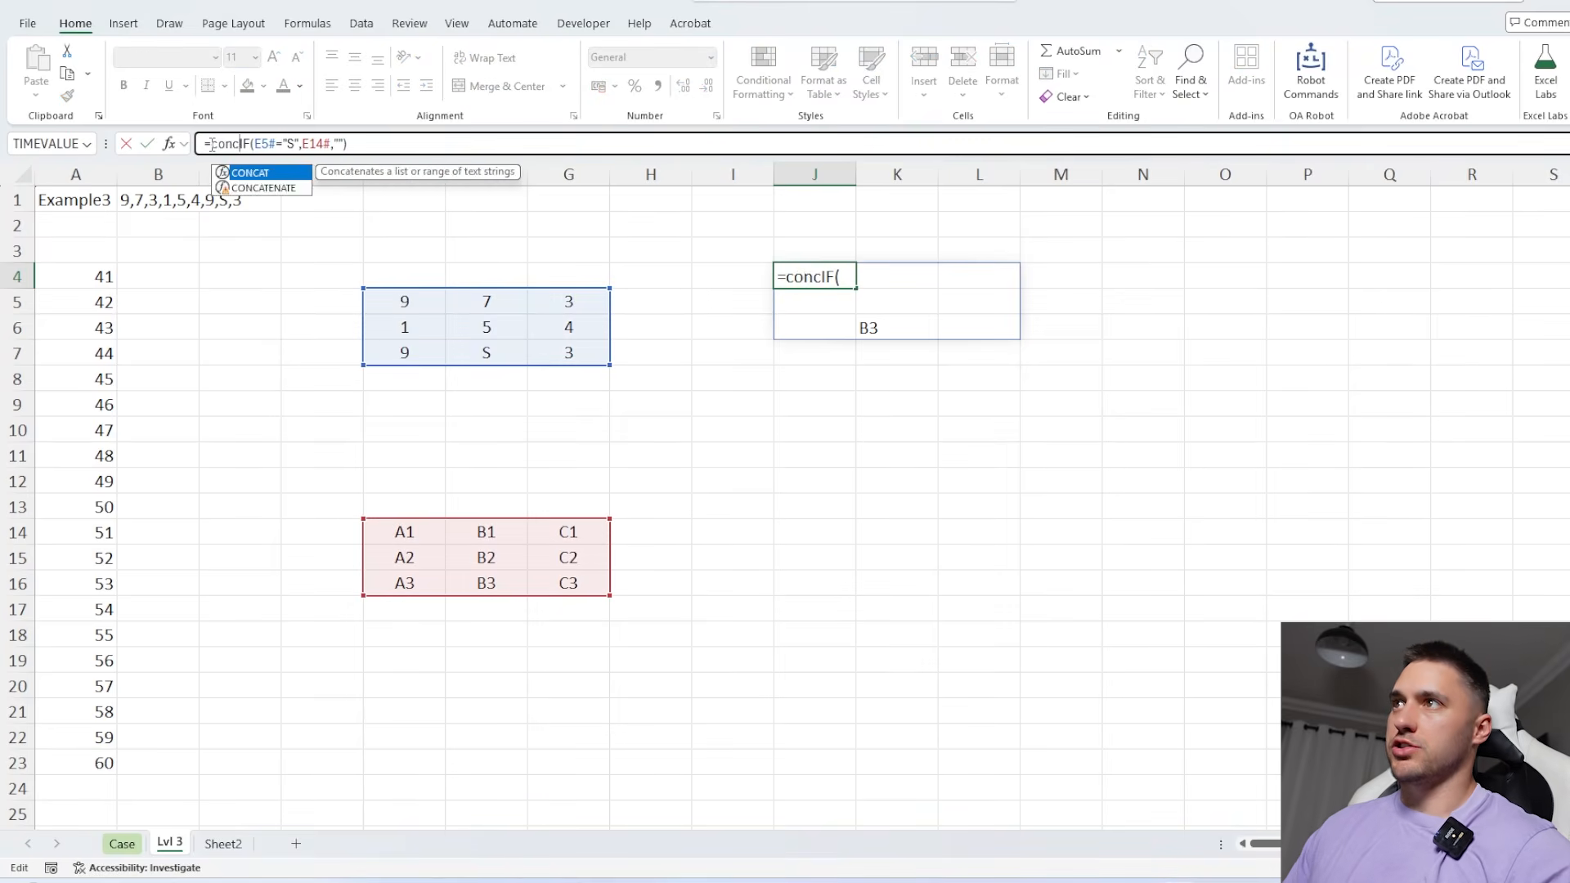
pyautogui.press('Tab')
pyautogui.click(399, 145)
pyautogui.write(')')
pyautogui.press('Return')
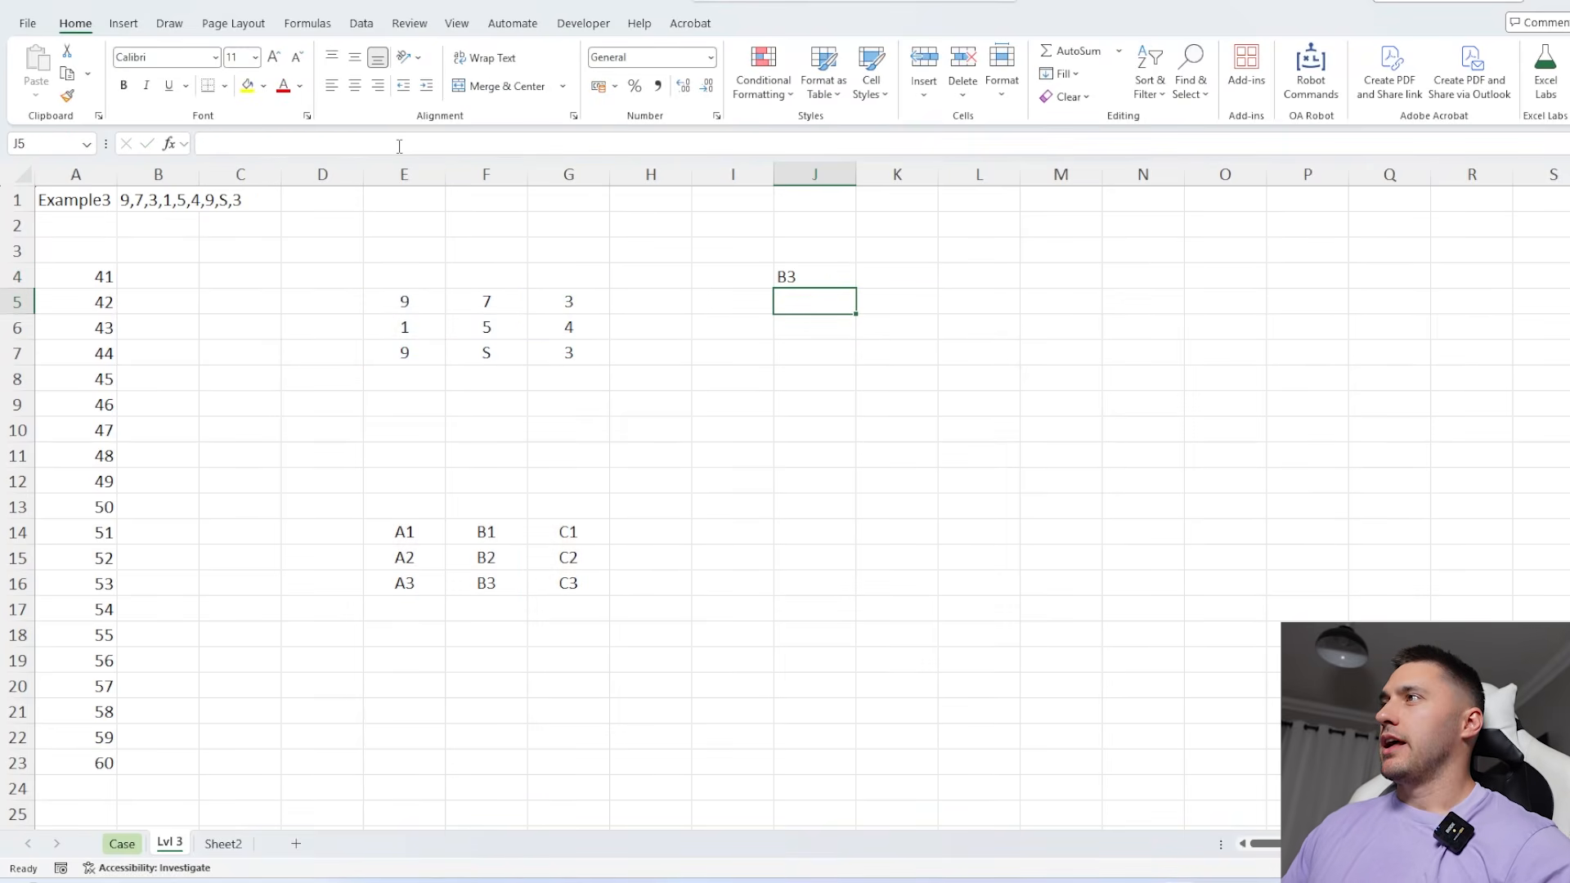
# Run the data table macro on J4 and paste the results into the Case sheet's Level 3 answers starting at E133
pyautogui.click(805, 267)
pyautogui.hotkey('ctrl', 'shift', 'd')
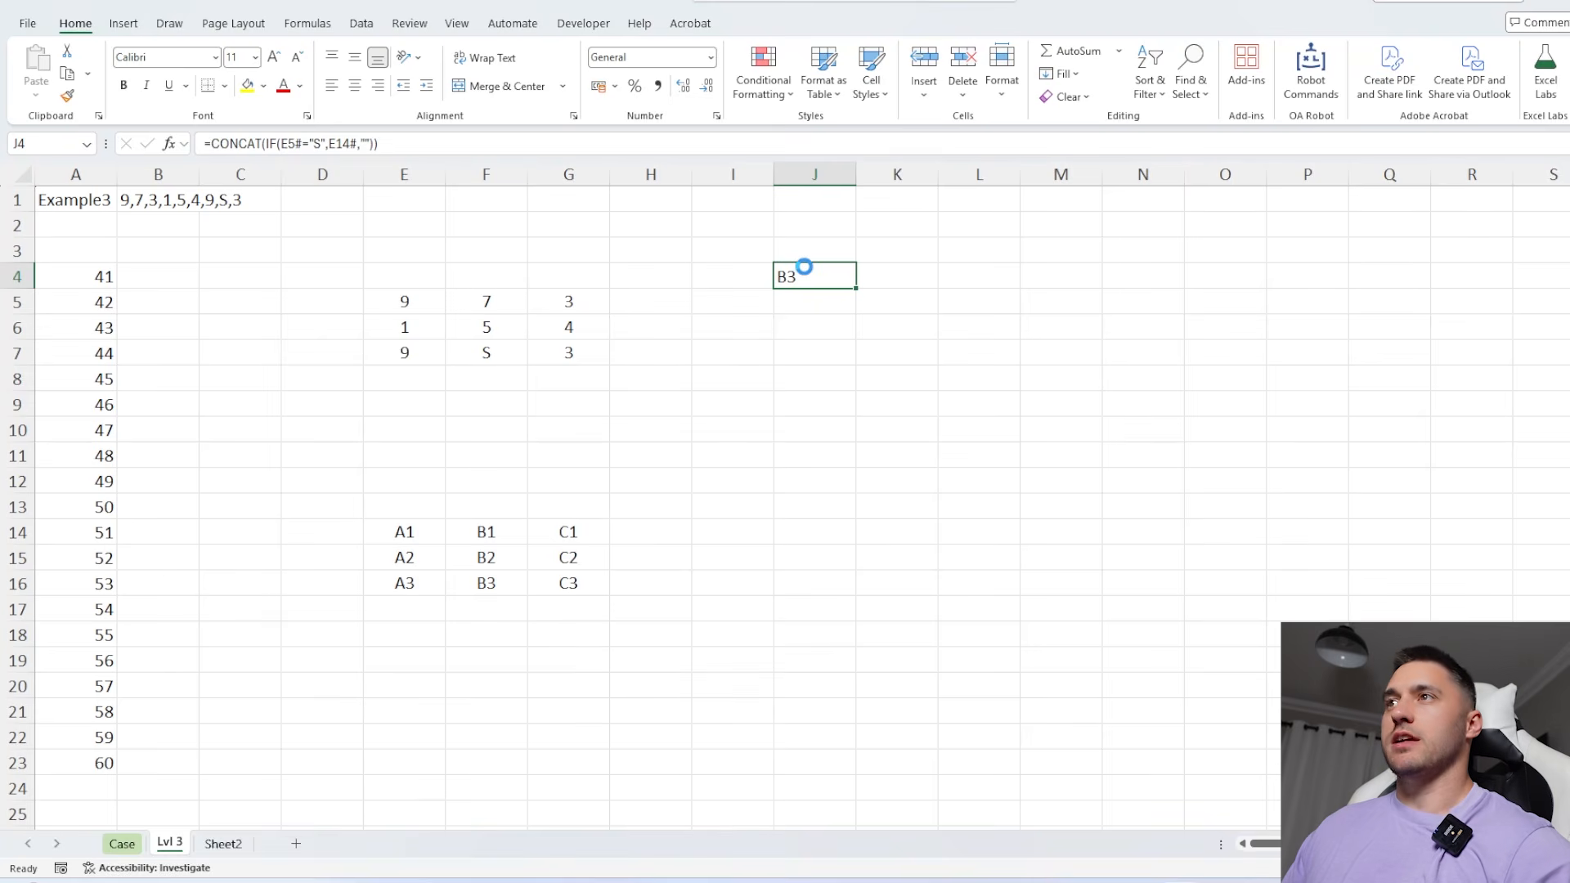
pyautogui.click(122, 849)
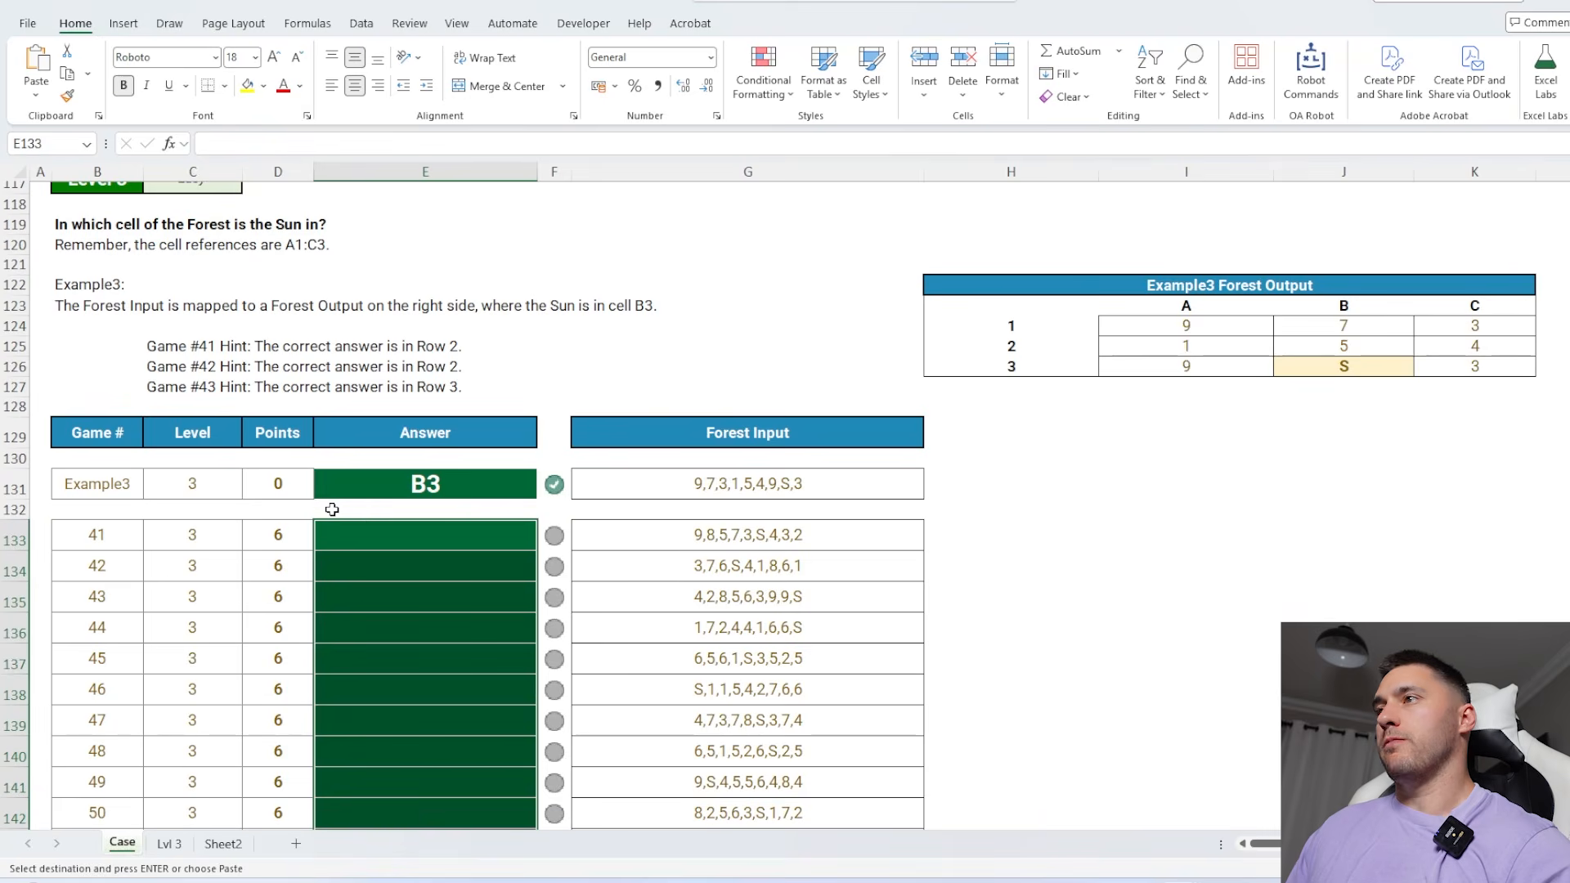
pyautogui.click(385, 539)
pyautogui.write('C2 A2 C3 C3 B2 A1 C2 A3 B1 C2 A1 C1 A3 B1 C1 B3 C1 C3 B3 C1')
# Create the Lvl 4 working sheet from the Lvl 3 sheet, loaded with Example4 and games 61 to 80
pyautogui.scroll(-12, 385, 538)
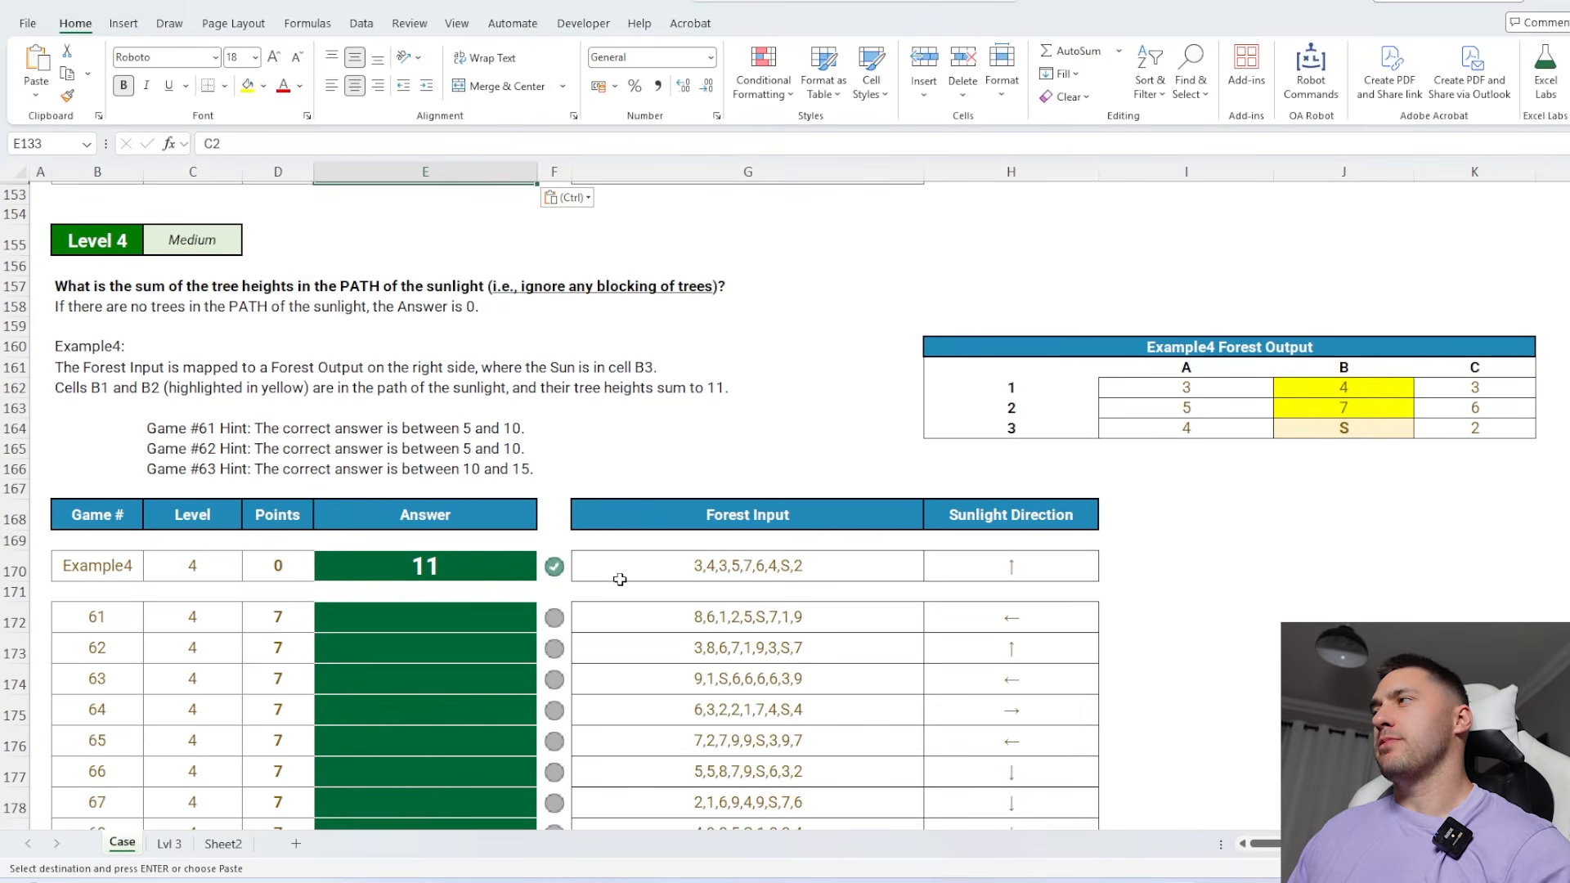
pyautogui.scroll(-1, 619, 579)
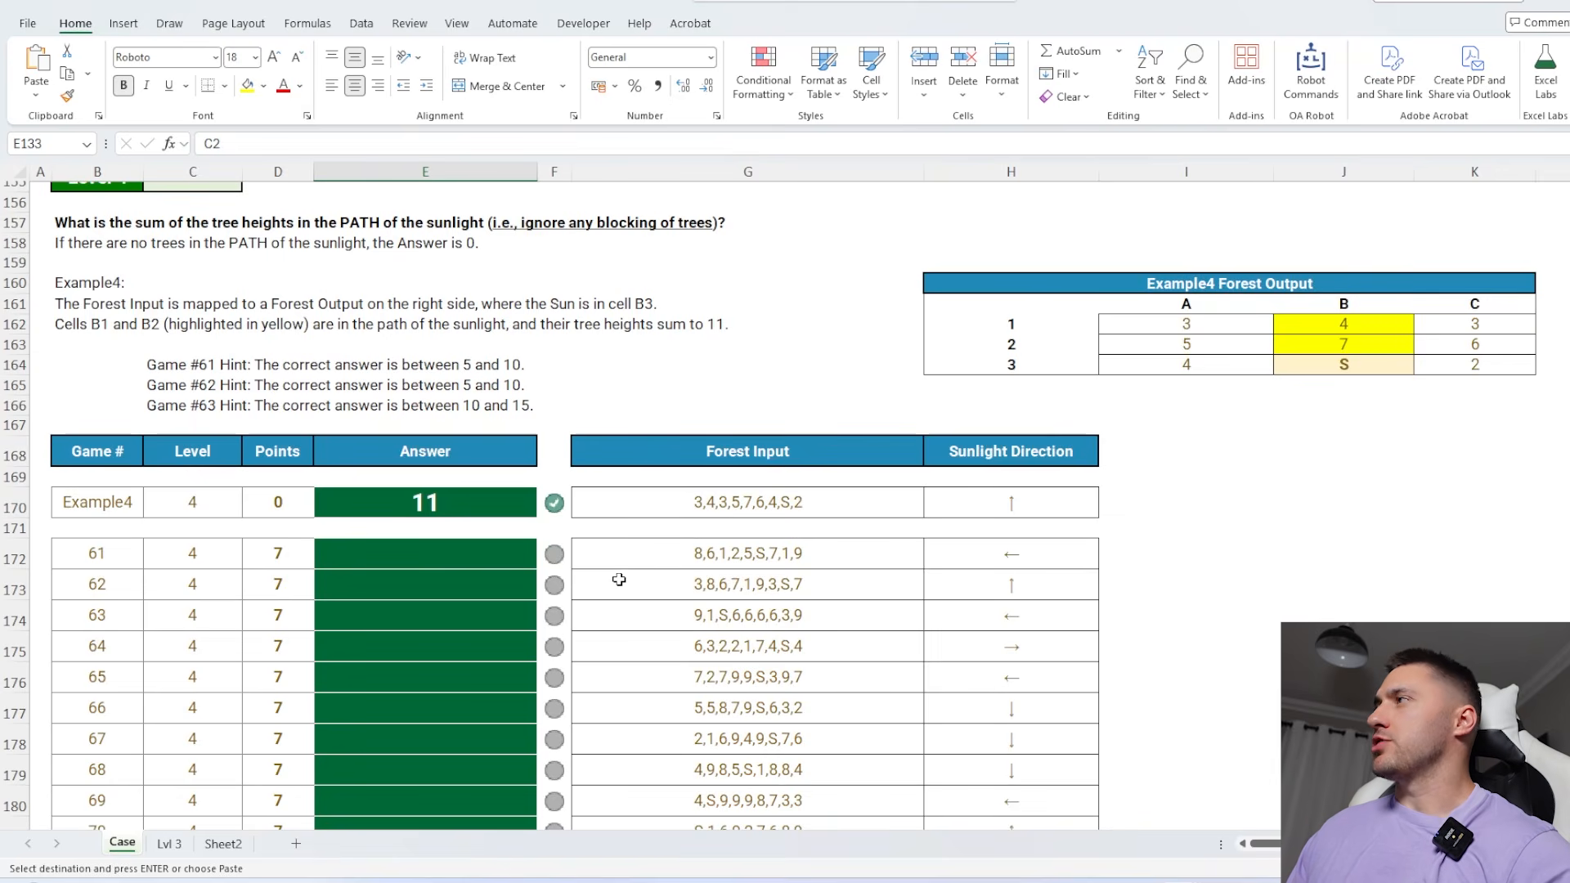
pyautogui.click(1338, 331)
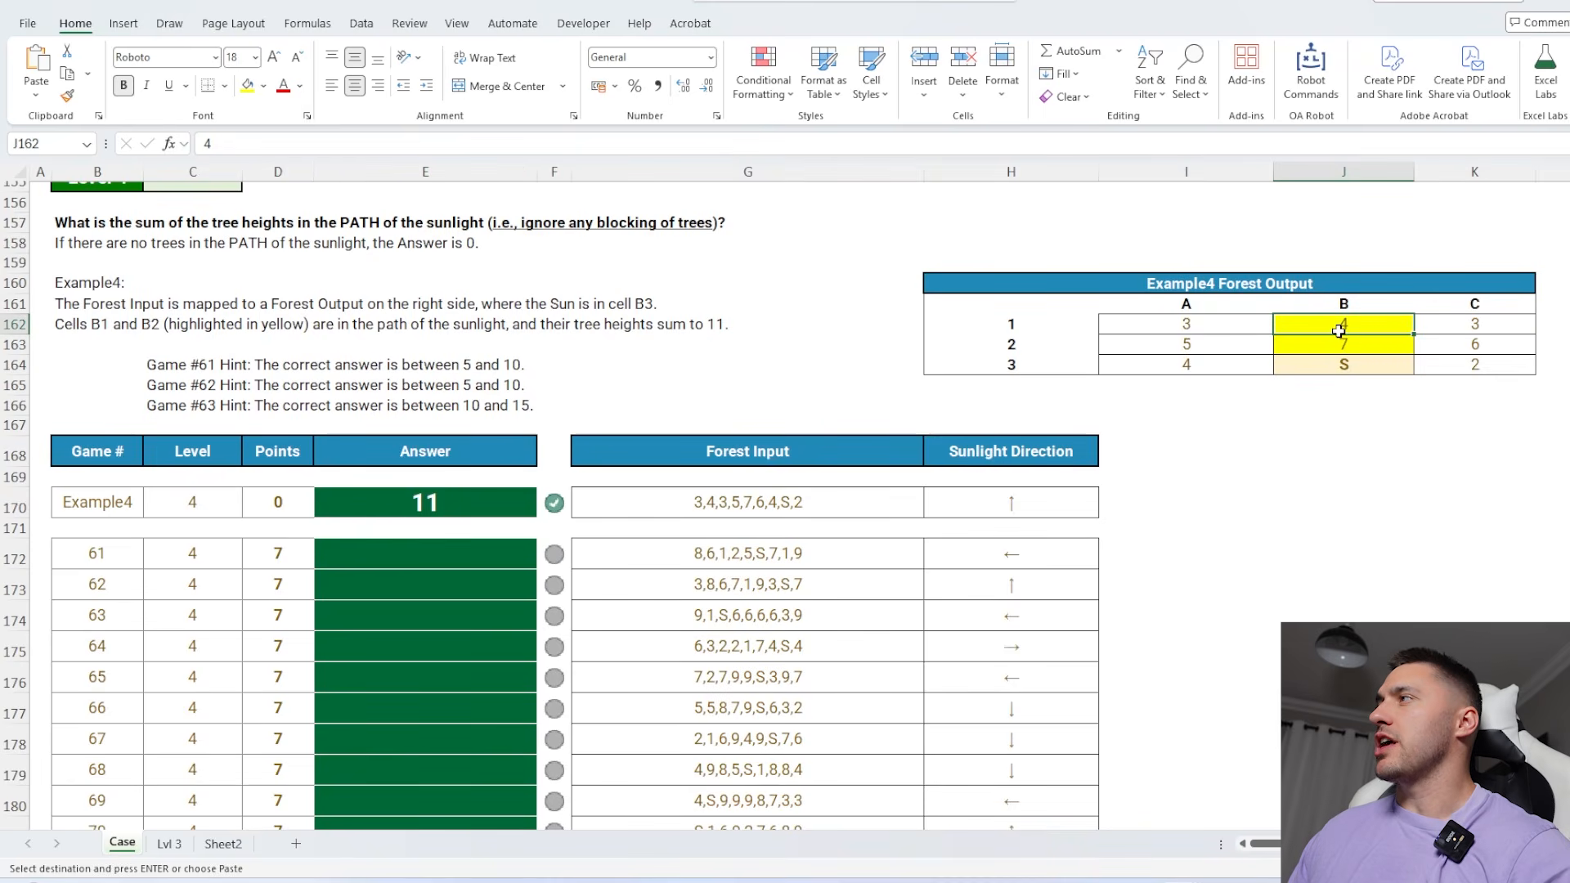
pyautogui.click(1289, 441)
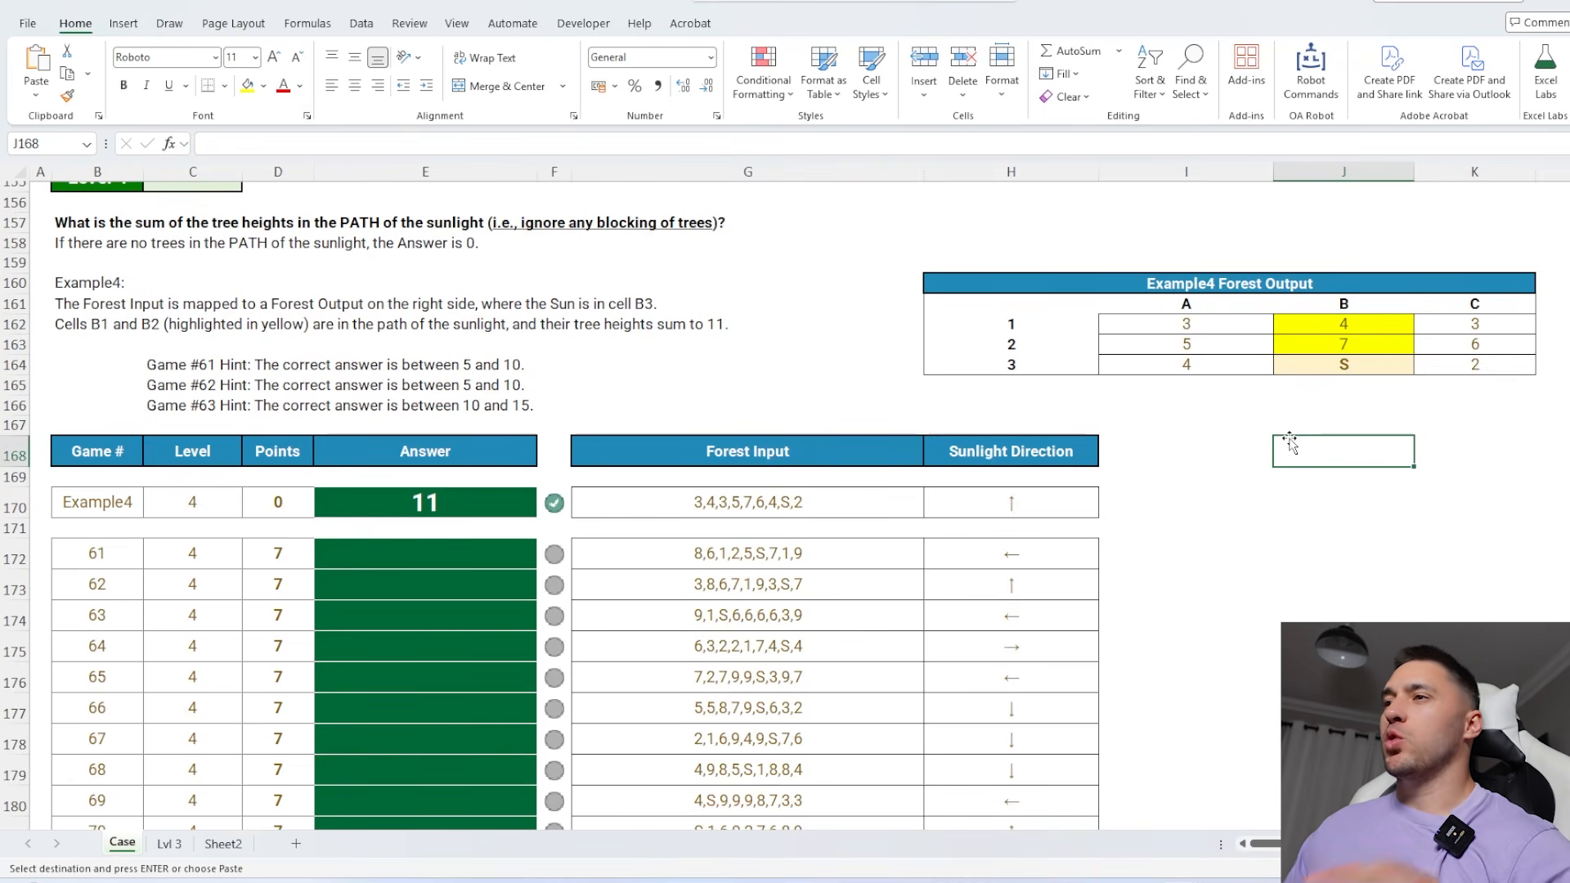
pyautogui.click(170, 843)
pyautogui.click(722, 610)
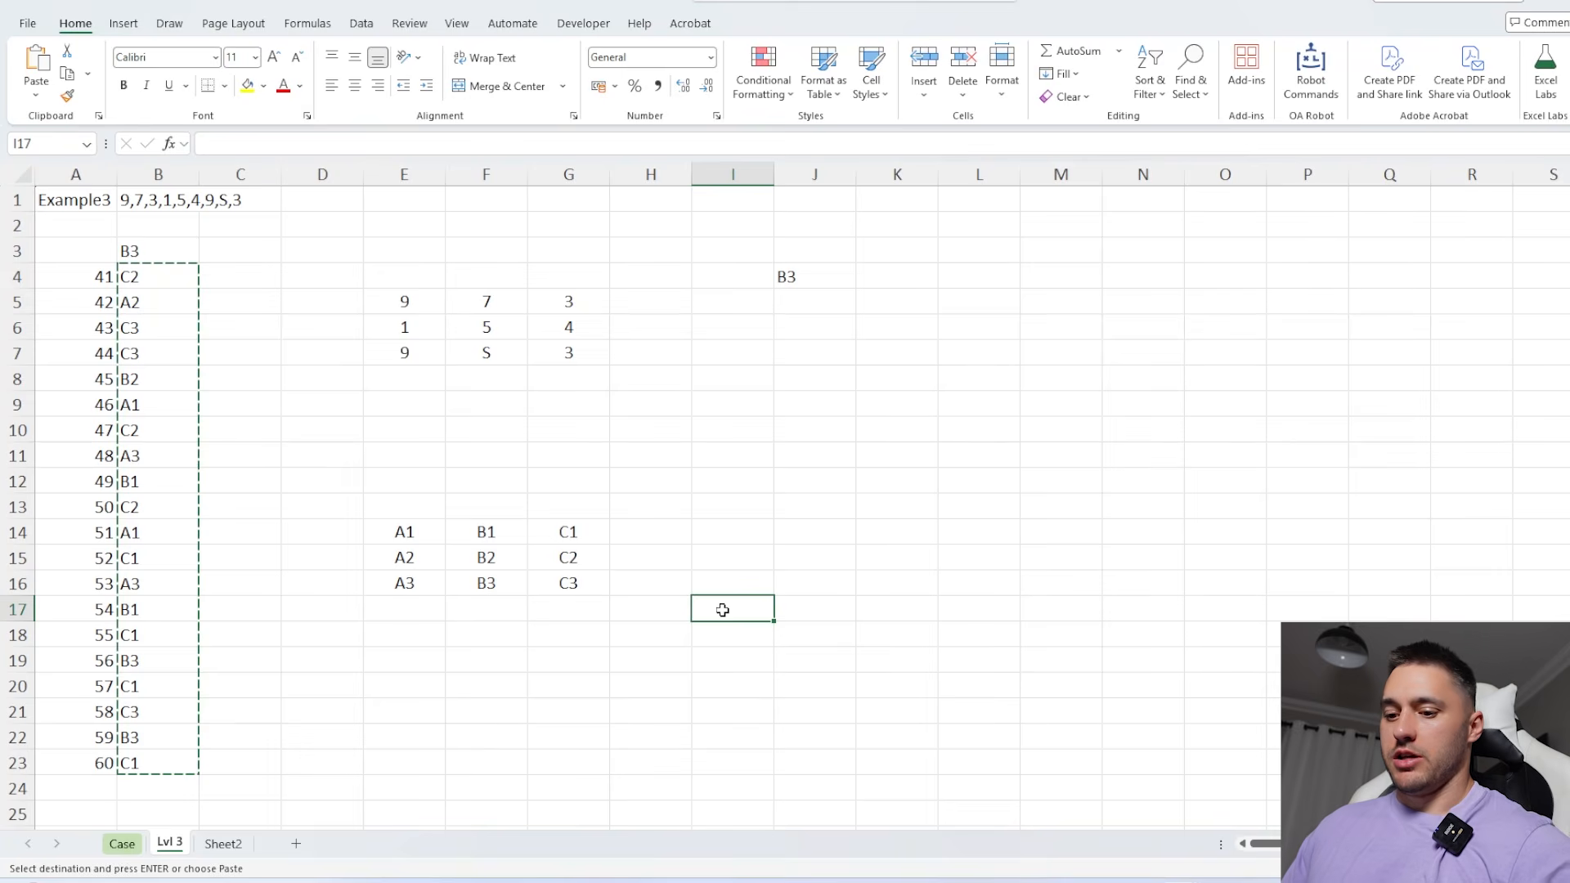
pyautogui.write('4')
pyautogui.press('Return')
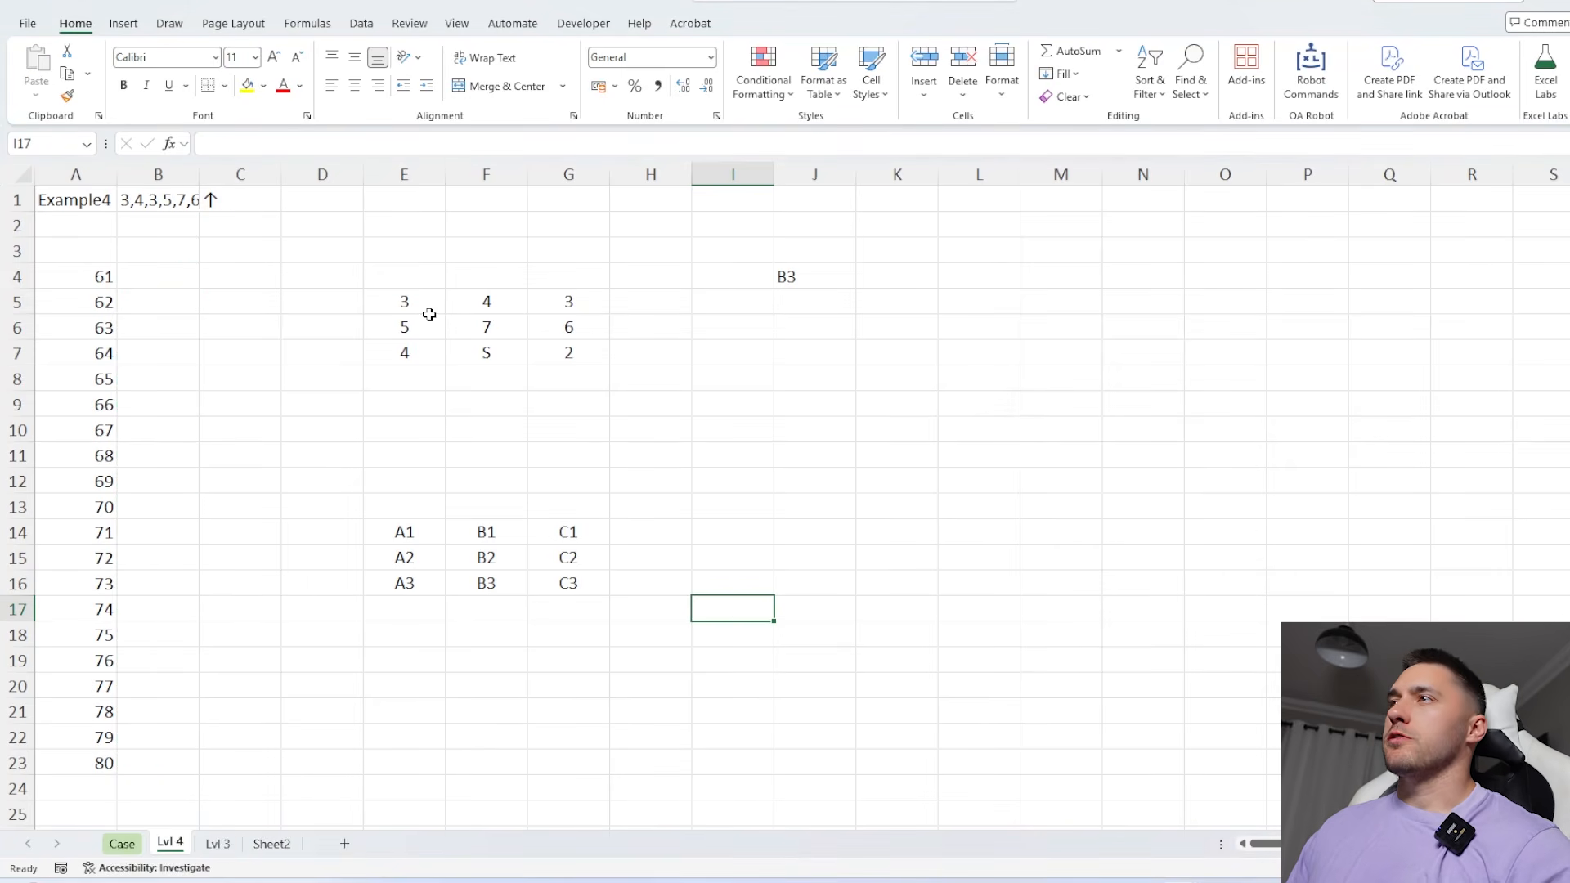
pyautogui.click(427, 310)
pyautogui.click(403, 538)
pyautogui.click(817, 268)
pyautogui.click(879, 271)
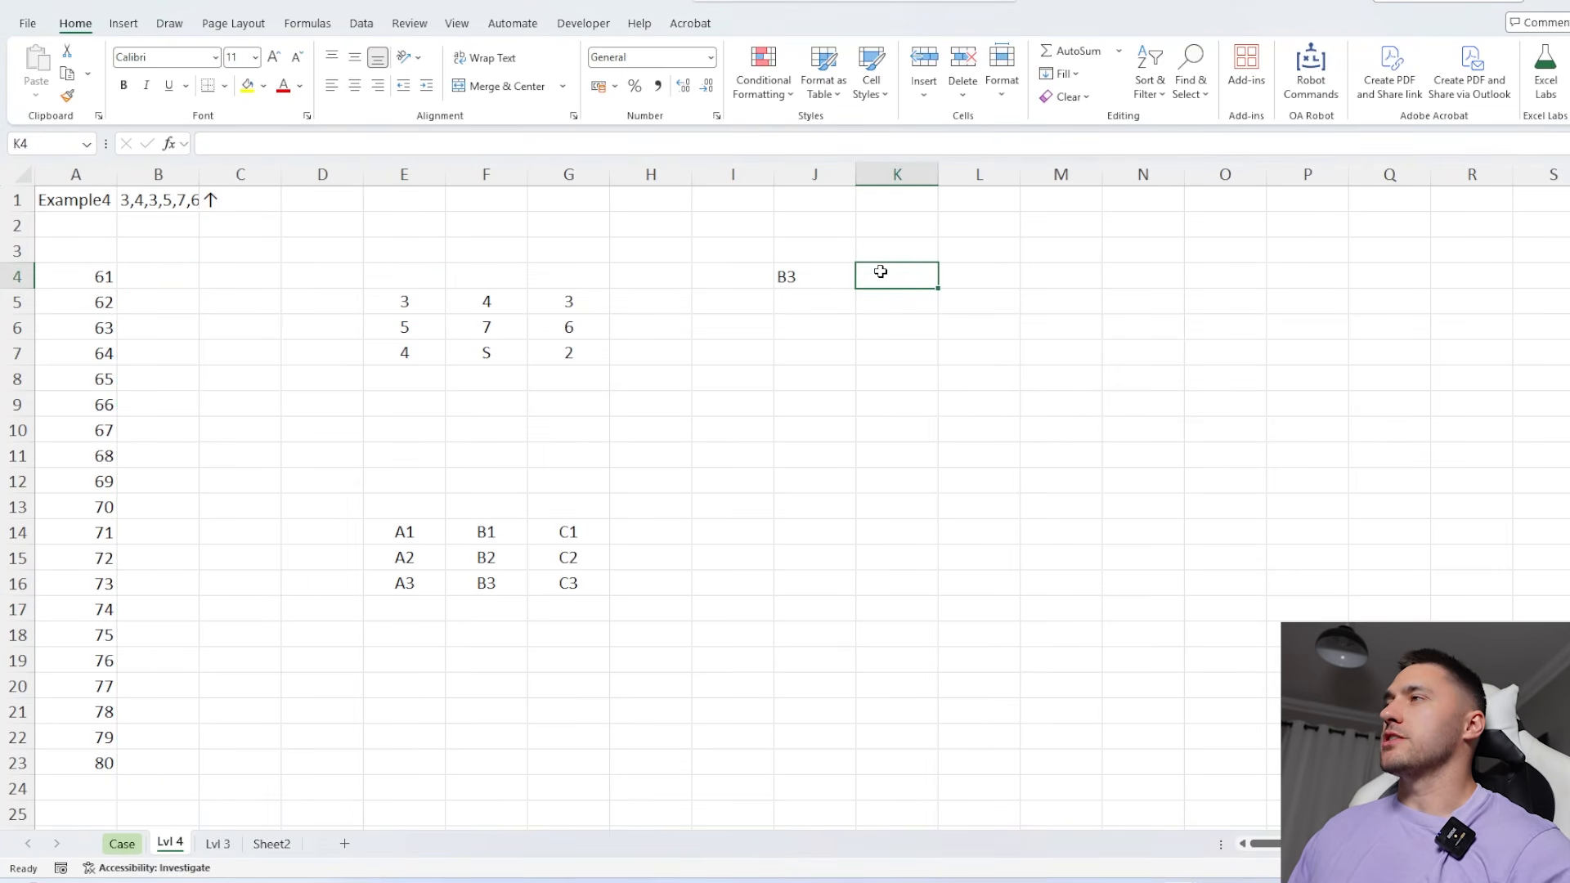
pyautogui.click(258, 206)
# List the sunlight's path from the sun's cell by entering =MoveOnMap(J4,C1,2,,,,,,,1) in K4
pyautogui.click(857, 281)
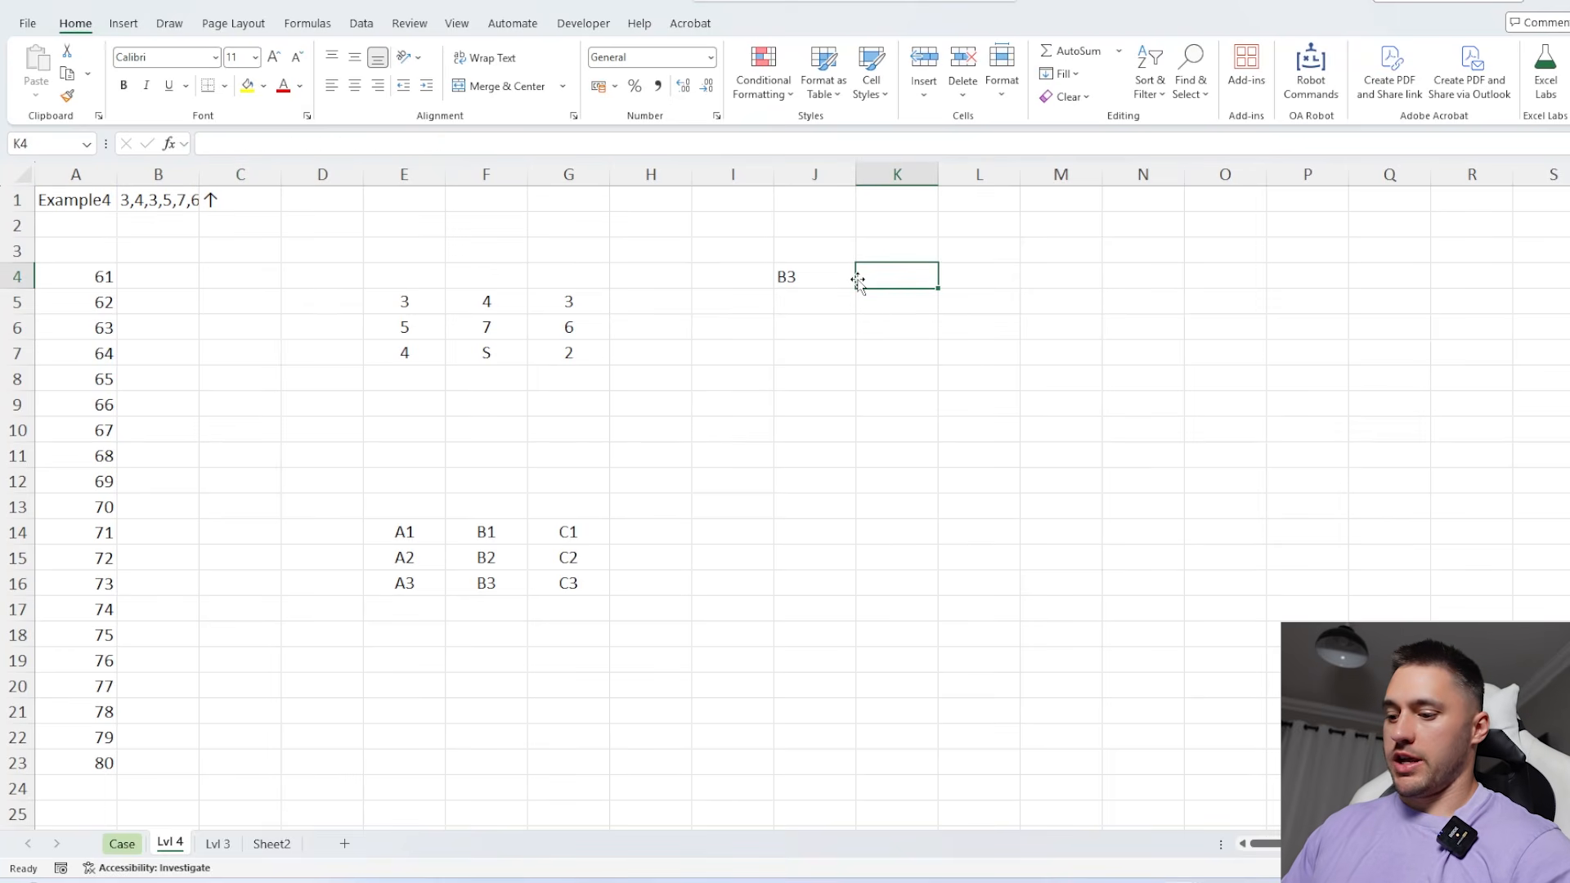
pyautogui.write('=move')
pyautogui.press('Down')
pyautogui.press('Tab')
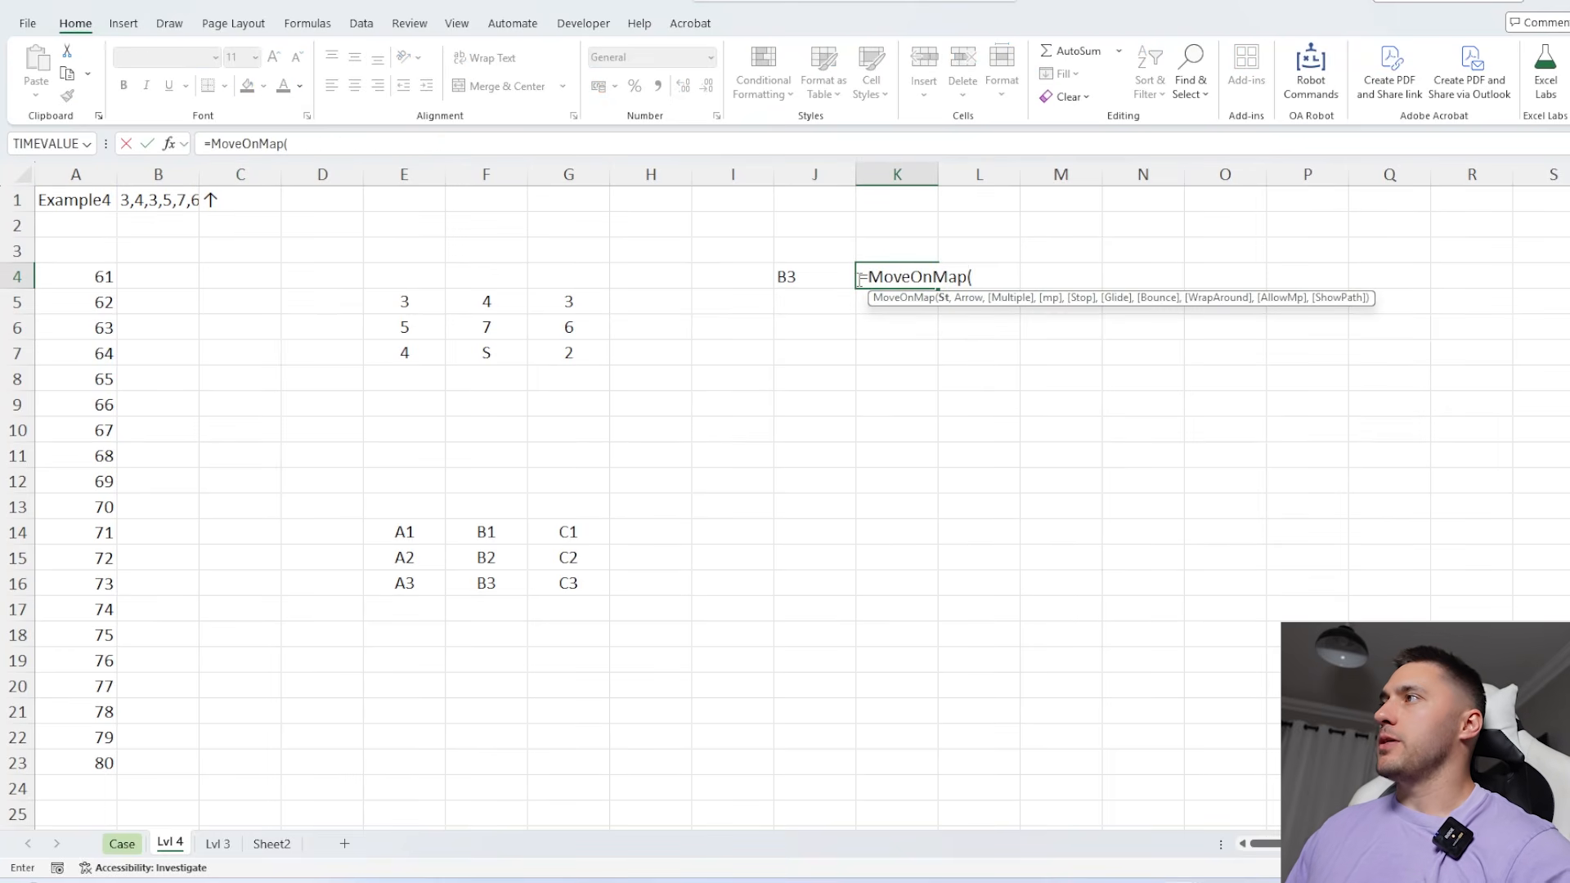
pyautogui.click(789, 272)
pyautogui.write(',')
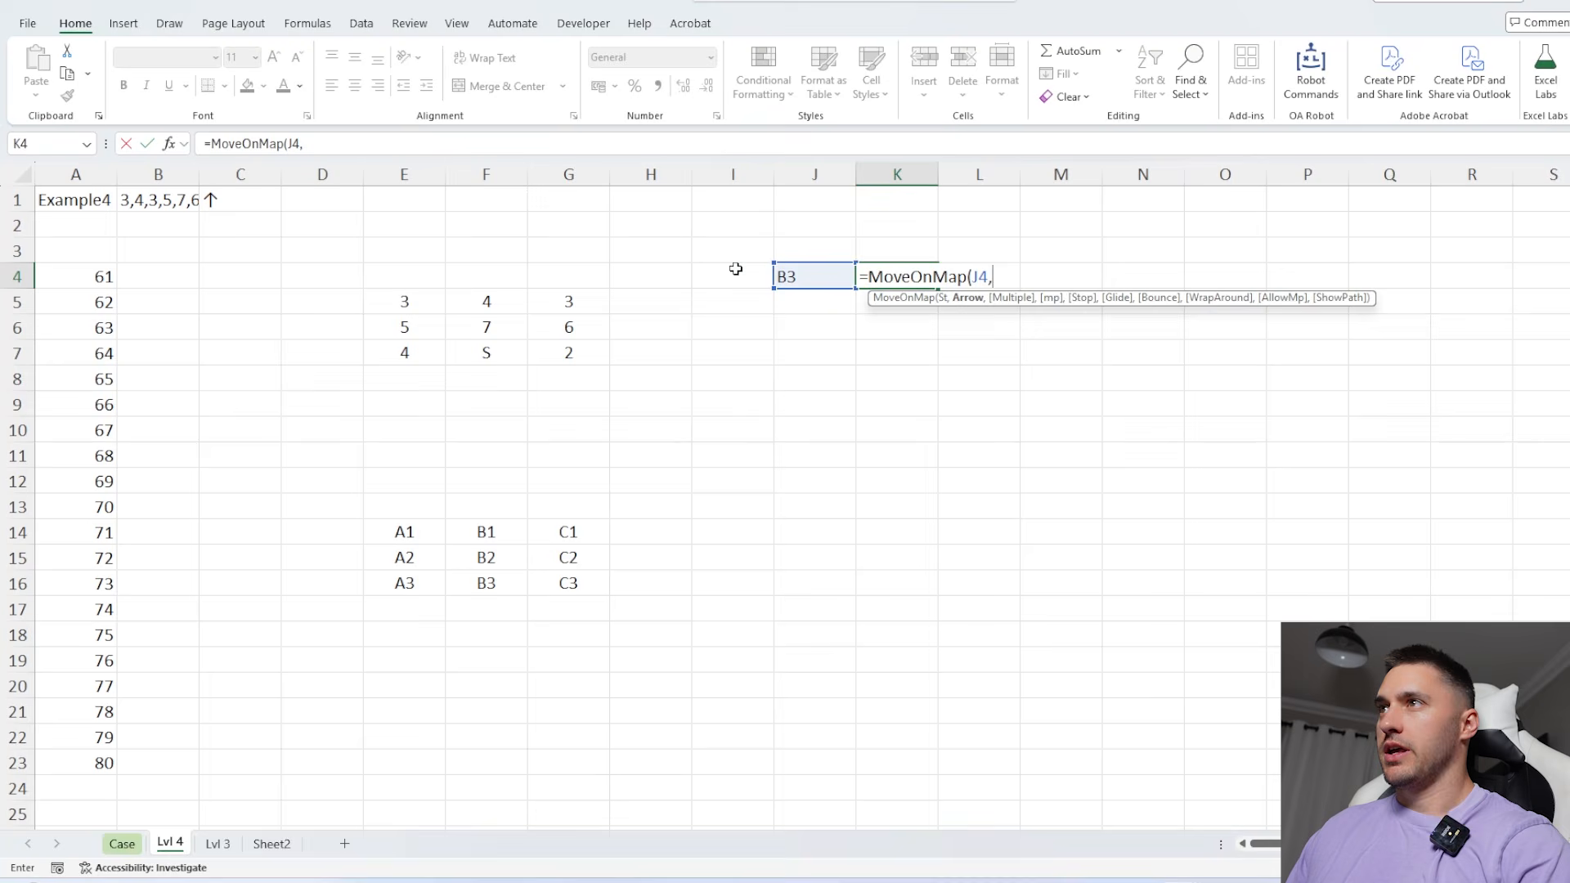
pyautogui.click(257, 206)
pyautogui.write(',')
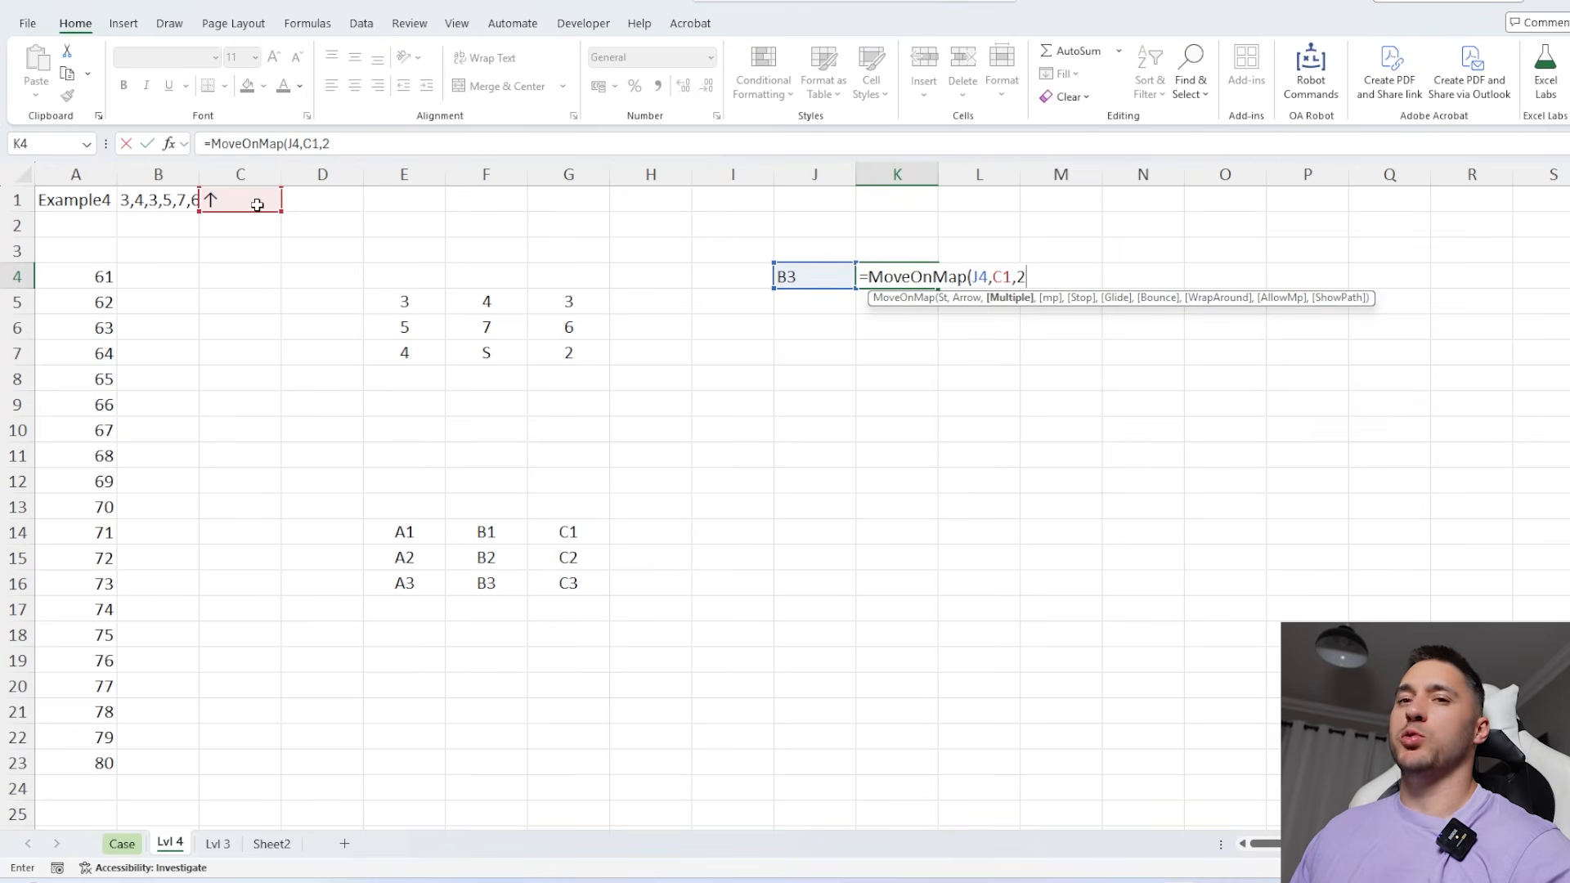
pyautogui.write('2')
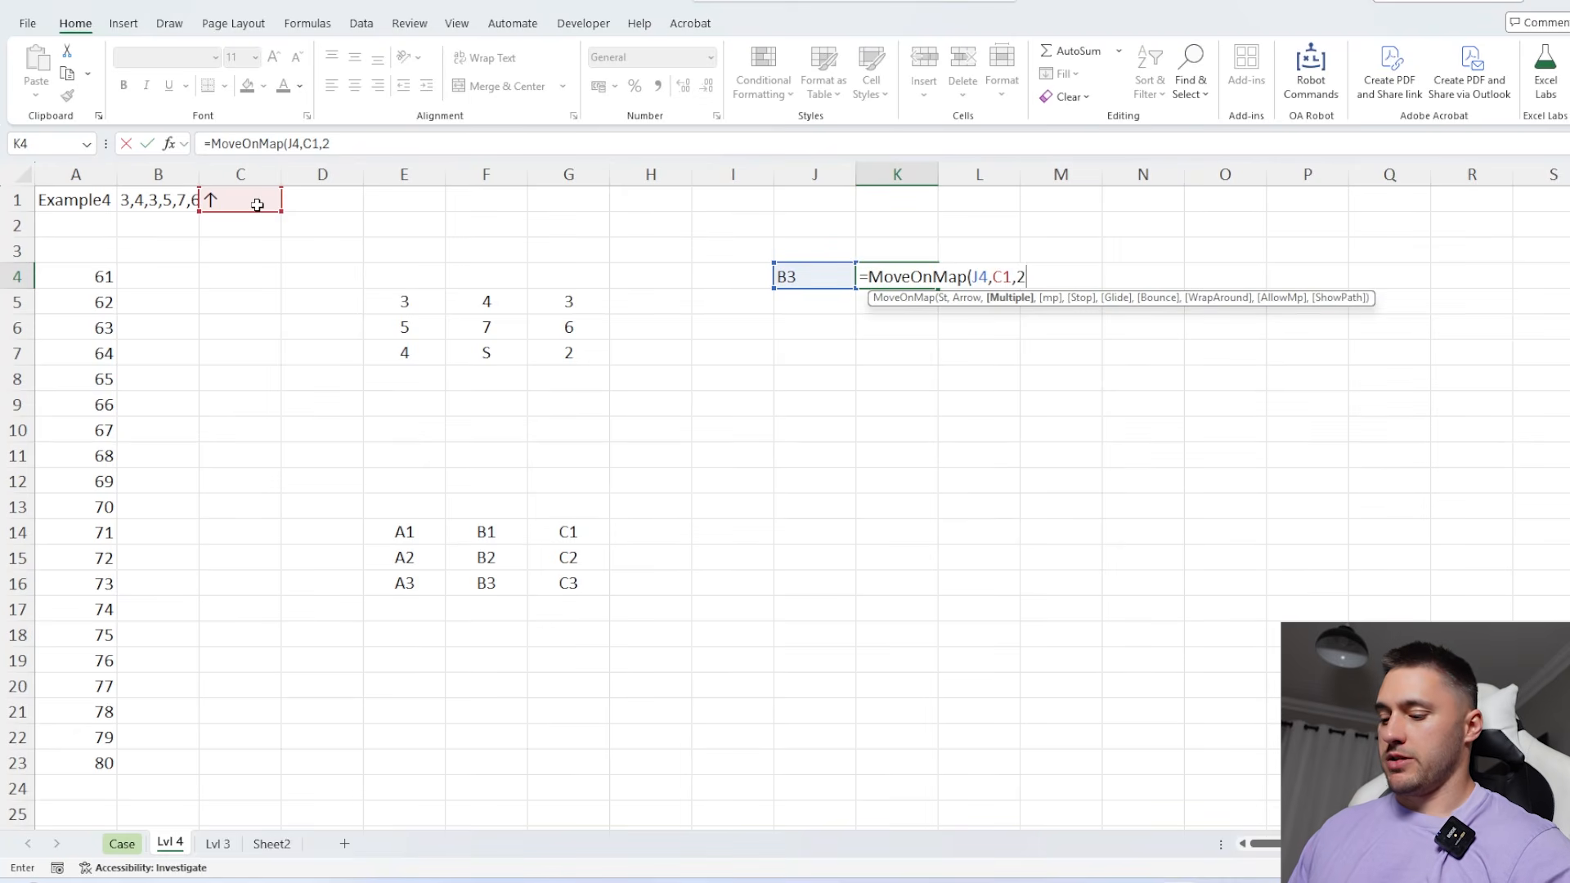
pyautogui.write(',,,,,,,')
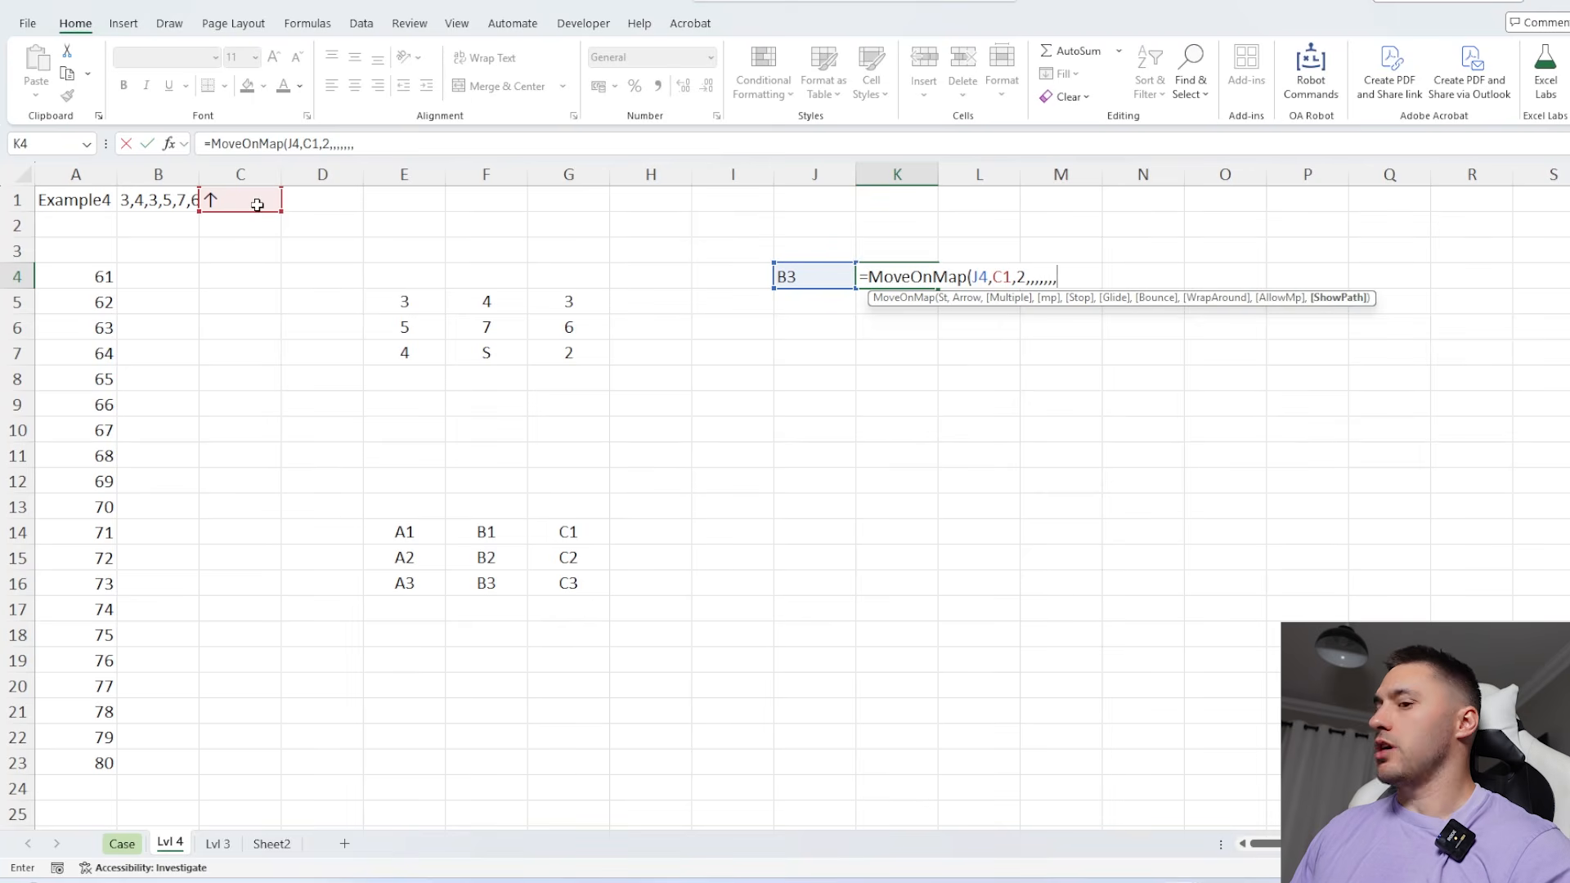
pyautogui.write('1')
pyautogui.press('Return')
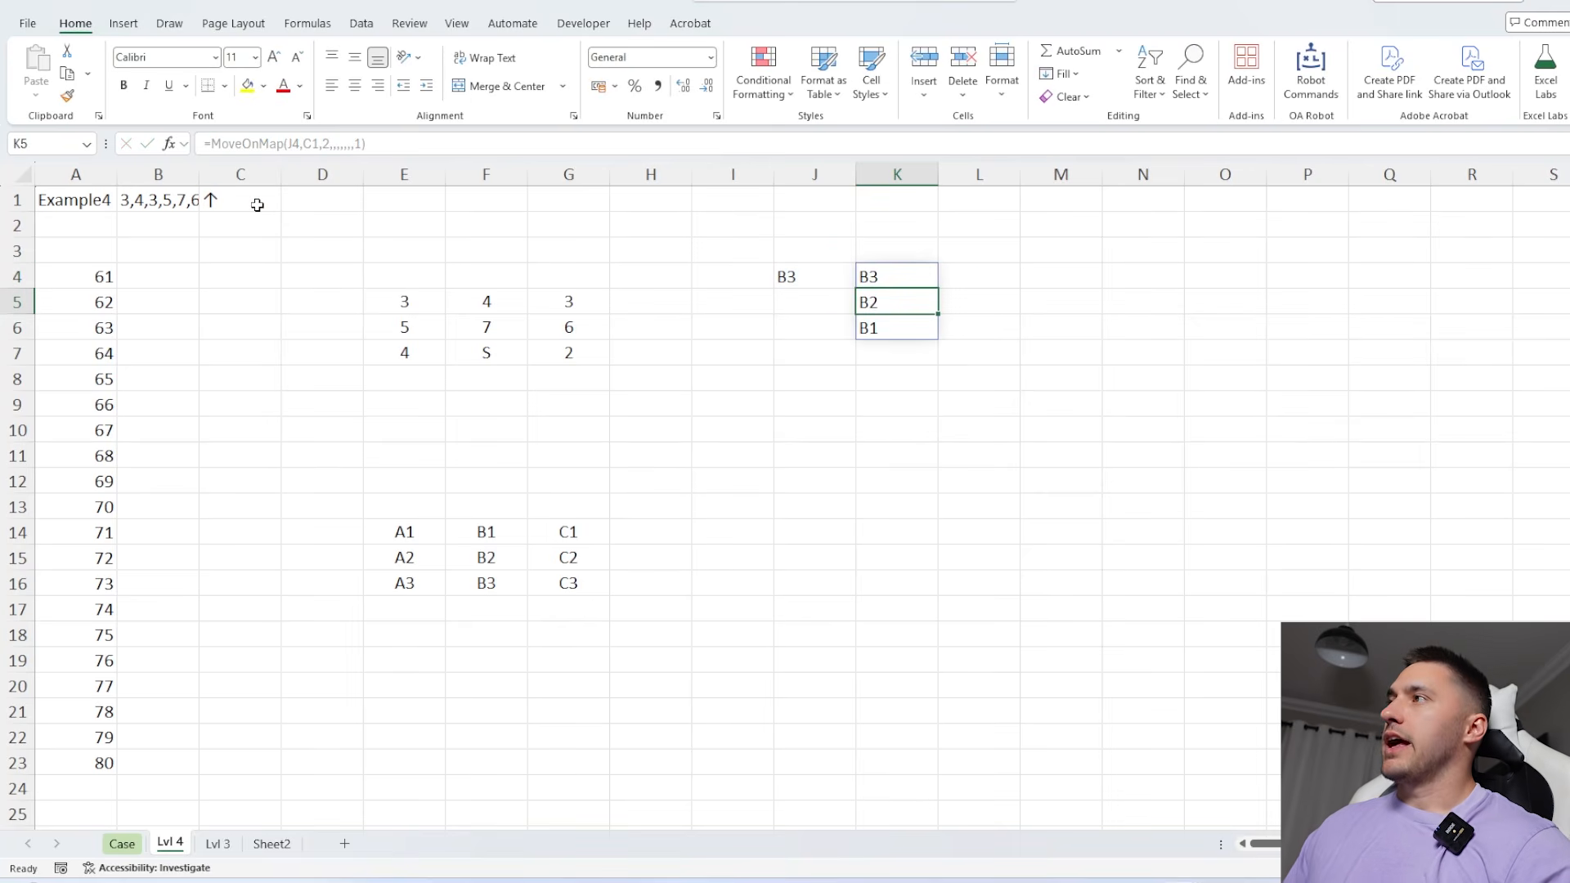
# Exclude the sun's own cell from the path by changing K4 to =DROP(MoveOnMap(J4,C1,2,,,,,,,1),1)
pyautogui.moveTo(893, 275); pyautogui.dragTo(889, 334)
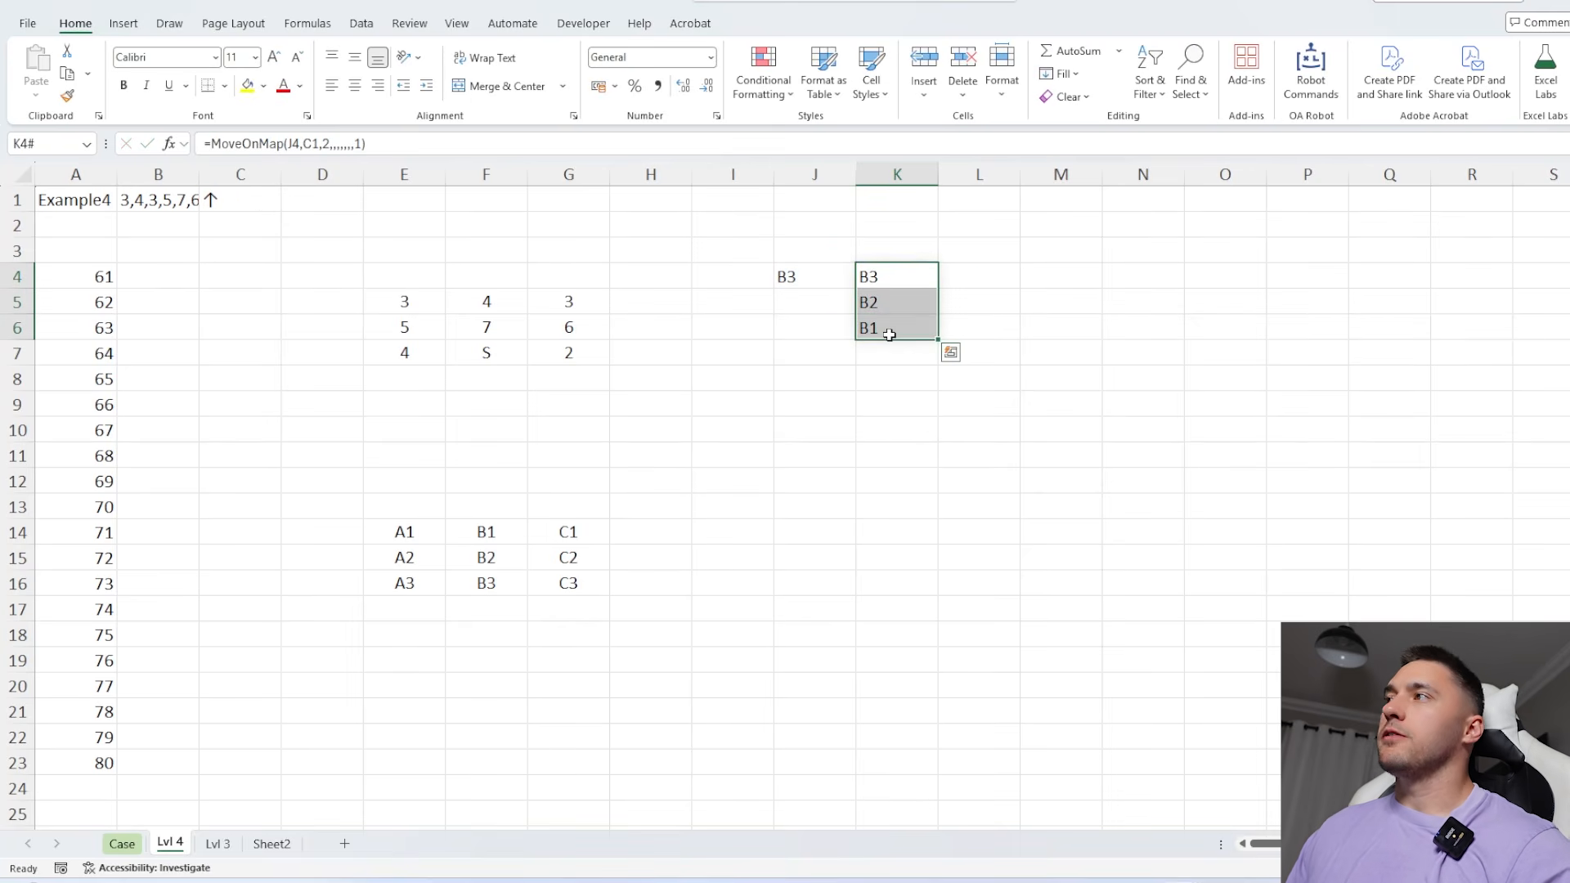
pyautogui.click(896, 274)
pyautogui.click(886, 319)
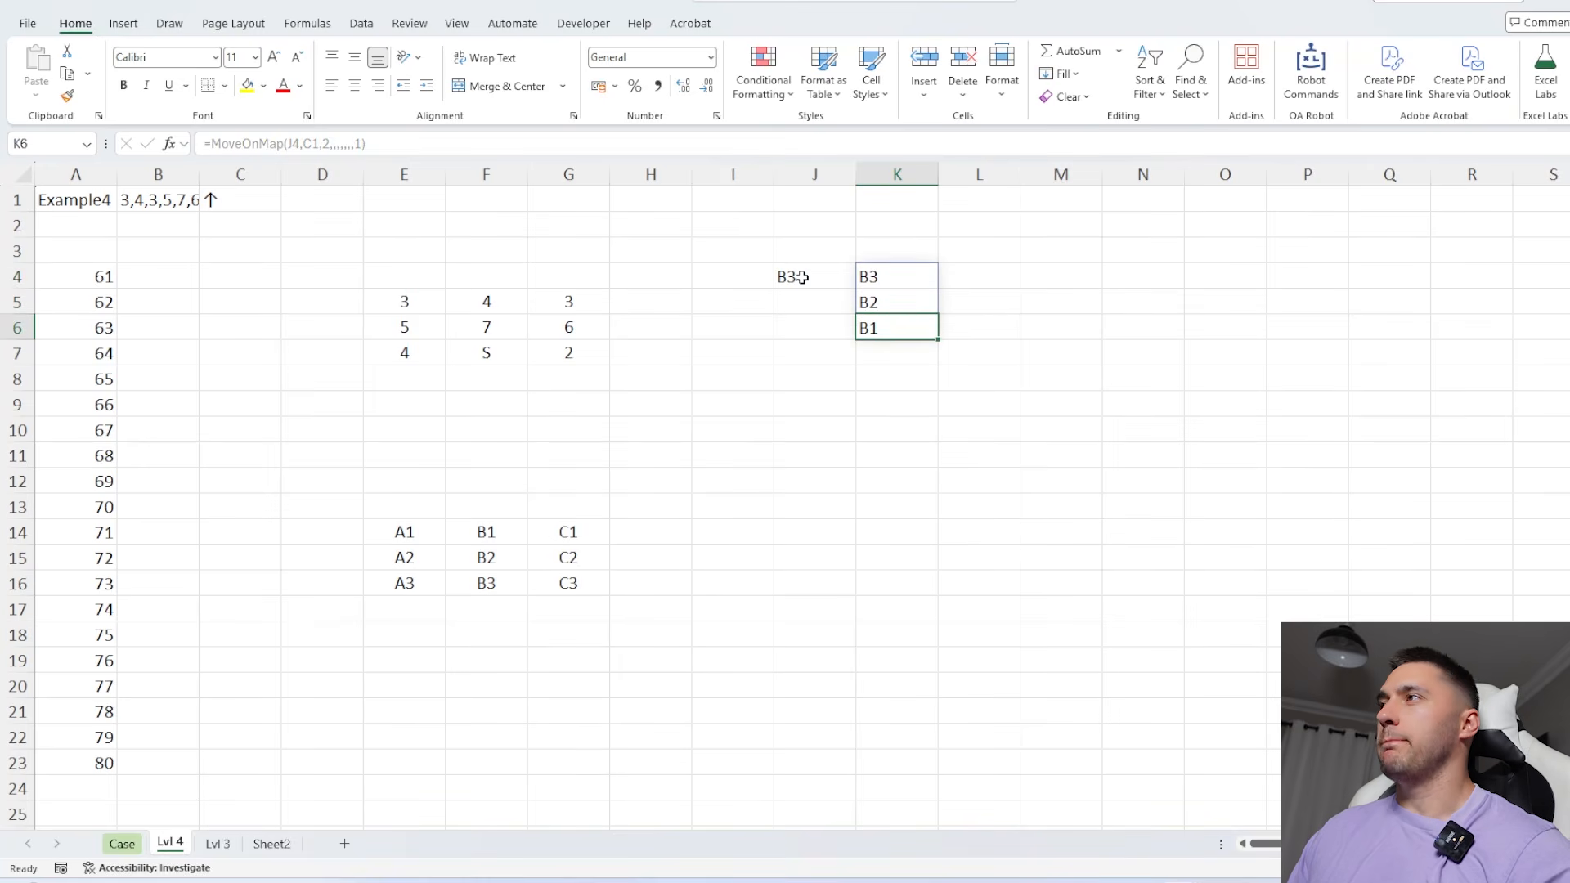
pyautogui.click(877, 269)
pyautogui.click(214, 143)
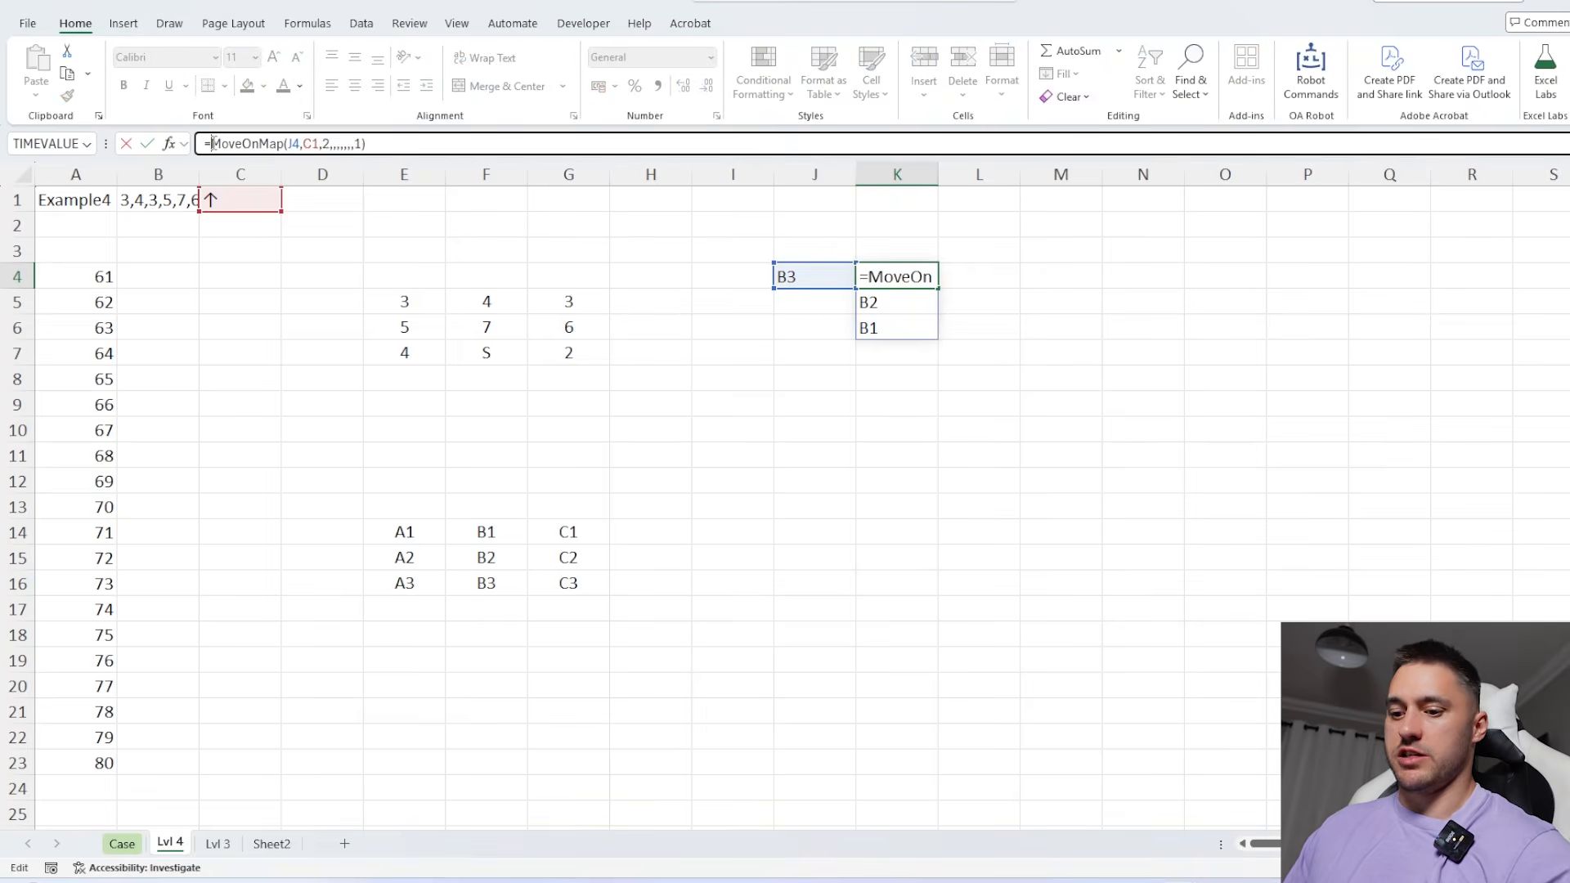
pyautogui.write('DROP(')
pyautogui.click(415, 143)
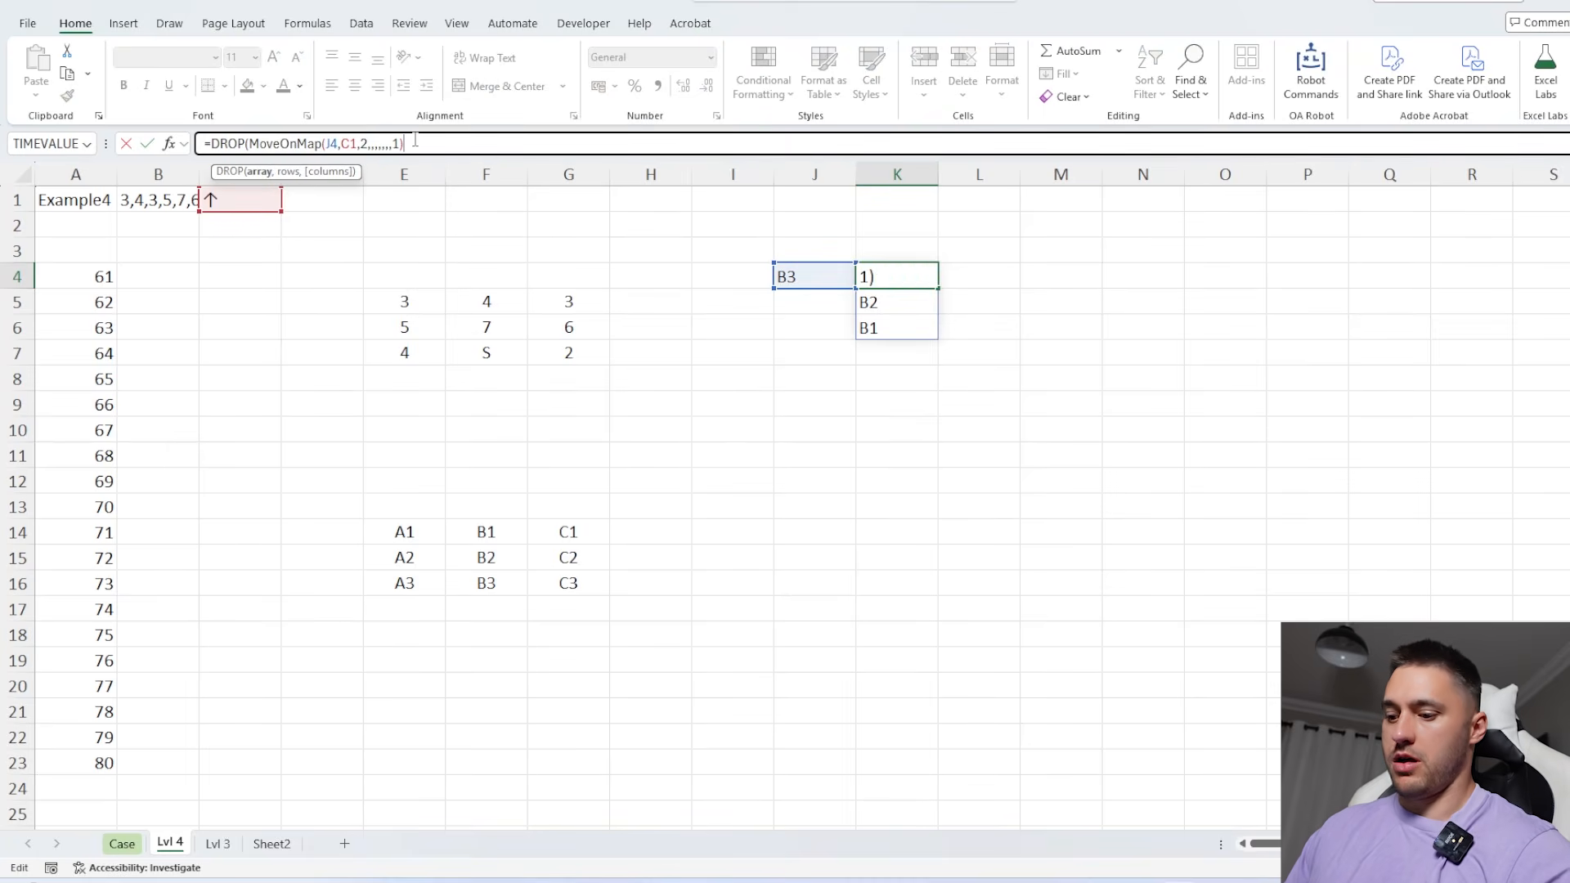
pyautogui.write(',1)')
pyautogui.click(977, 273)
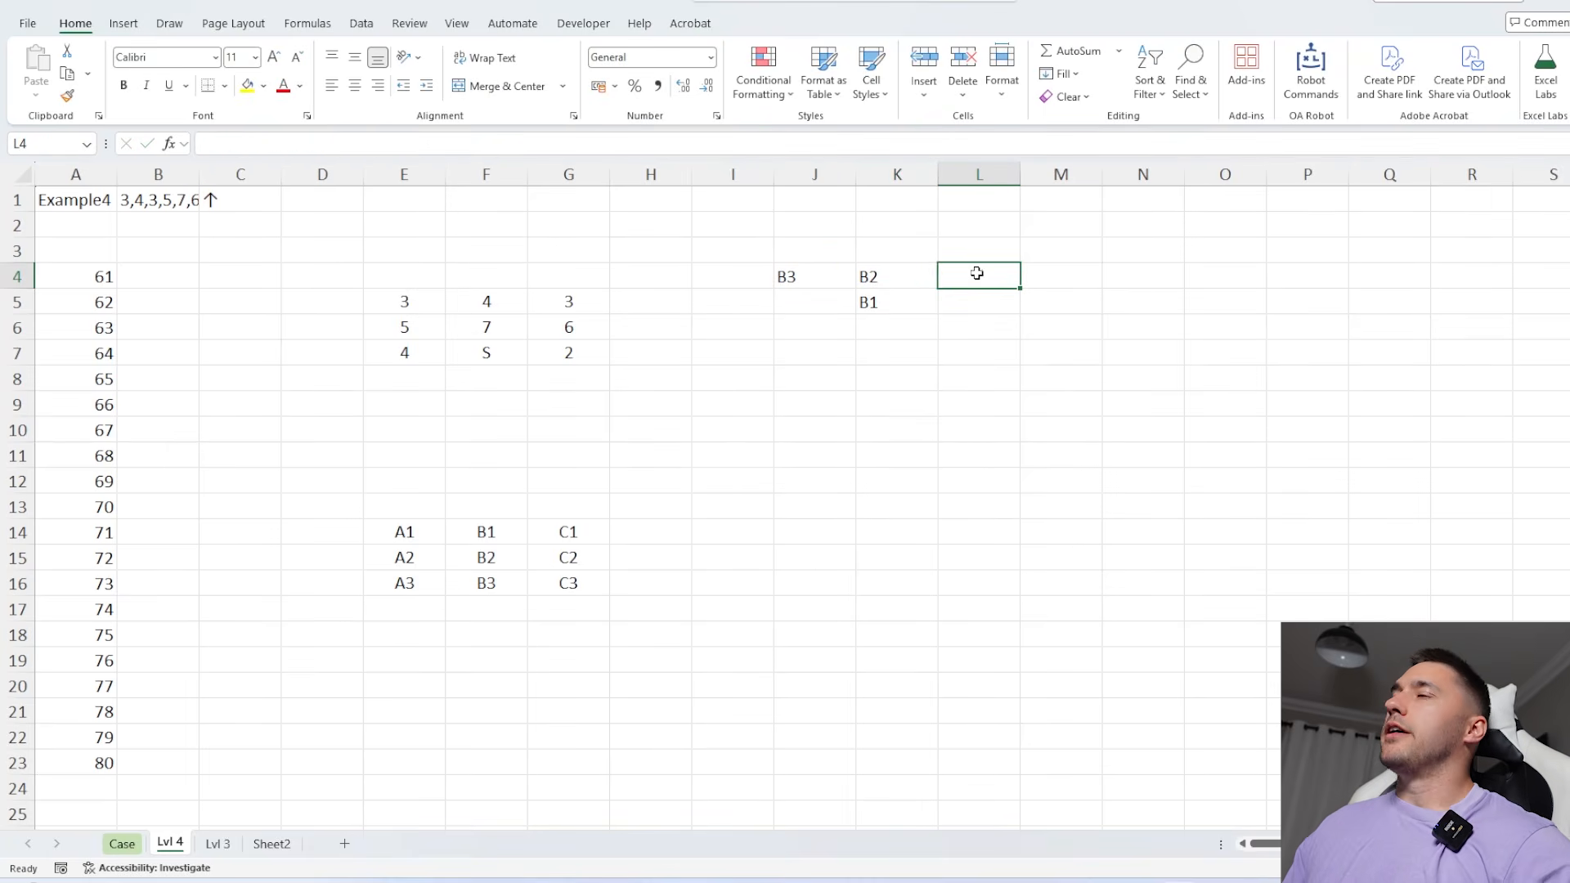
# Highlight the sun's cell F7 in yellow and the path cells F5:F6 in light gold
pyautogui.click(891, 271)
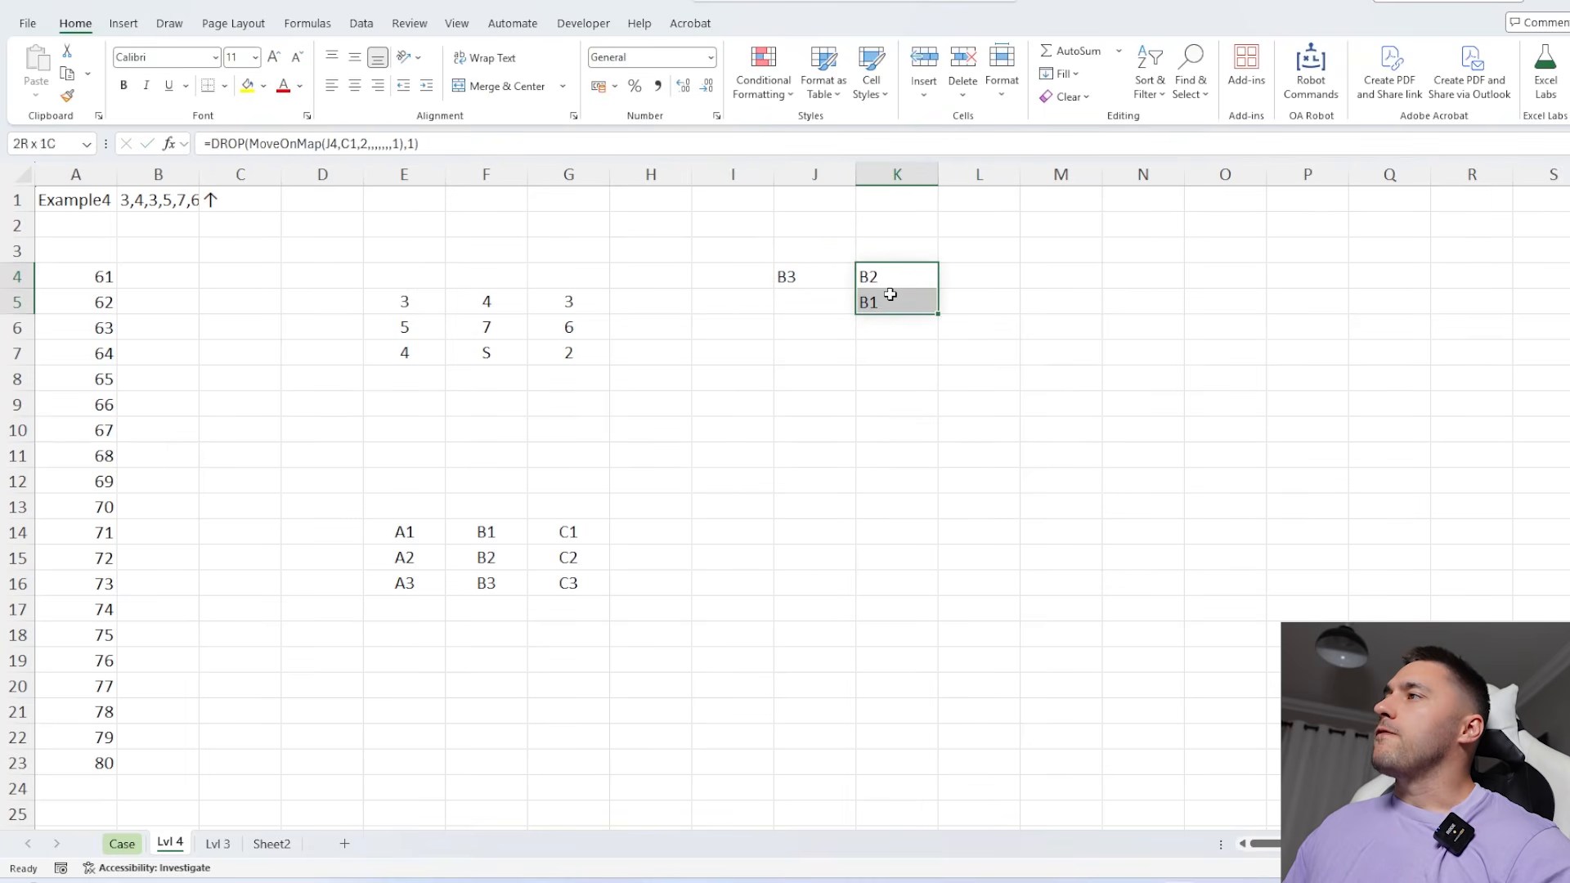
pyautogui.click(409, 527)
pyautogui.moveTo(557, 349); pyautogui.dragTo(422, 304)
pyautogui.click(472, 320)
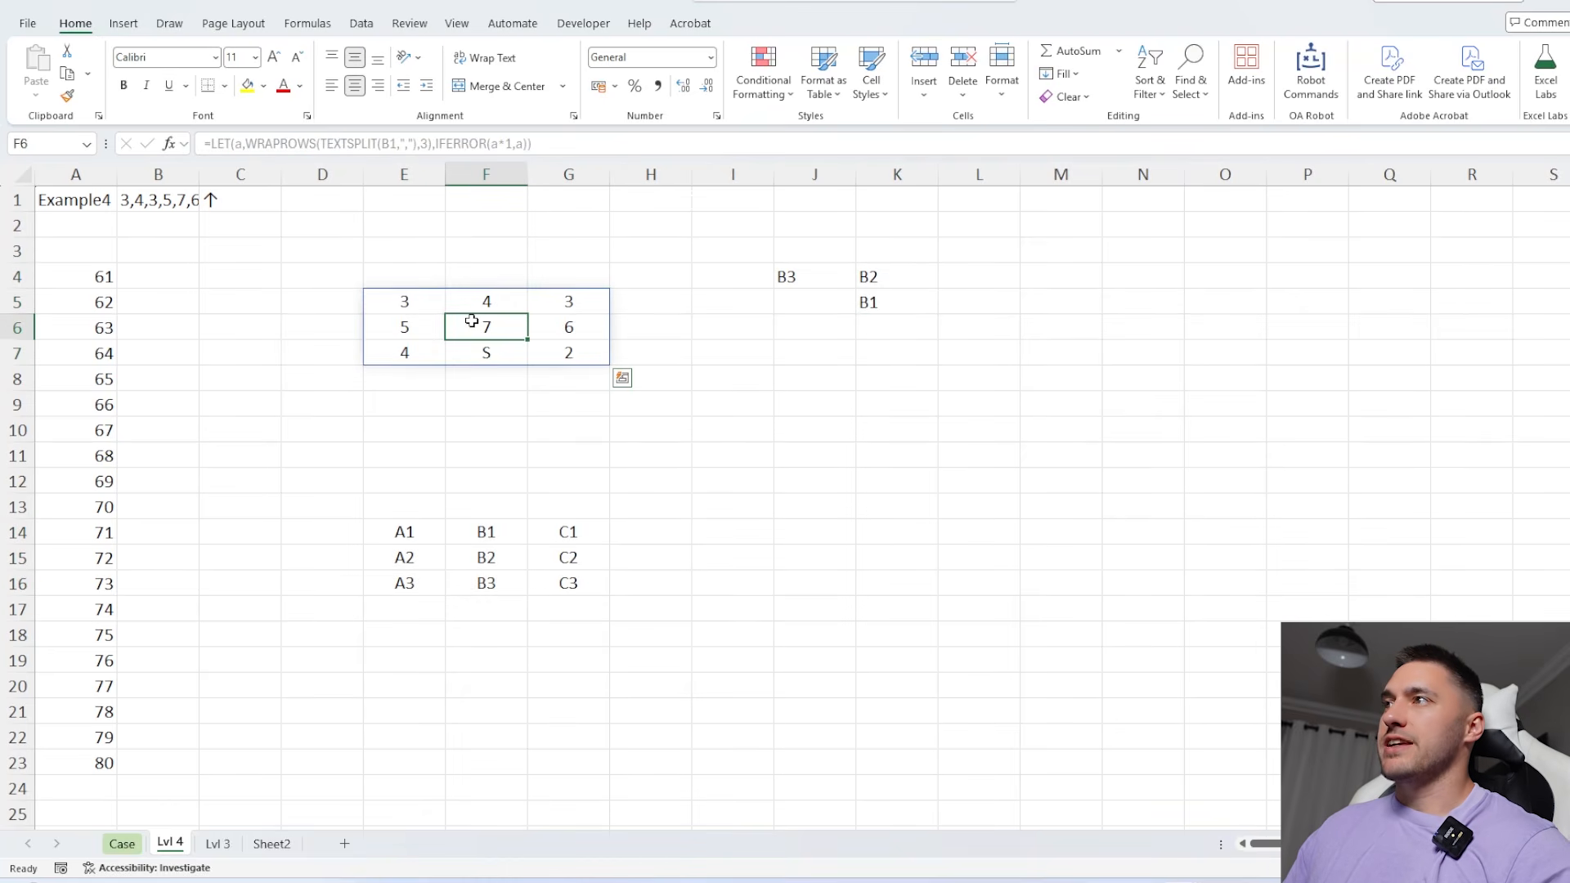
pyautogui.keyDown('ctrl'); pyautogui.click(482, 304); pyautogui.keyUp('ctrl')
pyautogui.click(500, 356)
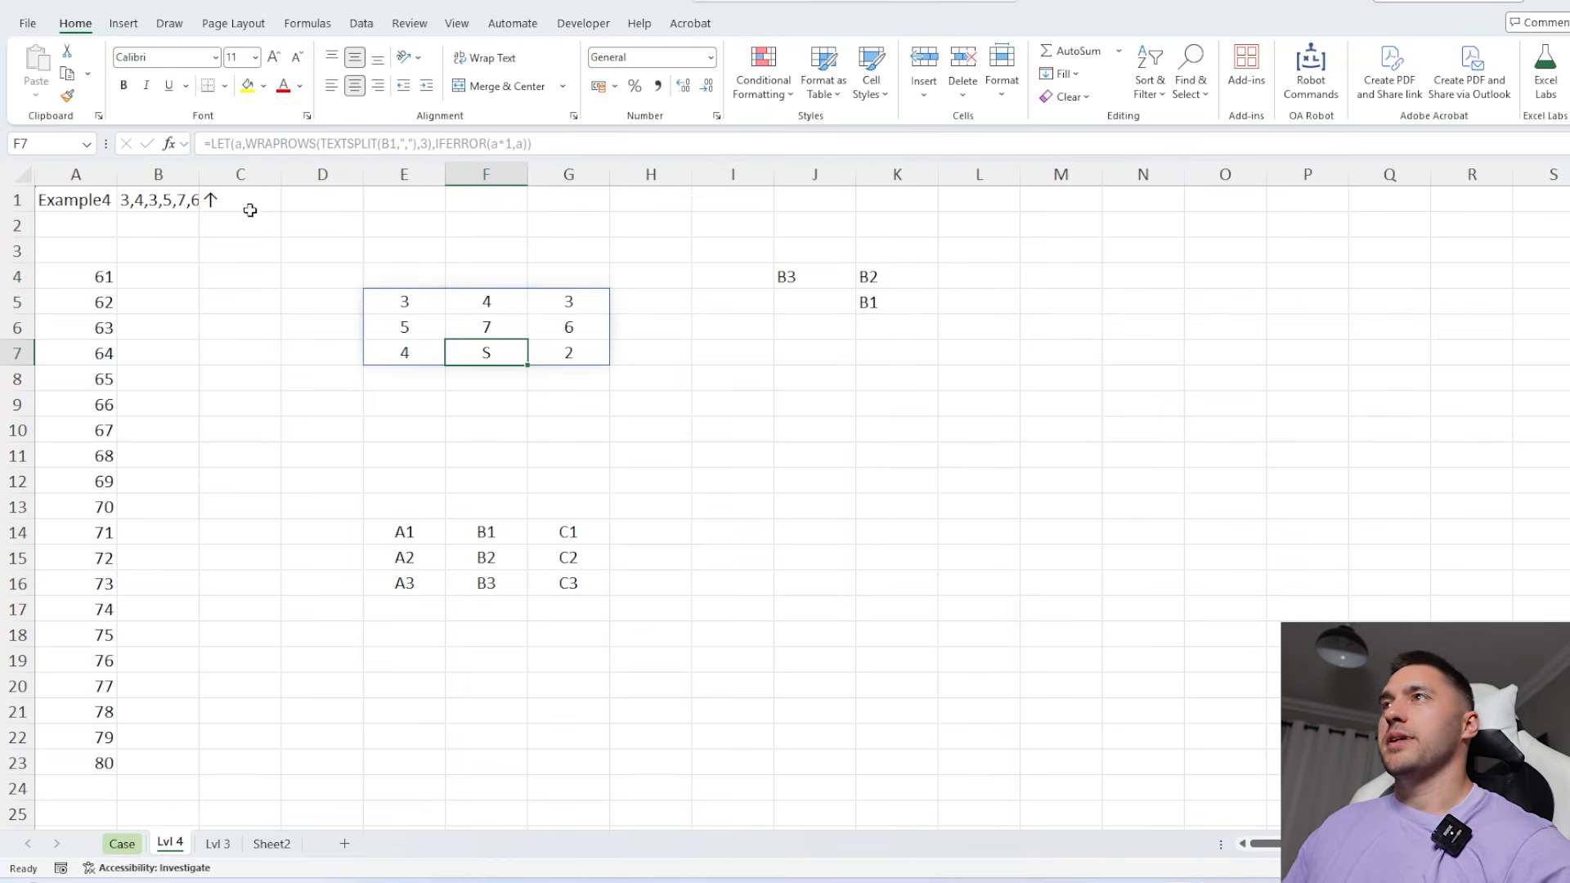
pyautogui.click(247, 85)
pyautogui.moveTo(502, 326); pyautogui.dragTo(491, 304)
pyautogui.click(263, 85)
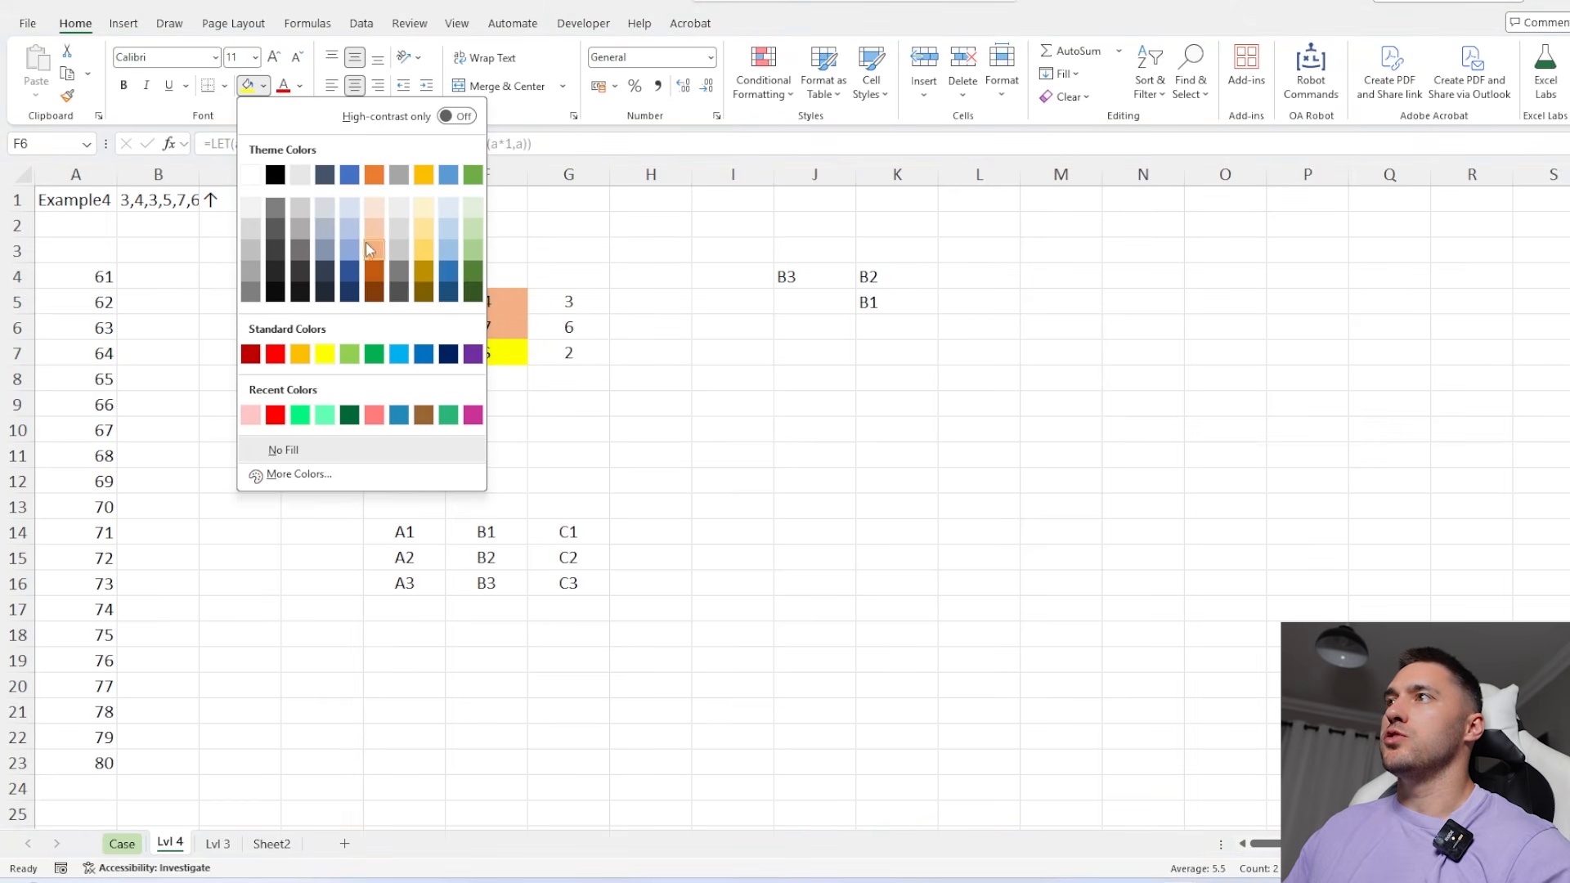
pyautogui.click(422, 235)
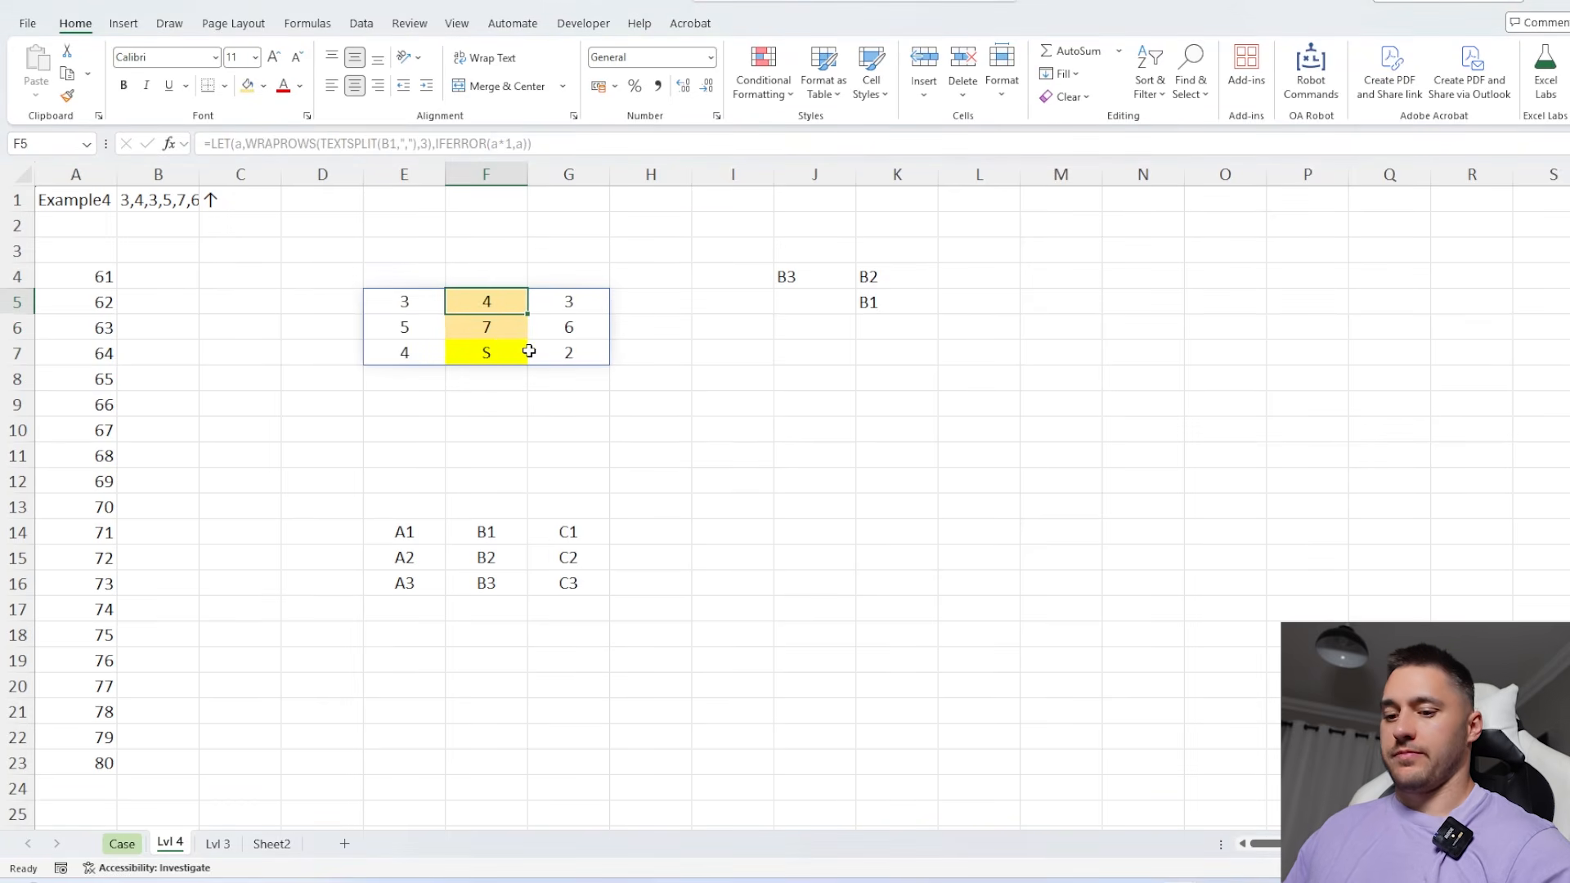
# Look up the tree heights at the path references by entering =Ad_To_Contents(K4#,E5#,A1:C3) in L4
pyautogui.click(948, 276)
pyautogui.write('=a')
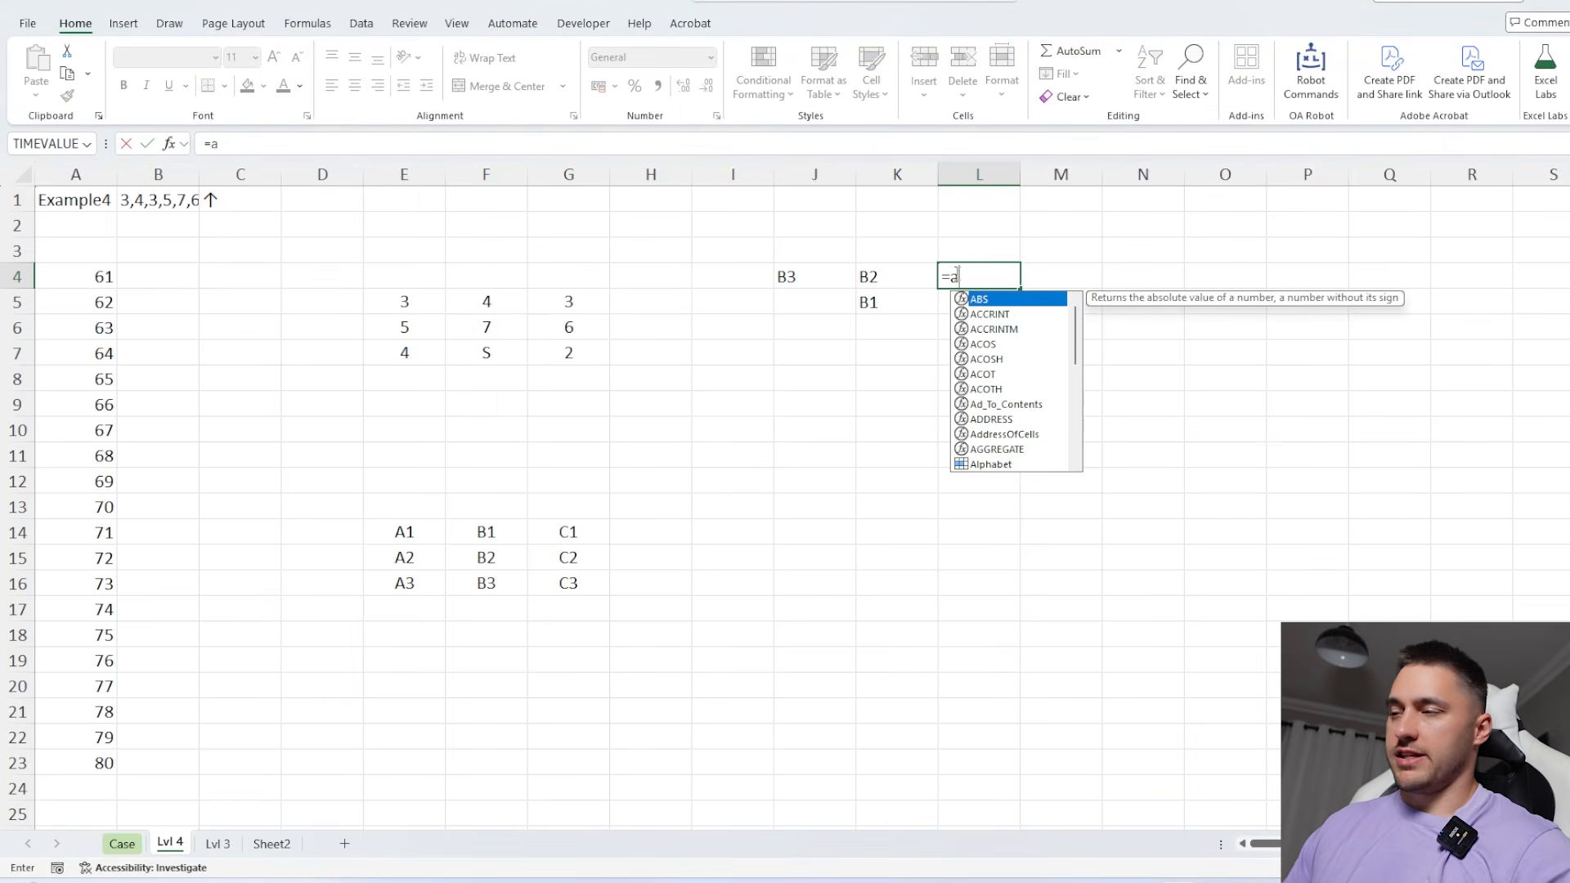
pyautogui.write('d')
pyautogui.press('Tab')
pyautogui.click(879, 278)
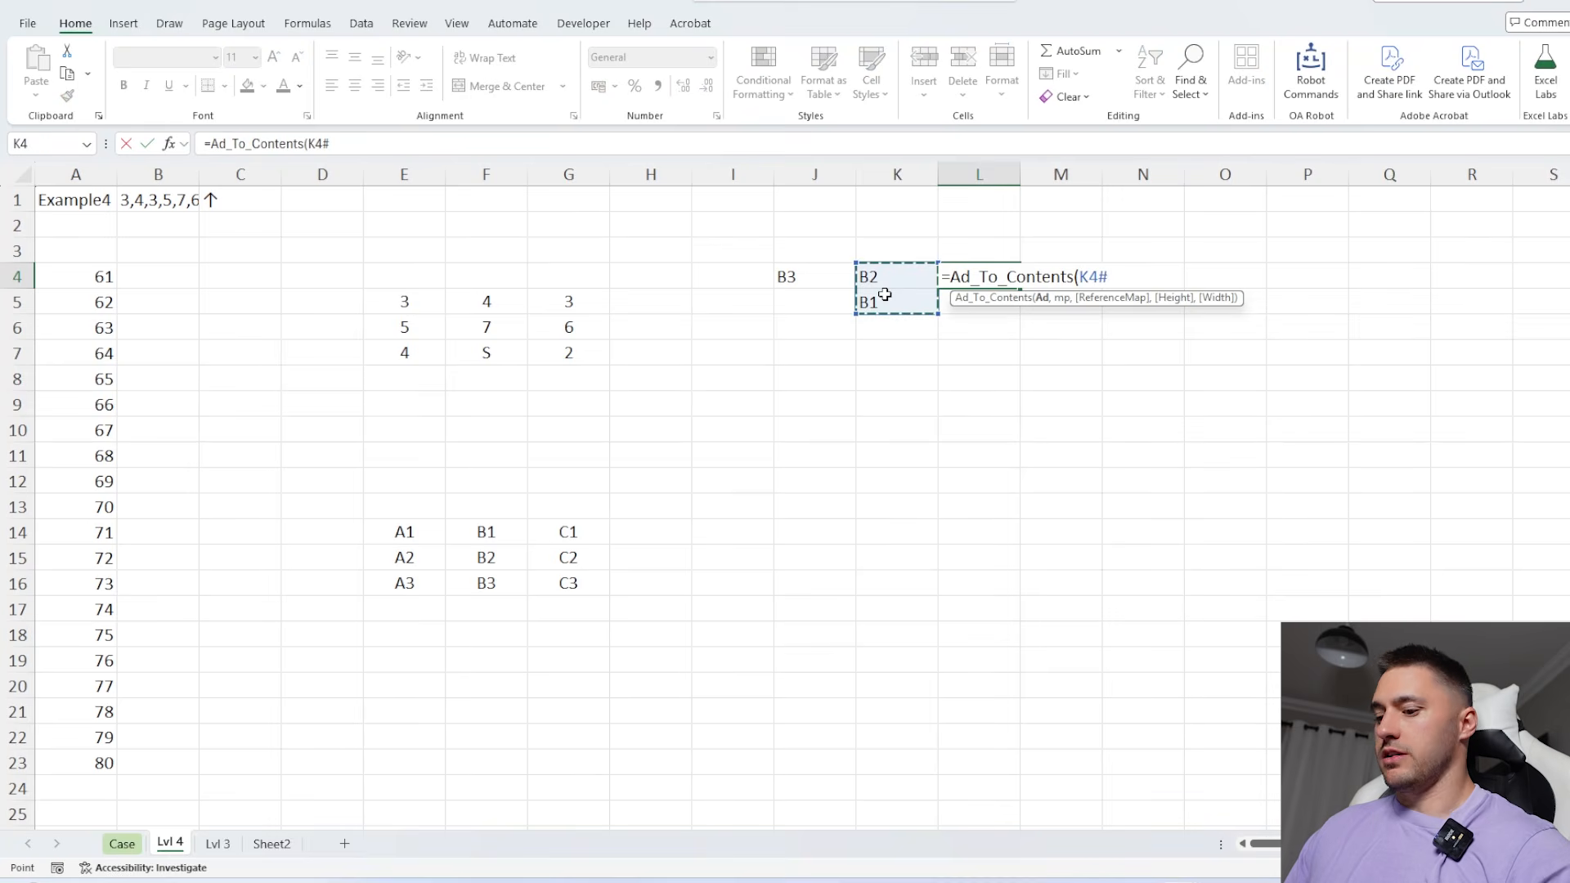
pyautogui.write(',')
pyautogui.click(407, 304)
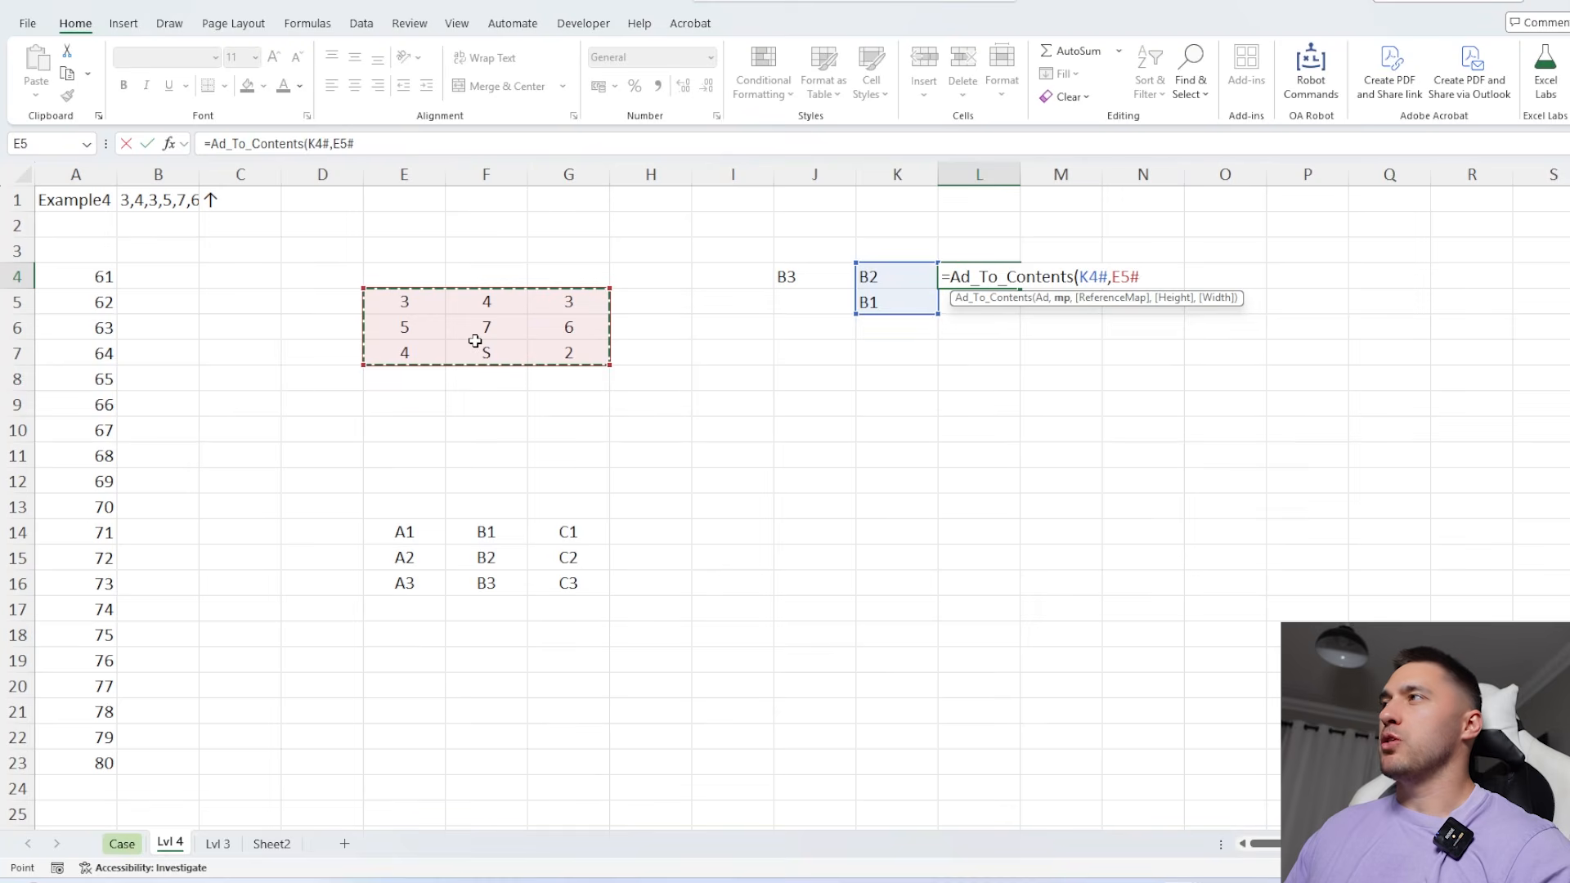
pyautogui.write(',')
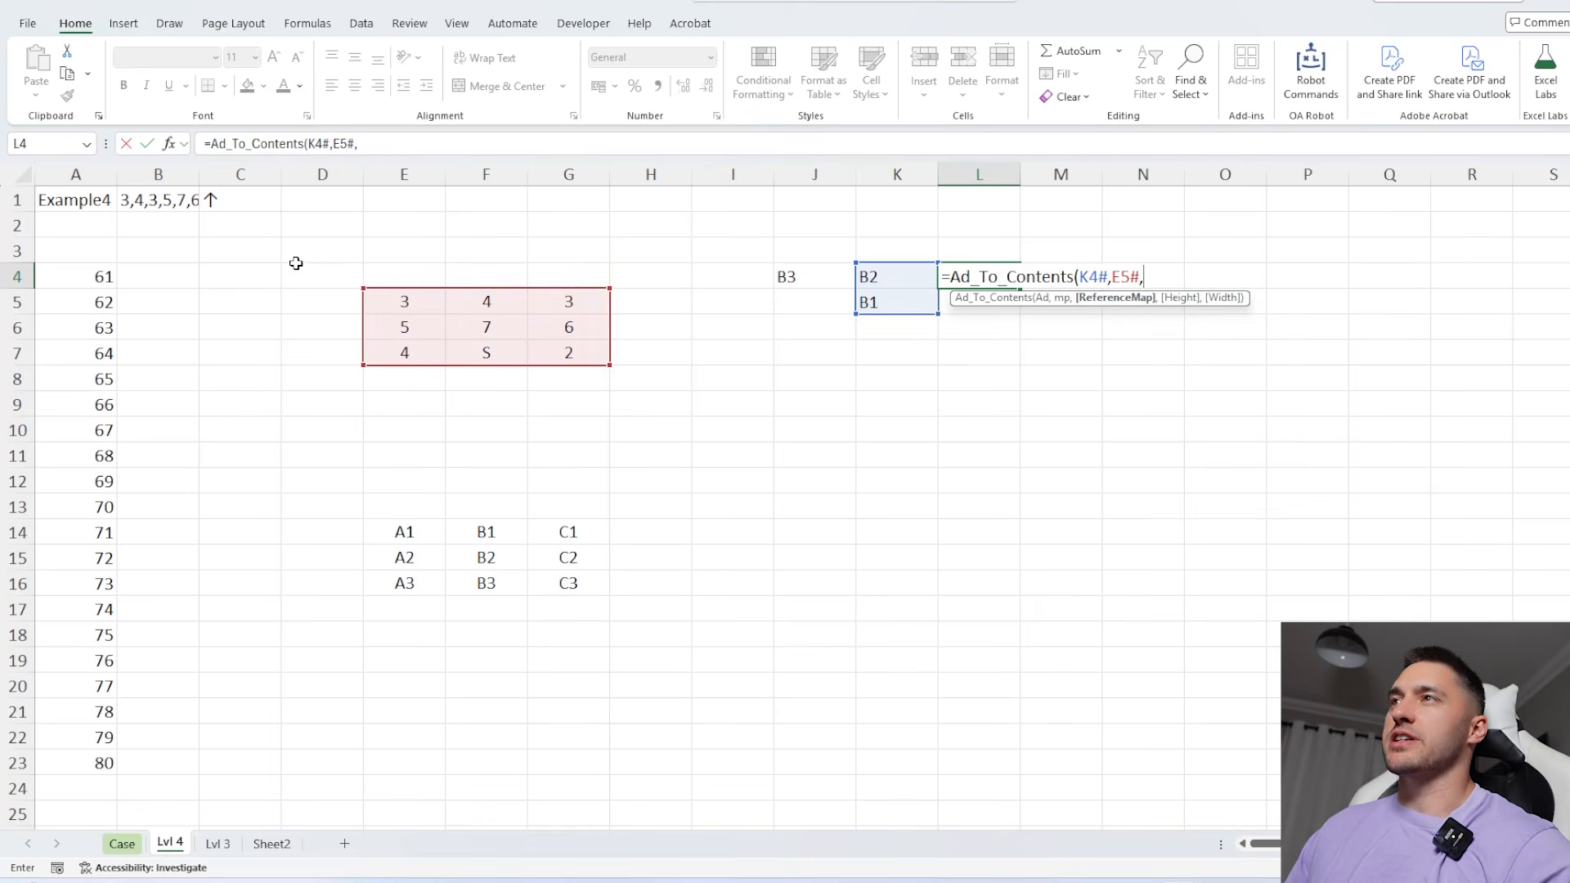
pyautogui.moveTo(102, 203); pyautogui.dragTo(231, 246)
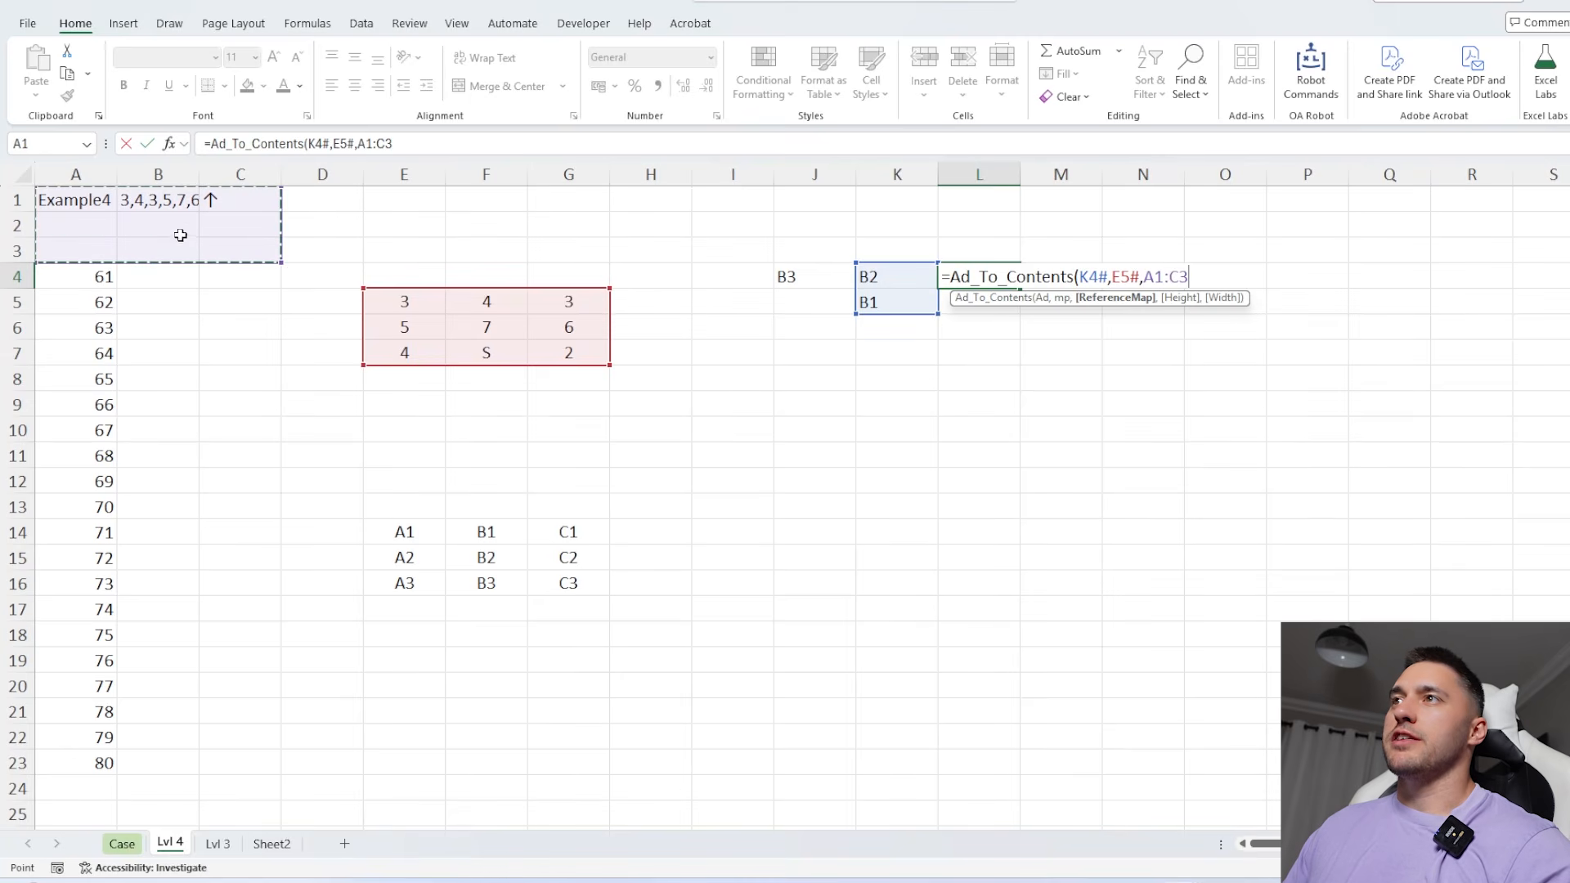
pyautogui.write(')')
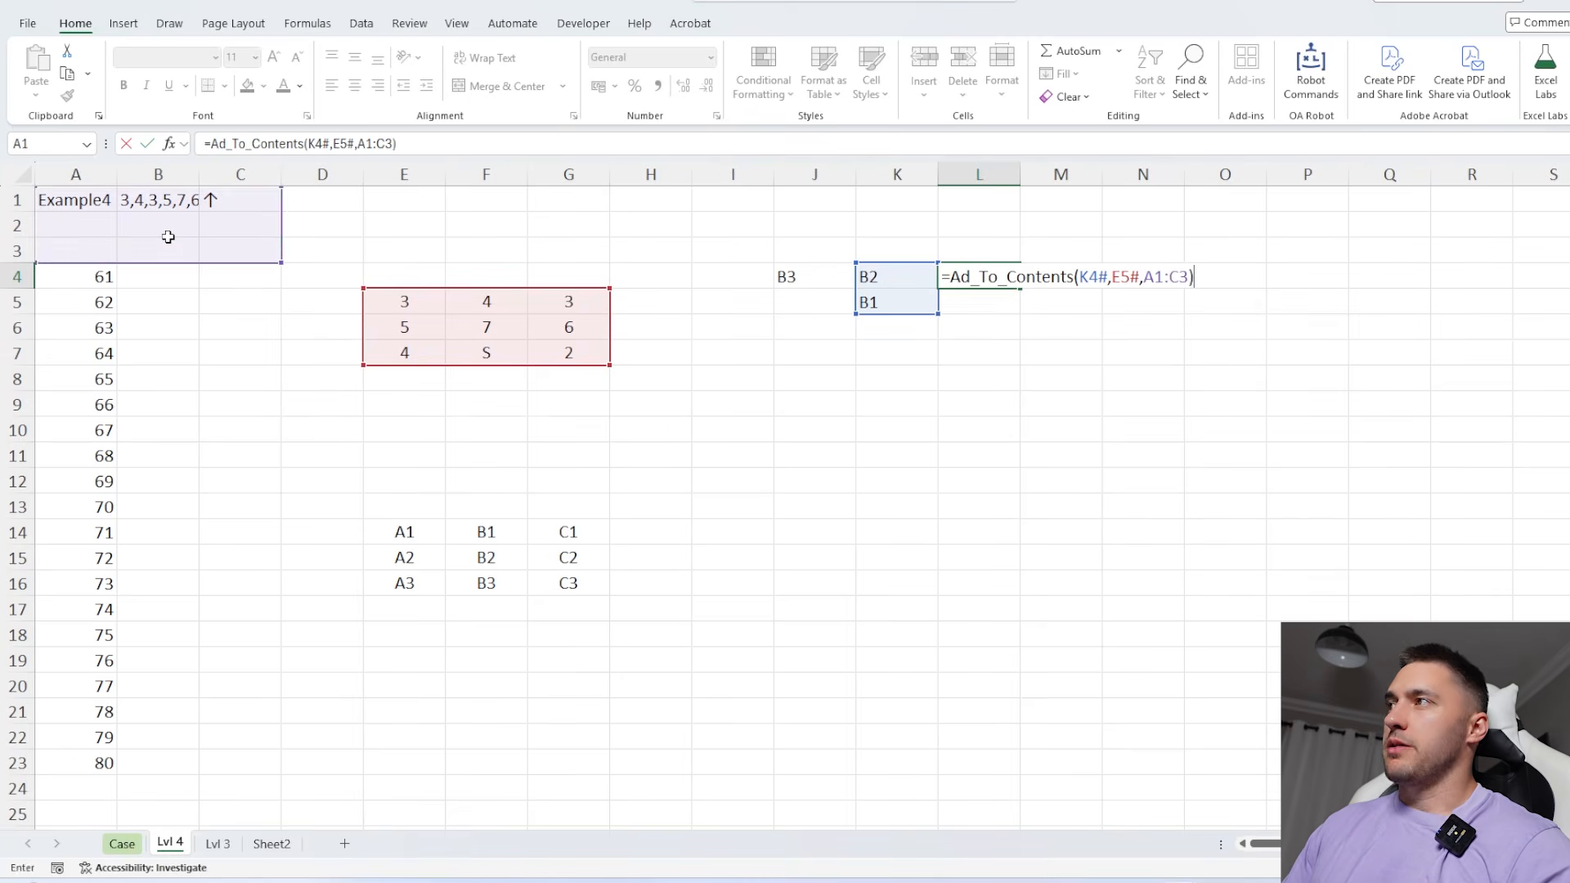
pyautogui.press('Return')
# Convert the map argument in L4 from a range to an array, making the formula =Ad_To_Contents(K4#,+E5#,A1:C3)
pyautogui.click(945, 274)
pyautogui.click(324, 144)
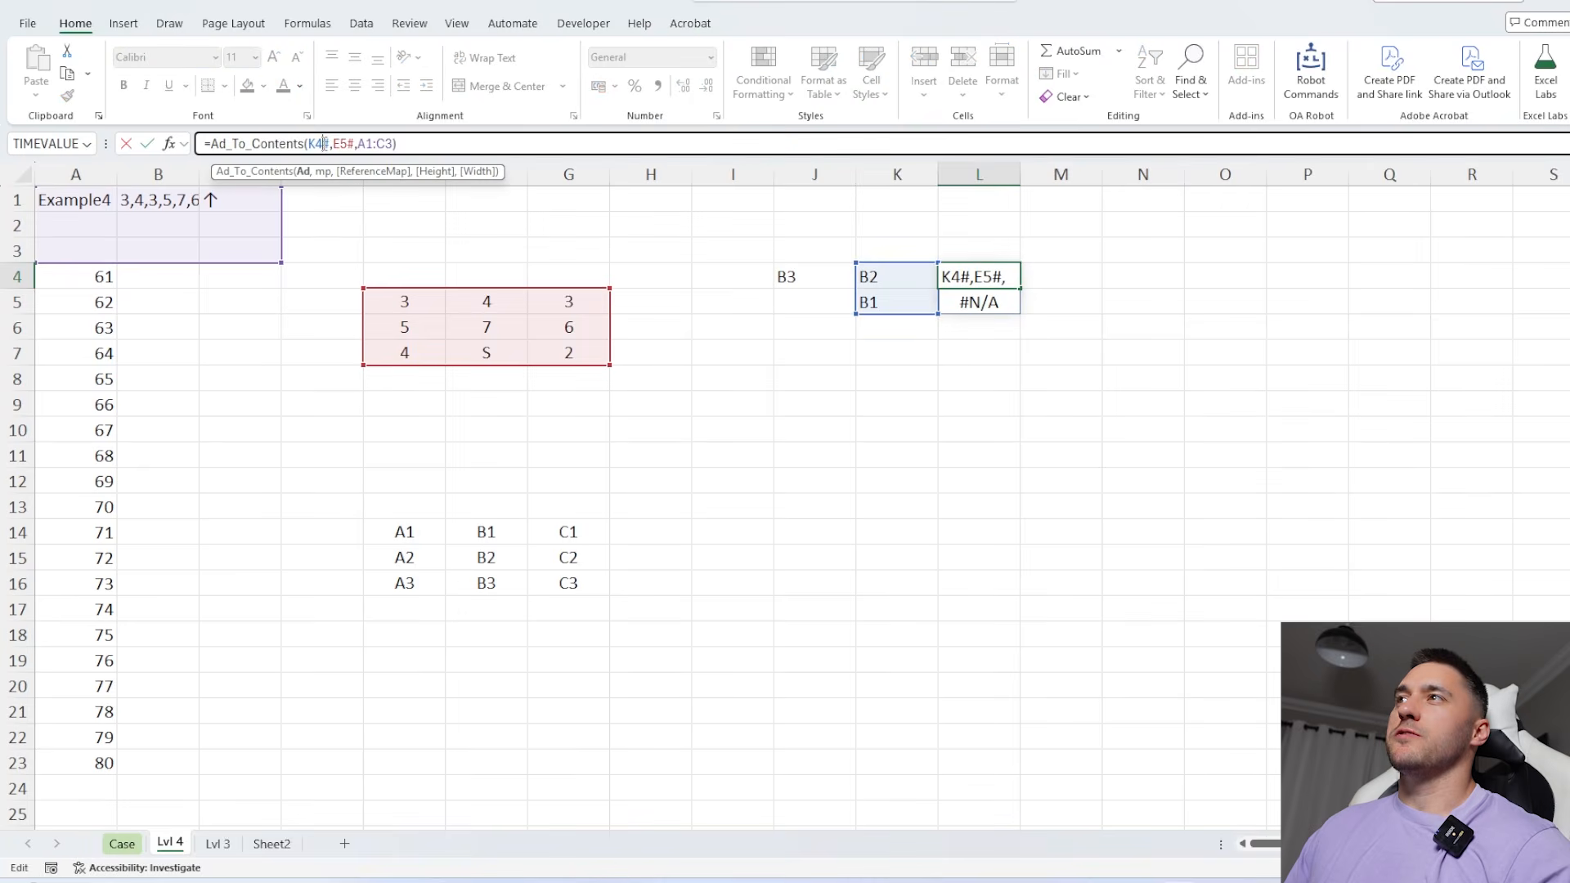
pyautogui.click(337, 144)
pyautogui.write('+')
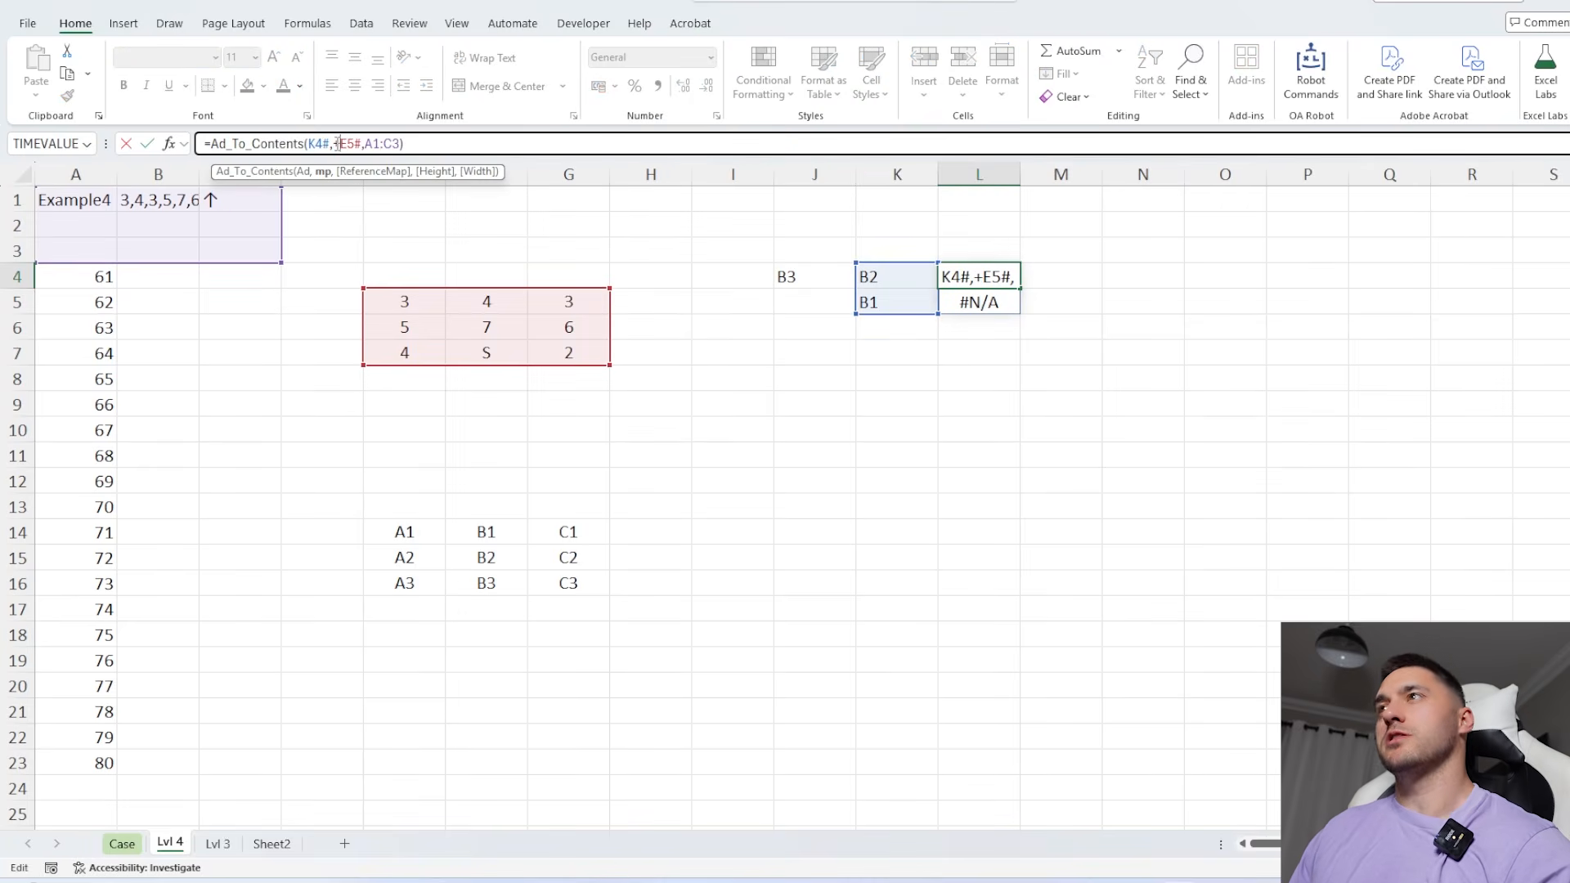
pyautogui.press('Return')
# Examine how the L4 formula's map argument E5:G7 corresponds to its reference map A1:C3
pyautogui.click(967, 264)
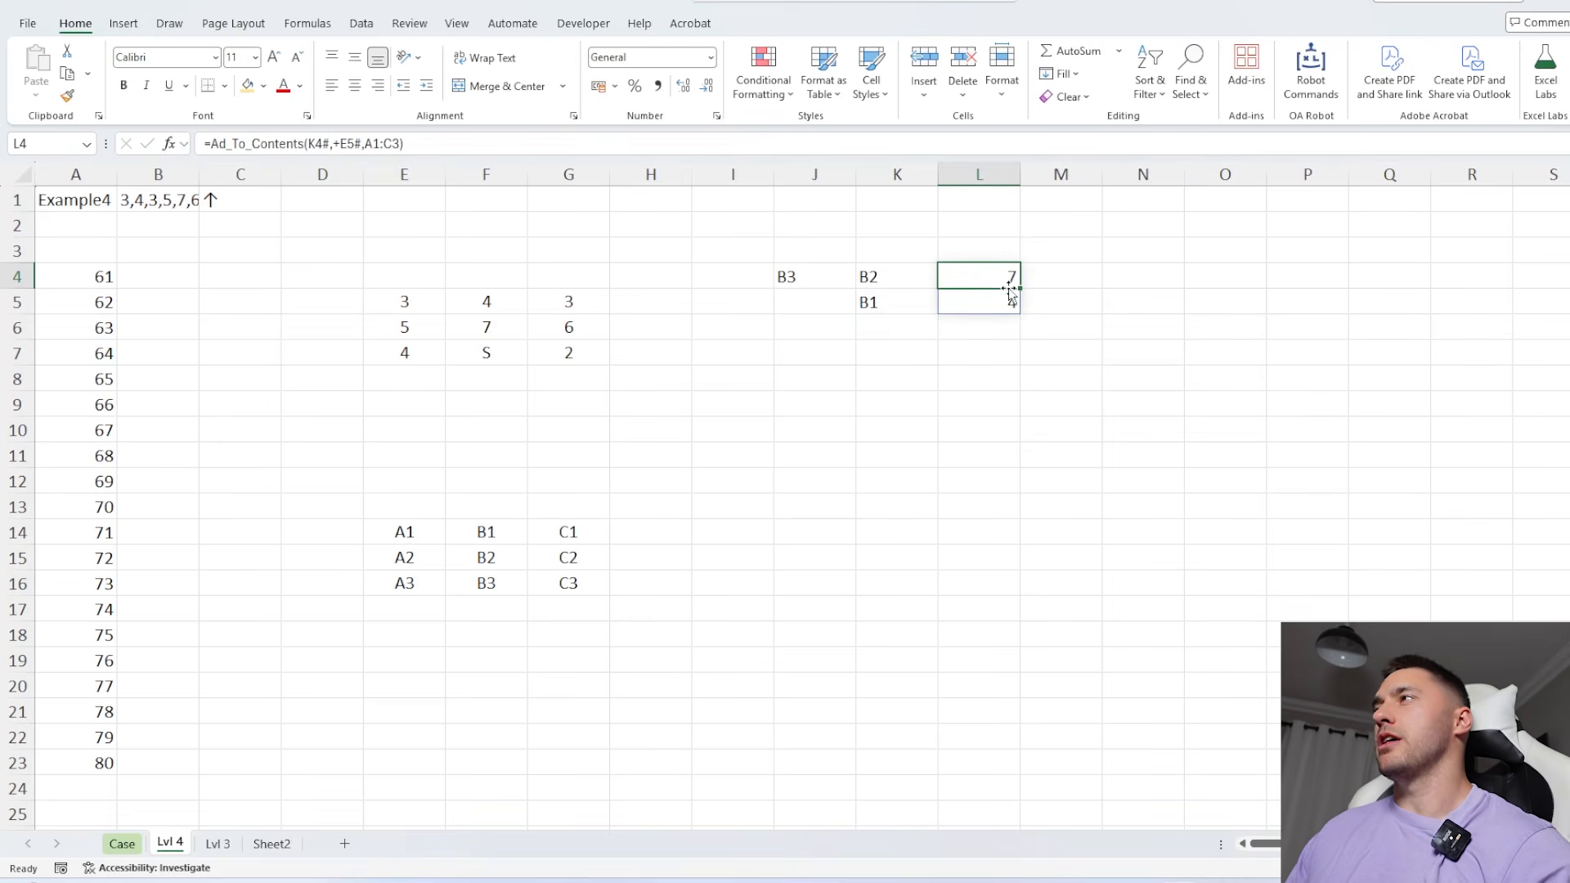
pyautogui.click(363, 139)
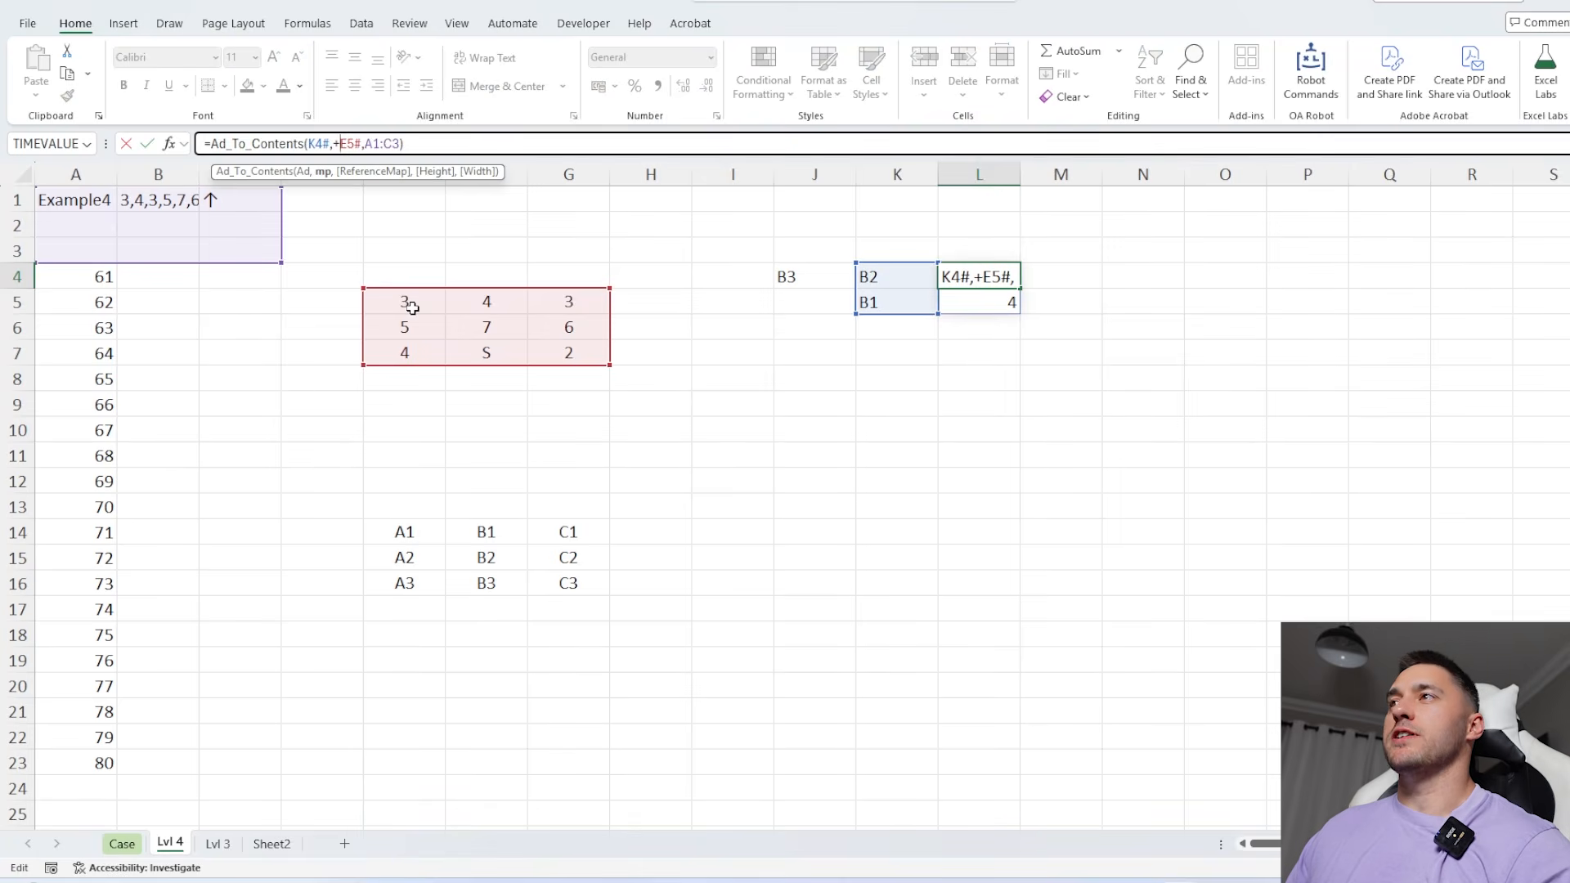
pyautogui.press('Return')
pyautogui.moveTo(404, 305); pyautogui.dragTo(614, 354)
pyautogui.moveTo(206, 247); pyautogui.dragTo(55, 191)
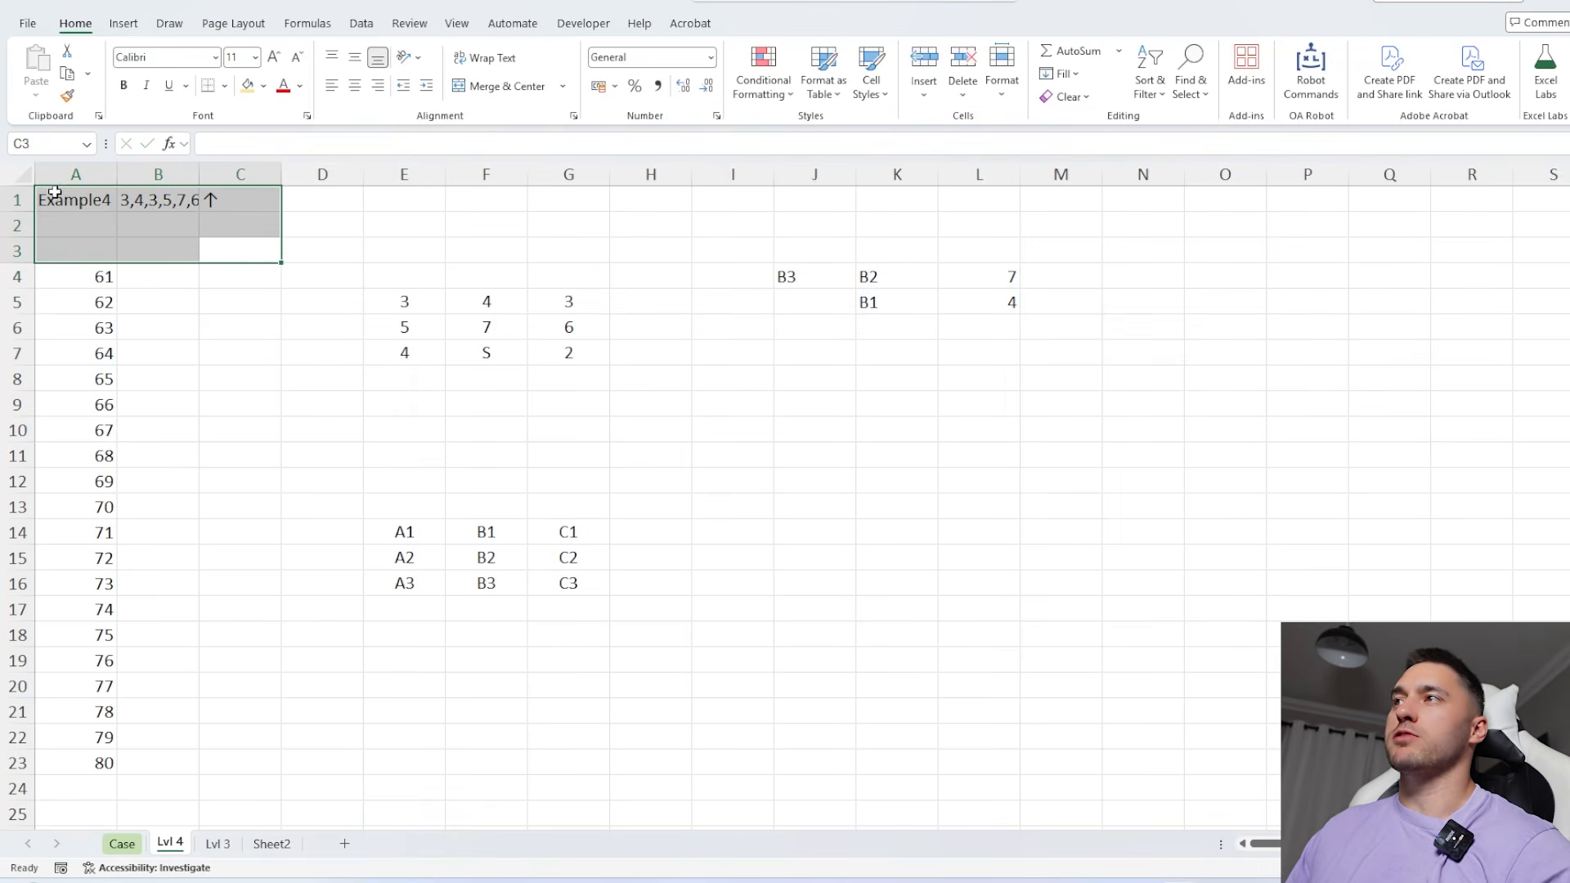
pyautogui.click(979, 276)
pyautogui.moveTo(333, 143); pyautogui.dragTo(357, 143)
pyautogui.press('Escape')
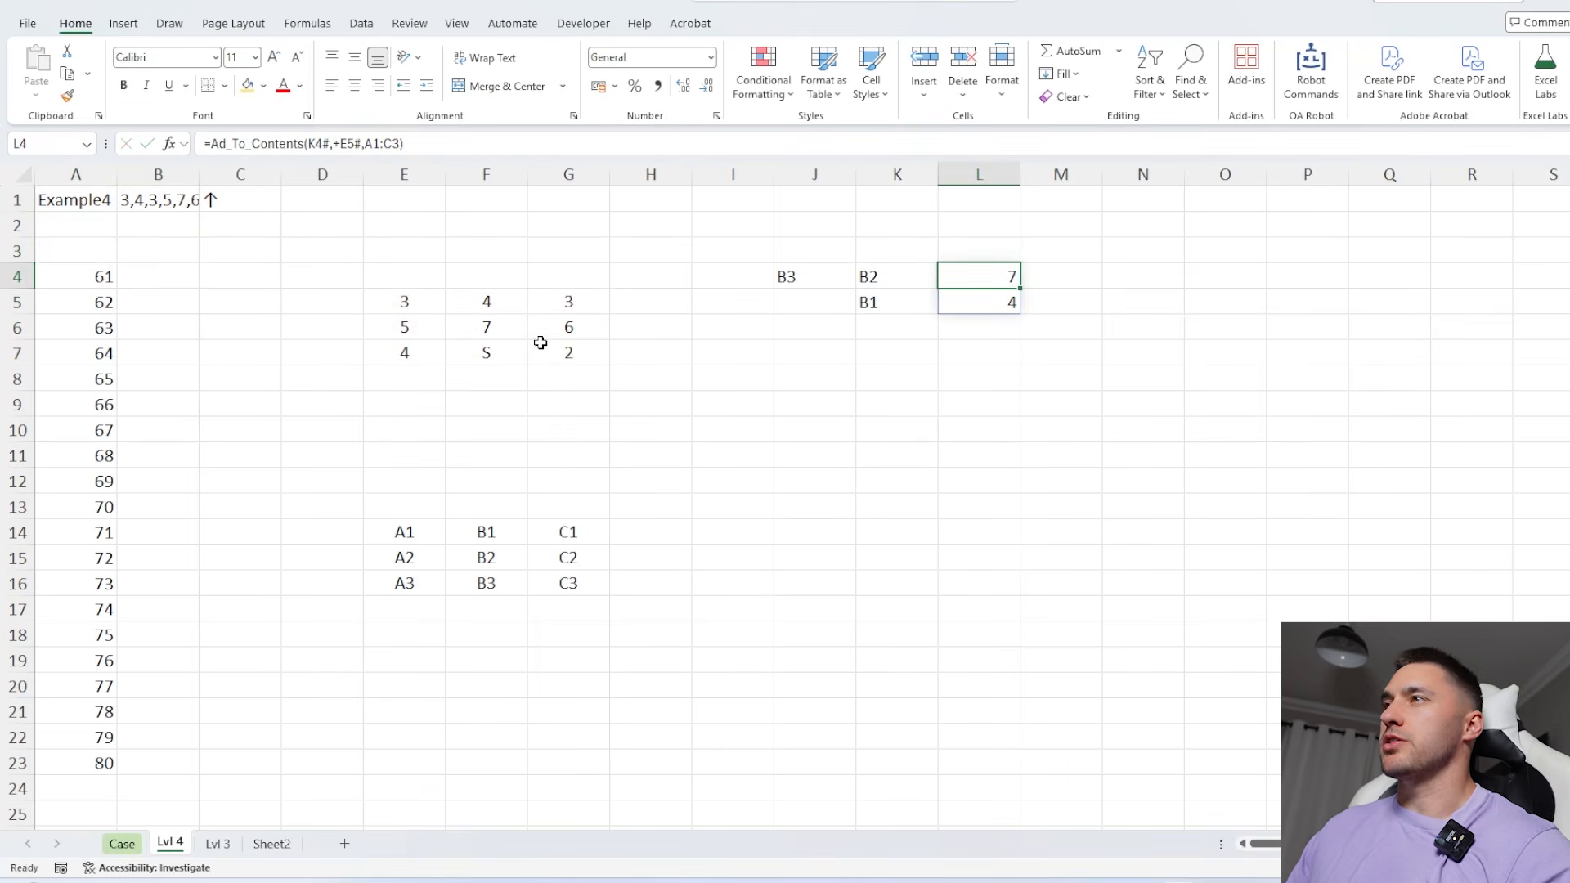
pyautogui.moveTo(53, 189); pyautogui.dragTo(168, 247)
pyautogui.click(945, 302)
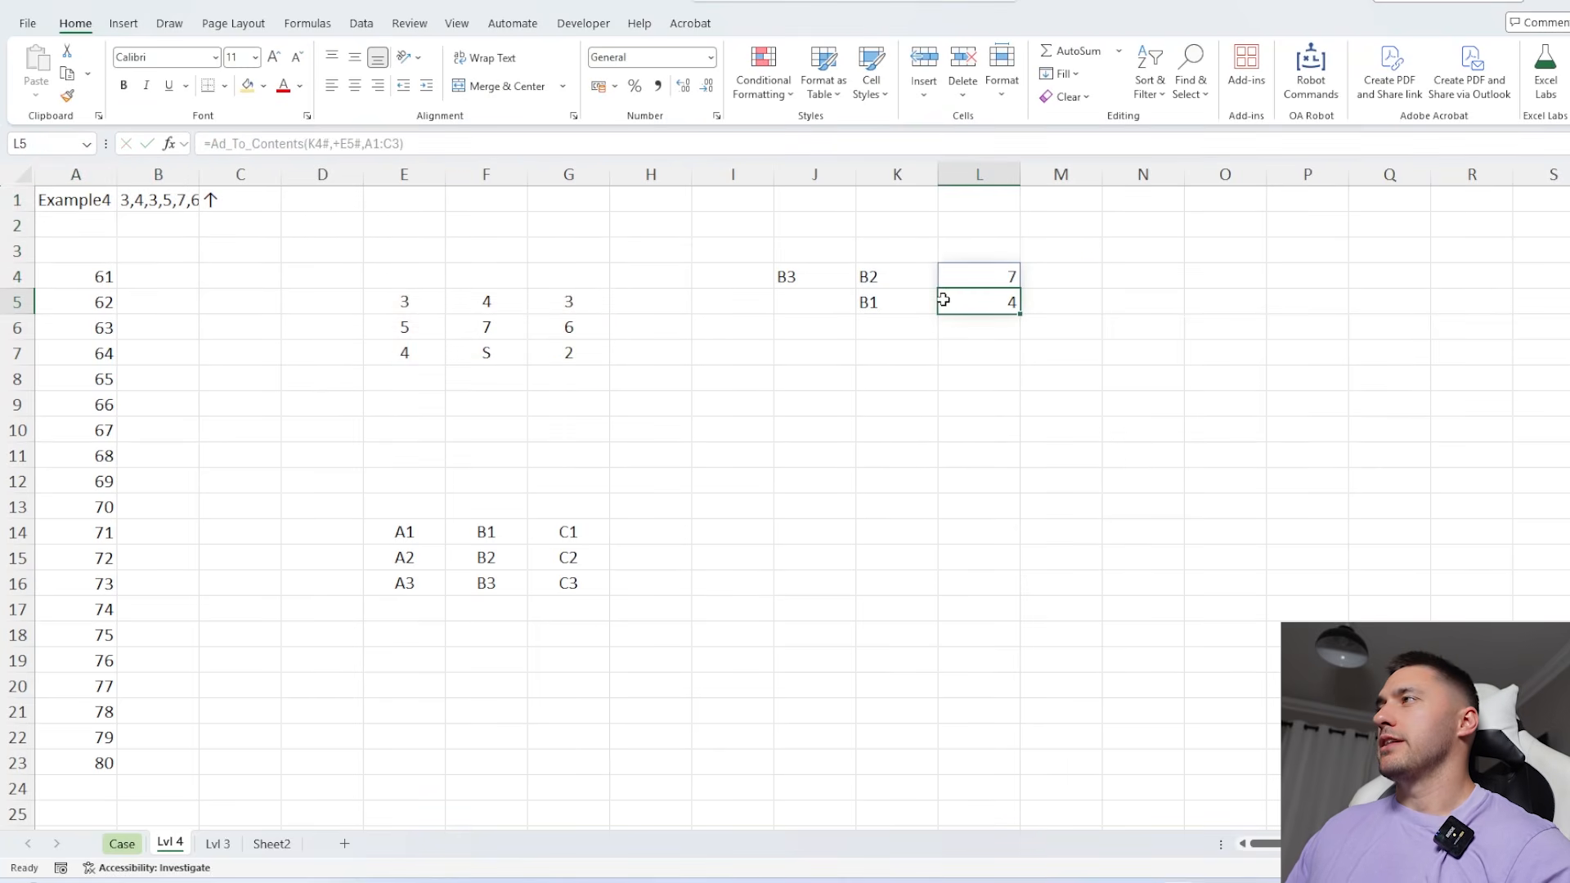
pyautogui.click(992, 277)
pyautogui.click(1189, 294)
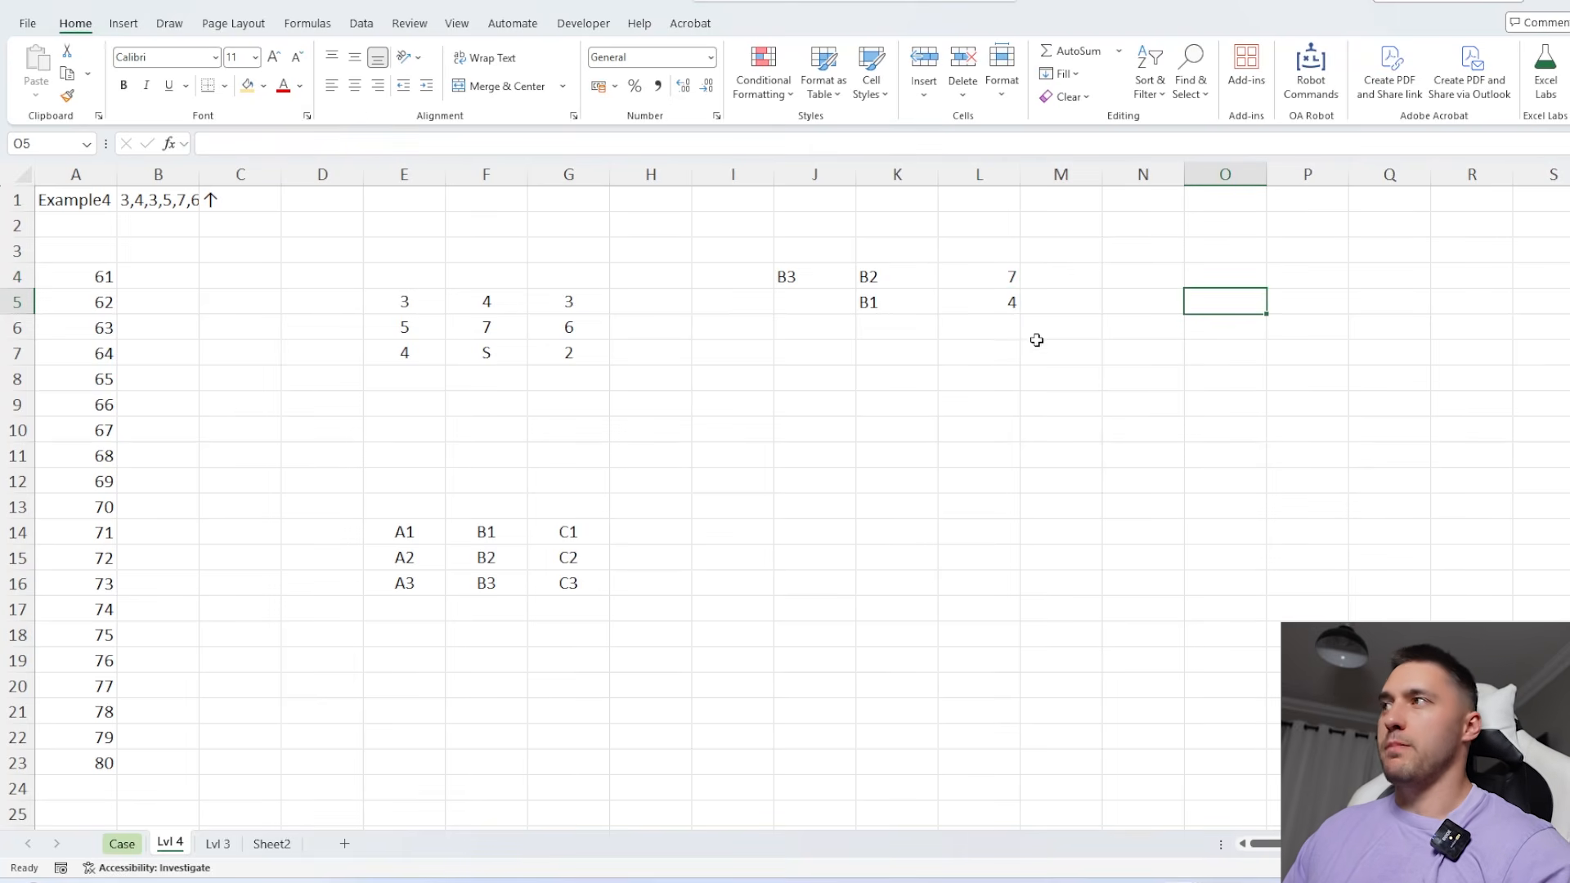
# Sum the tree heights in the sunlight's path by entering =SUM(L4#) in L10
pyautogui.click(979, 421)
pyautogui.write('=SUM(')
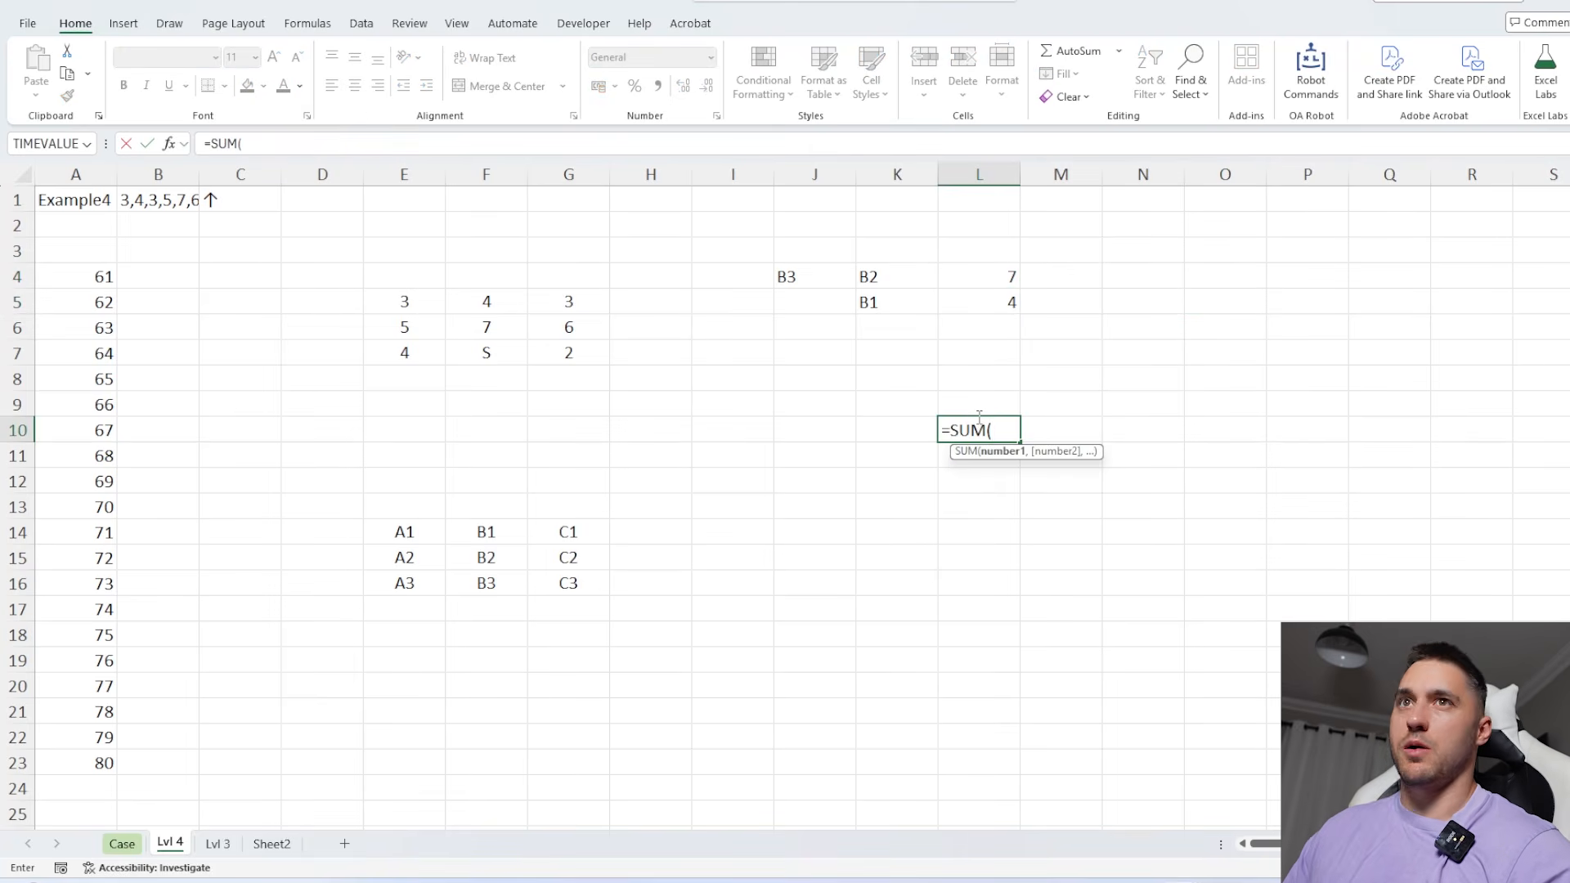
pyautogui.click(985, 284)
pyautogui.press('Return')
pyautogui.press('Up')
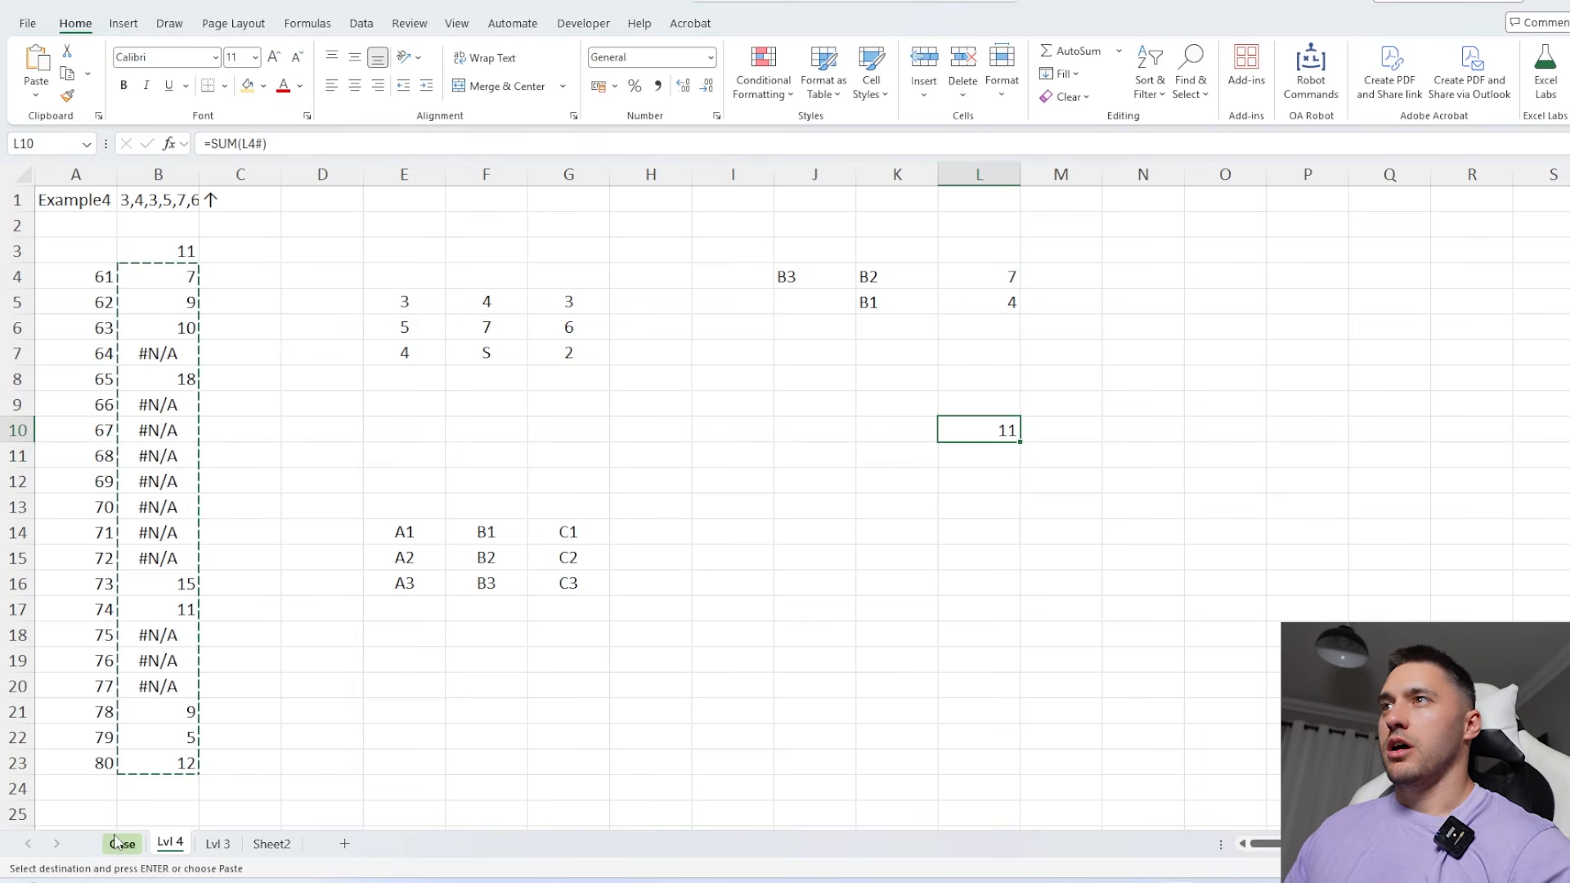
# Set the game in A1 to 64 and check path reference K5 against its height lookup in L5
pyautogui.click(85, 205)
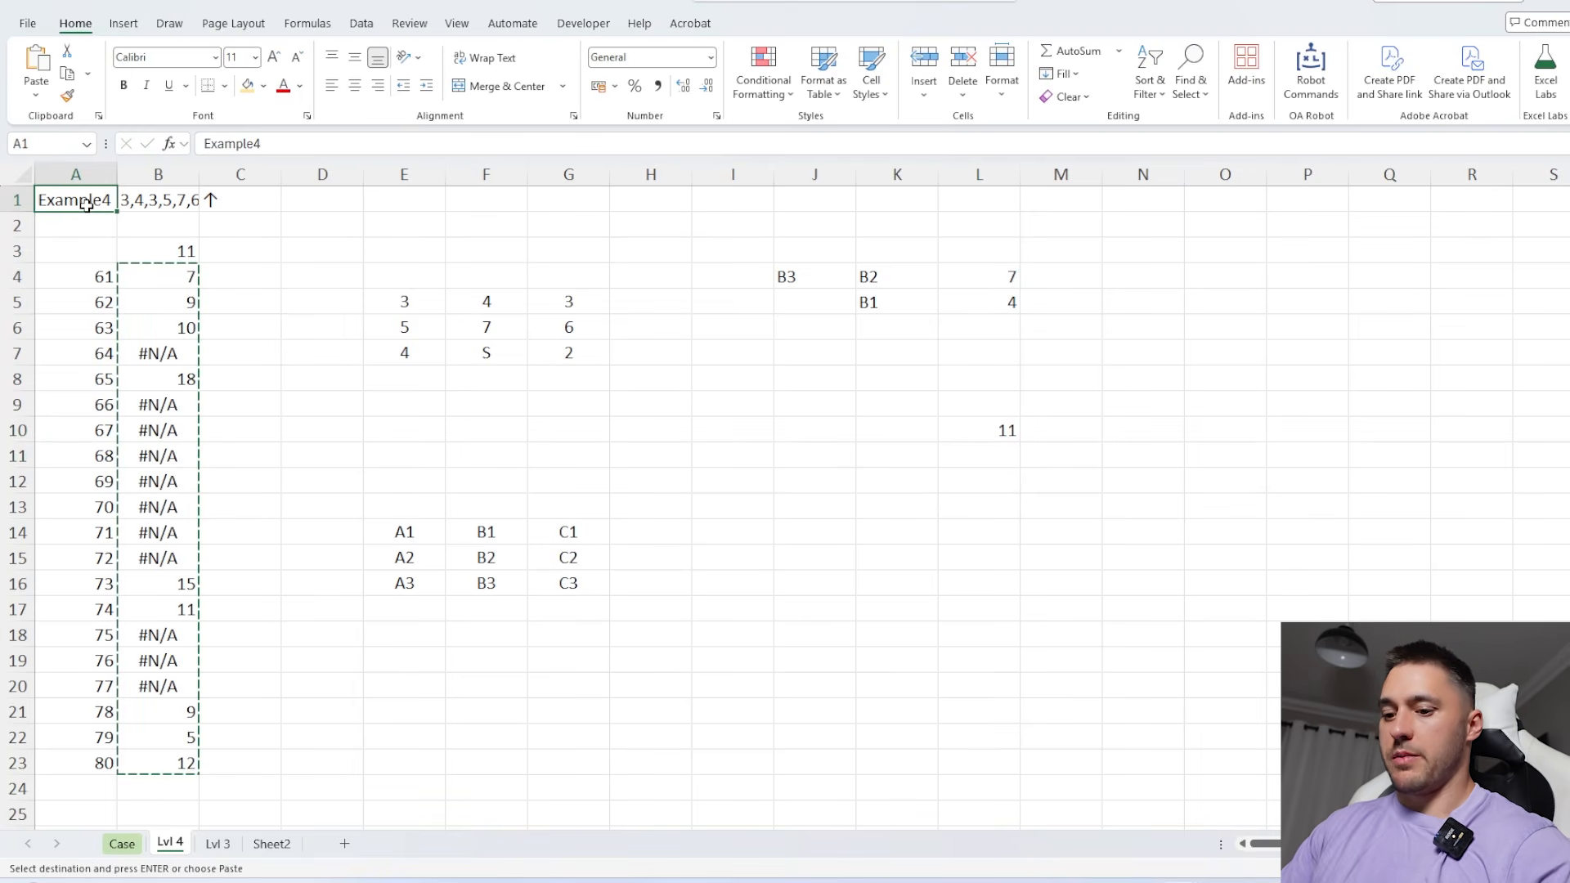
pyautogui.write('64')
pyautogui.press('Return')
pyautogui.click(976, 306)
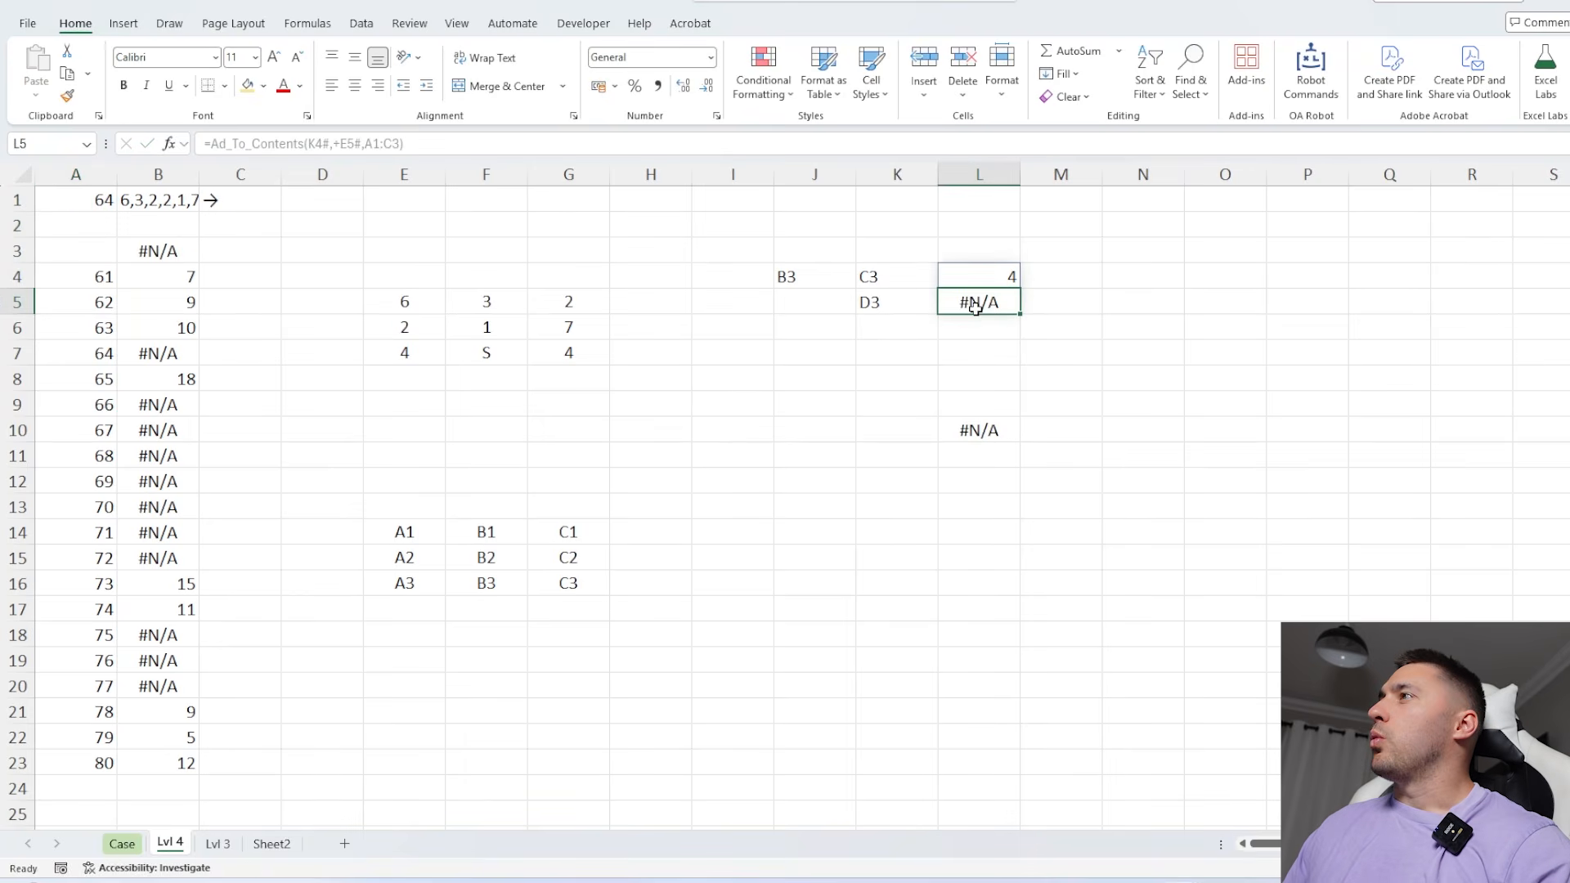
pyautogui.click(881, 302)
# Wrap the height lookup in L4 in an error fallback of 0, making it =IFERROR(Ad_To_Contents(K4#,+E5#,A1:C3),0)
pyautogui.click(992, 275)
pyautogui.click(211, 144)
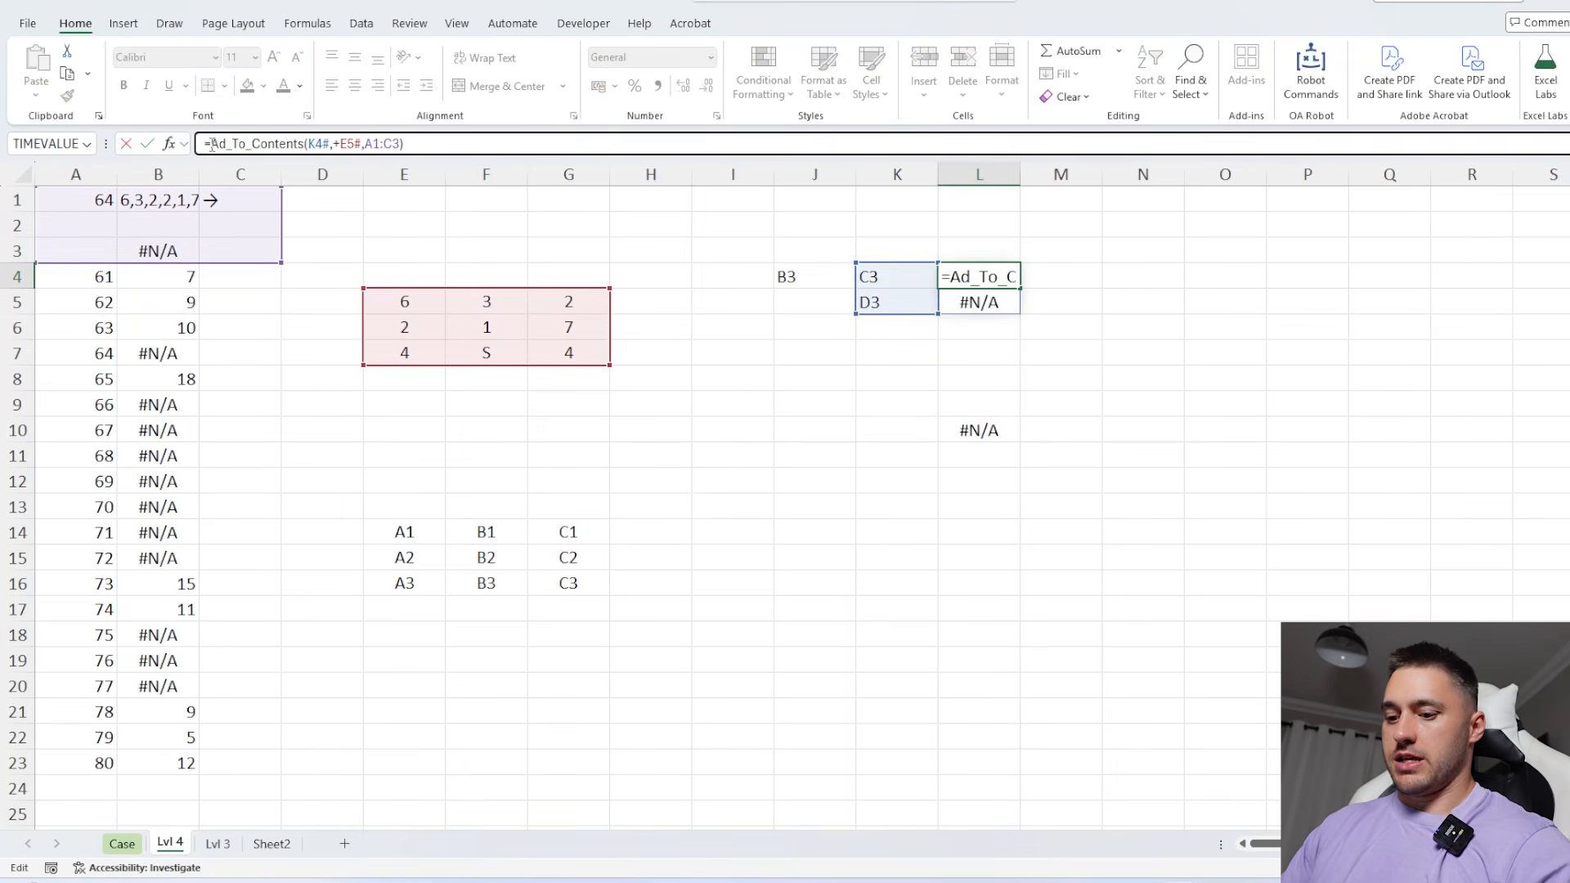
pyautogui.write('if')
pyautogui.write('e')
pyautogui.press('Tab')
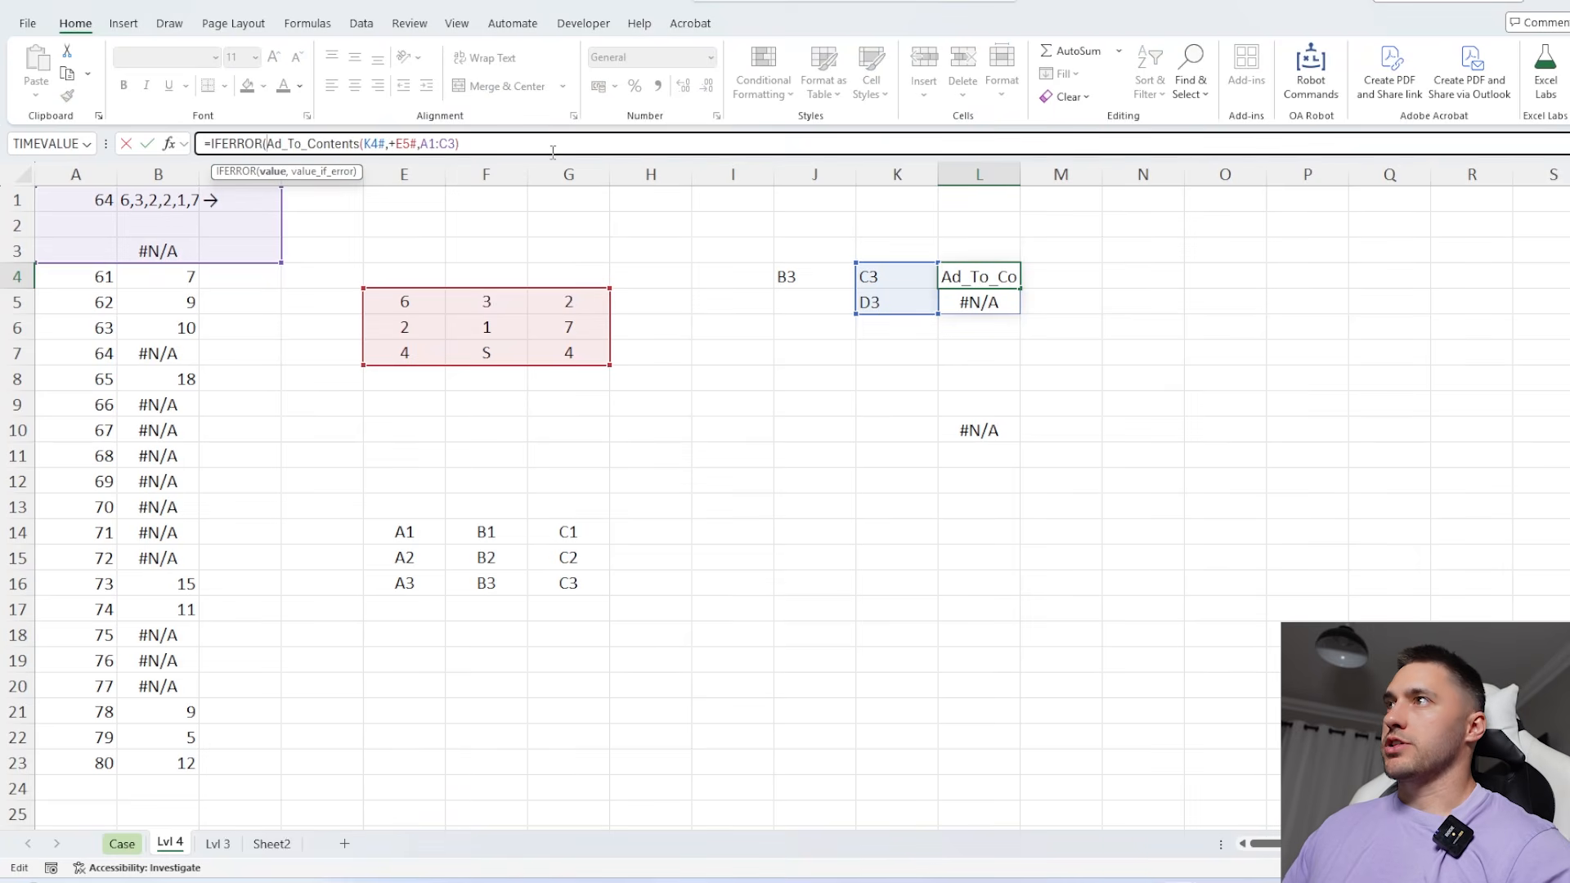
pyautogui.click(559, 146)
pyautogui.write(',0)')
pyautogui.press('Return')
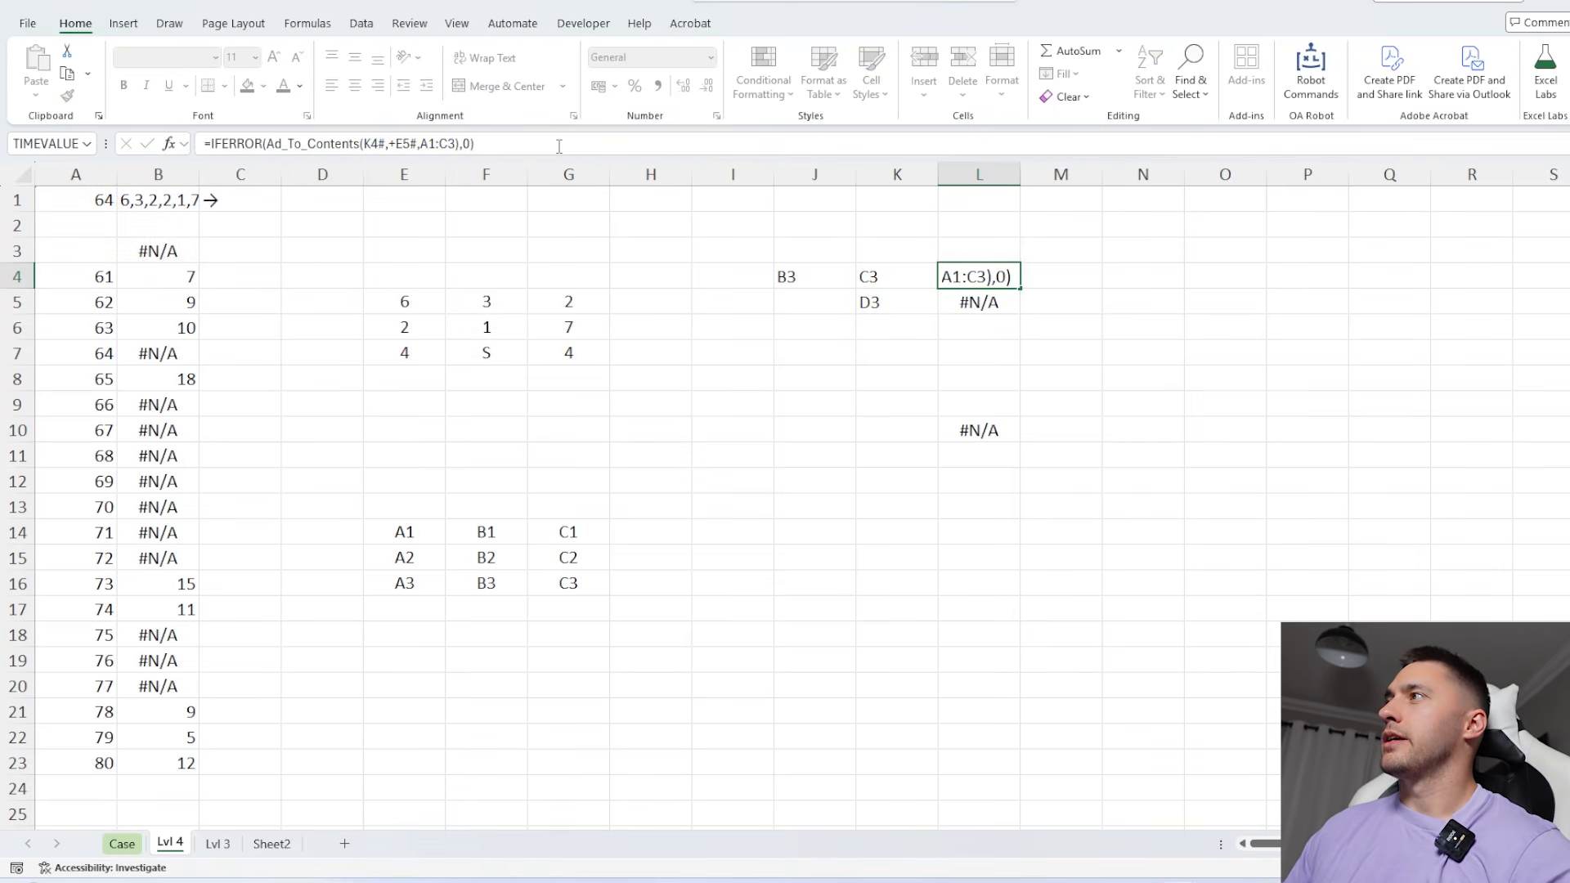
# Copy the Level 4 results in B4:B23 into the Case sheet's answer cells for games 61 to 80, starting at E172
pyautogui.click(175, 280)
pyautogui.hotkey('ctrl', 'shift', 'Down')
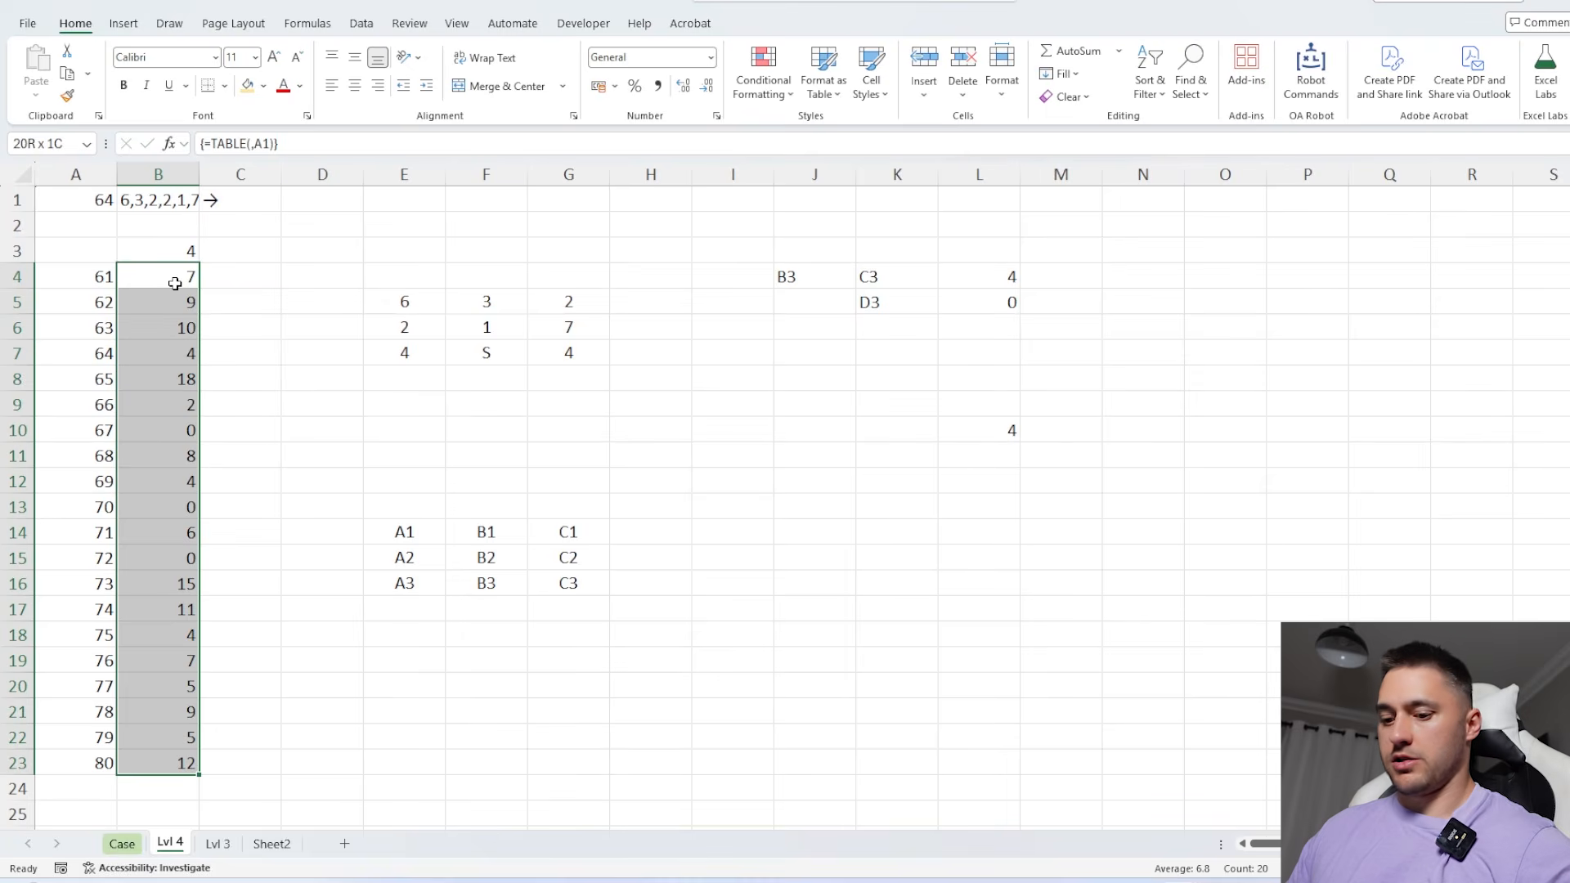
pyautogui.hotkey('ctrl', 'c')
pyautogui.click(421, 543)
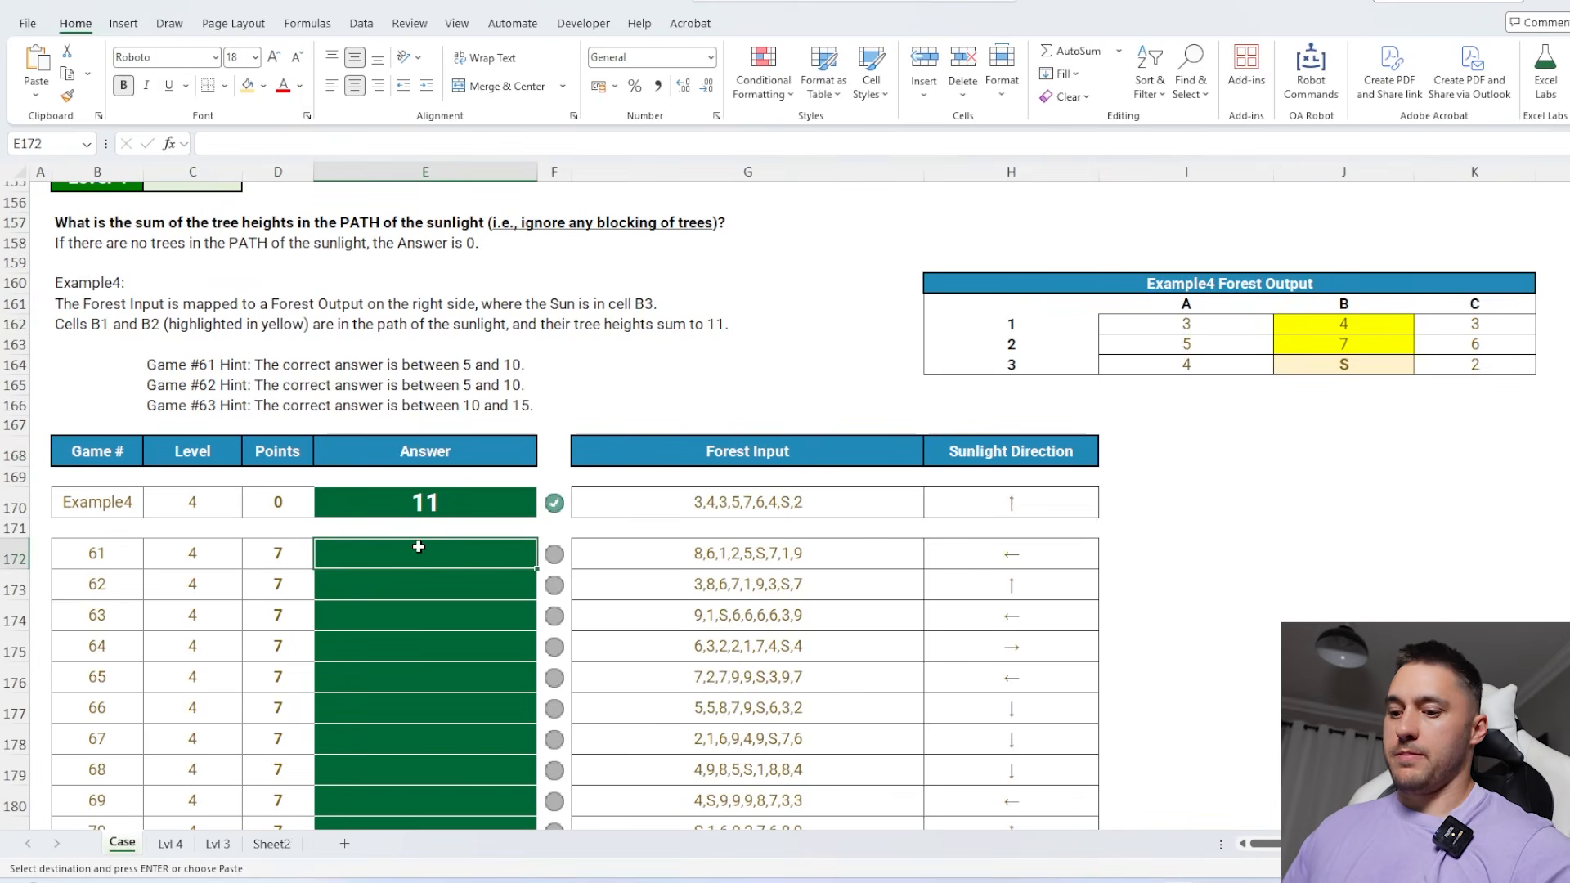
pyautogui.hotkey('ctrl', 'v')
# Review the Level 5 rules on the Case sheet and create a Lvl 5 sheet from Lvl 4, set to Example5 and games 81 to 100
pyautogui.scroll(-4, 420, 543)
pyautogui.scroll(-8, 593, 481)
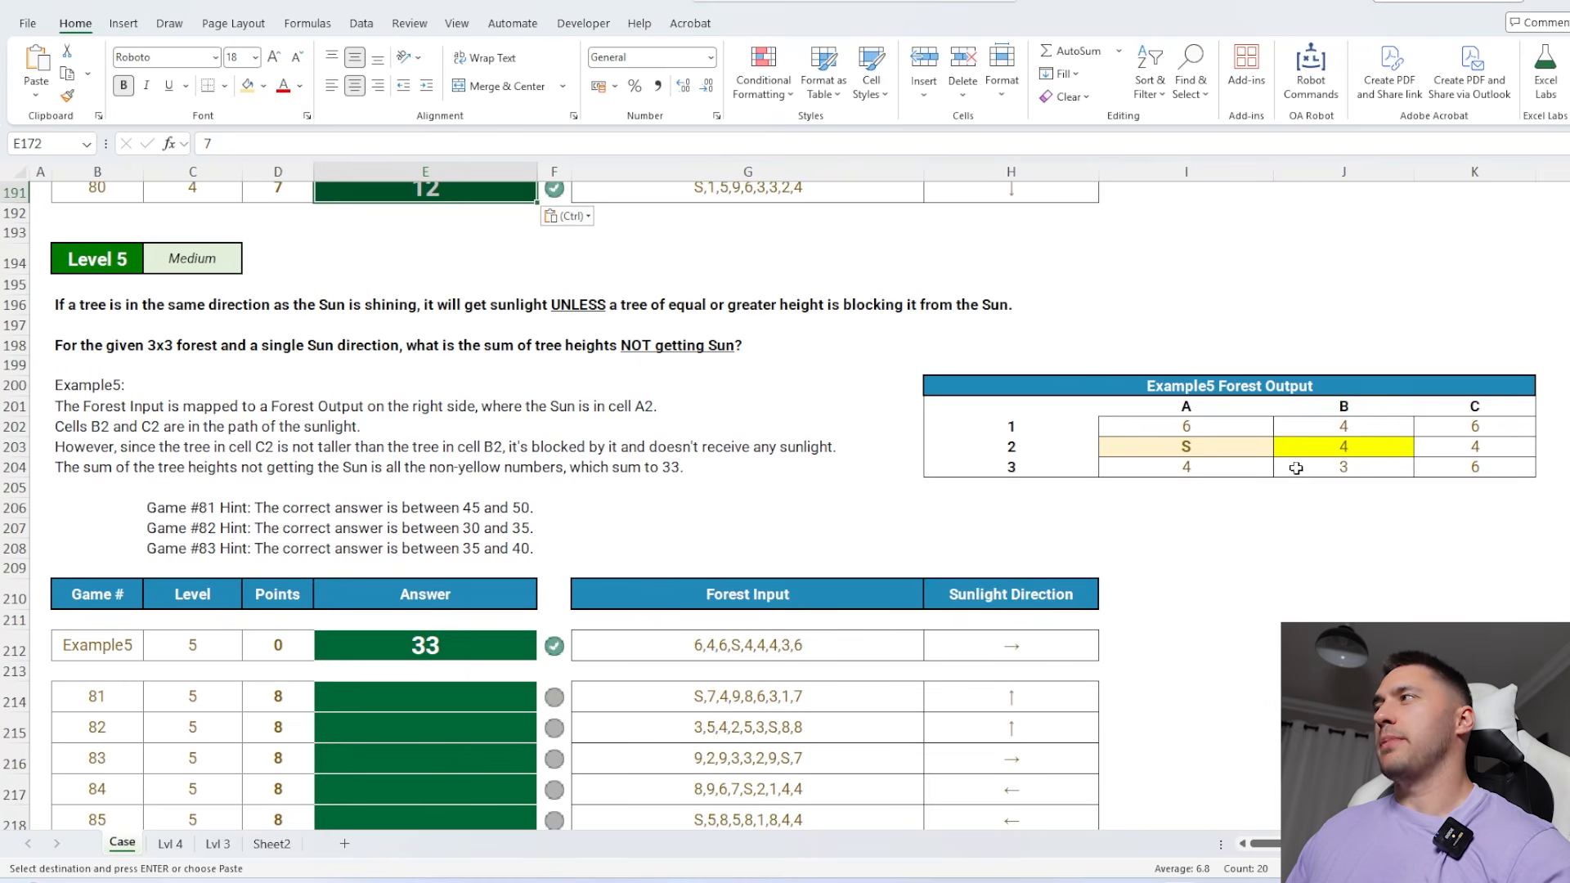
pyautogui.click(170, 843)
pyautogui.click(782, 603)
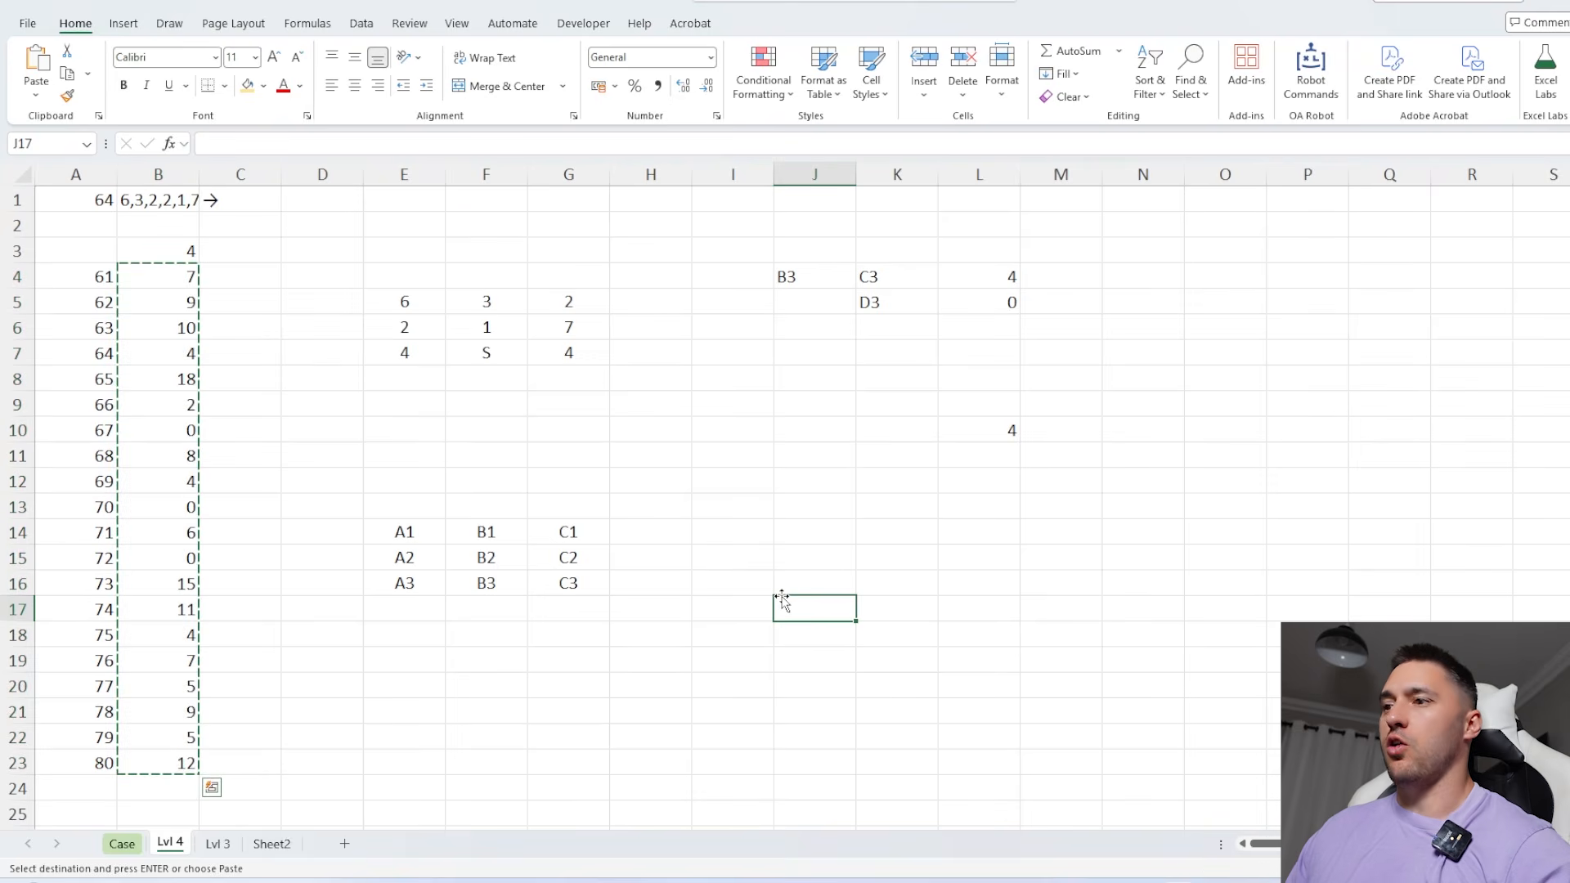
pyautogui.hotkey('ctrl', 'shift', 'l')
pyautogui.write('5')
pyautogui.press('Return')
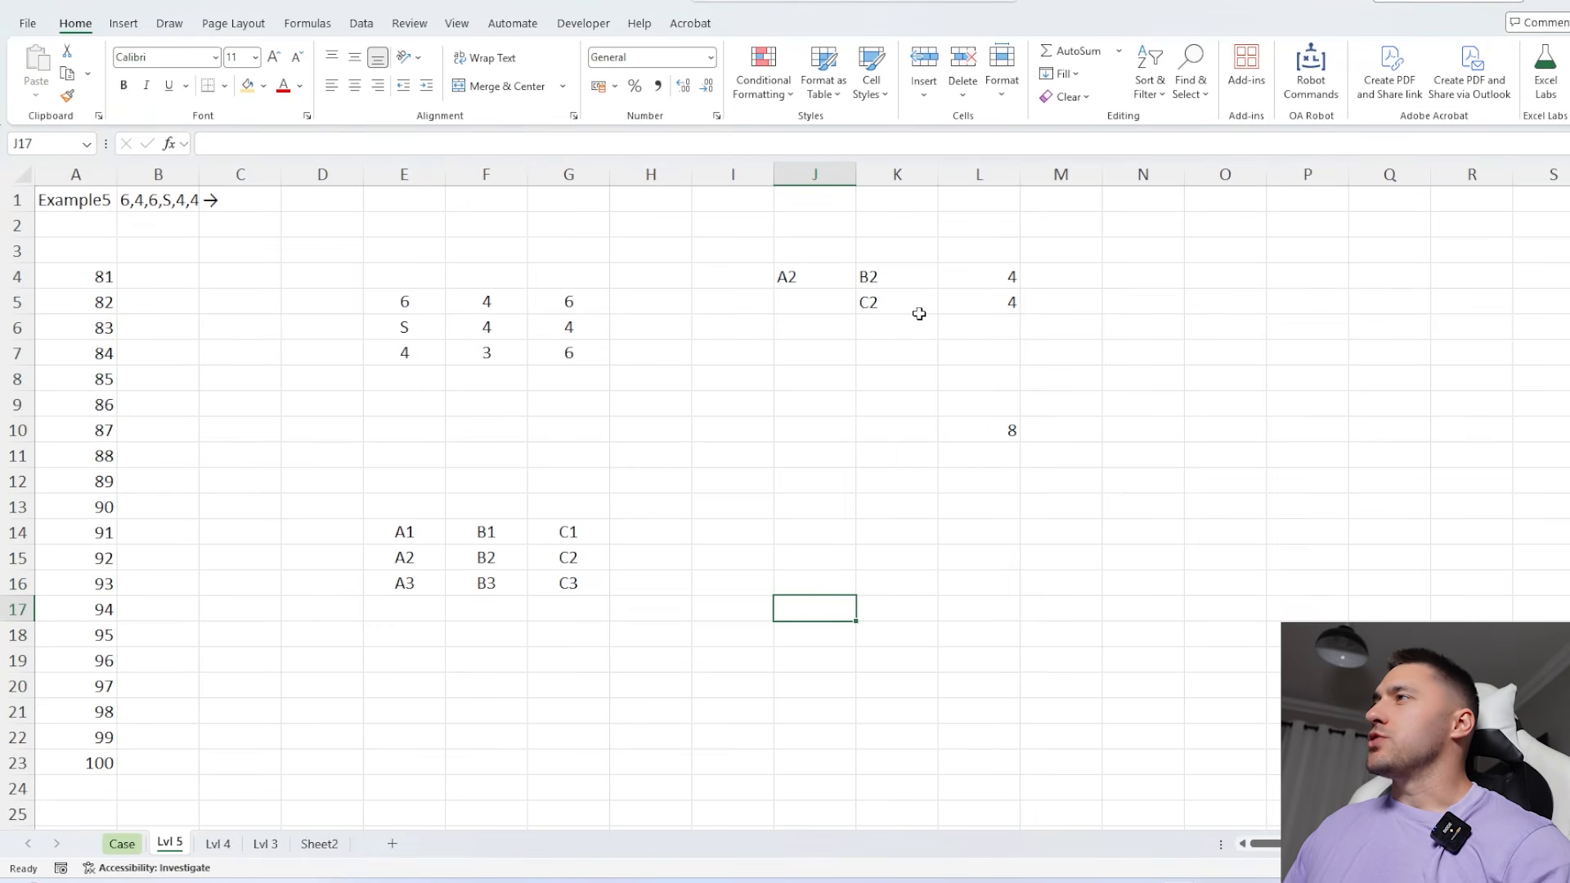
# Label the sun's position, path references and tree heights in J3:L3 with the headers Start, Path and Height
pyautogui.click(965, 280)
pyautogui.click(829, 248)
pyautogui.write('STa')
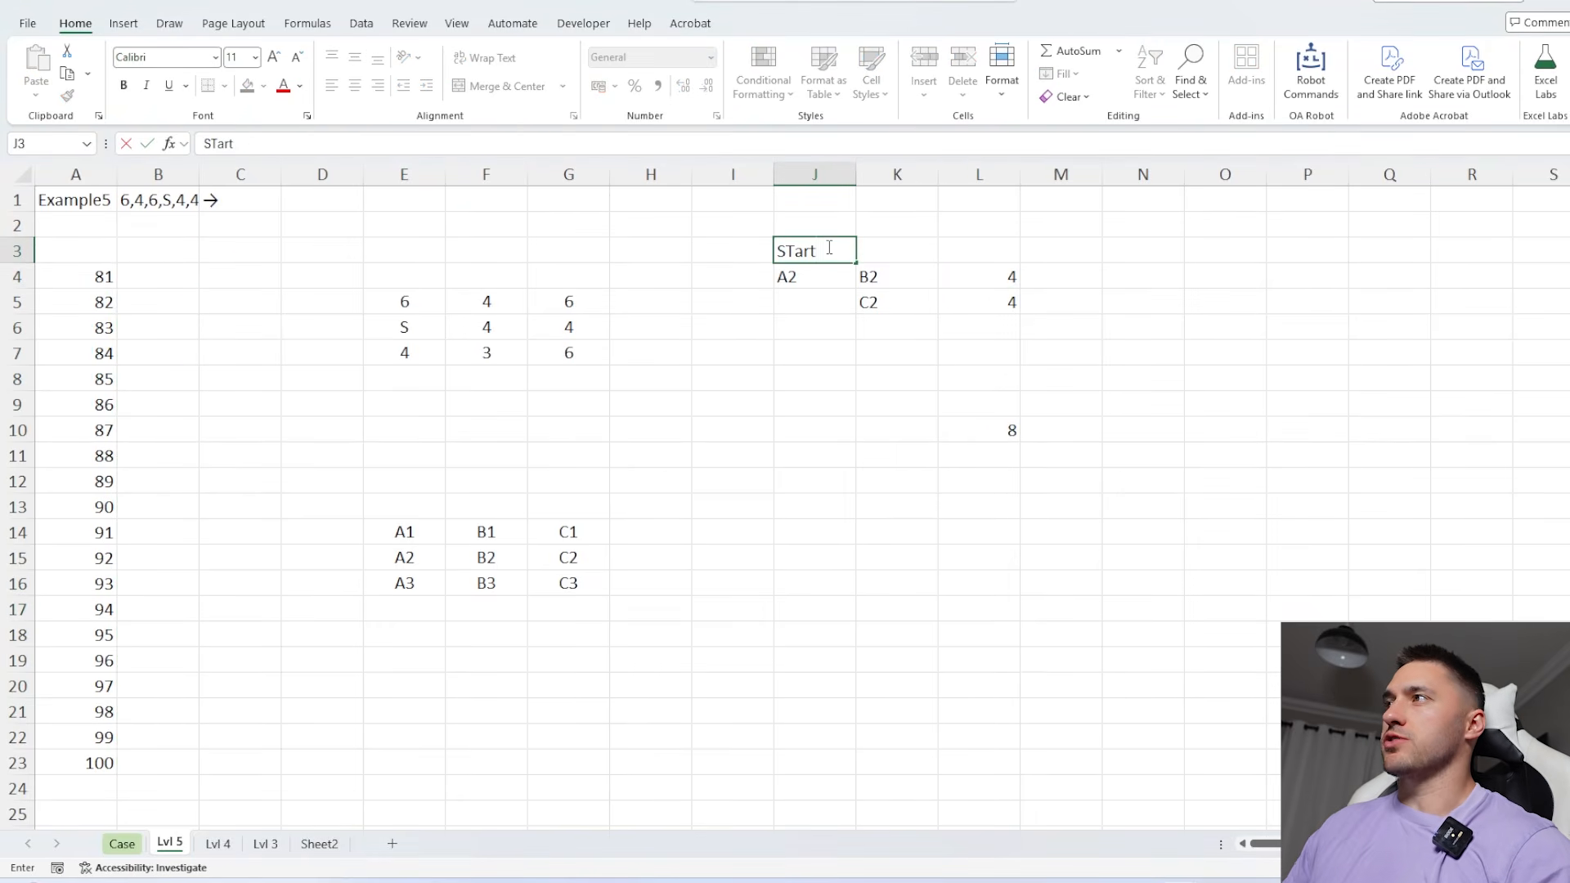
pyautogui.write('rt')
pyautogui.press('Tab')
pyautogui.write('Path')
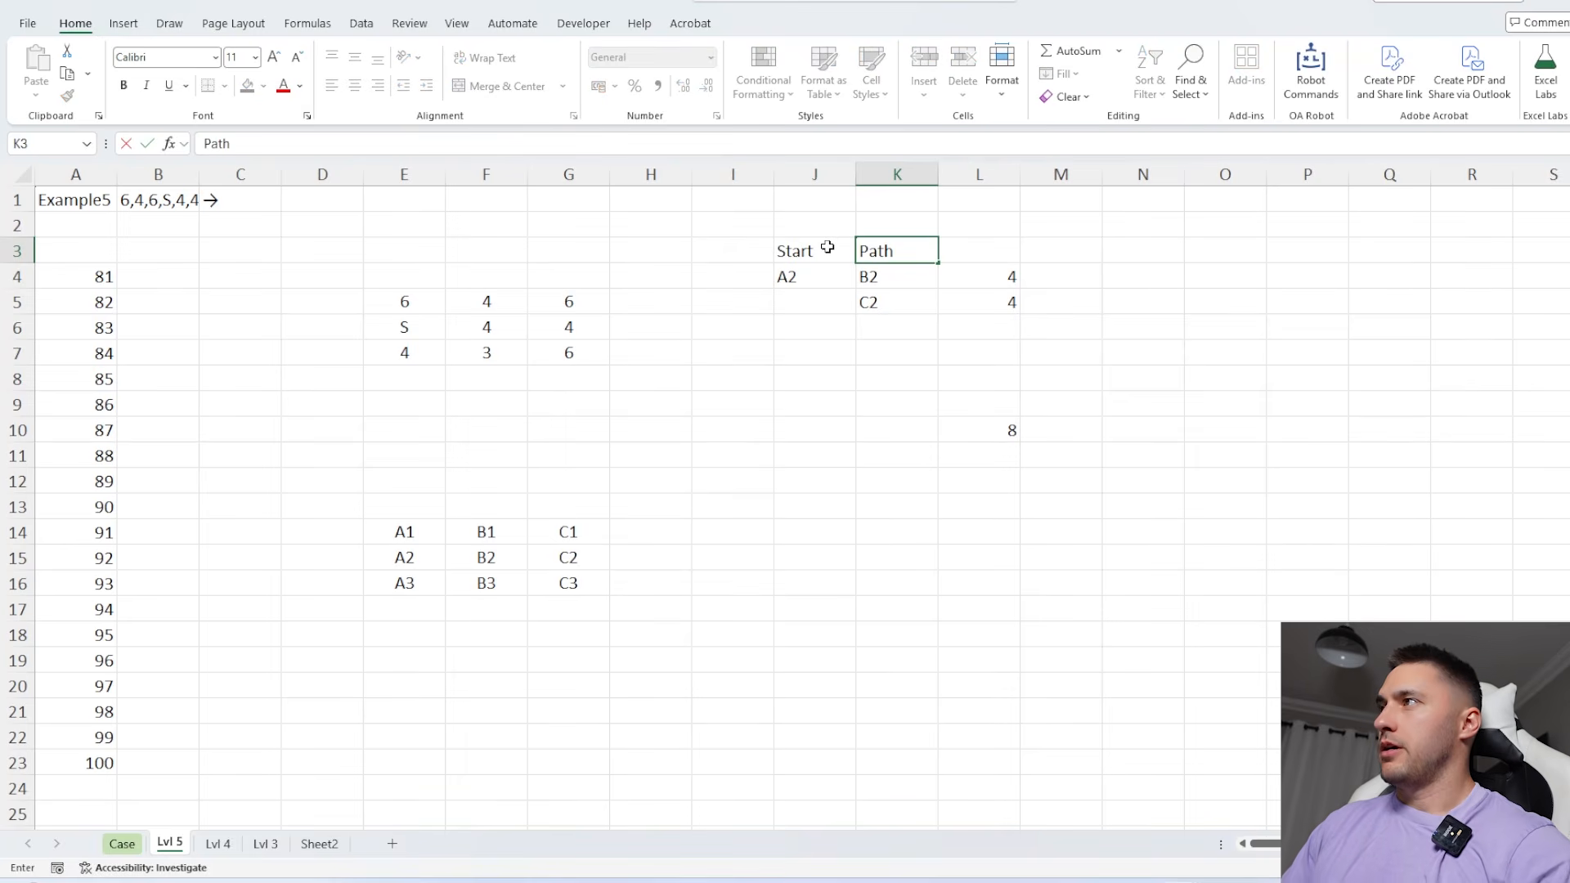
pyautogui.press('Tab')
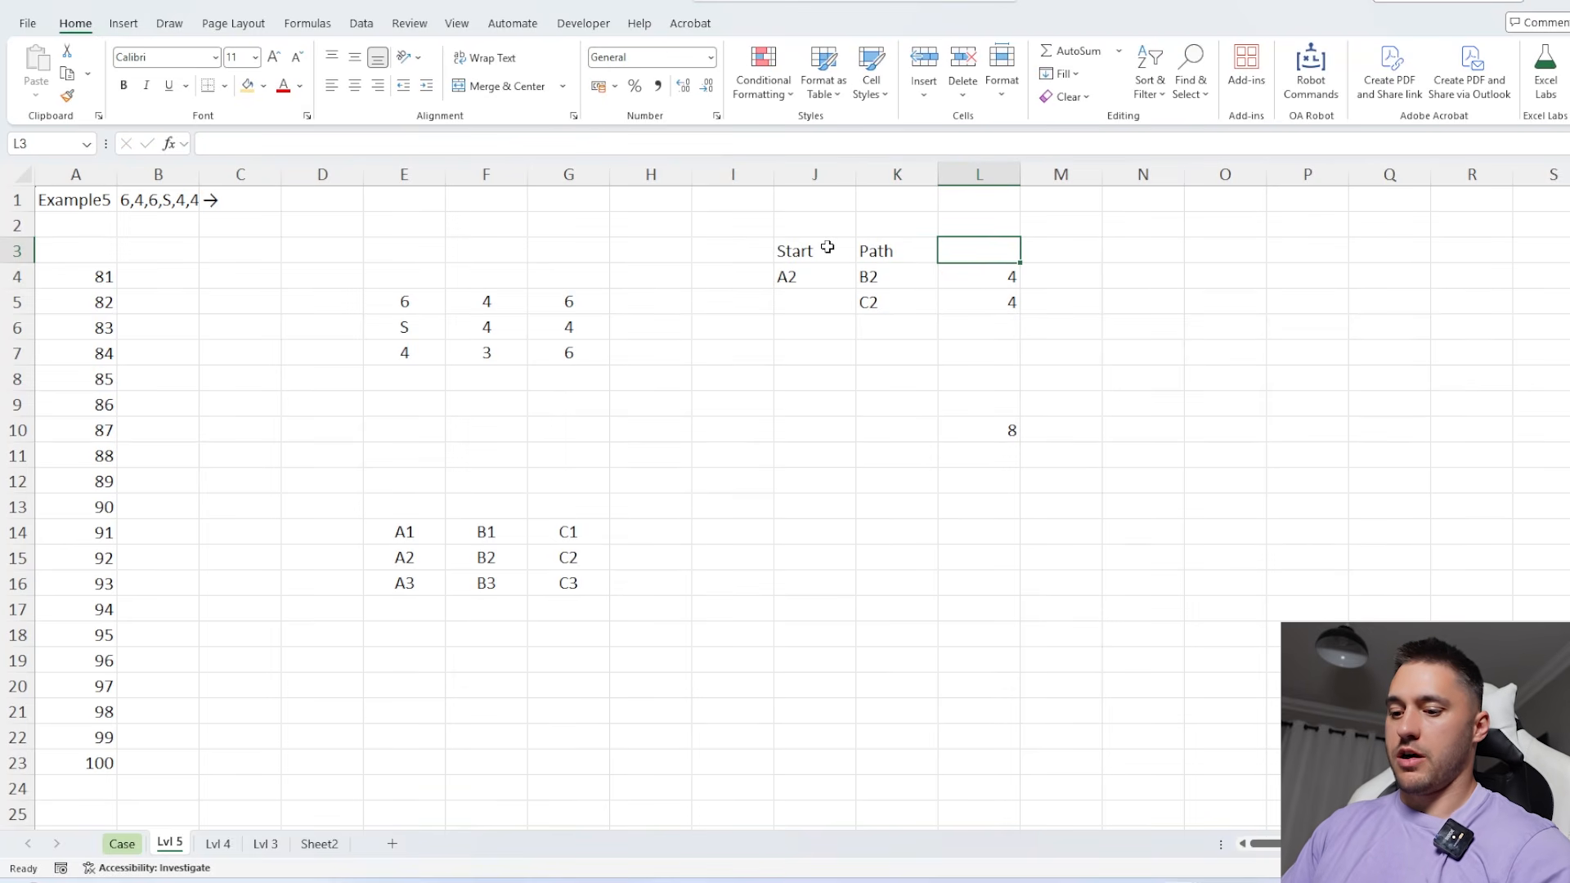
pyautogui.write('Height')
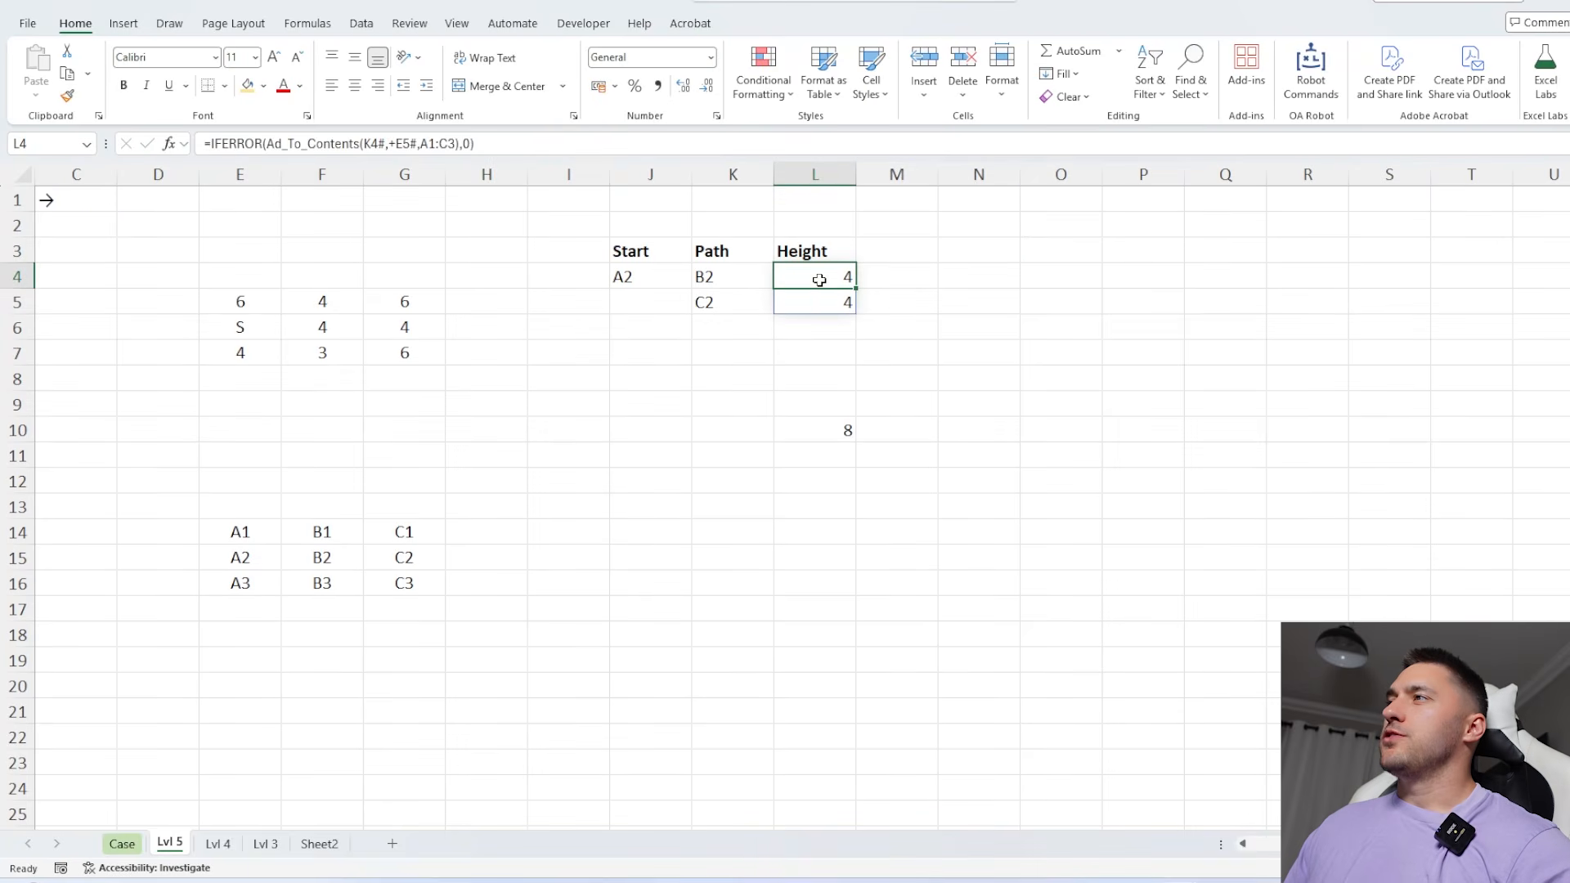
pyautogui.click(817, 305)
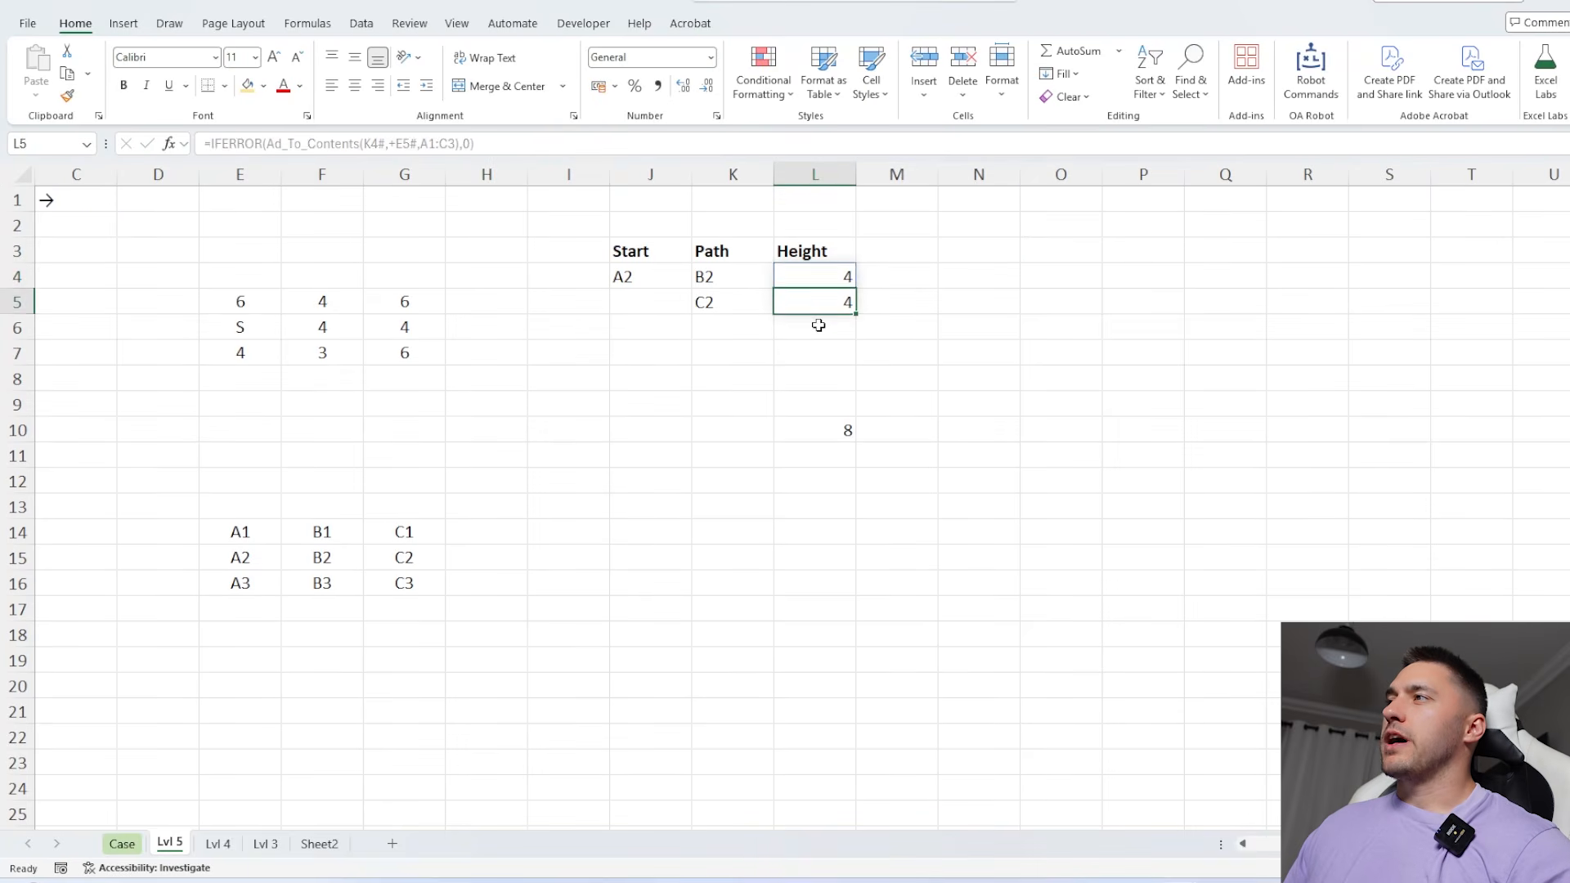
pyautogui.click(821, 349)
pyautogui.click(826, 278)
pyautogui.click(821, 300)
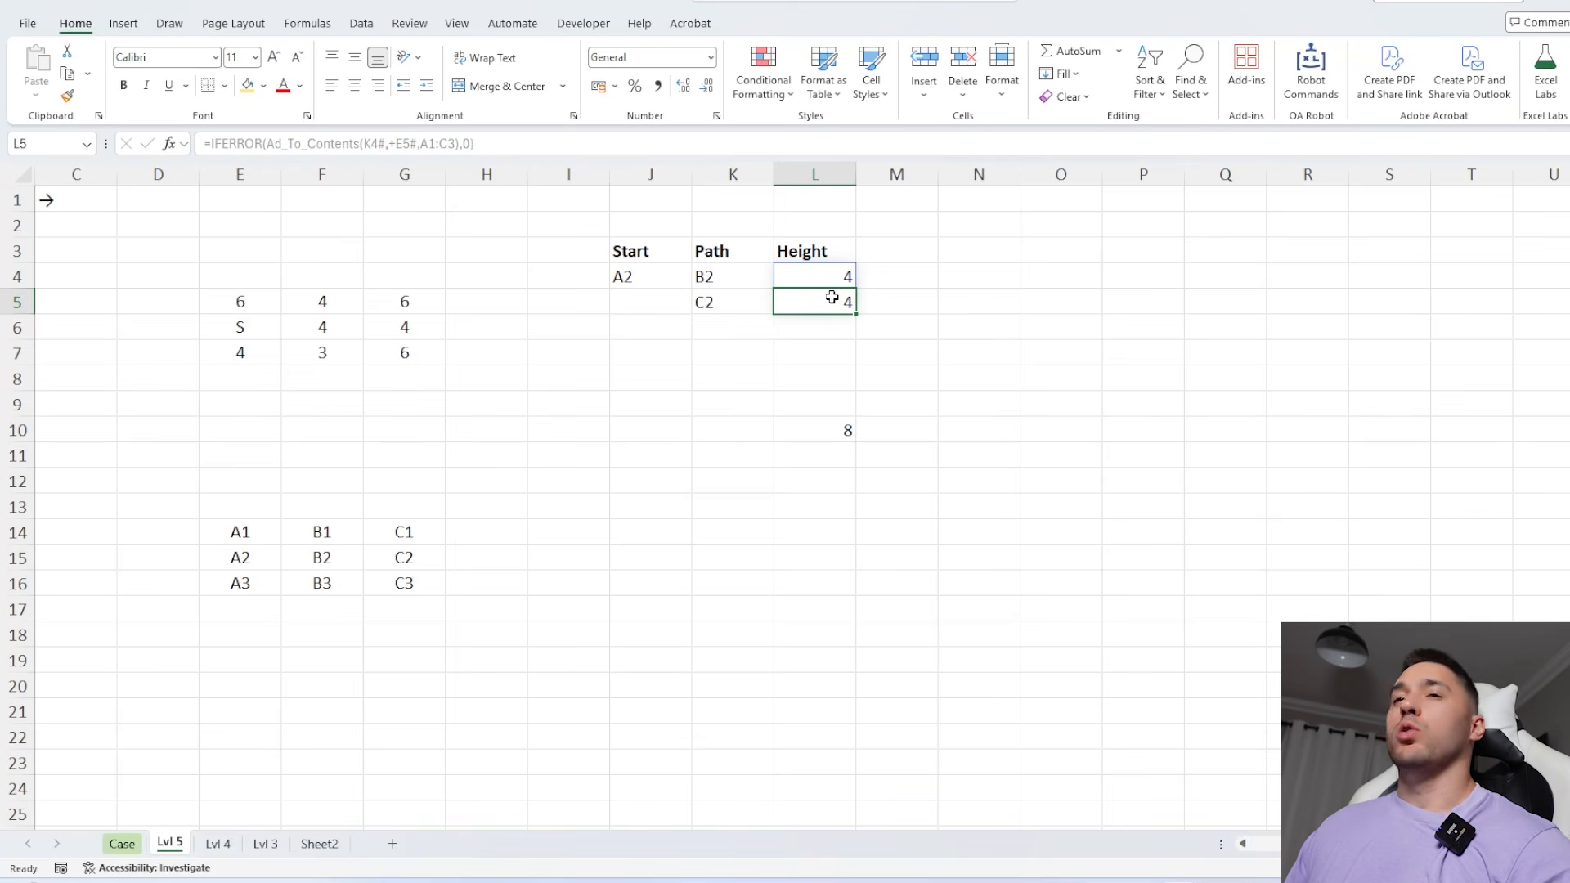
pyautogui.click(835, 277)
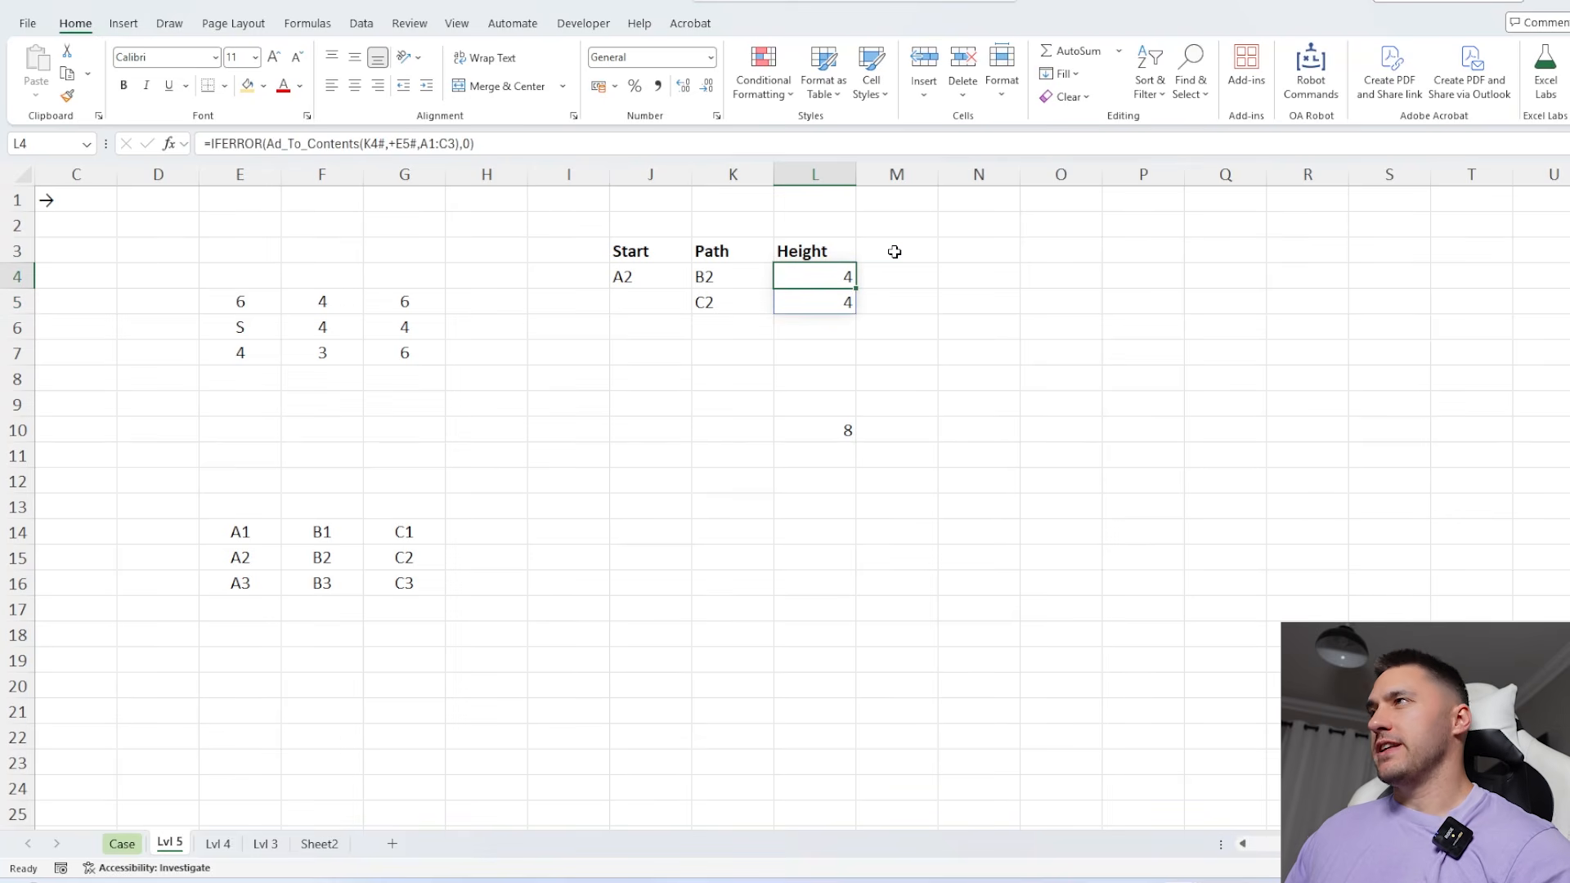
# Add the header Running max in M3, beside the Height column
pyautogui.click(894, 251)
pyautogui.write('Ru')
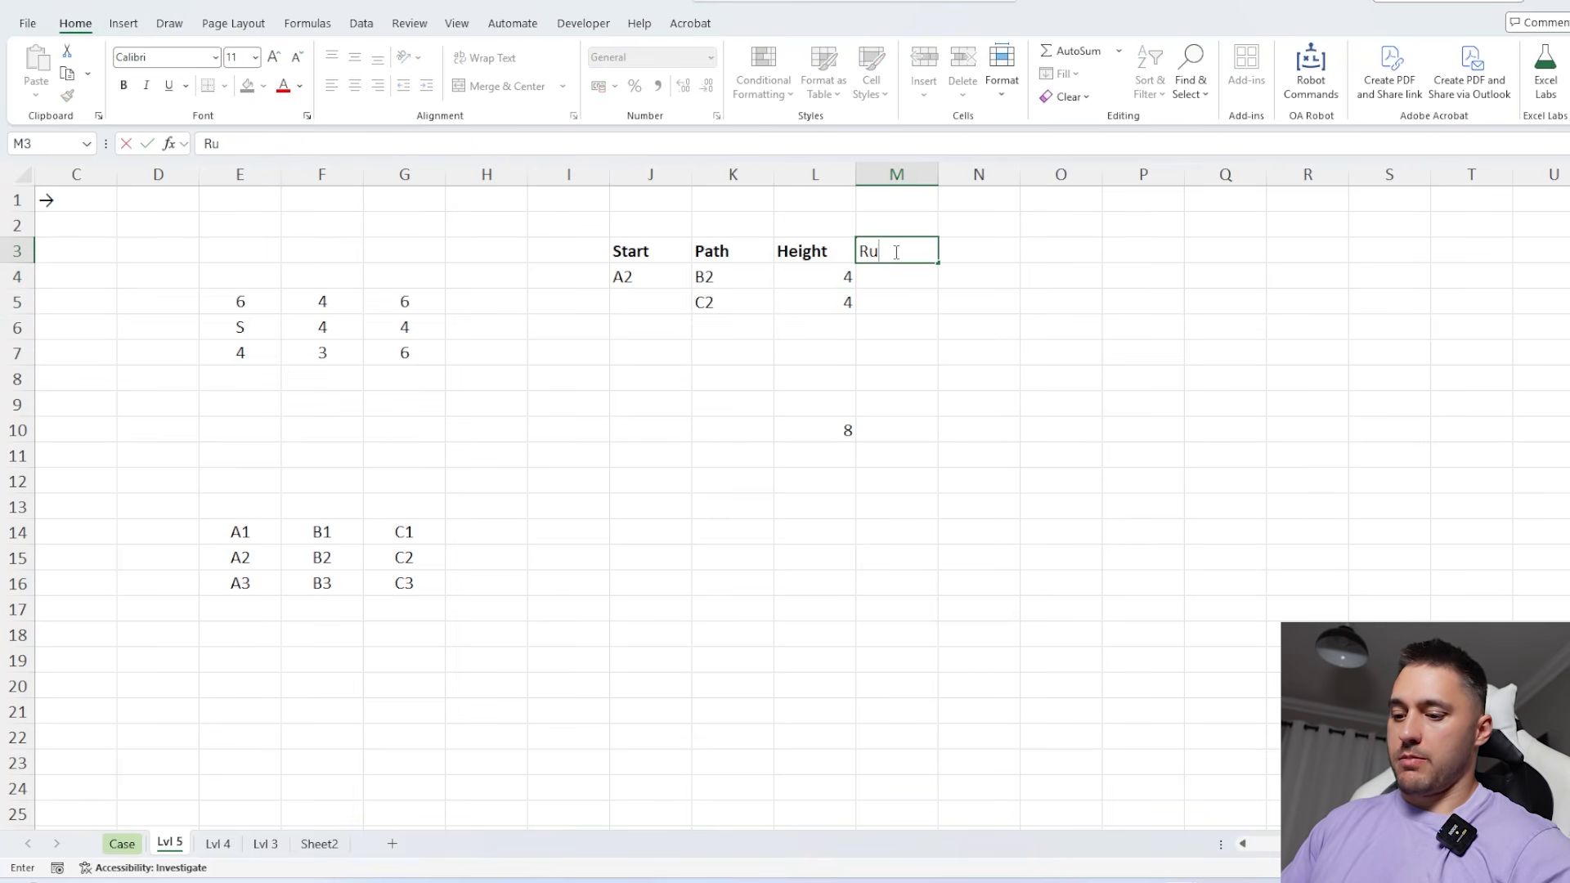
pyautogui.write('nni')
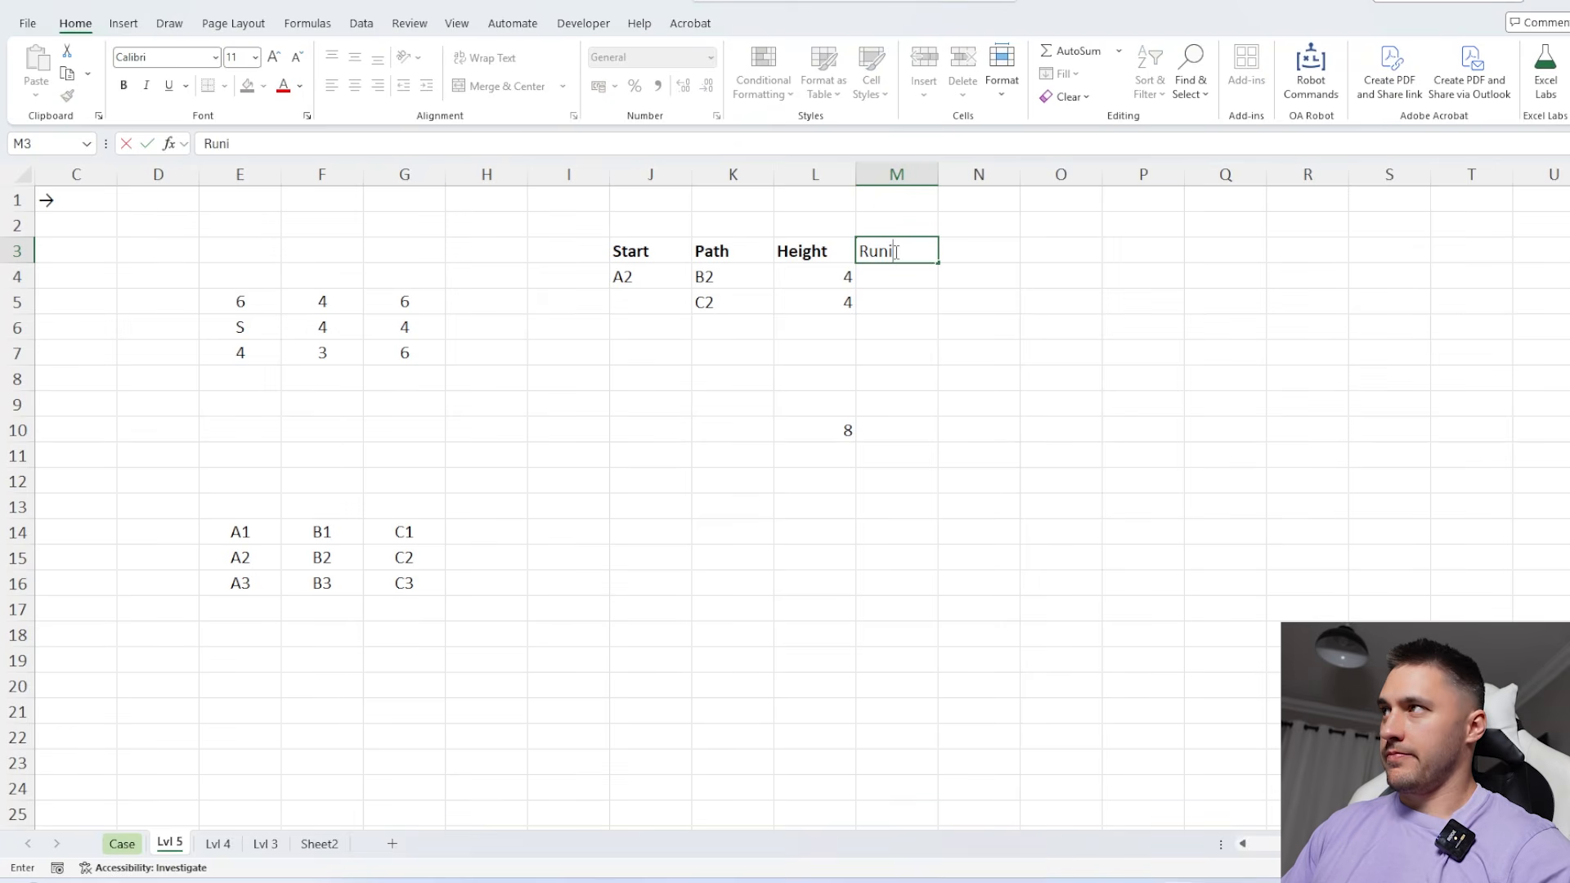
pyautogui.write('ng max')
pyautogui.press('Return')
# Calculate the running maximum of the path heights by entering =SCAN(0,L4#,MAX) in M4
pyautogui.write('=sc')
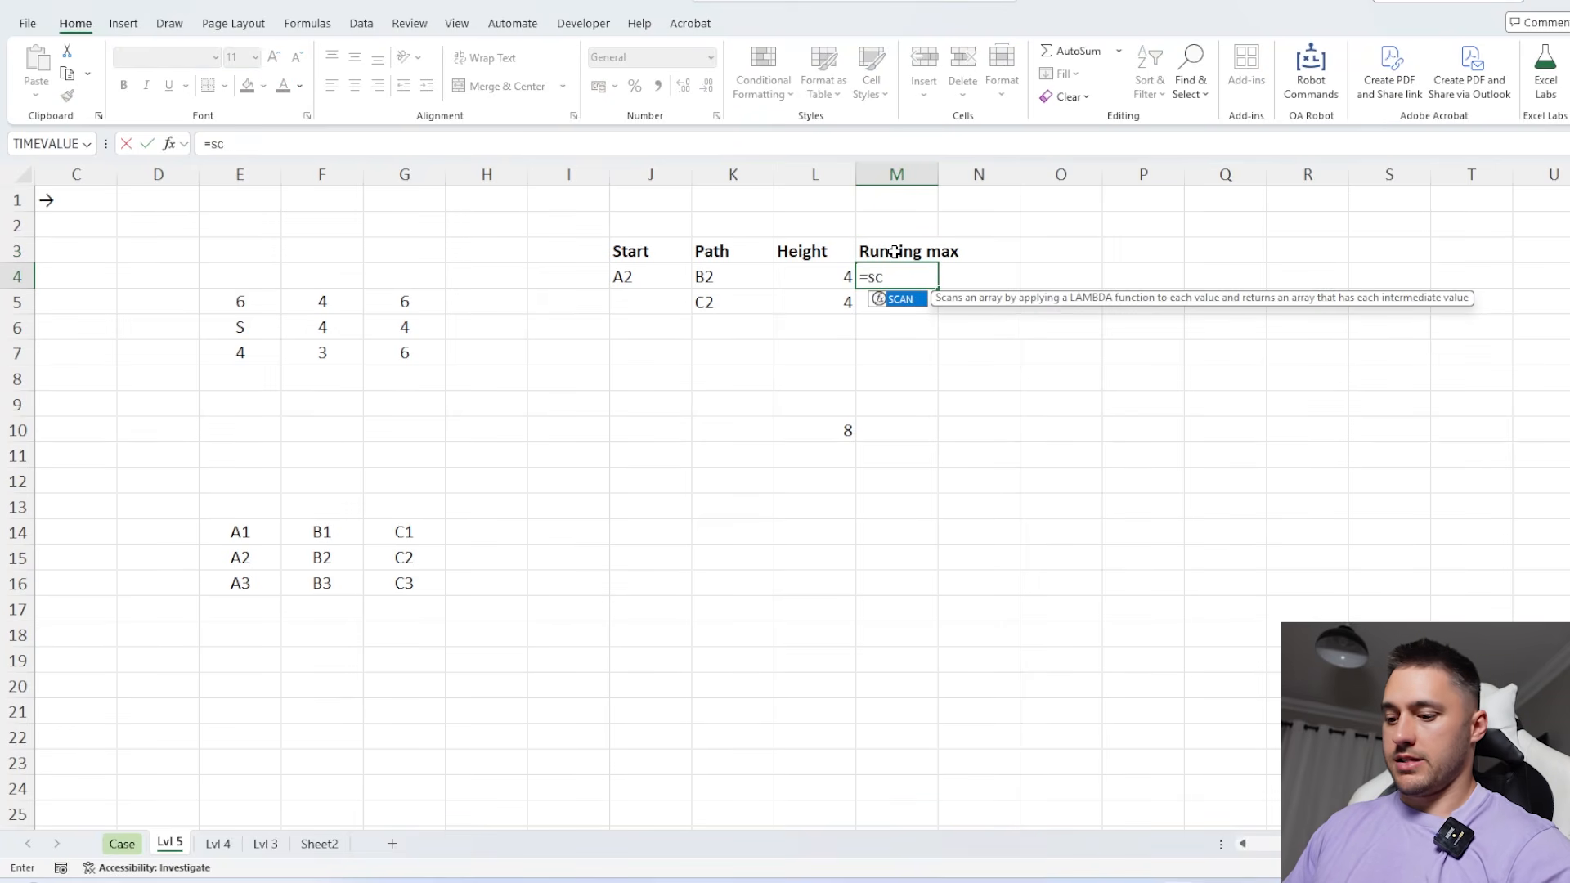
pyautogui.press('Tab')
pyautogui.write('0,')
pyautogui.press('Left')
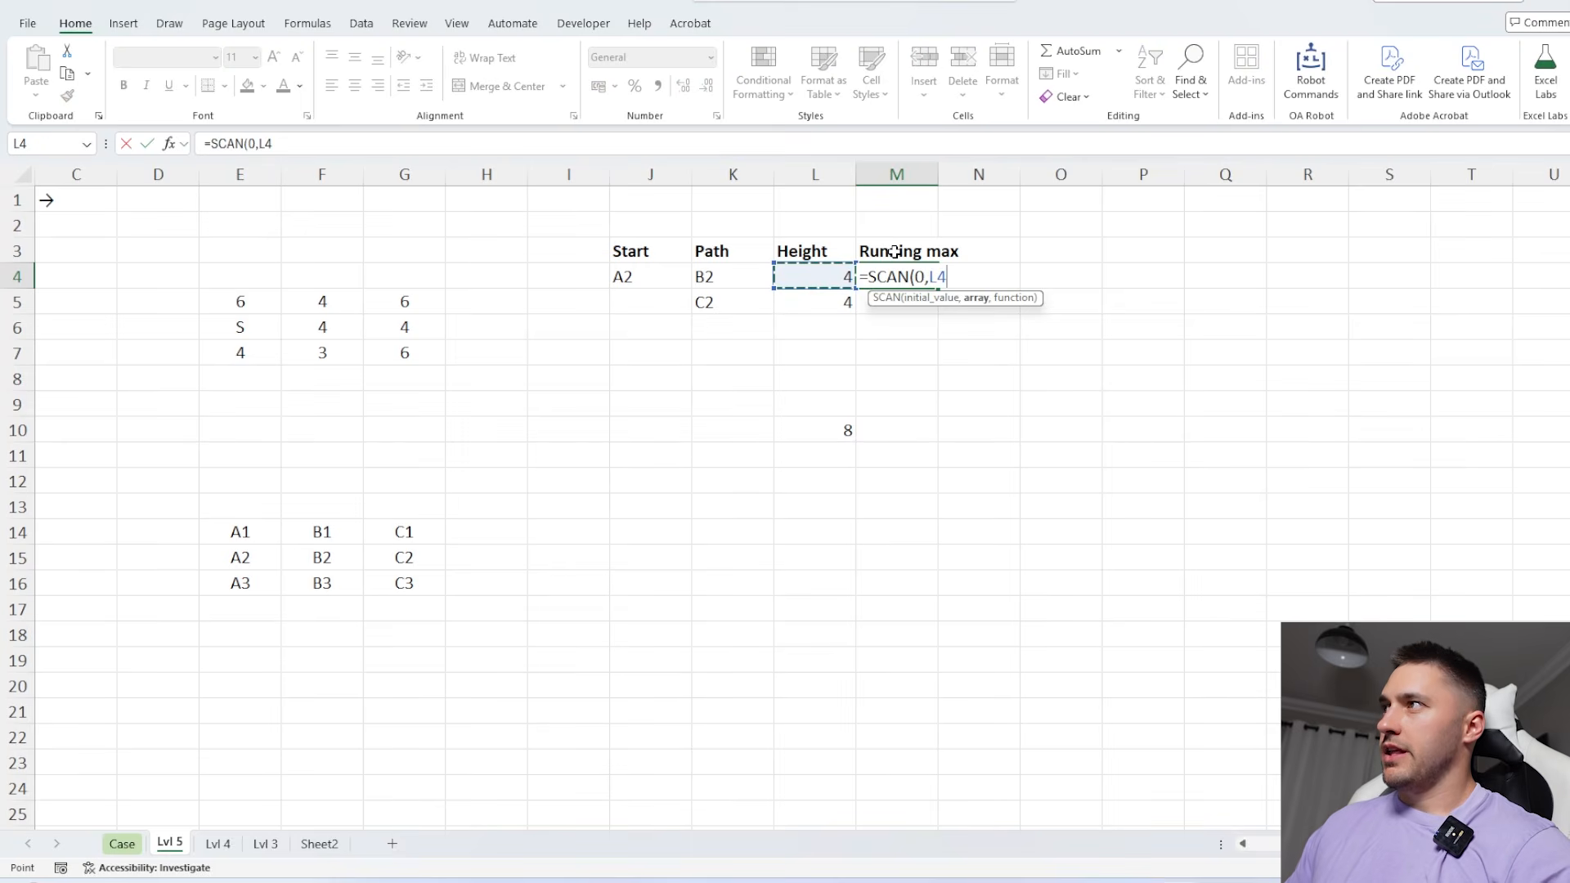
pyautogui.write('#,ma')
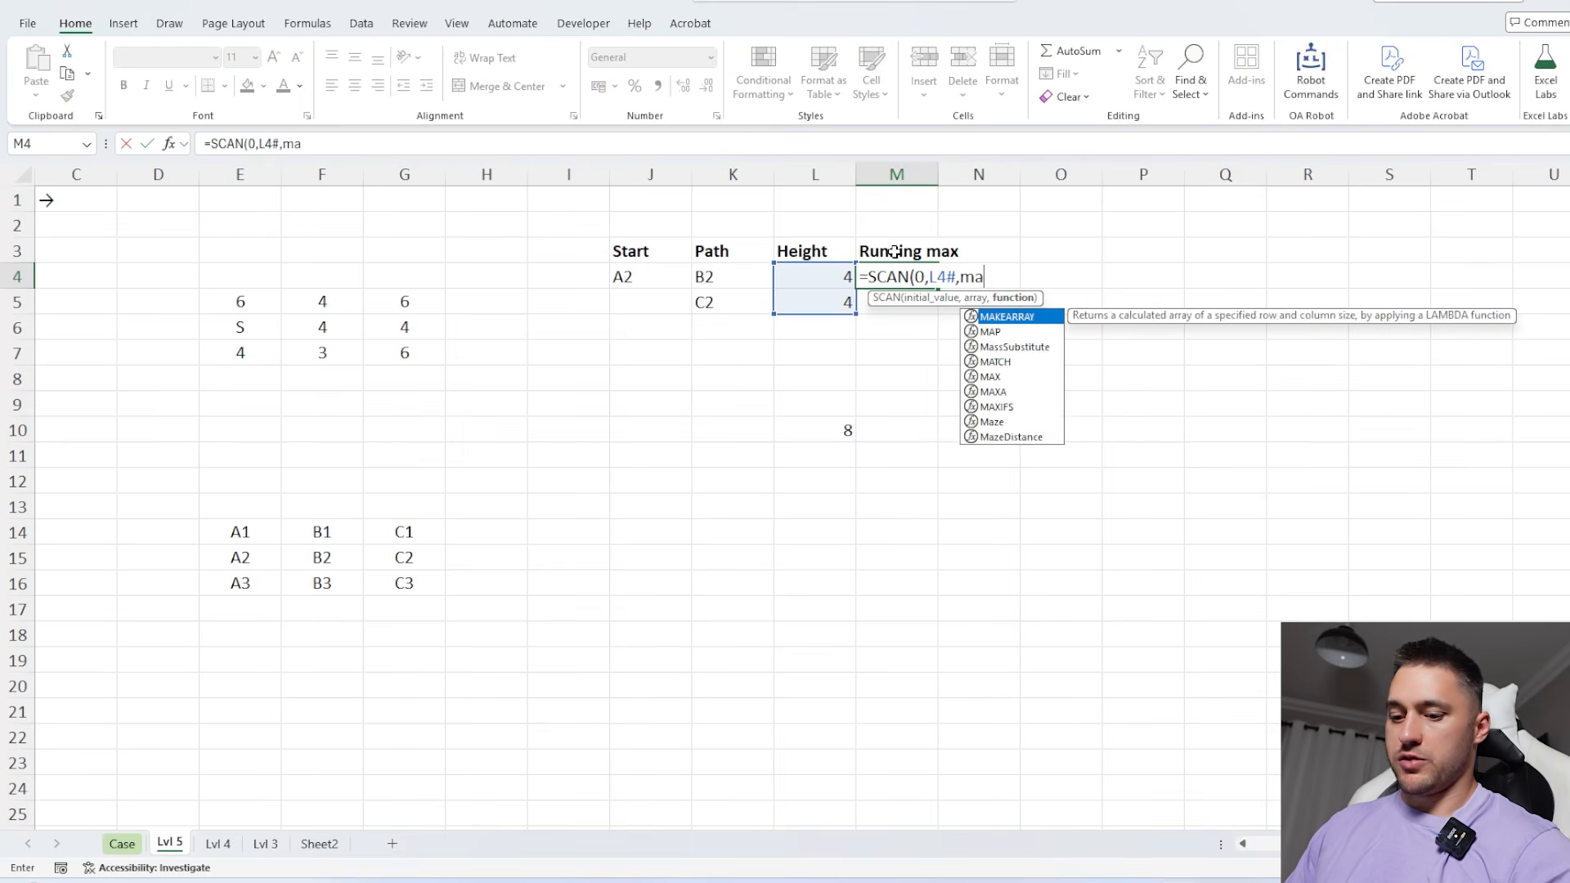
pyautogui.write('x)')
pyautogui.press('Return')
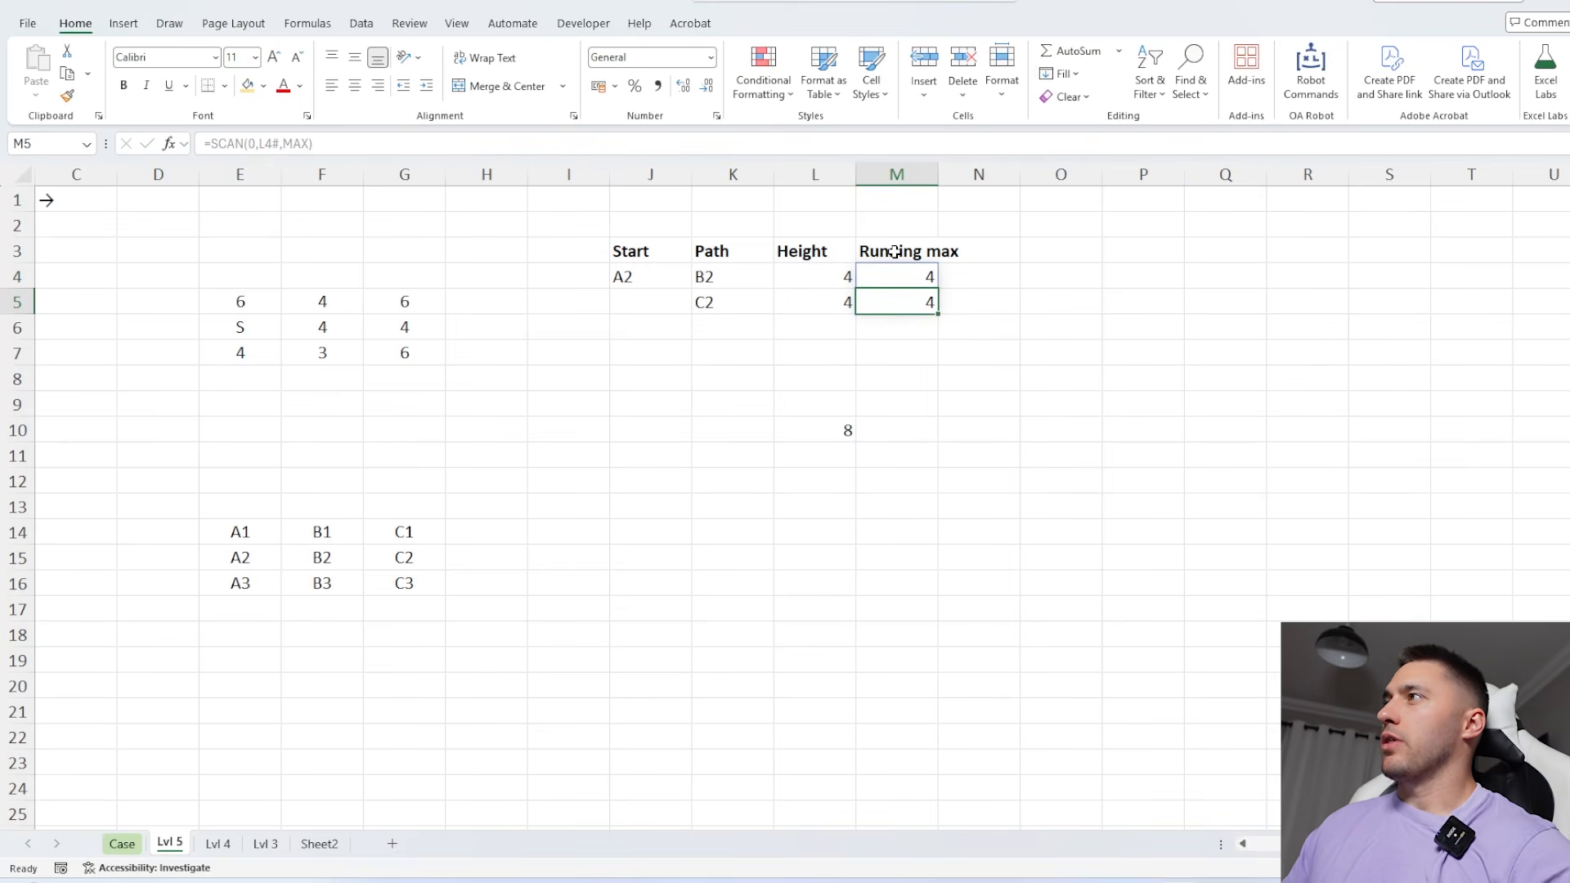
# Enter the test heights 1, 2 and 5 in L6:L8 below the path heights
pyautogui.click(846, 315)
pyautogui.click(1004, 403)
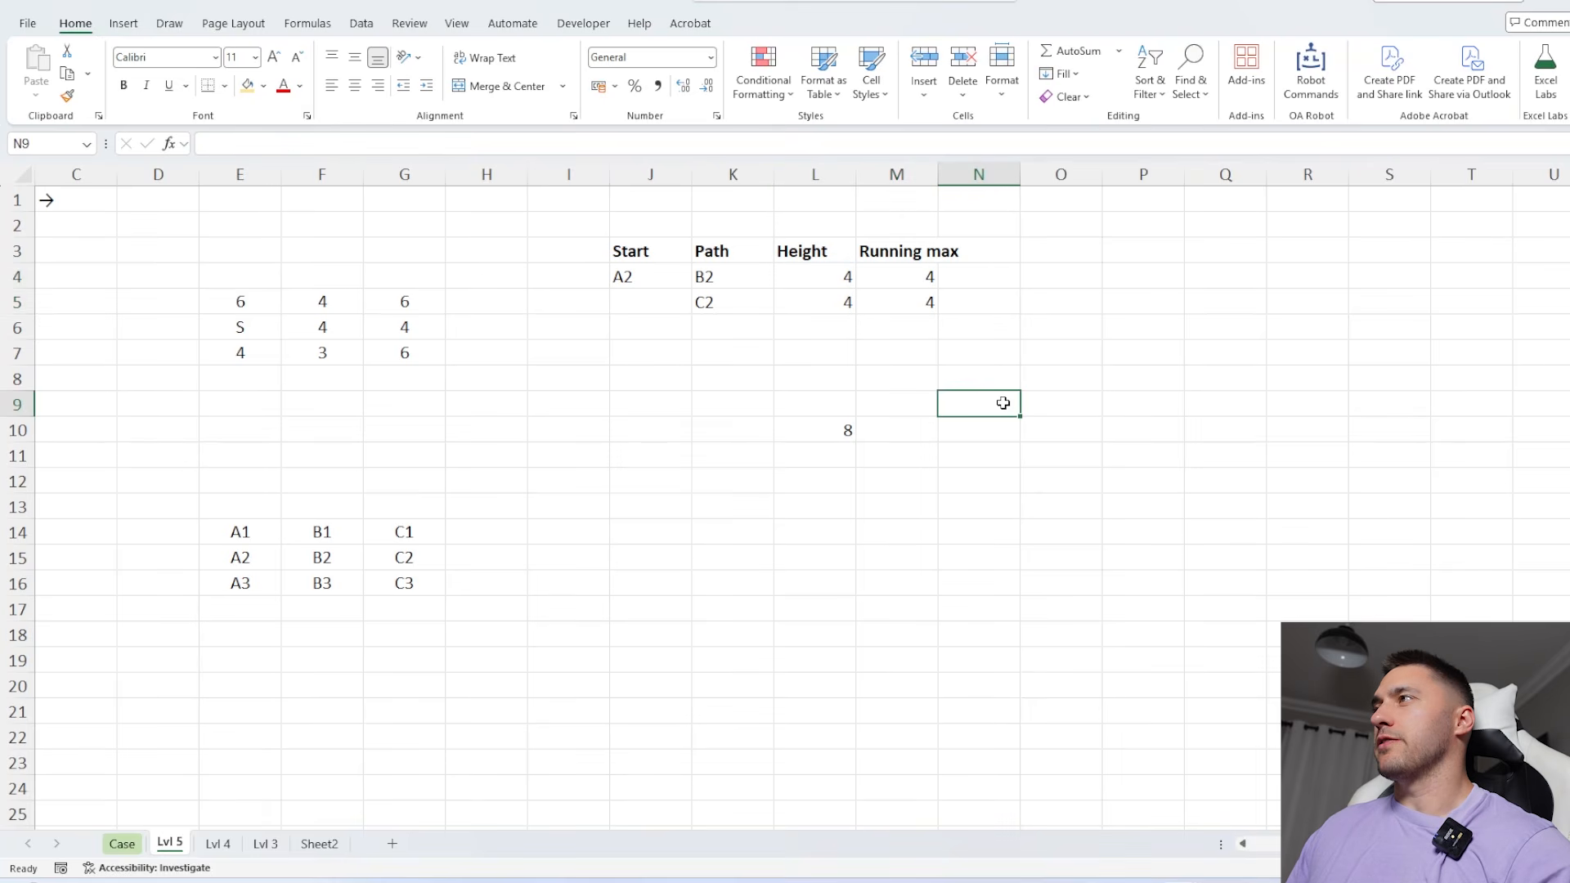
pyautogui.click(841, 327)
pyautogui.write('1')
pyautogui.press('Return')
pyautogui.write('2')
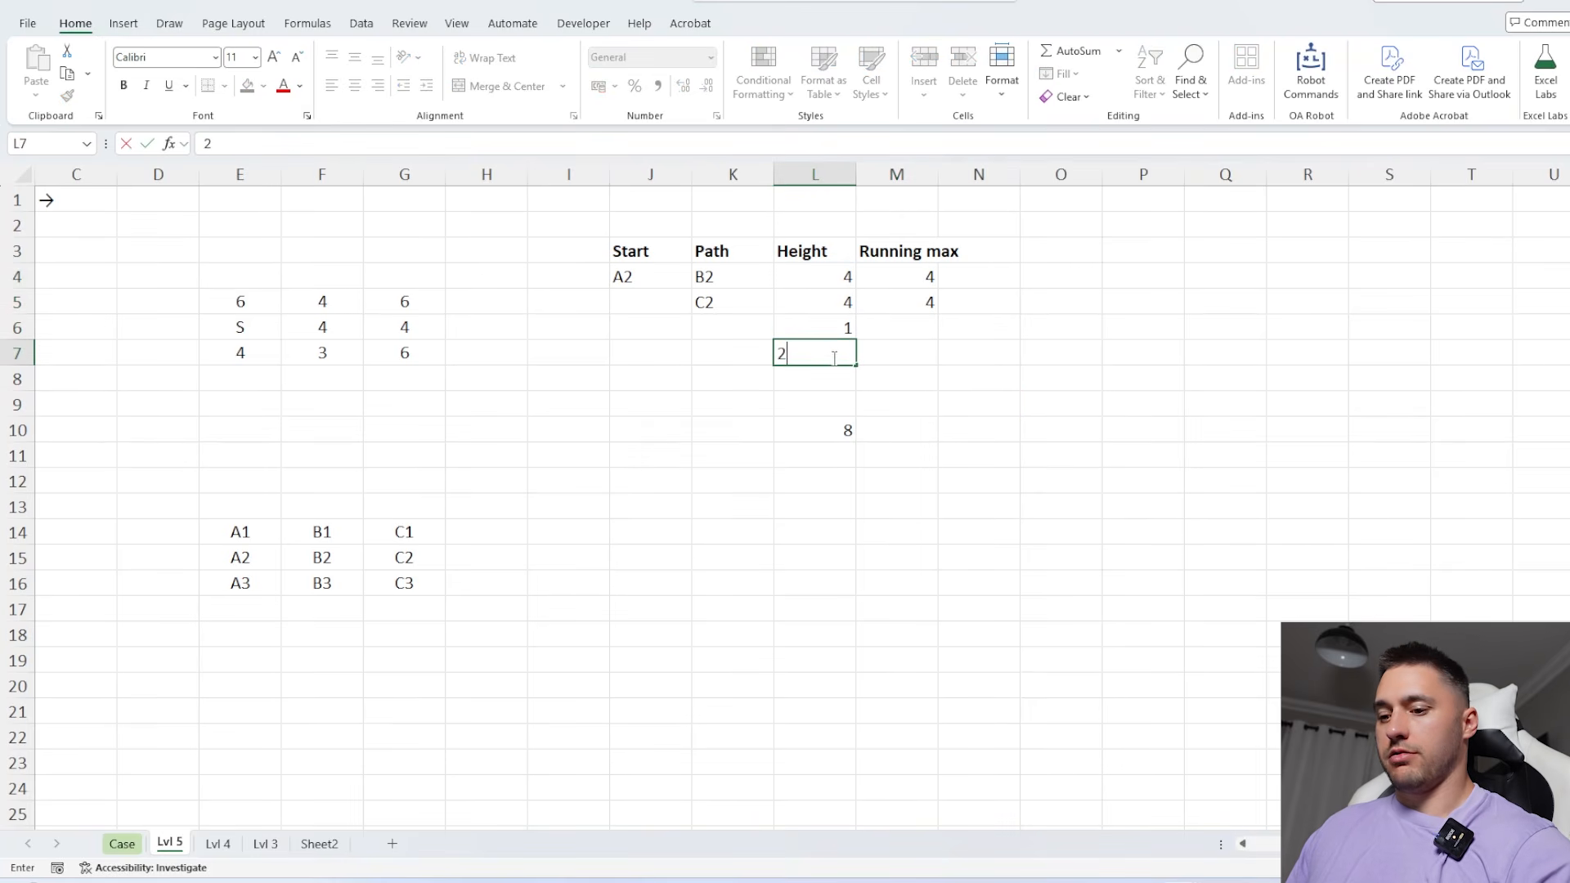
pyautogui.press('Return')
pyautogui.write('5')
# Extend the running maximum over the test heights by changing M4 to =SCAN(0,L4:L8,MAX)
pyautogui.click(922, 283)
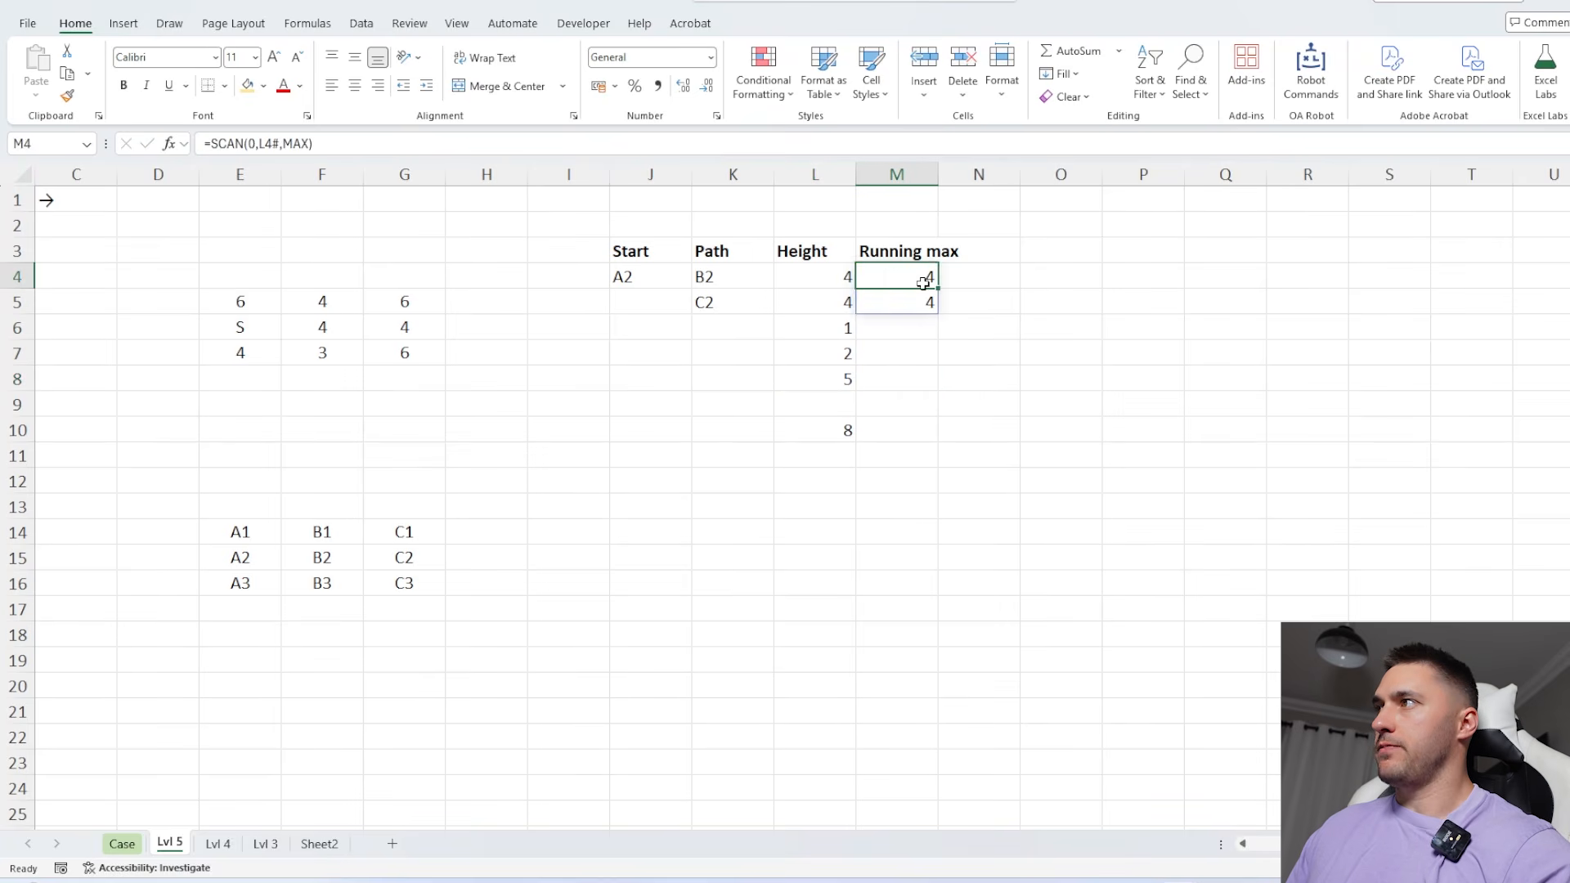
pyautogui.doubleClick(922, 282)
pyautogui.moveTo(826, 280); pyautogui.dragTo(771, 378)
pyautogui.press('Return')
pyautogui.moveTo(900, 276); pyautogui.dragTo(827, 354)
pyautogui.click(915, 376)
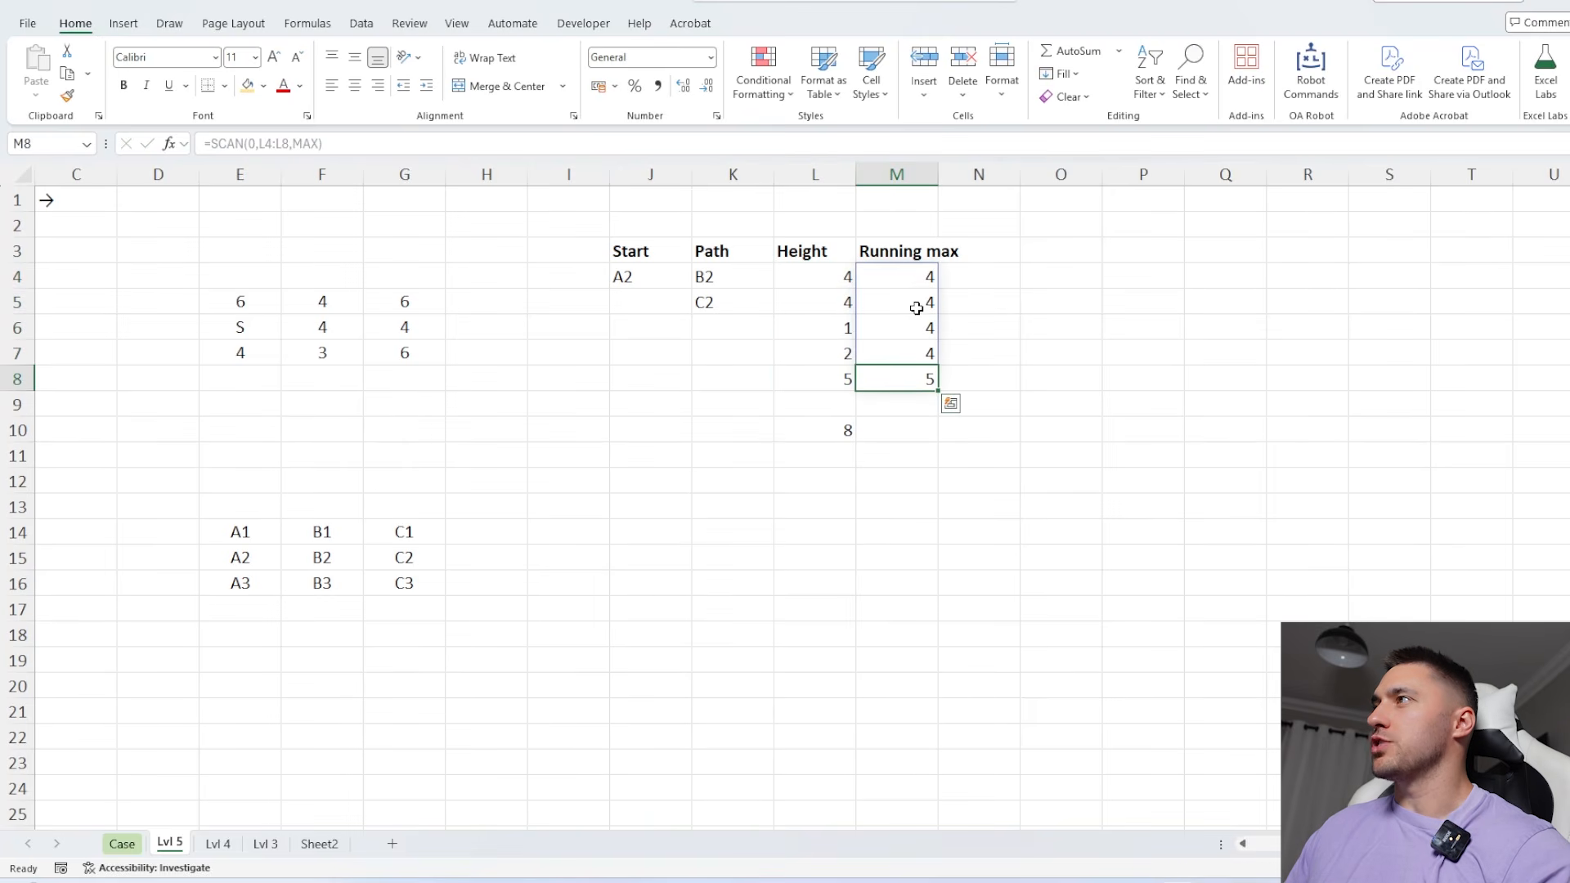
# Undo the extended SCAN range in M4 and the test heights in L6:L8
pyautogui.click(915, 281)
pyautogui.hotkey('ctrl', 'z')
pyautogui.hotkey('ctrl', 'z')
pyautogui.hotkey('ctrl', 'z')
pyautogui.hotkey('ctrl', 'z')
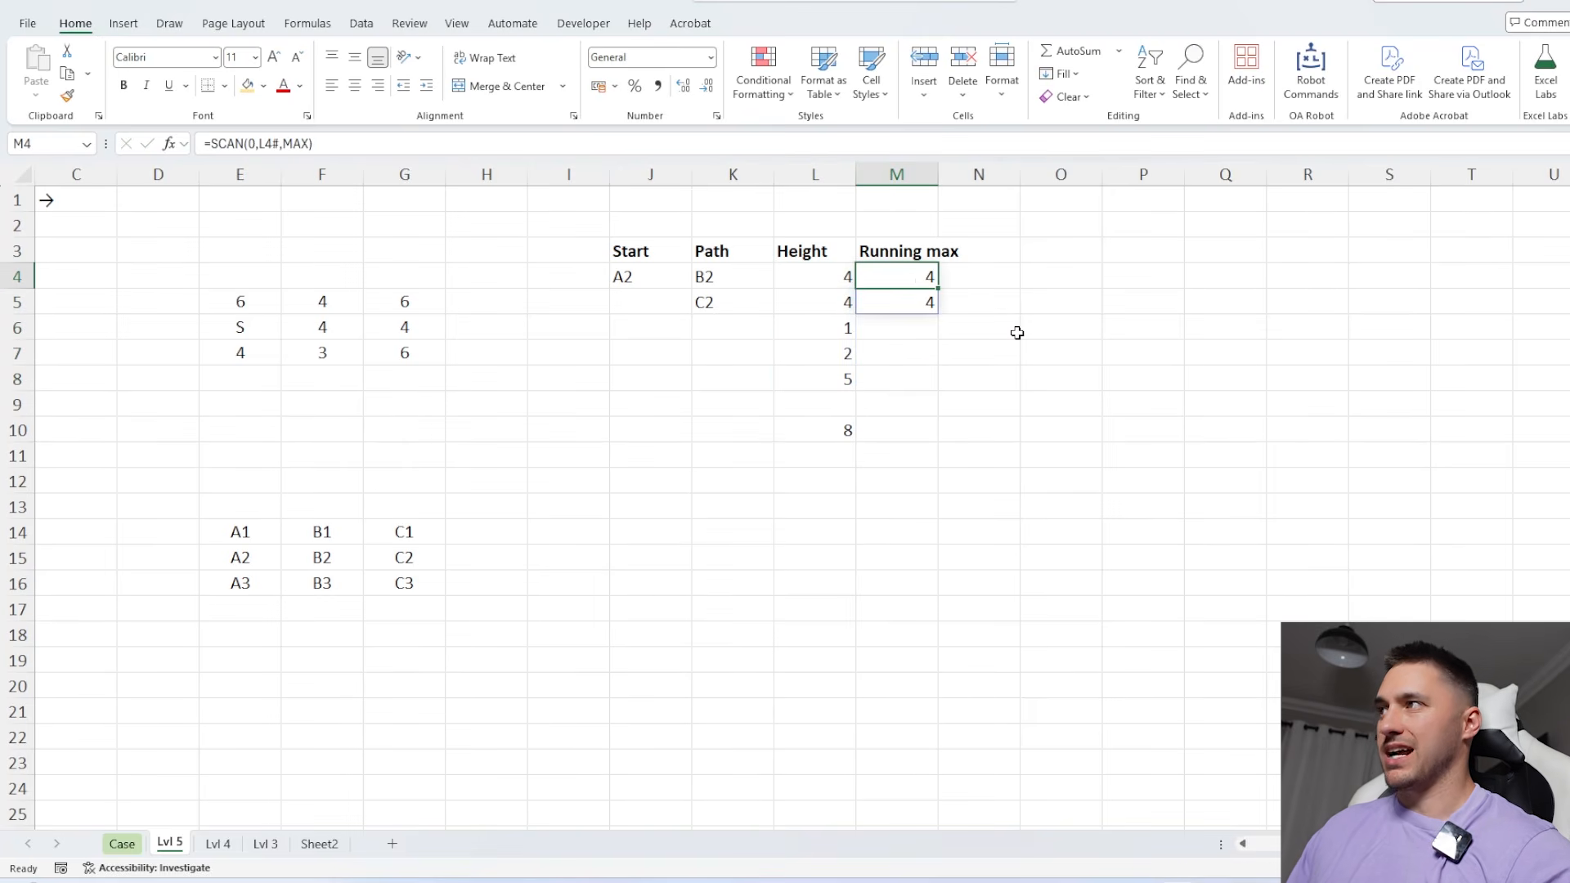
# Move the running max array down one row to M5, and return it to M4
pyautogui.click(905, 285)
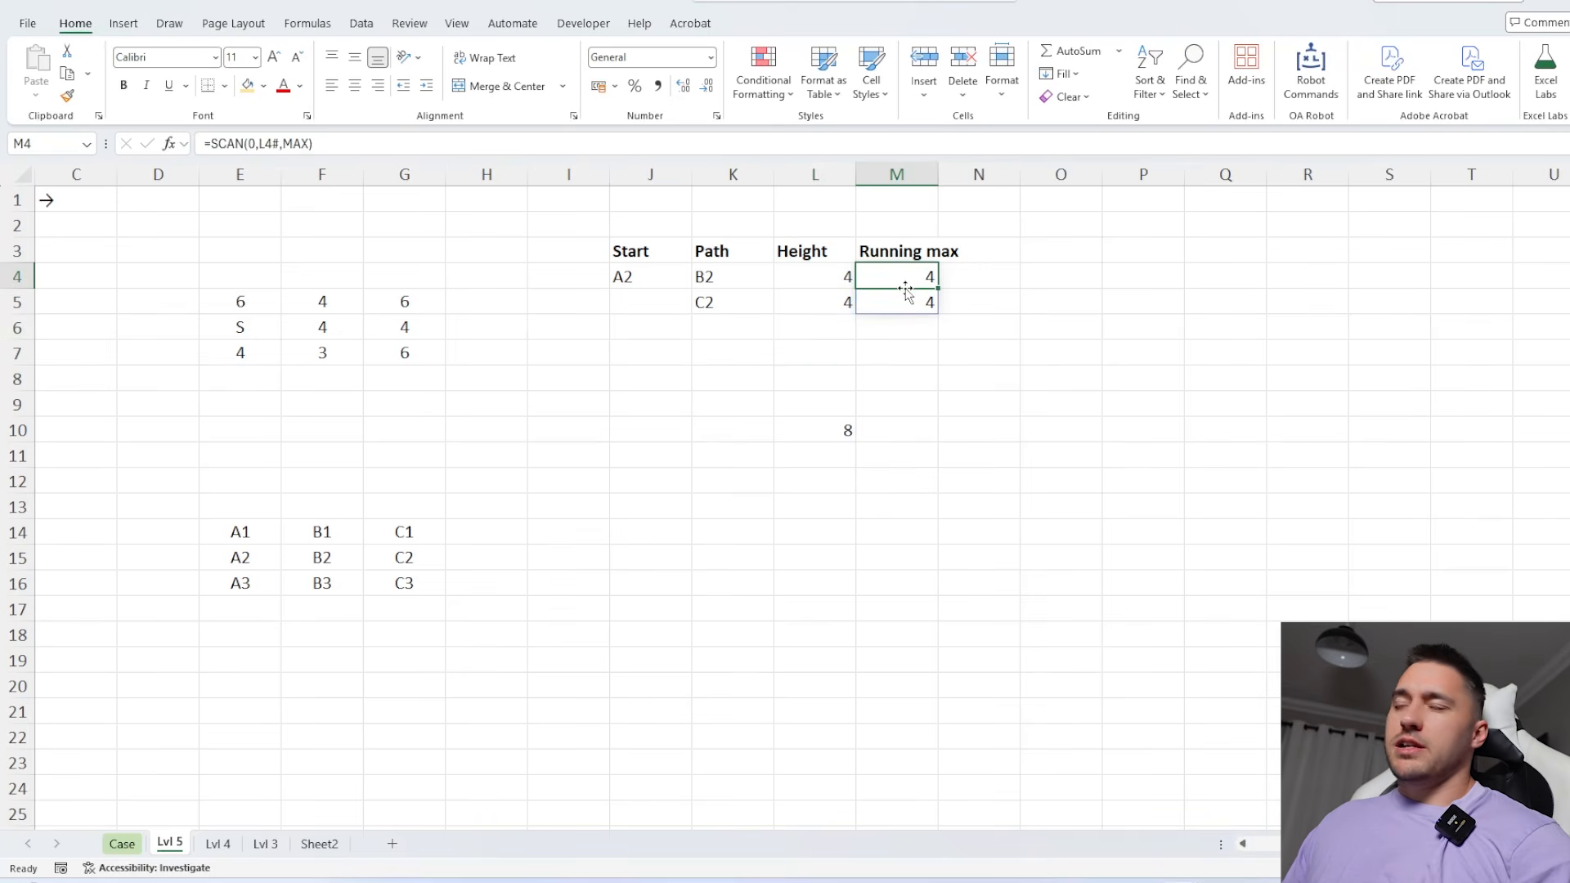
pyautogui.moveTo(905, 288); pyautogui.dragTo(905, 303)
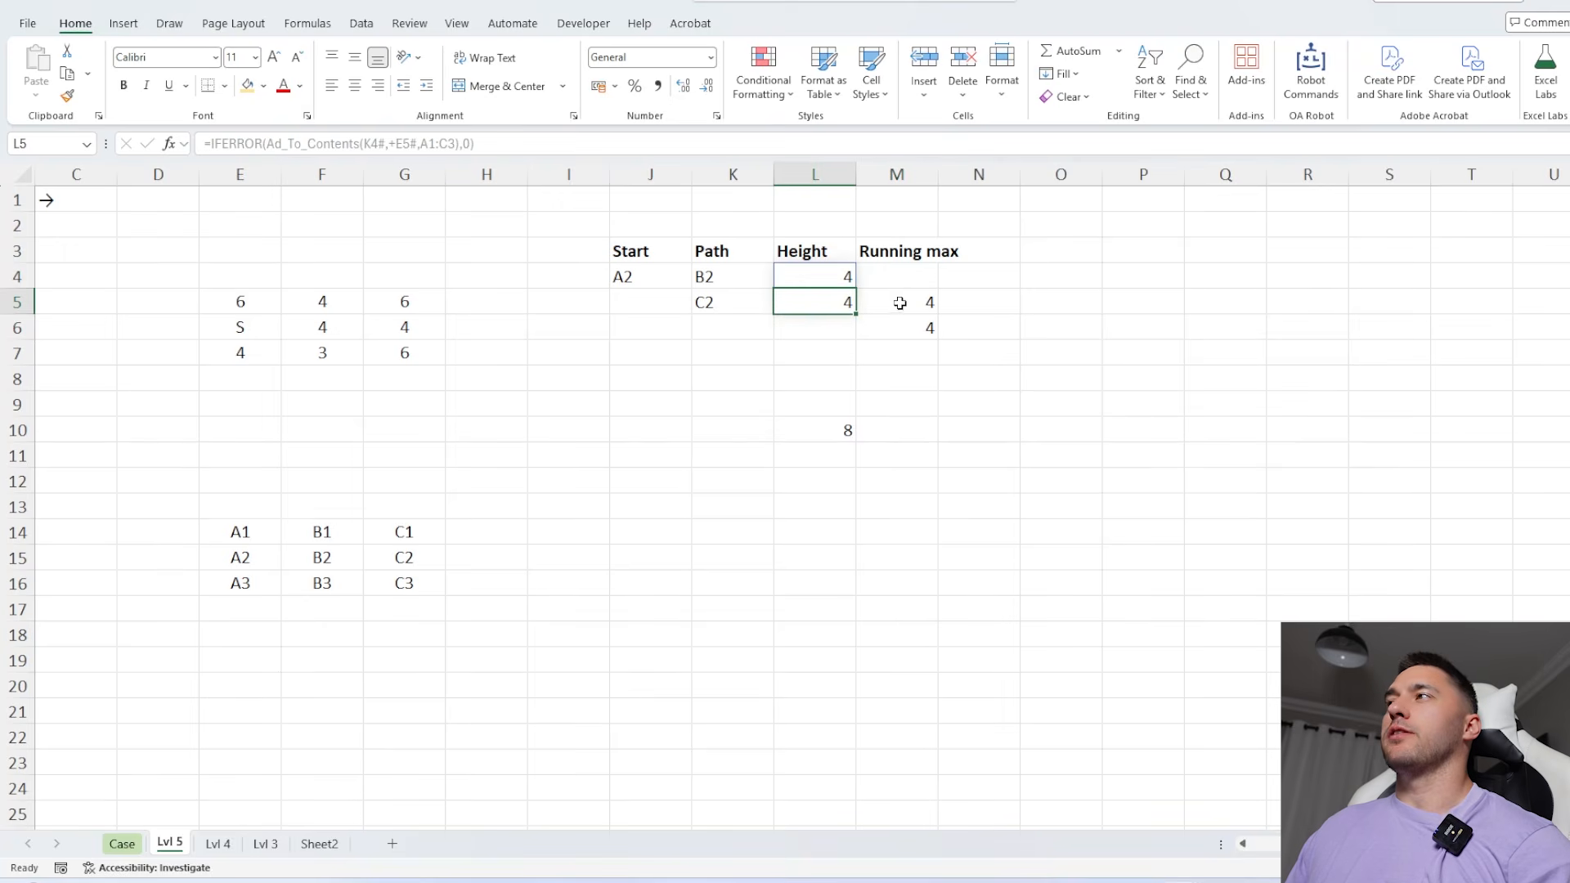
pyautogui.moveTo(904, 298); pyautogui.dragTo(903, 280)
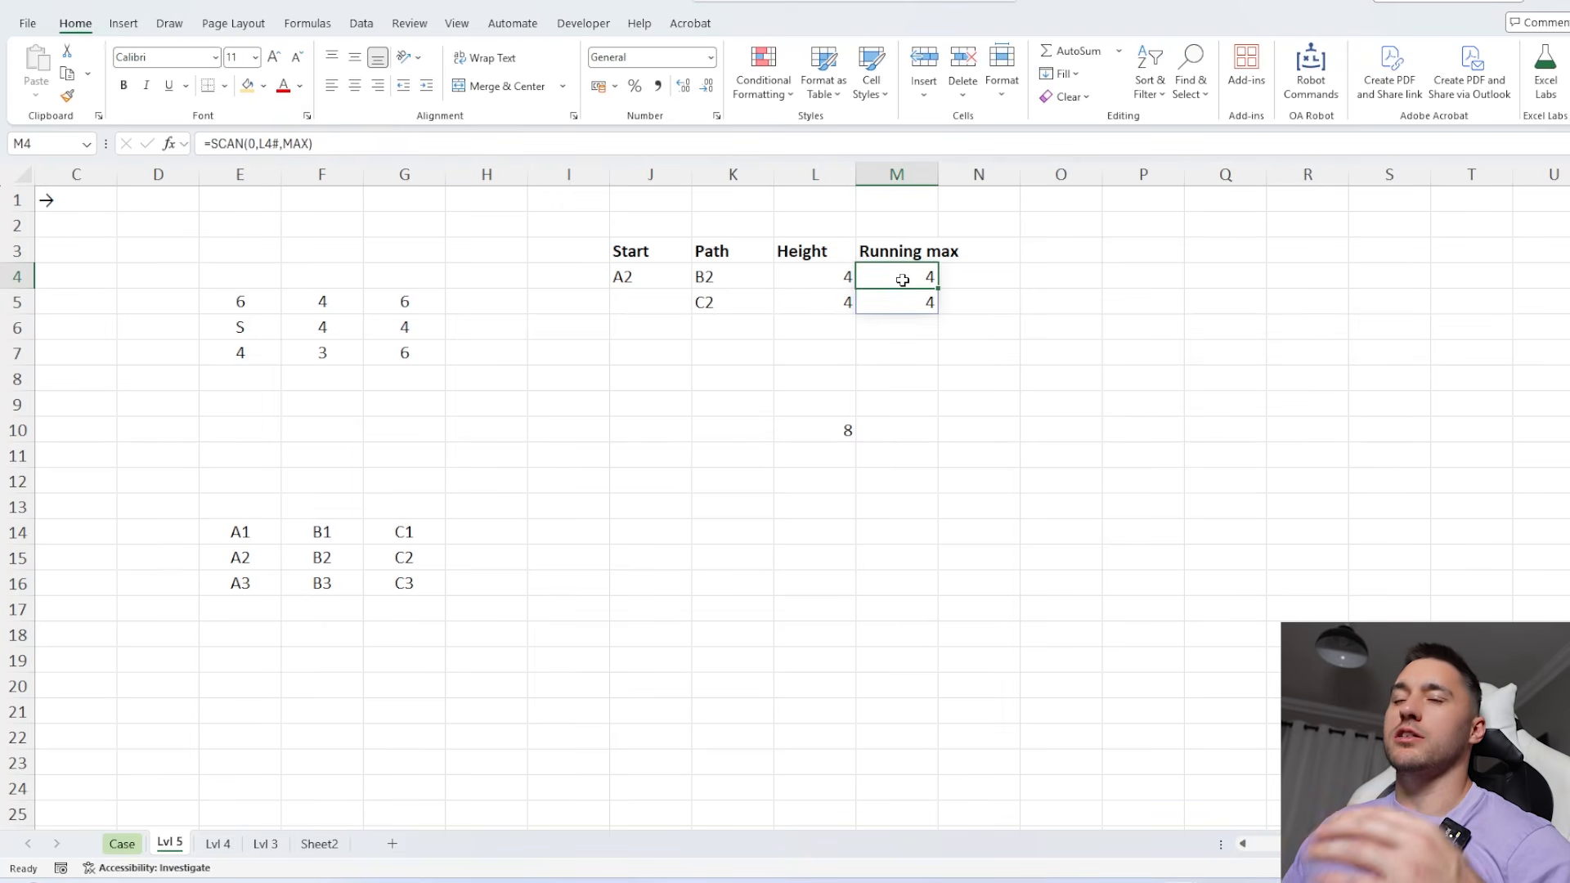
# Shift the running max down one row by changing M4 to =ArrayShift(SCAN(0,L4#,MAX),1)
pyautogui.click(207, 143)
pyautogui.write('arr')
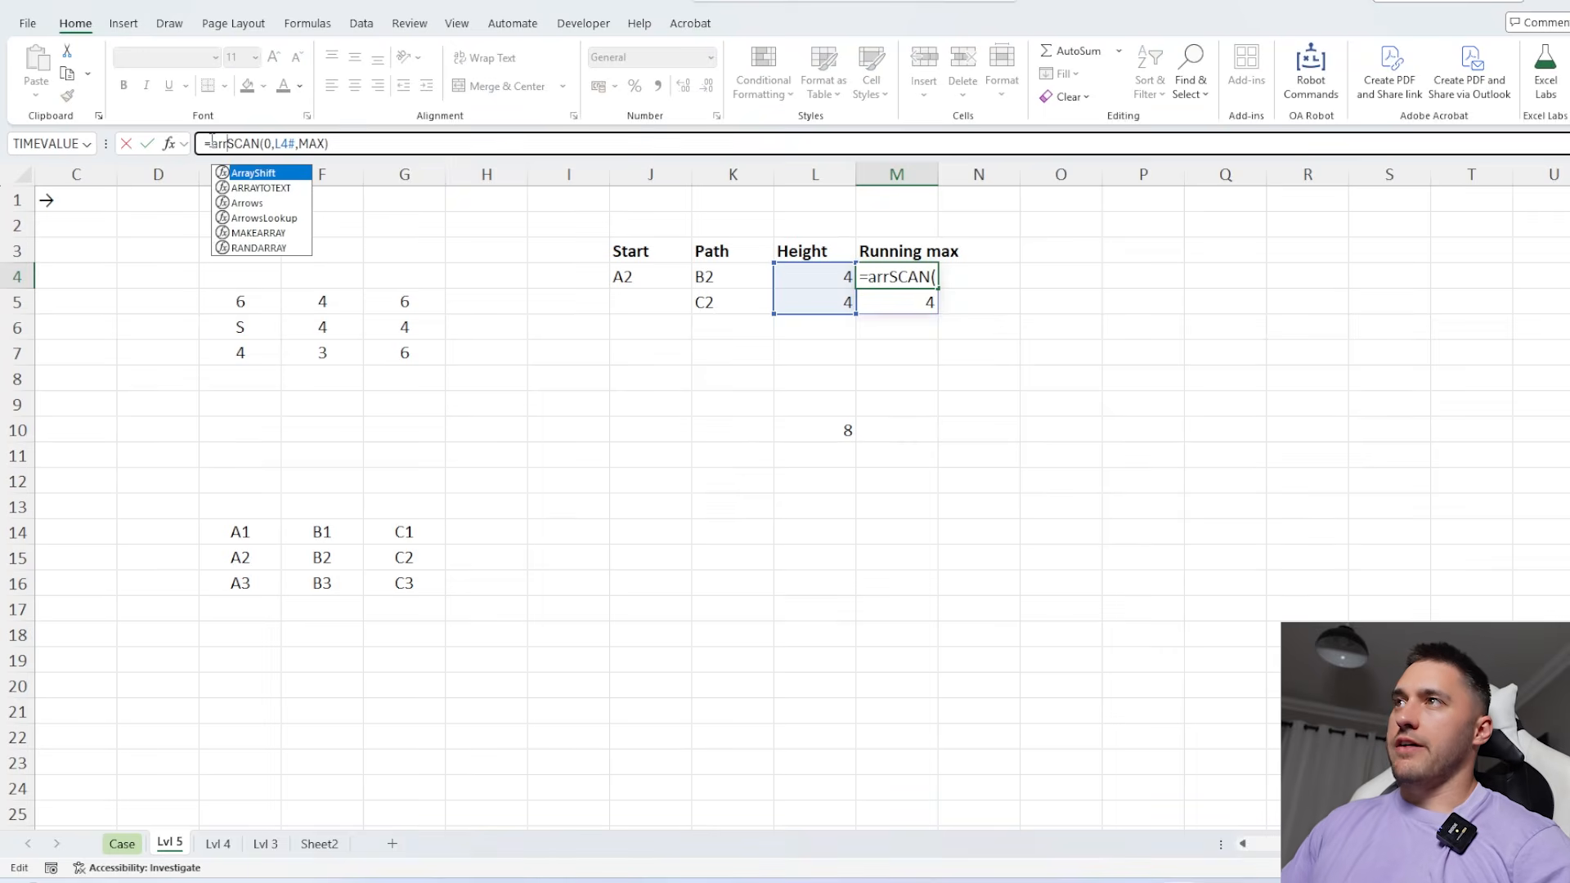
pyautogui.press('Tab')
pyautogui.click(387, 141)
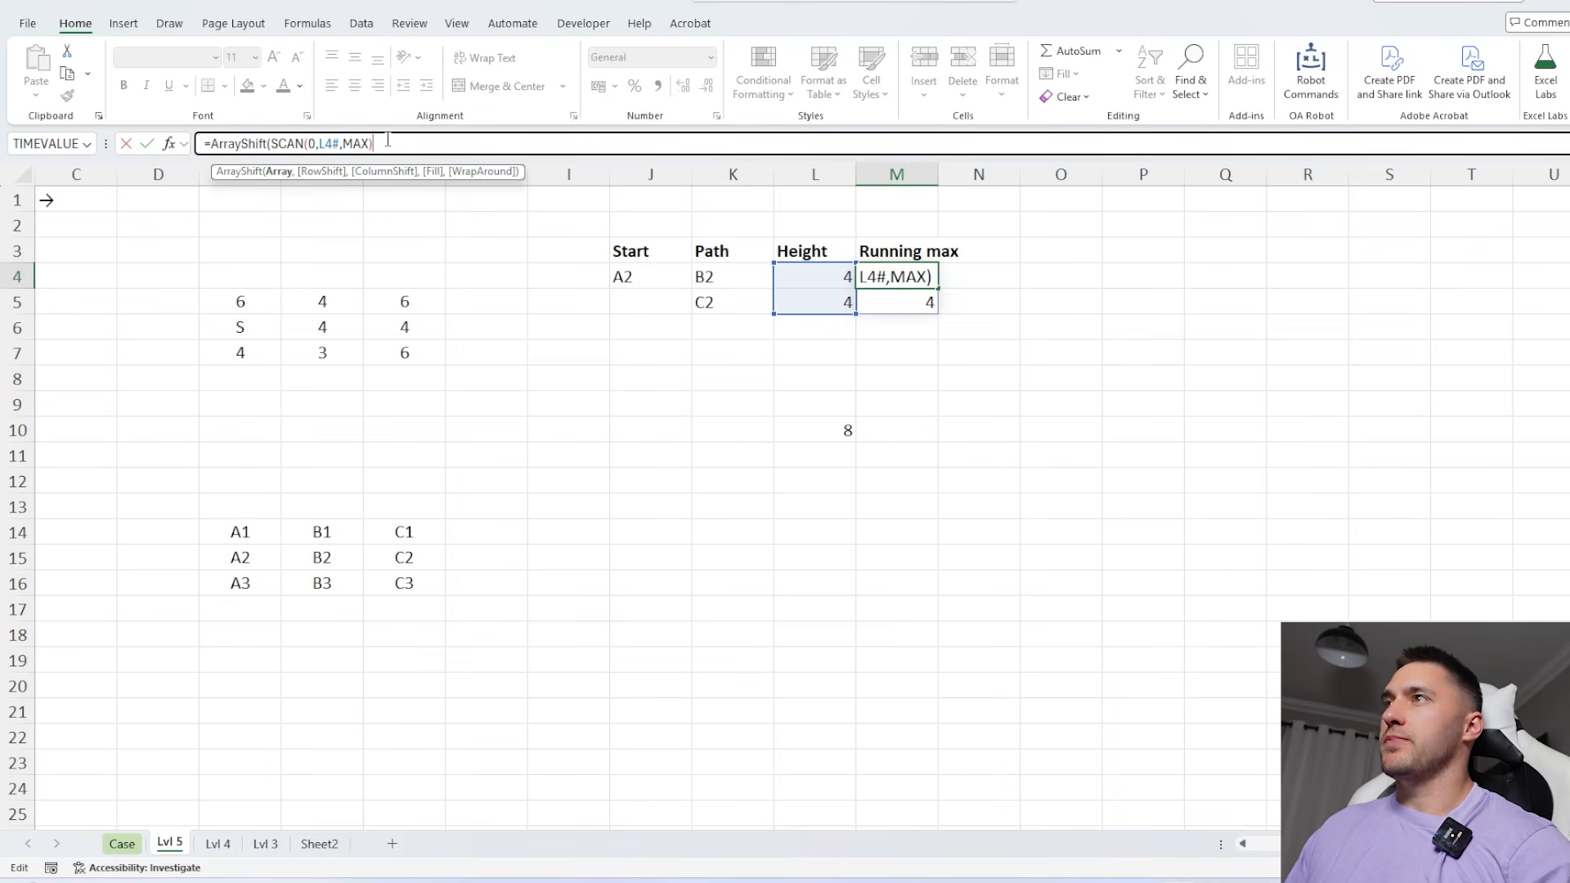
pyautogui.write(',1')
pyautogui.press('Return')
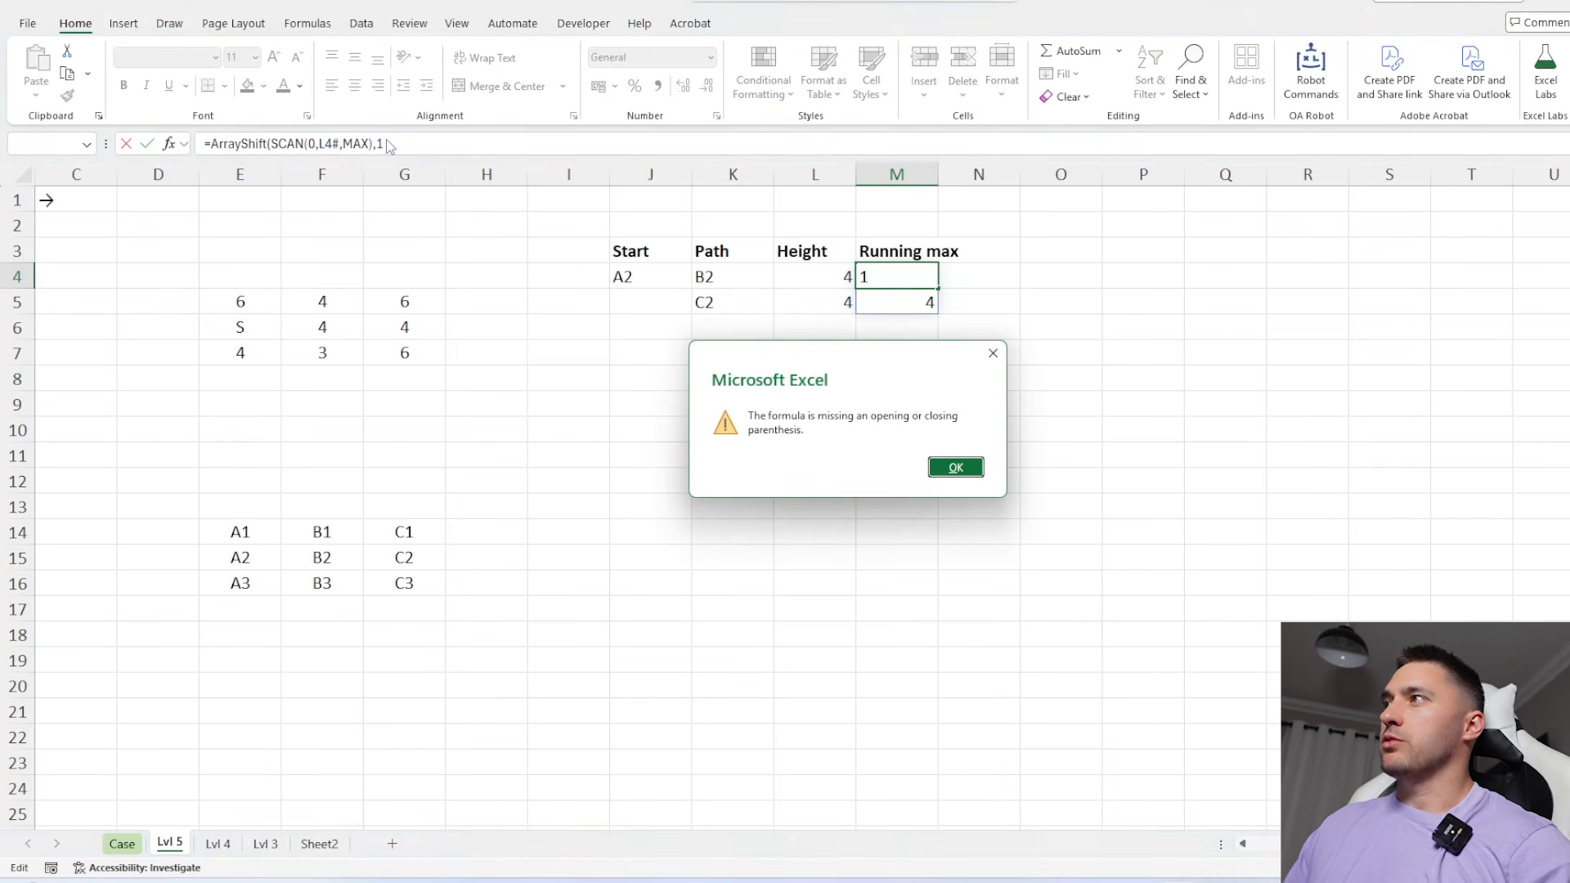
pyautogui.press('Return')
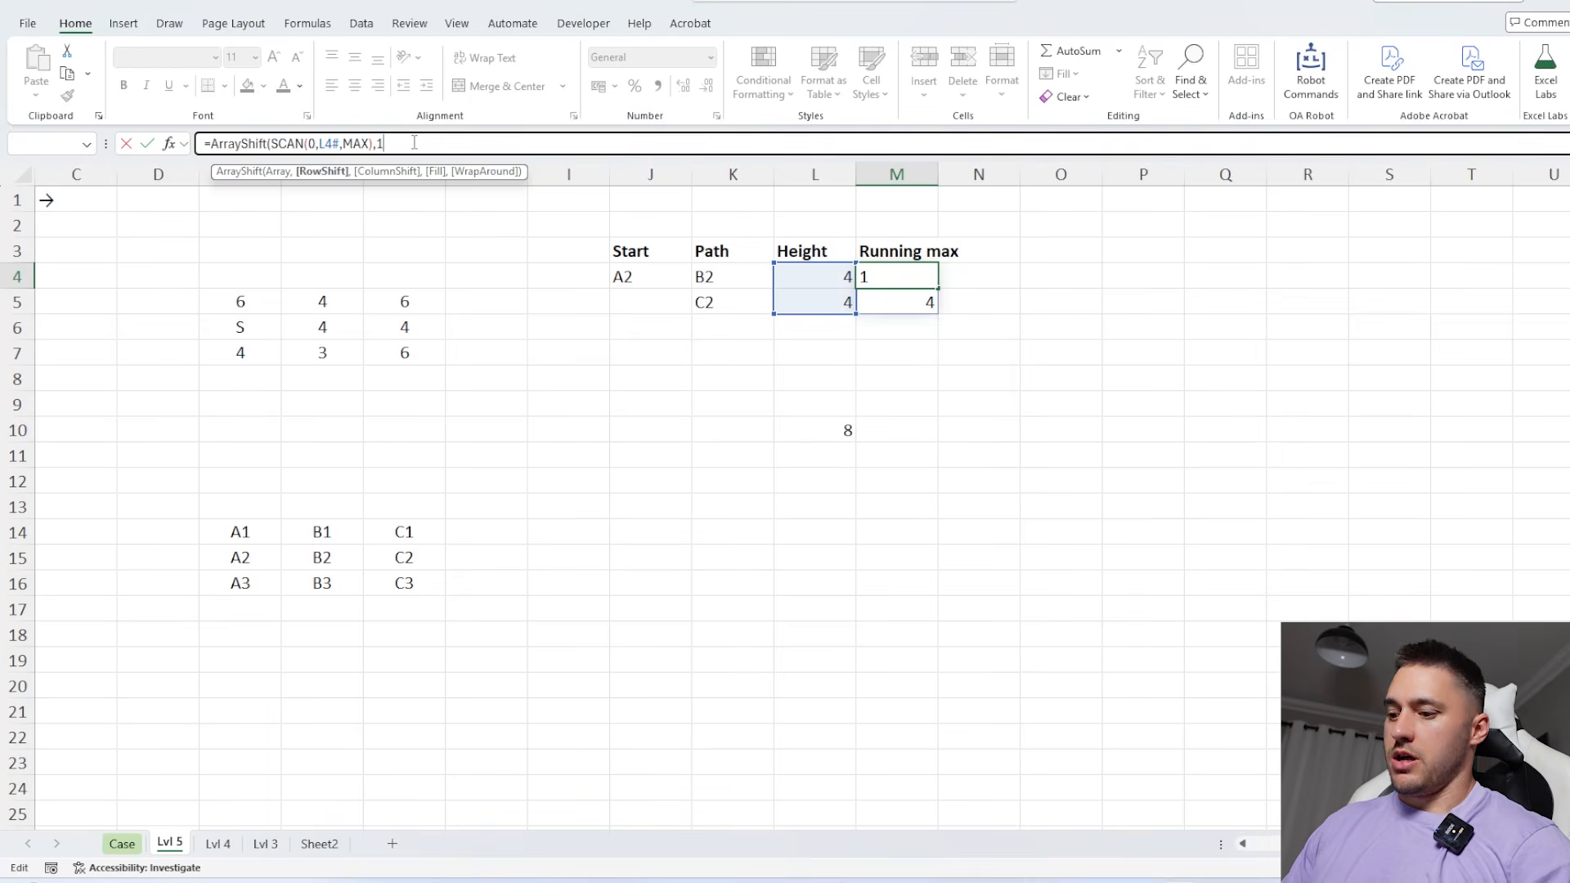
pyautogui.write(')')
pyautogui.press('Return')
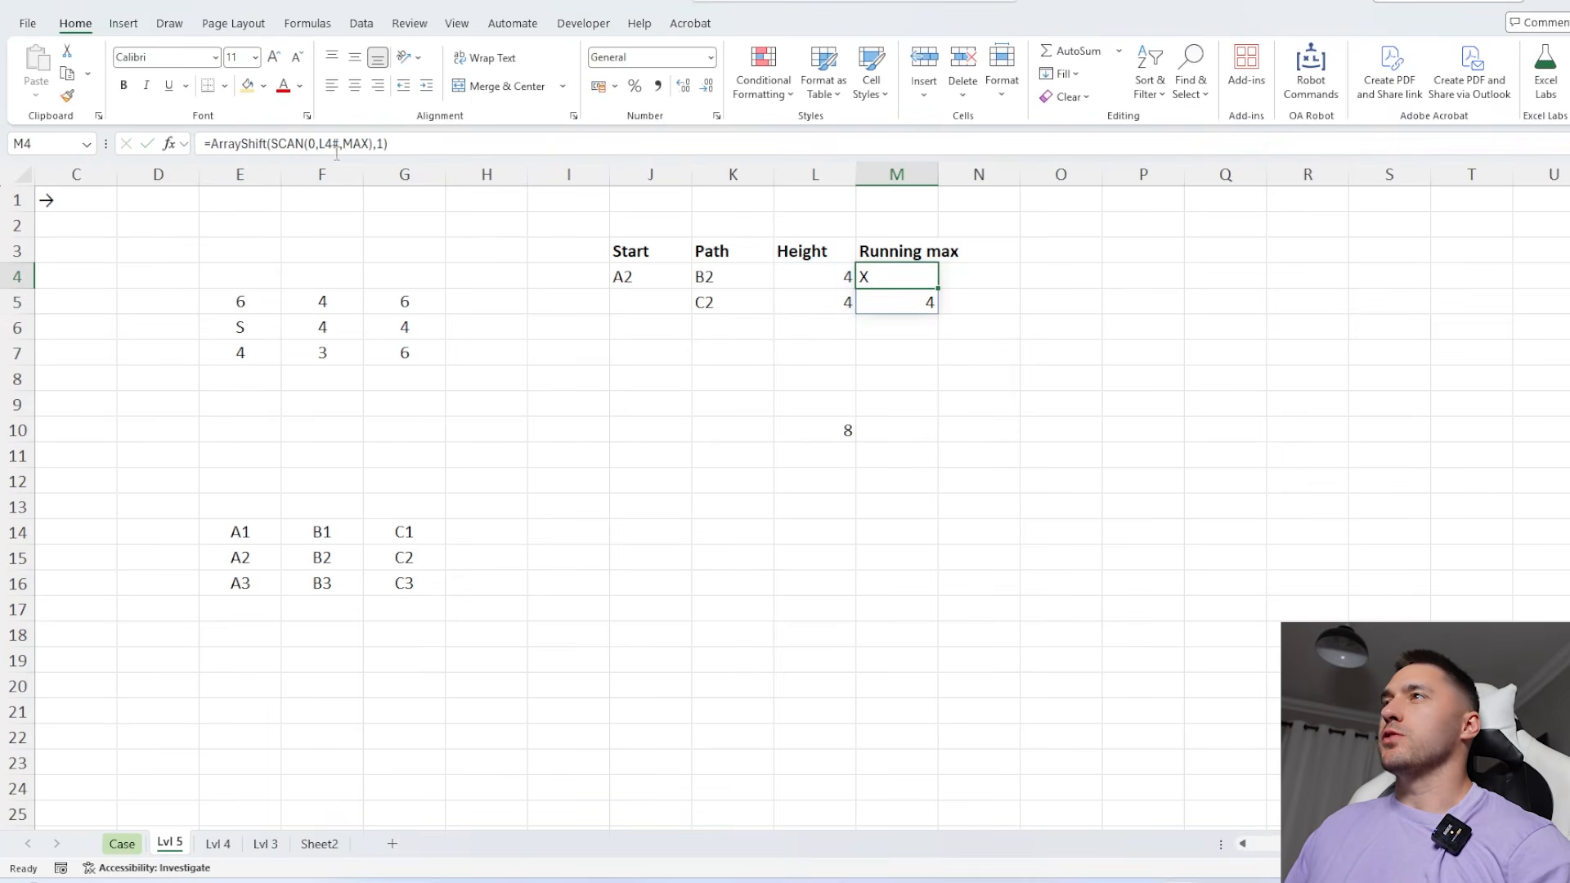
# Fill the shifted gap with zero by changing M4 to =ArrayShift(SCAN(0,L4#,MAX),1,,0)
pyautogui.click(386, 143)
pyautogui.write(')')
pyautogui.write(',1,,0')
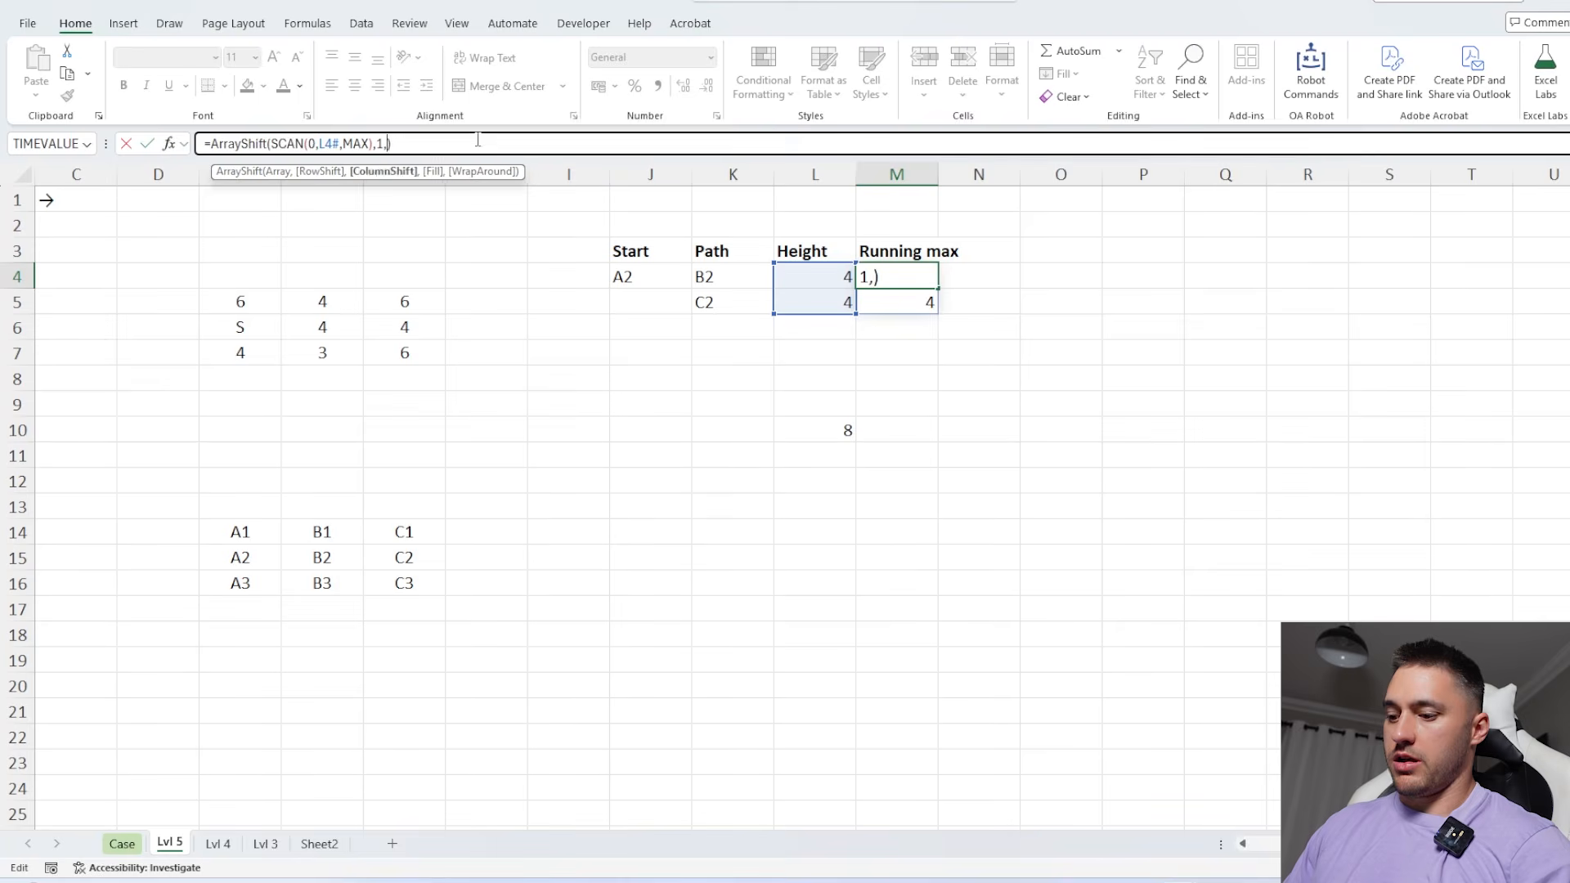
pyautogui.press('Return')
pyautogui.moveTo(905, 279); pyautogui.dragTo(905, 309)
pyautogui.click(905, 324)
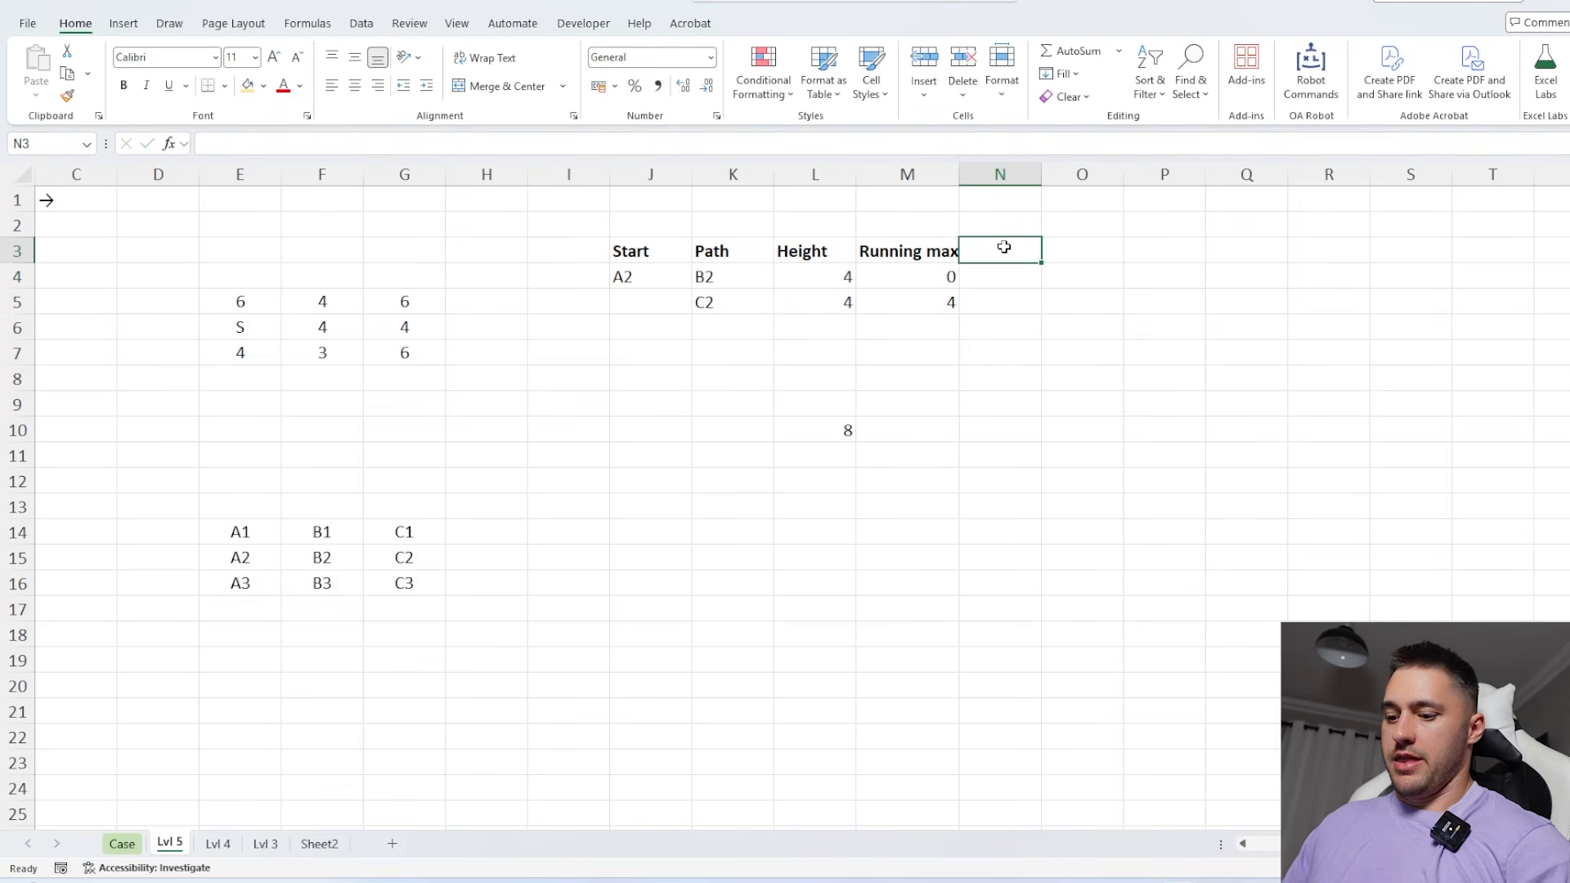
# Add the header Block? in N3 next to Running max
pyautogui.write('B')
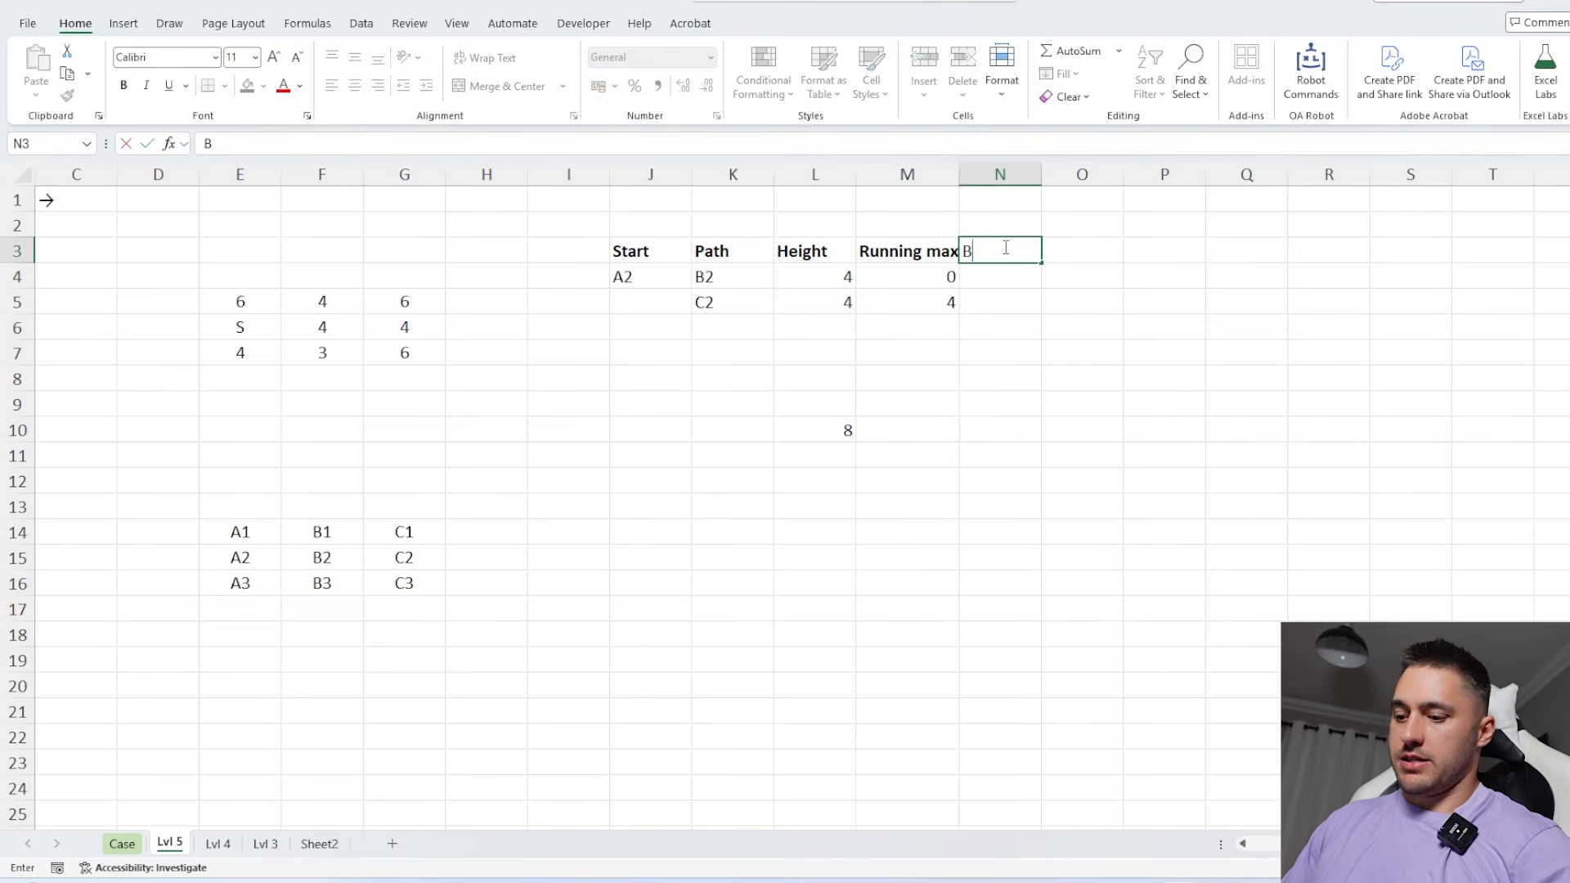
pyautogui.write('lock?')
pyautogui.press('Return')
# Flag blocked trees in N4 with =IF(L4#<=M4#,1,0), and check the flags against the heights
pyautogui.click(841, 303)
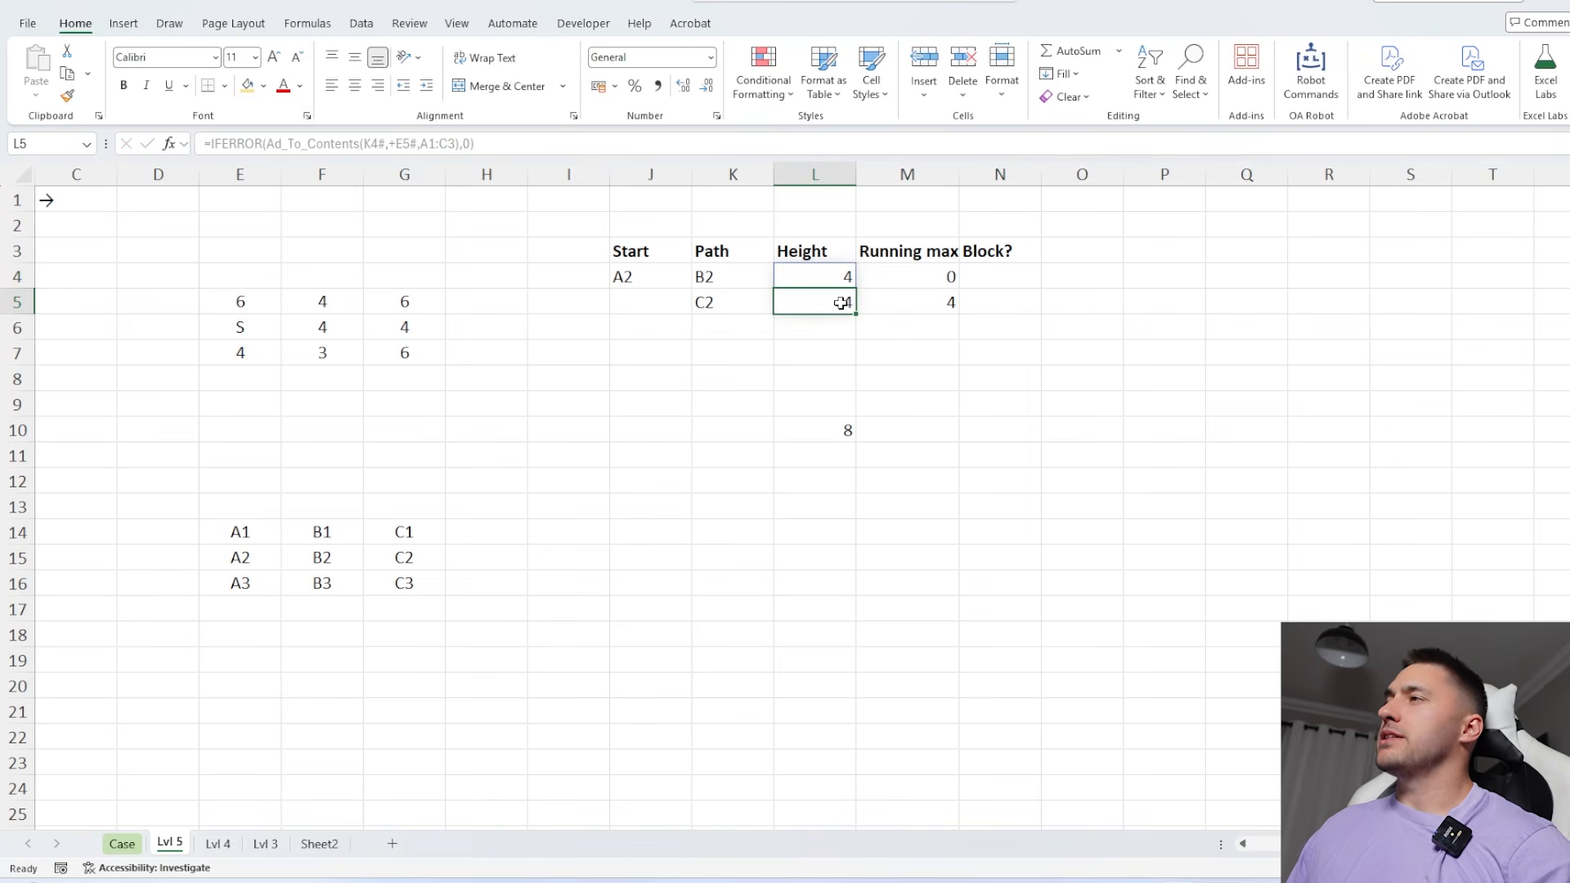
pyautogui.moveTo(884, 275); pyautogui.dragTo(907, 352)
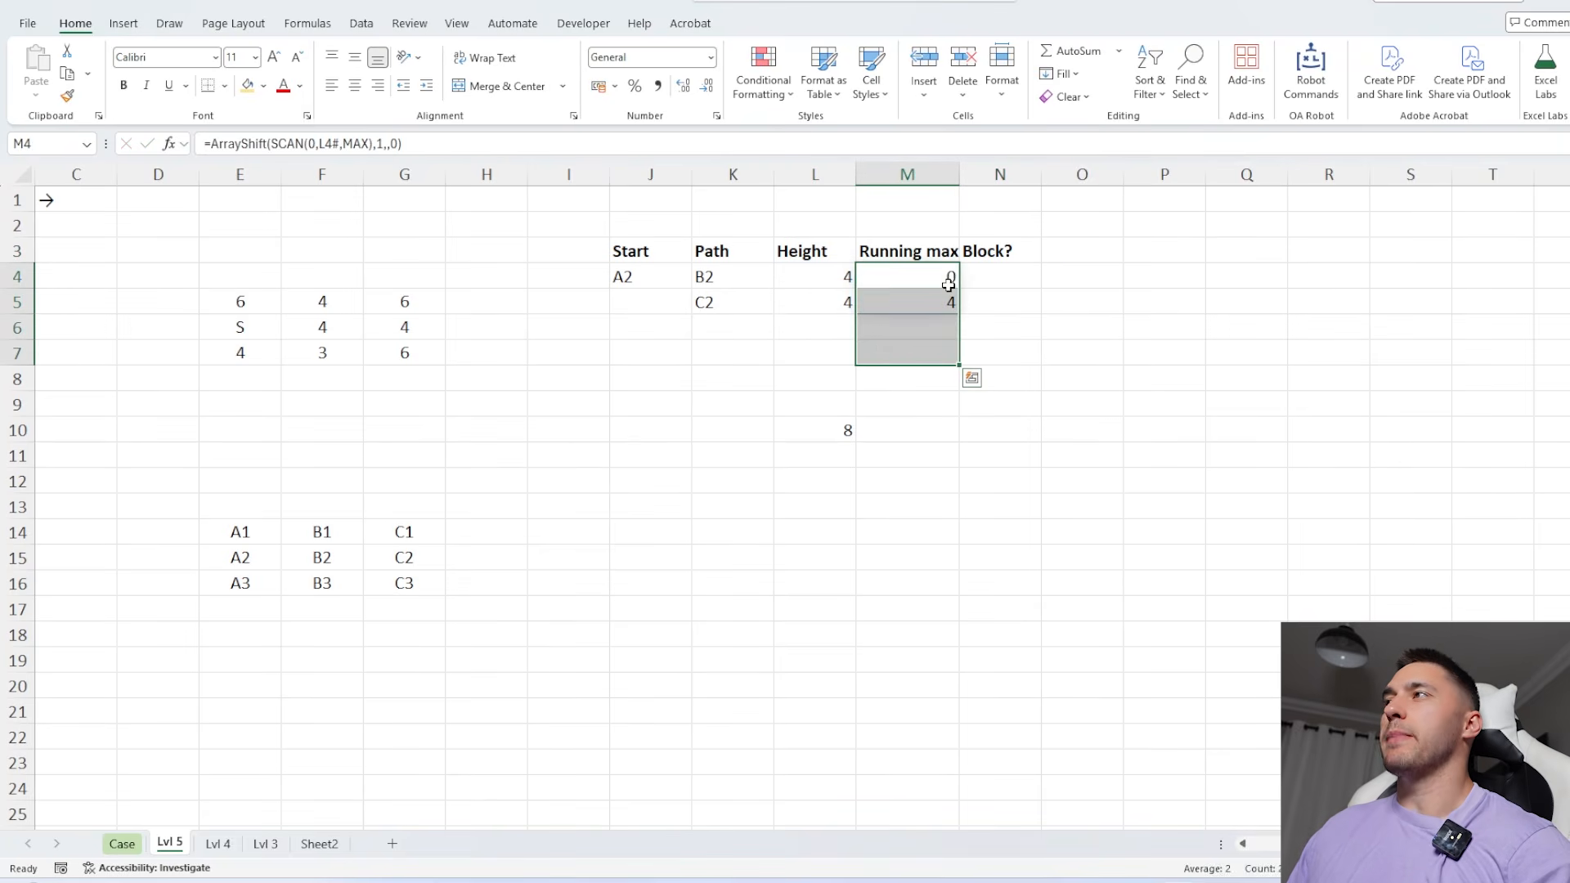
pyautogui.click(971, 271)
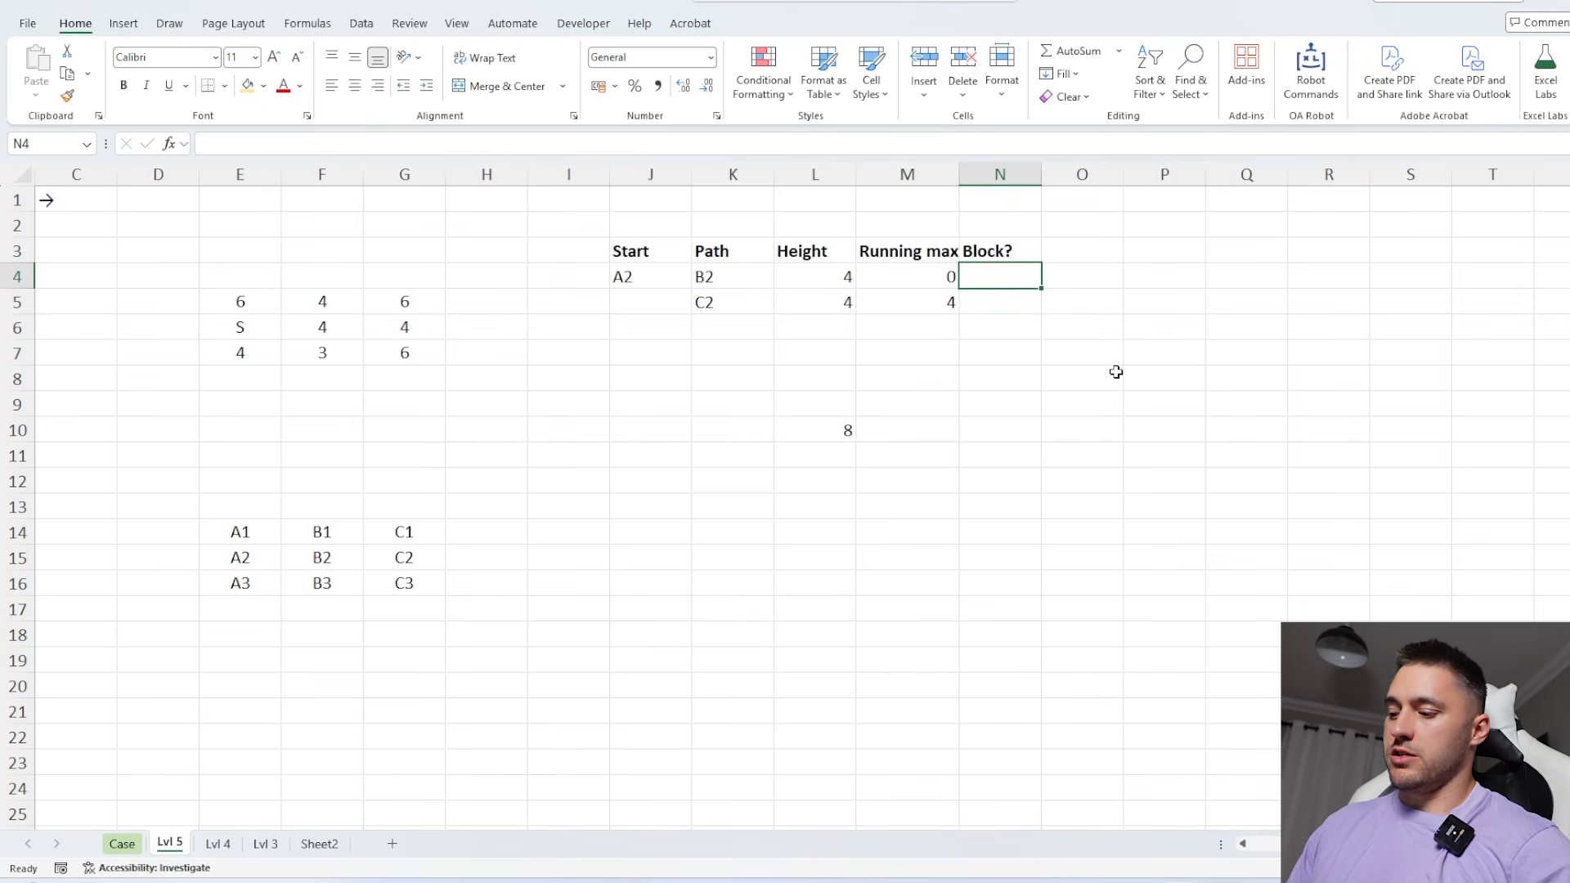
pyautogui.write('=if')
pyautogui.press('Tab')
pyautogui.press('Left')
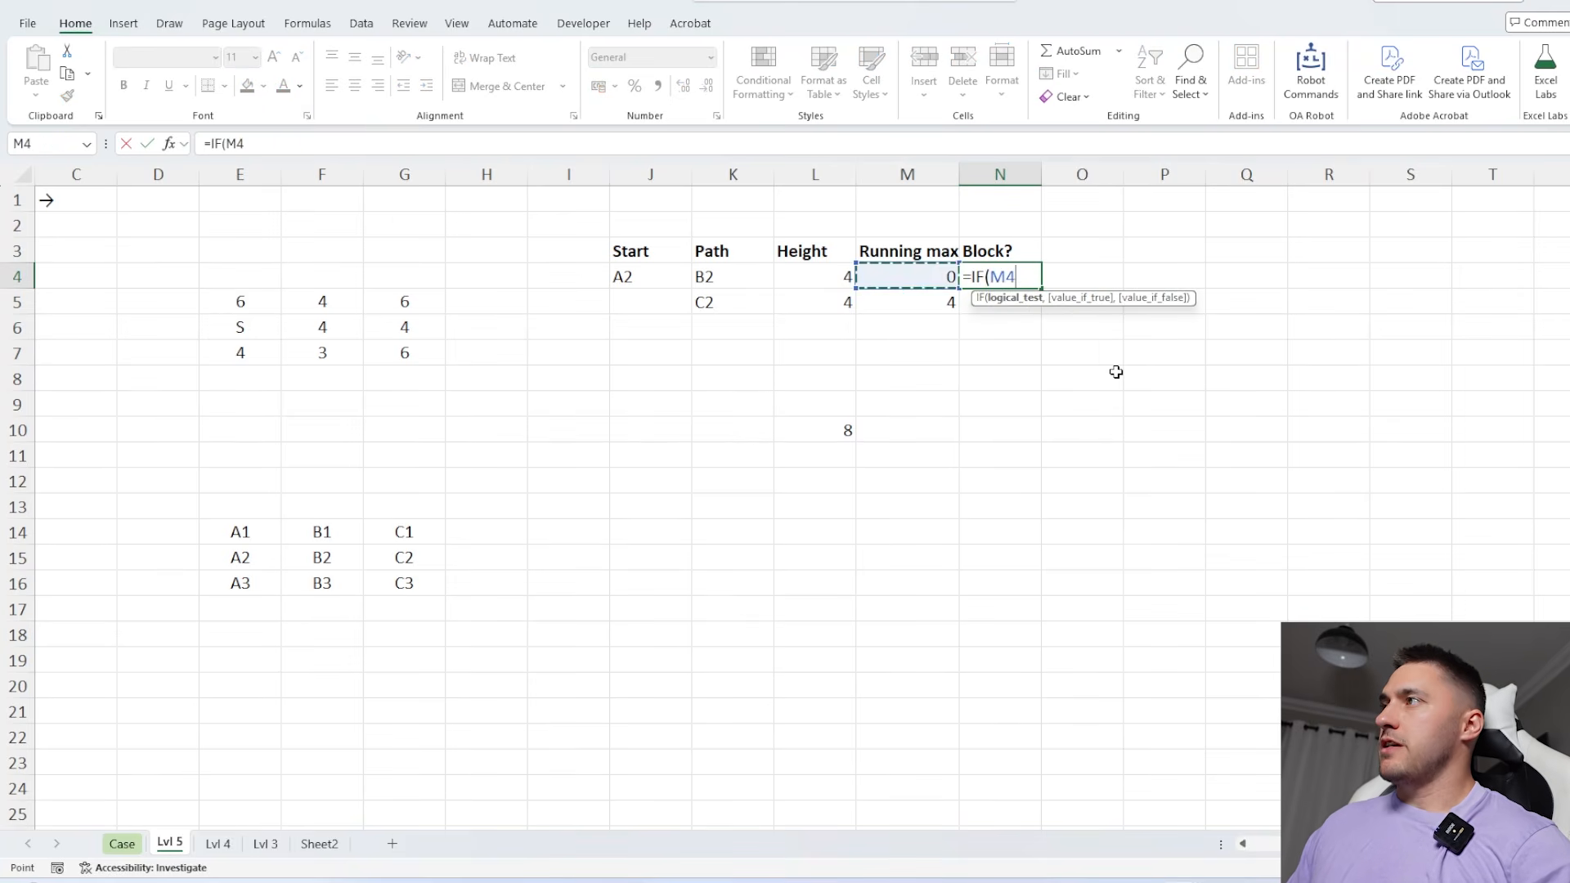
pyautogui.press('Left')
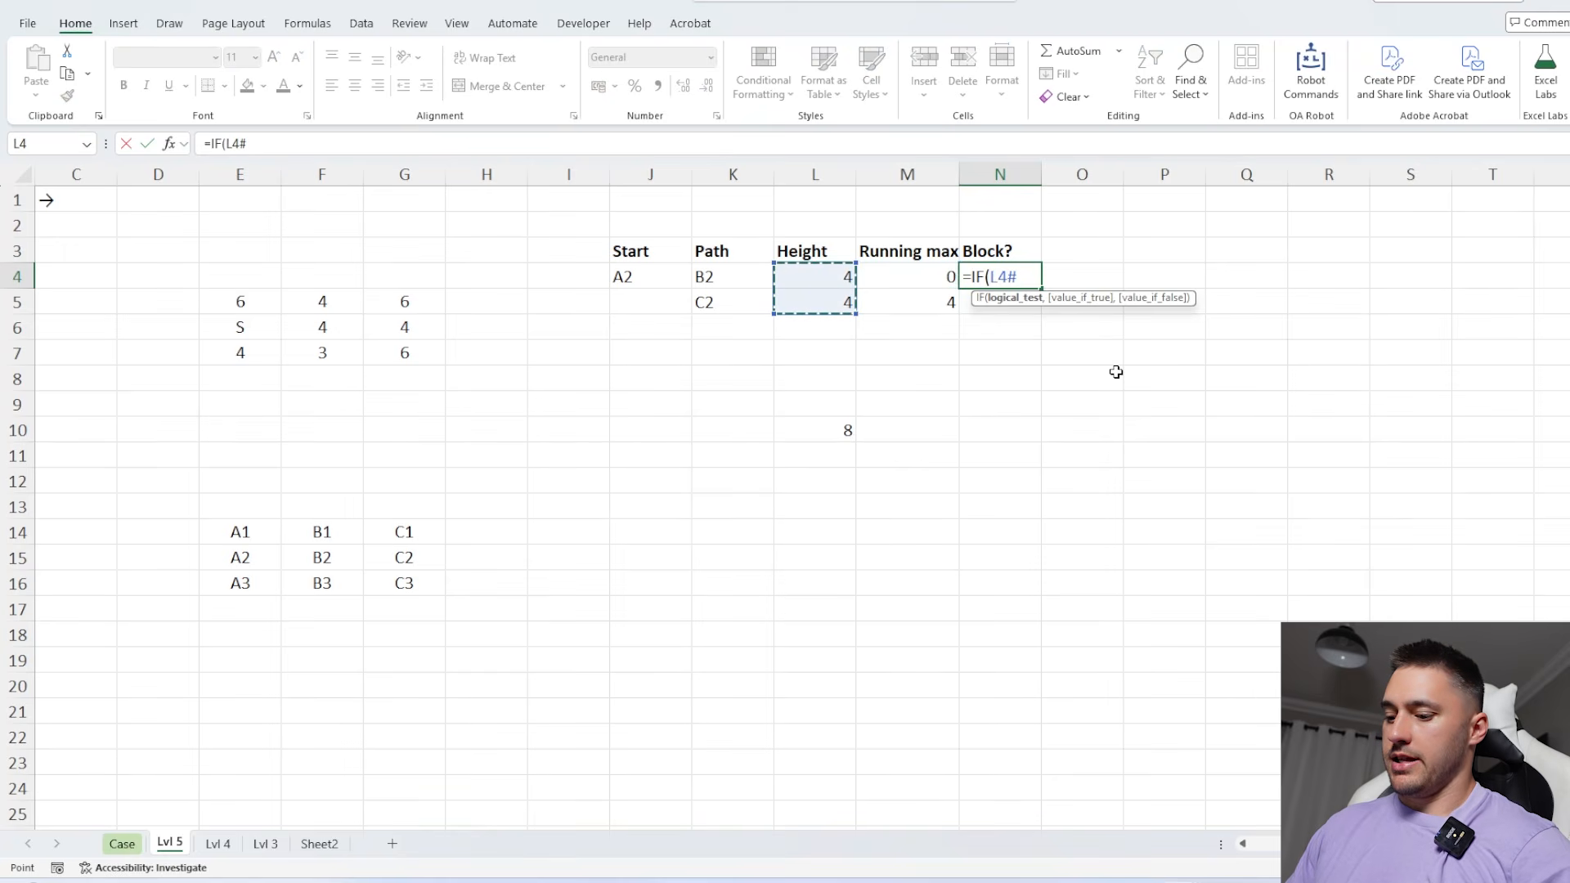
pyautogui.write('<=')
pyautogui.press('Left')
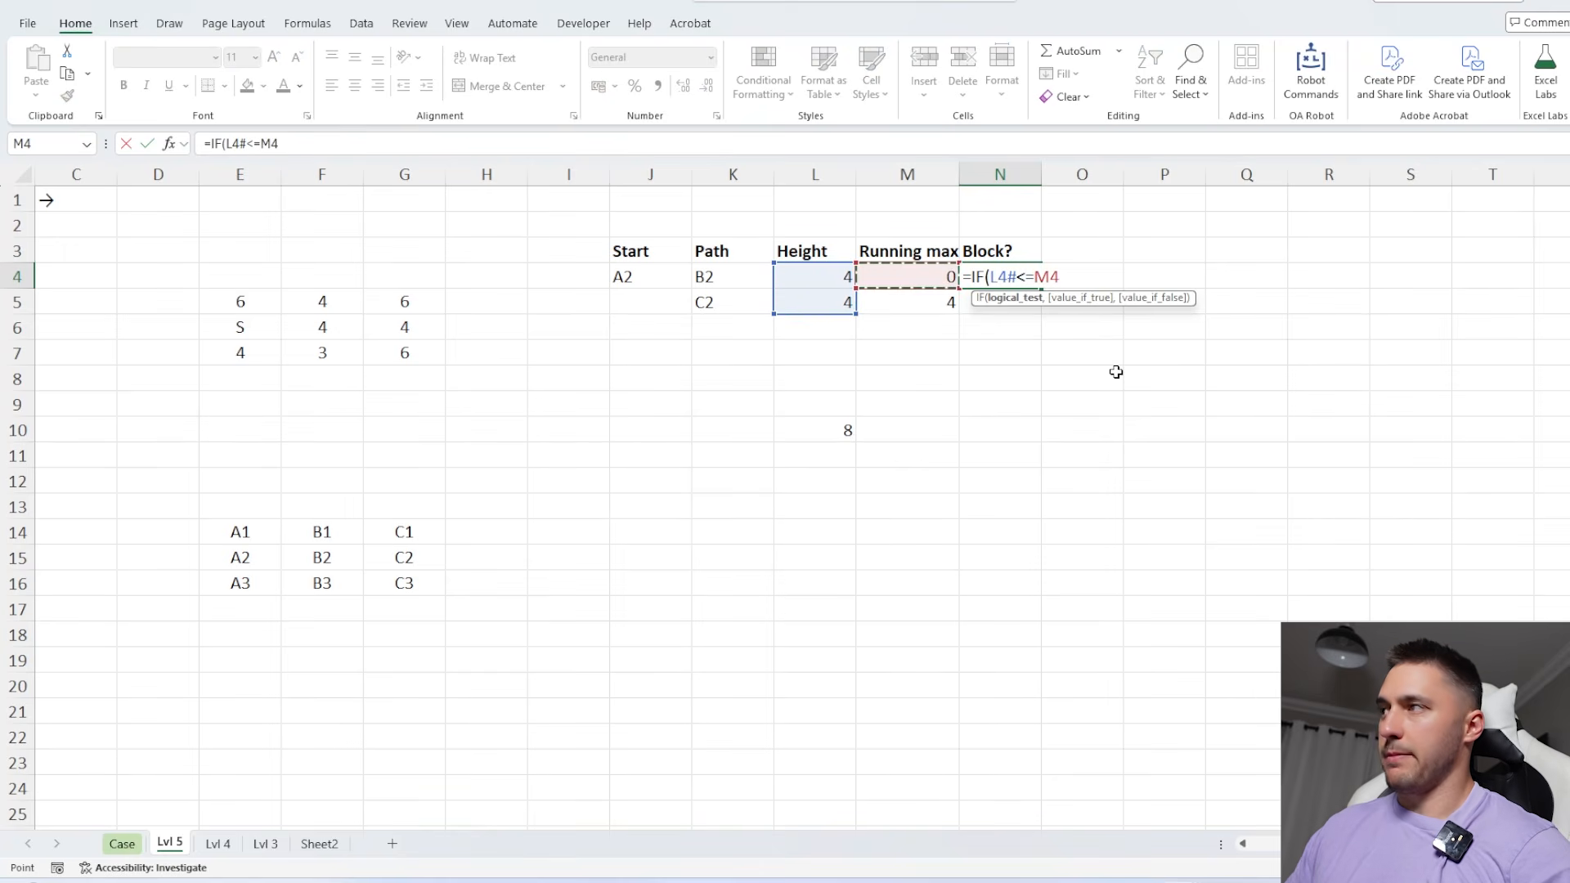
pyautogui.write('#,1,0')
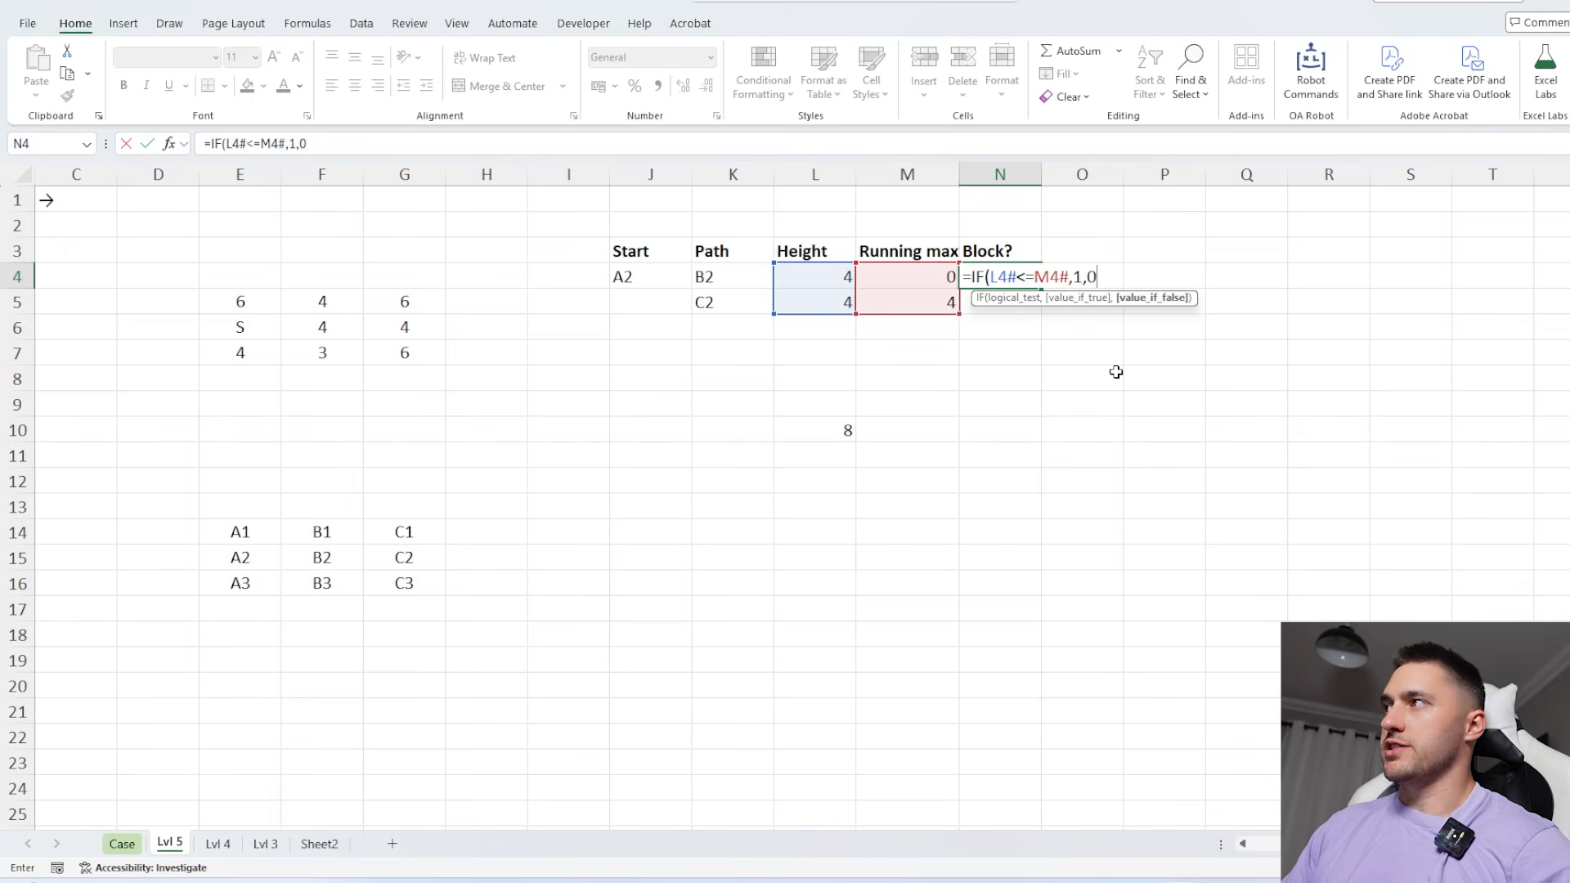
pyautogui.press('Return')
pyautogui.click(1014, 271)
pyautogui.click(1001, 307)
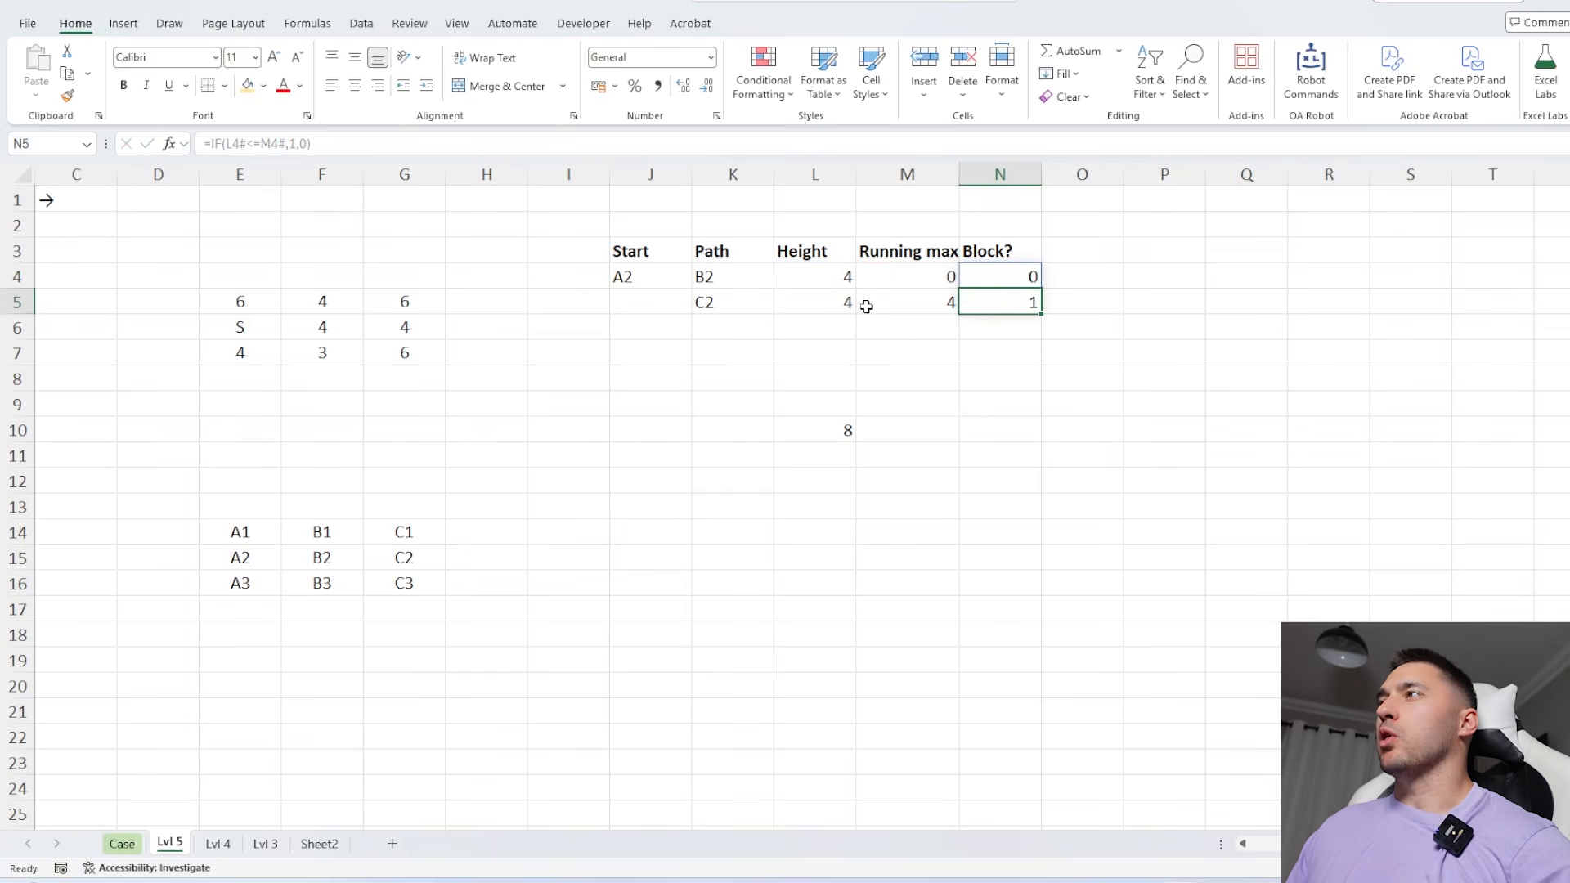
pyautogui.click(829, 306)
pyautogui.click(989, 307)
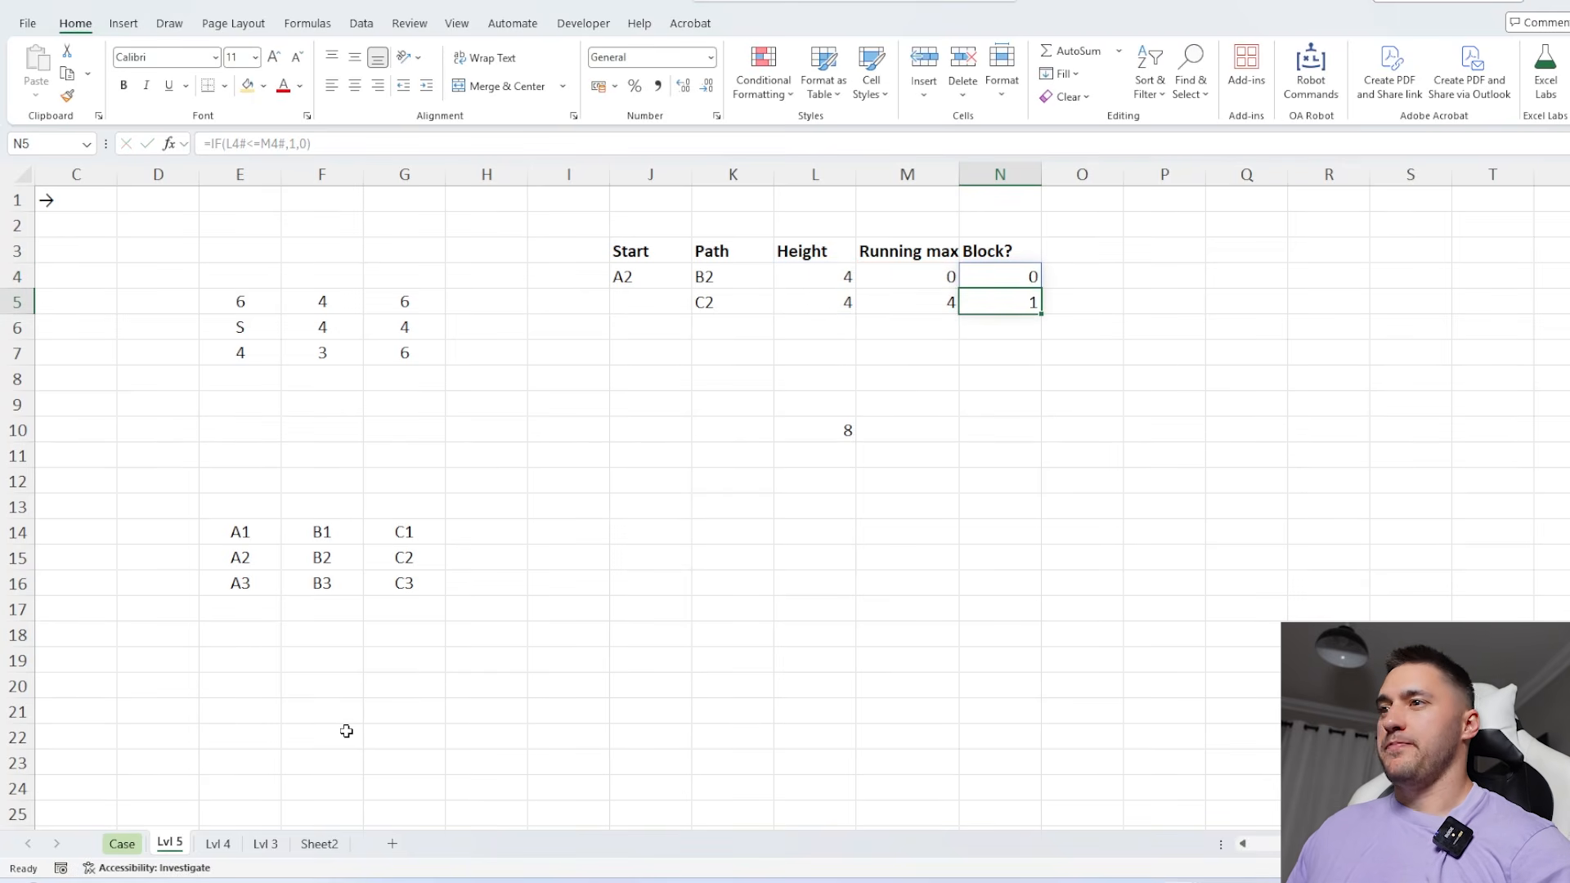
# Clear the old height total from L10 and review the forest grid in E5:G7
pyautogui.click(838, 433)
pyautogui.hscroll(-2, 785, 426)
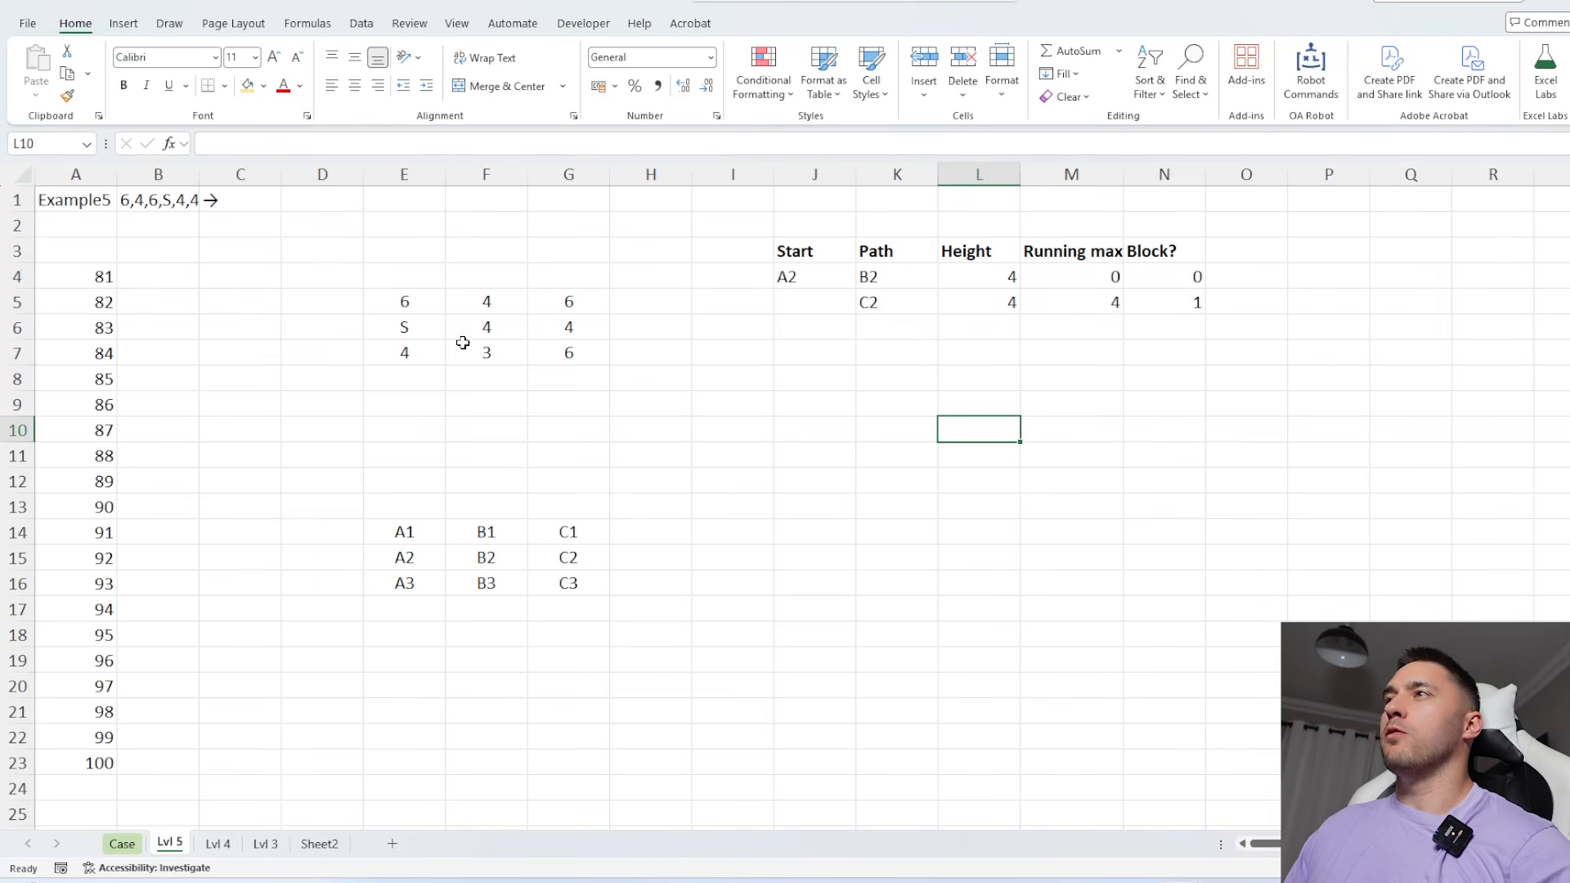
pyautogui.moveTo(409, 307); pyautogui.dragTo(572, 356)
pyautogui.click(981, 404)
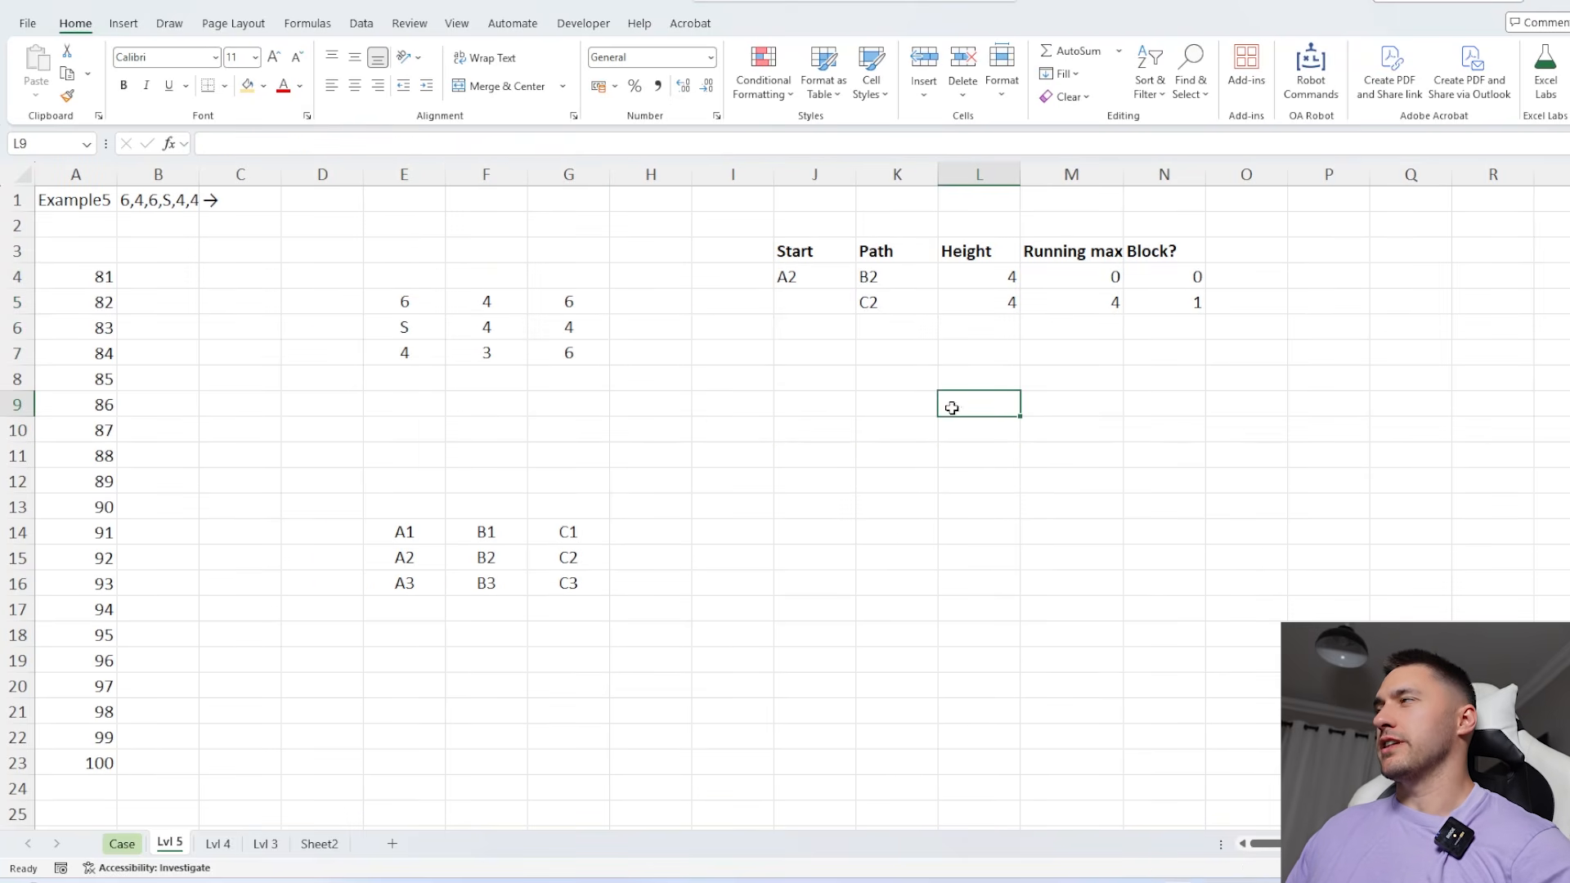
pyautogui.hscroll(3, 904, 414)
pyautogui.hscroll(-2, 893, 409)
# Sum the unblocked path heights in K10 with =SUMIFS(L4#,N4#,0)
pyautogui.moveTo(1065, 276); pyautogui.dragTo(834, 305)
pyautogui.click(840, 438)
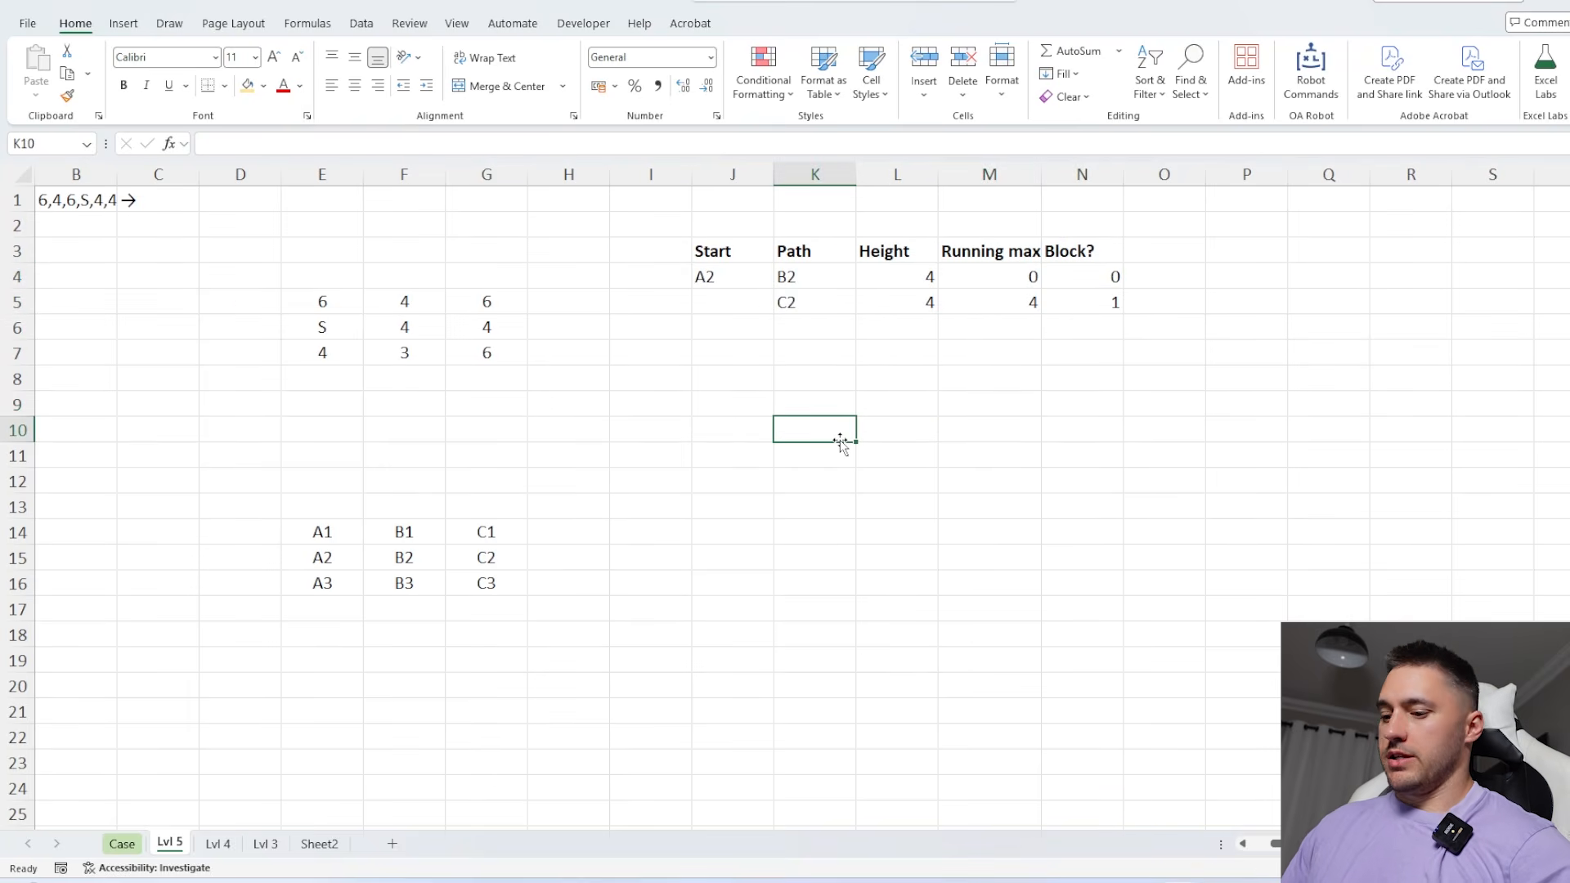
pyautogui.write('=sumifs')
pyautogui.press('Tab')
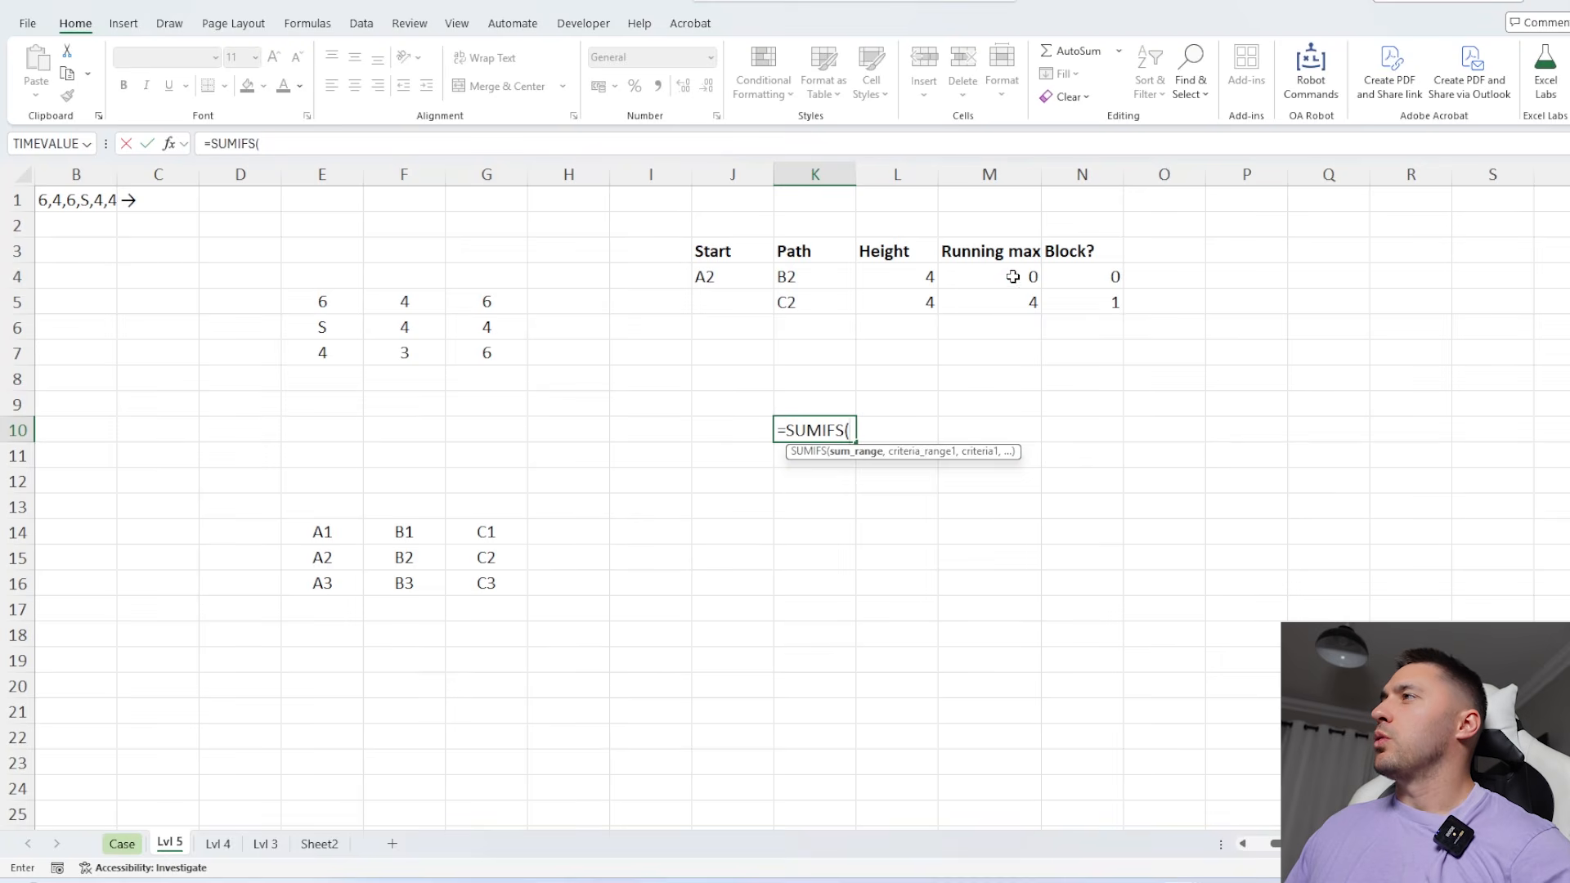
pyautogui.moveTo(1012, 276); pyautogui.dragTo(1010, 301)
pyautogui.moveTo(904, 277); pyautogui.dragTo(904, 302)
pyautogui.write(',')
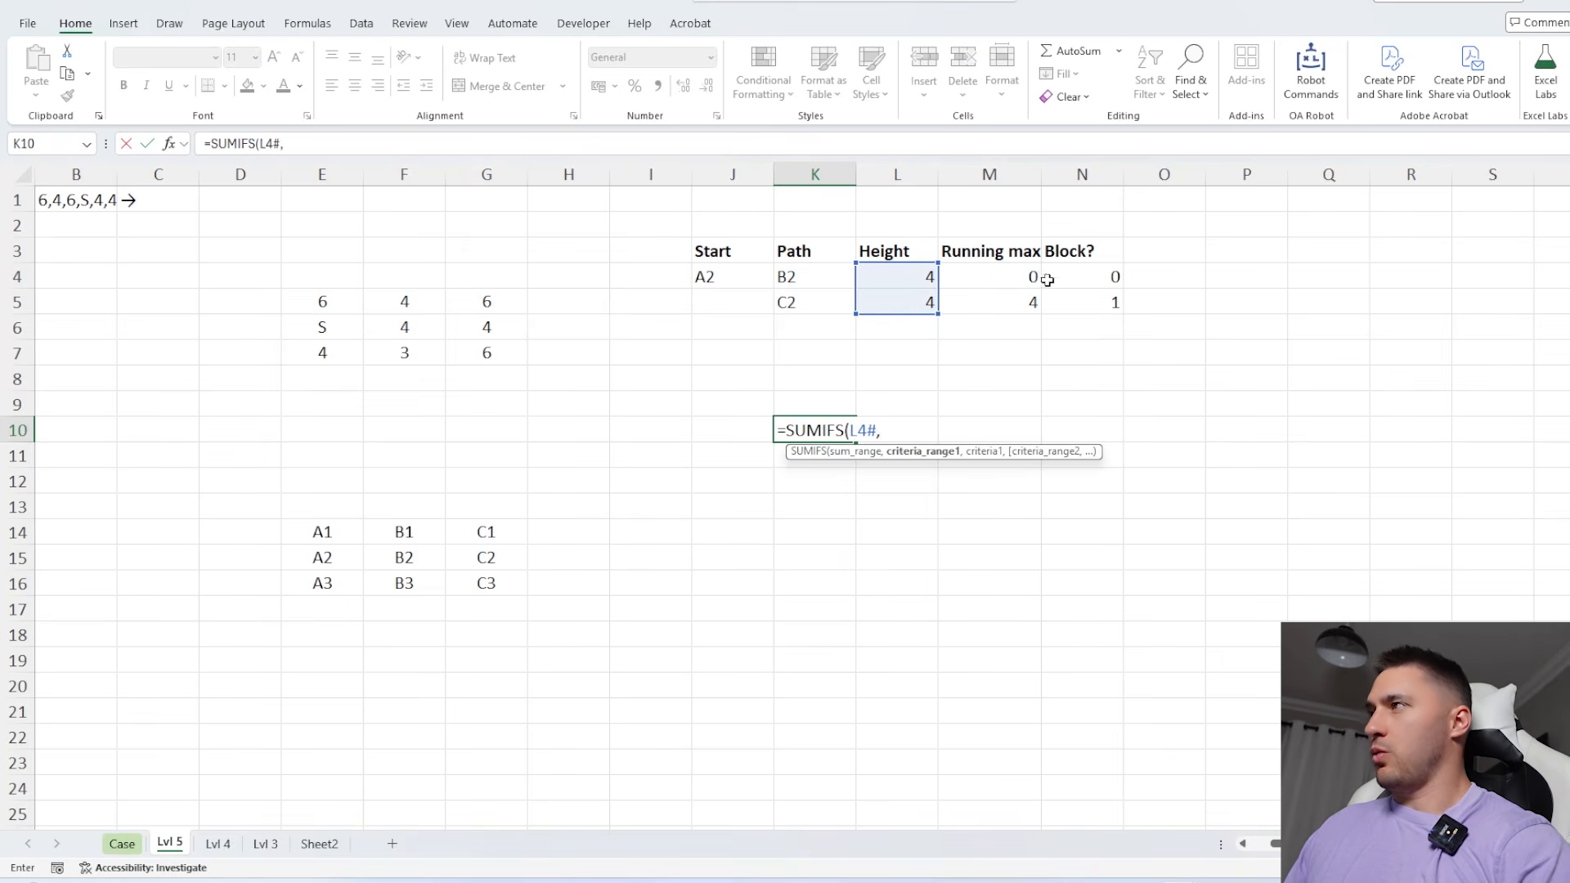
pyautogui.moveTo(1096, 280); pyautogui.dragTo(1096, 293)
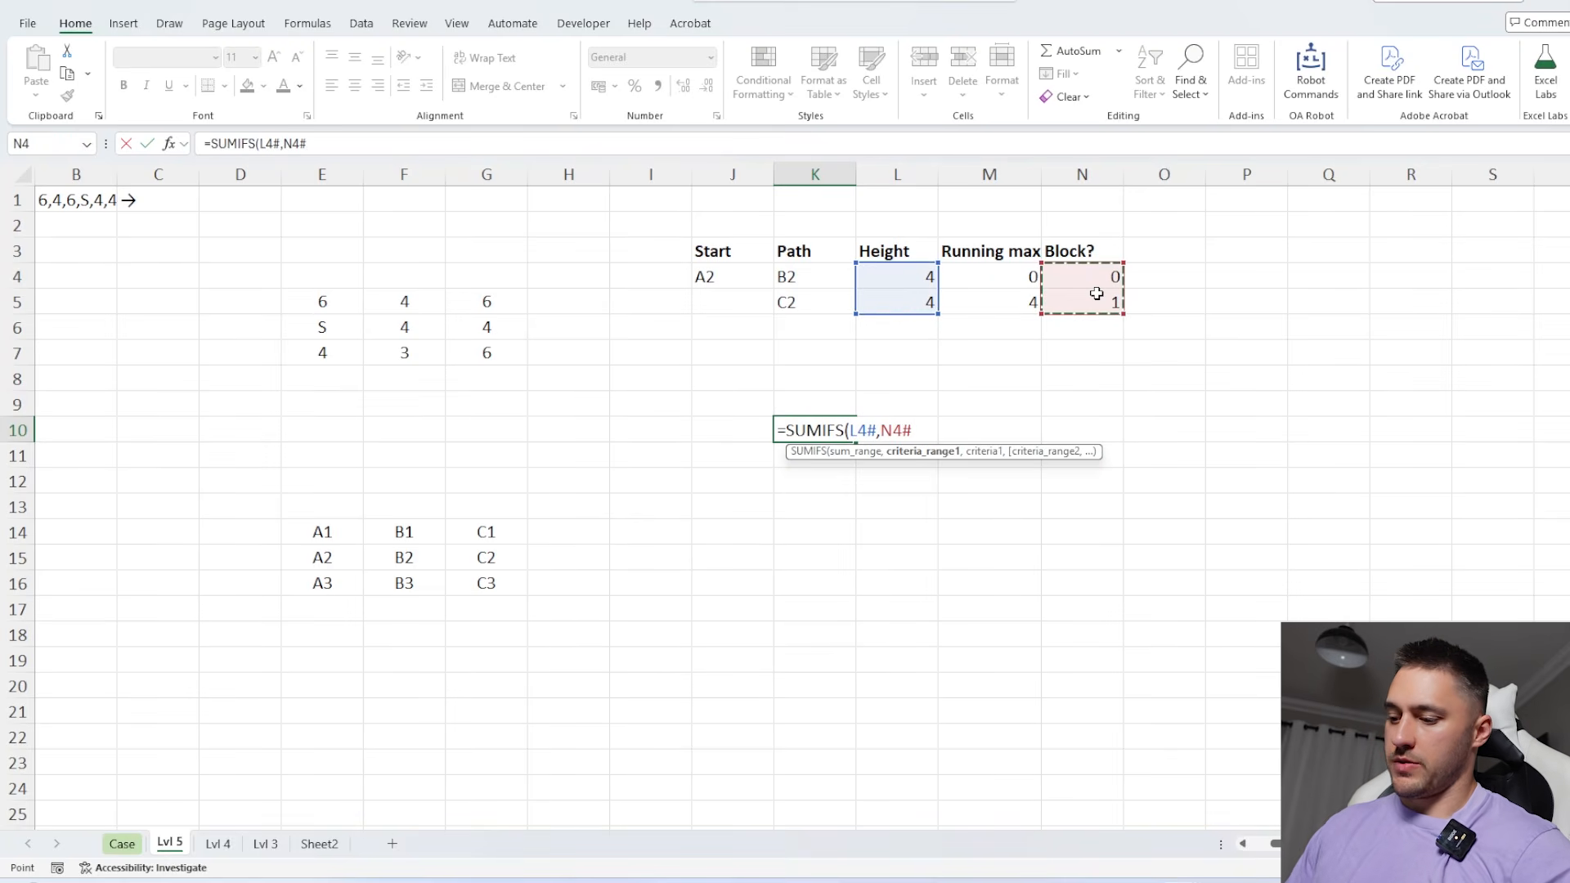
pyautogui.write('=')
pyautogui.write(',0')
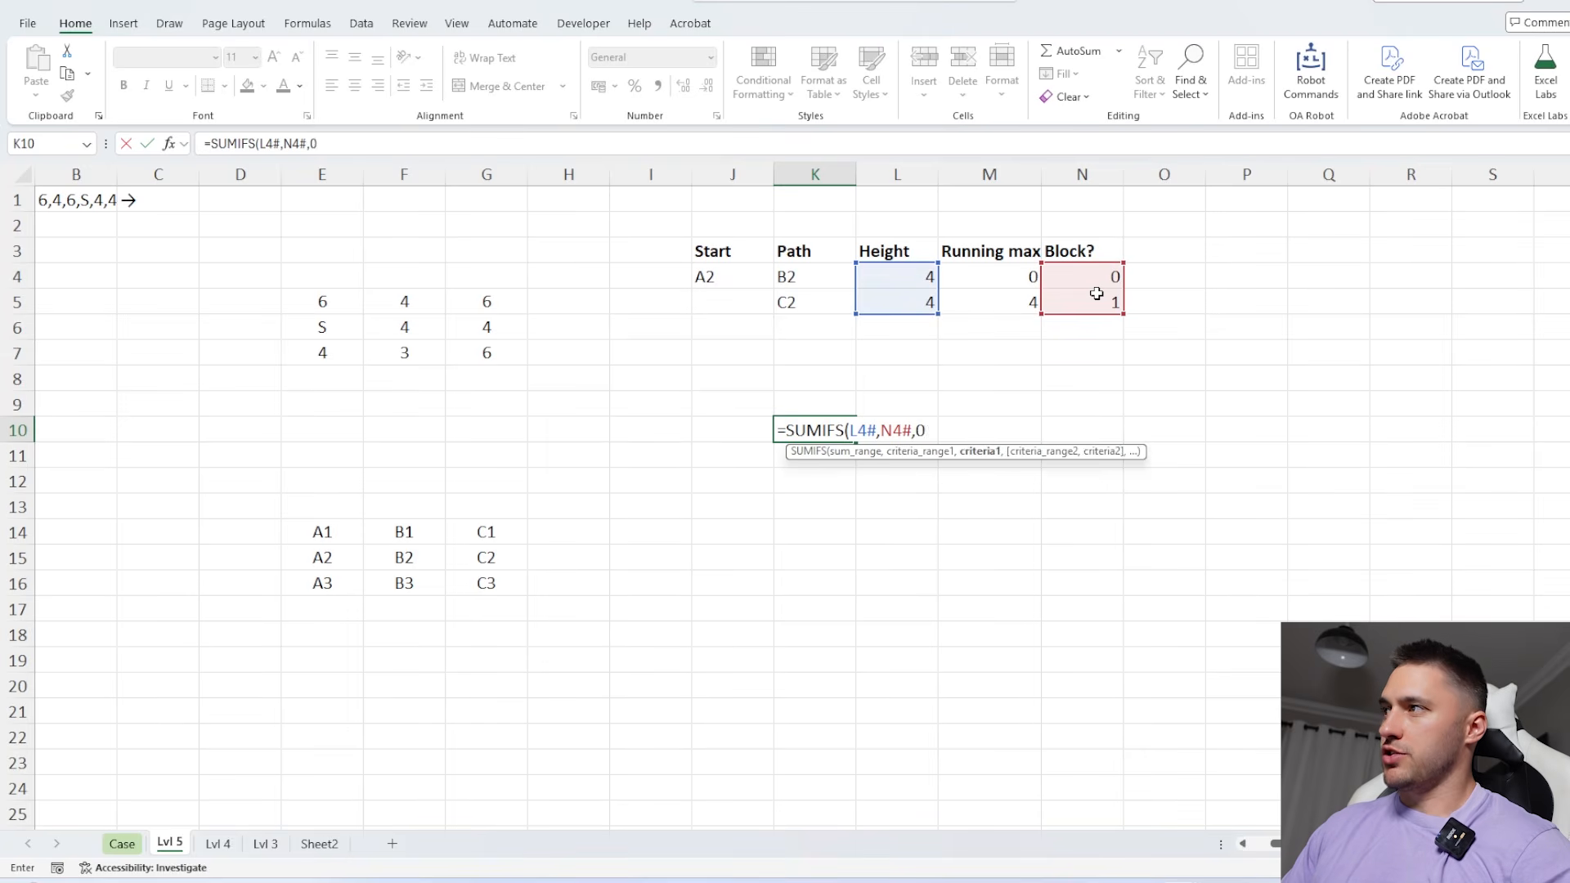
pyautogui.press('Return')
pyautogui.click(768, 434)
pyautogui.press('Right')
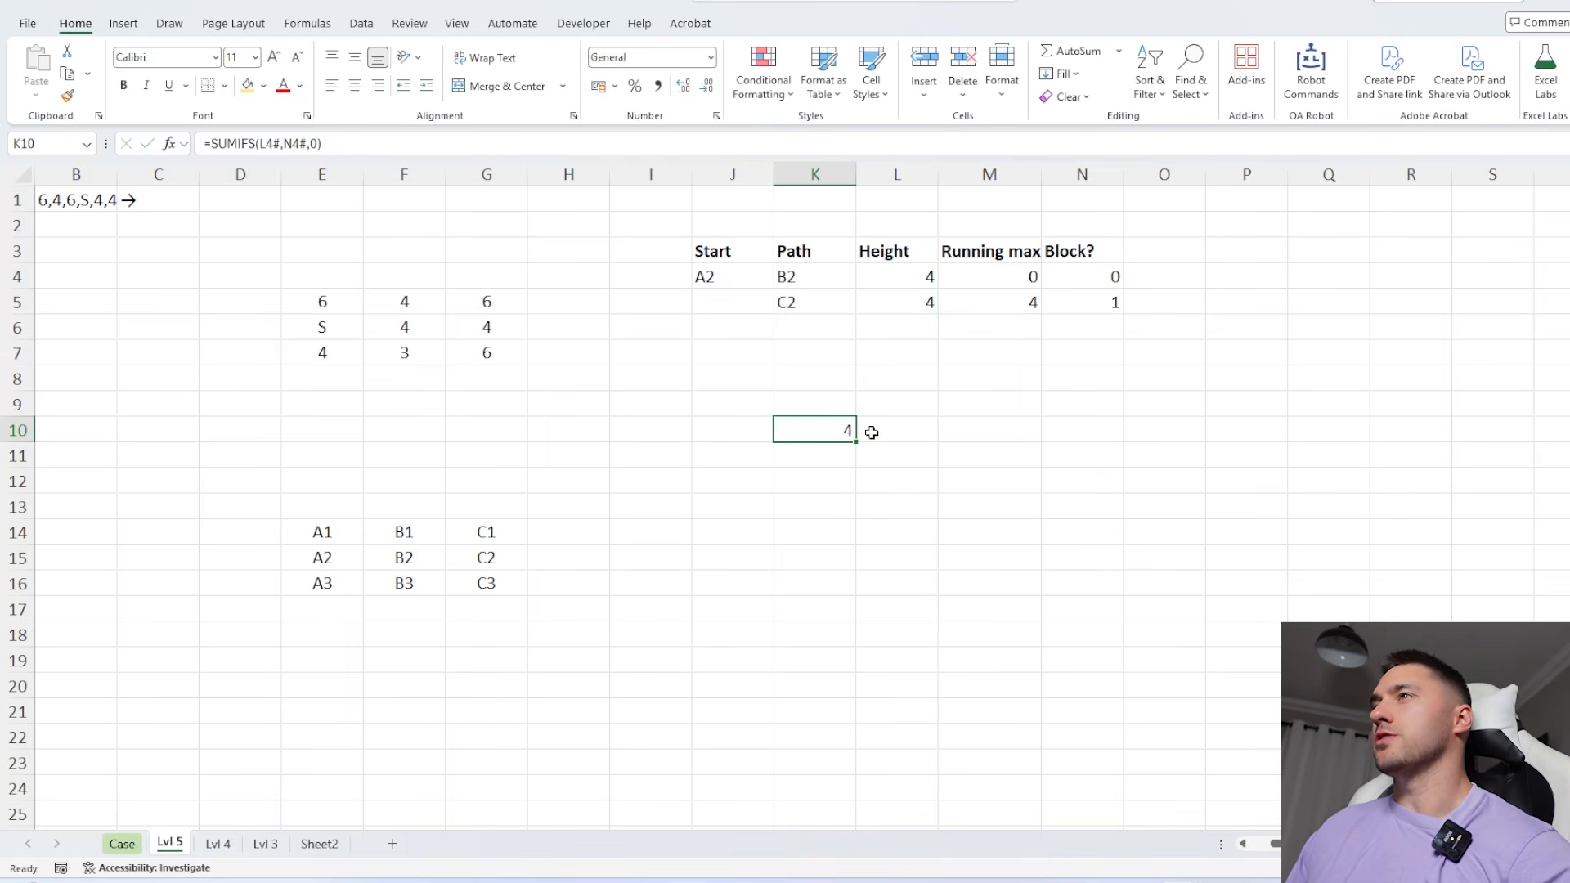
# Sum all tree heights of the forest grid in K9 with the SUM function
pyautogui.click(824, 408)
pyautogui.write('=SUM(')
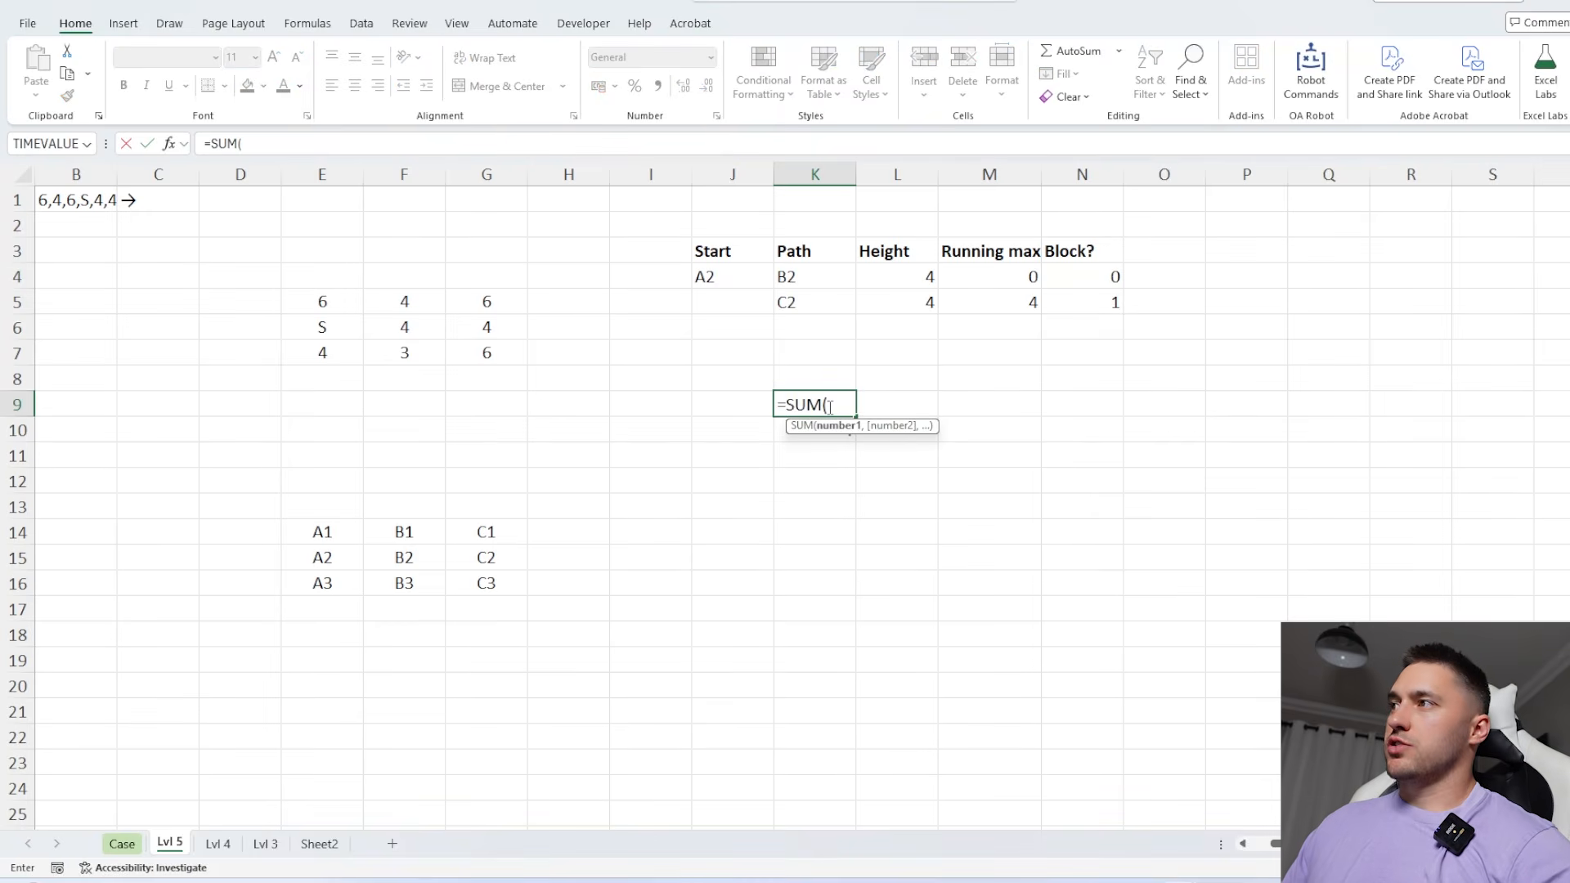
pyautogui.moveTo(489, 299); pyautogui.dragTo(323, 346)
pyautogui.press('Return')
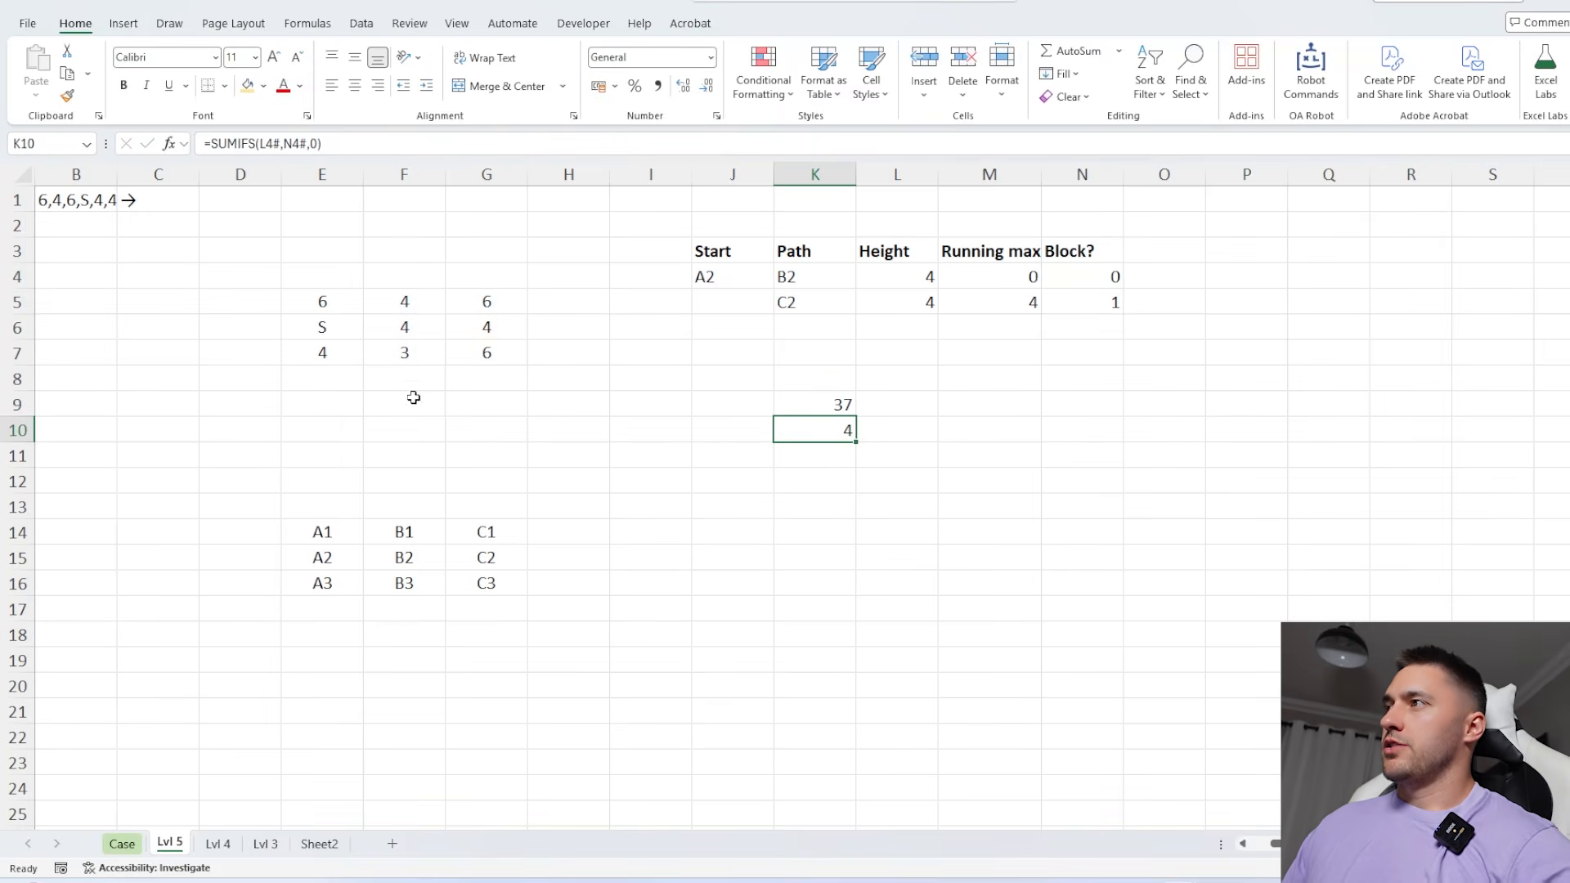
# Calculate the heights not getting sun in K11 with =K9-K10
pyautogui.click(842, 448)
pyautogui.write('=')
pyautogui.press('Up')
pyautogui.press('Up')
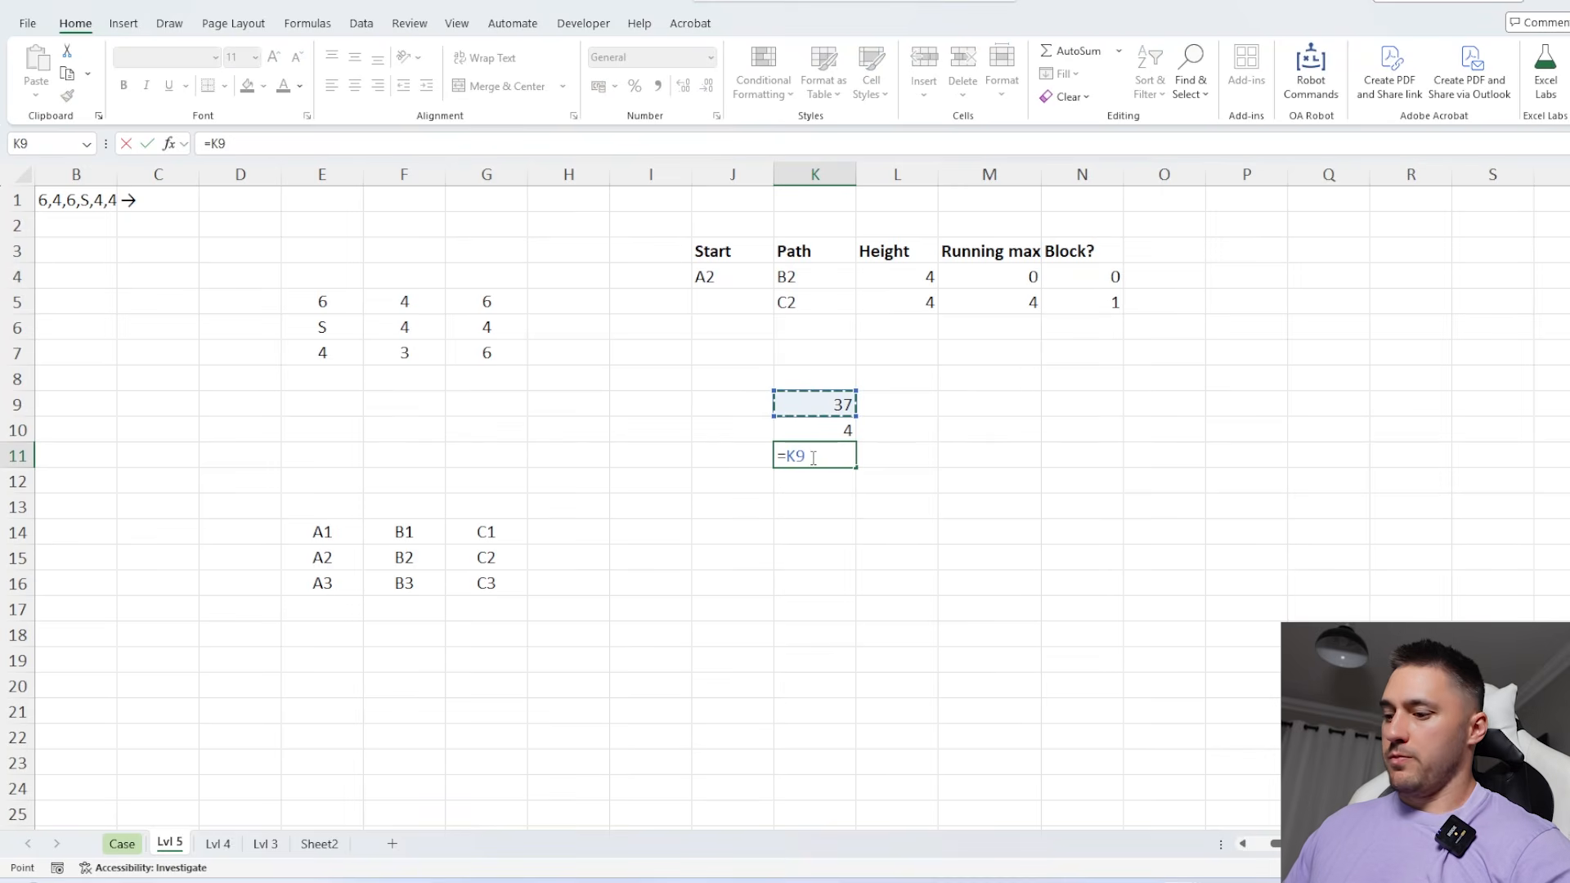
pyautogui.write('-')
pyautogui.press('Up')
pyautogui.press('Return')
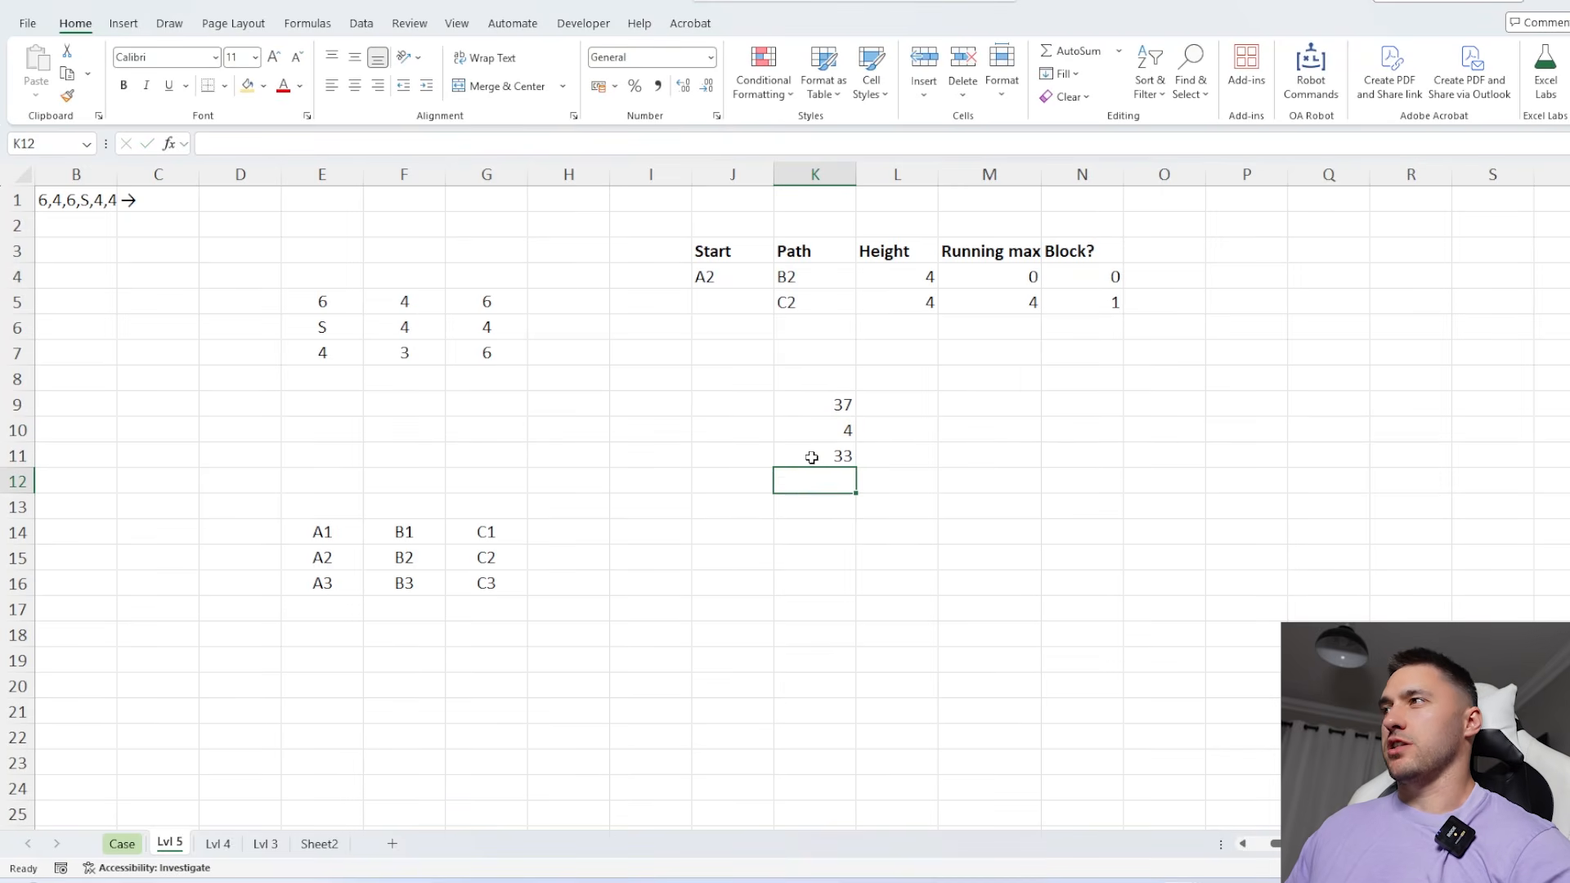
# Generate the answers for games 81 to 100 from K11 and paste them into the Level 5 answers on the Case sheet
pyautogui.click(826, 457)
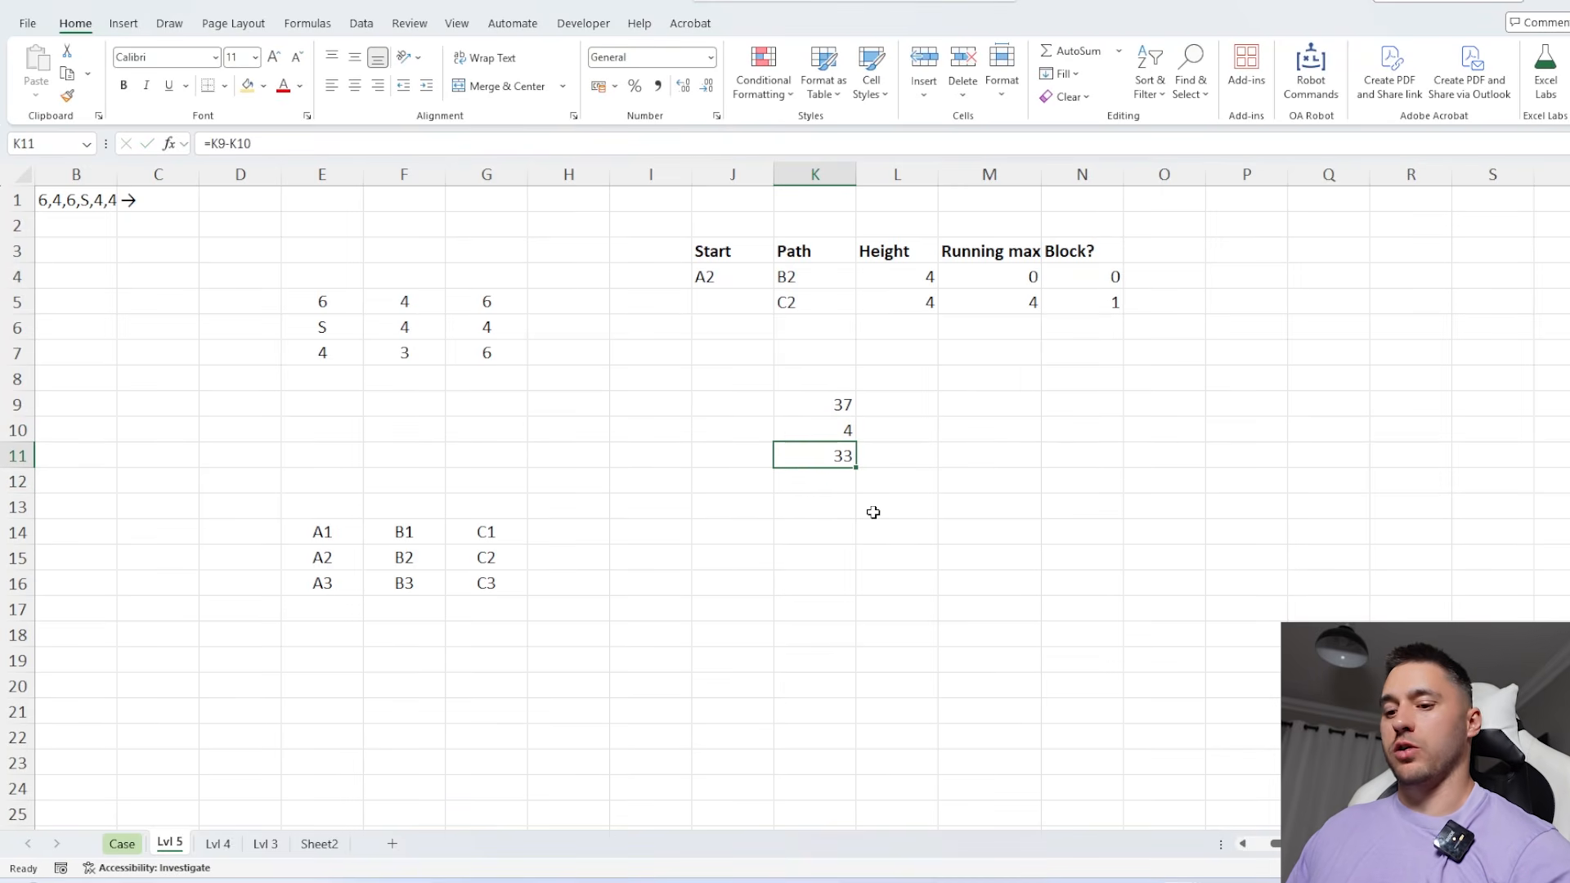
pyautogui.hotkey('ctrl', 'shift', 'd')
pyautogui.click(122, 843)
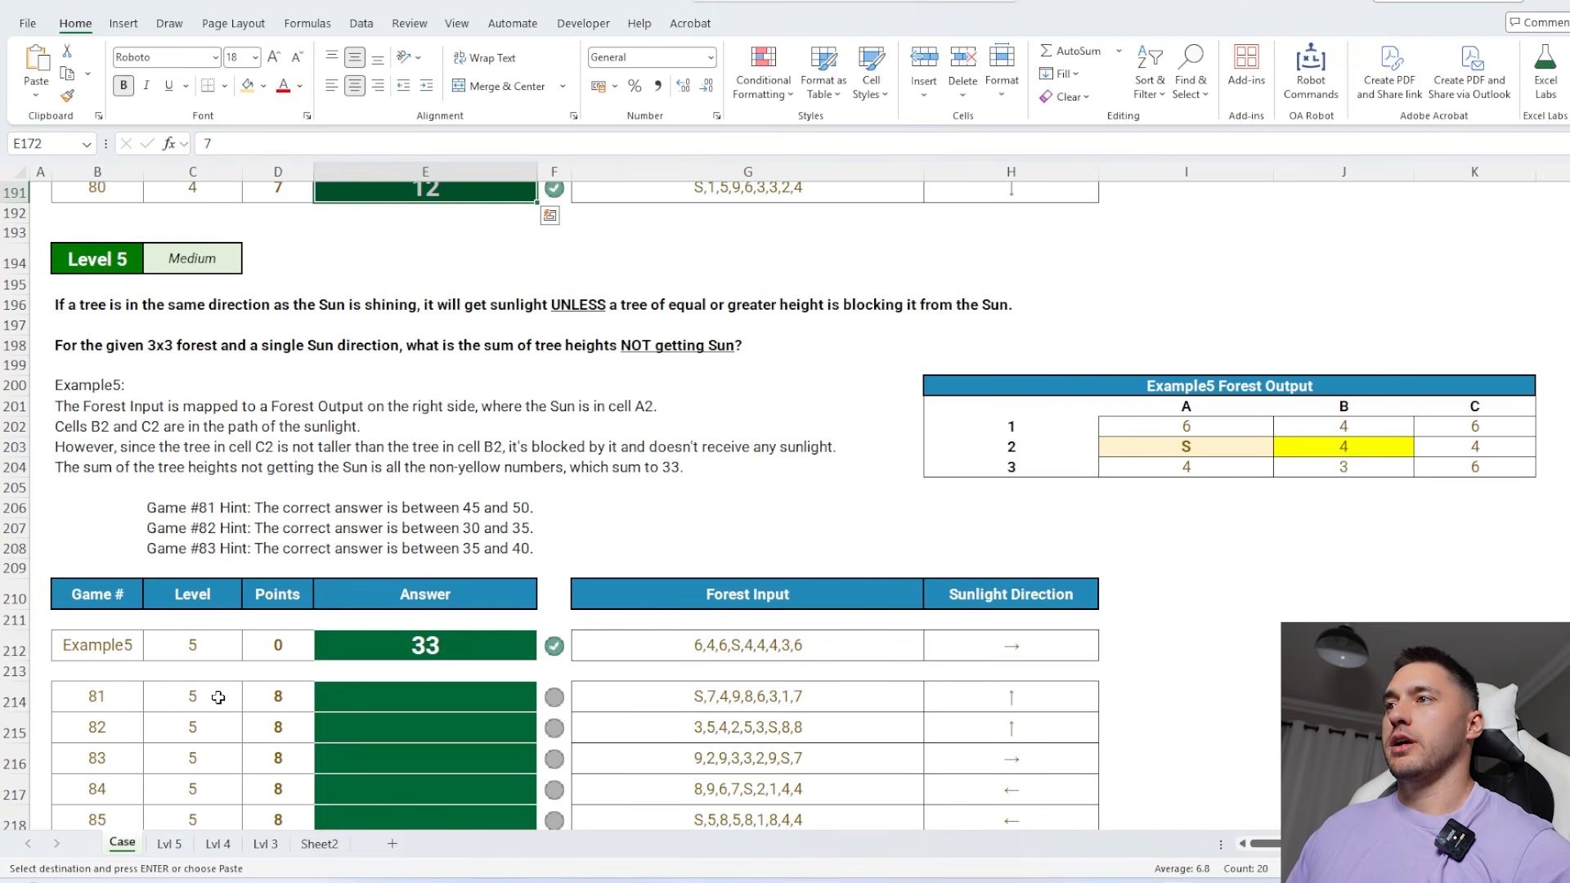
pyautogui.click(411, 695)
pyautogui.hotkey('ctrl', 'v')
# Review Level 6 on the Case sheet, and create the Lvl 6 sheet from Lvl 5 by entering level number 6
pyautogui.scroll(-5, 561, 603)
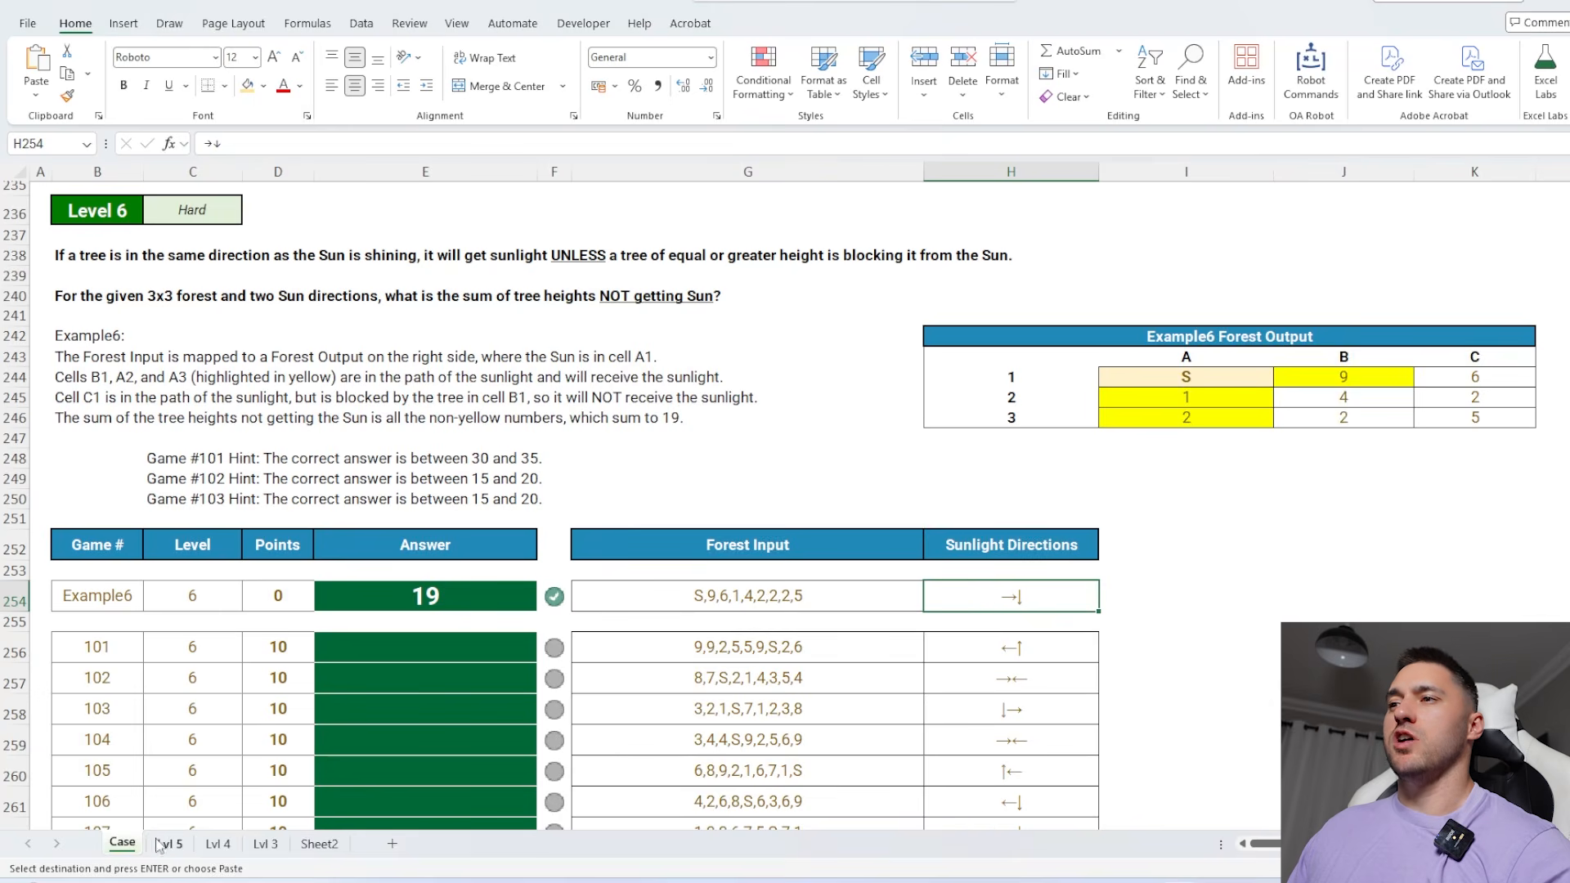
pyautogui.click(166, 844)
pyautogui.click(941, 604)
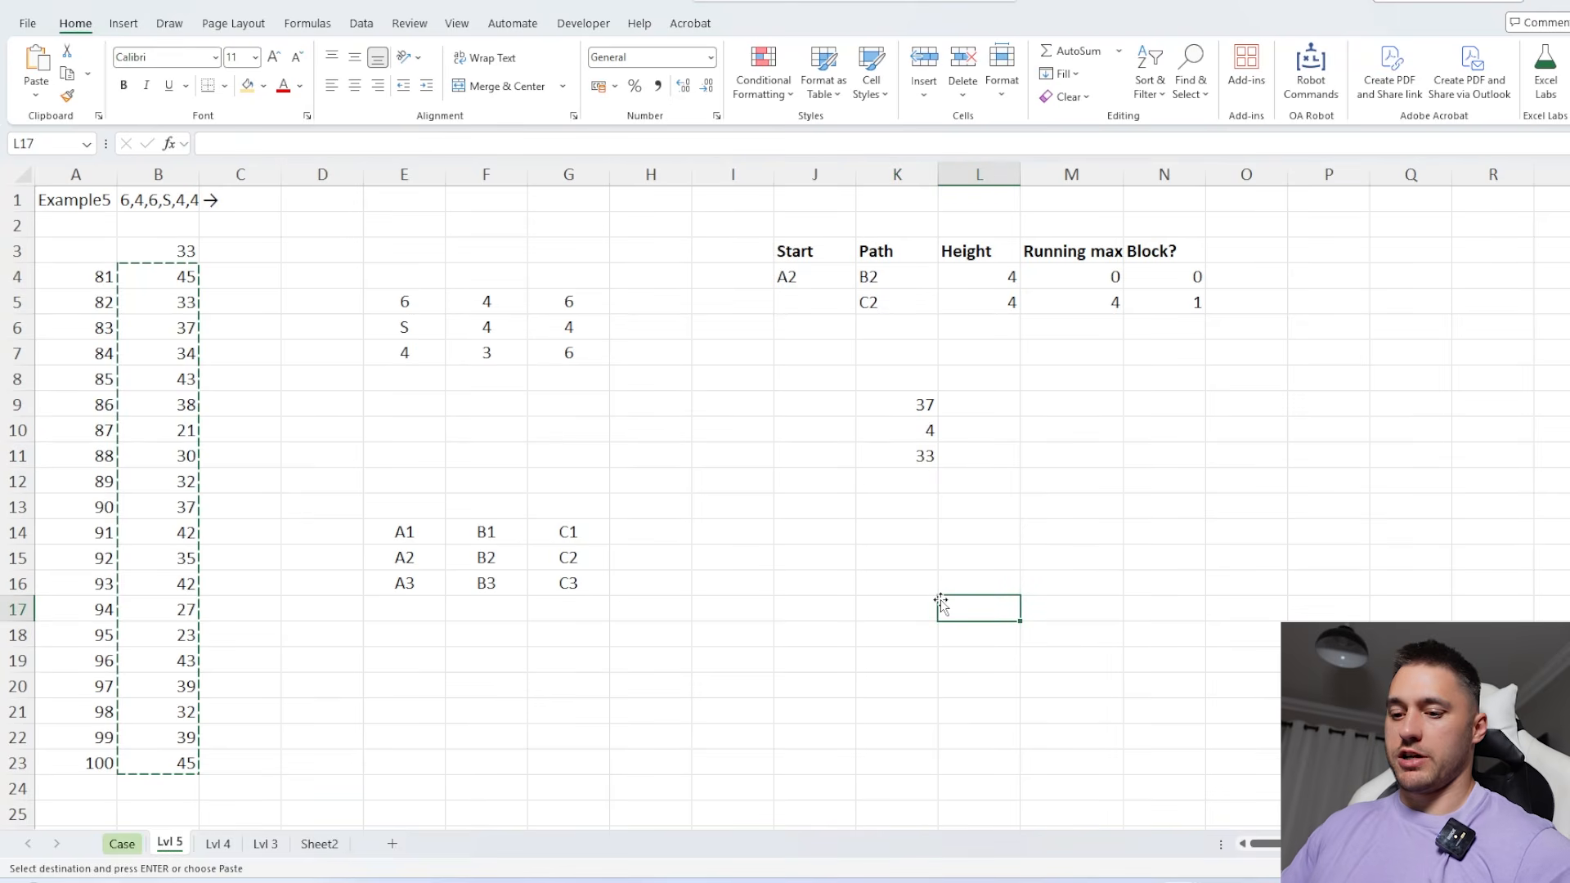
pyautogui.hotkey('ctrl', 'shift', 'l')
pyautogui.write('6')
pyautogui.press('Return')
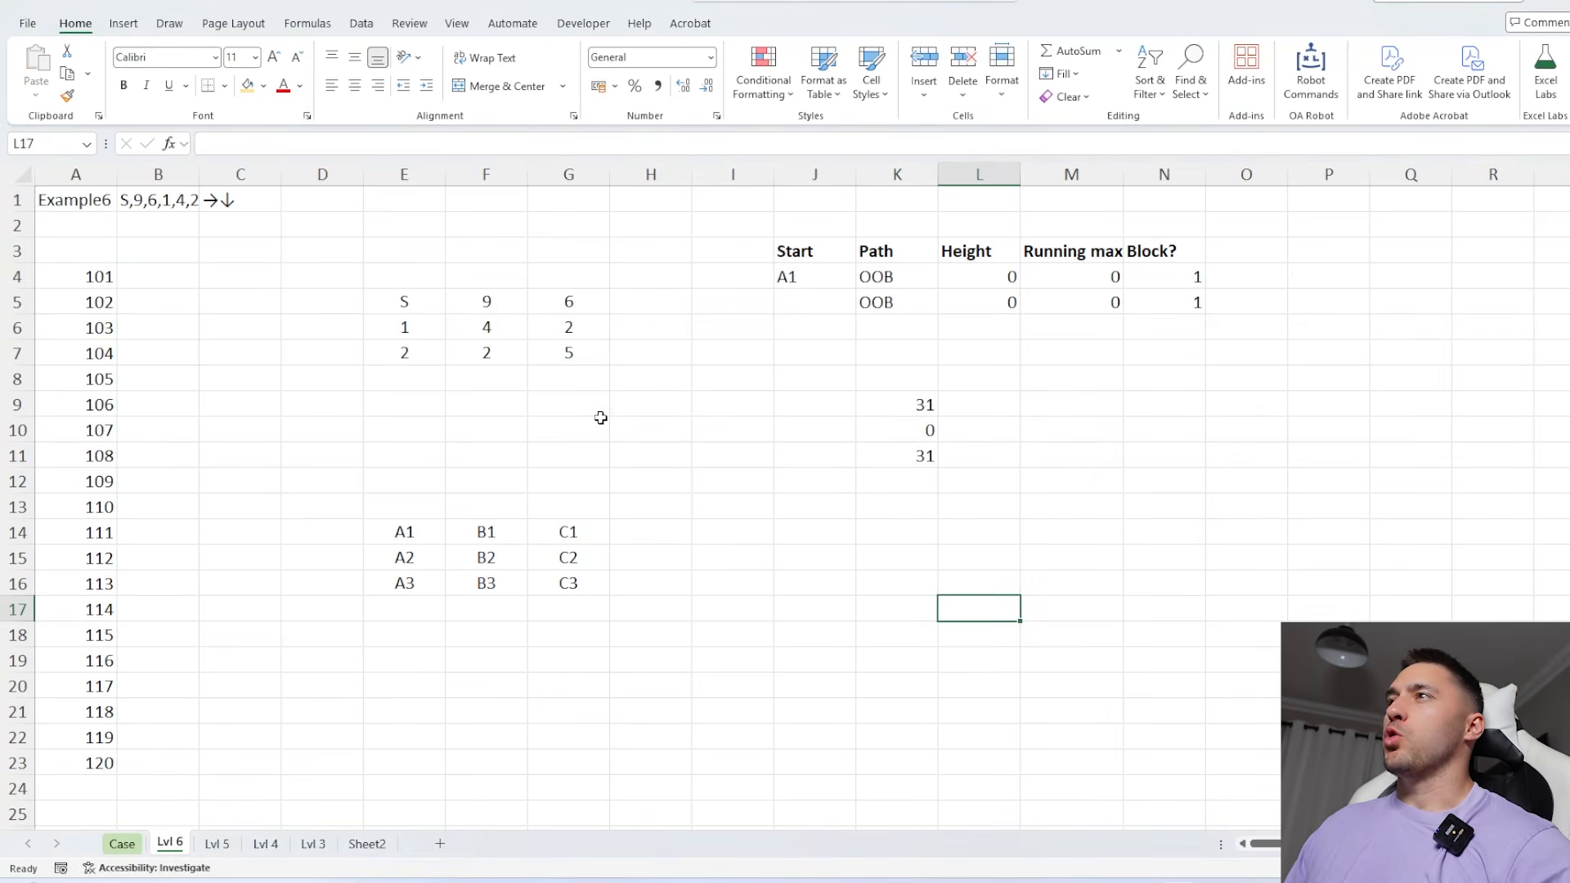
# Move the three sum formulas from K9:K11 to Q15:Q17 on the Lvl 6 sheet
pyautogui.click(547, 331)
pyautogui.click(816, 306)
pyautogui.moveTo(802, 253); pyautogui.dragTo(1146, 301)
pyautogui.click(909, 415)
pyautogui.moveTo(908, 415); pyautogui.dragTo(1423, 619)
# Copy the path table J3:N5 and paste it at J8 for the second sun direction
pyautogui.moveTo(806, 249); pyautogui.dragTo(1183, 315)
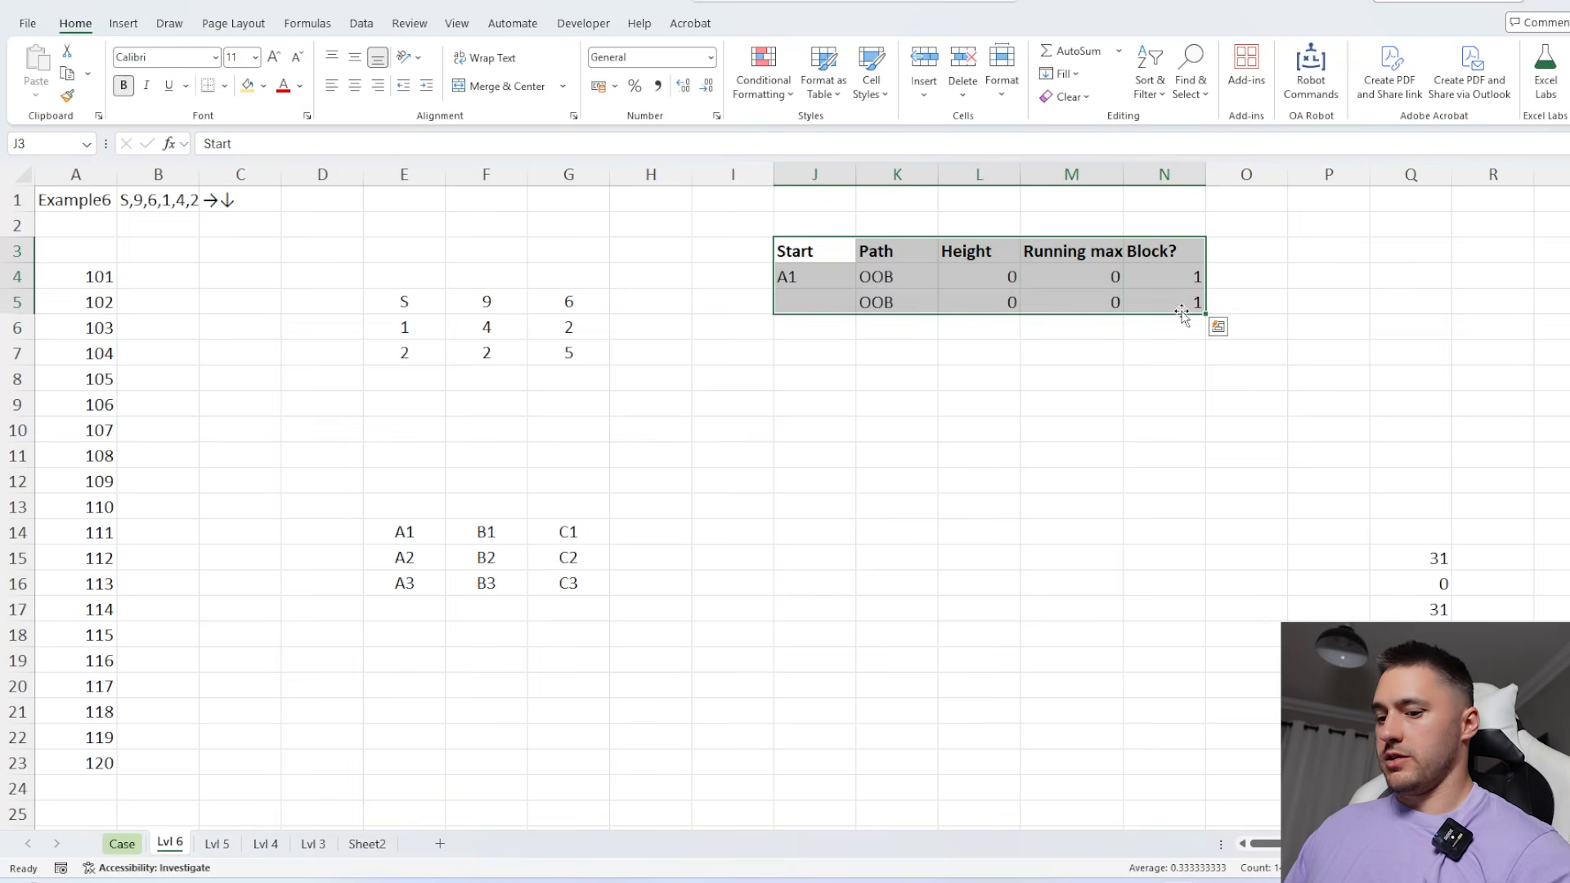
pyautogui.hotkey('ctrl', 'c')
pyautogui.click(835, 384)
pyautogui.hotkey('ctrl', 'v')
# Delete the empty column D, and split the sun directions in C1 into separate cells from P3 with SplitText
pyautogui.click(322, 174)
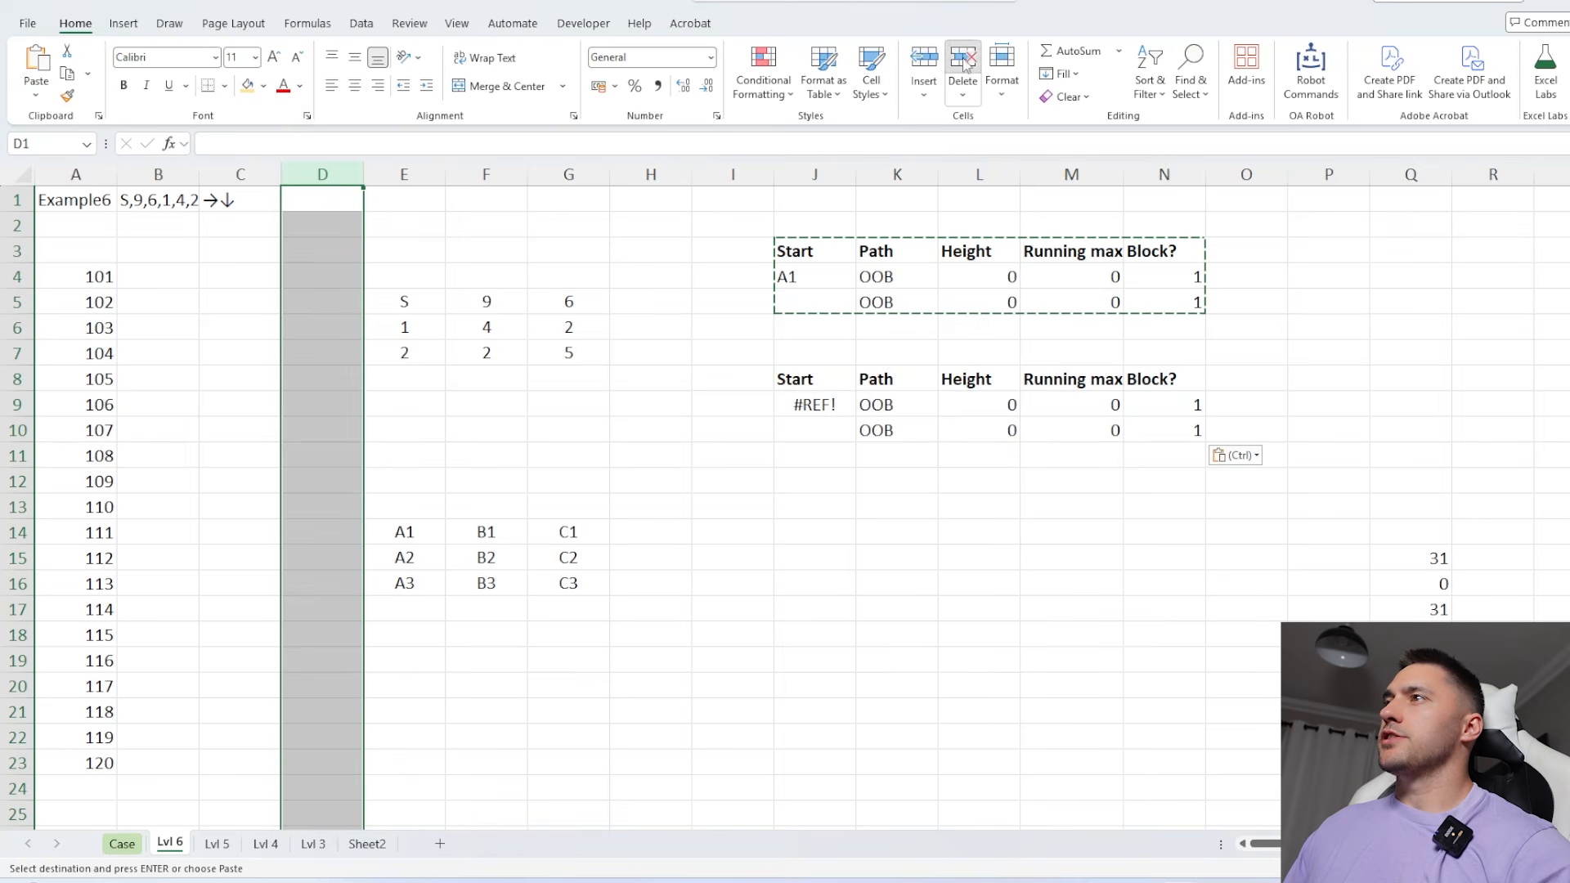
pyautogui.click(962, 59)
pyautogui.click(1342, 252)
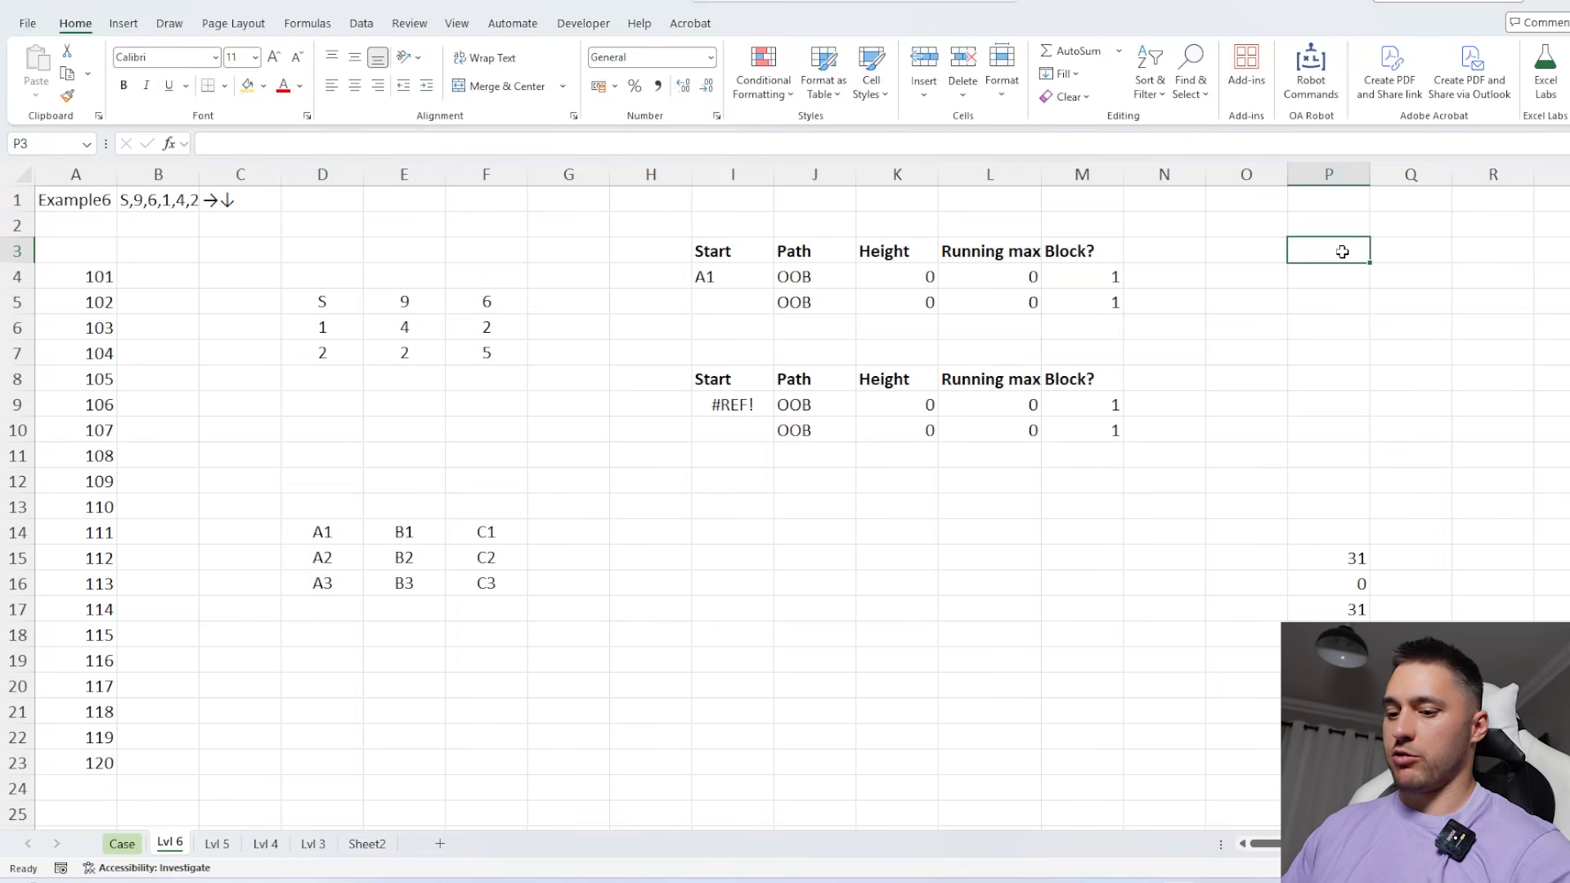
pyautogui.write('=spli')
pyautogui.press('Tab')
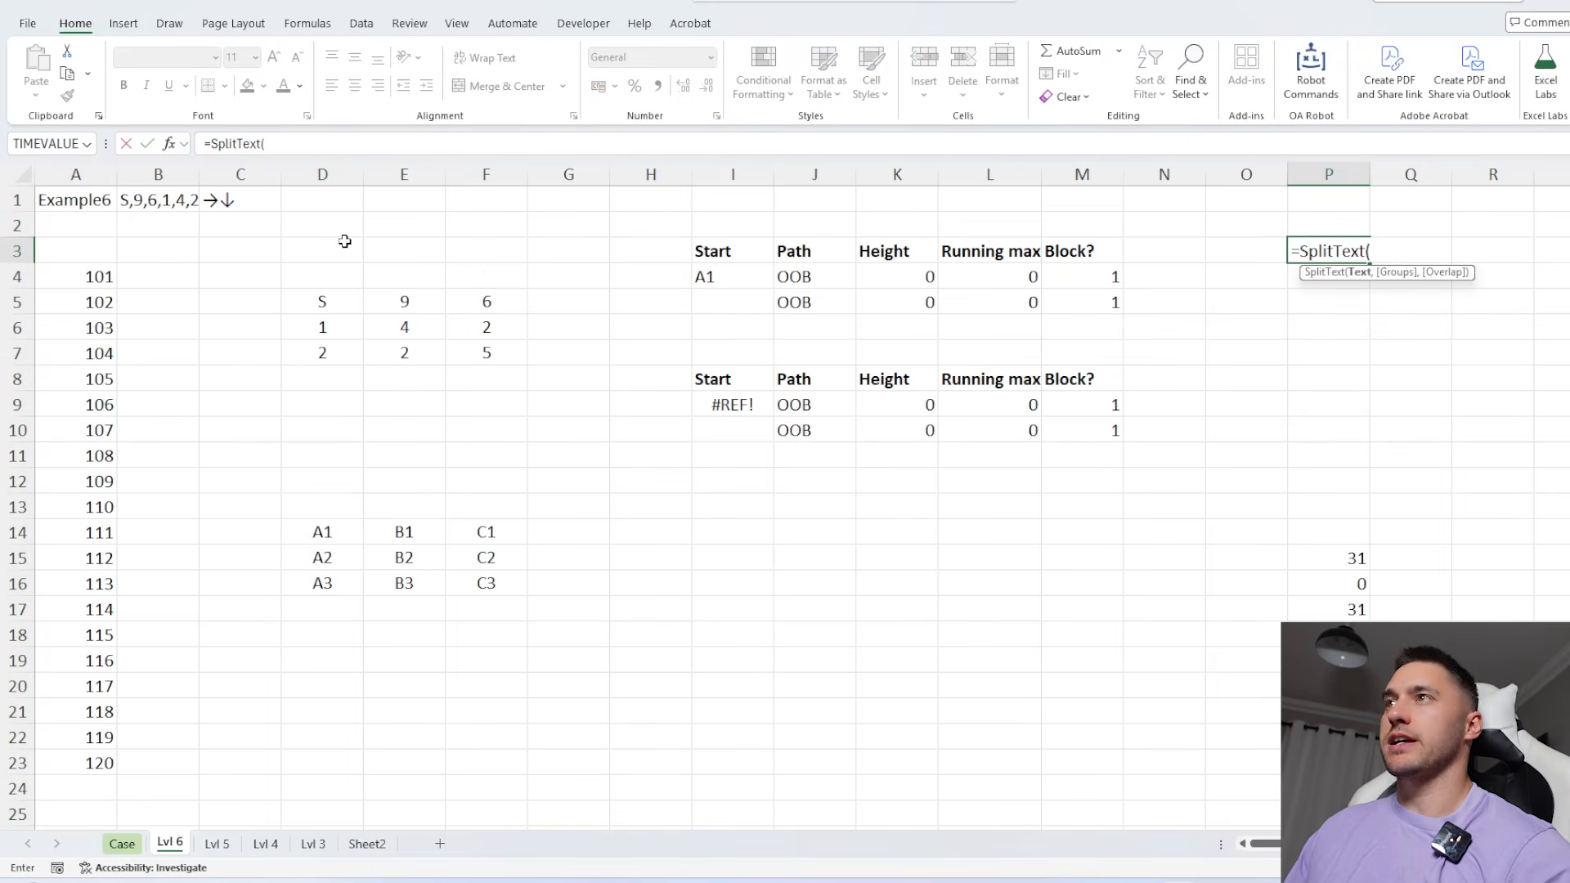
pyautogui.click(247, 201)
pyautogui.press('Return')
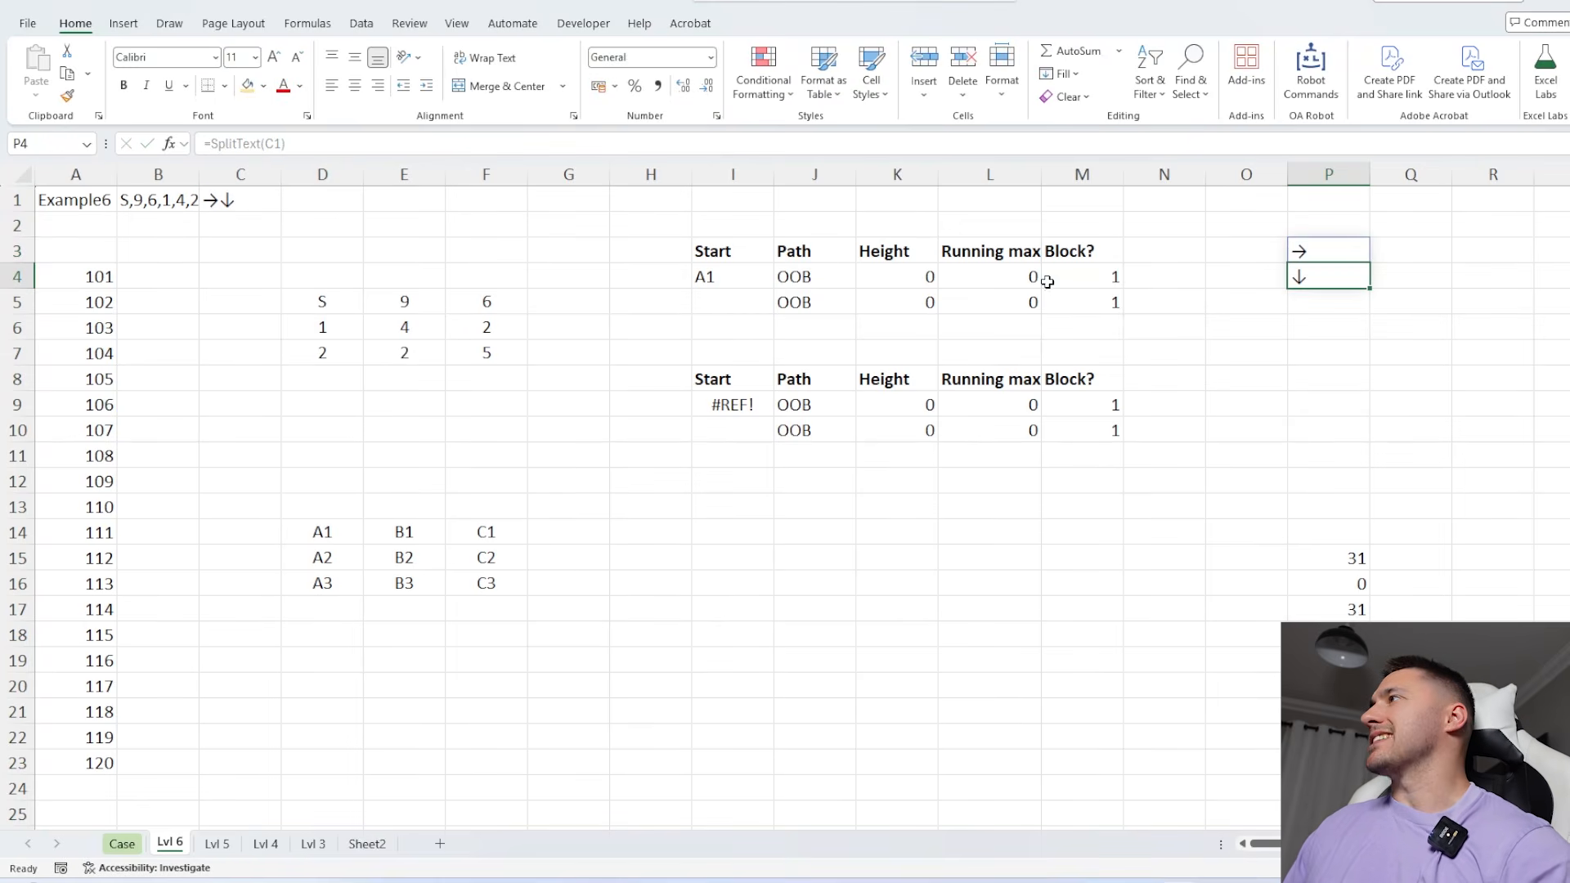
# Point the direction argument of the first path formula in J4 at P3 instead of C1
pyautogui.click(1318, 253)
pyautogui.doubleClick(853, 276)
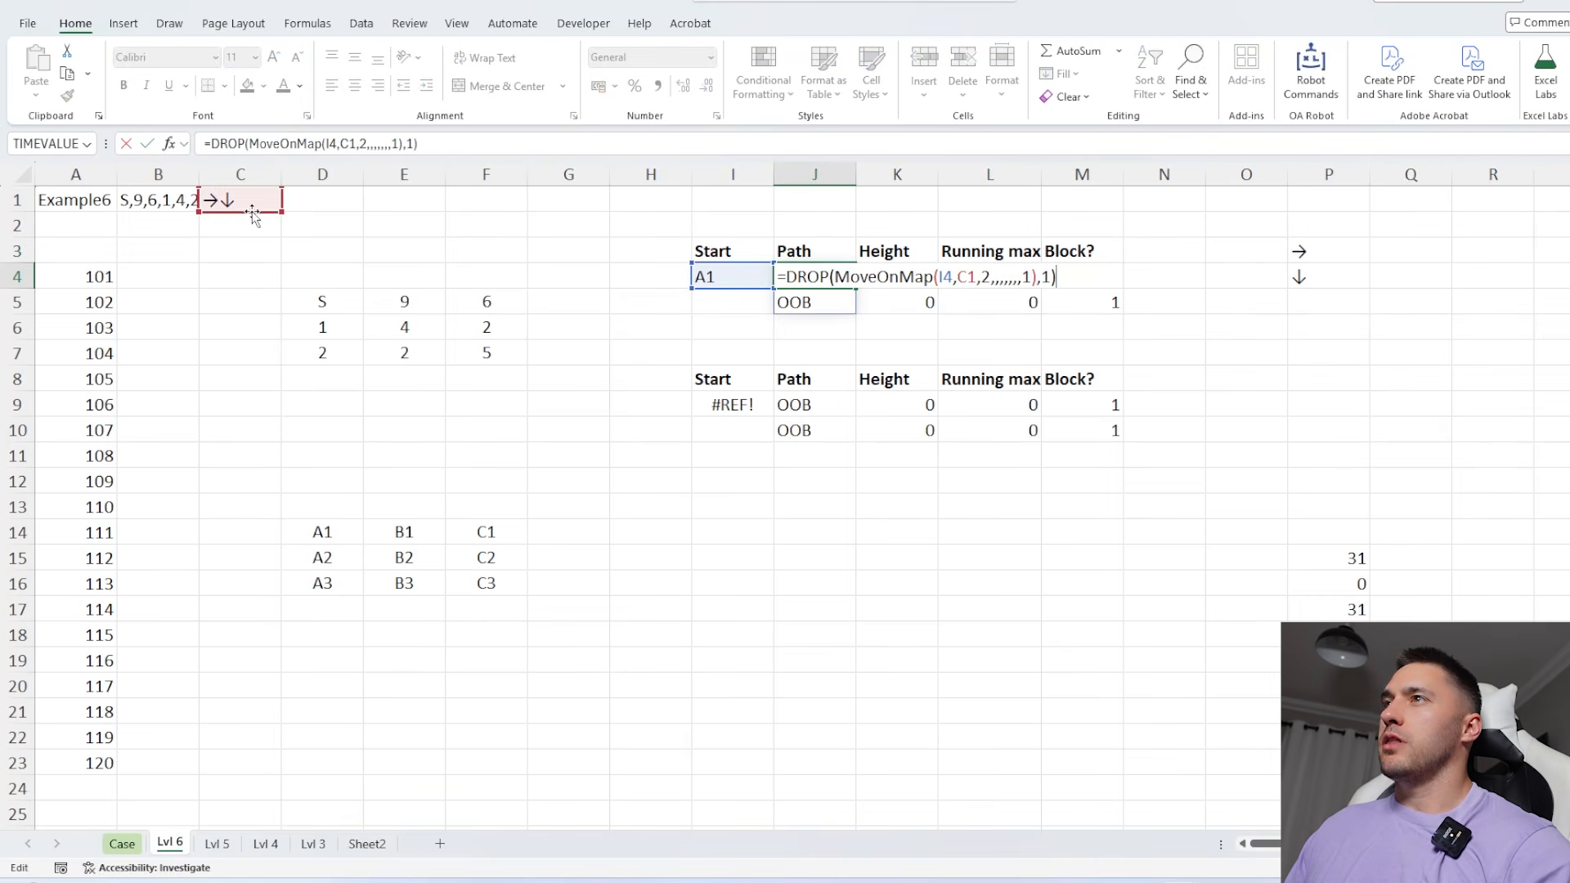
pyautogui.moveTo(245, 211); pyautogui.dragTo(1333, 255)
pyautogui.press('Return')
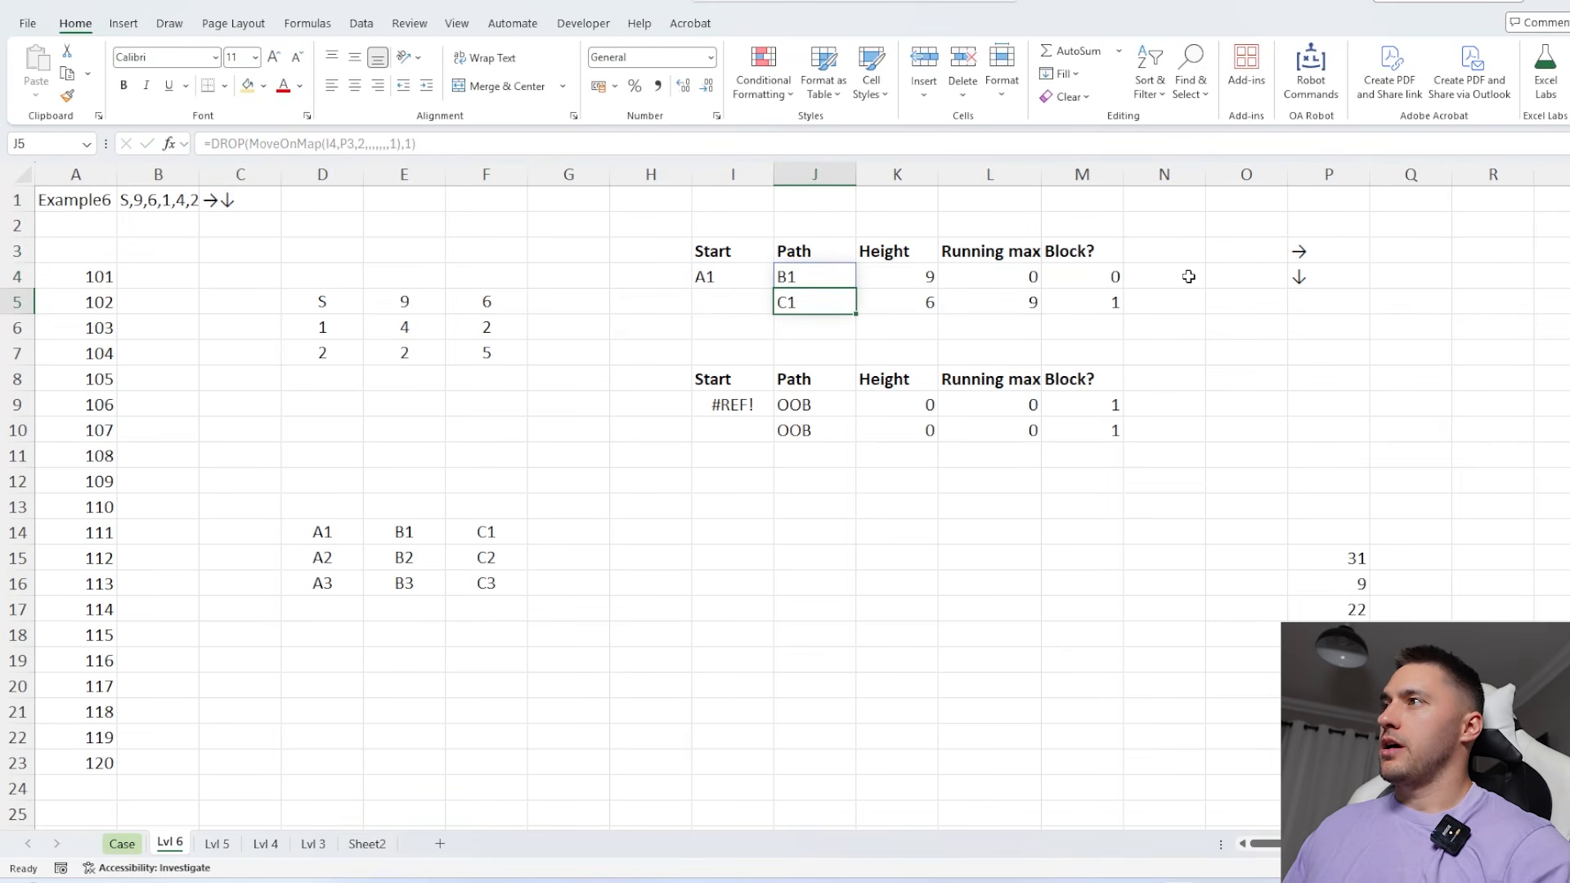
# Link the second table's start in I9 to I4, and point its path formula in J9 at the direction in P4
pyautogui.click(723, 407)
pyautogui.write('=')
pyautogui.click(724, 276)
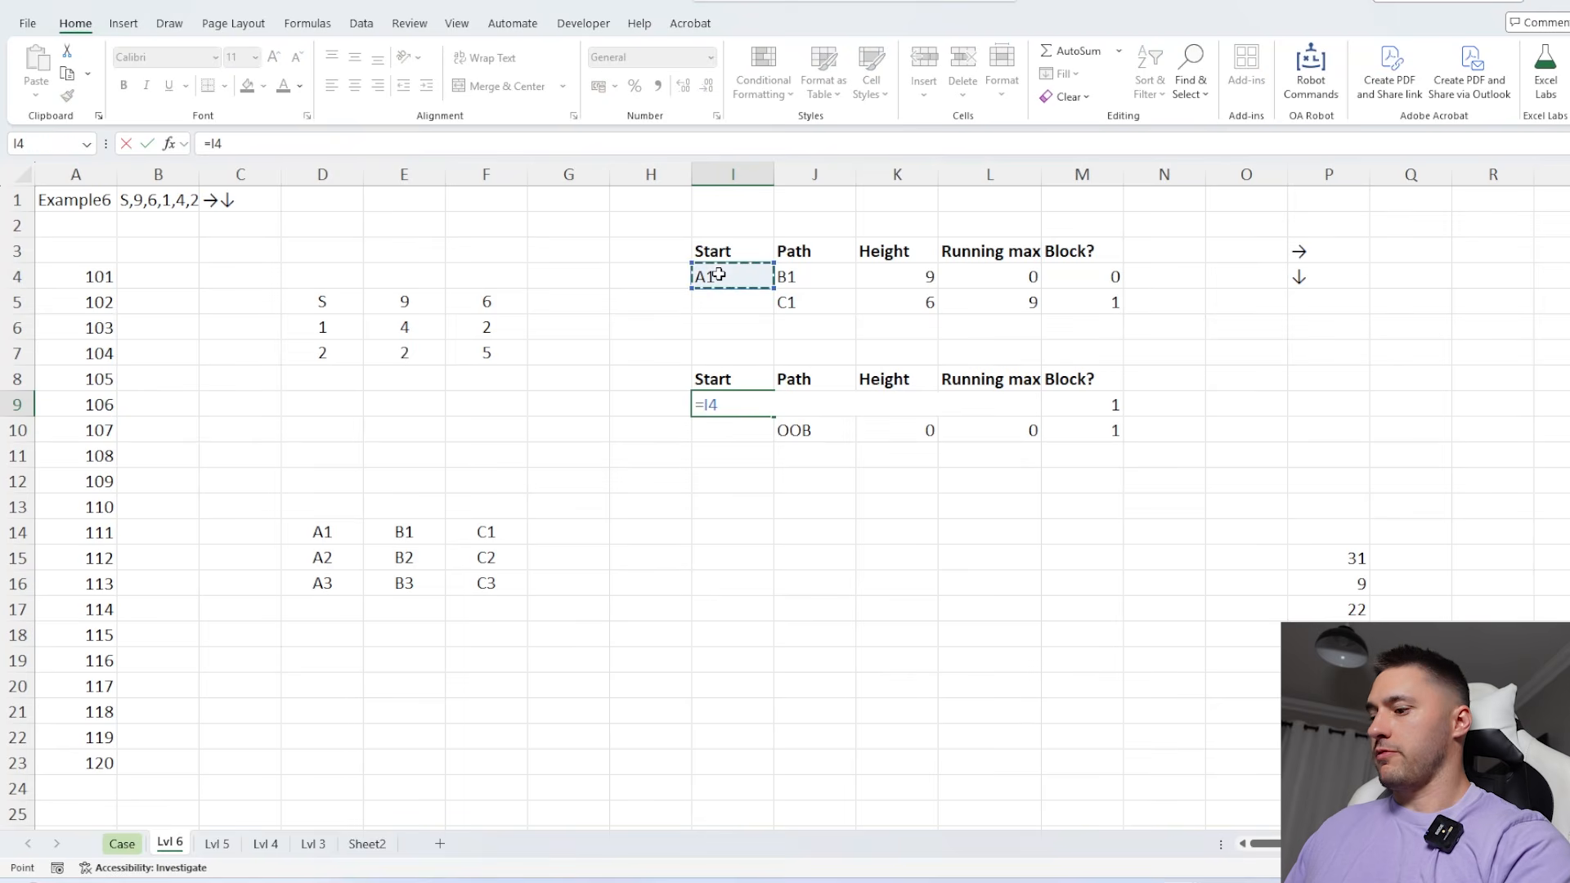
pyautogui.press('Return')
pyautogui.doubleClick(791, 403)
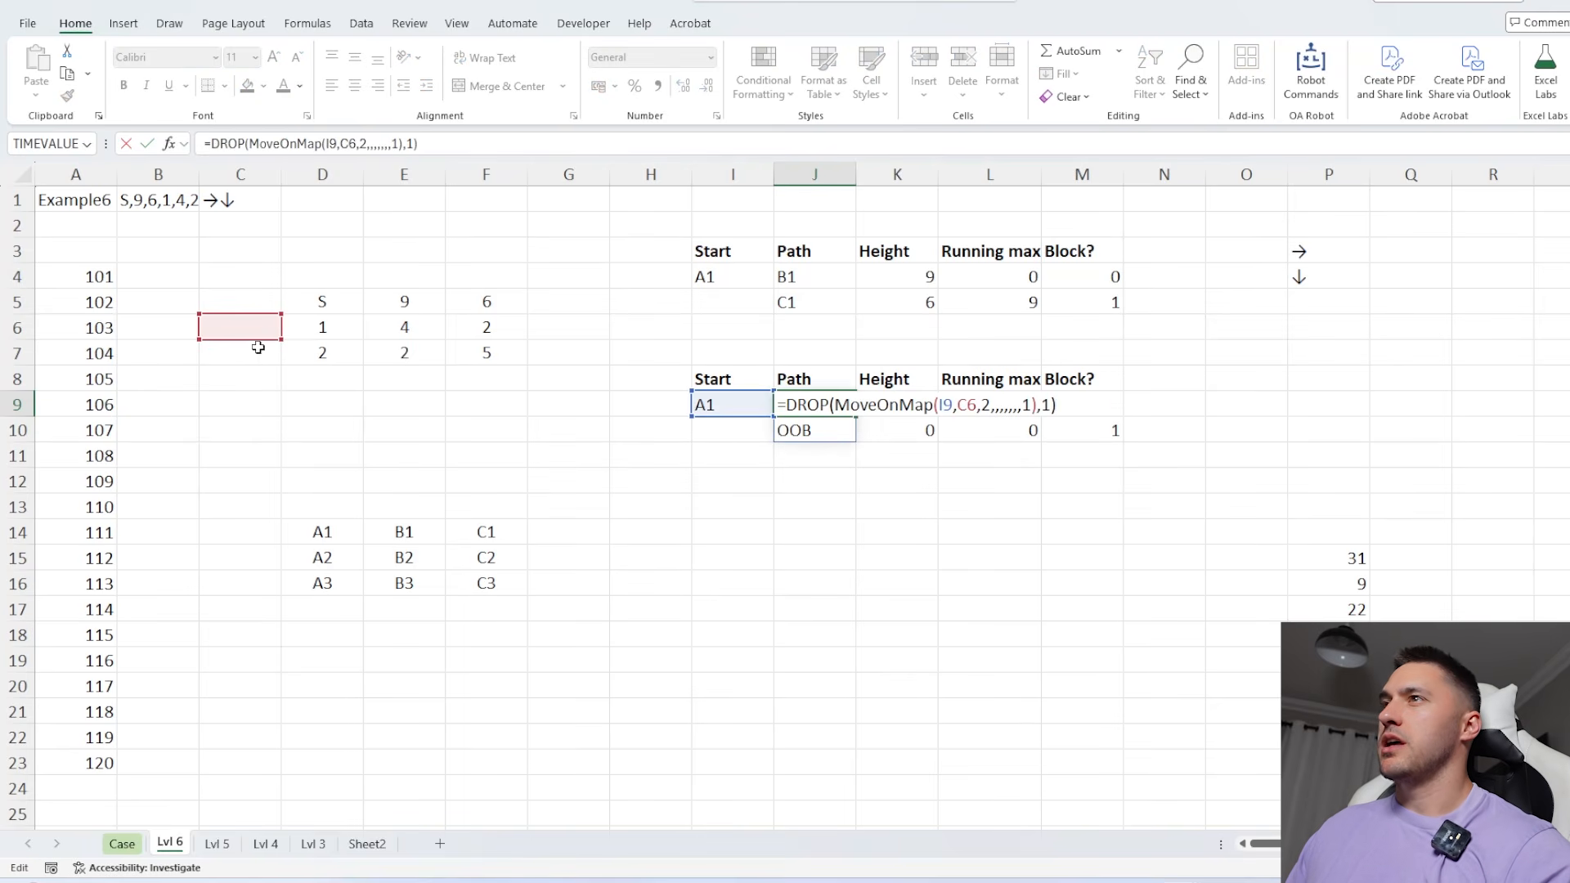
pyautogui.moveTo(260, 342); pyautogui.dragTo(1322, 280)
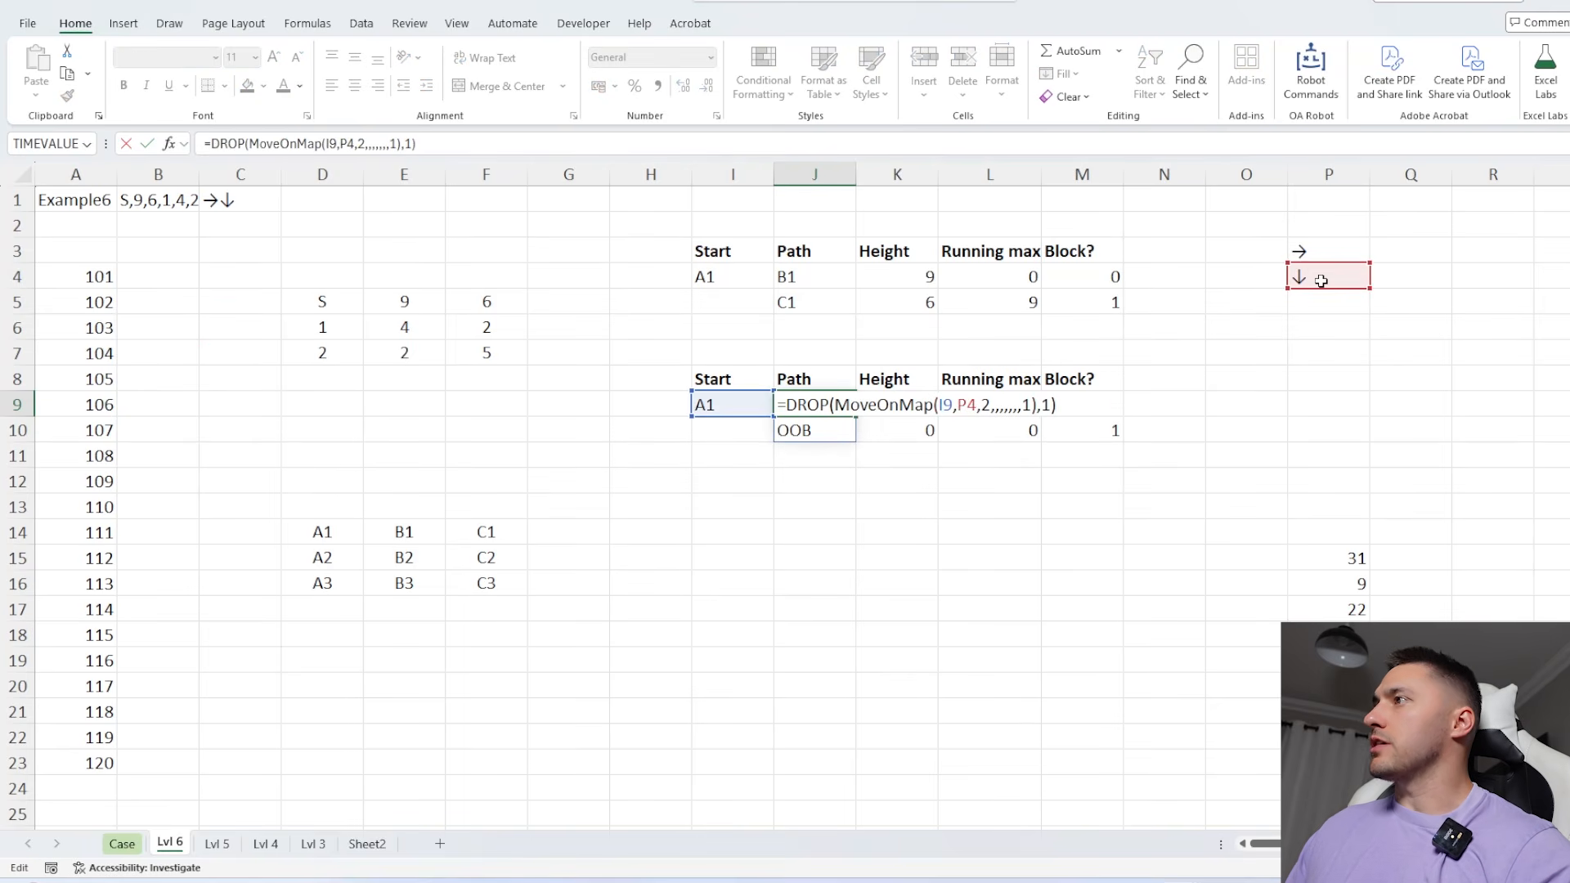
pyautogui.press('Return')
# Point the second table's height formula in K9 at the forest grid starting in D5
pyautogui.doubleClick(909, 404)
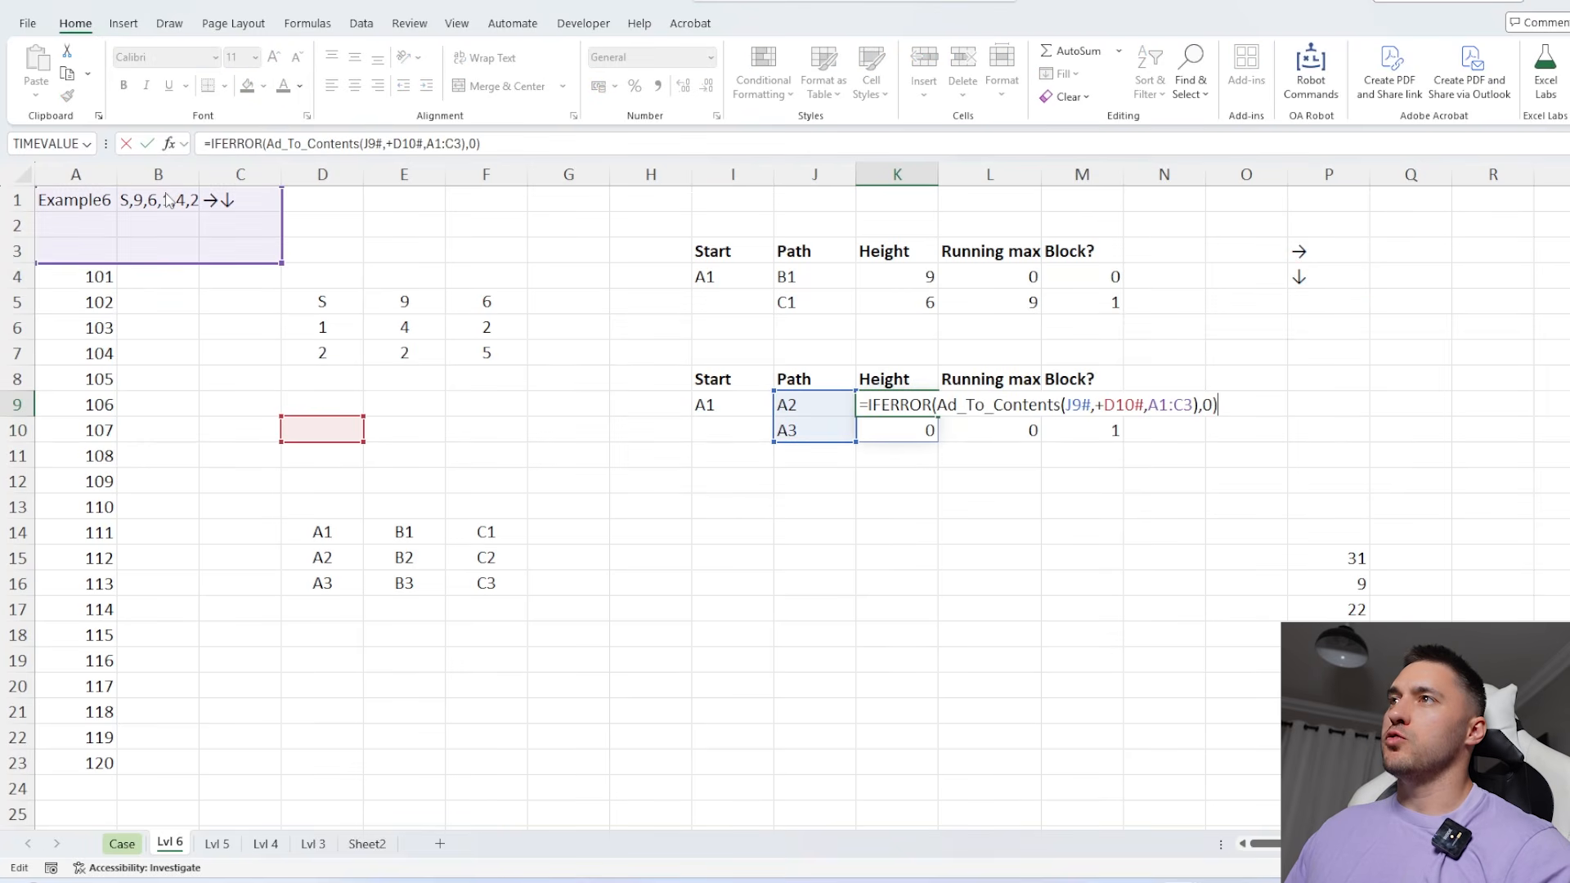
pyautogui.moveTo(296, 405); pyautogui.dragTo(295, 276)
pyautogui.moveTo(365, 315); pyautogui.dragTo(545, 377)
pyautogui.press('Return')
pyautogui.click(982, 399)
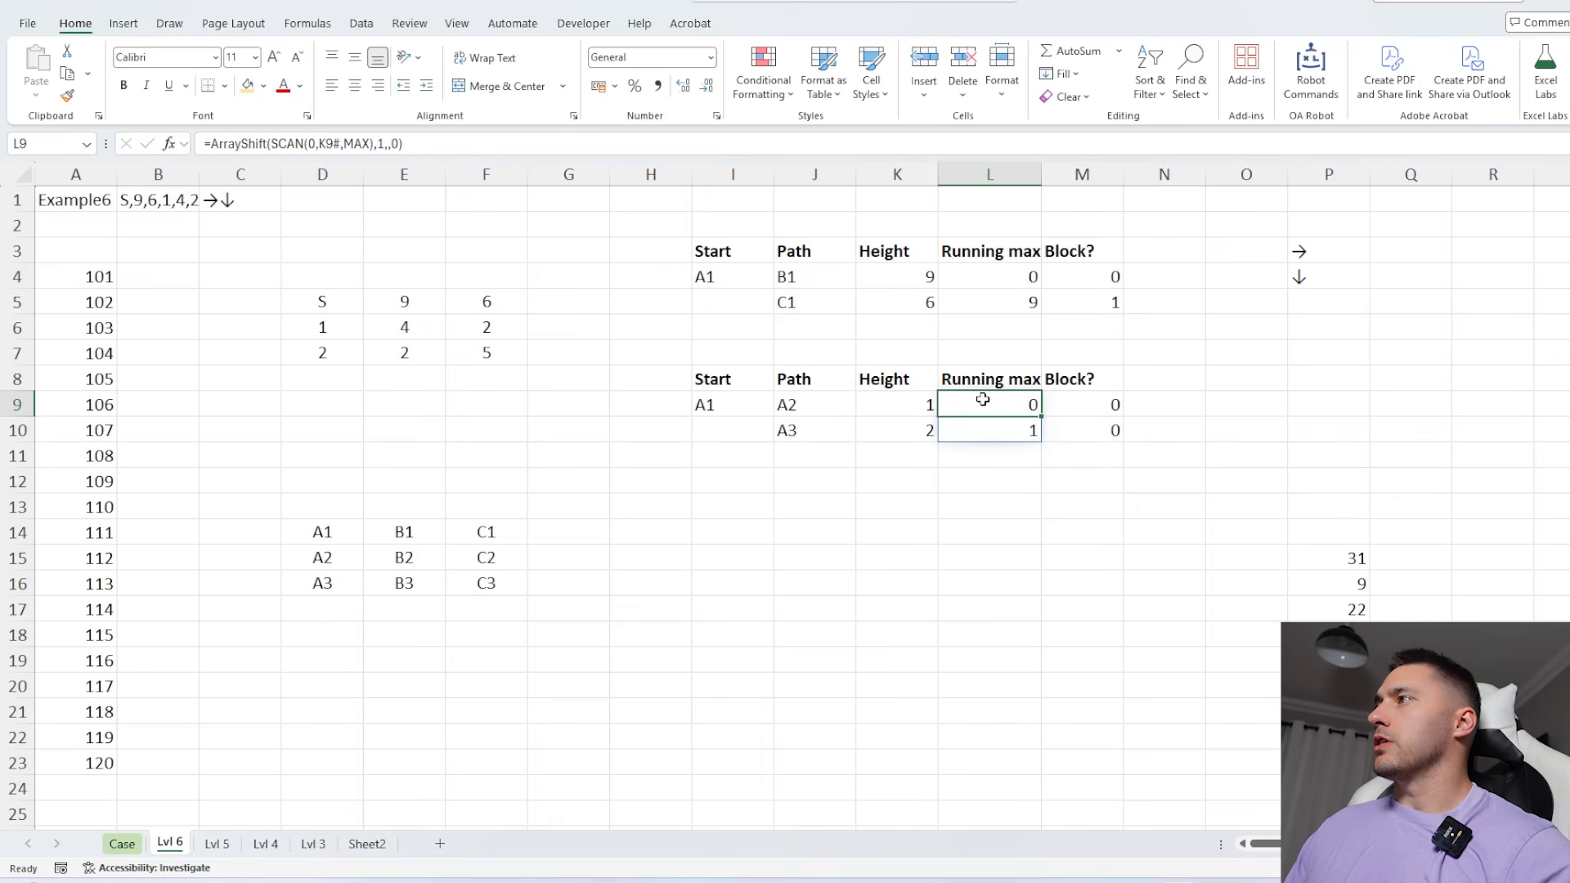
# Make the map references in the first height formula in K4 absolute, as $D$5# and $A$1:$C$3
pyautogui.doubleClick(900, 278)
pyautogui.click(406, 143)
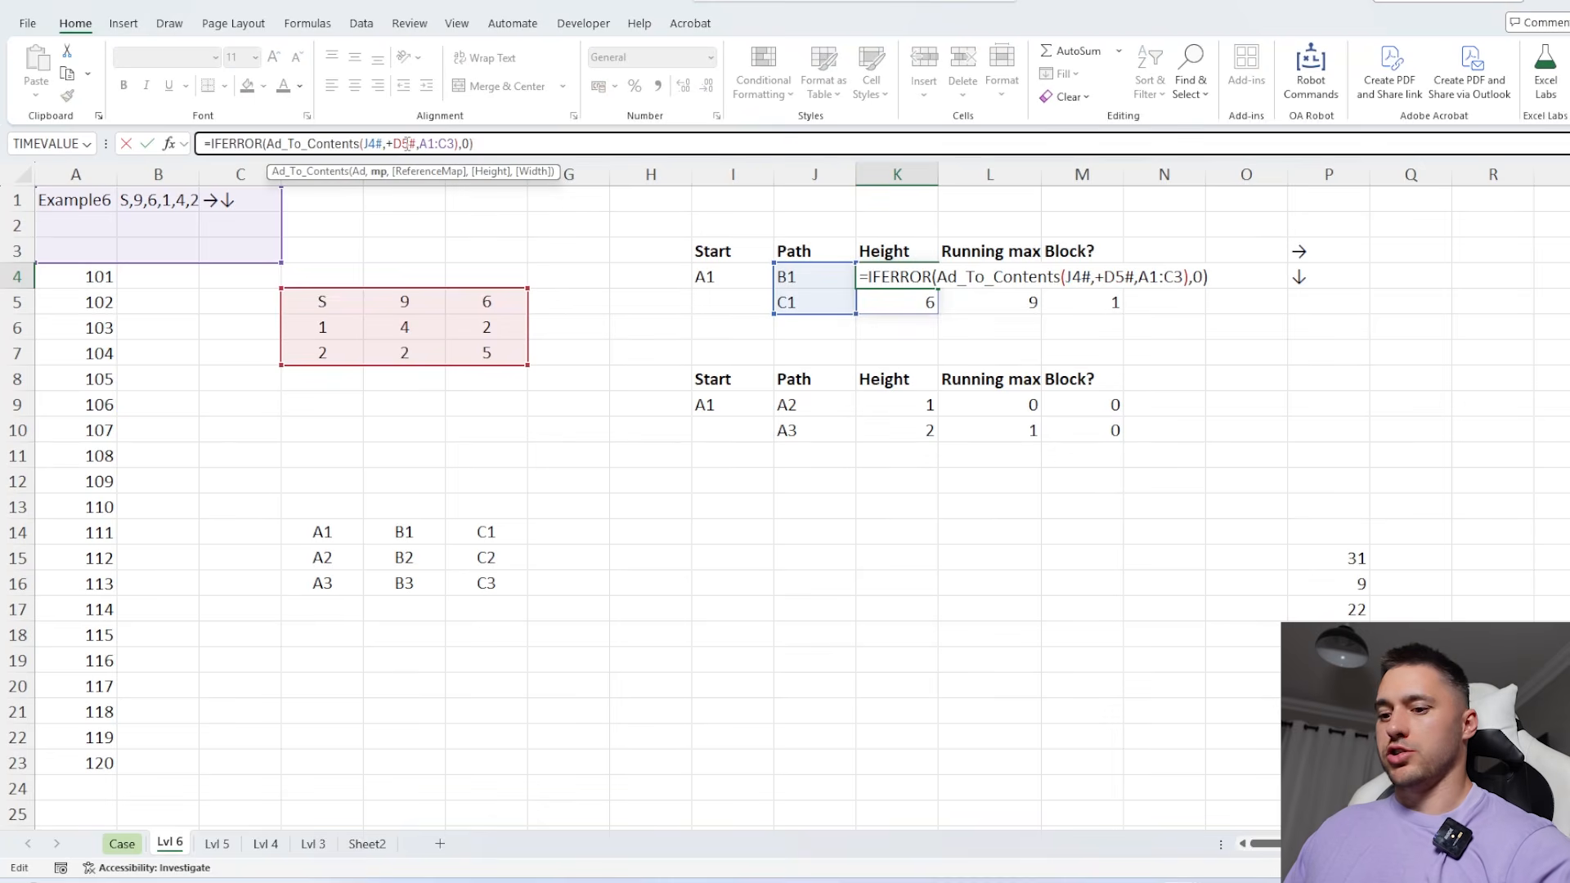
pyautogui.press('F4')
pyautogui.click(454, 144)
pyautogui.press('F4')
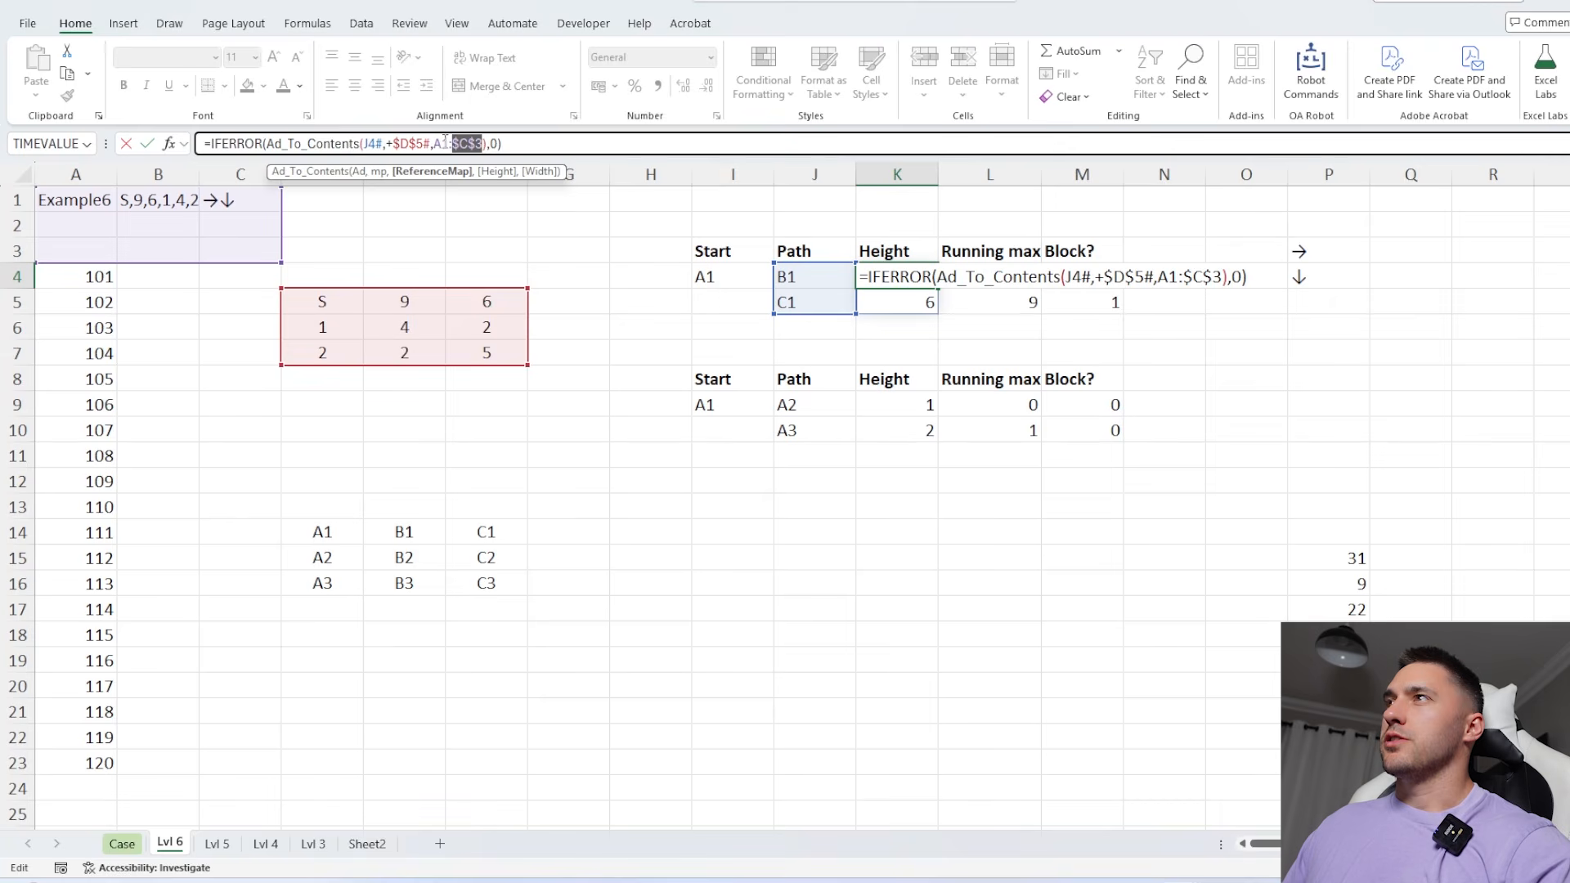
pyautogui.click(444, 144)
pyautogui.press('F4')
pyautogui.press('Return')
# Copy the height formula from K4 into the second table's height column at K9
pyautogui.click(899, 278)
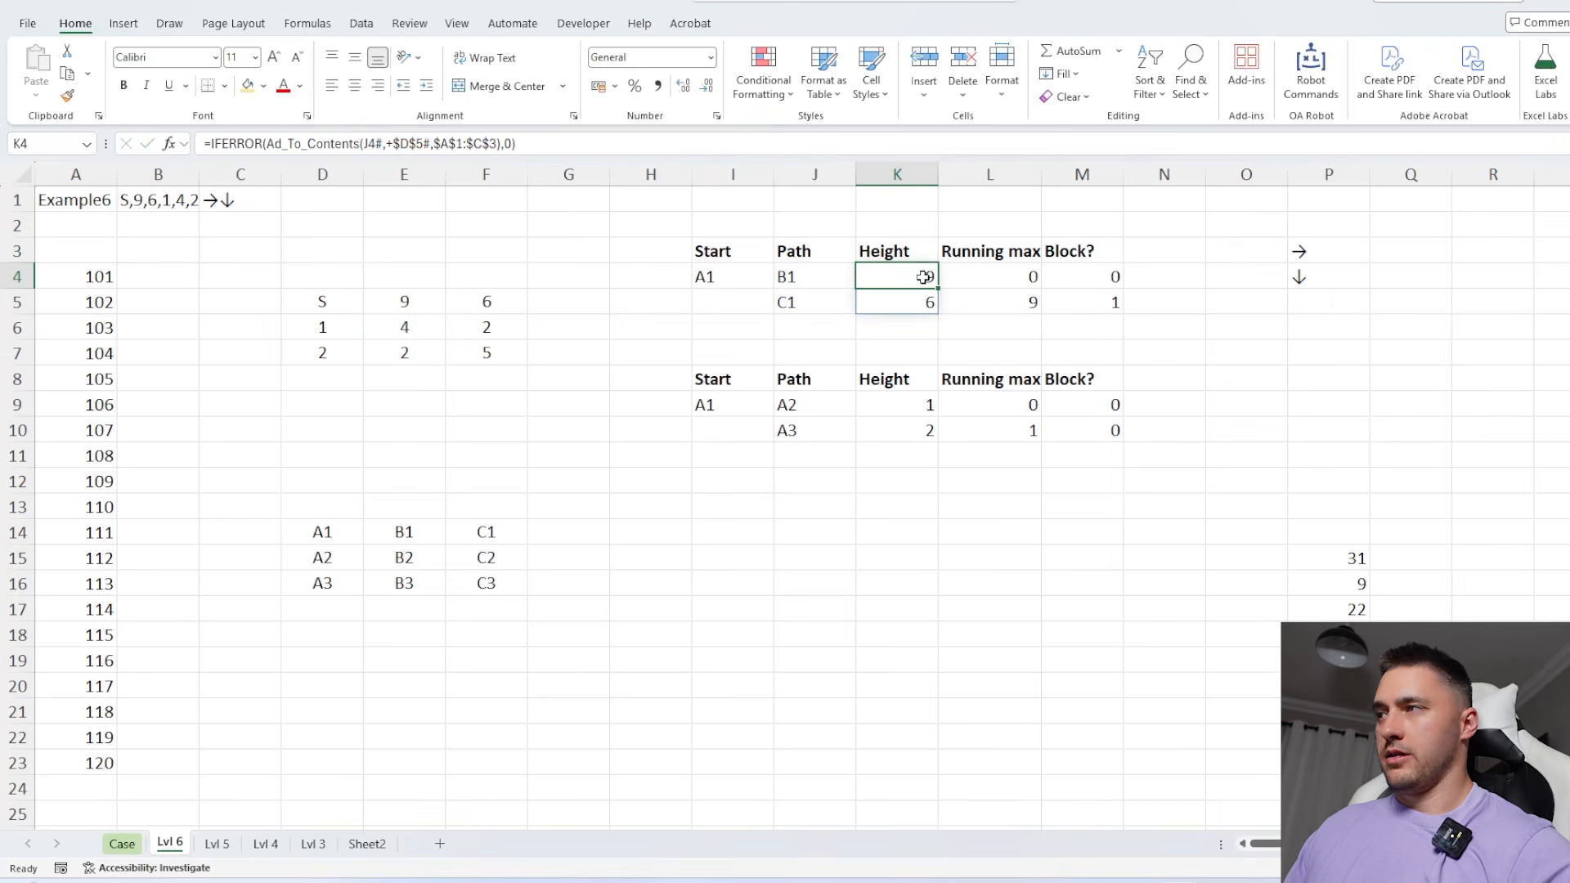
pyautogui.hotkey('ctrl', 'c')
pyautogui.moveTo(899, 404); pyautogui.dragTo(899, 430)
pyautogui.hotkey('ctrl', 'v')
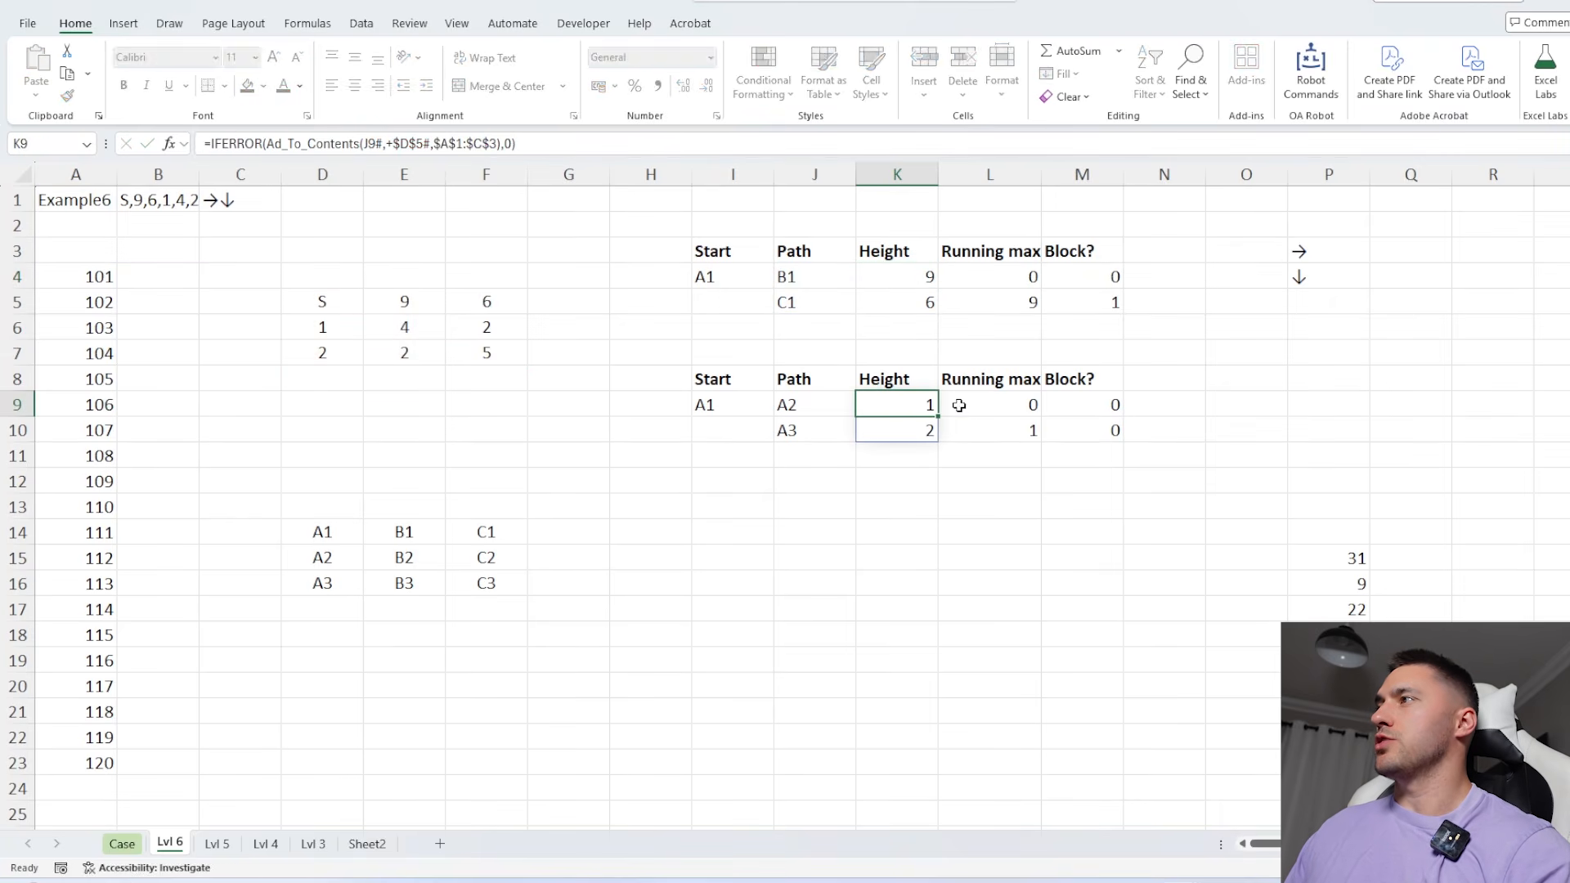
pyautogui.click(989, 405)
# Extend the SUMIFS in P16 to cover both path tables, using K4:K10 and M4:M10
pyautogui.click(1361, 584)
pyautogui.press('F2')
pyautogui.moveTo(1123, 314); pyautogui.dragTo(1124, 442)
pyautogui.moveTo(932, 308); pyautogui.dragTo(930, 433)
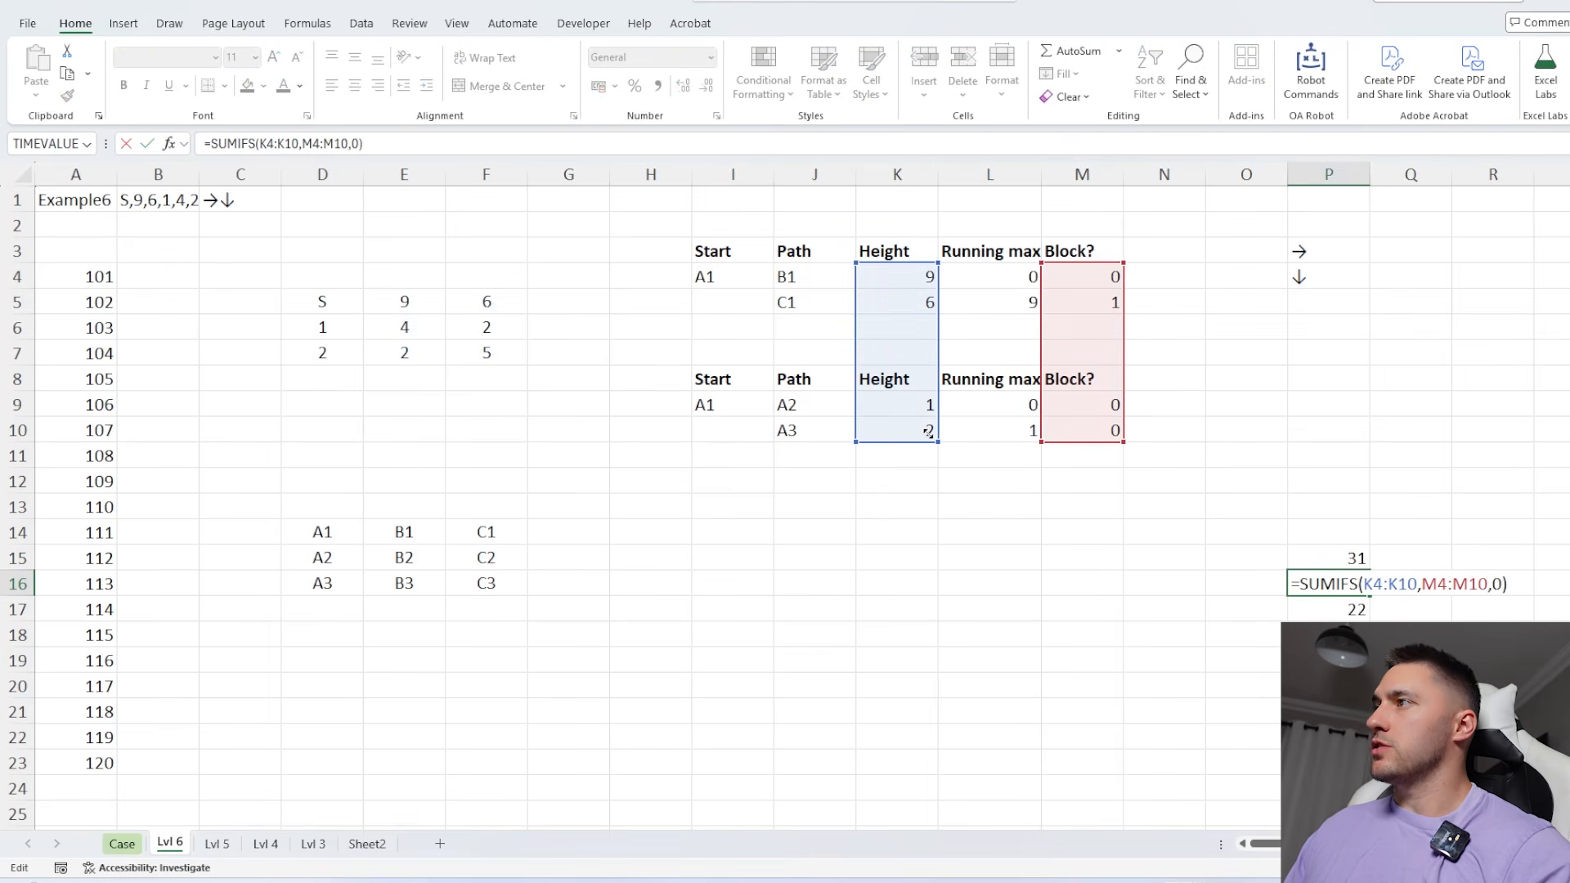
pyautogui.press('Return')
# Generate the answers for games 101 to 120 from P17 and paste them into the Level 6 answers on the Case sheet
pyautogui.hotkey('ctrl', 'shift', 'd')
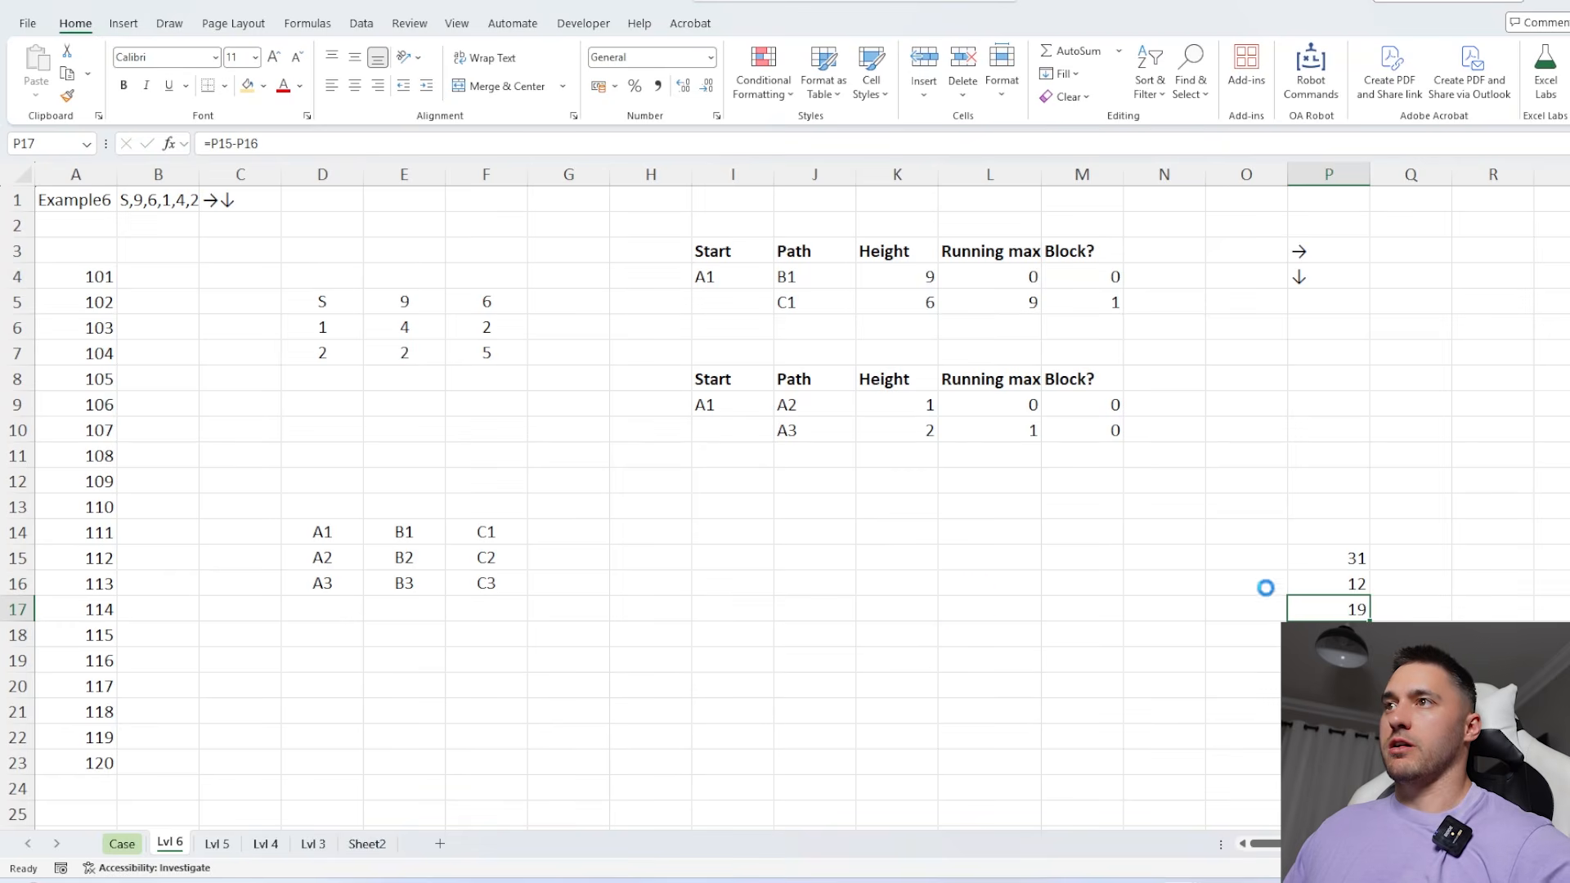
pyautogui.click(122, 843)
pyautogui.click(381, 649)
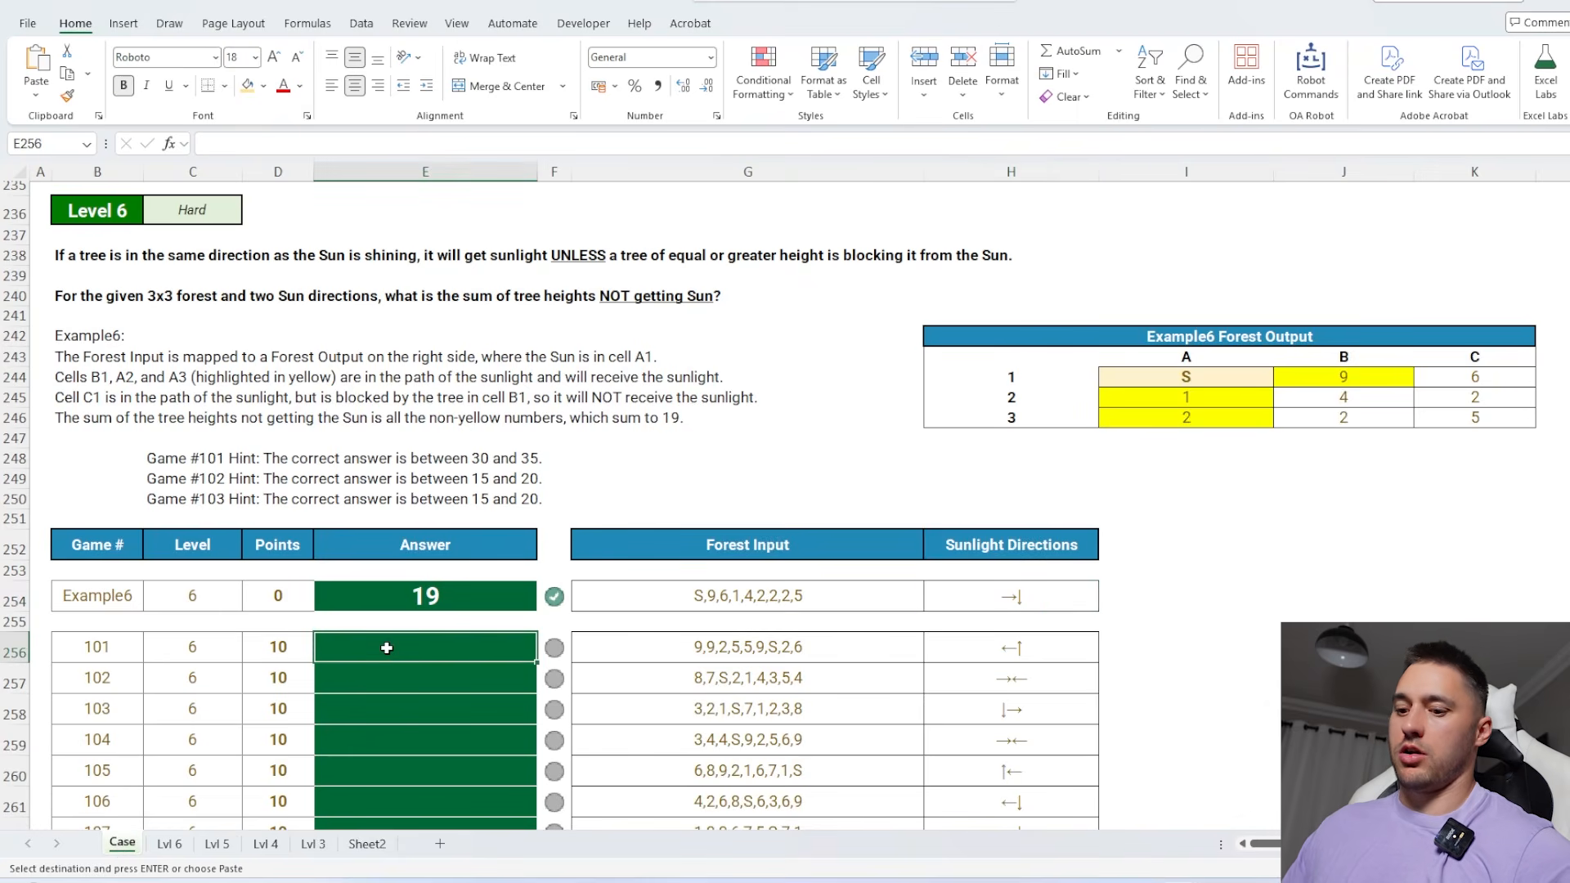
pyautogui.hotkey('ctrl', 'v')
pyautogui.scroll(-4, 499, 598)
pyautogui.scroll(-1, 500, 598)
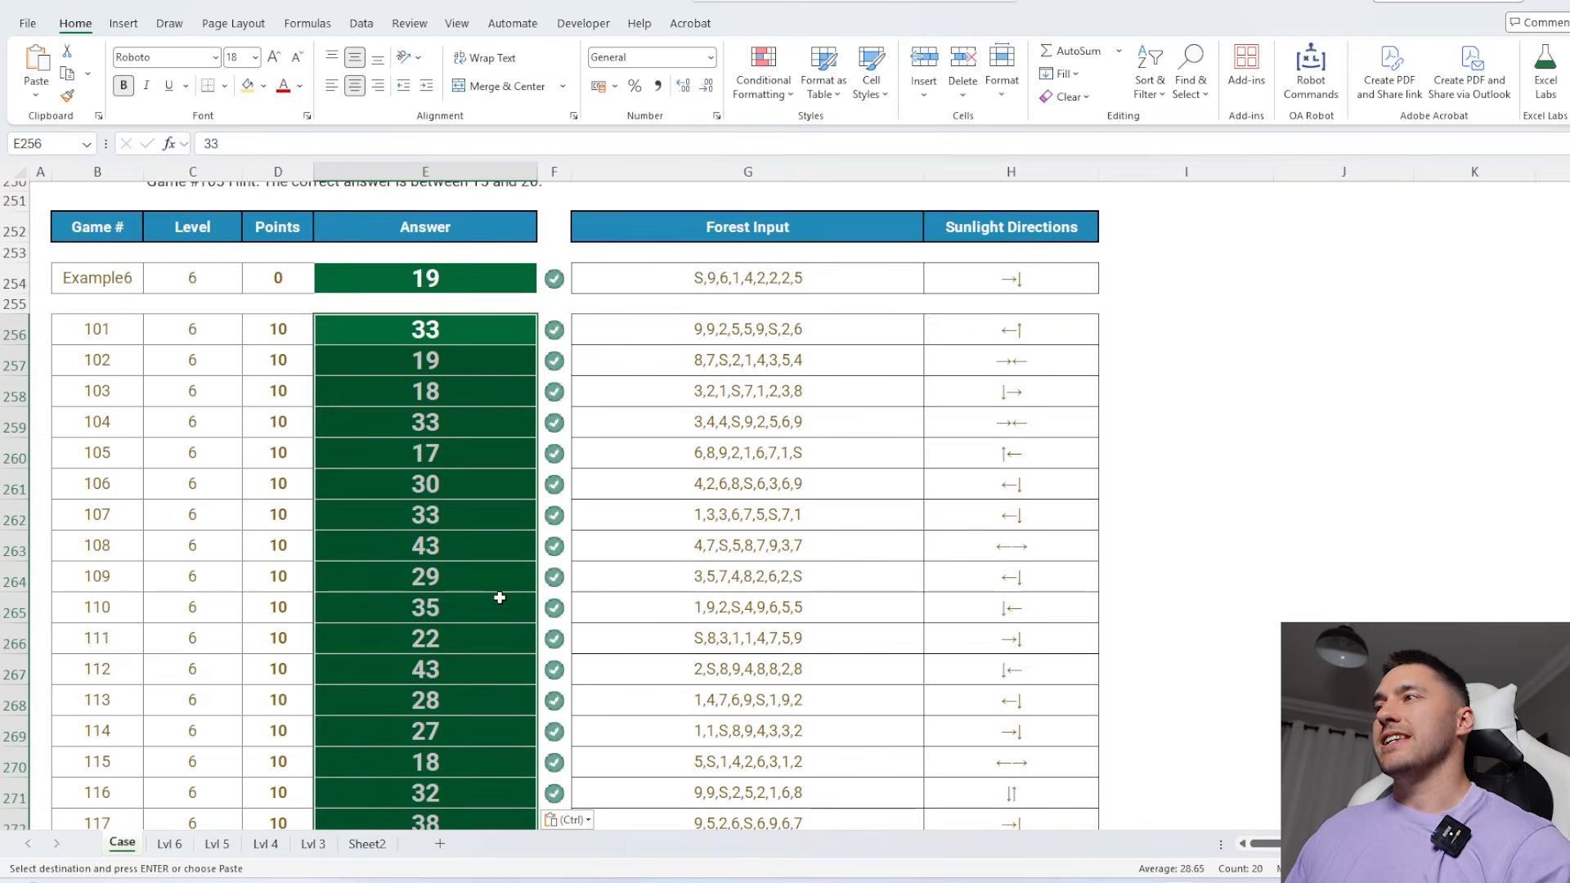
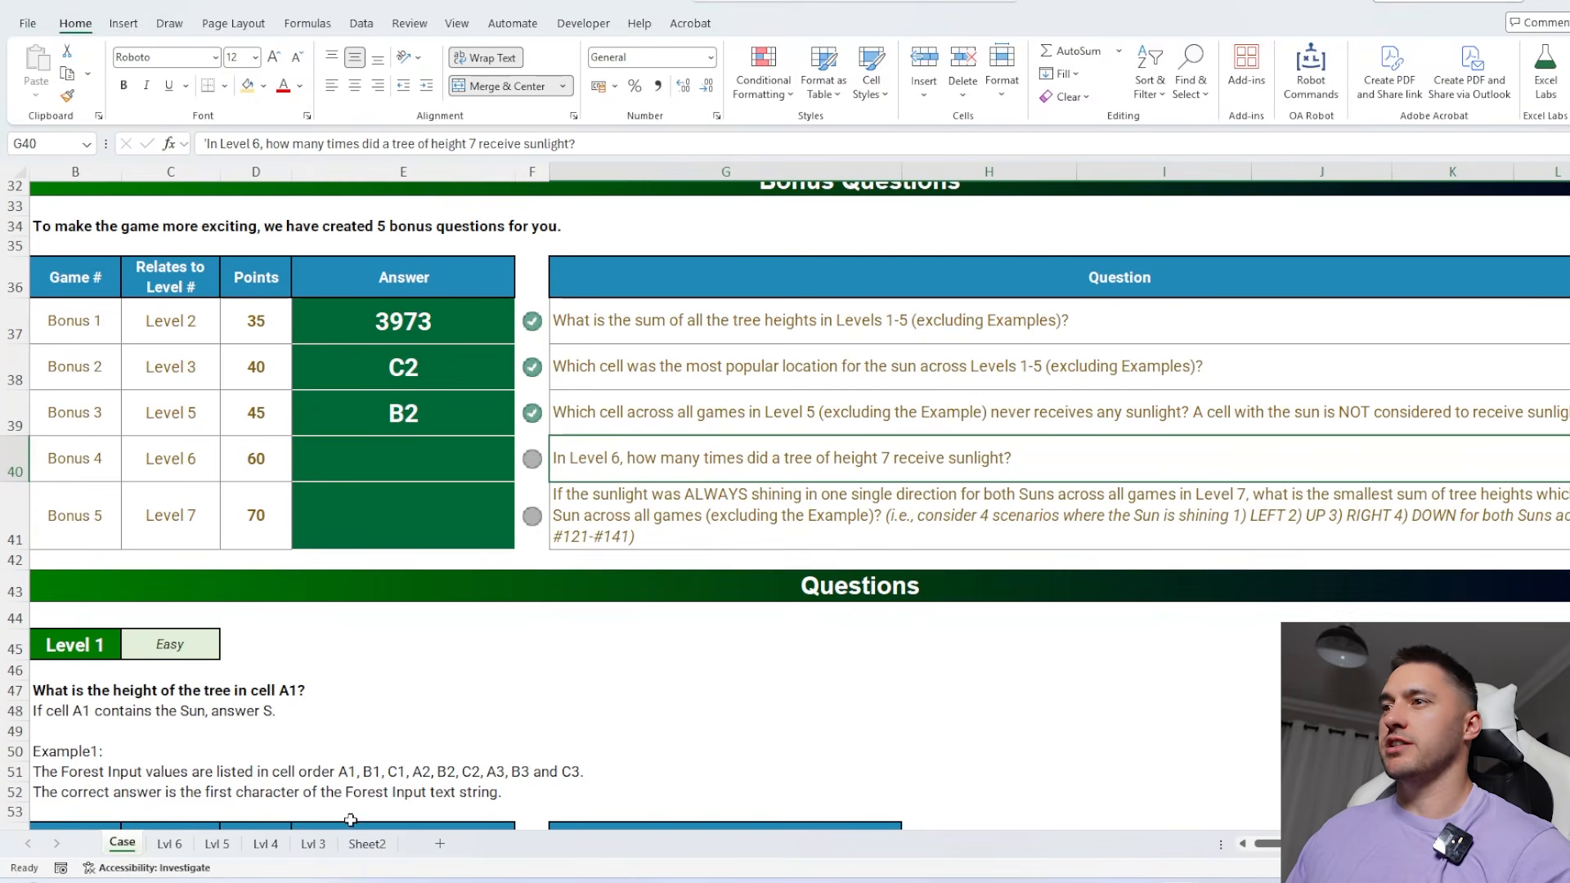
# On the Lvl 6 sheet, count sunlit trees of height 7 in K16 with =COUNTIFS(M4:M10,0,K4:K10,7)
pyautogui.click(181, 849)
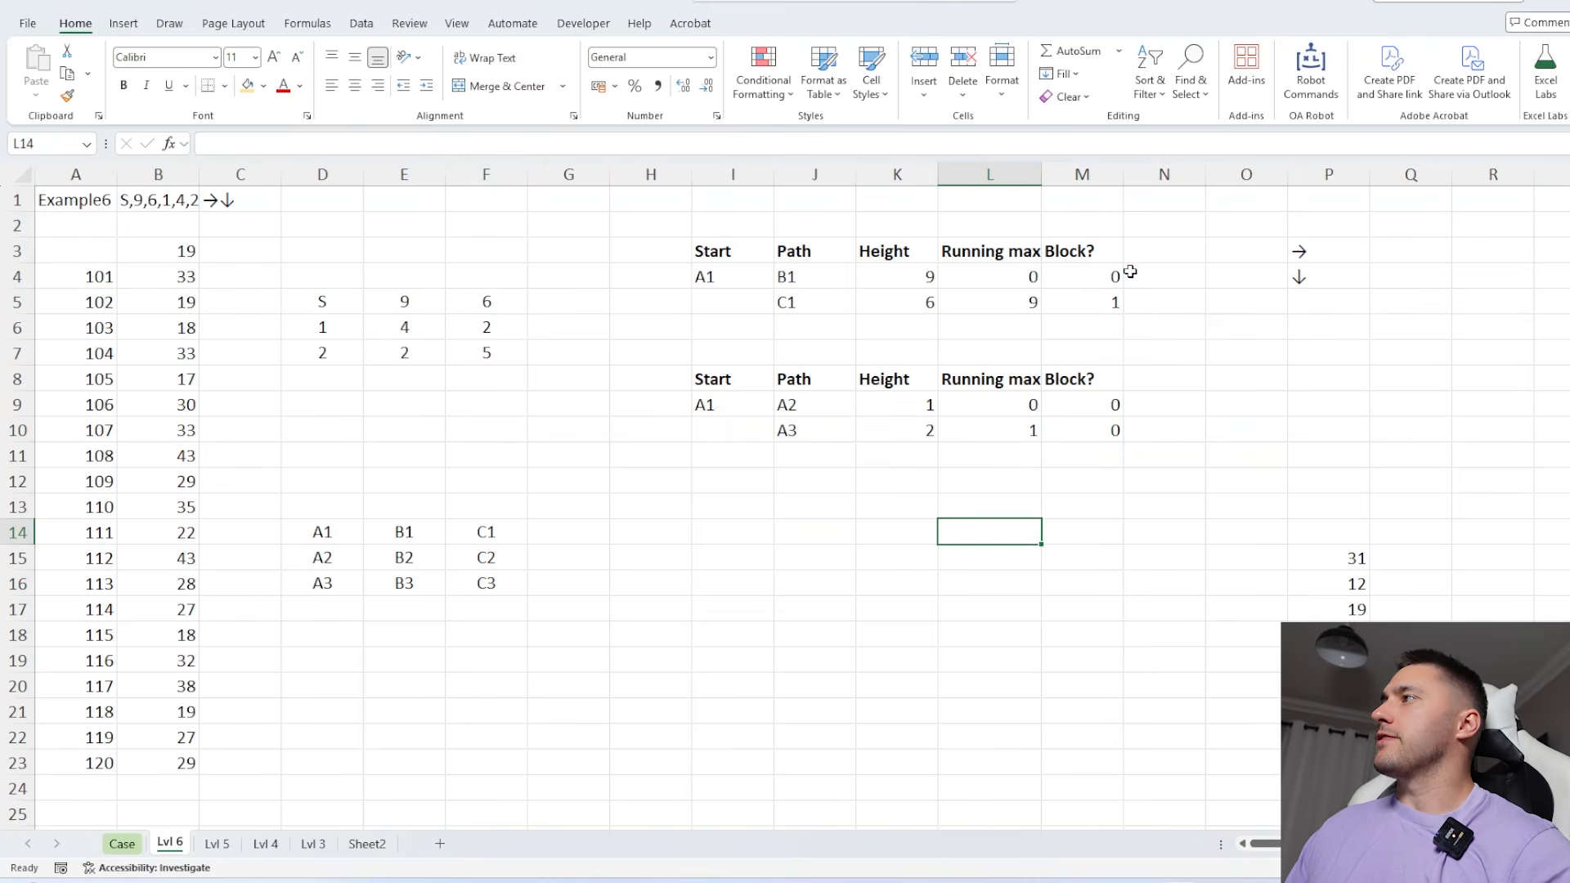
pyautogui.moveTo(1108, 276); pyautogui.dragTo(1108, 459)
pyautogui.moveTo(913, 278); pyautogui.dragTo(911, 506)
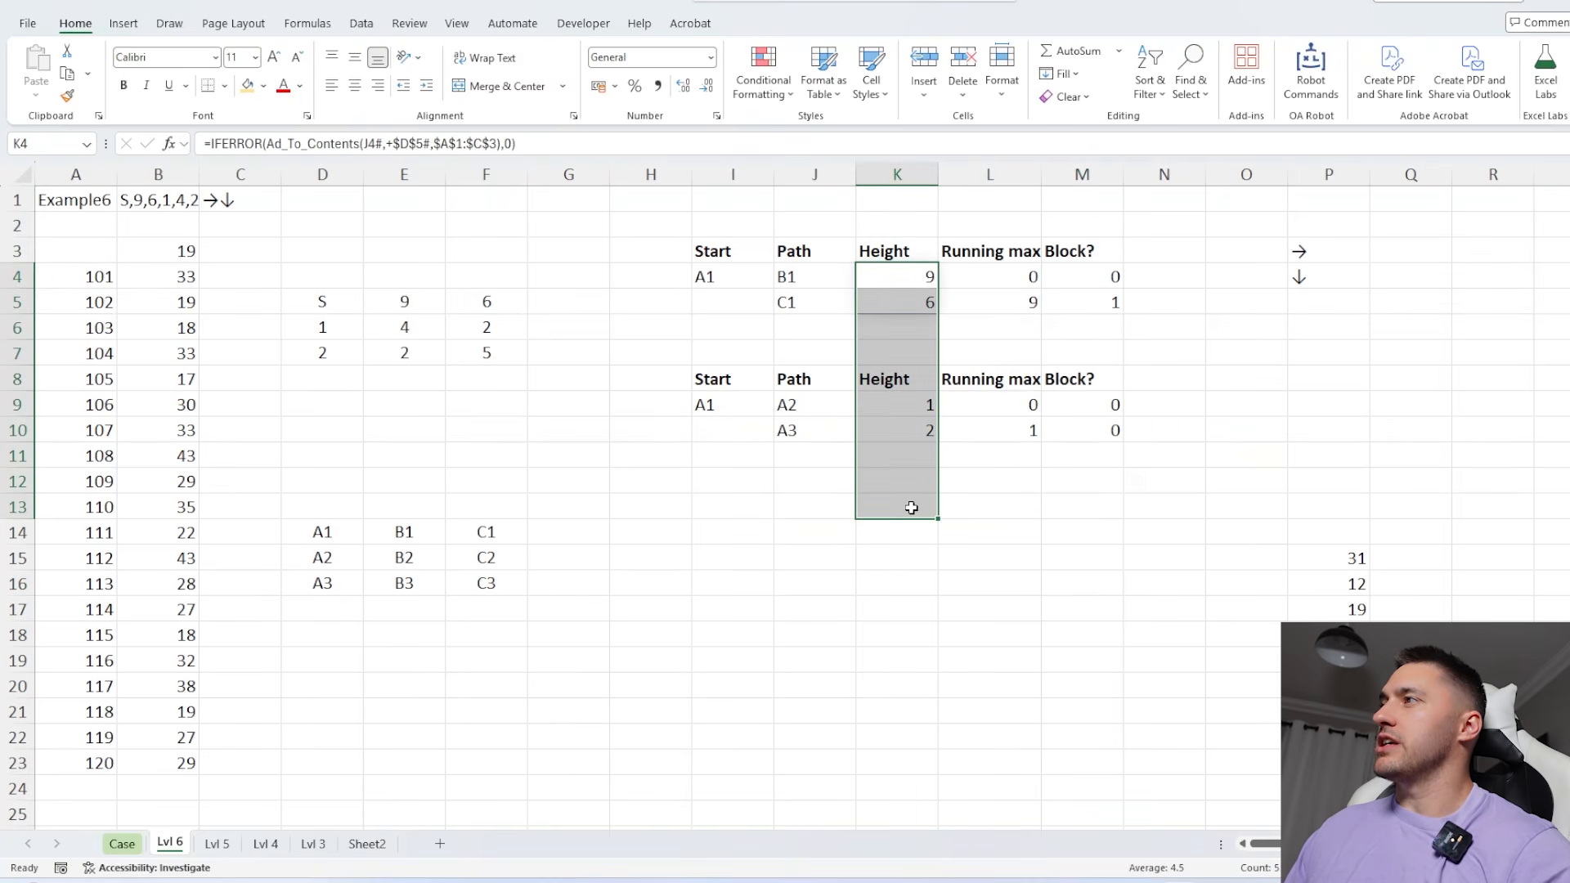
pyautogui.click(906, 574)
pyautogui.write('=')
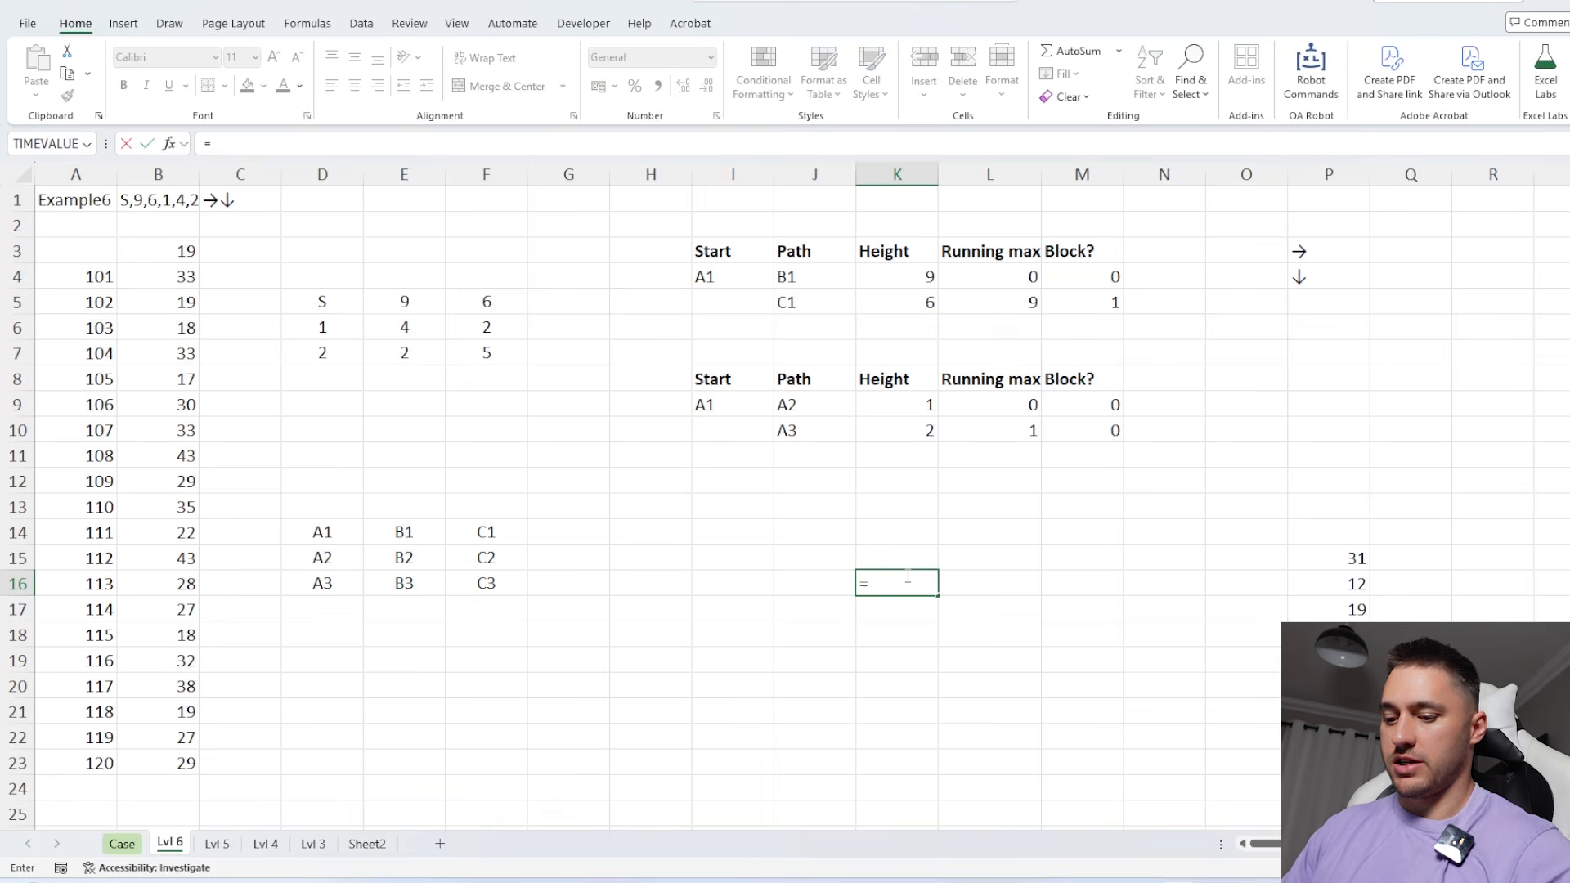
pyautogui.write('countifs')
pyautogui.press('Tab')
pyautogui.moveTo(1094, 280); pyautogui.dragTo(1089, 435)
pyautogui.write(',0,')
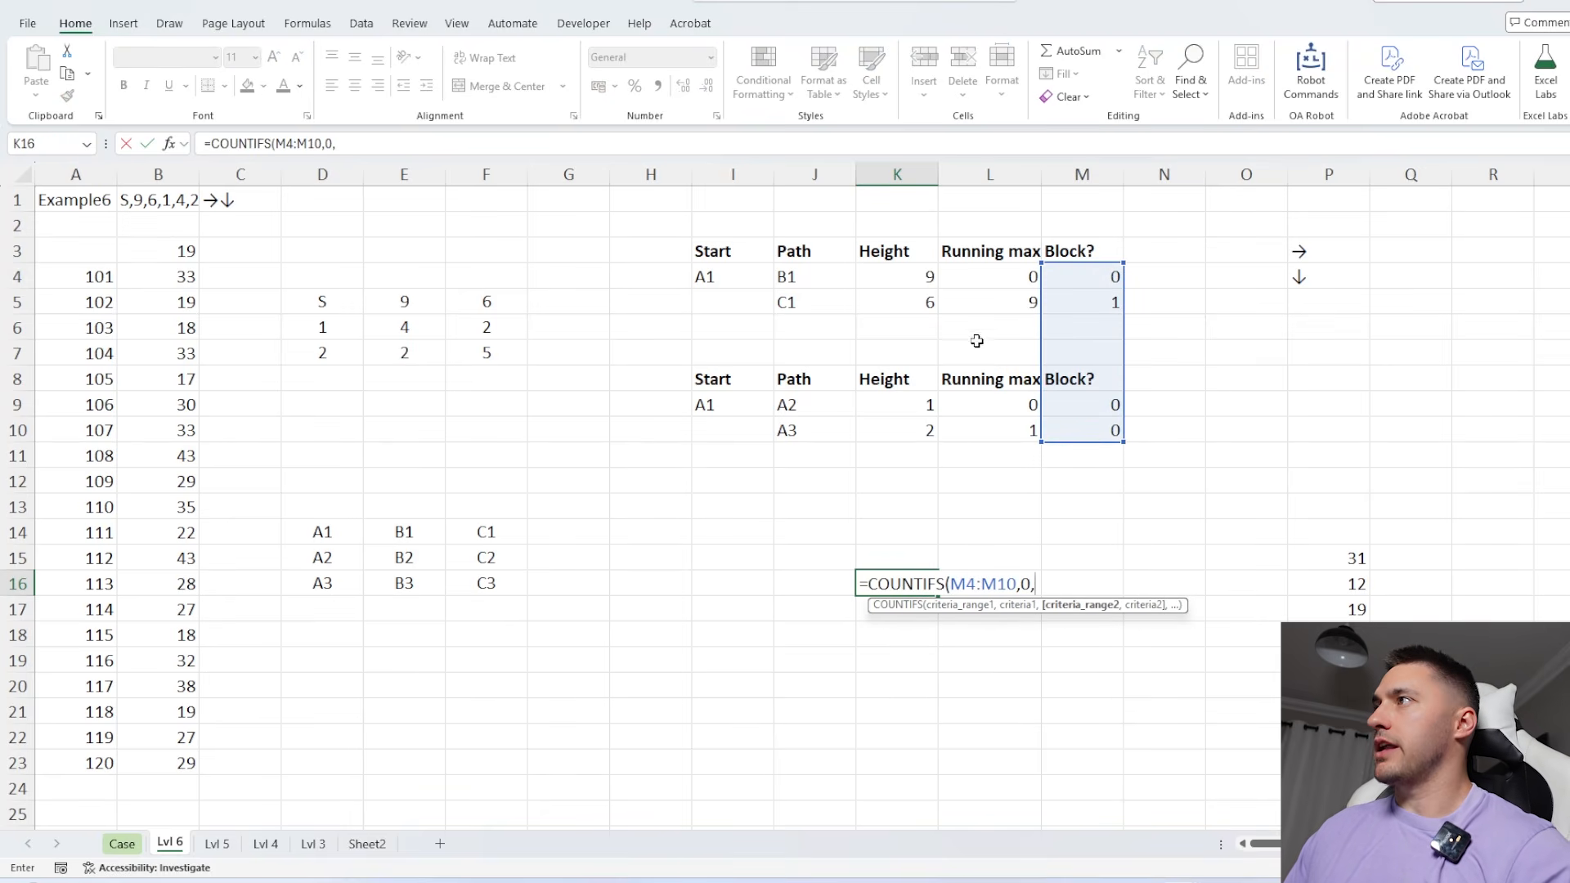
pyautogui.moveTo(894, 280); pyautogui.dragTo(893, 417)
pyautogui.write(',7')
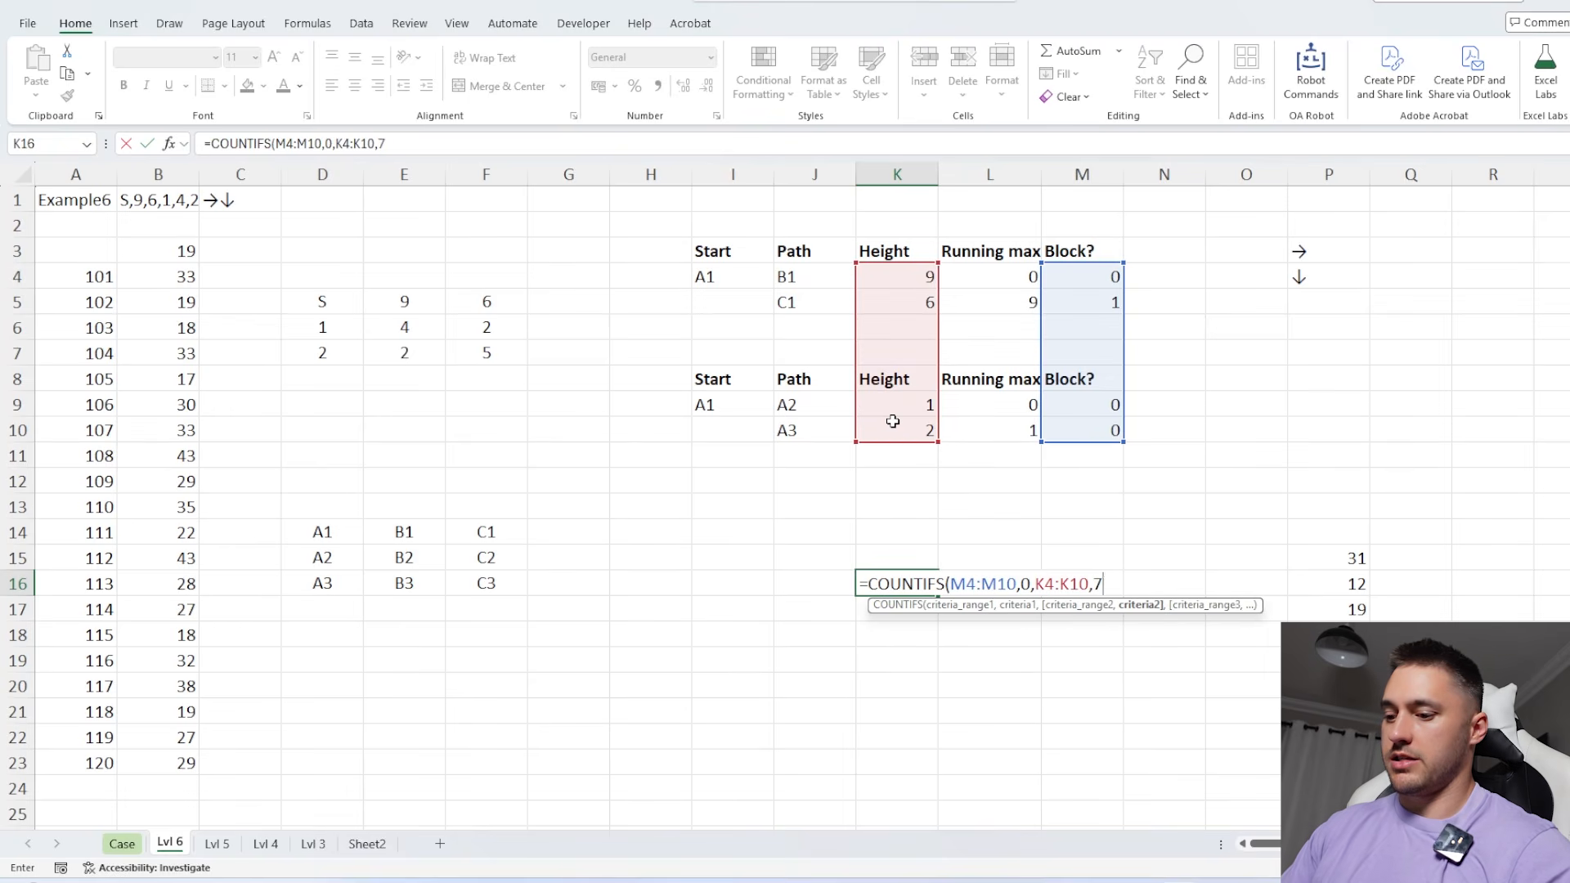
pyautogui.write(')')
pyautogui.press('Return')
# Generate the K16 count for games 101 to 120 in B4:B23 and copy the results
pyautogui.press('Up')
pyautogui.hotkey('ctrl', 'shift', 'd')
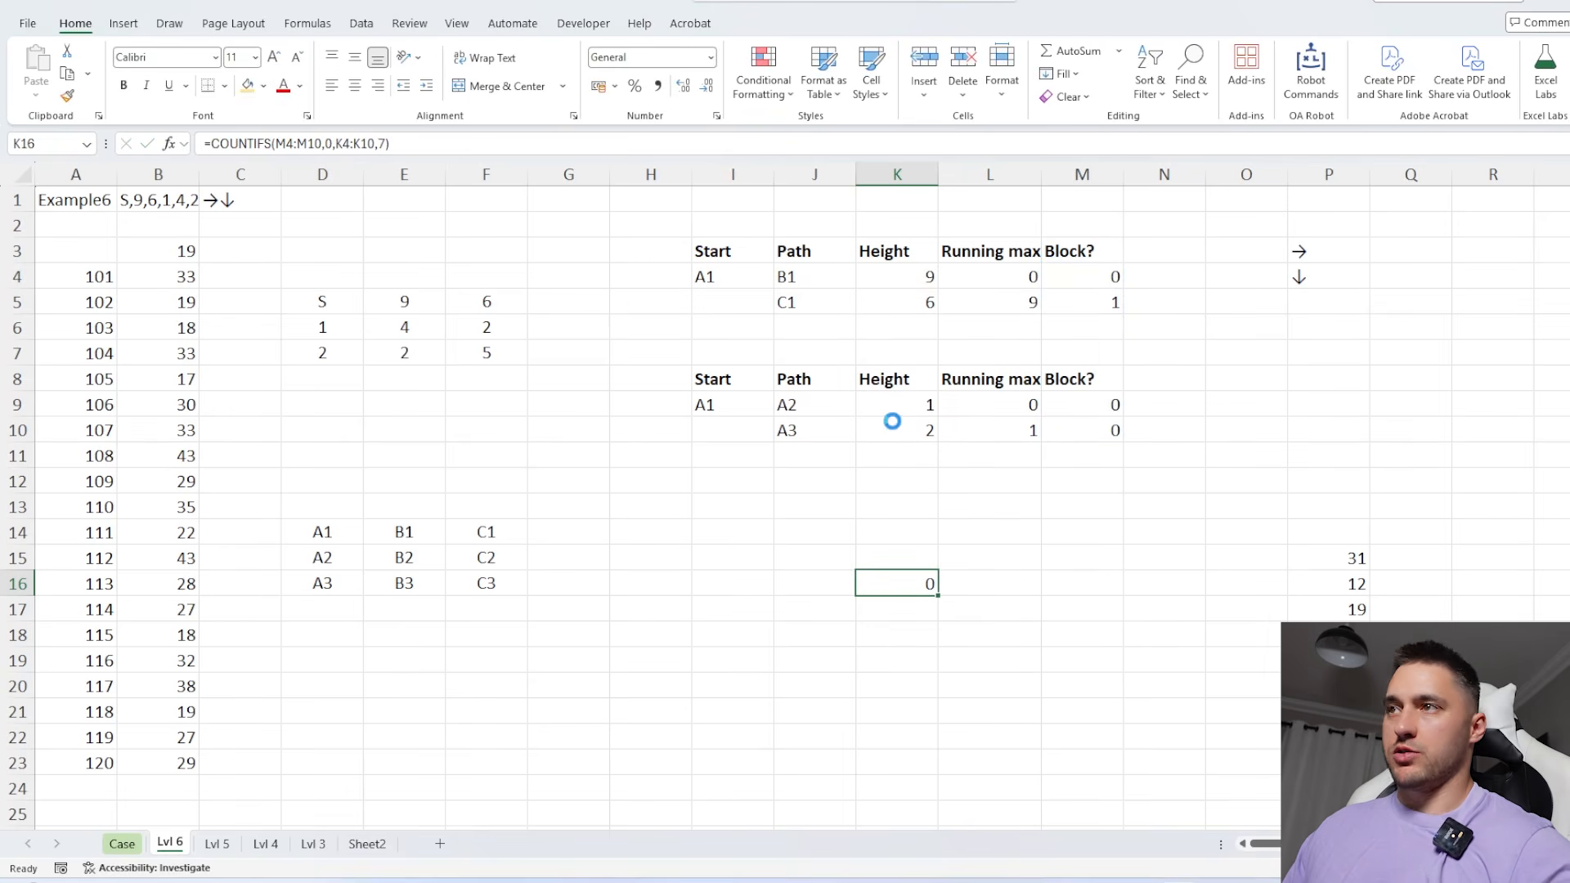
pyautogui.moveTo(176, 281); pyautogui.dragTo(176, 763)
pyautogui.hotkey('ctrl', 'v')
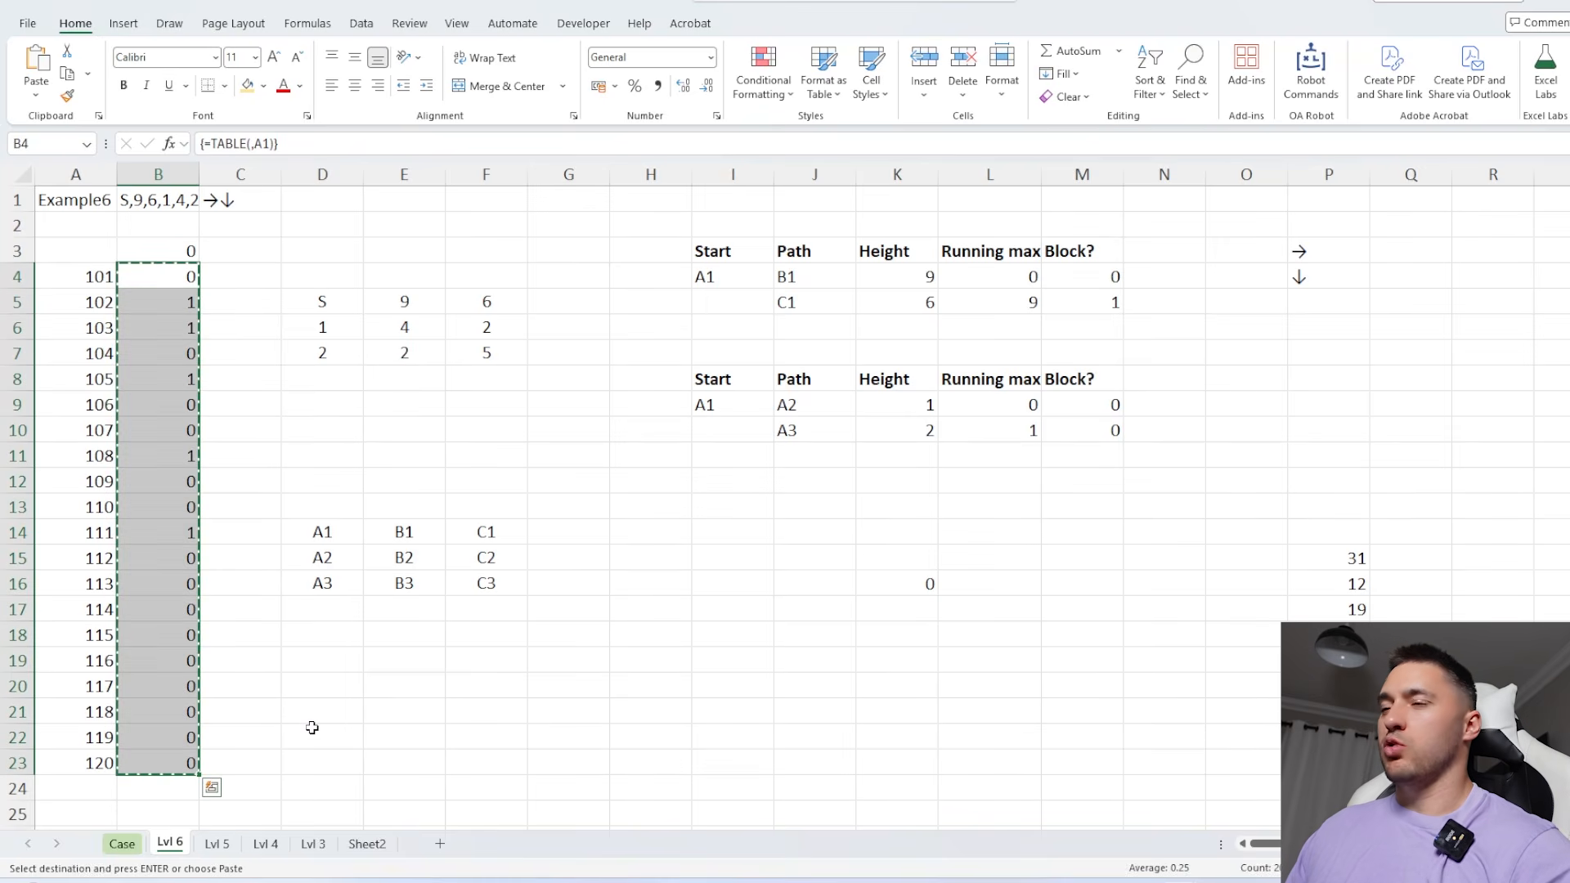
# Enter 5 as the Bonus 4 answer on the Case sheet
pyautogui.click(122, 843)
pyautogui.click(461, 450)
pyautogui.write('5')
pyautogui.press('Return')
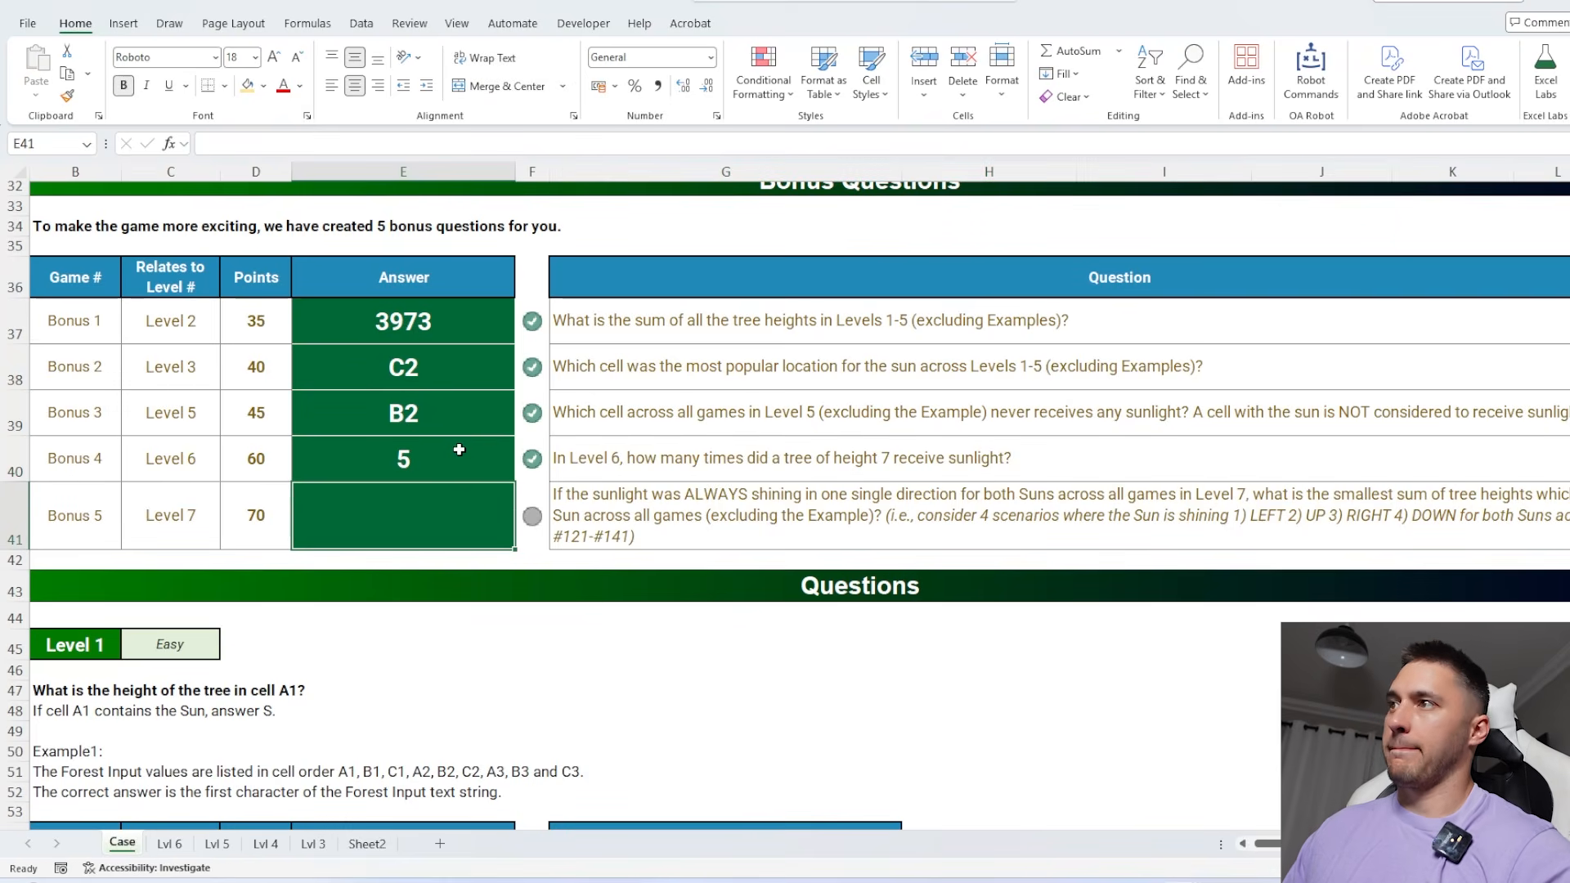
# Review the Level 7 two-sun rules and create a Lvl 7 working sheet from Lvl 6 for games 121 to 140
pyautogui.scroll(-20, 438, 669)
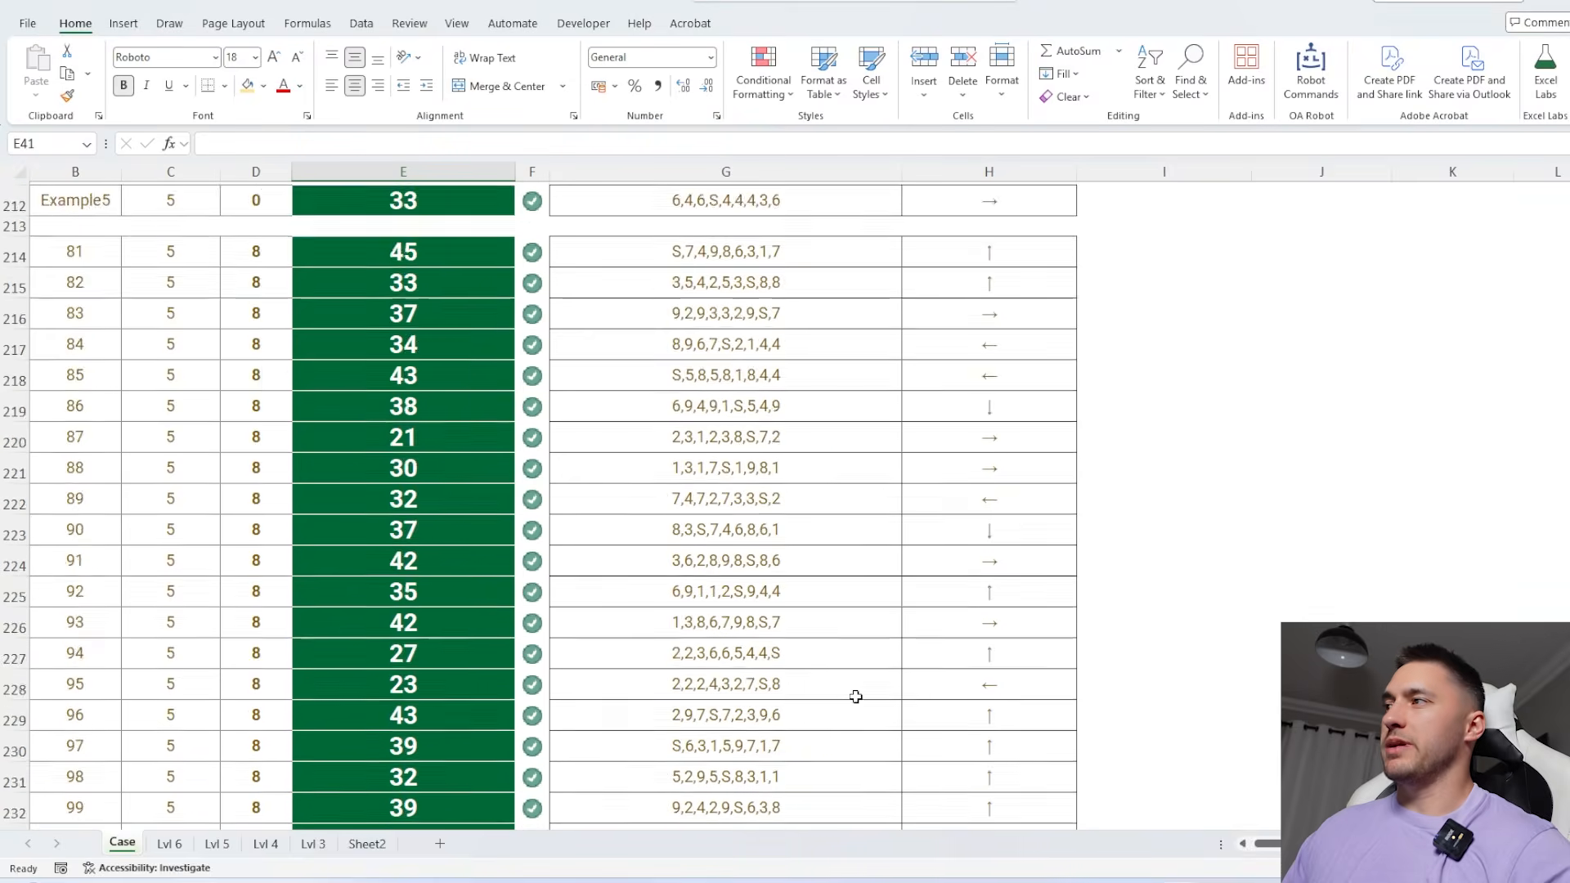
pyautogui.scroll(-13, 855, 696)
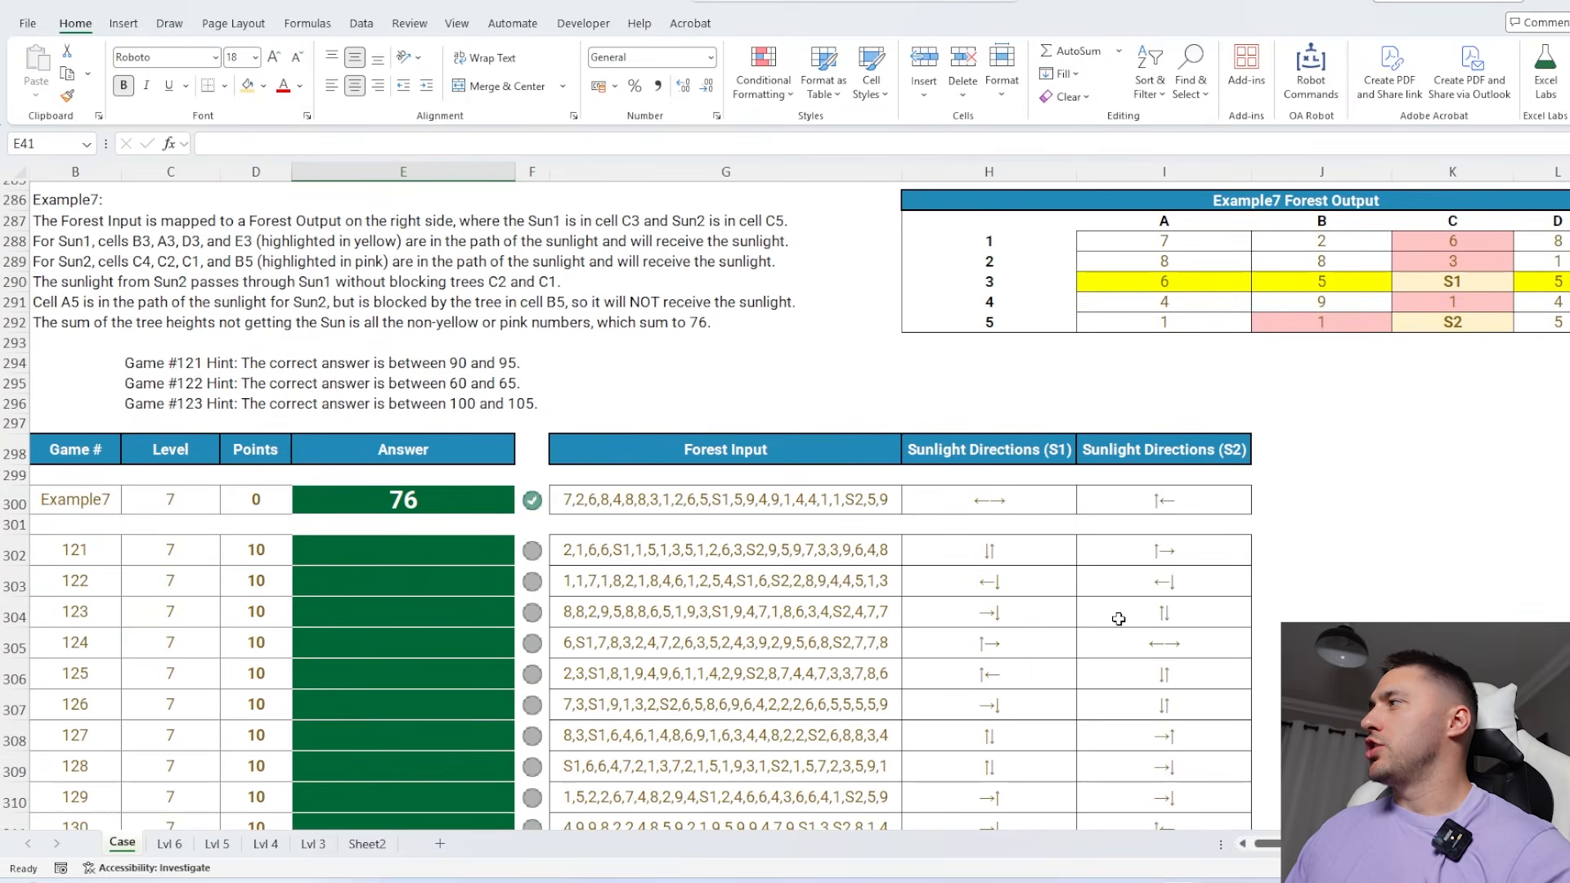
pyautogui.hscroll(3, 1072, 630)
pyautogui.click(1173, 452)
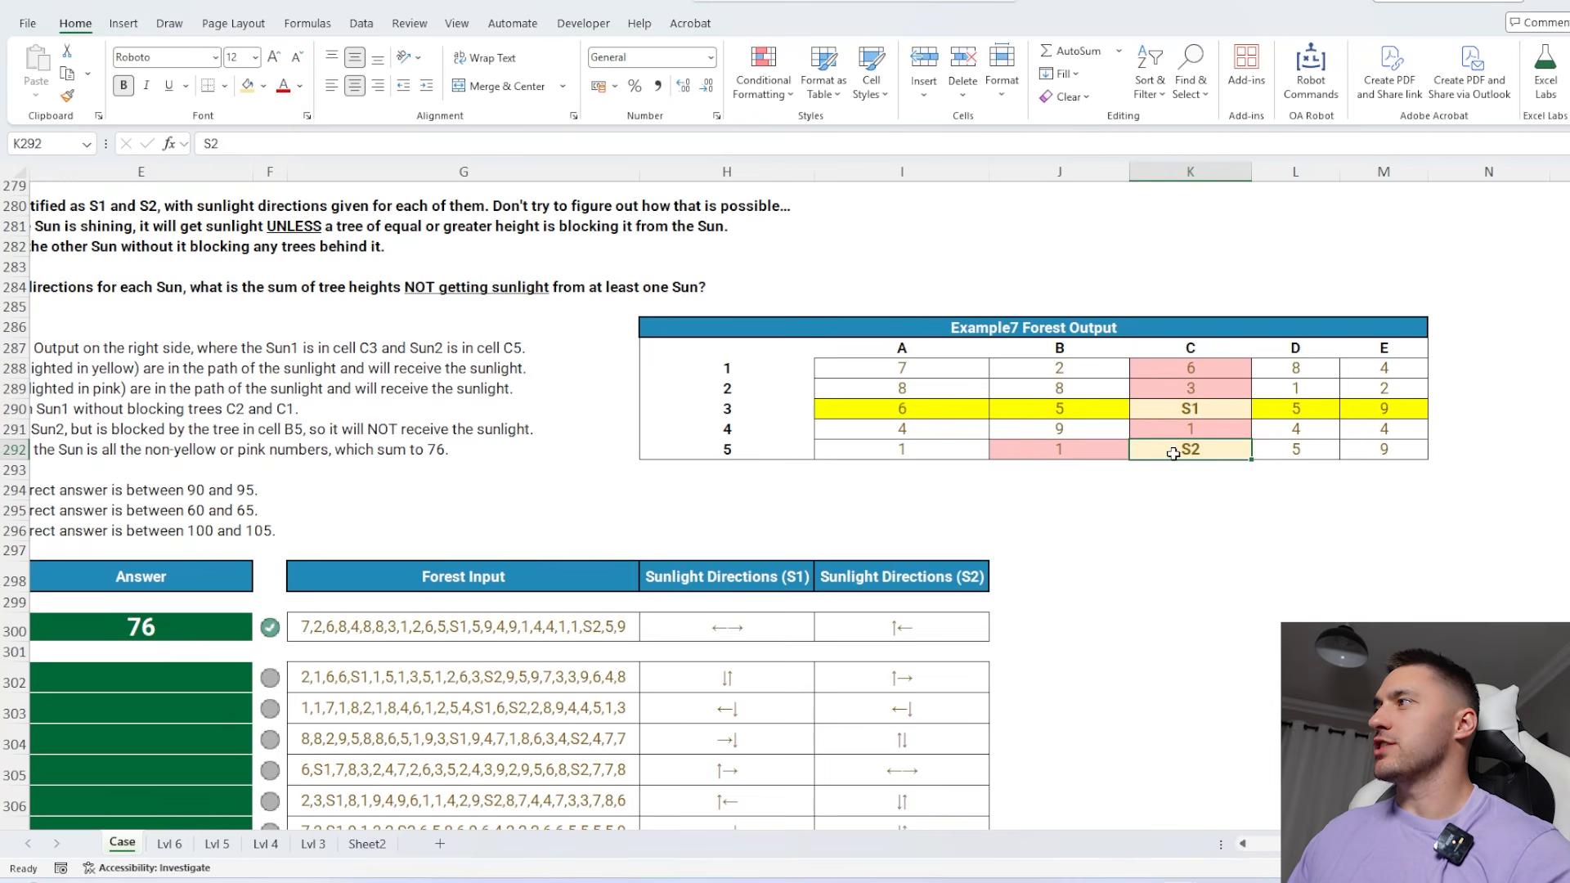
pyautogui.hscroll(-4, 1195, 590)
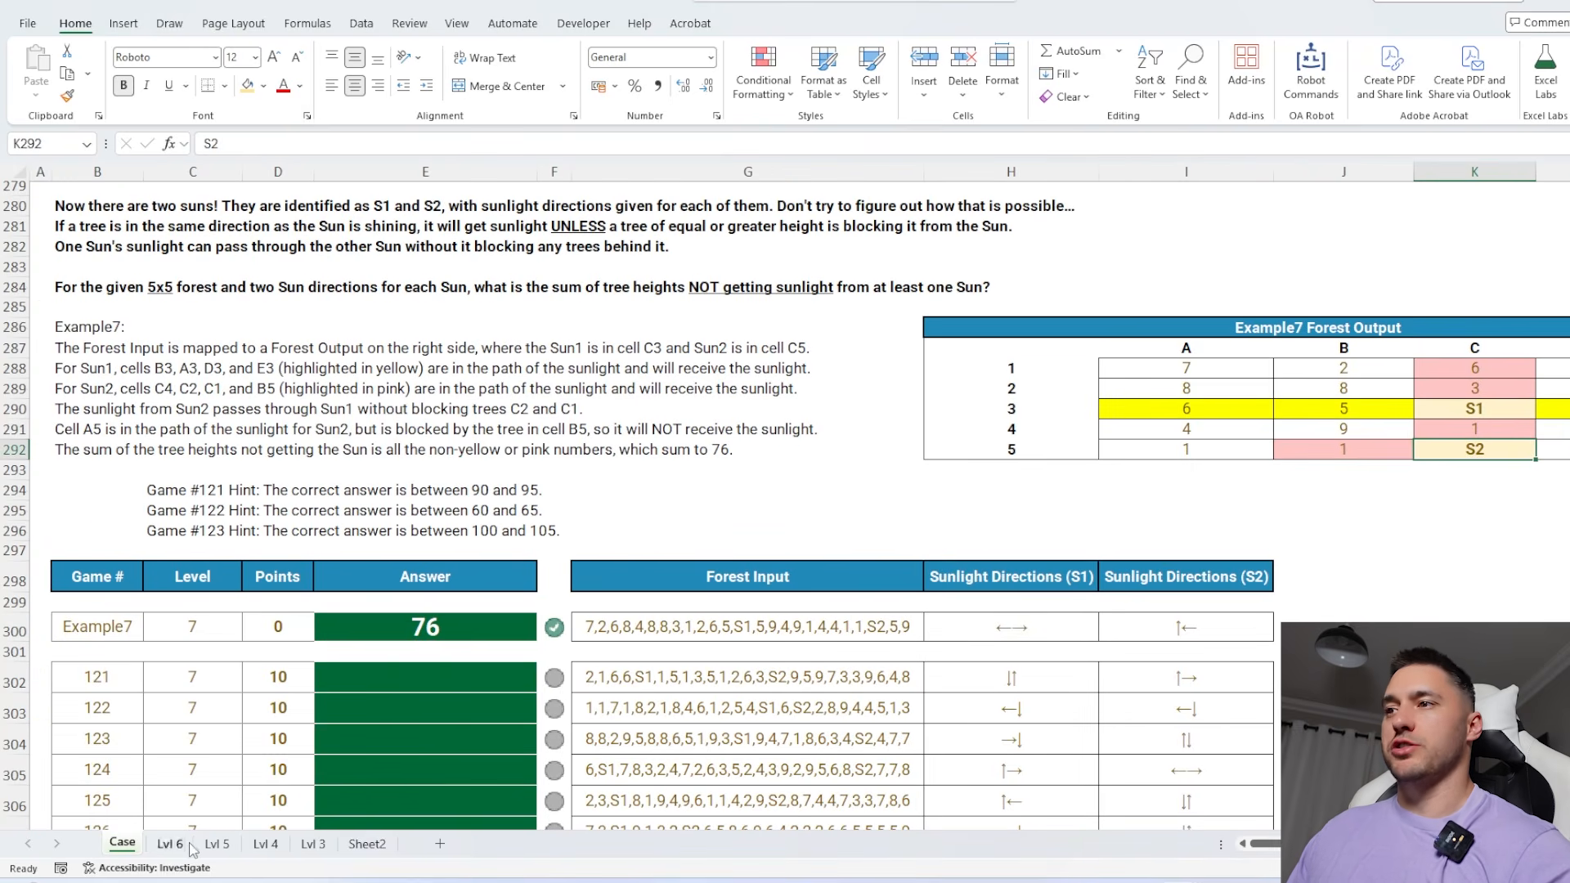
pyautogui.click(169, 843)
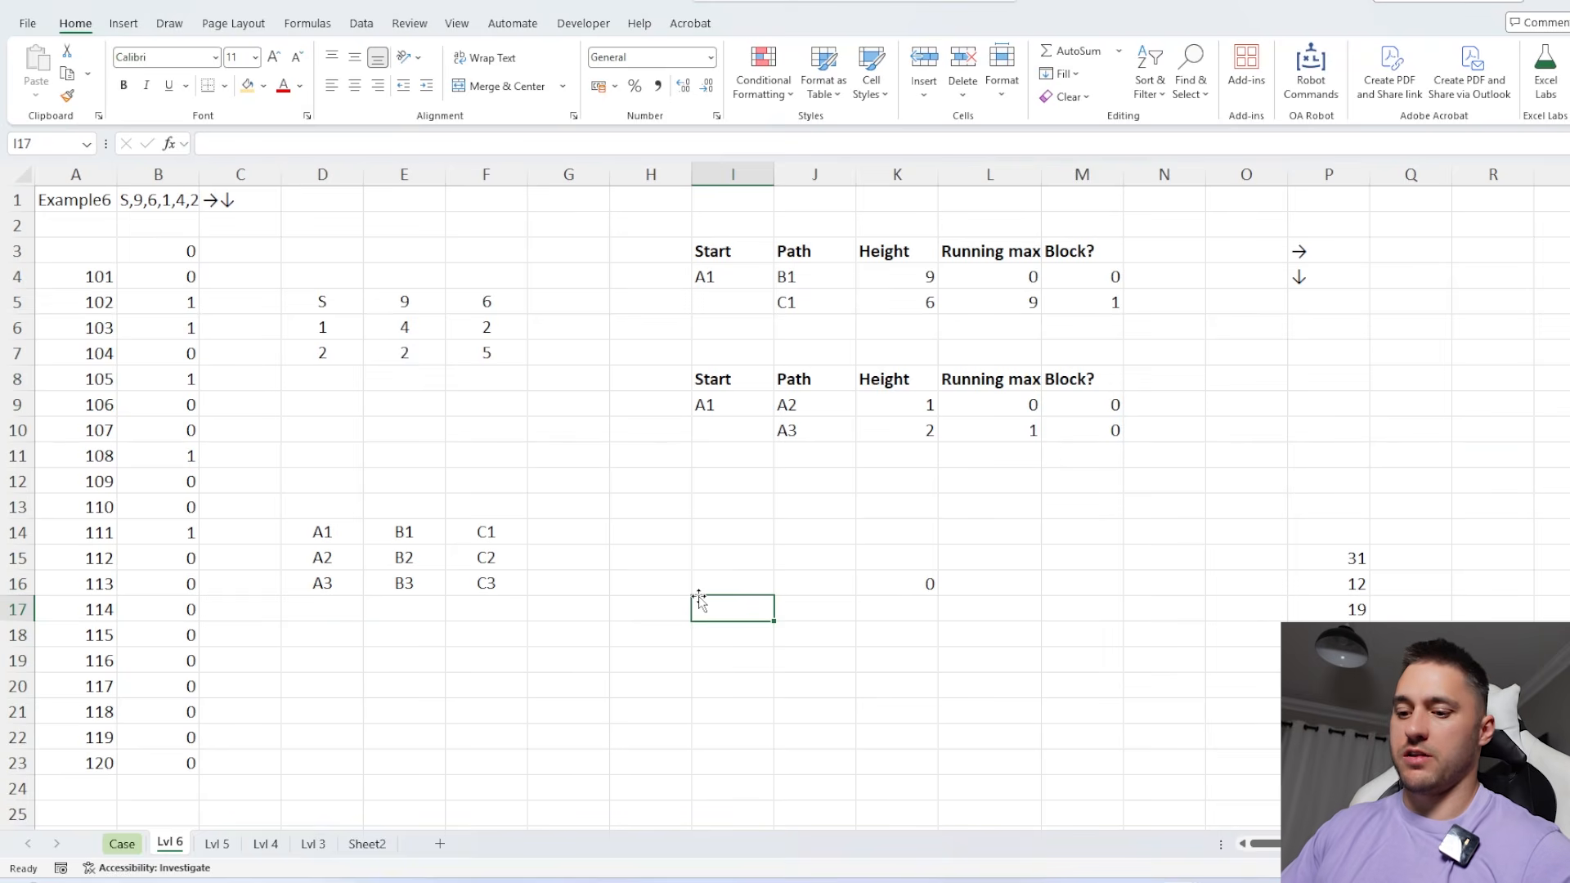
pyautogui.hotkey('ctrl', 'shift', 'd')
pyautogui.press('Escape')
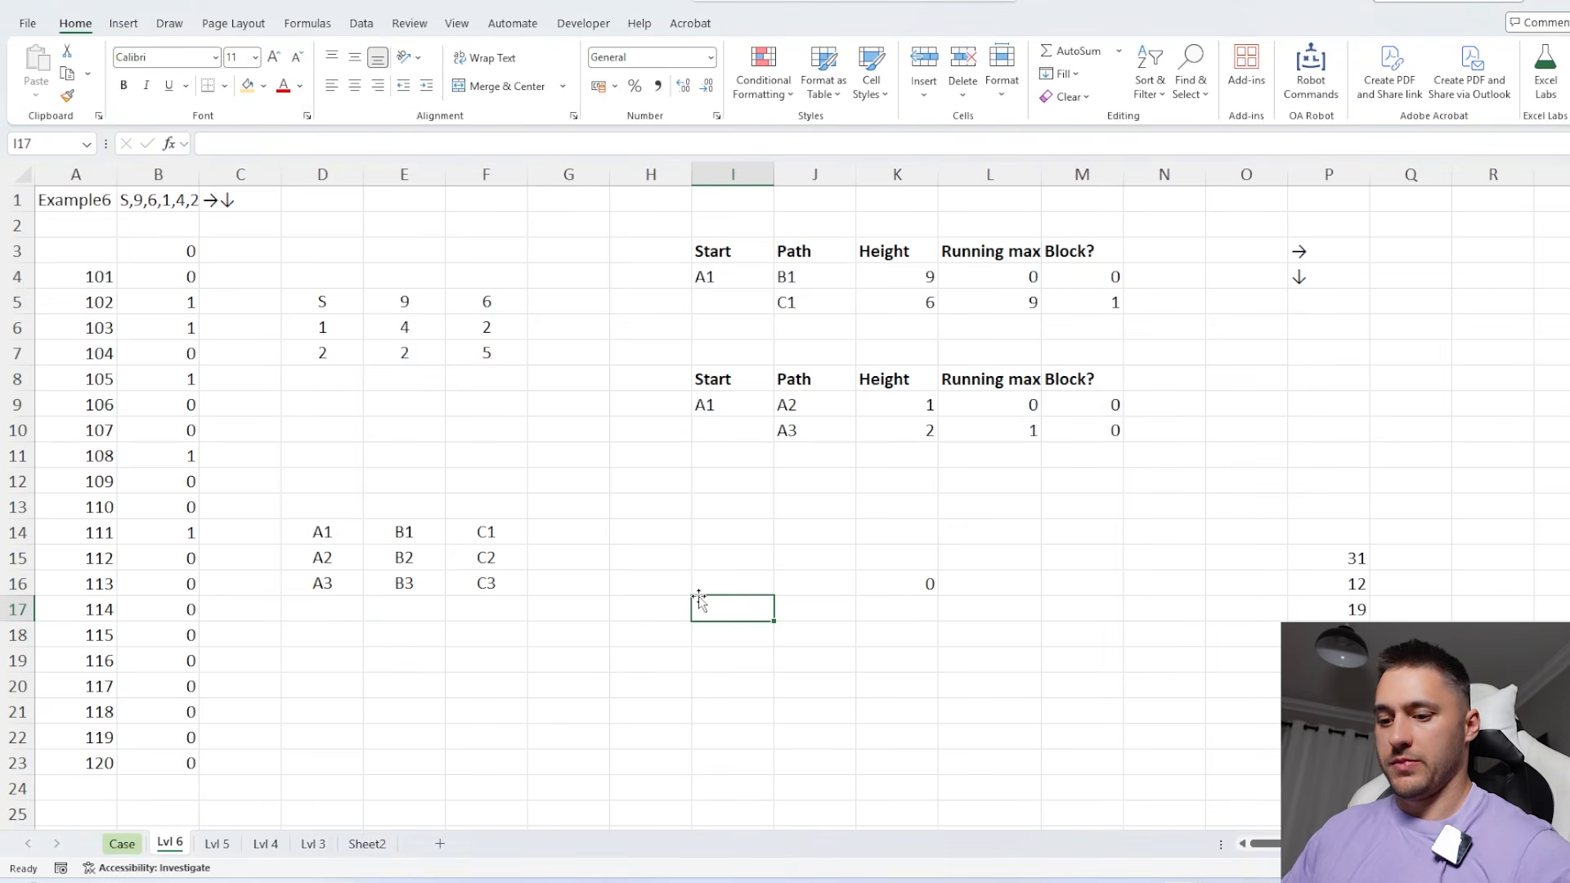
pyautogui.hotkey('ctrl', 'shift', 'd')
pyautogui.write('7')
pyautogui.press('Return')
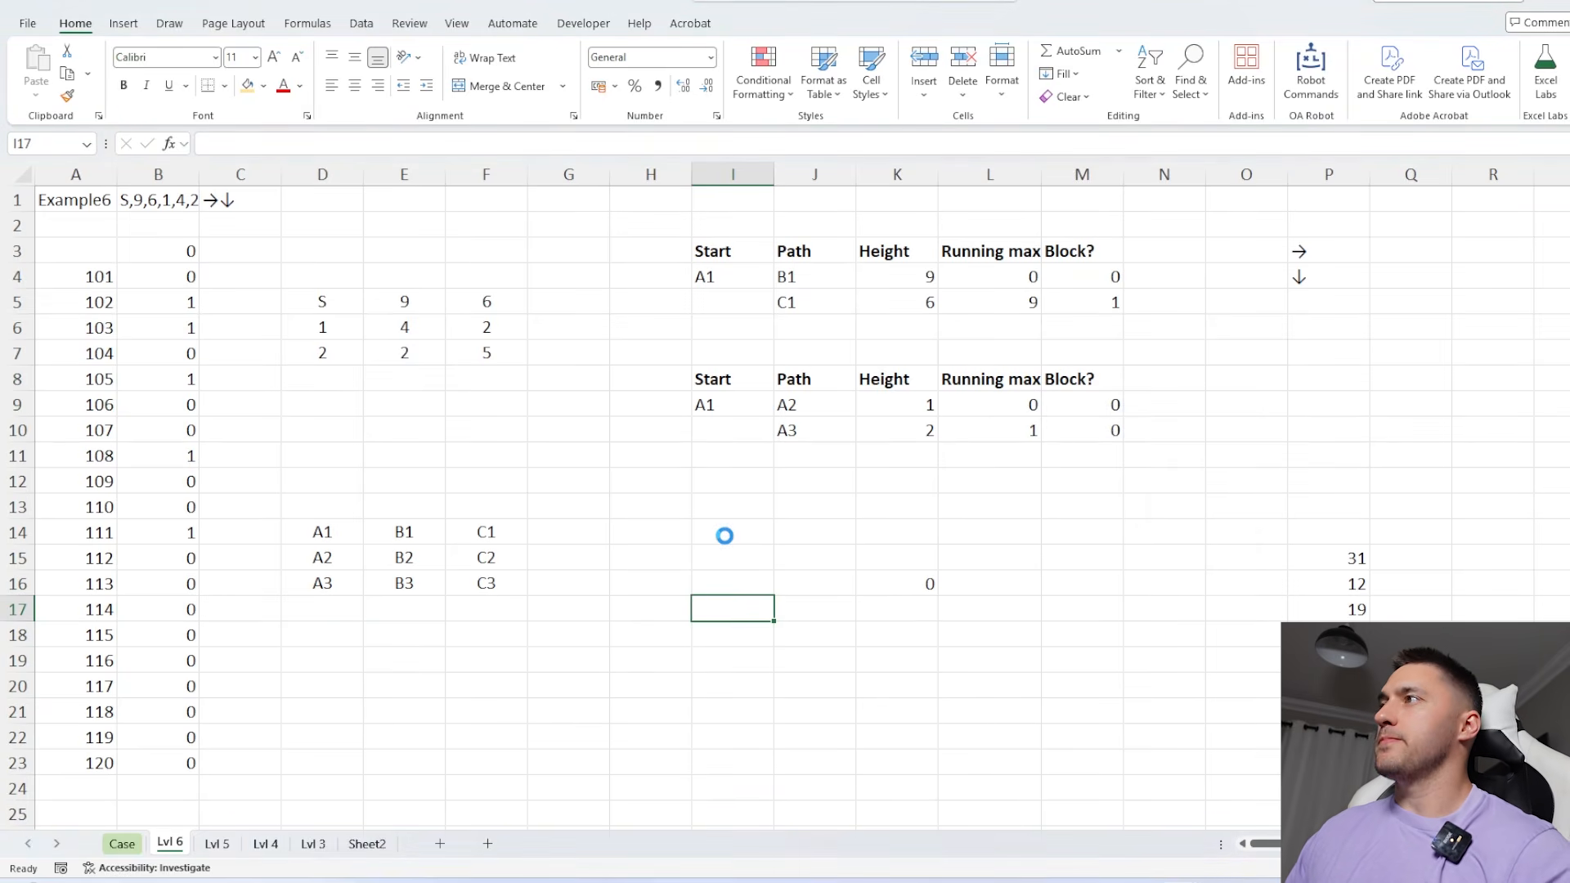
# Change the WRAPROWS column count in the D5 forest formula to 5
pyautogui.moveTo(308, 297); pyautogui.dragTo(469, 459)
pyautogui.click(340, 305)
pyautogui.click(442, 142)
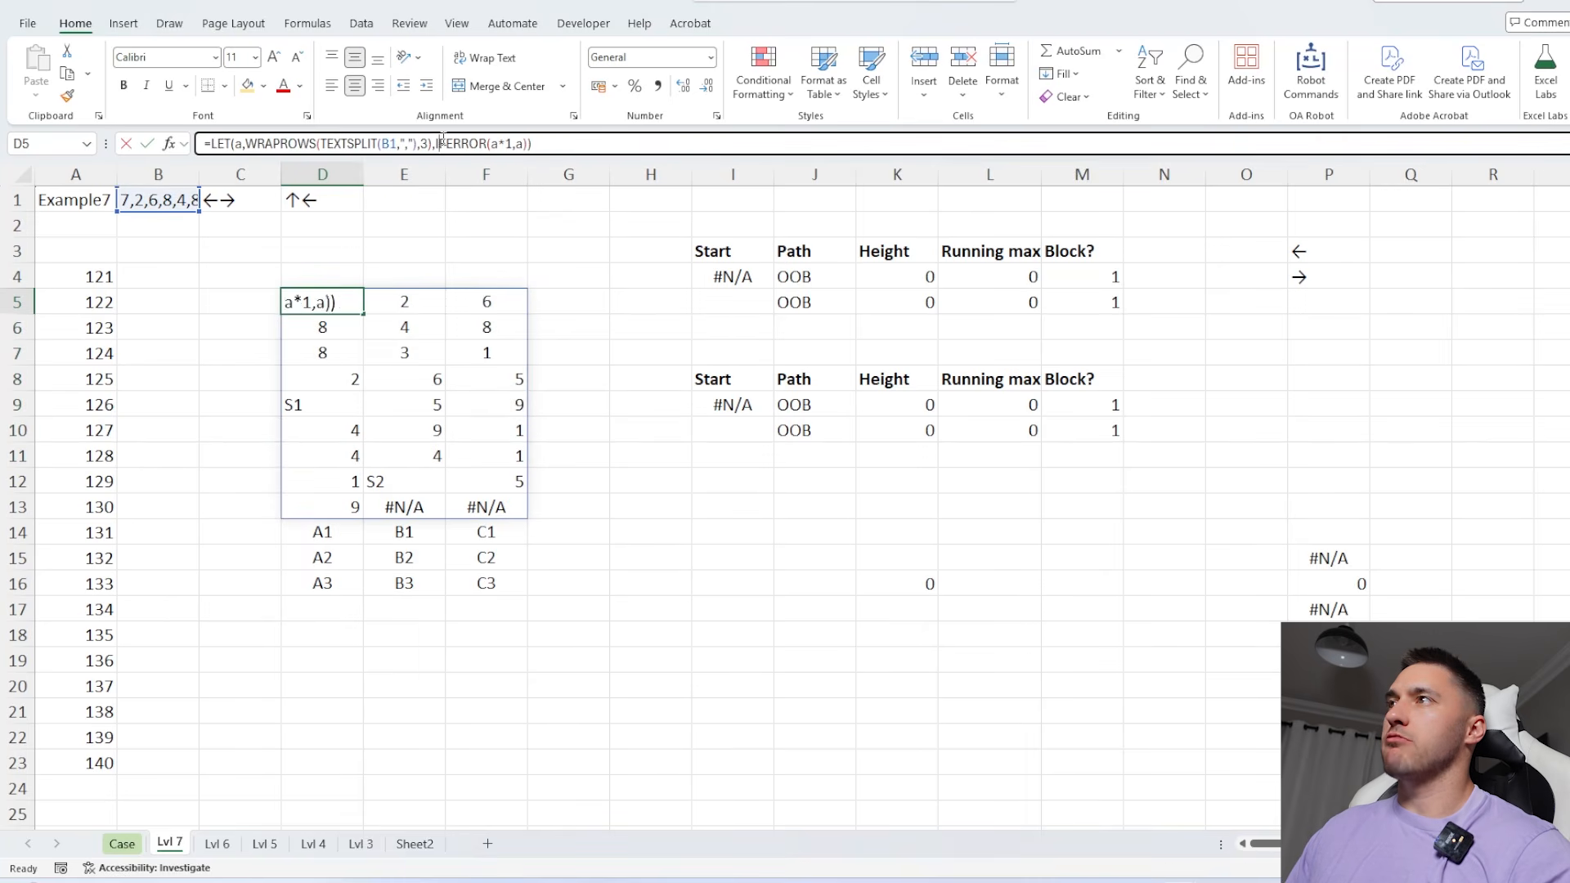
pyautogui.click(426, 143)
pyautogui.press('BackSpace')
pyautogui.write('5')
pyautogui.press('Return')
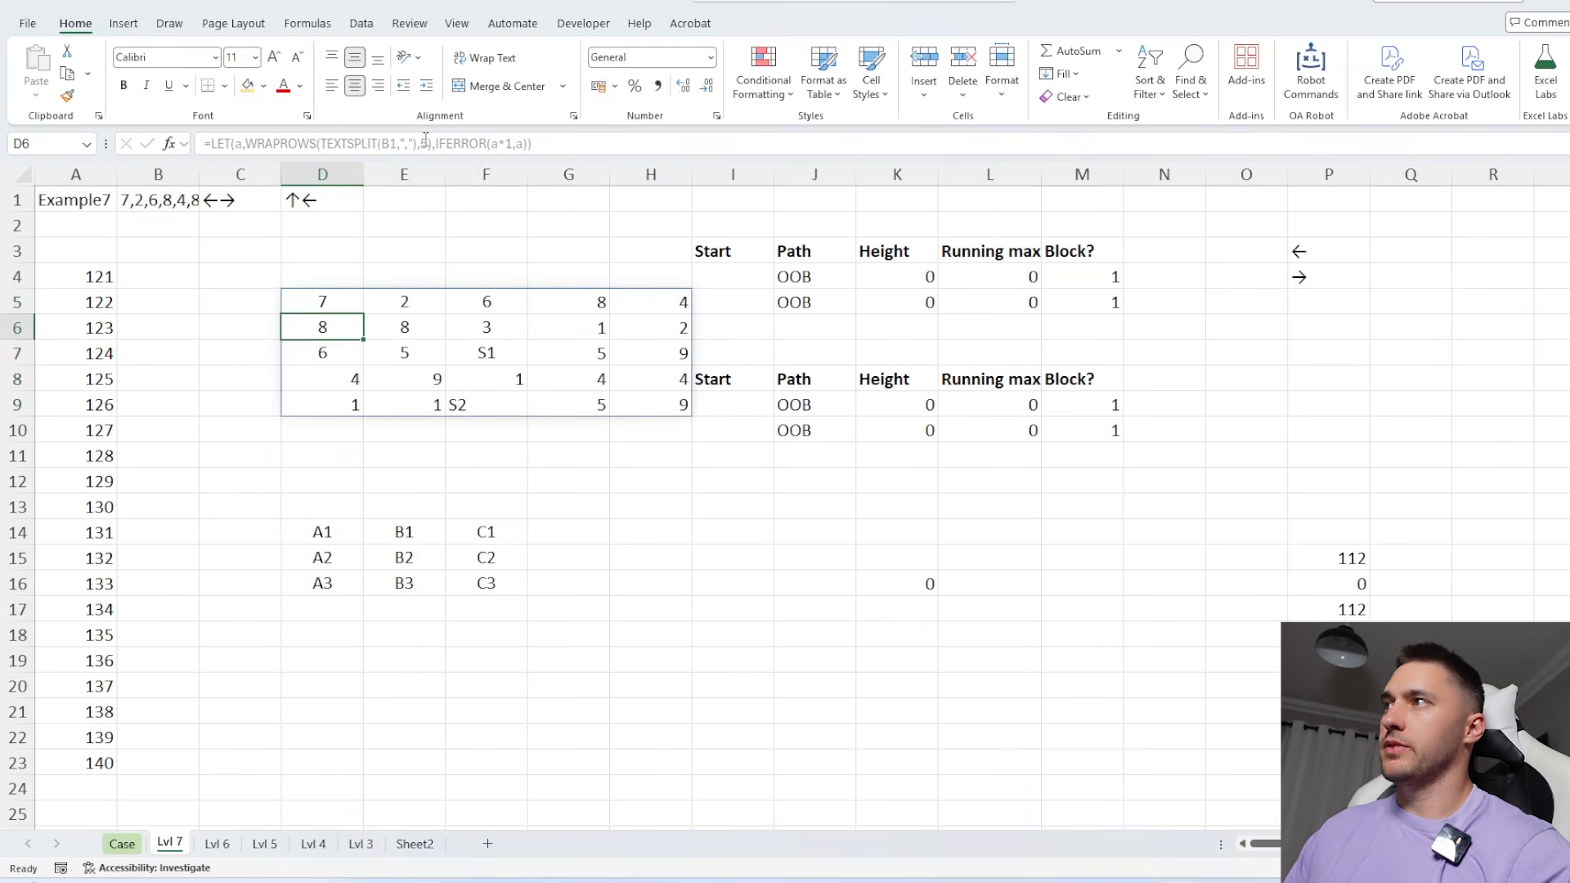
# Extend the cell-address grid starting in D14 to 5 by 5, covering A1 to E5
pyautogui.doubleClick(322, 533)
pyautogui.moveTo(289, 277); pyautogui.dragTo(646, 634)
pyautogui.press('Return')
pyautogui.press('Up')
pyautogui.press('F2')
pyautogui.press('Return')
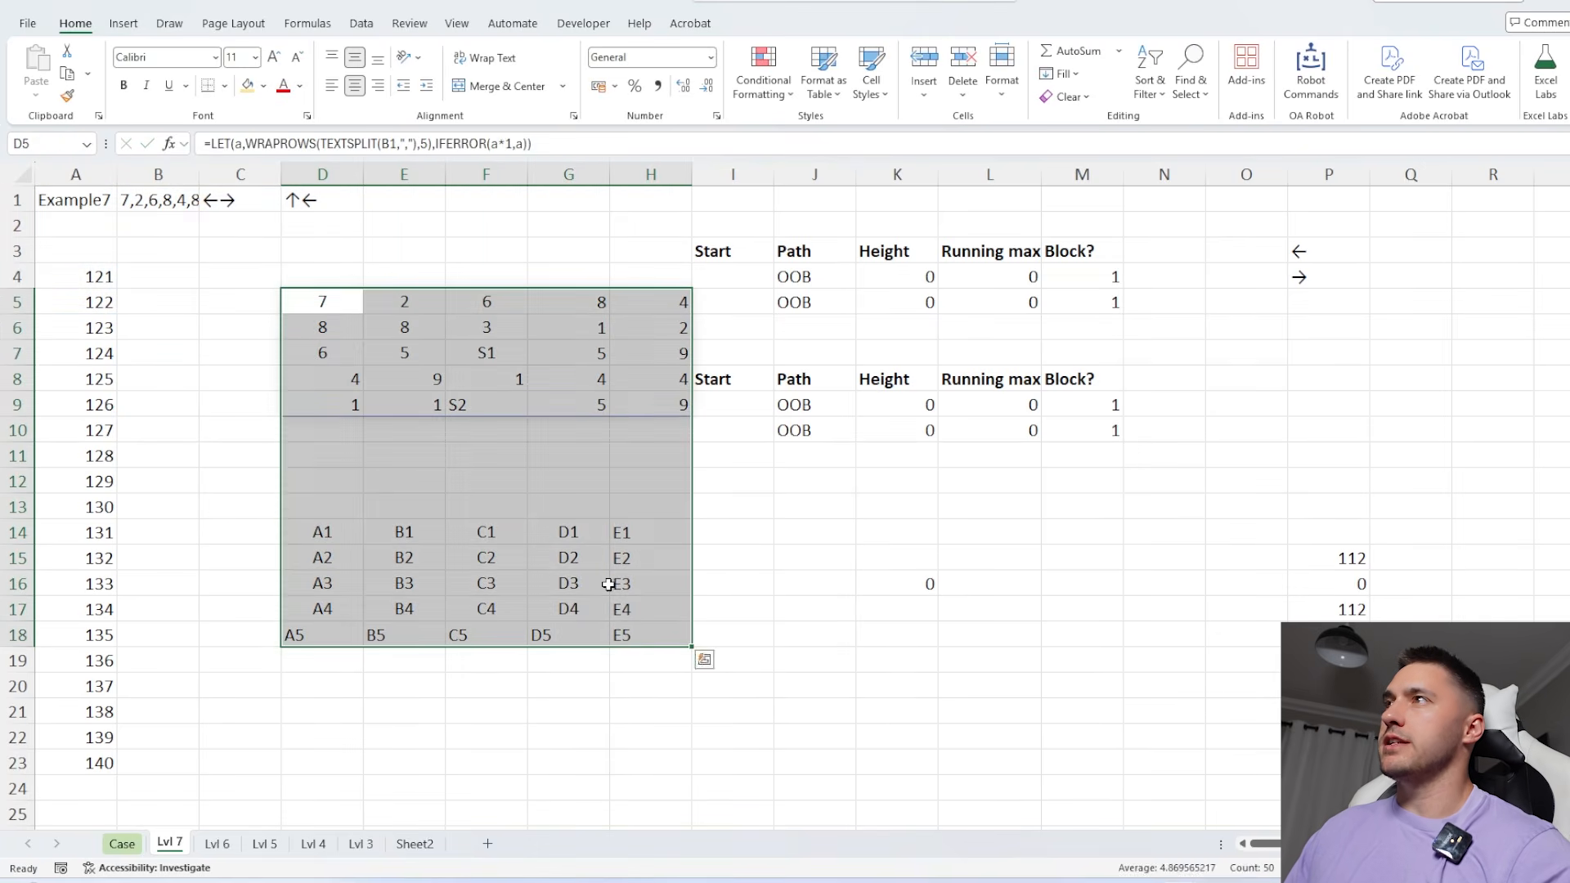
# Centre the contents of both 5x5 grids and narrow columns D to H equally
pyautogui.click(354, 86)
pyautogui.moveTo(651, 174); pyautogui.dragTo(322, 174)
pyautogui.moveTo(363, 175); pyautogui.dragTo(324, 175)
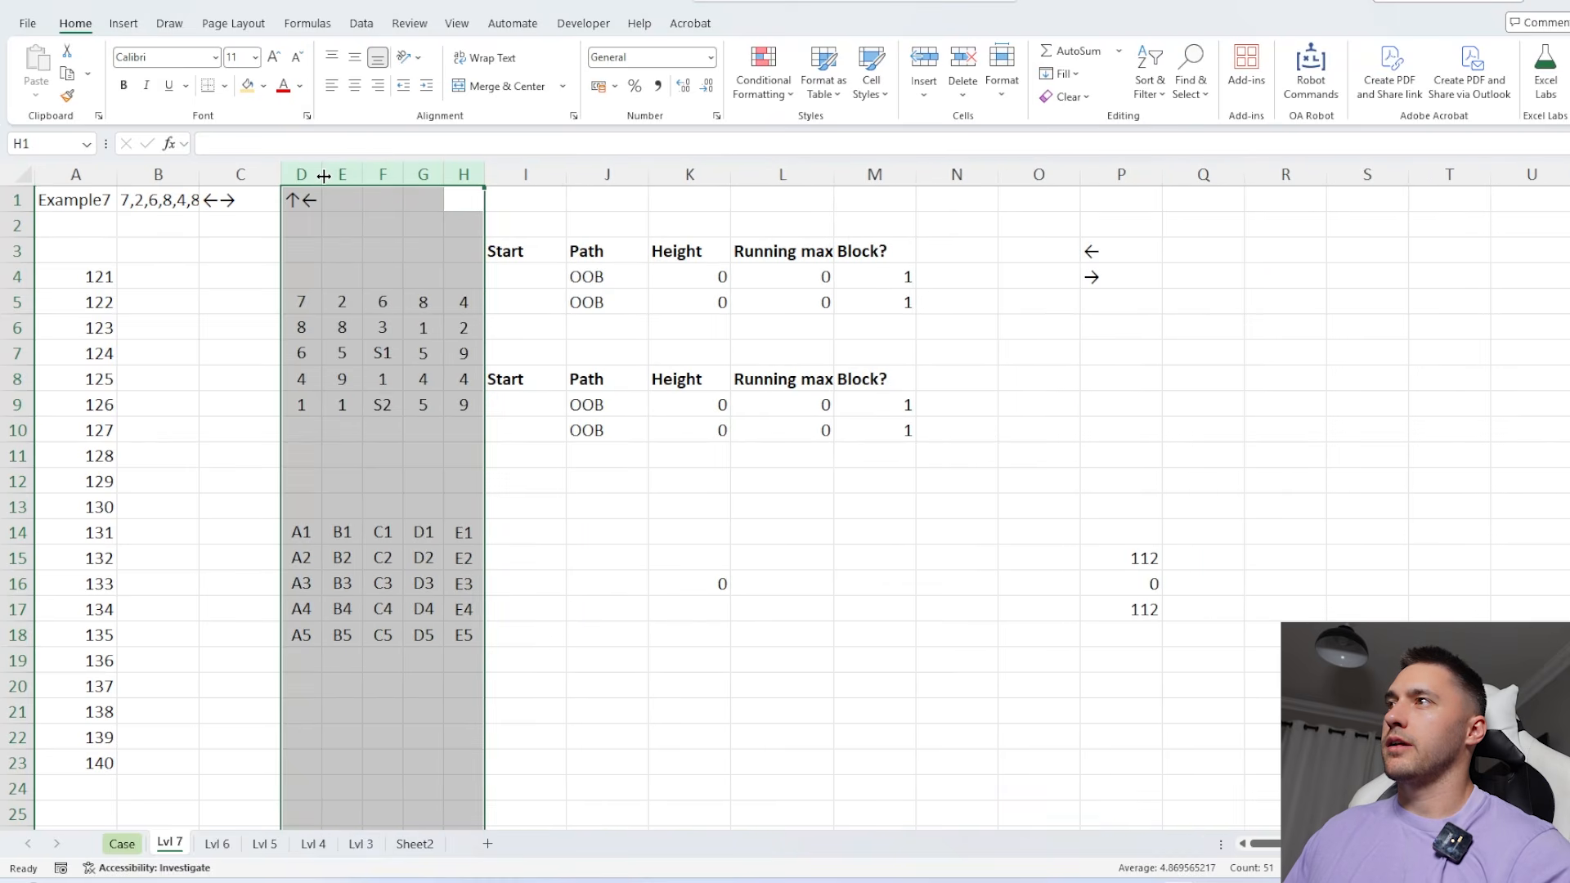
# Insert a spacer column before the path tables and split the second sun's directions in Q7 with =SplitText(D1)
pyautogui.press('F2')
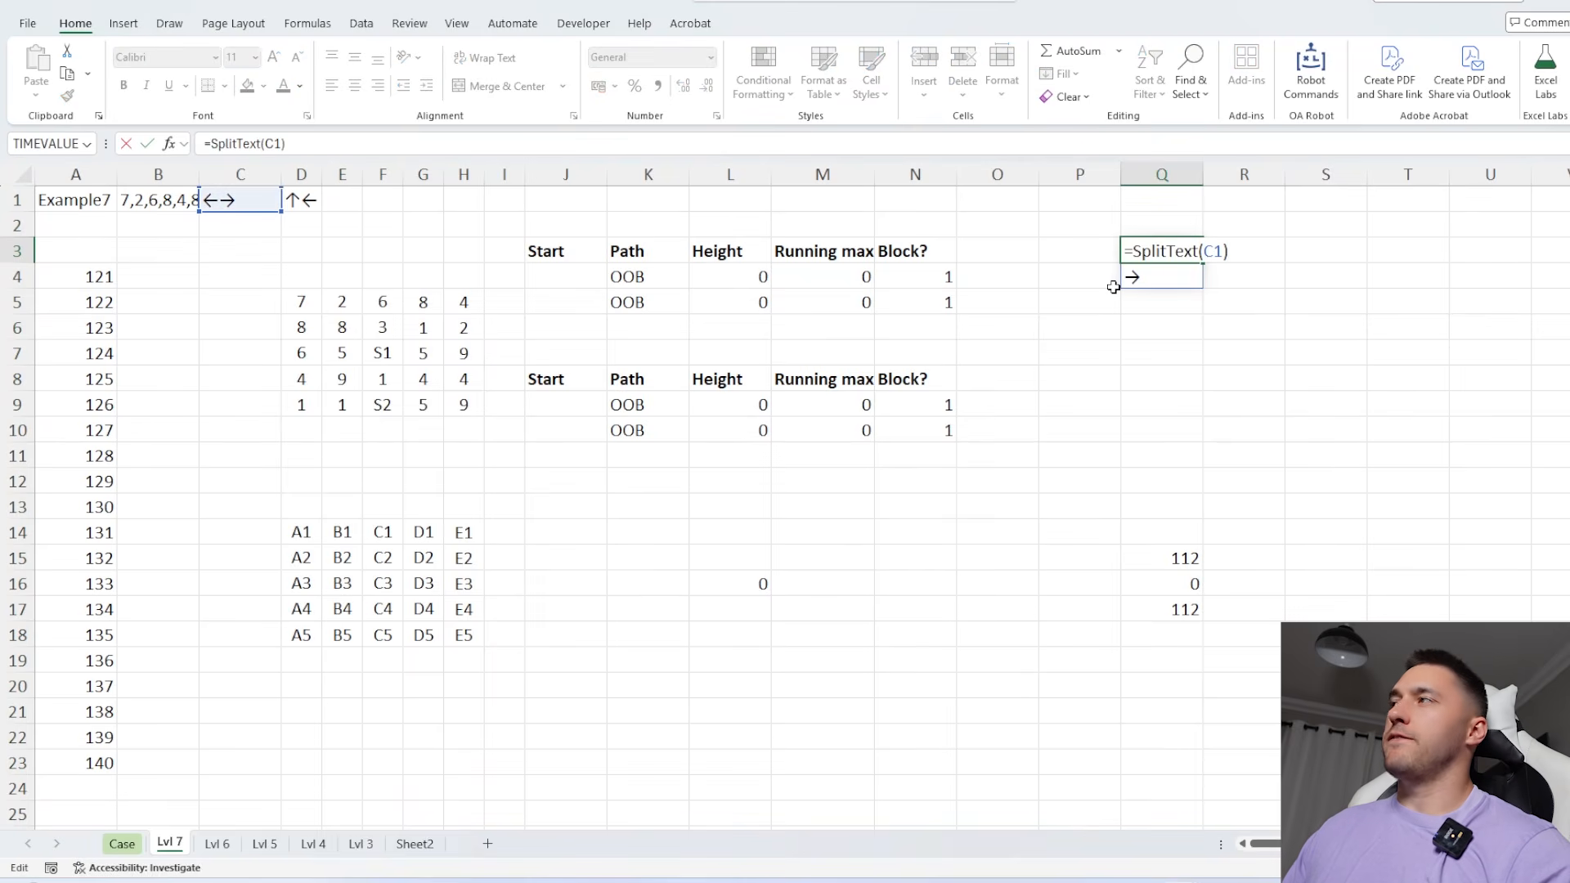
pyautogui.press('Escape')
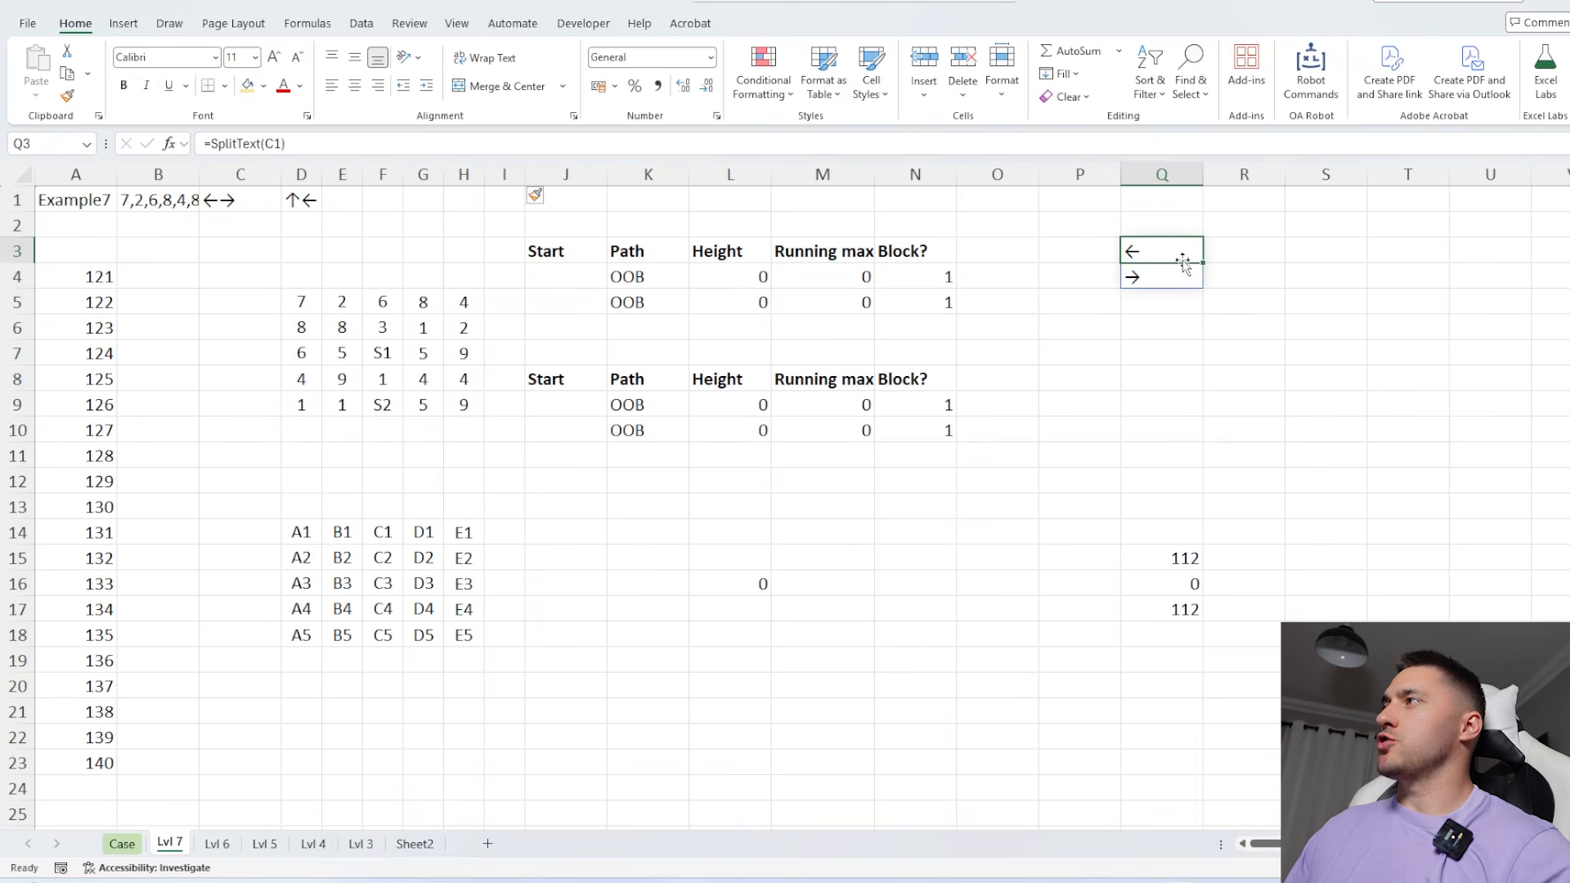
pyautogui.moveTo(1203, 262); pyautogui.dragTo(1185, 362)
pyautogui.click(1267, 252)
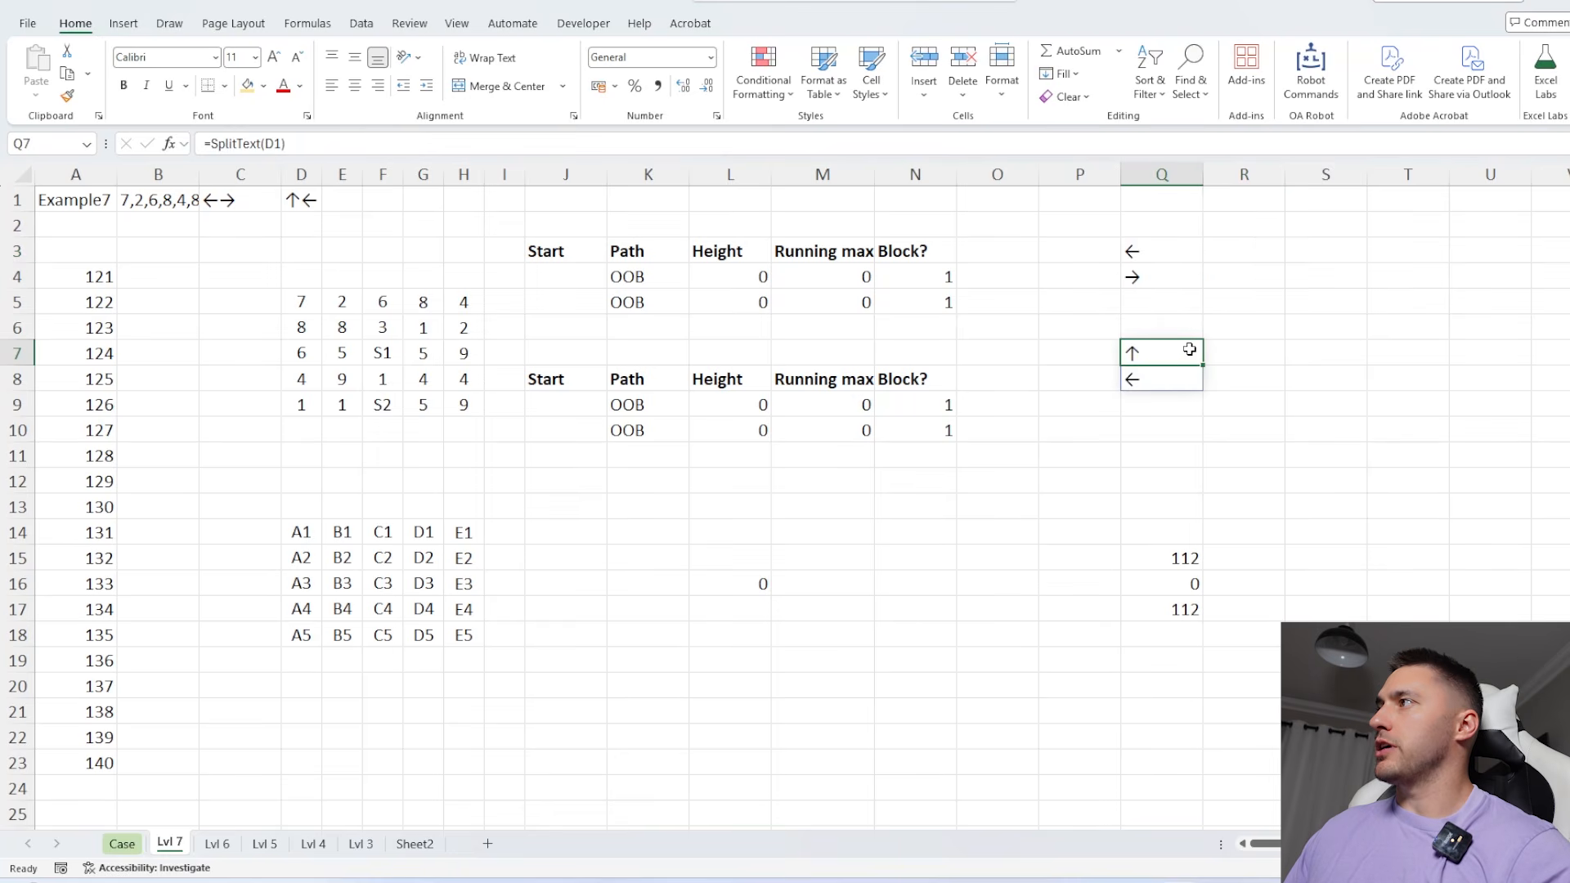
# Set the number of moves in the MoveOnMap path formula in K4 to 3
pyautogui.click(647, 277)
pyautogui.click(376, 147)
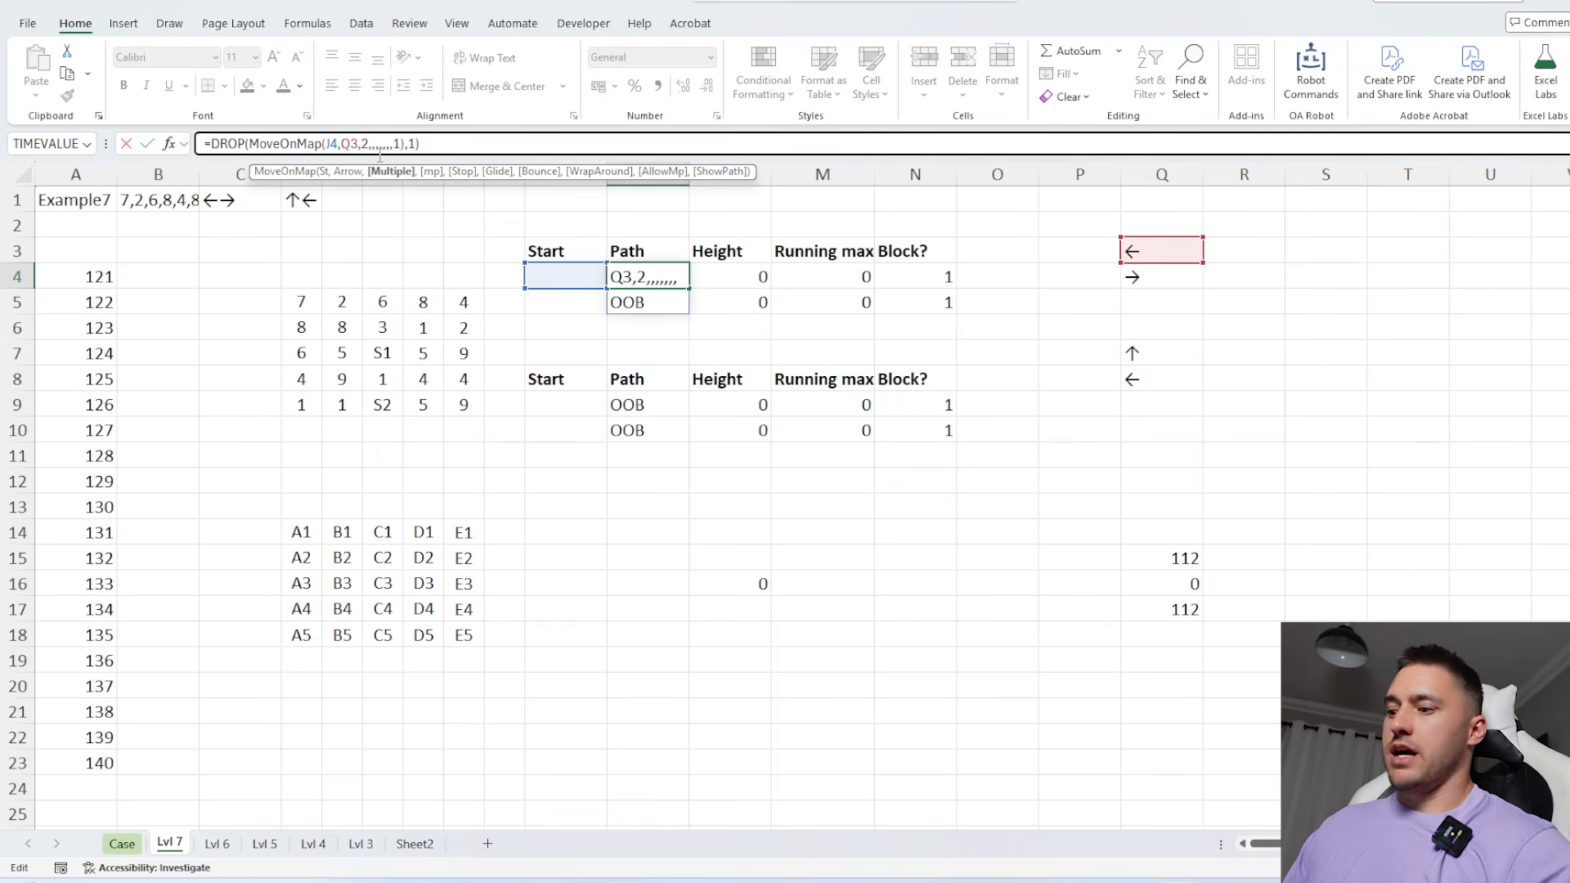
pyautogui.press('BackSpace')
pyautogui.write('3')
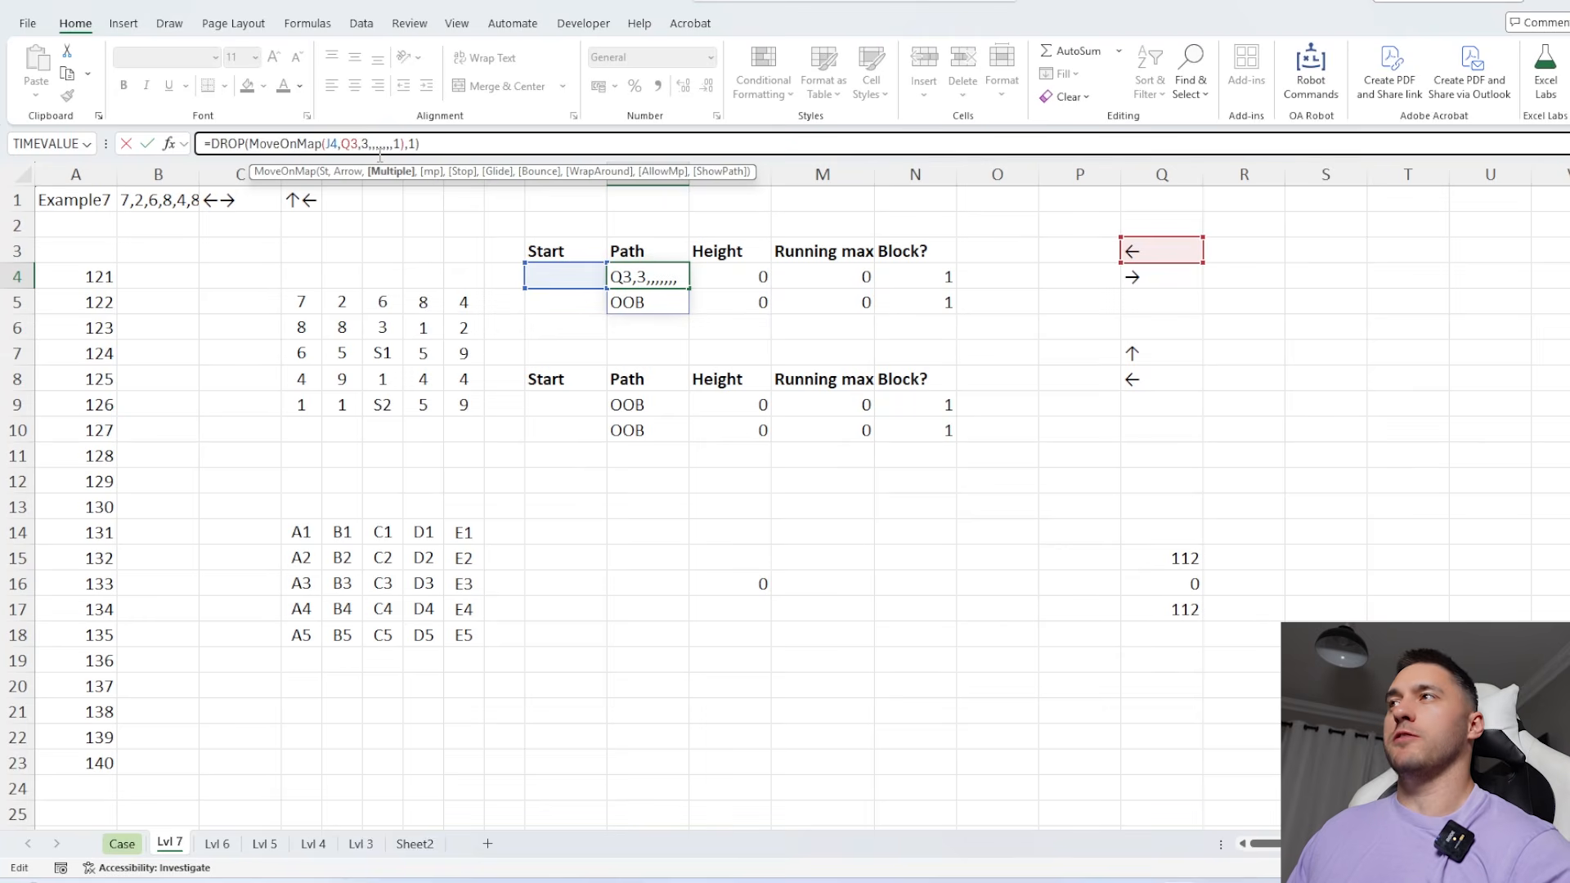
pyautogui.press('Return')
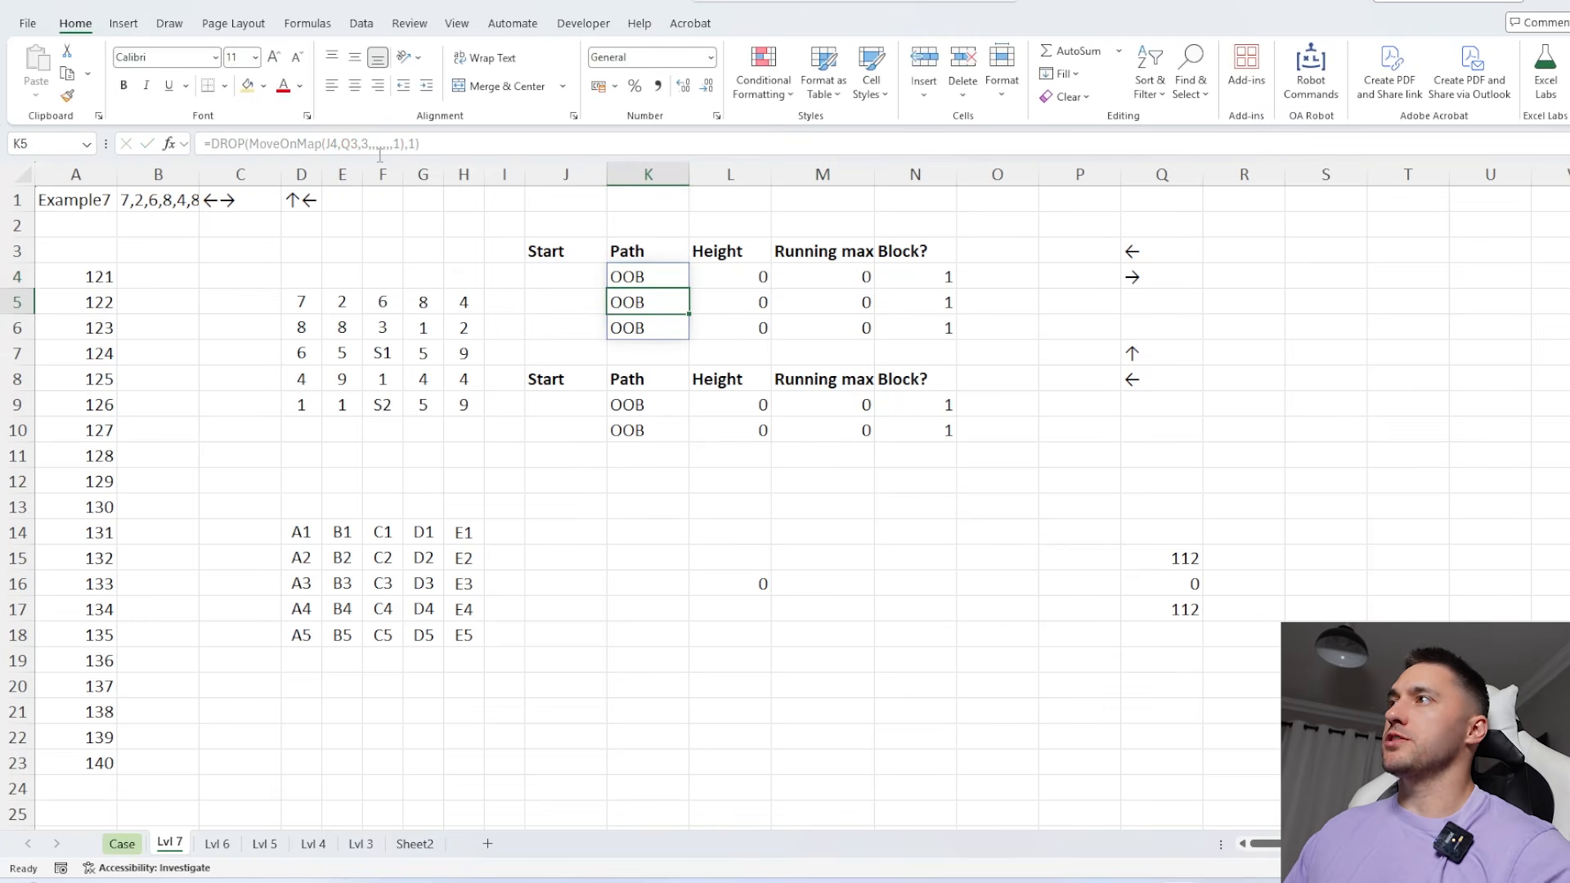
# Change the start formula in J4 to look for "S1" and check the linked start in J9
pyautogui.click(559, 274)
pyautogui.click(360, 147)
pyautogui.click(323, 143)
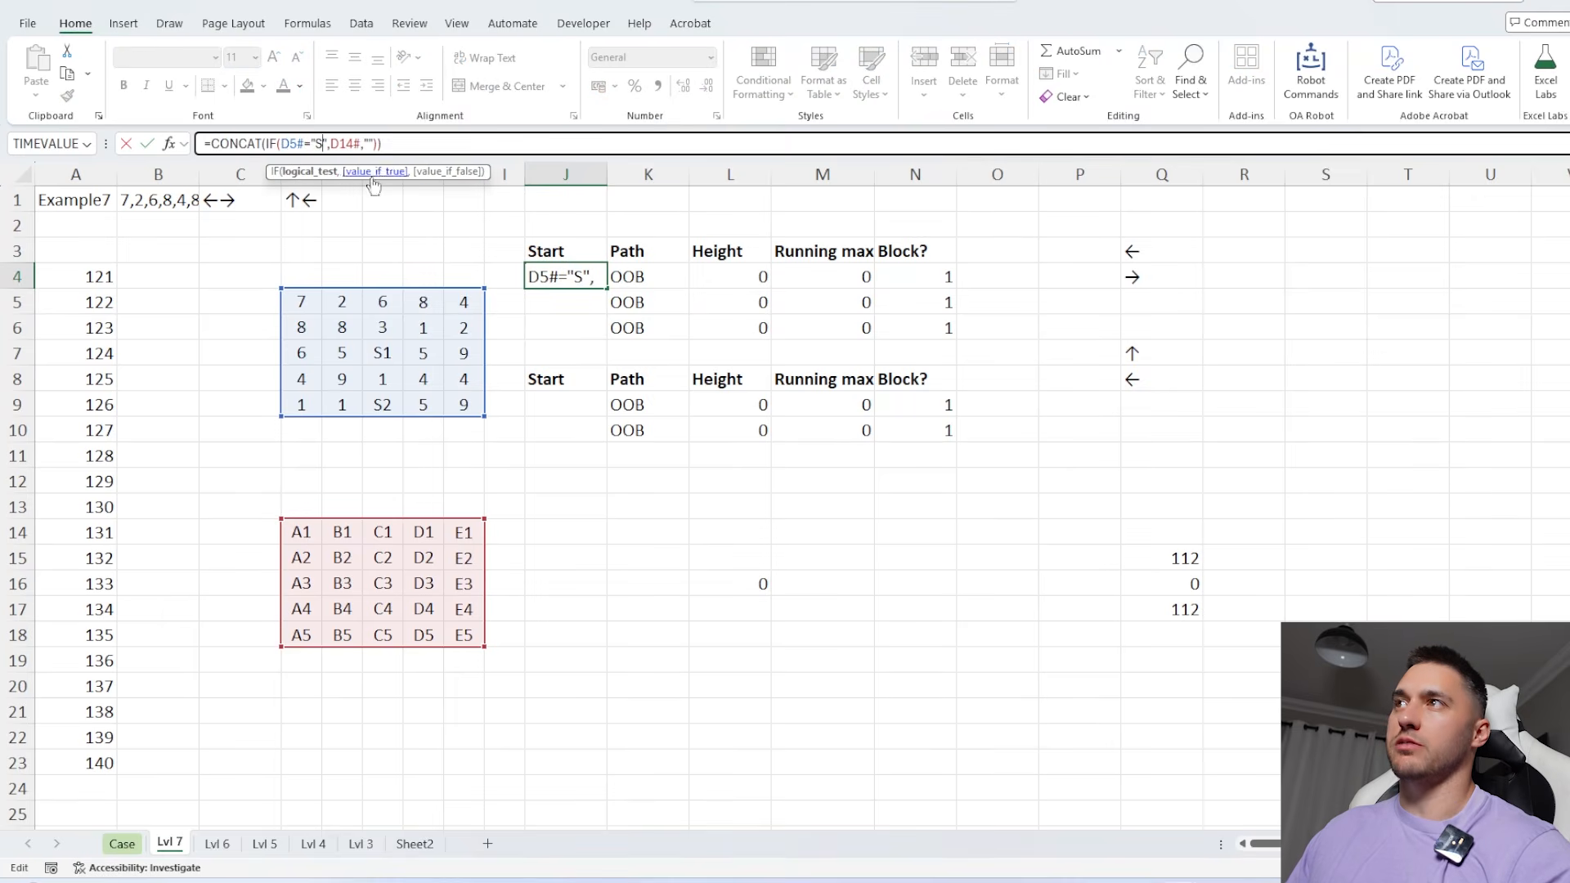
pyautogui.write('1')
pyautogui.press('Return')
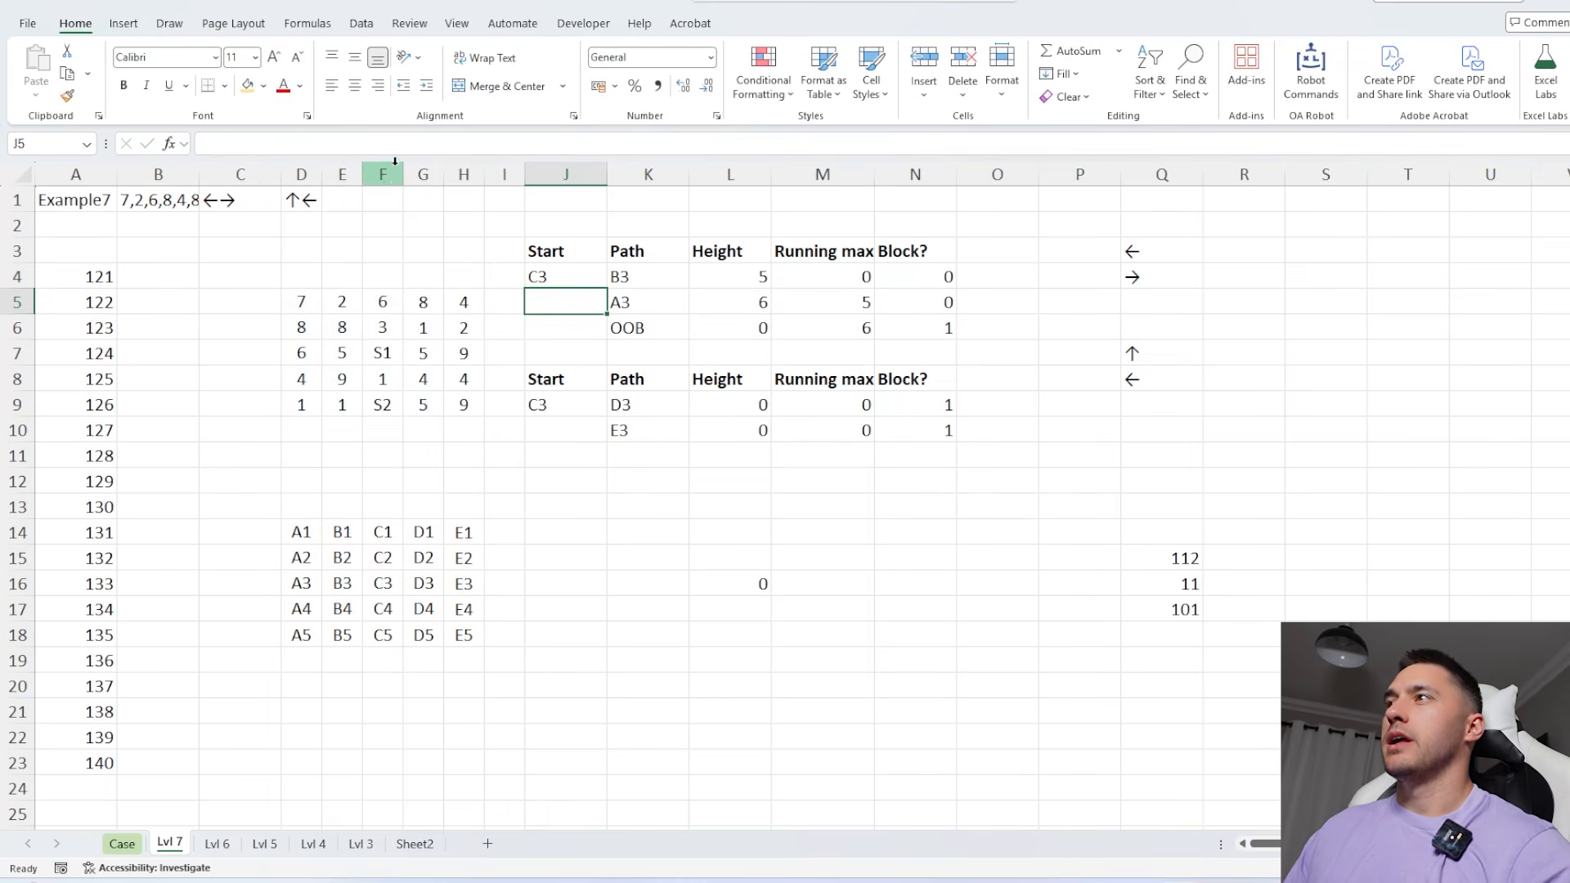
pyautogui.click(573, 405)
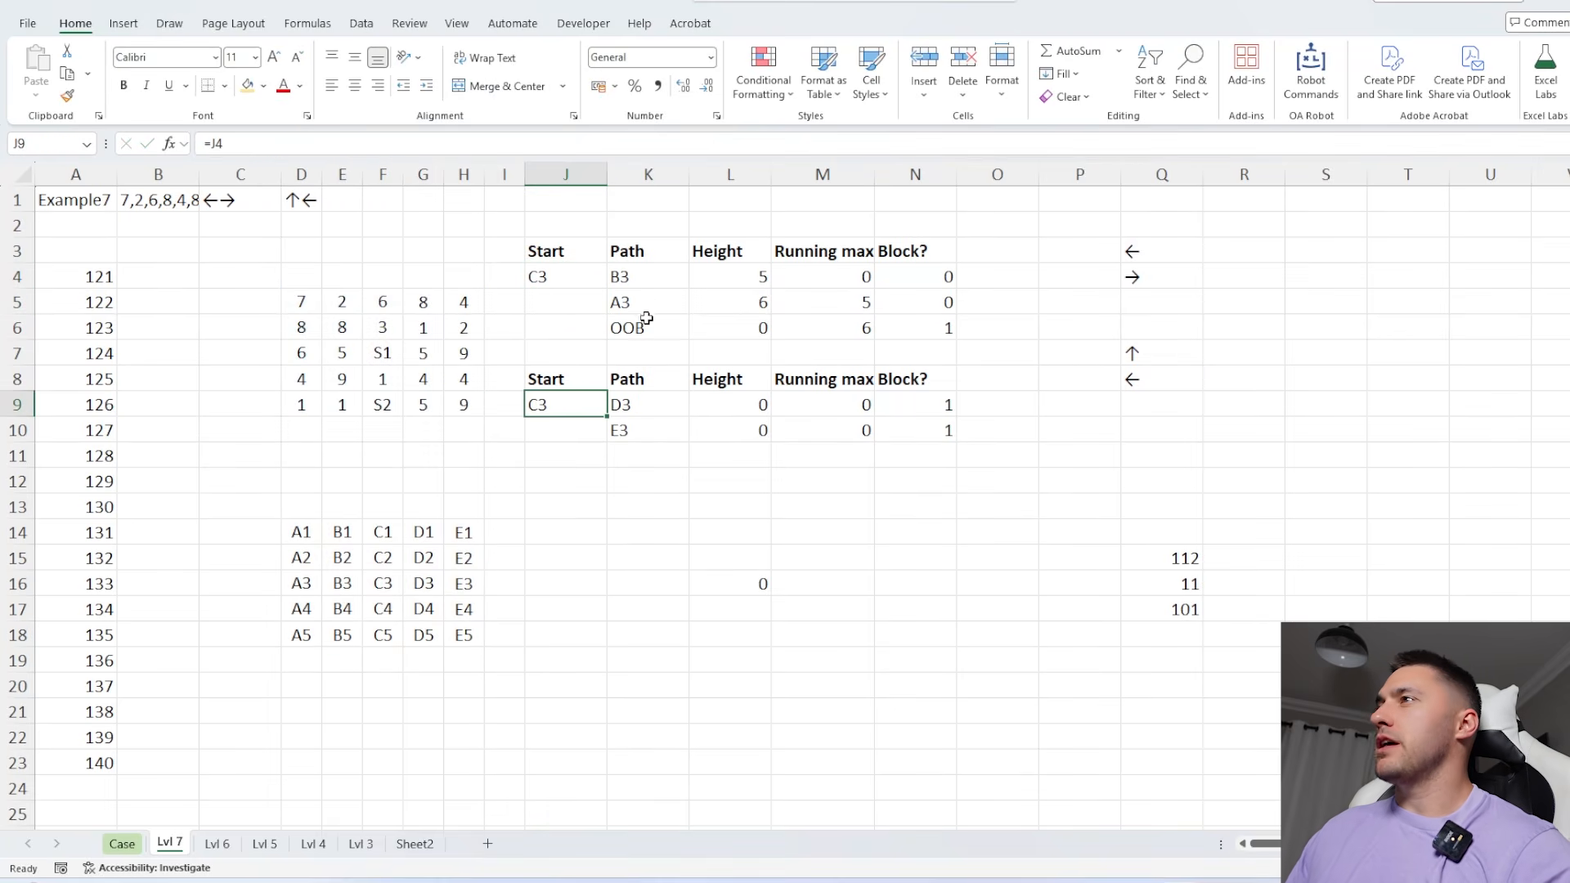
# Set the number of moves in the first path's MoveOnMap formula in K4 to 4
pyautogui.click(643, 276)
pyautogui.click(370, 146)
pyautogui.press('BackSpace')
pyautogui.write('4,Q3,4,,,,,,,1),1)')
pyautogui.press('Return')
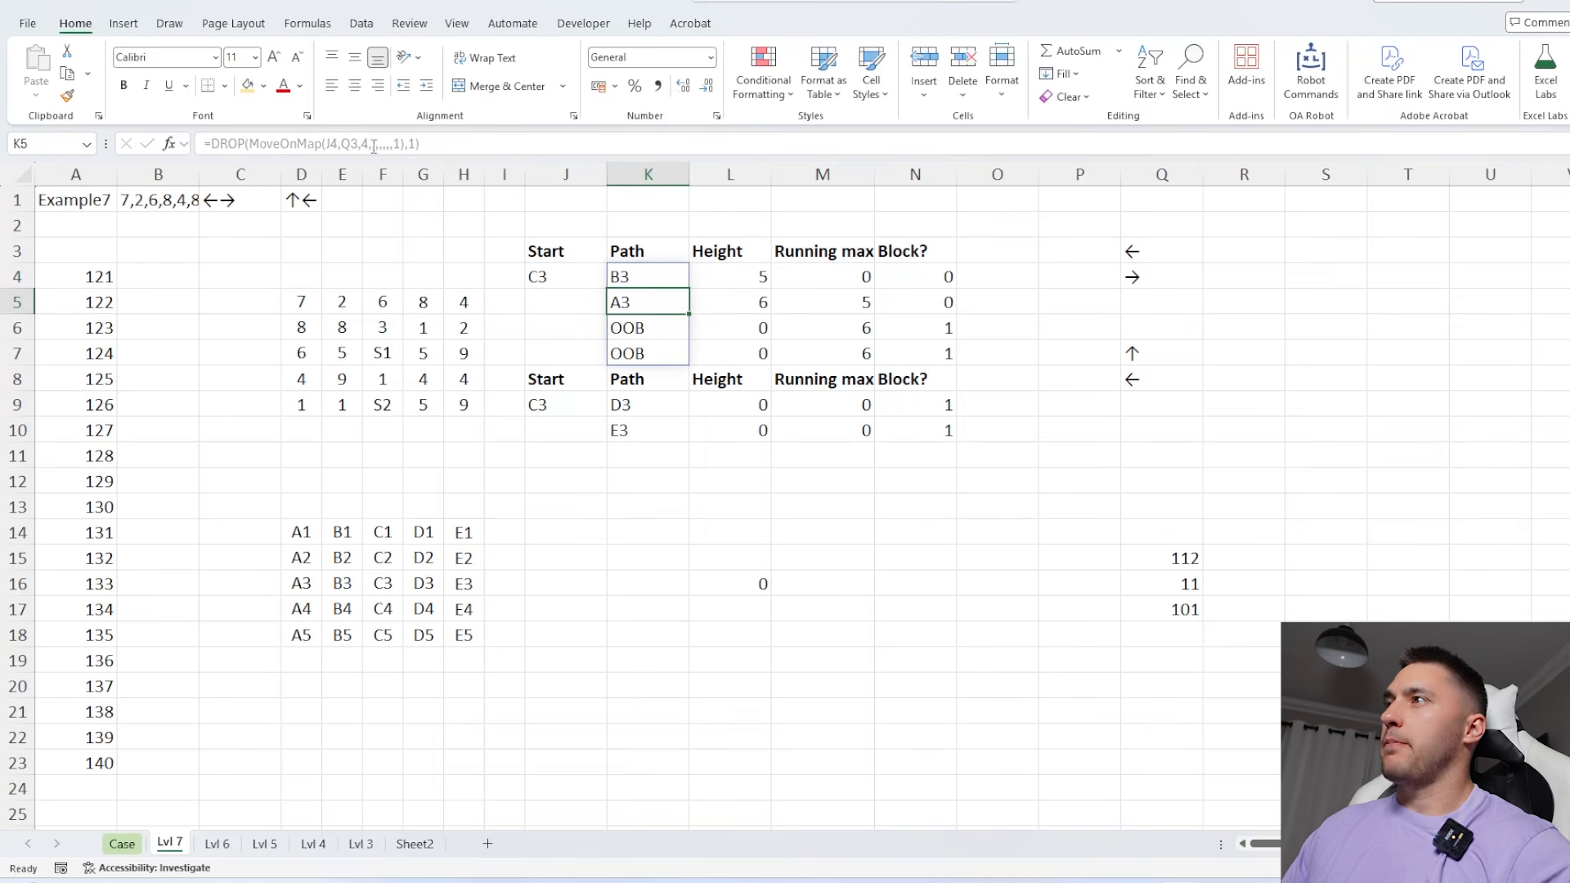
# Extend the map reference in the L4 height formula to $A$1:$E$5
pyautogui.press('Up')
pyautogui.press('Right')
pyautogui.press('F2')
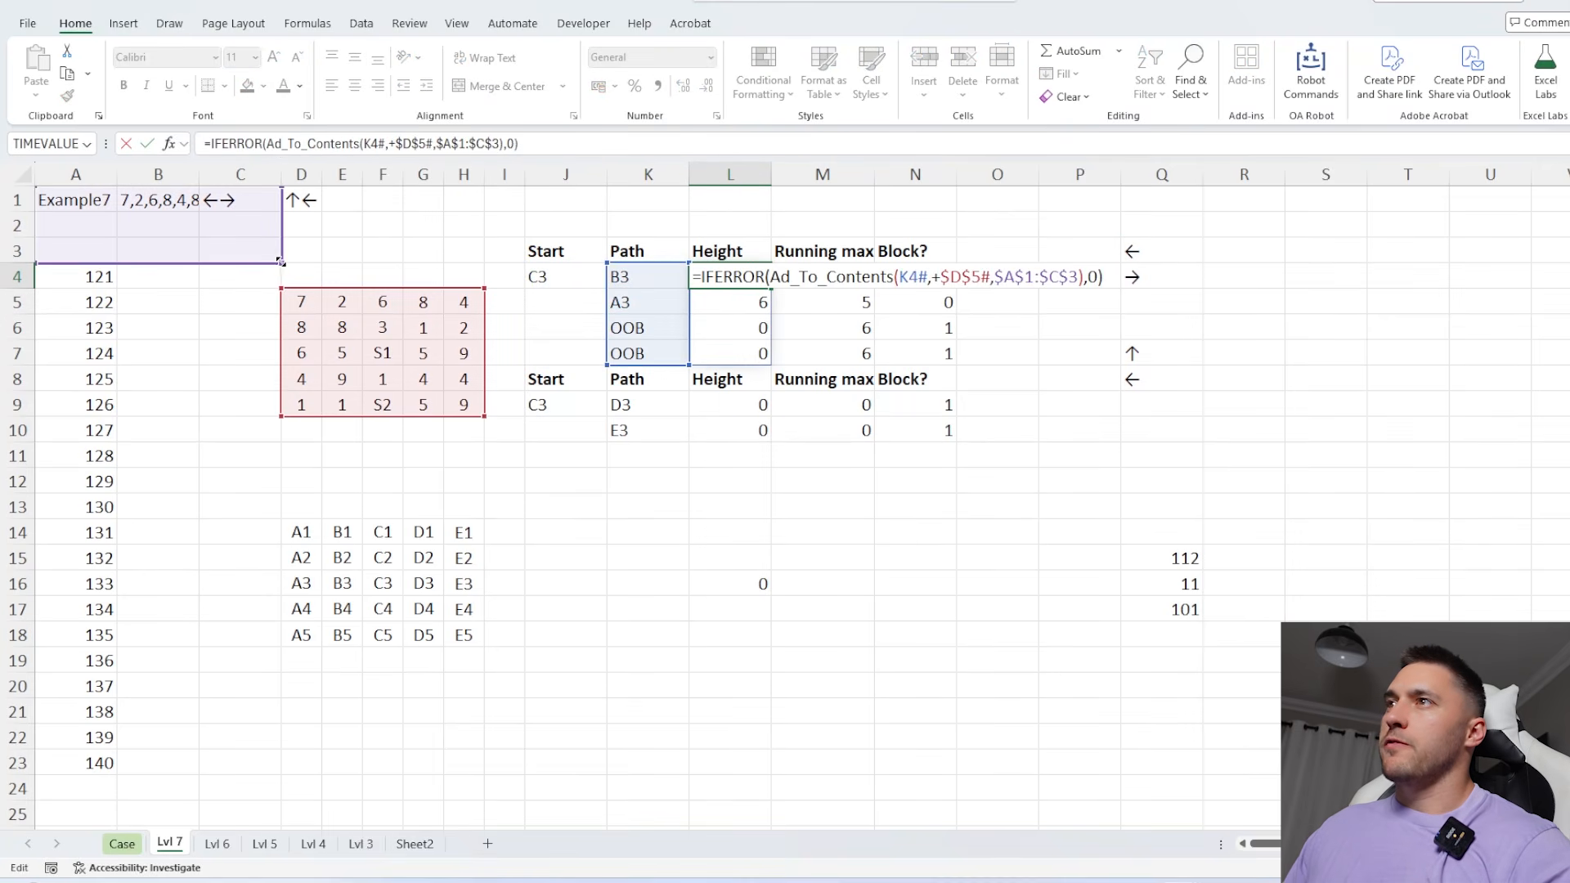
pyautogui.moveTo(282, 262); pyautogui.dragTo(349, 305)
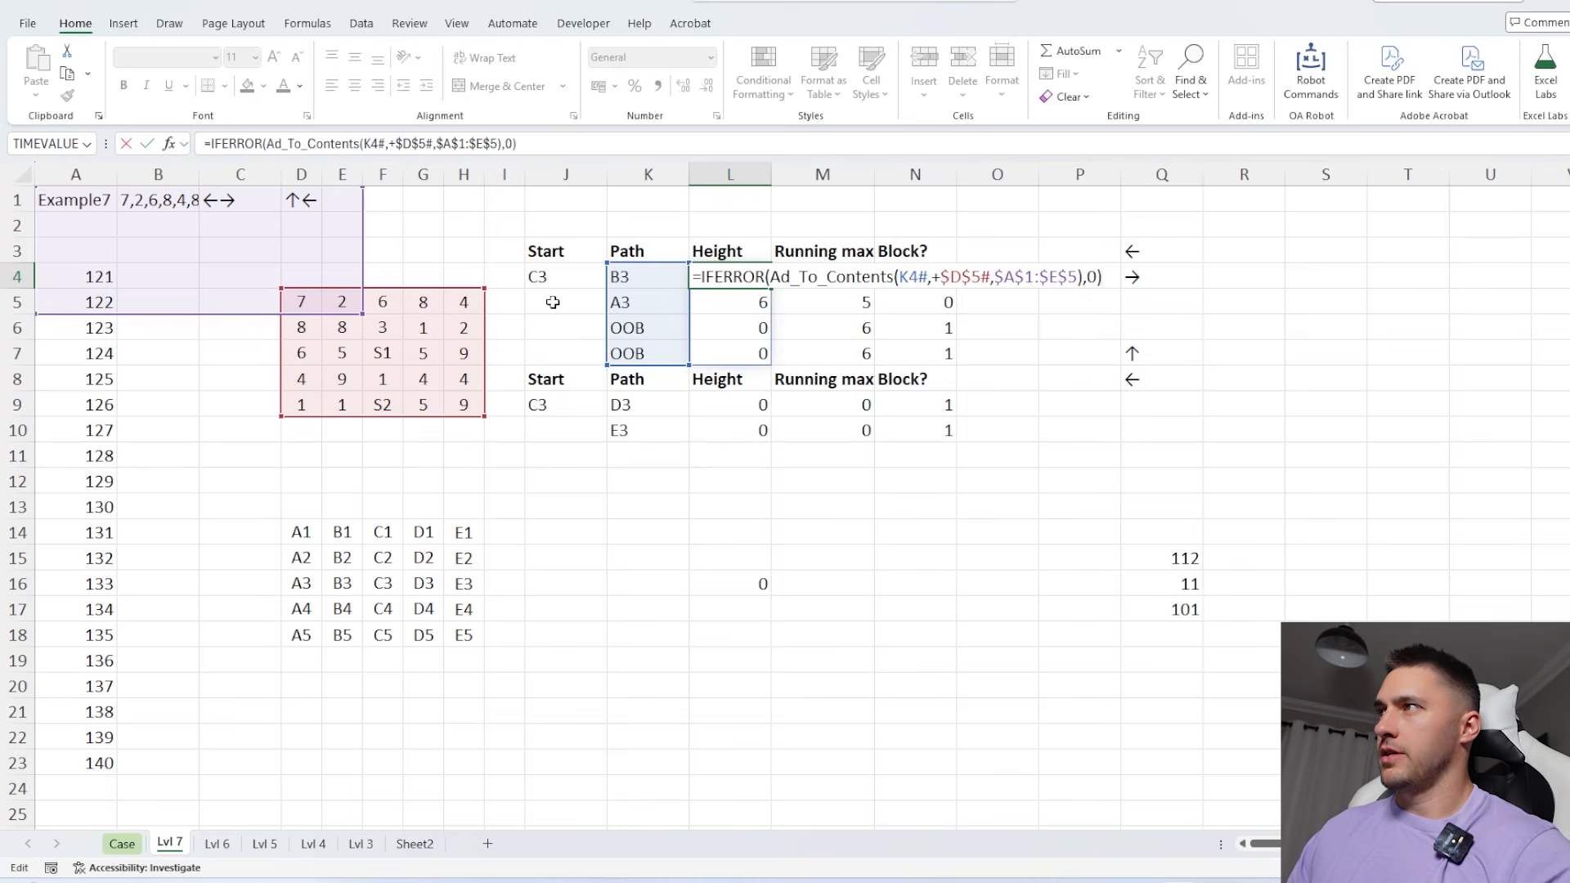
pyautogui.press('Return')
# Copy the height formula from L4 into the second path table's height column at L9
pyautogui.click(716, 274)
pyautogui.hotkey('ctrl', 'c')
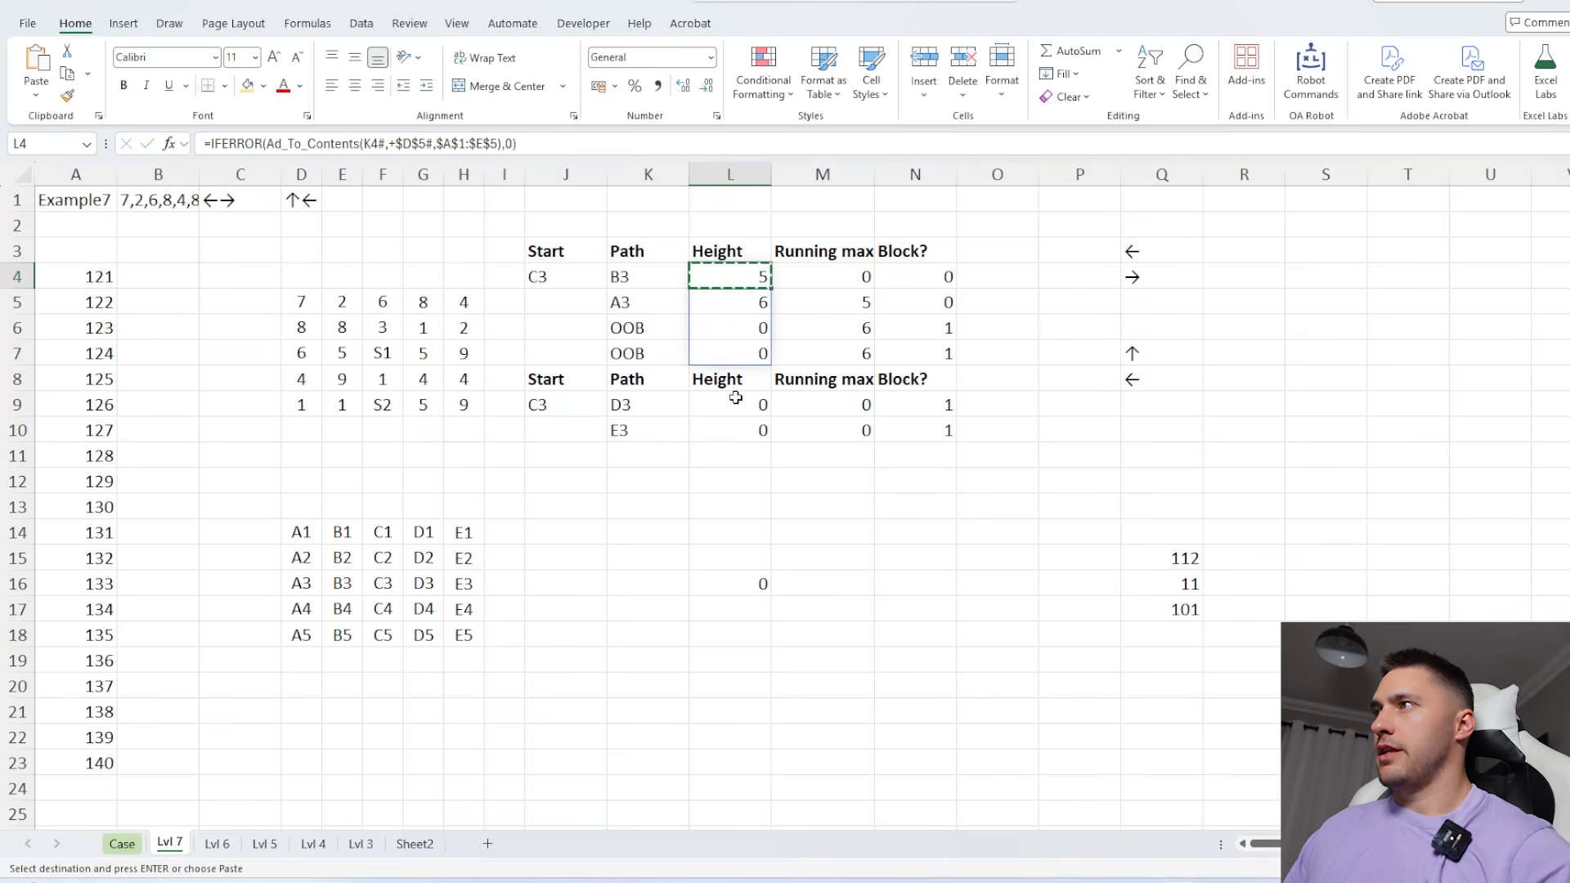
pyautogui.click(736, 405)
pyautogui.hotkey('shift', 'Down')
pyautogui.hotkey('ctrl', 'v')
# Set the number of moves in the second path's MoveOnMap formula in K9 to 4
pyautogui.click(632, 413)
pyautogui.click(400, 144)
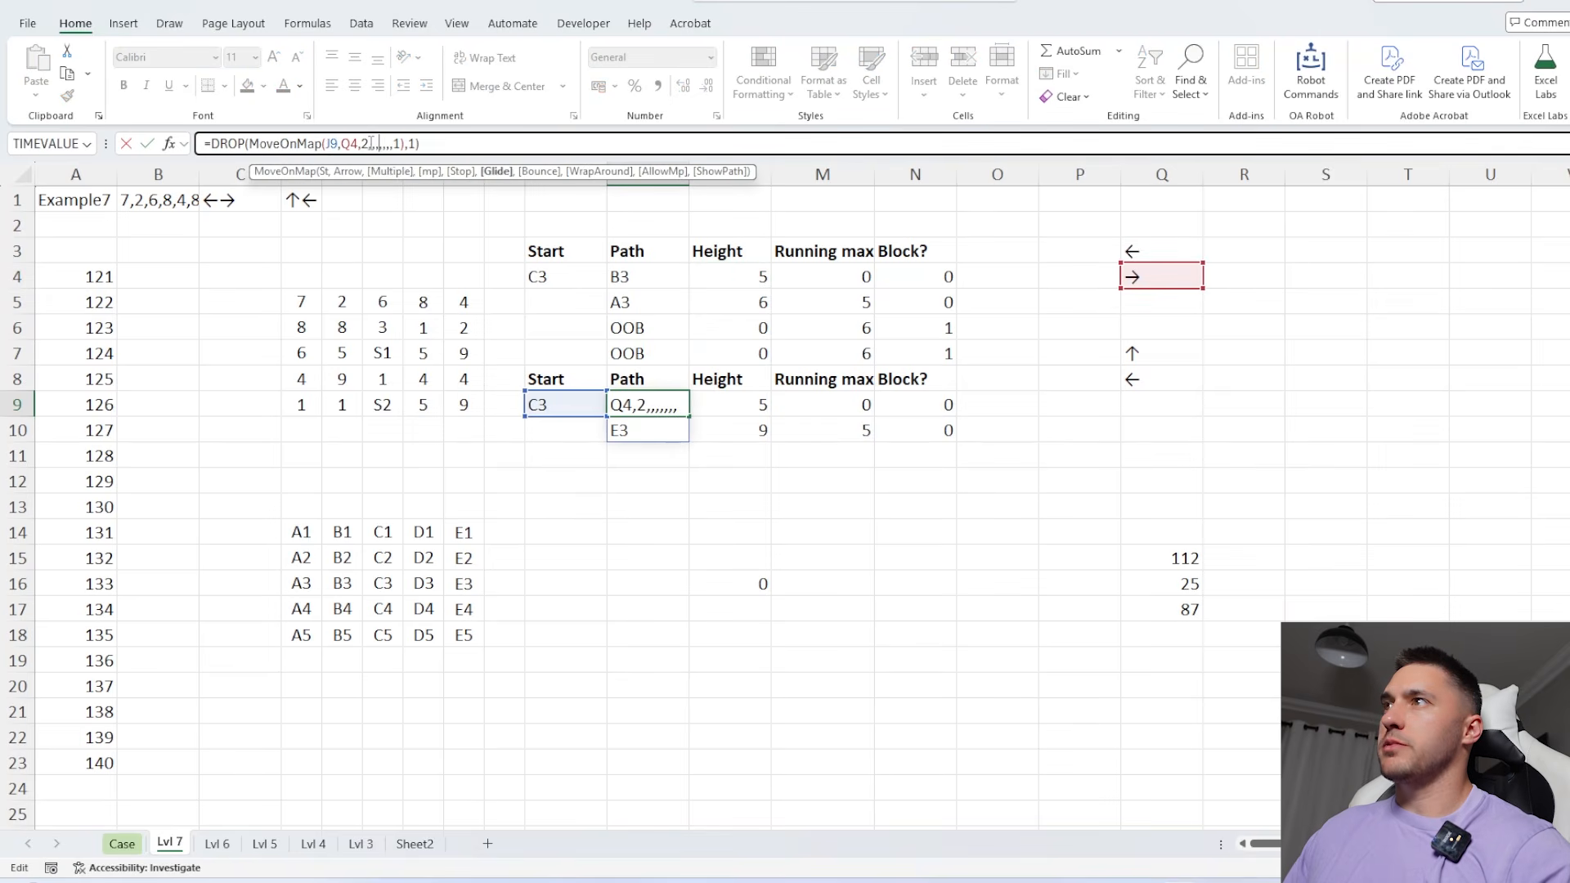
pyautogui.press('Delete')
pyautogui.write('4')
pyautogui.press('Return')
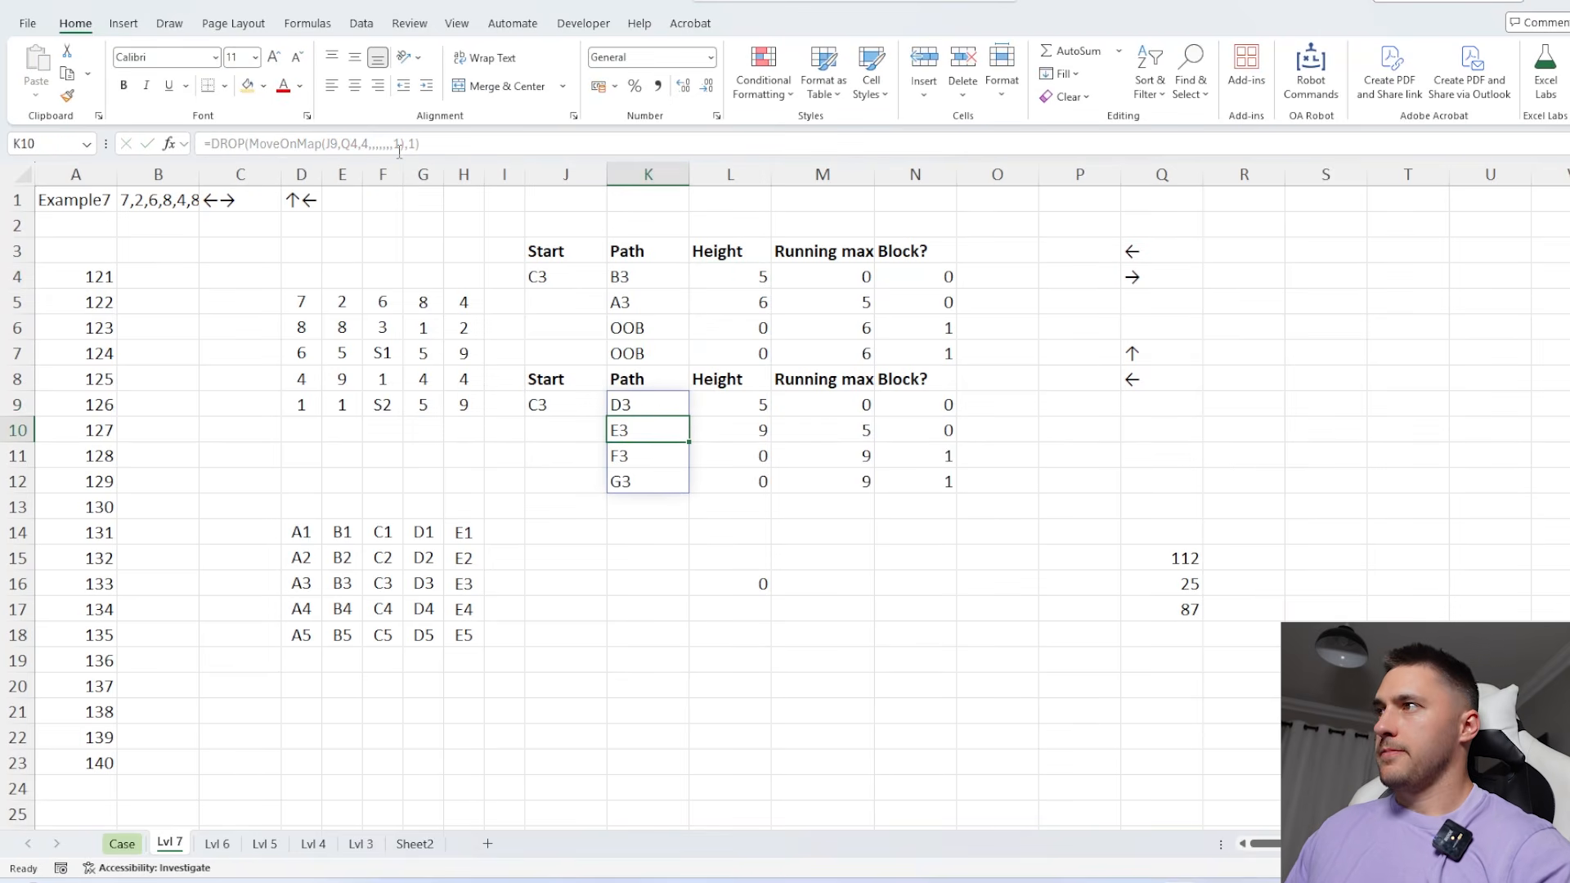
# Delete the leftover height-7 count formula in L16
pyautogui.click(912, 407)
pyautogui.click(746, 585)
pyautogui.press('Delete')
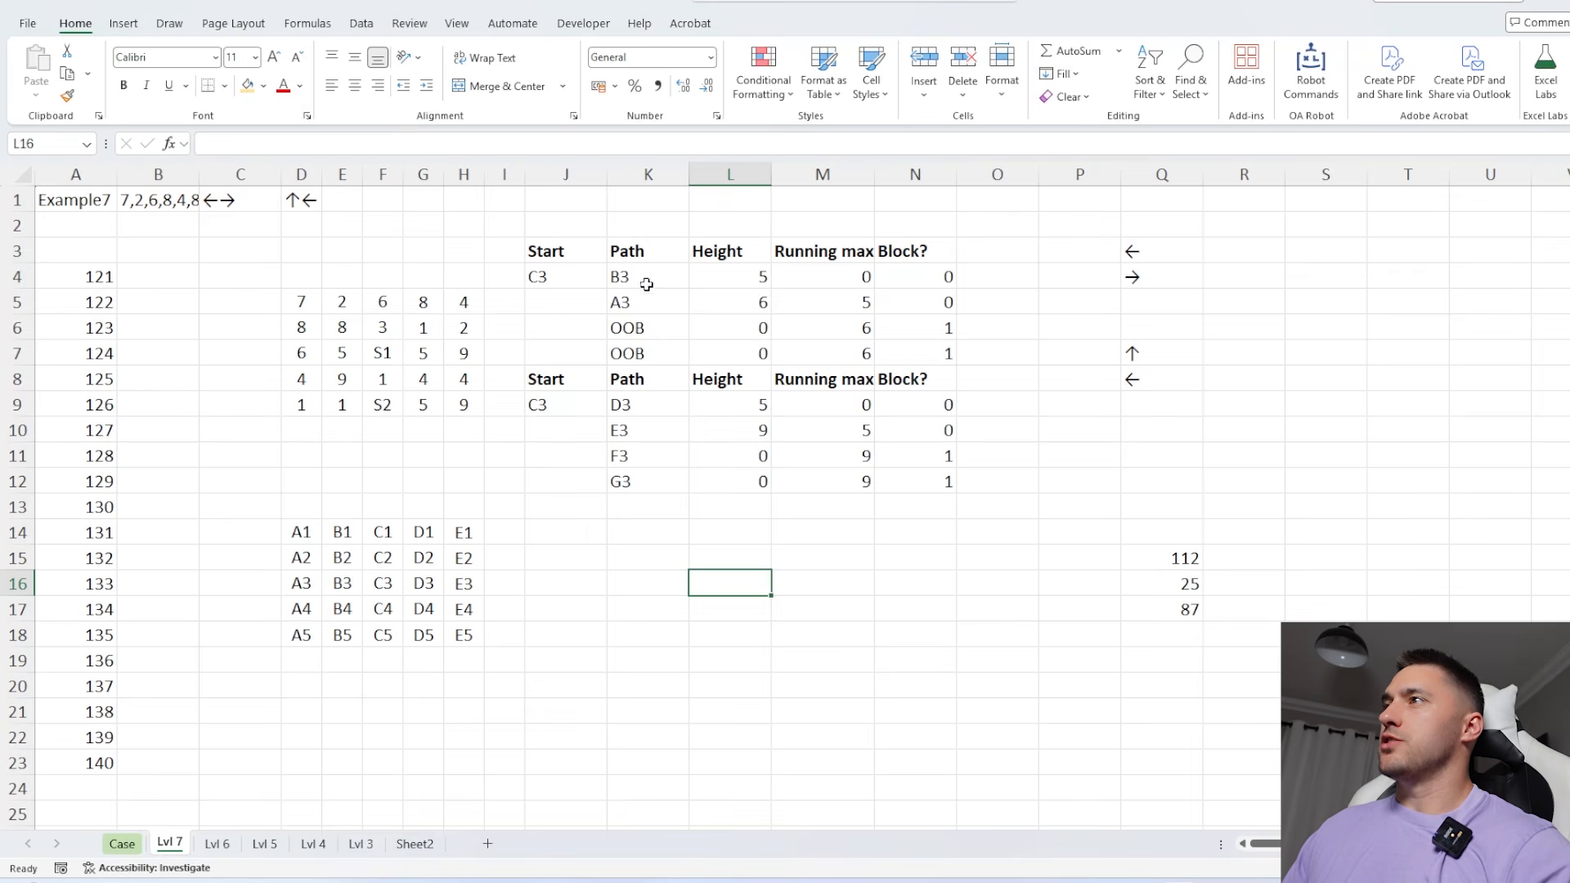
# Copy both path tables in J3:N12 and paste them directly below, starting at J13
pyautogui.moveTo(562, 252); pyautogui.dragTo(904, 470)
pyautogui.hotkey('ctrl', 'c')
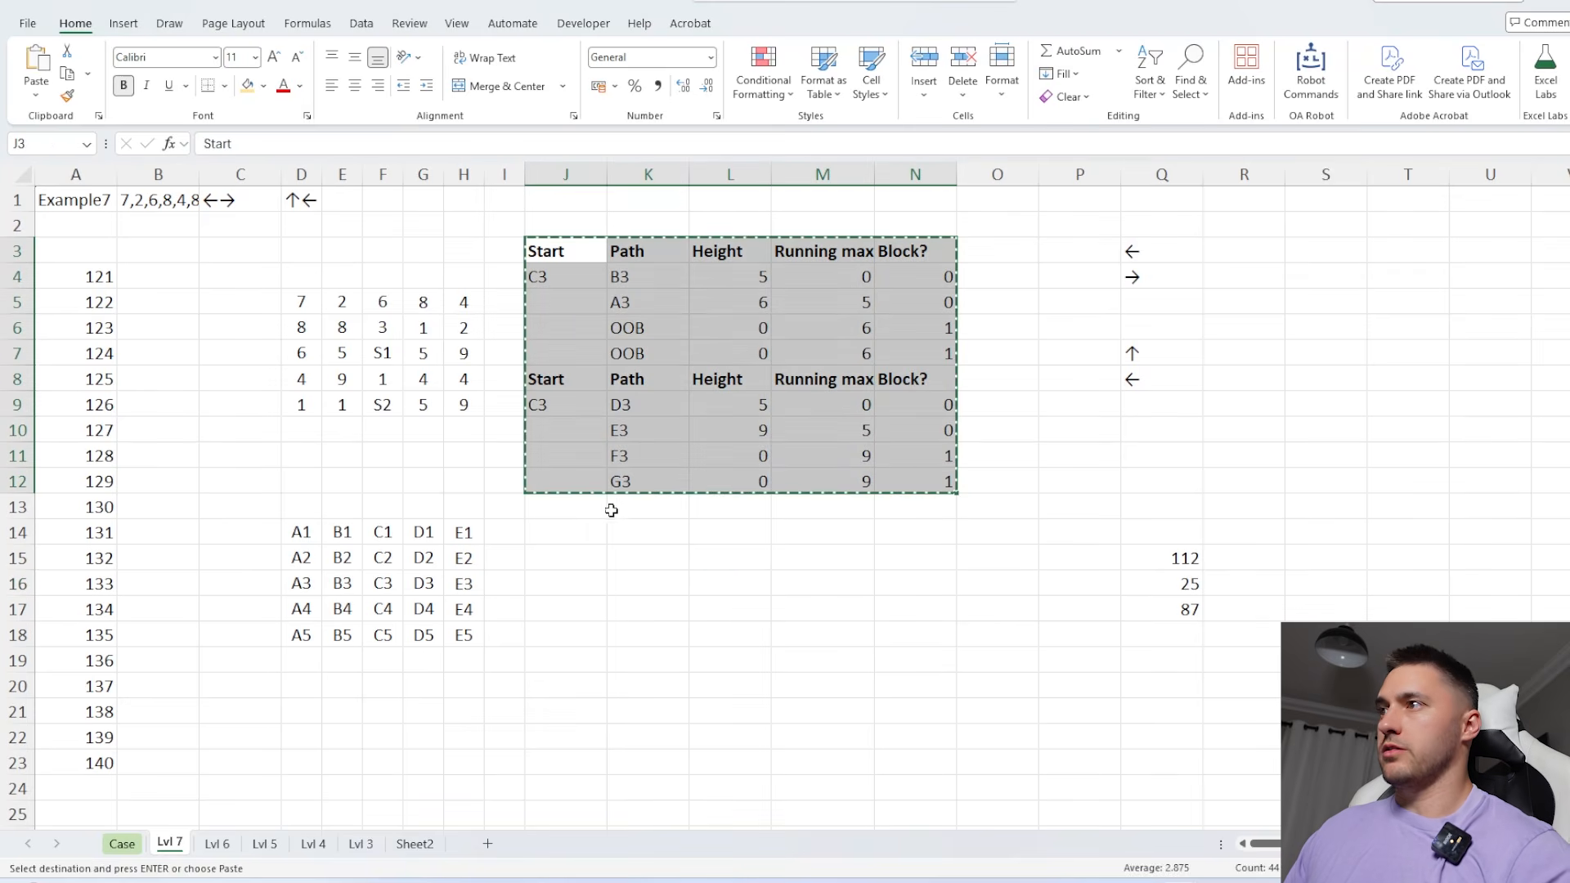
pyautogui.click(594, 509)
pyautogui.hotkey('ctrl', 'v')
# Make the spill references in the J4 start formula absolute as $D$5# and $D$14#
pyautogui.doubleClick(566, 276)
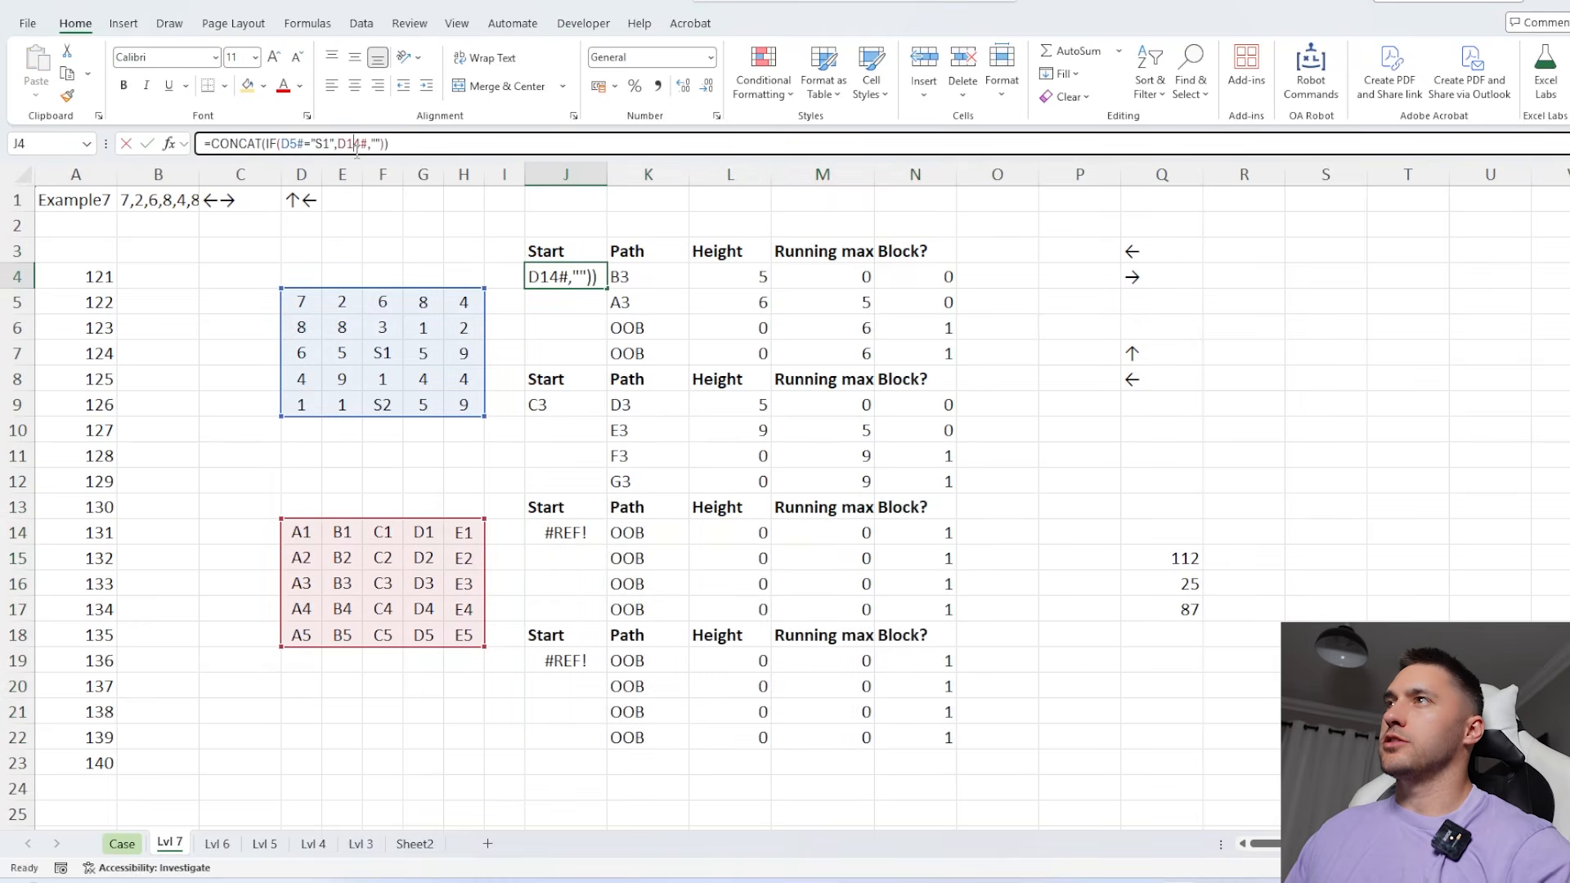
pyautogui.click(290, 143)
pyautogui.press('F4')
pyautogui.click(364, 143)
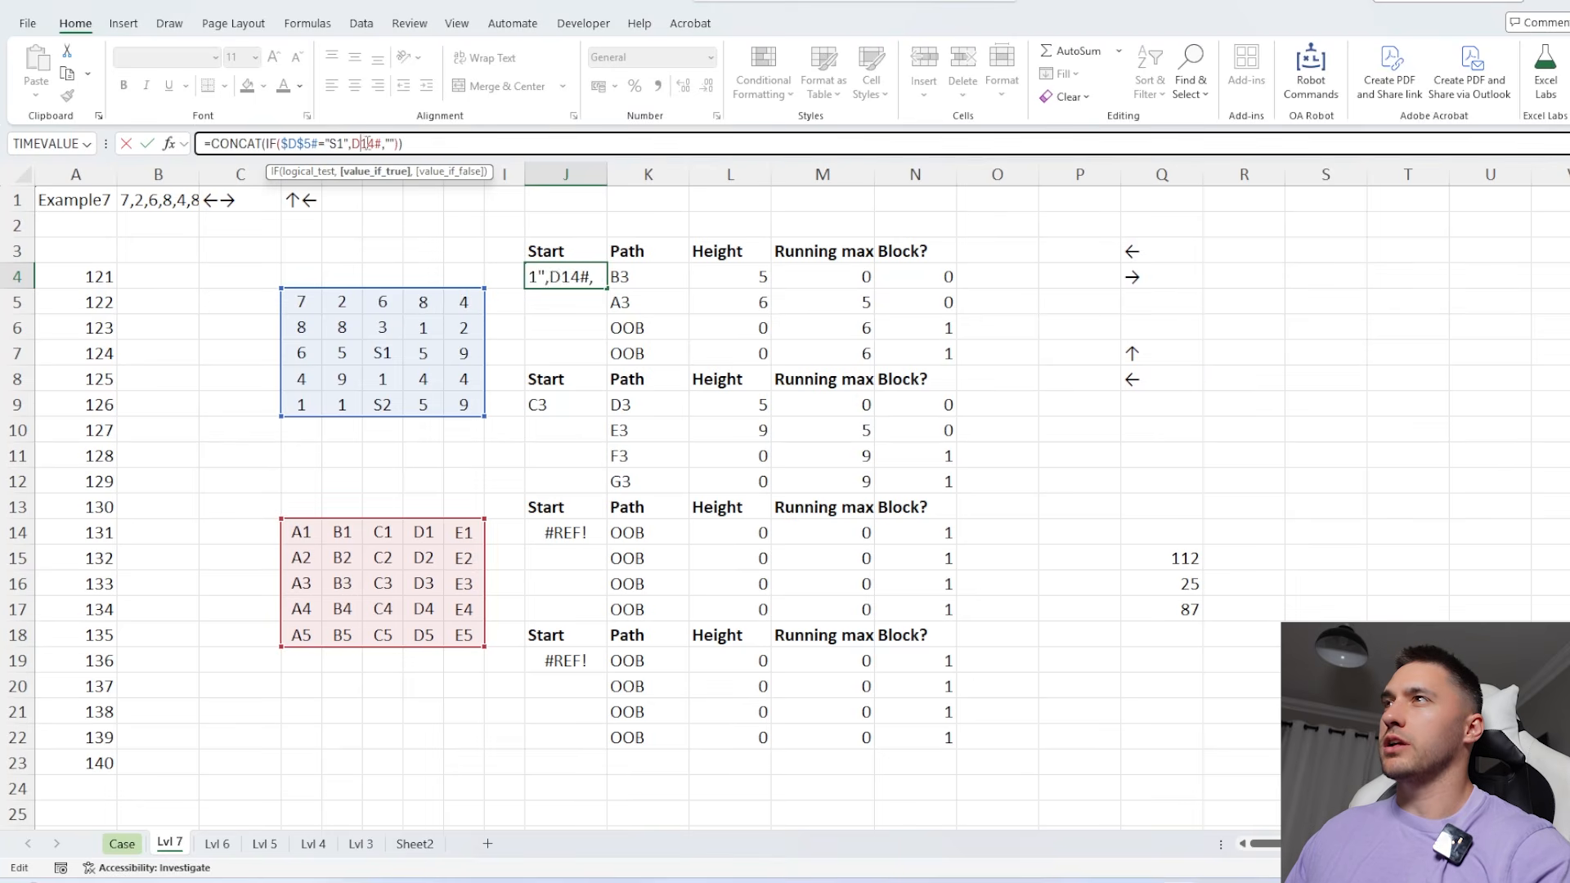
pyautogui.press('F4')
pyautogui.press('Return')
# Copy the J4 start formula into J14 and change its sun label to "S2"
pyautogui.click(572, 279)
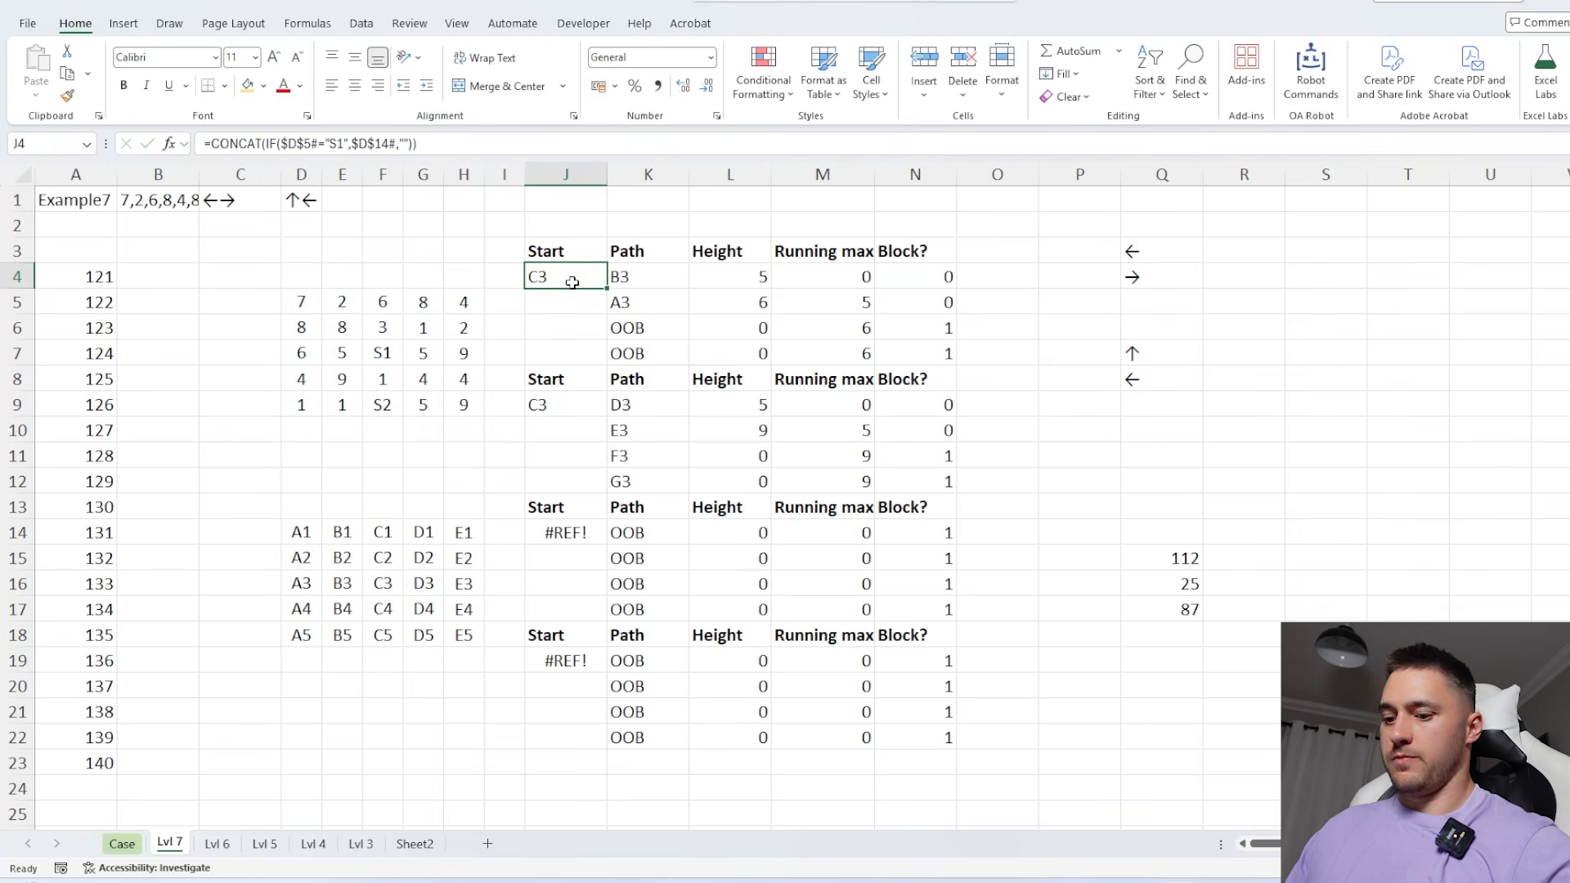
pyautogui.hotkey('ctrl', 'c')
pyautogui.click(570, 533)
pyautogui.hotkey('ctrl', 'v')
pyautogui.click(346, 143)
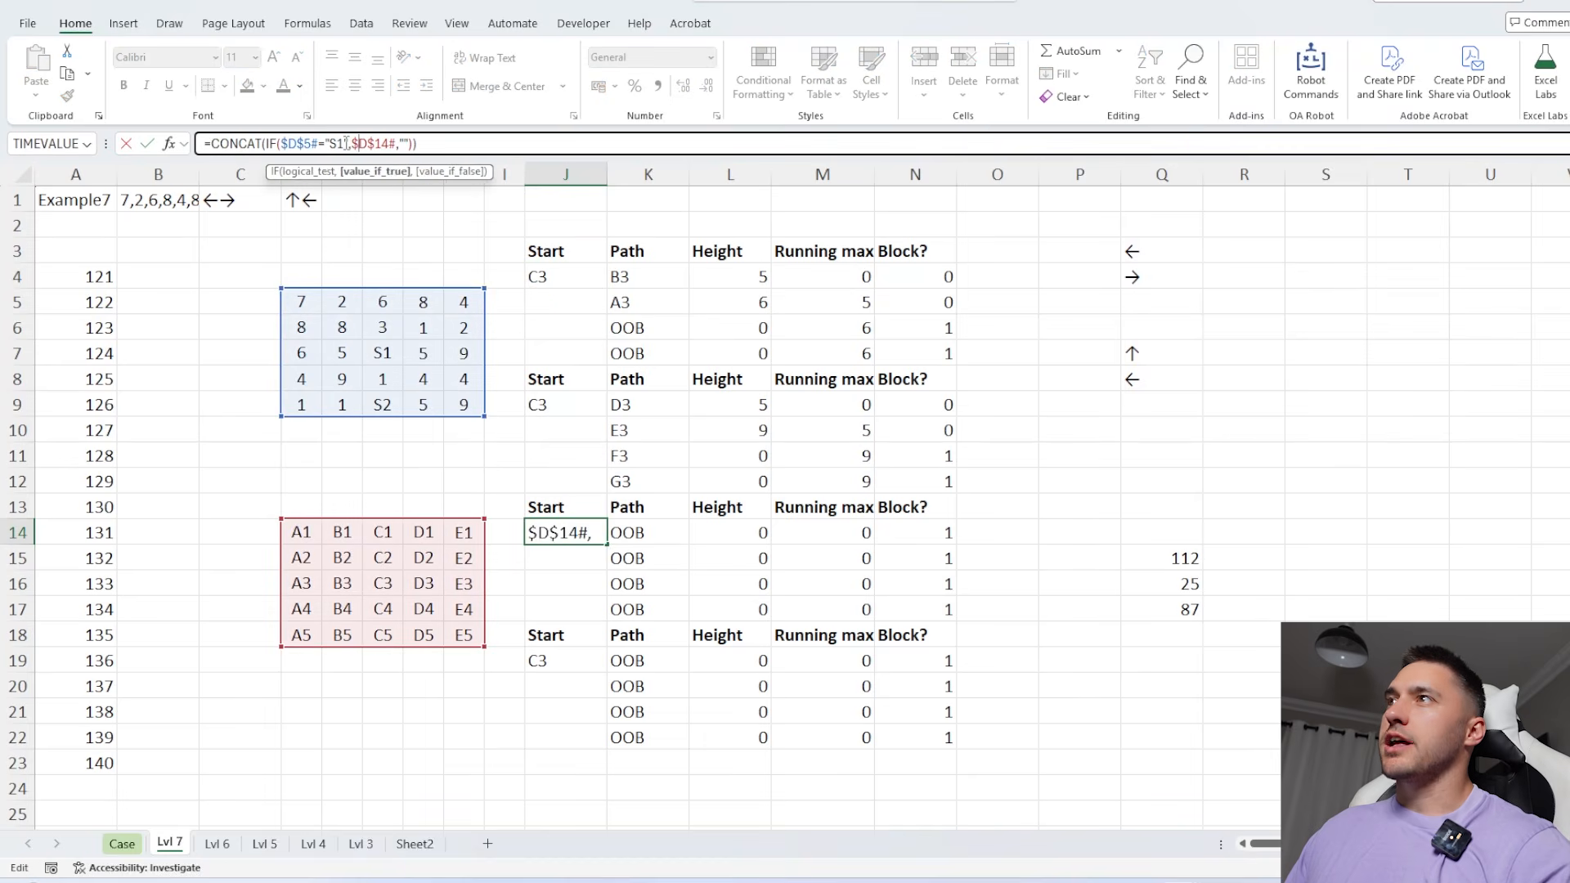
pyautogui.press('BackSpace')
pyautogui.write('2')
pyautogui.press('Return')
# Point the MoveOnMap direction reference in K14 to Q7 and the one in K19 to Q8
pyautogui.doubleClick(648, 532)
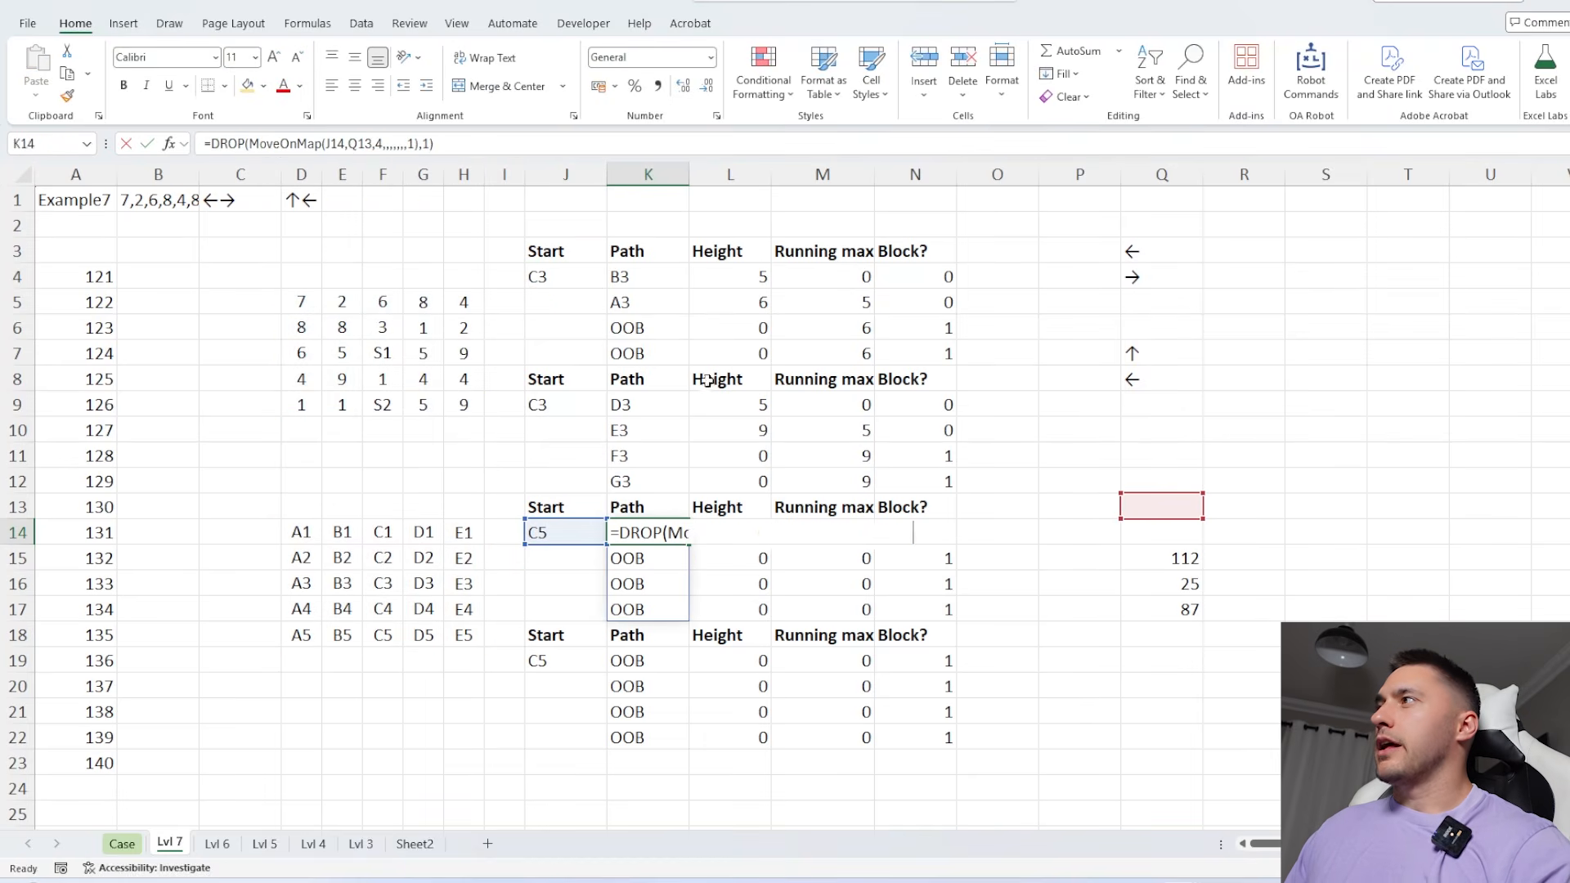
pyautogui.moveTo(1161, 520); pyautogui.dragTo(1158, 363)
pyautogui.press('Return')
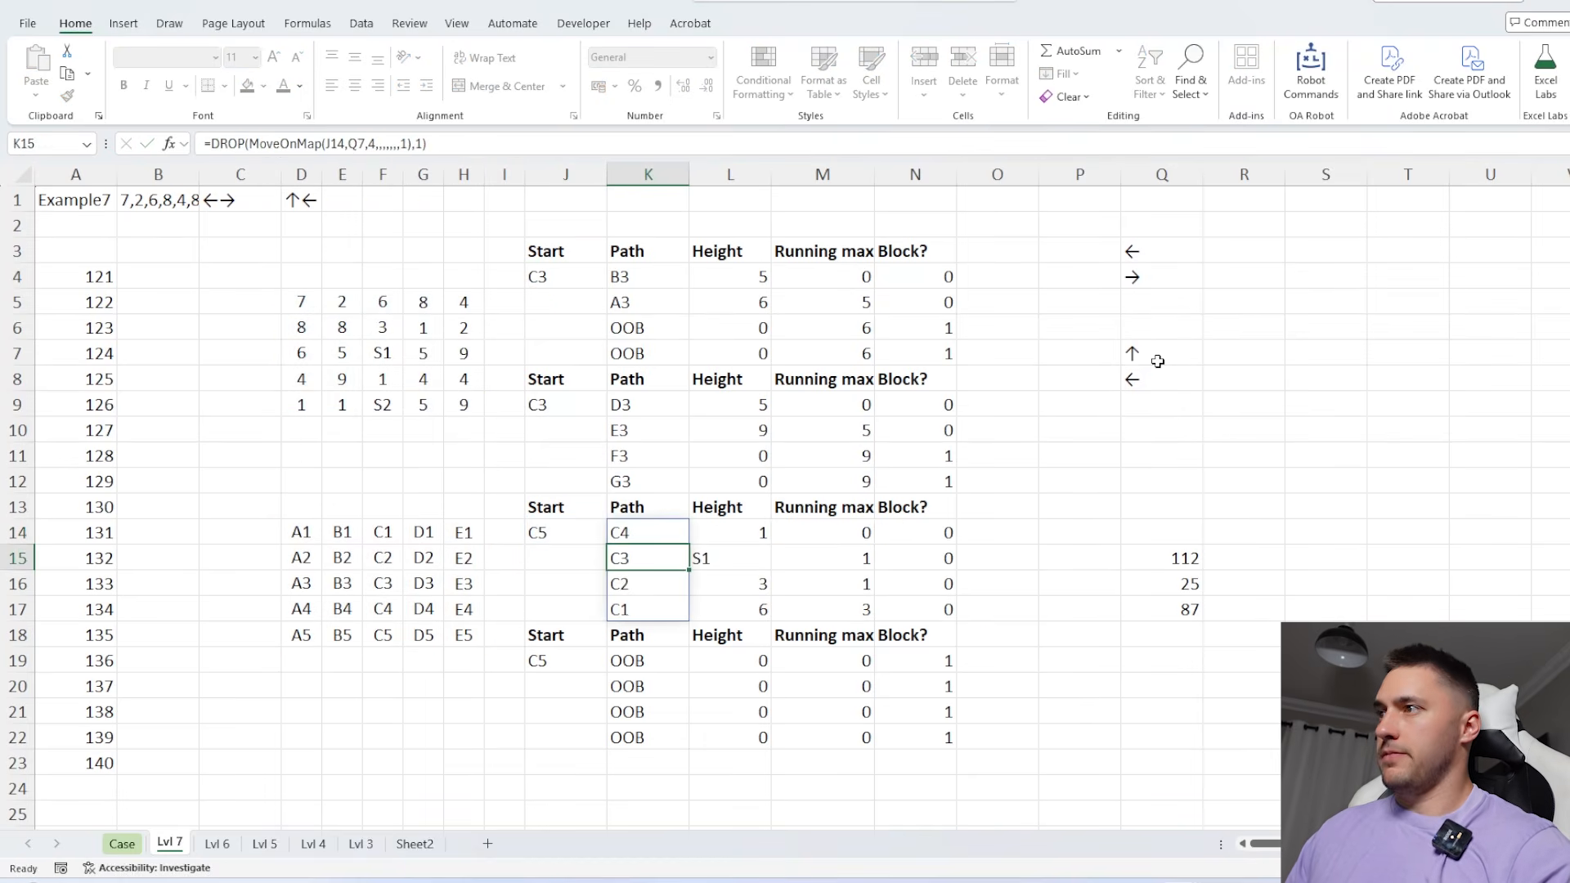
pyautogui.doubleClick(648, 659)
pyautogui.moveTo(1206, 514); pyautogui.dragTo(1174, 391)
pyautogui.press('Return')
# Delete the leftover formulas in Q15:Q17
pyautogui.click(941, 660)
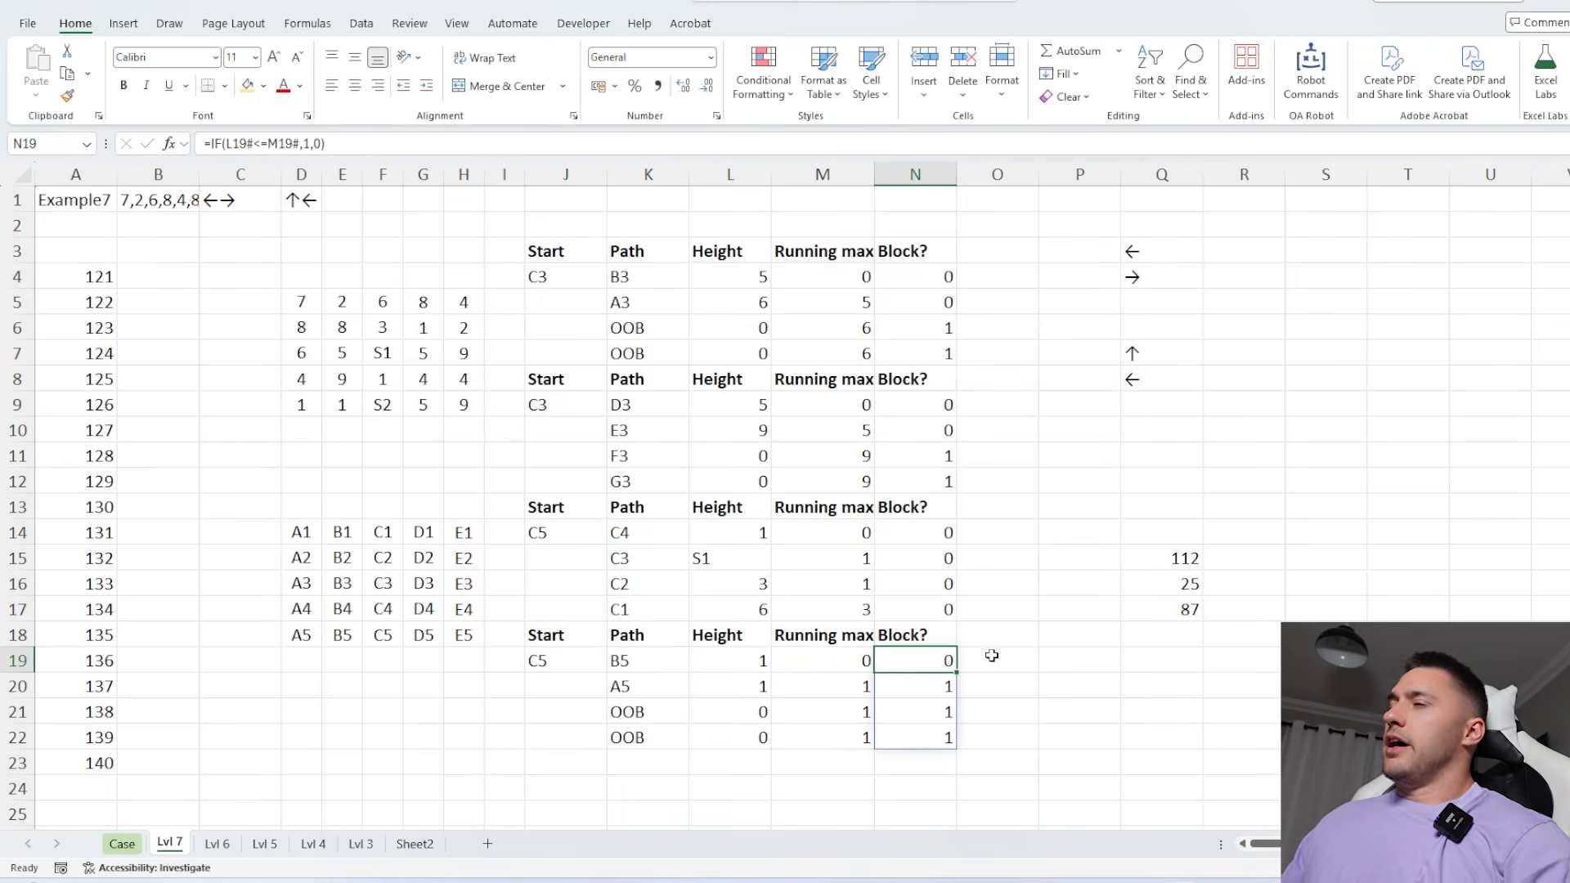
pyautogui.moveTo(1158, 559); pyautogui.dragTo(1159, 602)
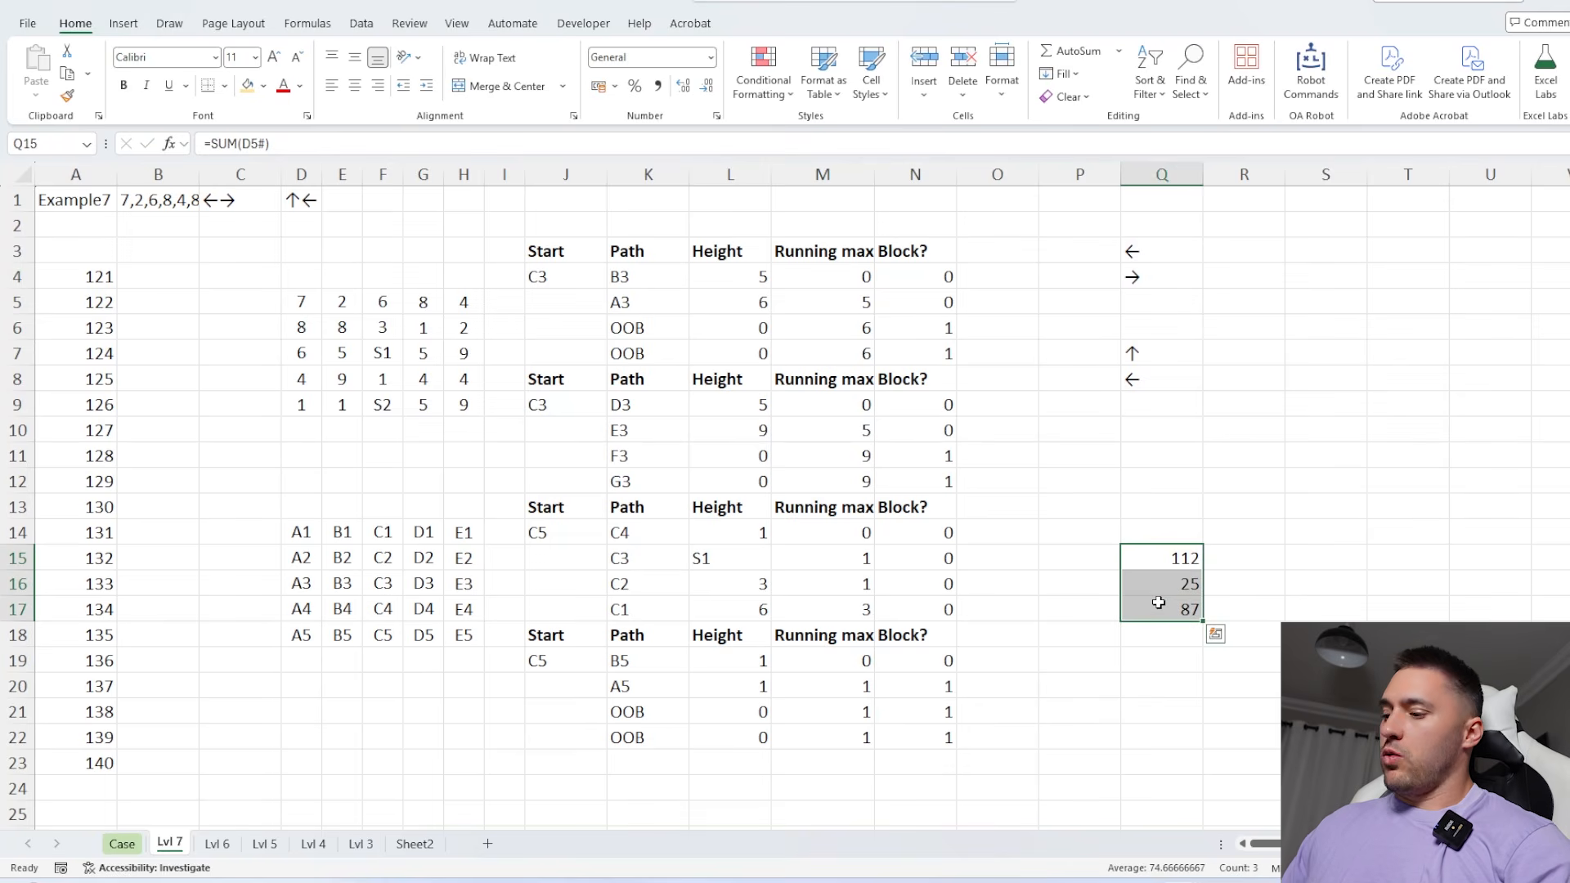
pyautogui.press('Delete')
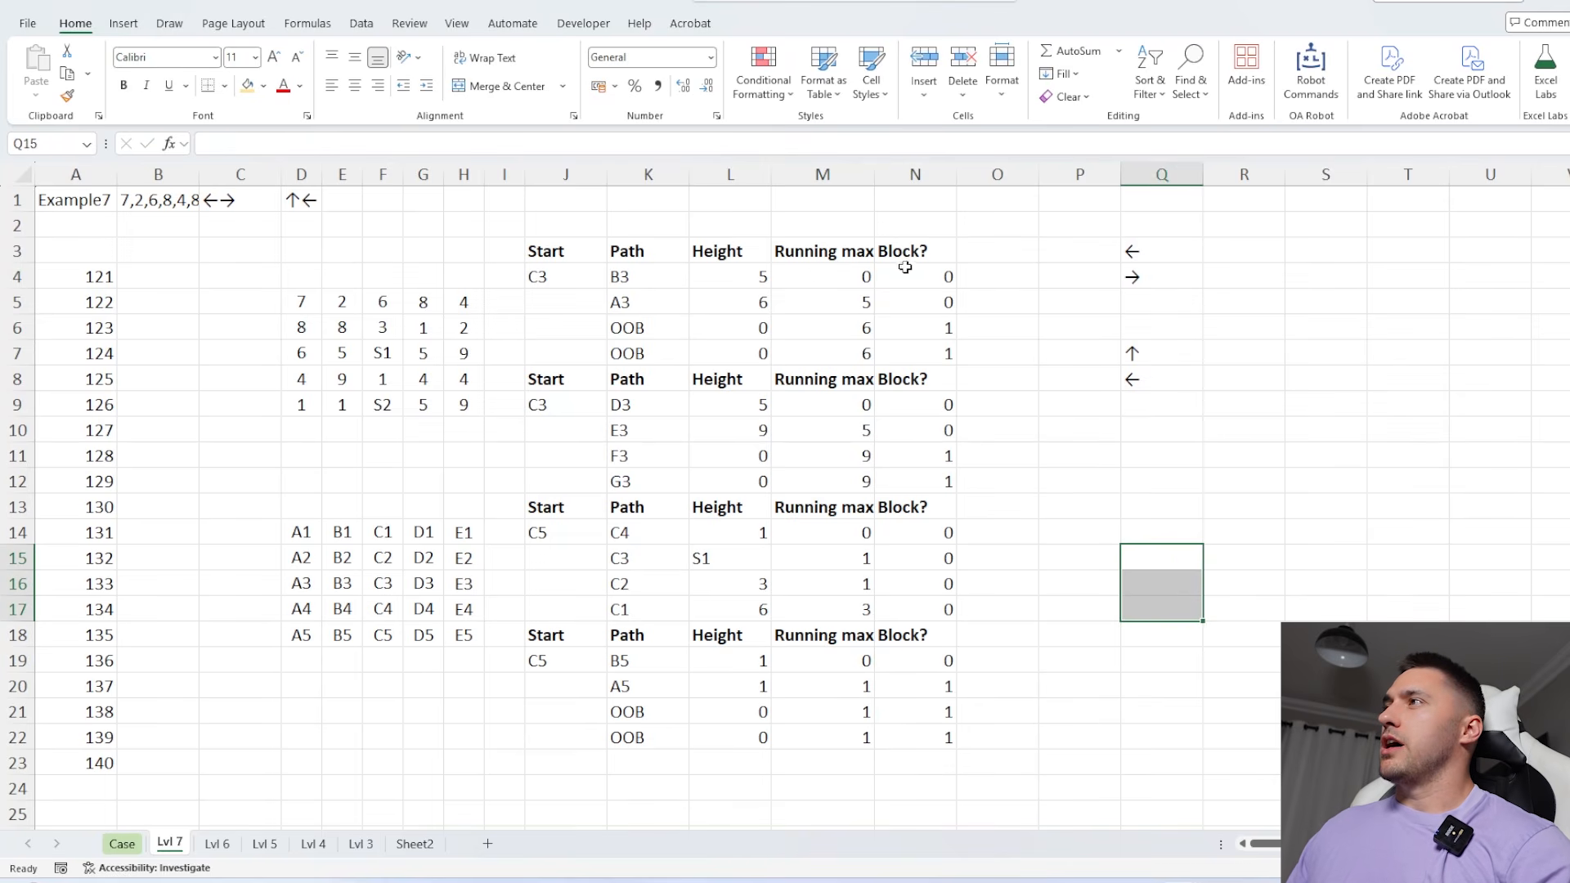
# Enter an HSTACK formula in P12 that combines the path cells K4:K22 with the block flags N4:N22
pyautogui.moveTo(905, 267); pyautogui.dragTo(912, 734)
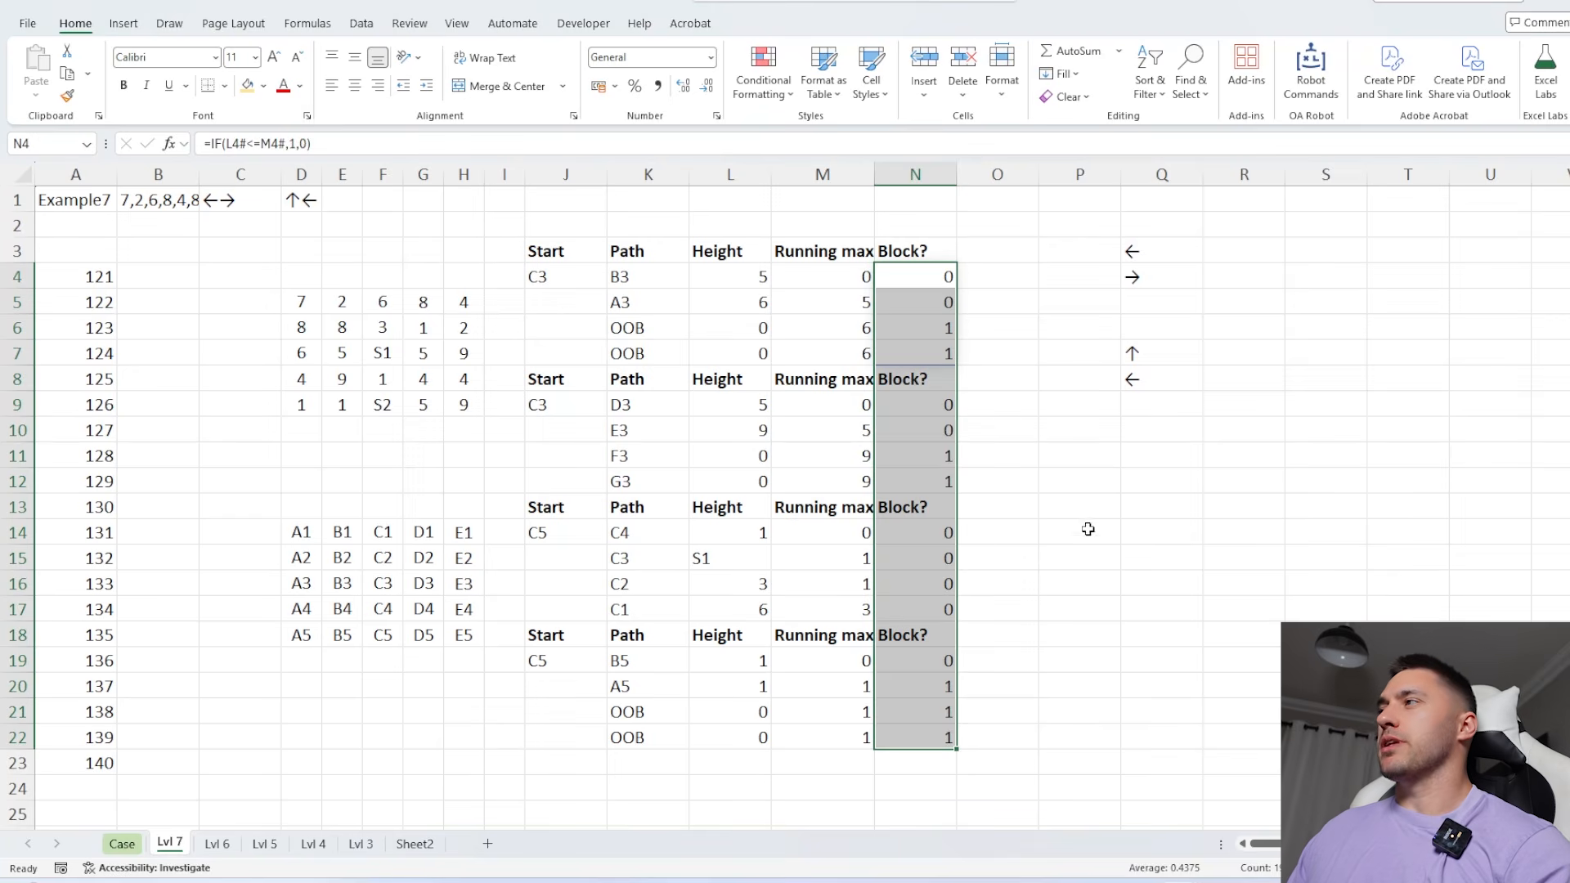
pyautogui.click(1073, 482)
pyautogui.hscroll(2, 1010, 591)
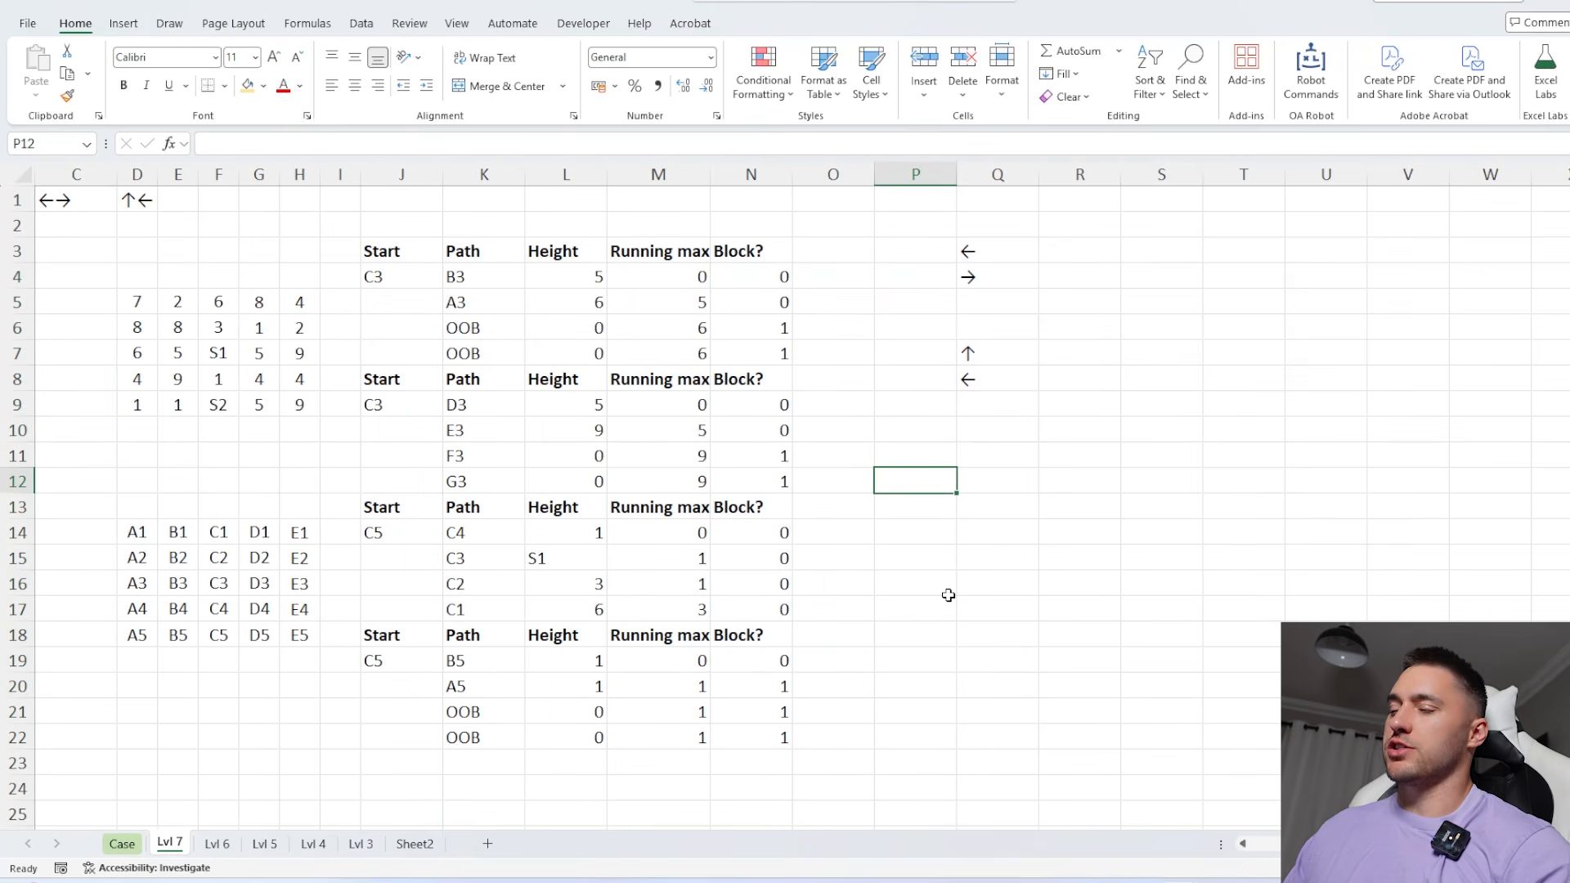
pyautogui.write('=HSTACK(')
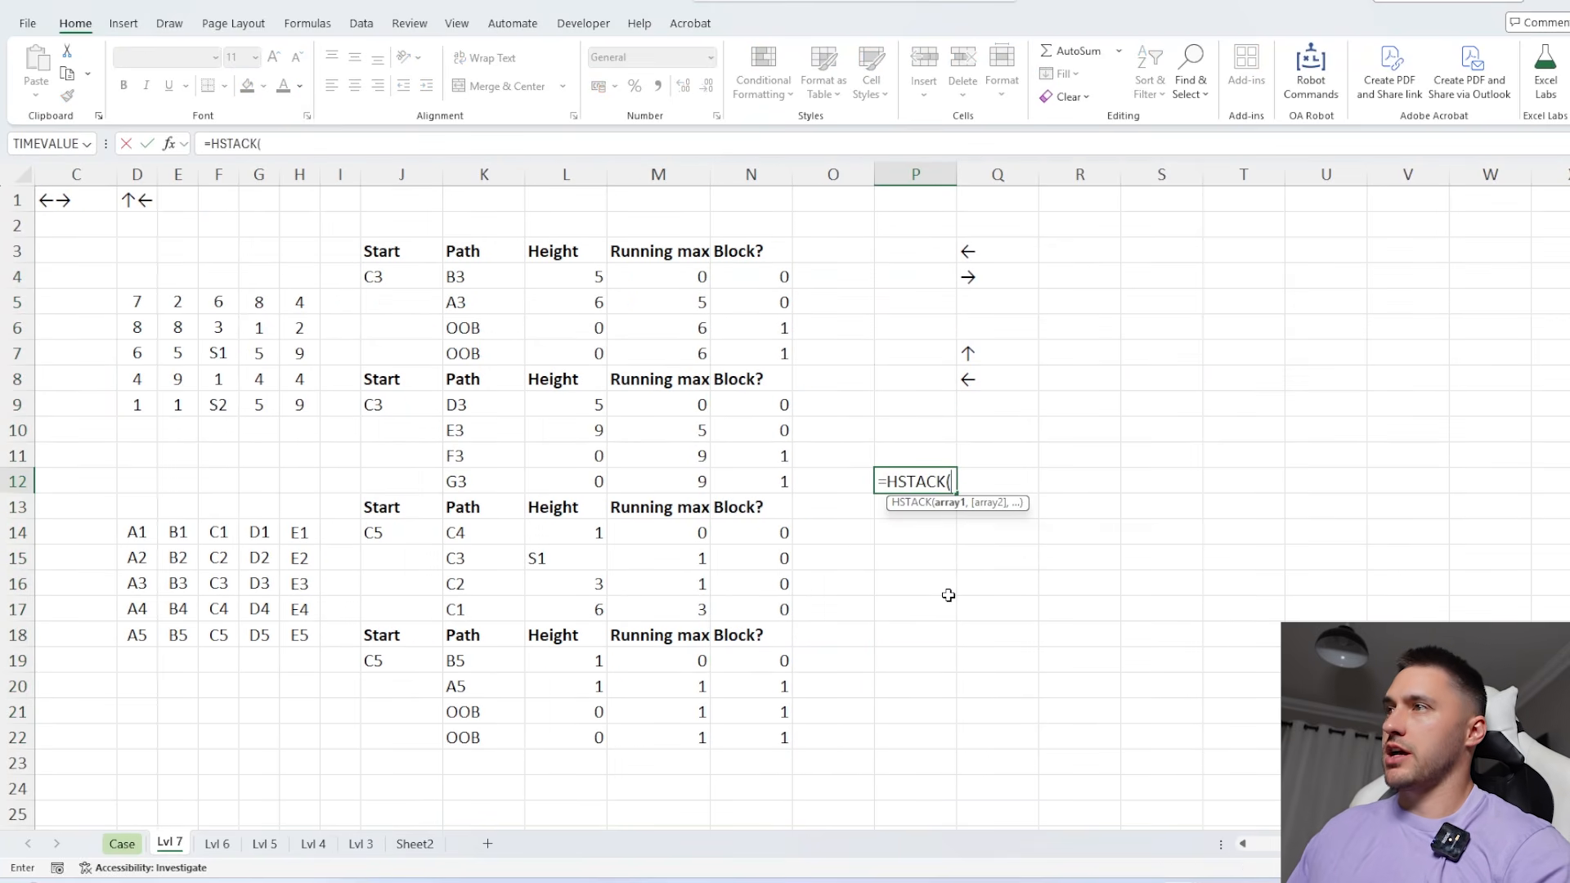
pyautogui.moveTo(455, 279); pyautogui.dragTo(490, 740)
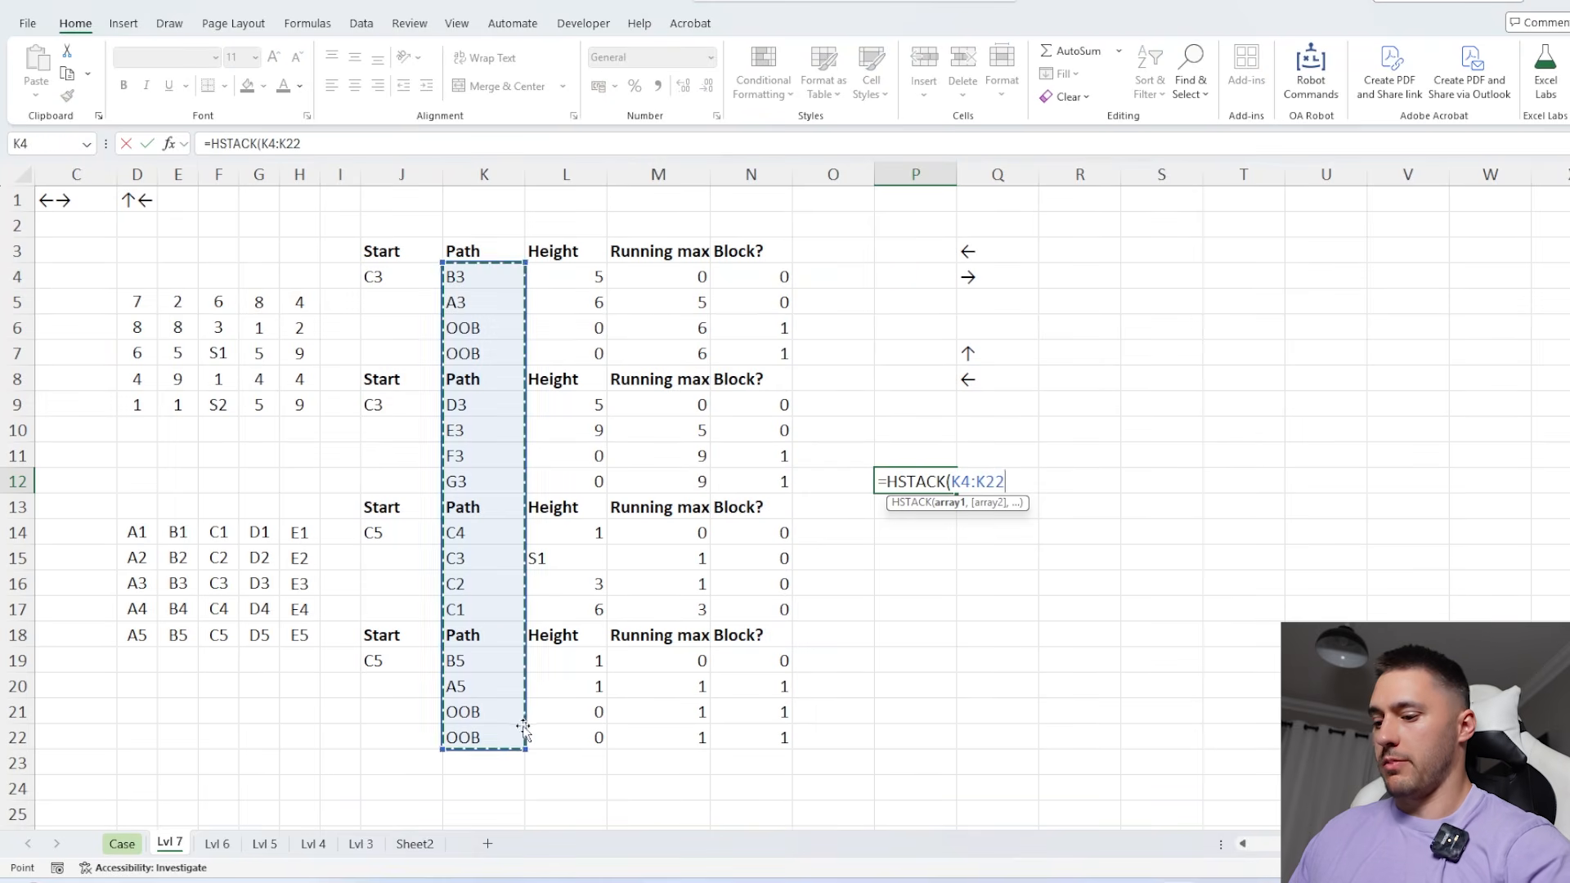
pyautogui.write(',')
pyautogui.moveTo(740, 735); pyautogui.dragTo(767, 275)
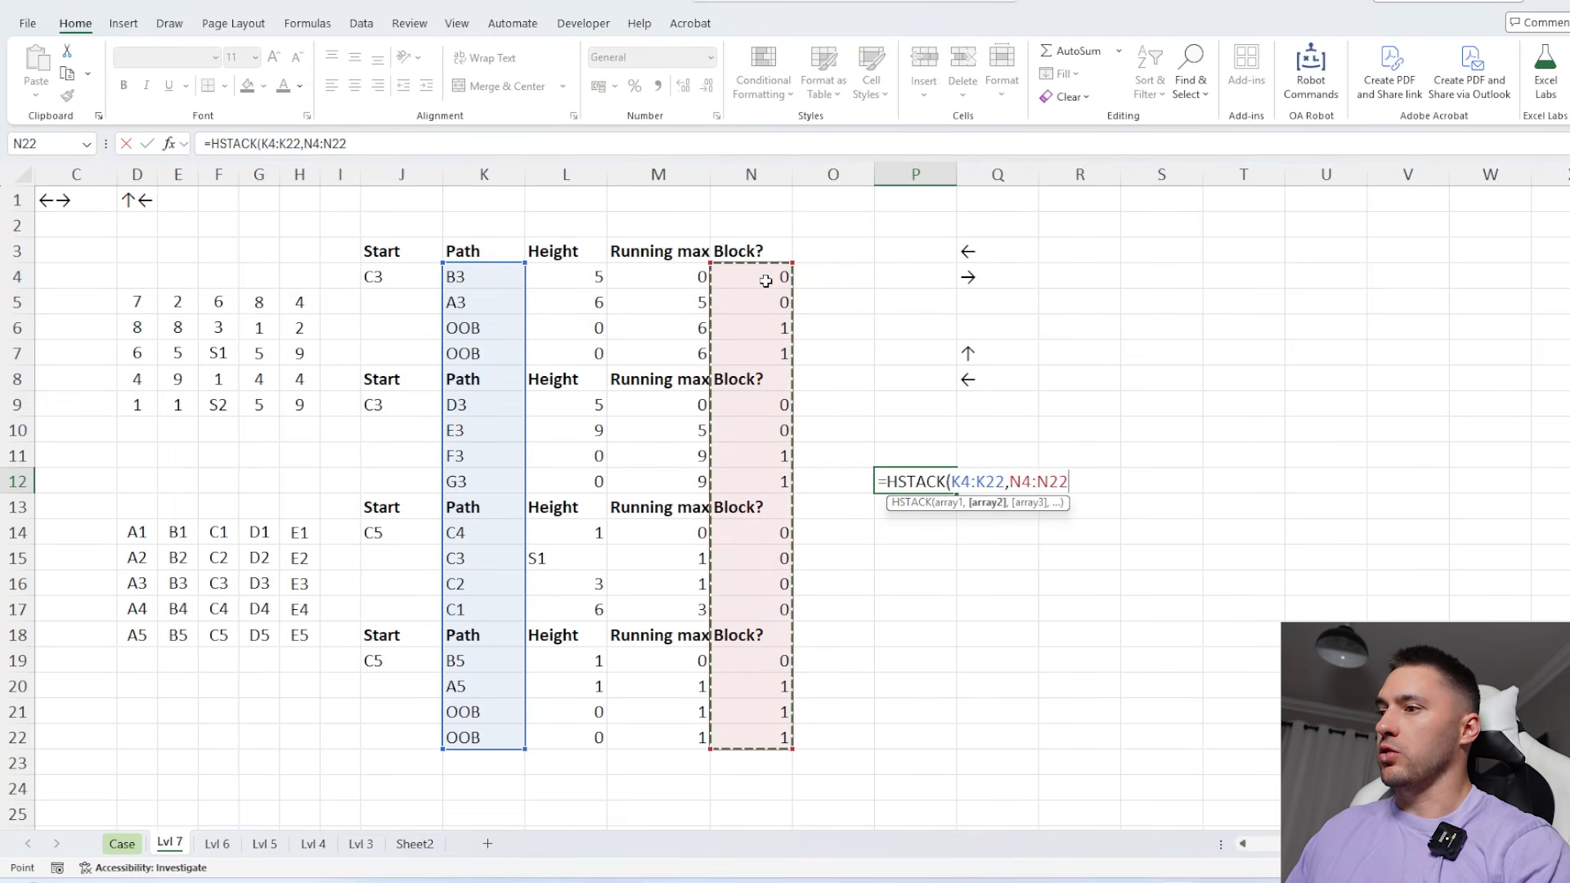
pyautogui.press('Return')
# Delete the repeated header cells in columns J to N of rows 8, 13 and 18, shifting the cells up
pyautogui.moveTo(384, 379); pyautogui.dragTo(760, 380)
pyautogui.moveTo(384, 507); pyautogui.dragTo(760, 507)
pyautogui.moveTo(392, 638); pyautogui.dragTo(719, 632)
pyautogui.hotkey('ctrl', '-')
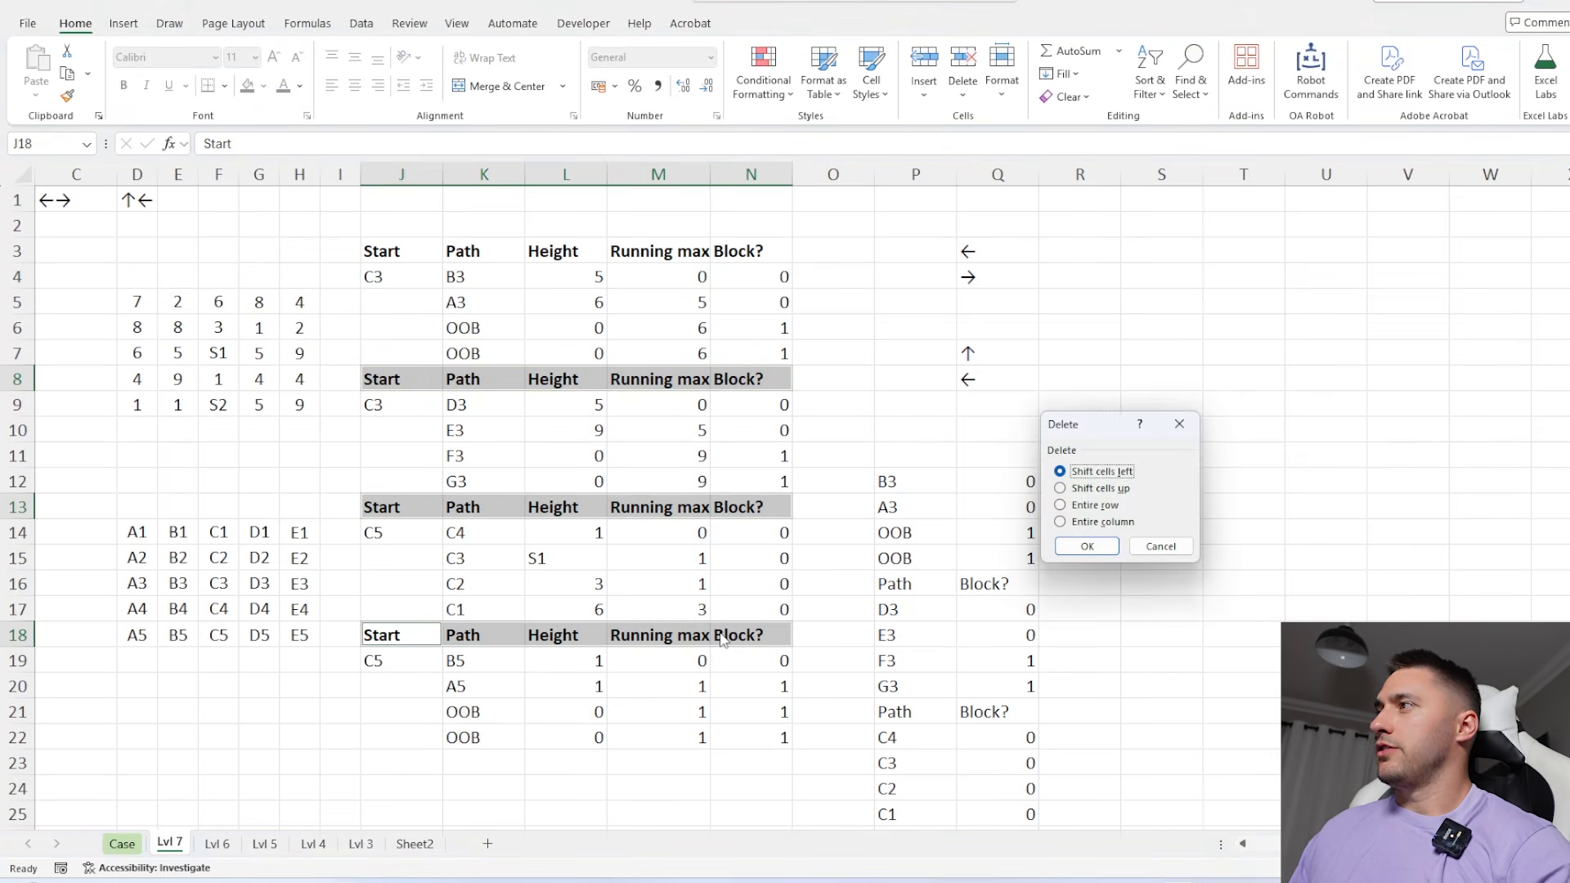
pyautogui.press('Down')
pyautogui.press('Return')
# Check the ranges in the HSTACK formula and move it from P12 up to P11
pyautogui.doubleClick(929, 483)
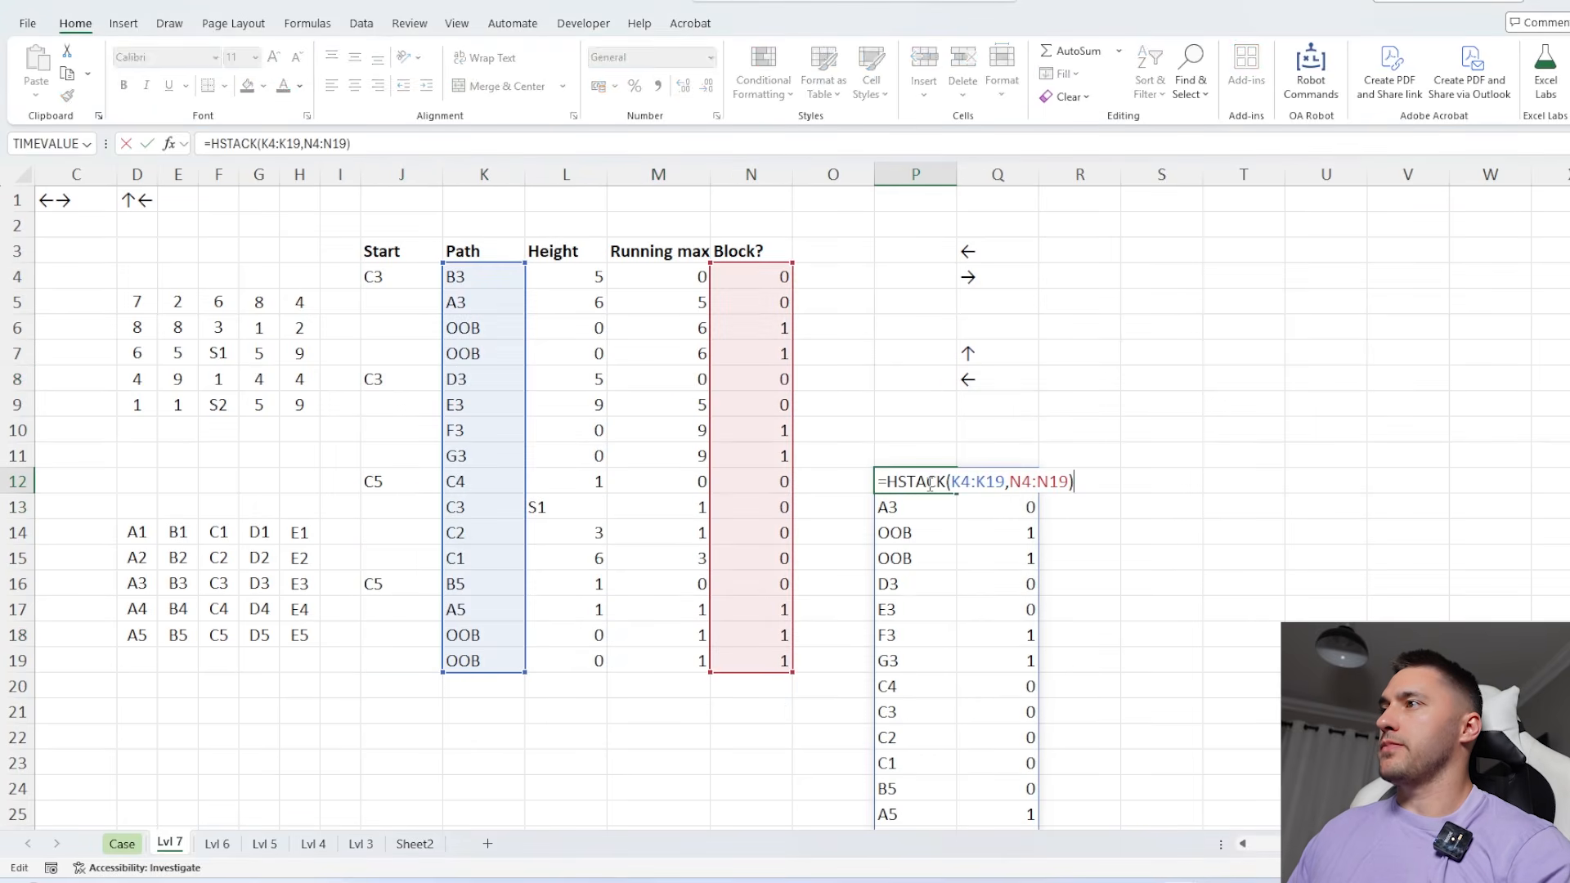
pyautogui.press('Escape')
pyautogui.moveTo(926, 470); pyautogui.dragTo(932, 451)
pyautogui.scroll(-1, 955, 423)
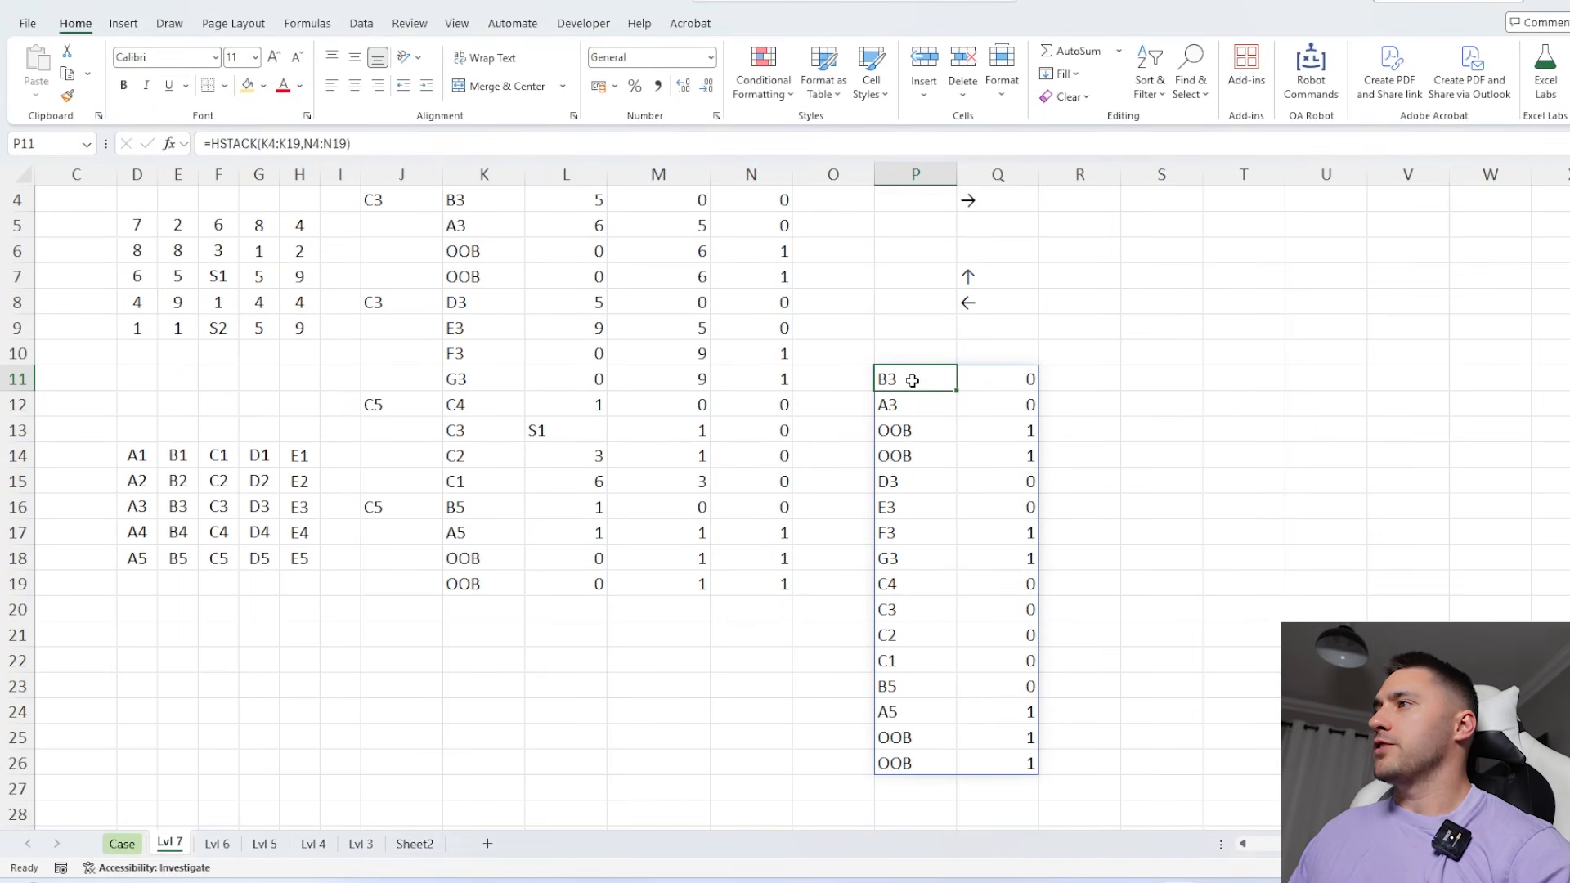
pyautogui.moveTo(912, 380); pyautogui.dragTo(932, 756)
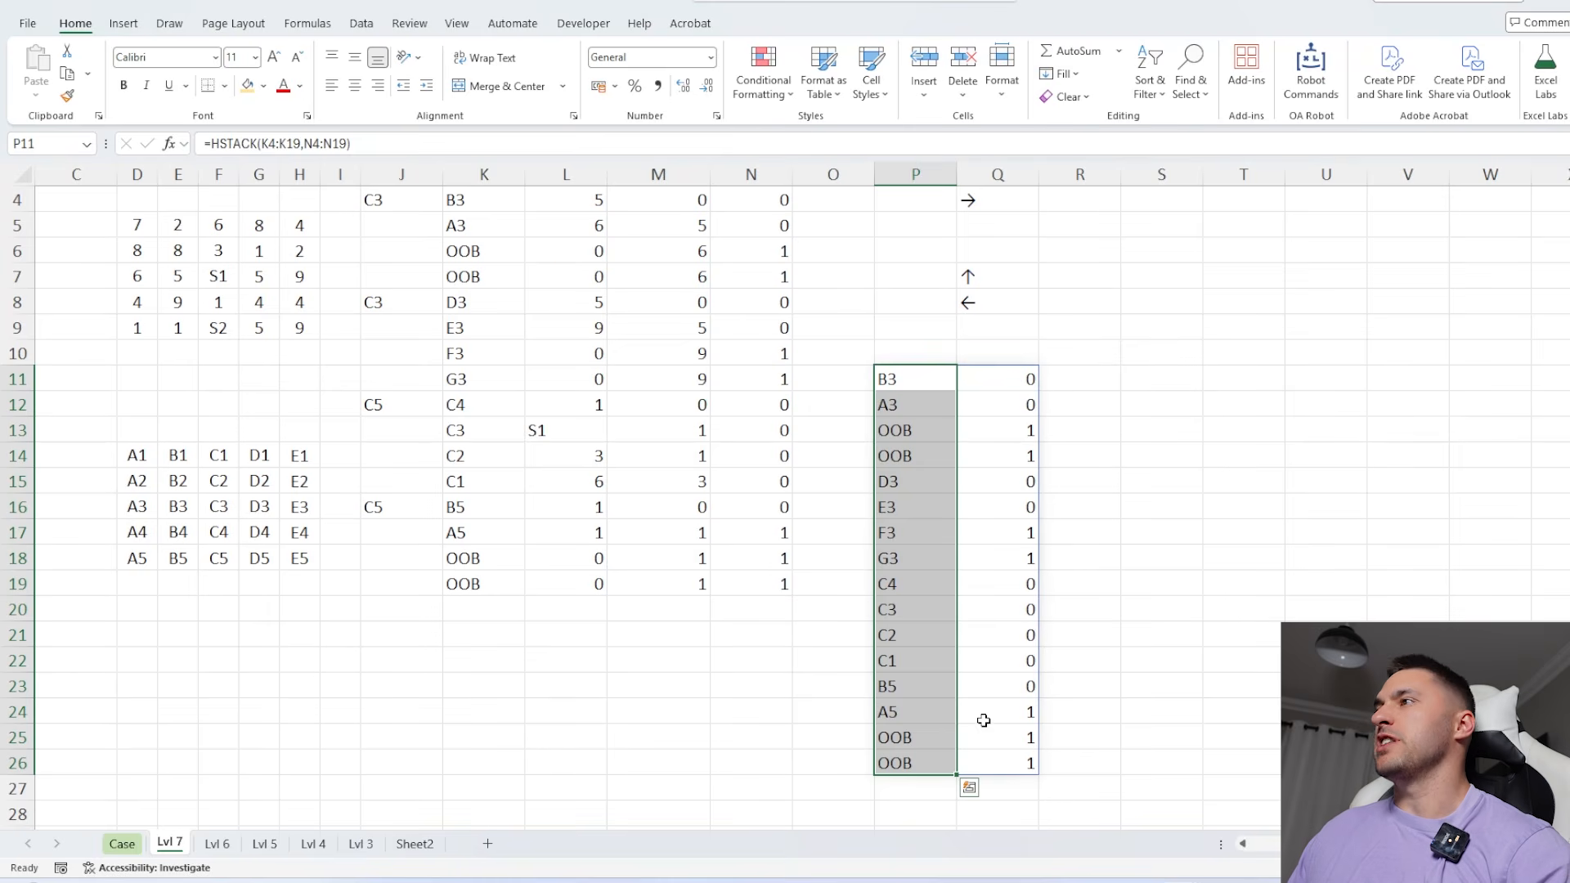
# Wrap the HSTACK formula in P11 in SORT, sorting by column 2
pyautogui.scroll(1, 984, 720)
pyautogui.click(466, 277)
pyautogui.click(689, 446)
pyautogui.click(891, 455)
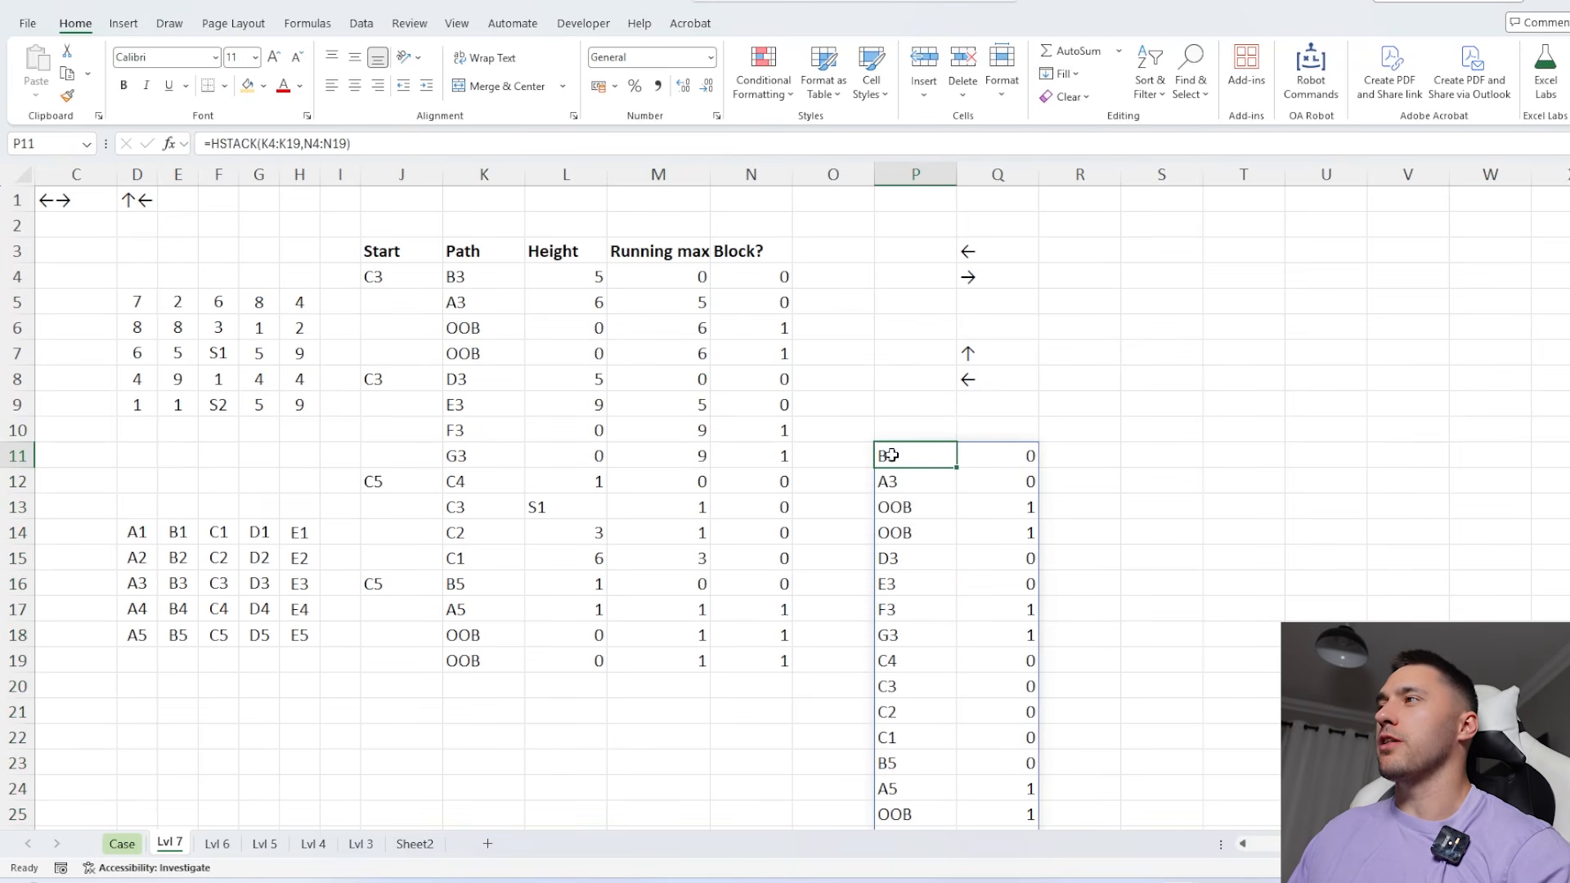
pyautogui.click(212, 143)
pyautogui.write('sort')
pyautogui.press('Tab')
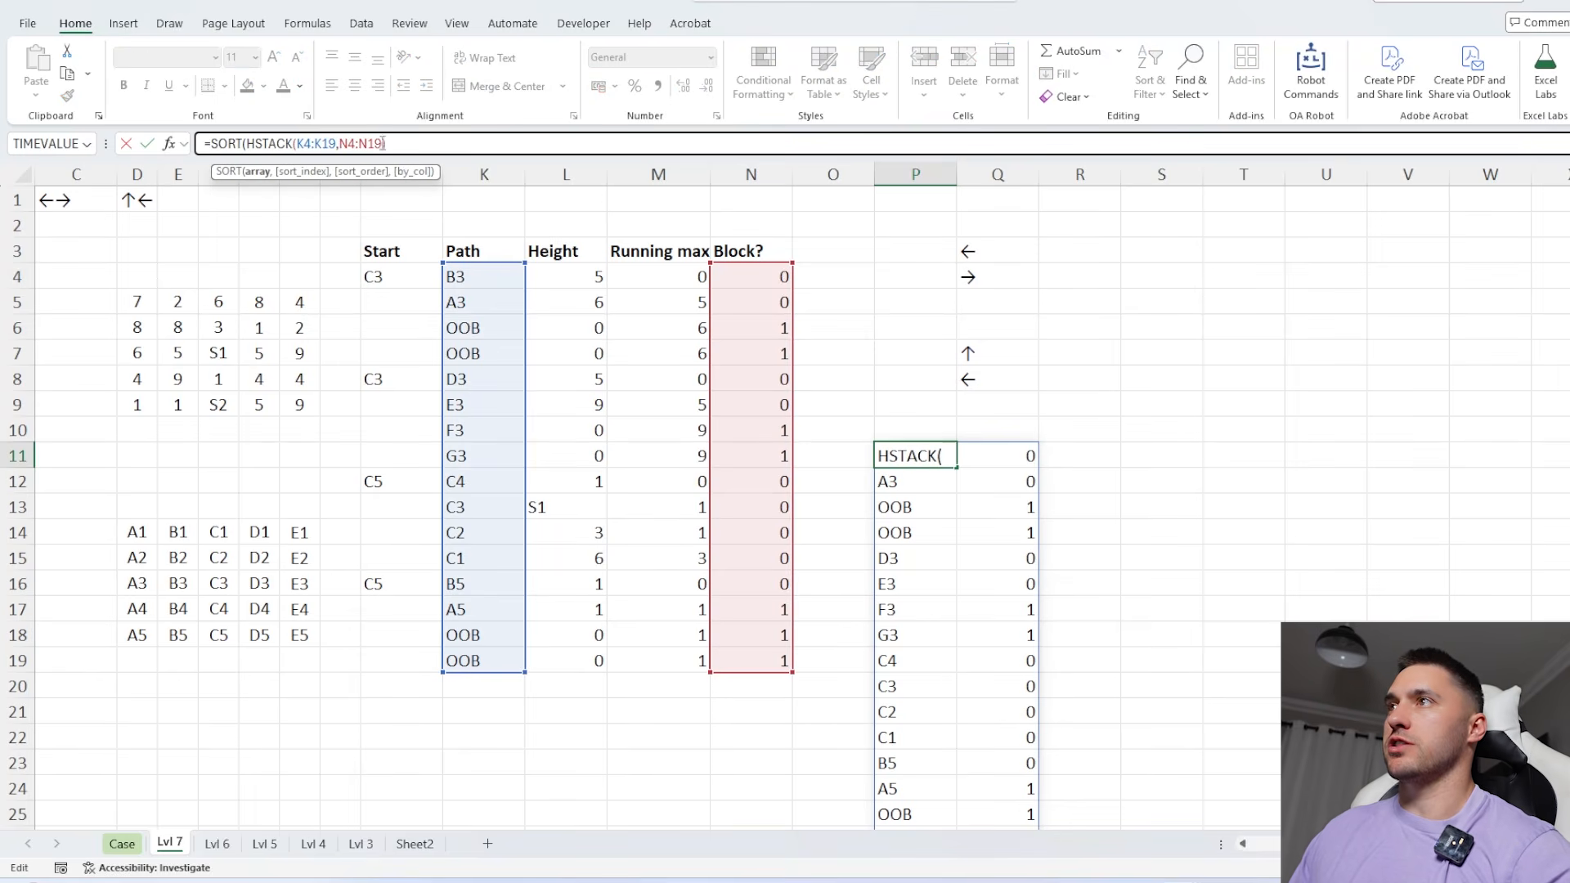
pyautogui.click(429, 143)
pyautogui.write(',2)')
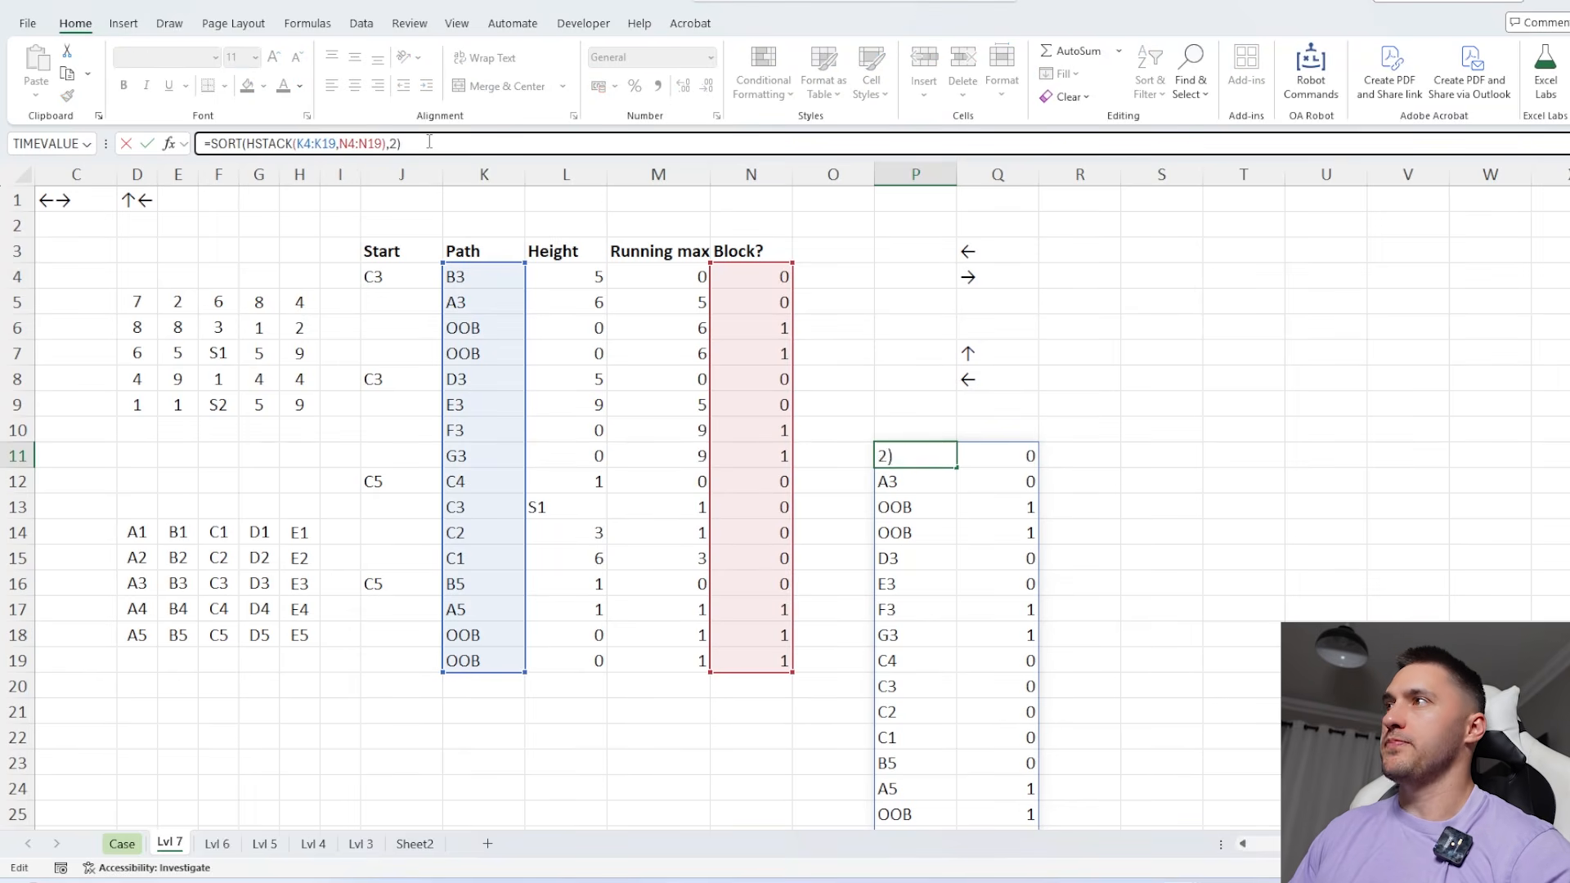
pyautogui.press('Return')
# Enter a UNIQUE formula in S11 on the sorted path cells P11:P26
pyautogui.moveTo(1003, 452); pyautogui.dragTo(1022, 662)
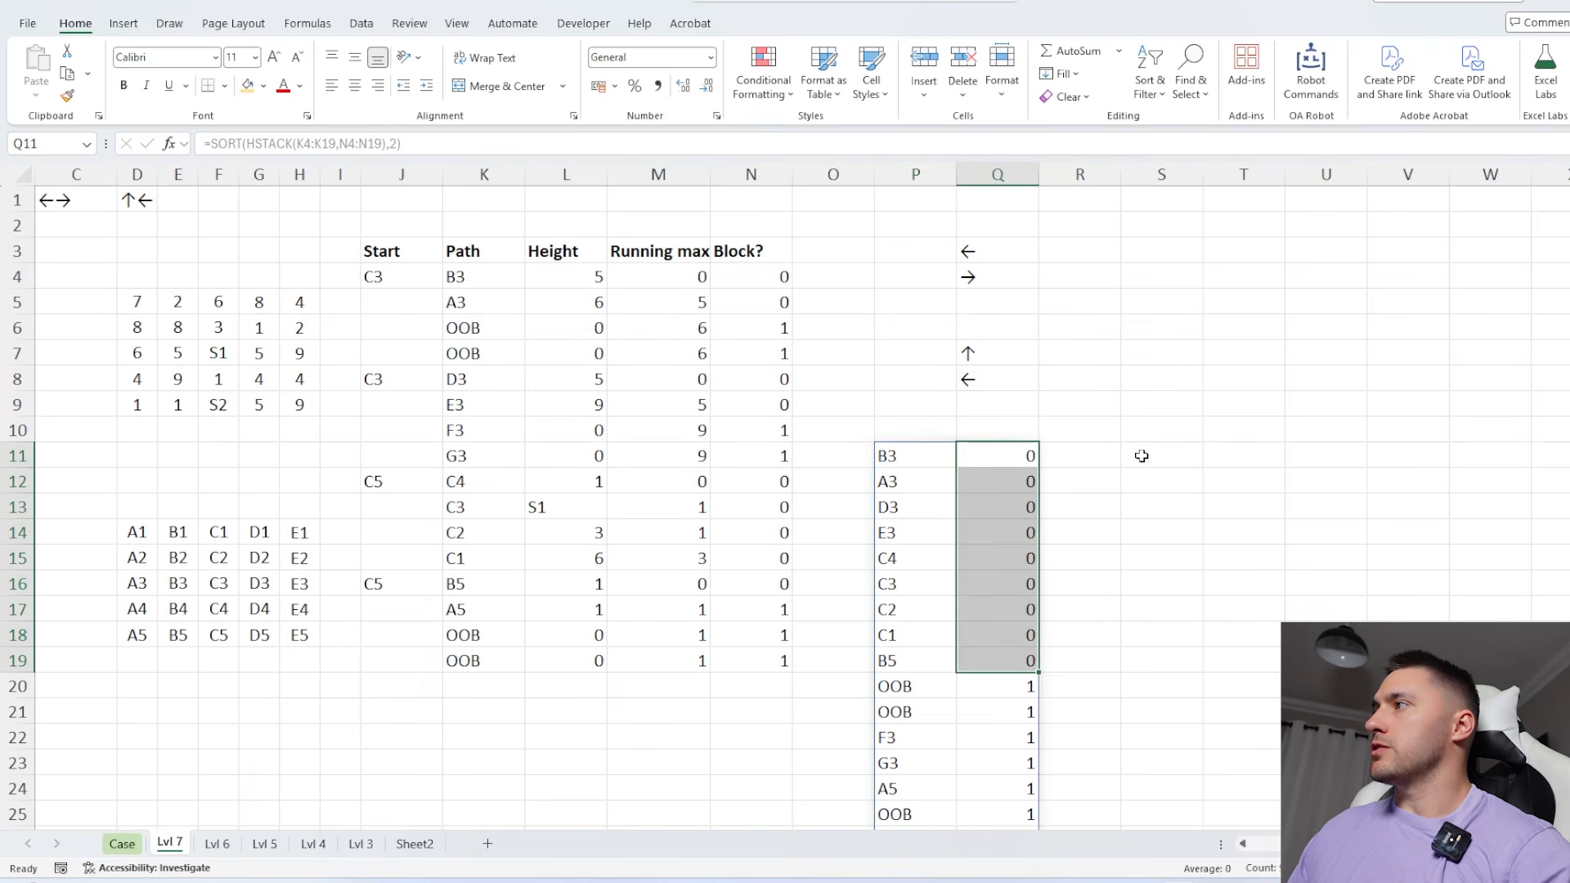
pyautogui.click(1147, 449)
pyautogui.write('=uniq')
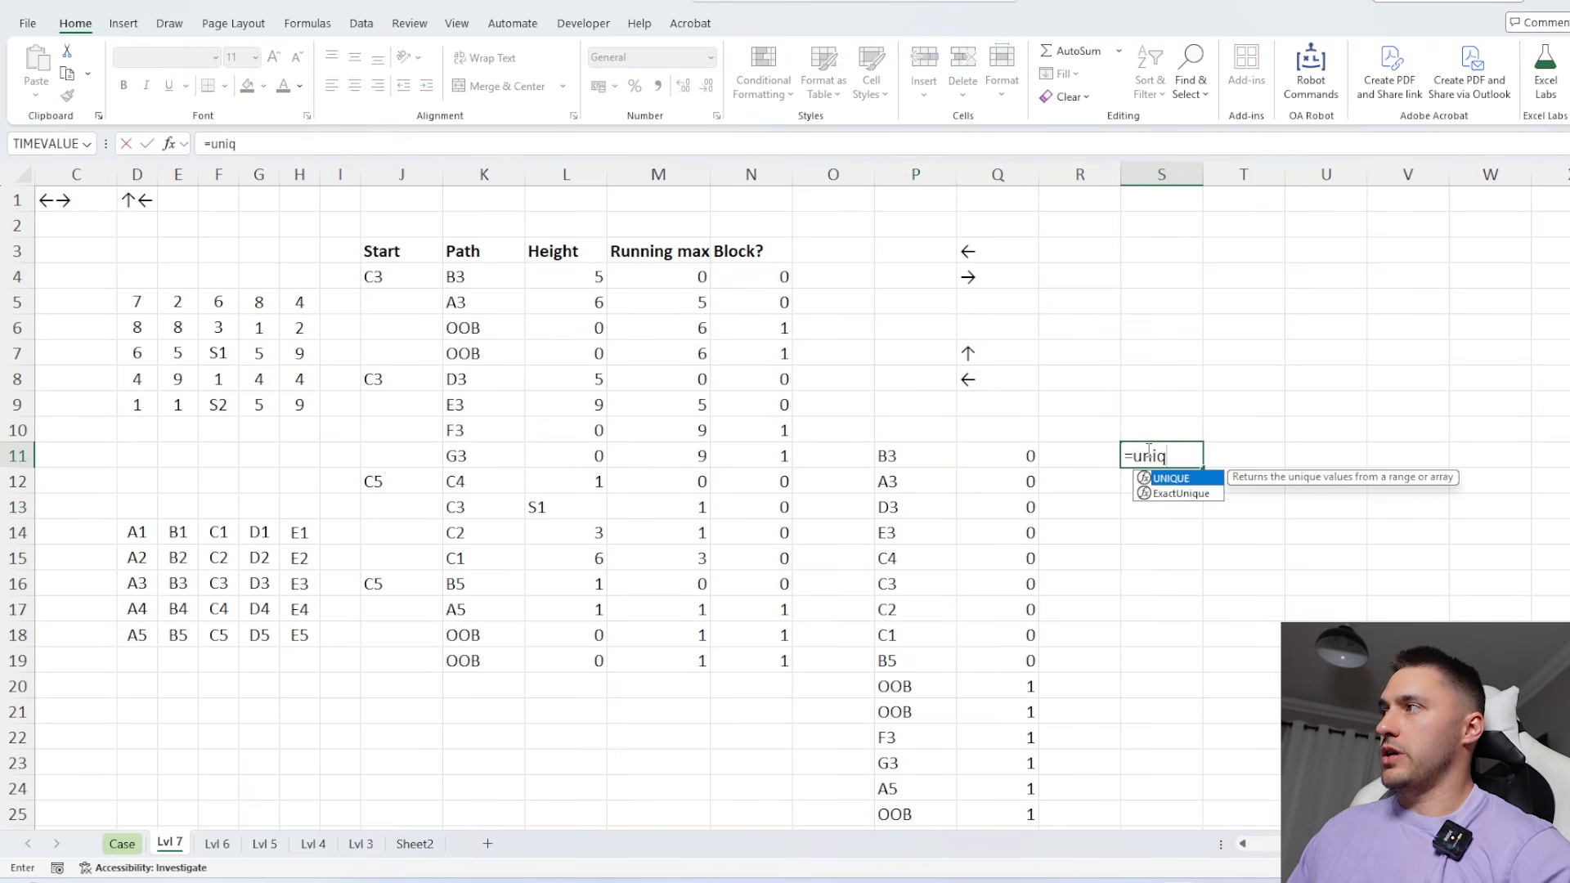
pyautogui.press('Tab')
pyautogui.click(926, 455)
pyautogui.hotkey('ctrl', 'shift', 'Down')
pyautogui.press('Return')
# Enter =XLOOKUP(S11#,P11:P26,Q11:Q26) in T11 to return each unique cell's block flag
pyautogui.click(1256, 430)
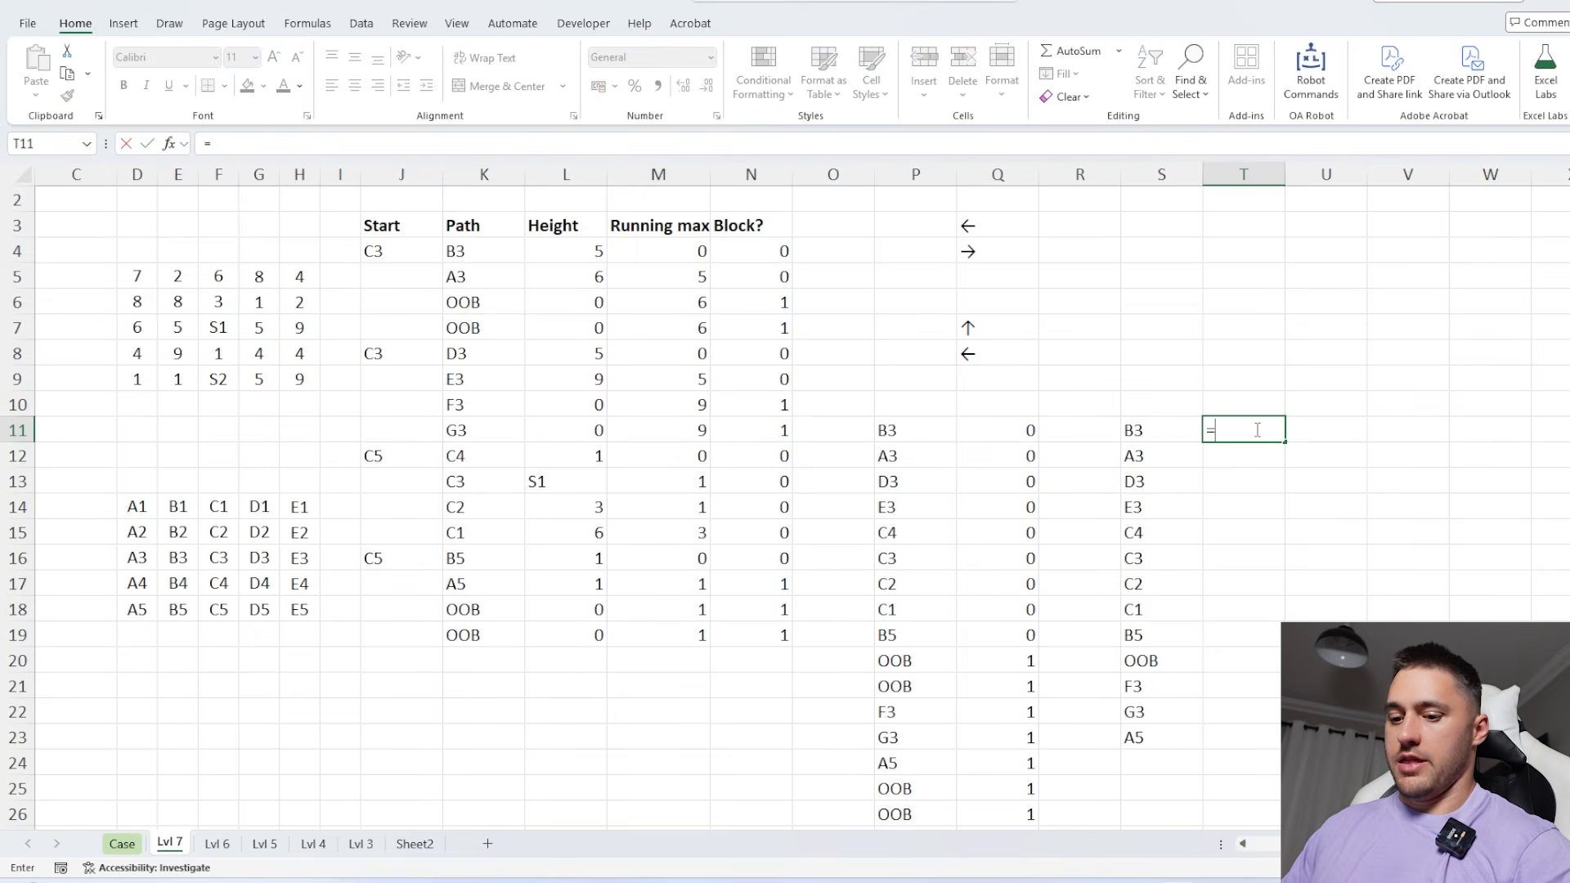
pyautogui.write('=xl')
pyautogui.press('Tab')
pyautogui.click(1147, 430)
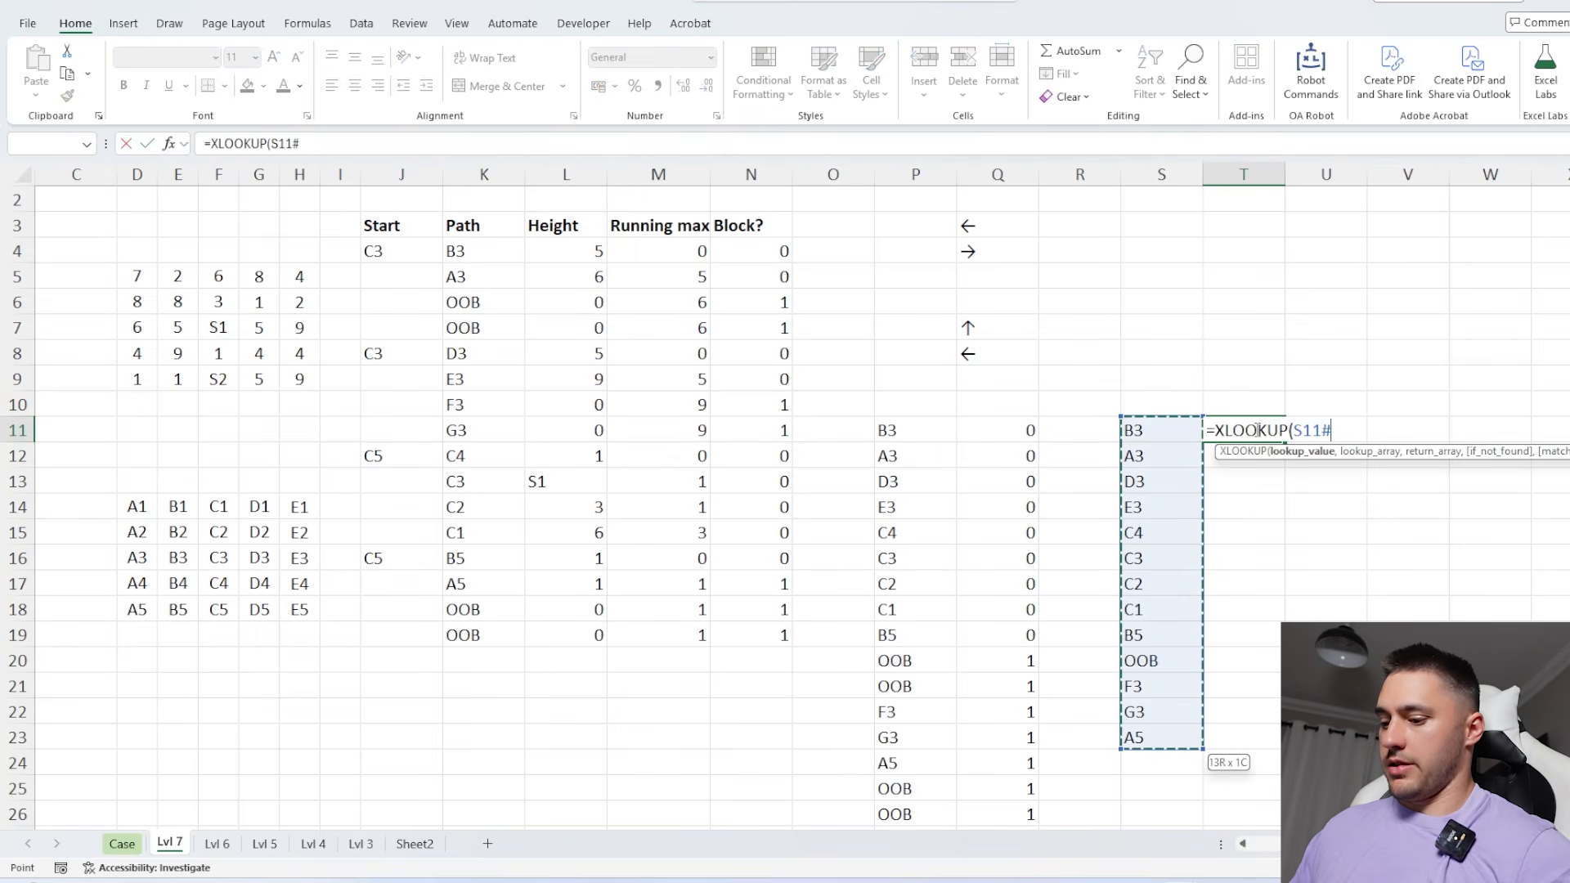
pyautogui.write(',')
pyautogui.click(930, 436)
pyautogui.hotkey('ctrl', 'shift', 'Down')
pyautogui.write(',')
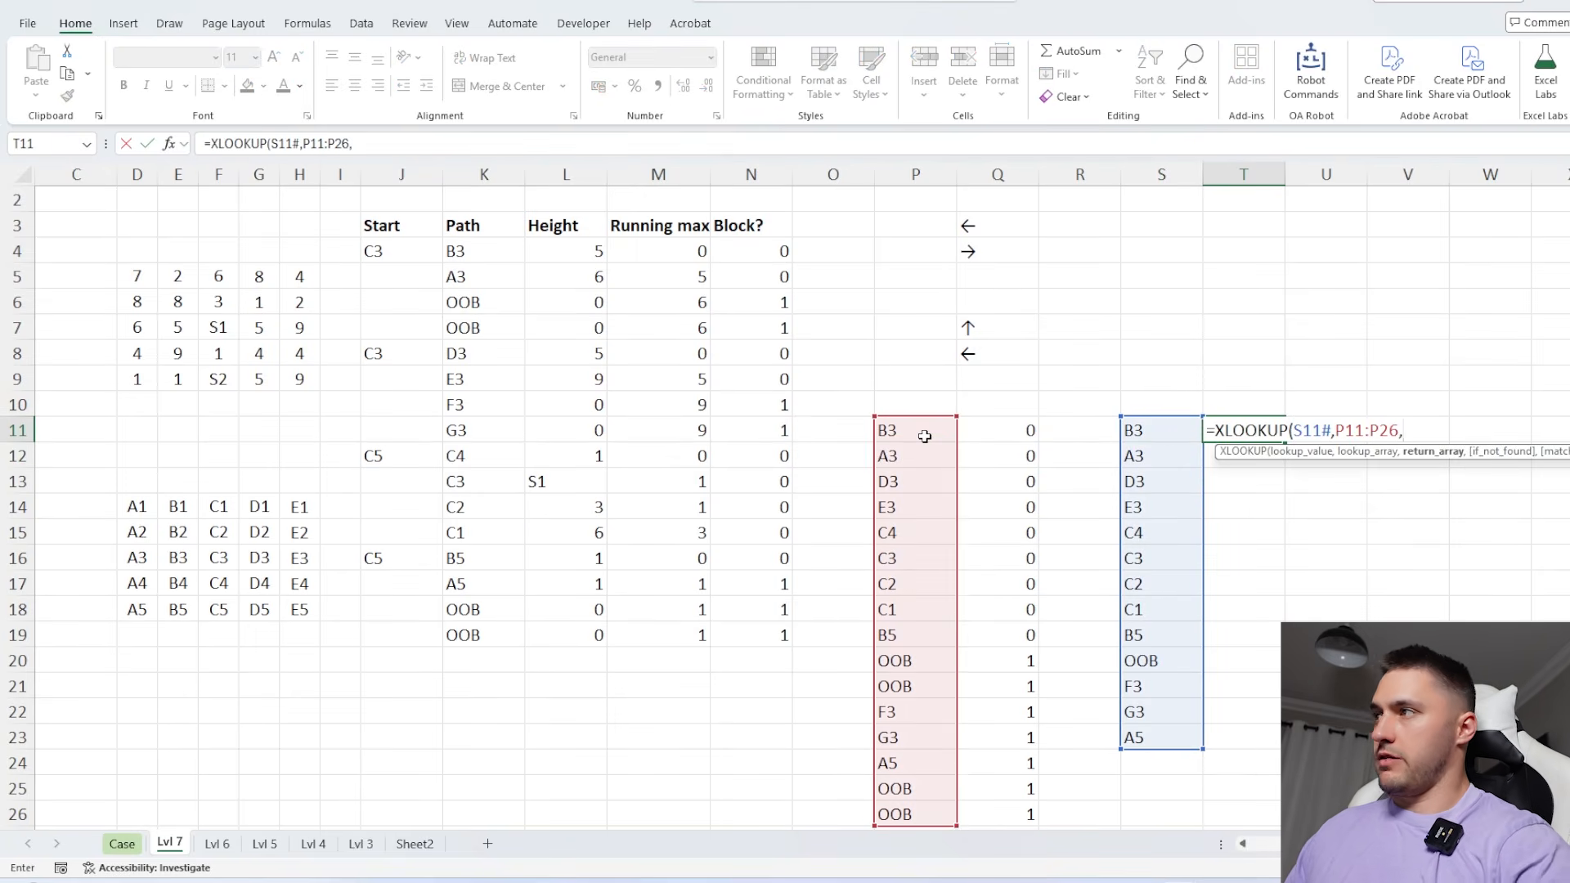
pyautogui.click(979, 429)
pyautogui.hotkey('ctrl', 'shift', 'Down')
pyautogui.press('Return')
pyautogui.hscroll(2, 1128, 400)
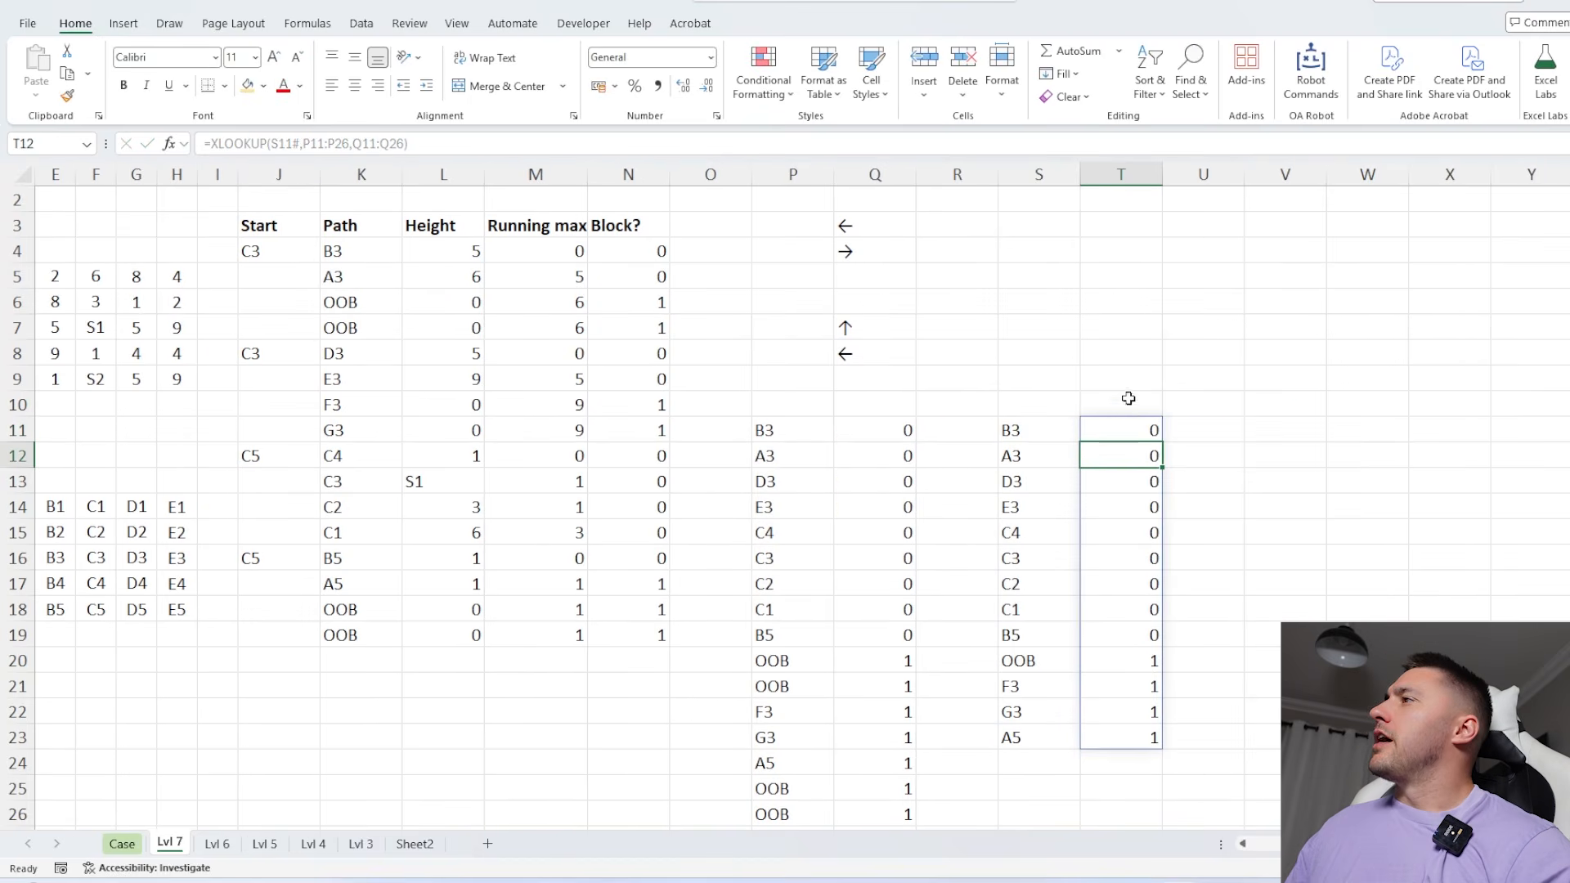
pyautogui.moveTo(1128, 425); pyautogui.dragTo(1124, 646)
# Enter =XLOOKUP(S11#,TOCOL(D14#),TOCOL(D5#),0) in U11 to return the tree height of each unique path cell
pyautogui.click(1192, 428)
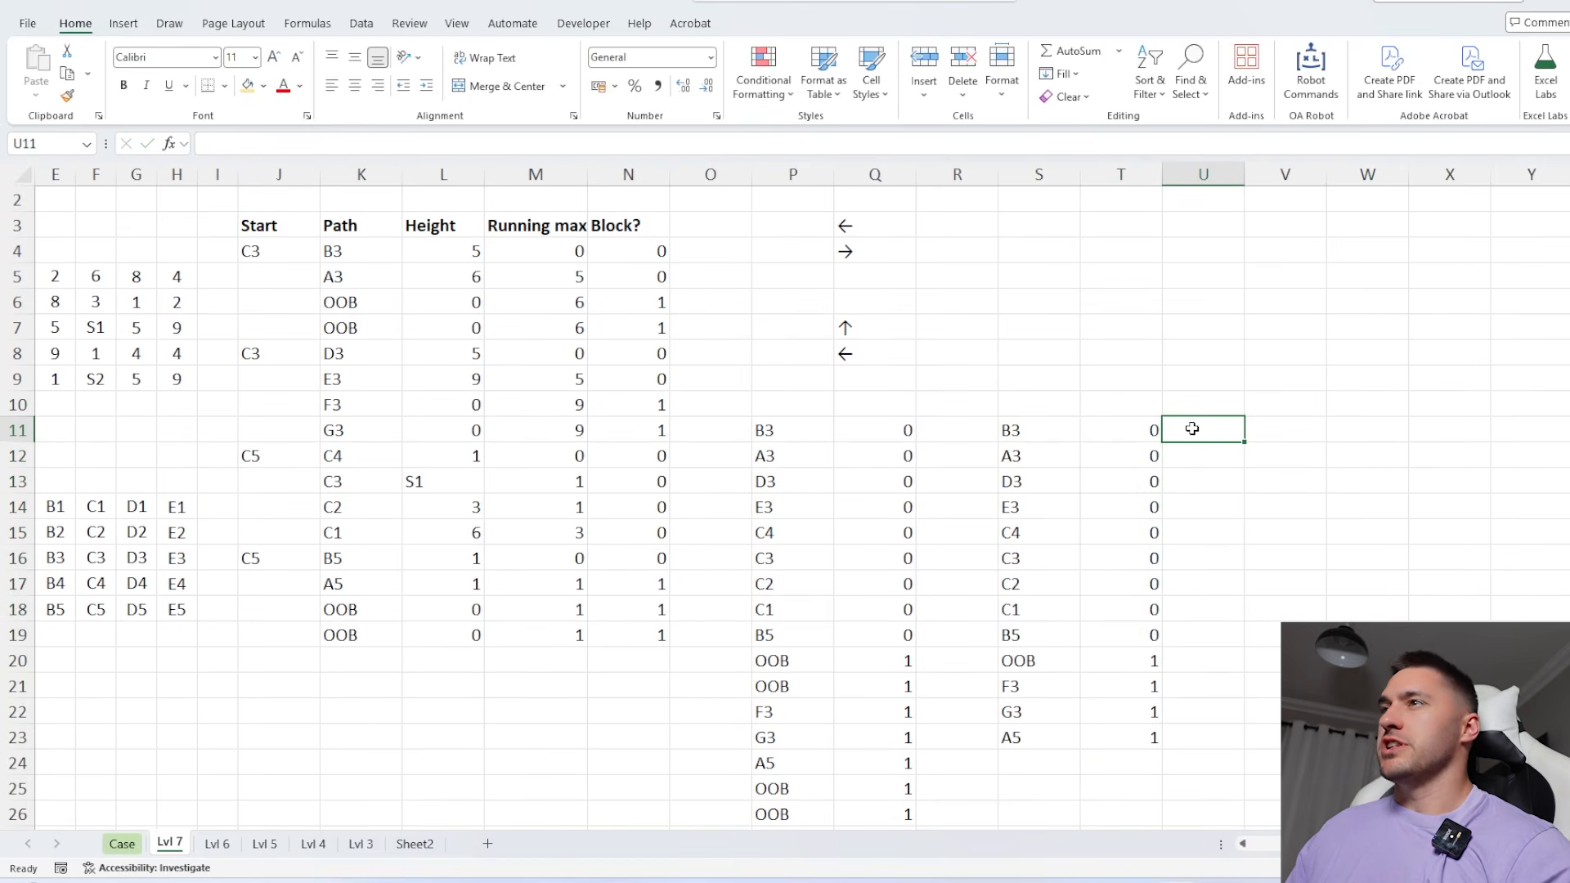
pyautogui.hscroll(1, 1192, 428)
pyautogui.write('=xl')
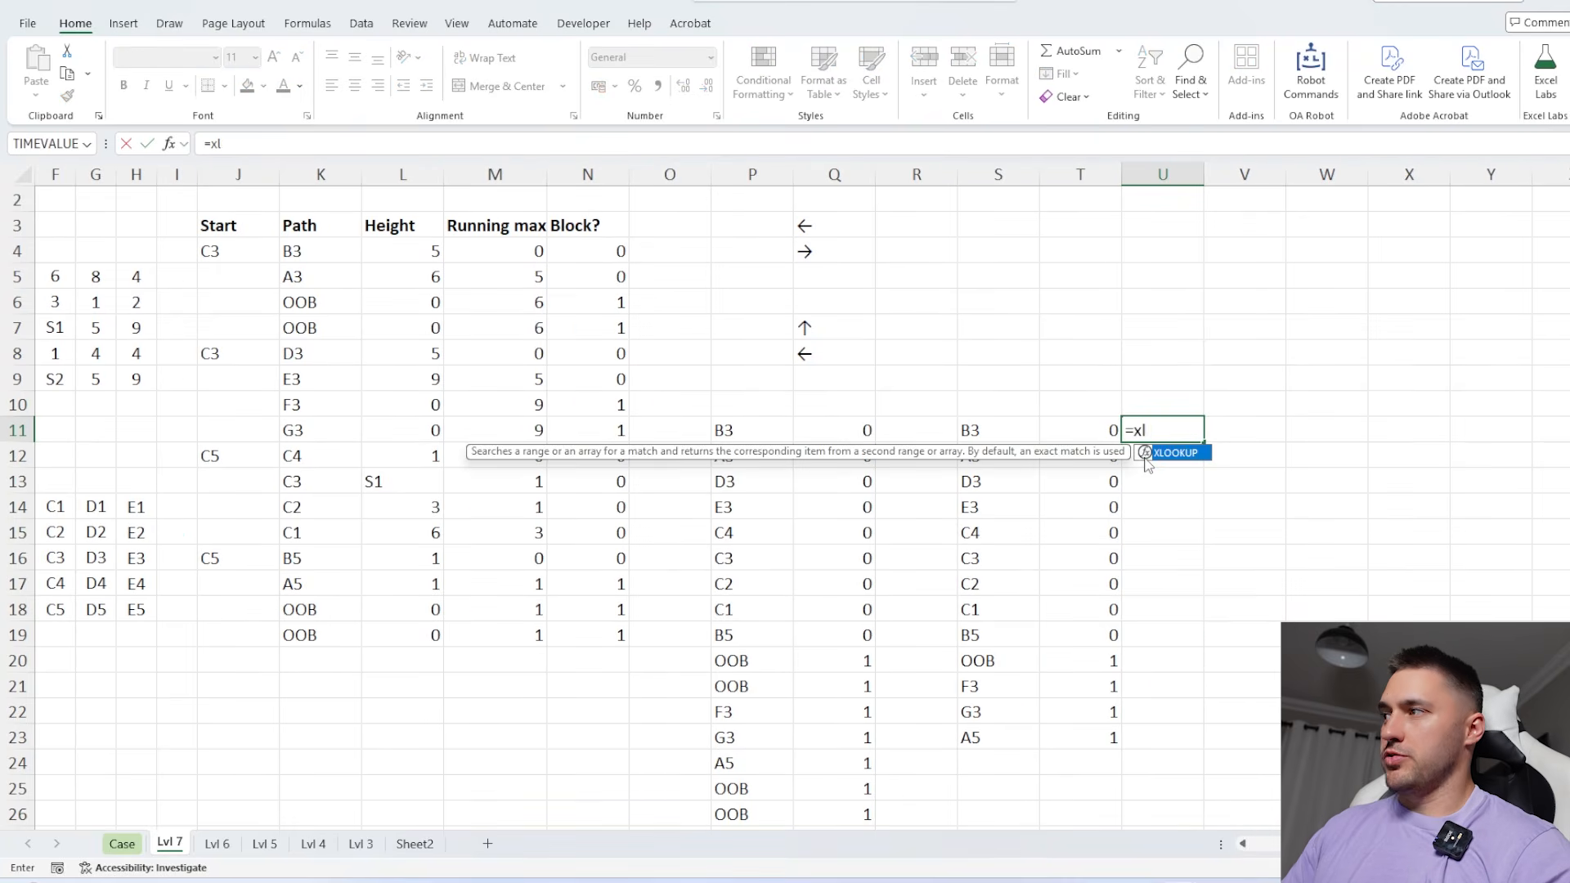
pyautogui.press('Tab')
pyautogui.press('Left')
pyautogui.press('Left')
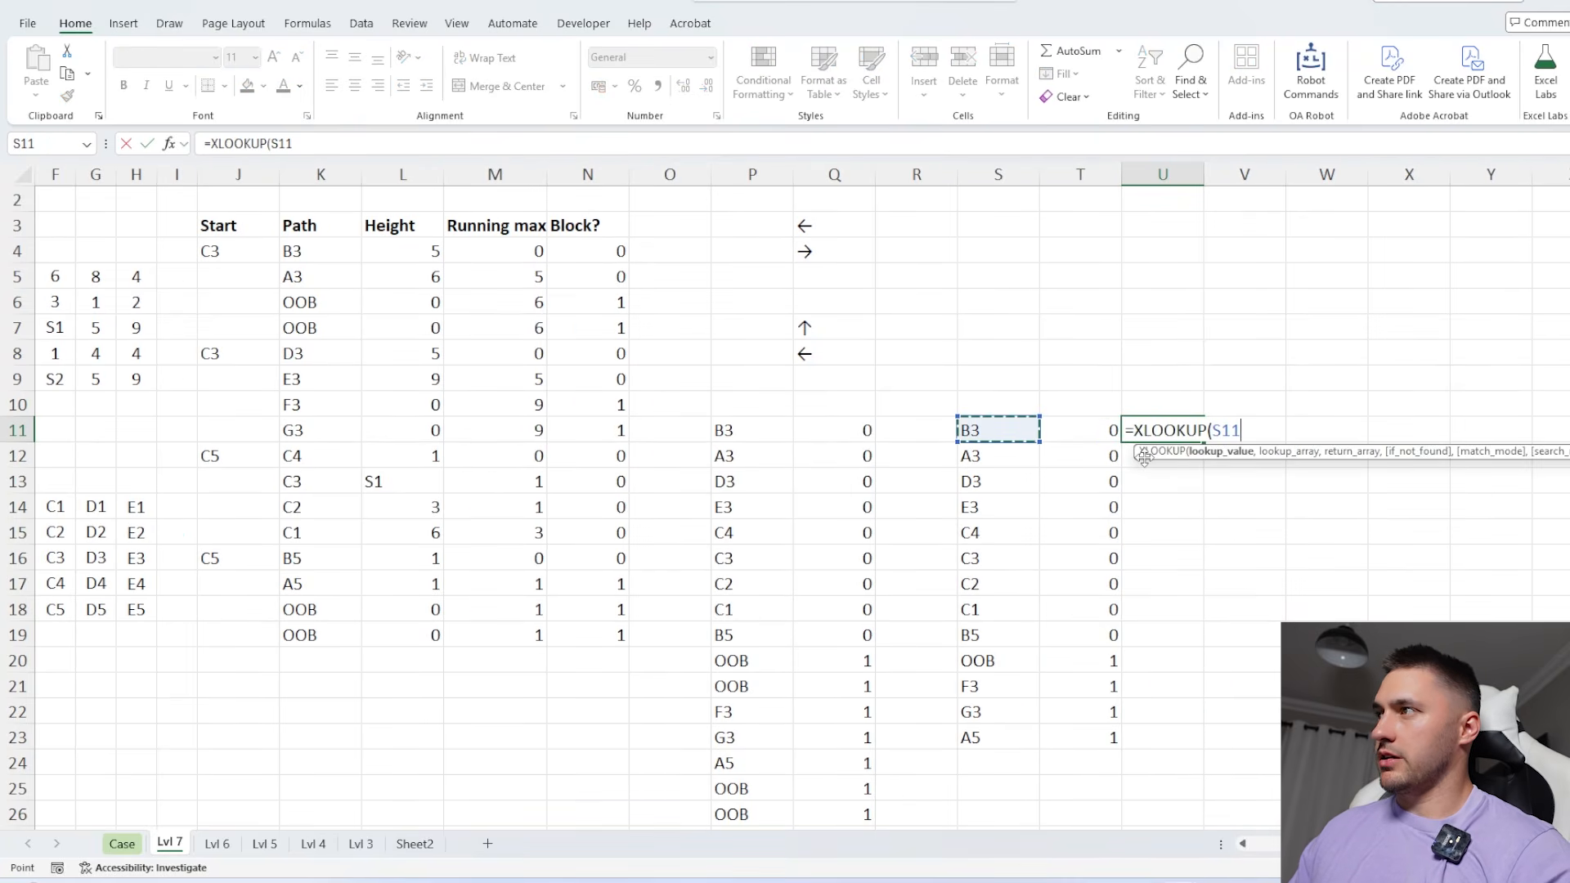
pyautogui.write('#,')
pyautogui.hscroll(-5, 740, 357)
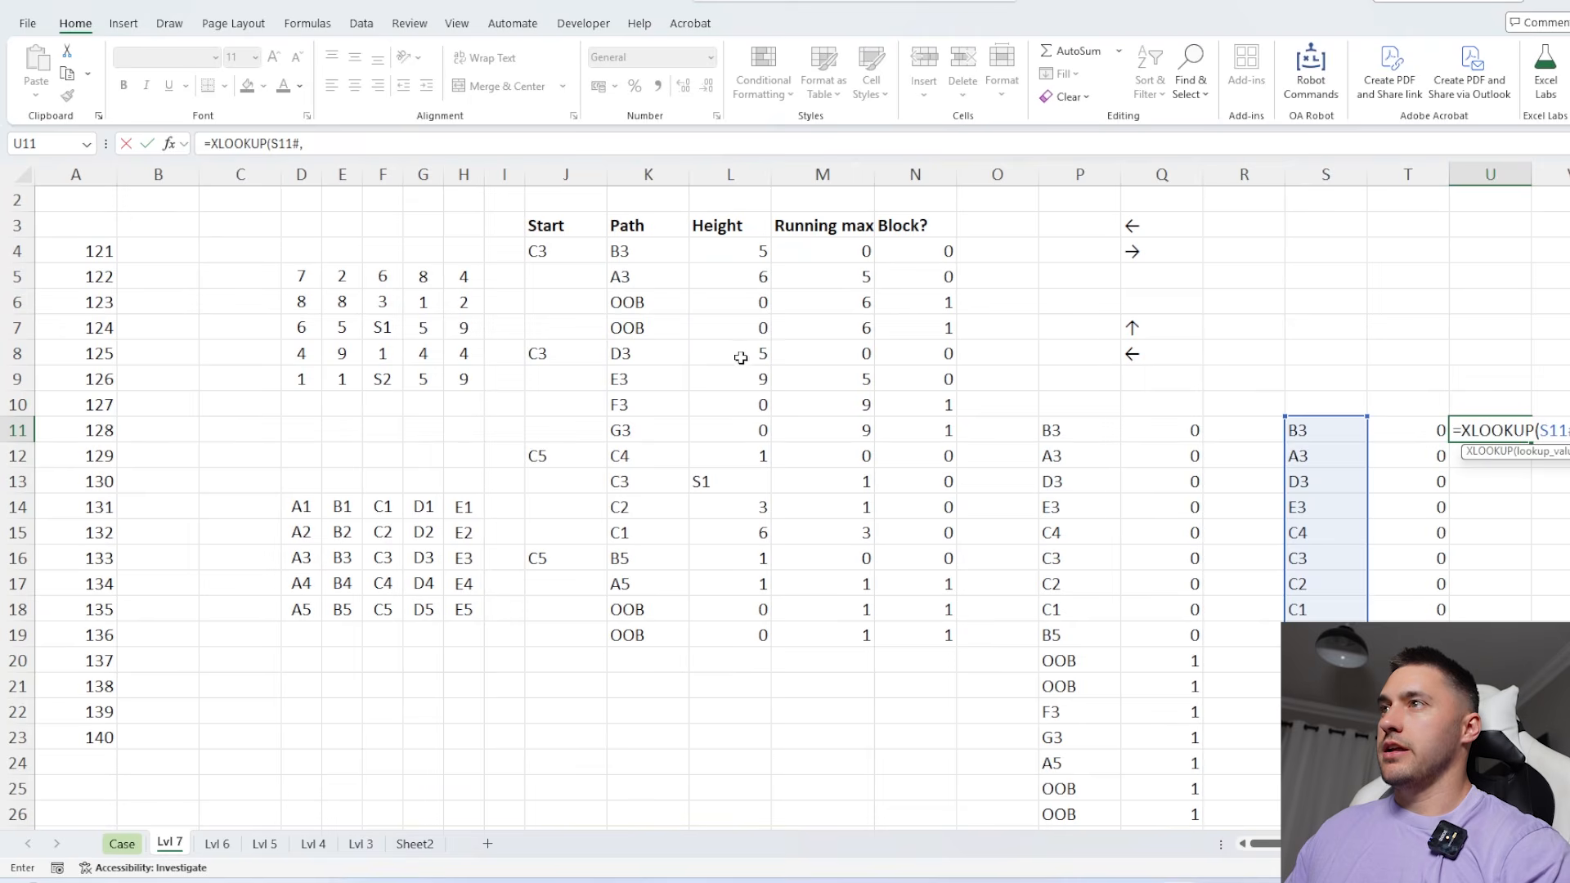
pyautogui.write('TOCOL(')
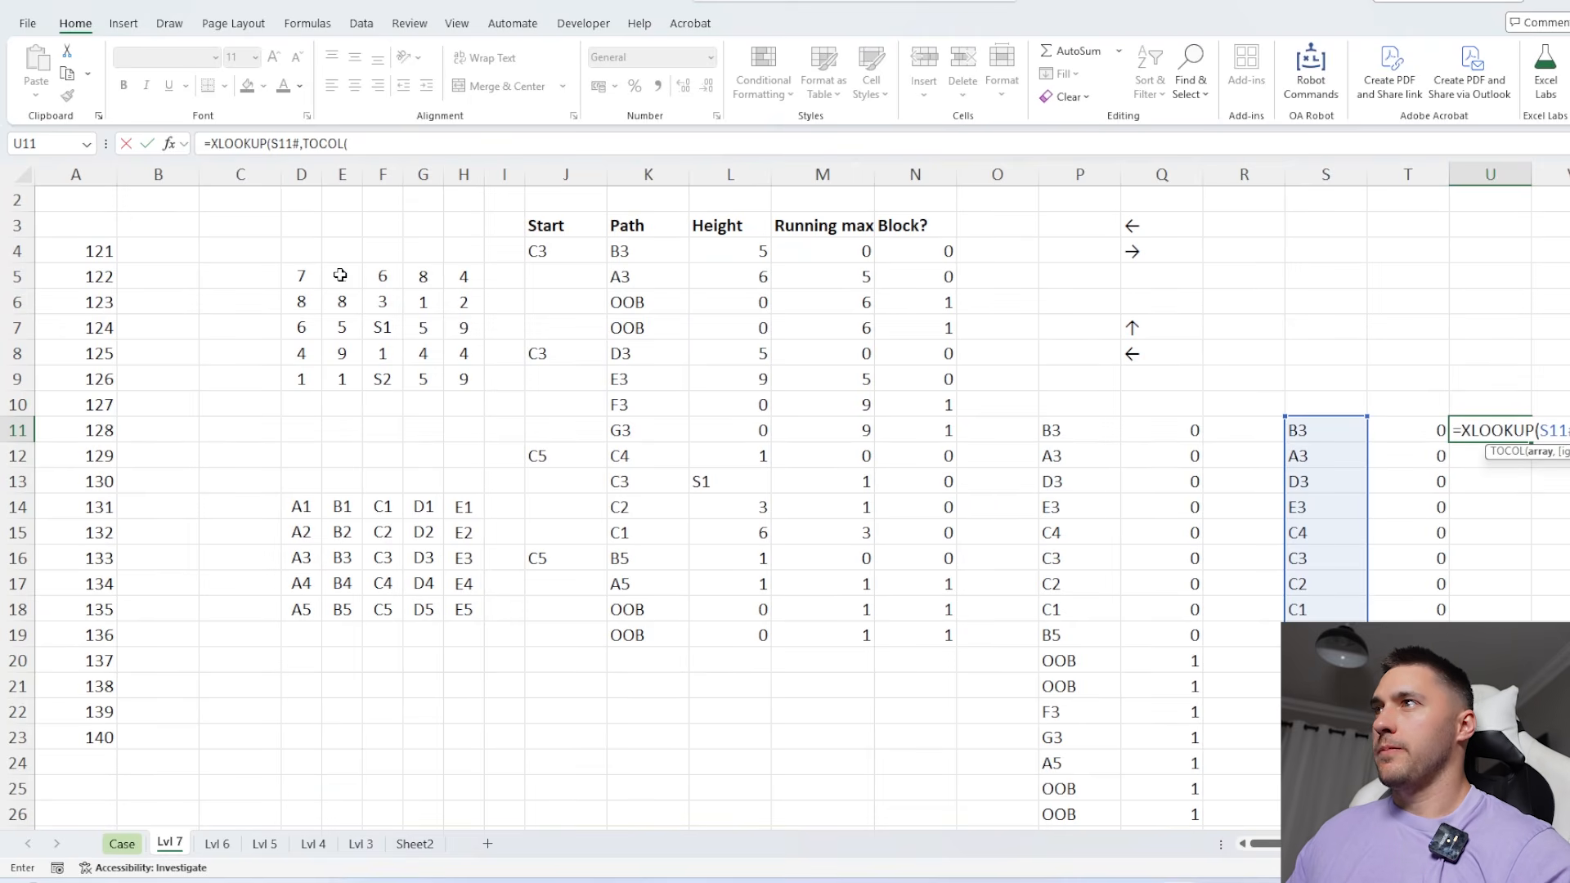
pyautogui.moveTo(456, 504); pyautogui.dragTo(302, 619)
pyautogui.write('),to')
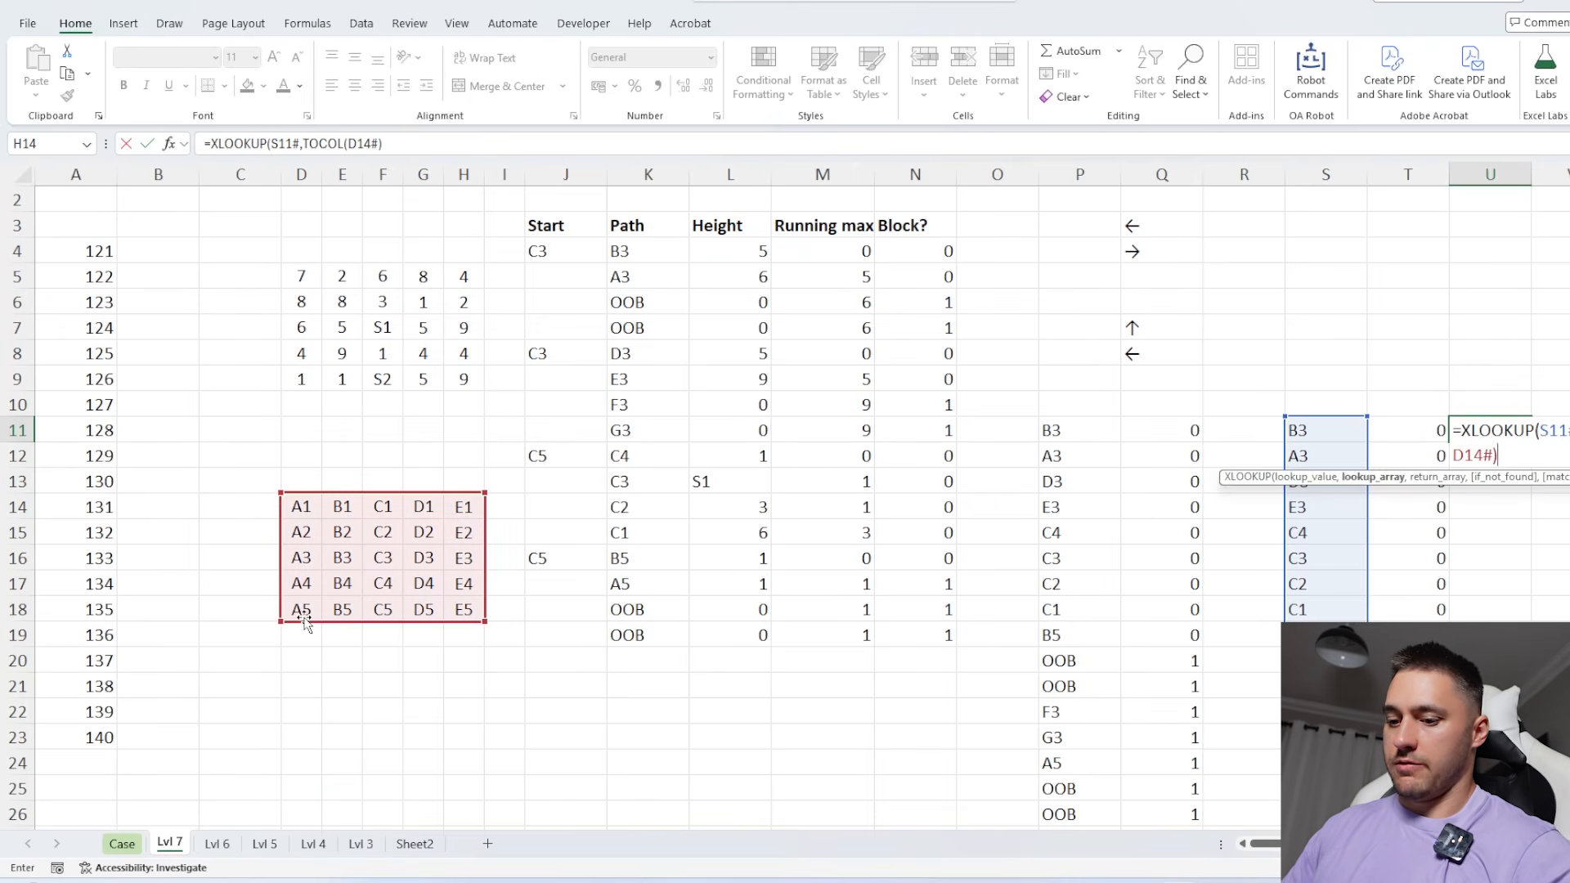
pyautogui.write('col')
pyautogui.press('Tab')
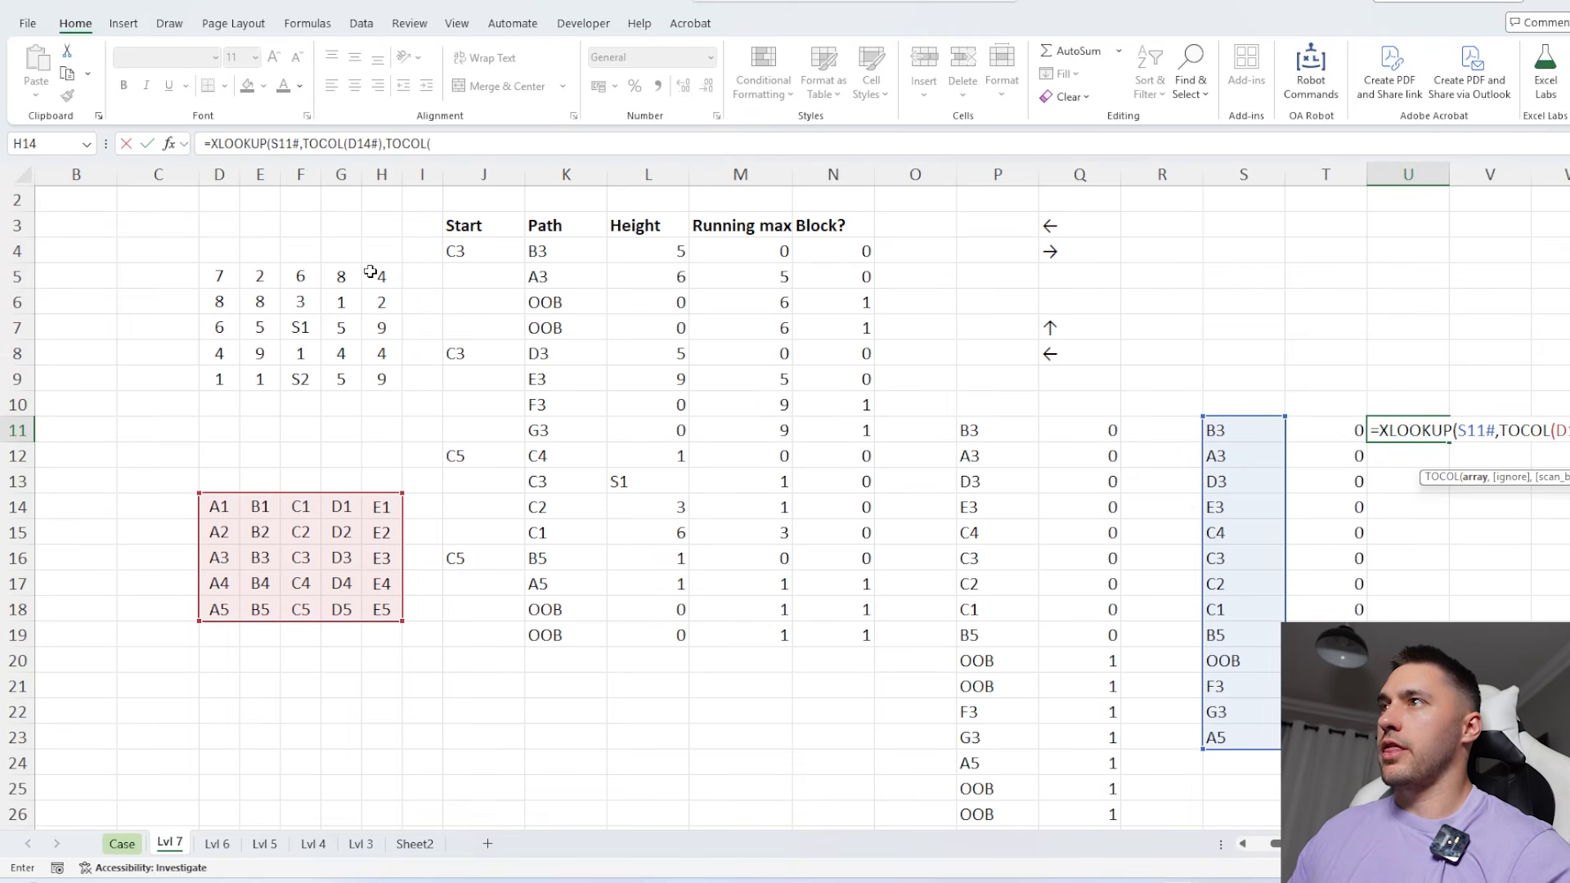
pyautogui.moveTo(369, 271); pyautogui.dragTo(228, 379)
pyautogui.write(')')
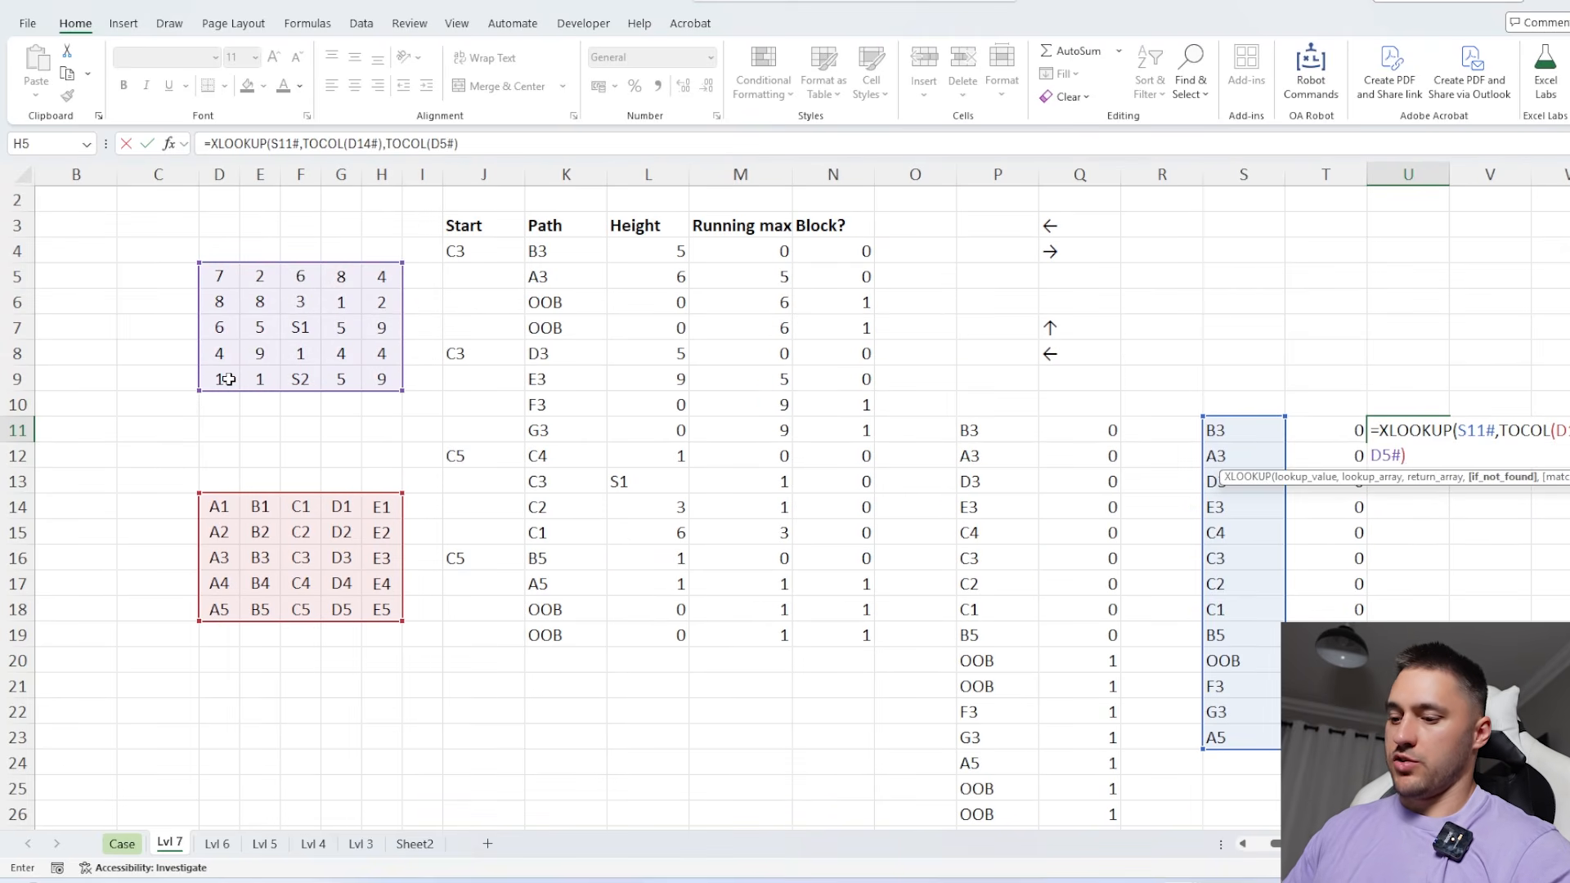
pyautogui.write(',0)')
pyautogui.hotkey('ctrl', 'Return')
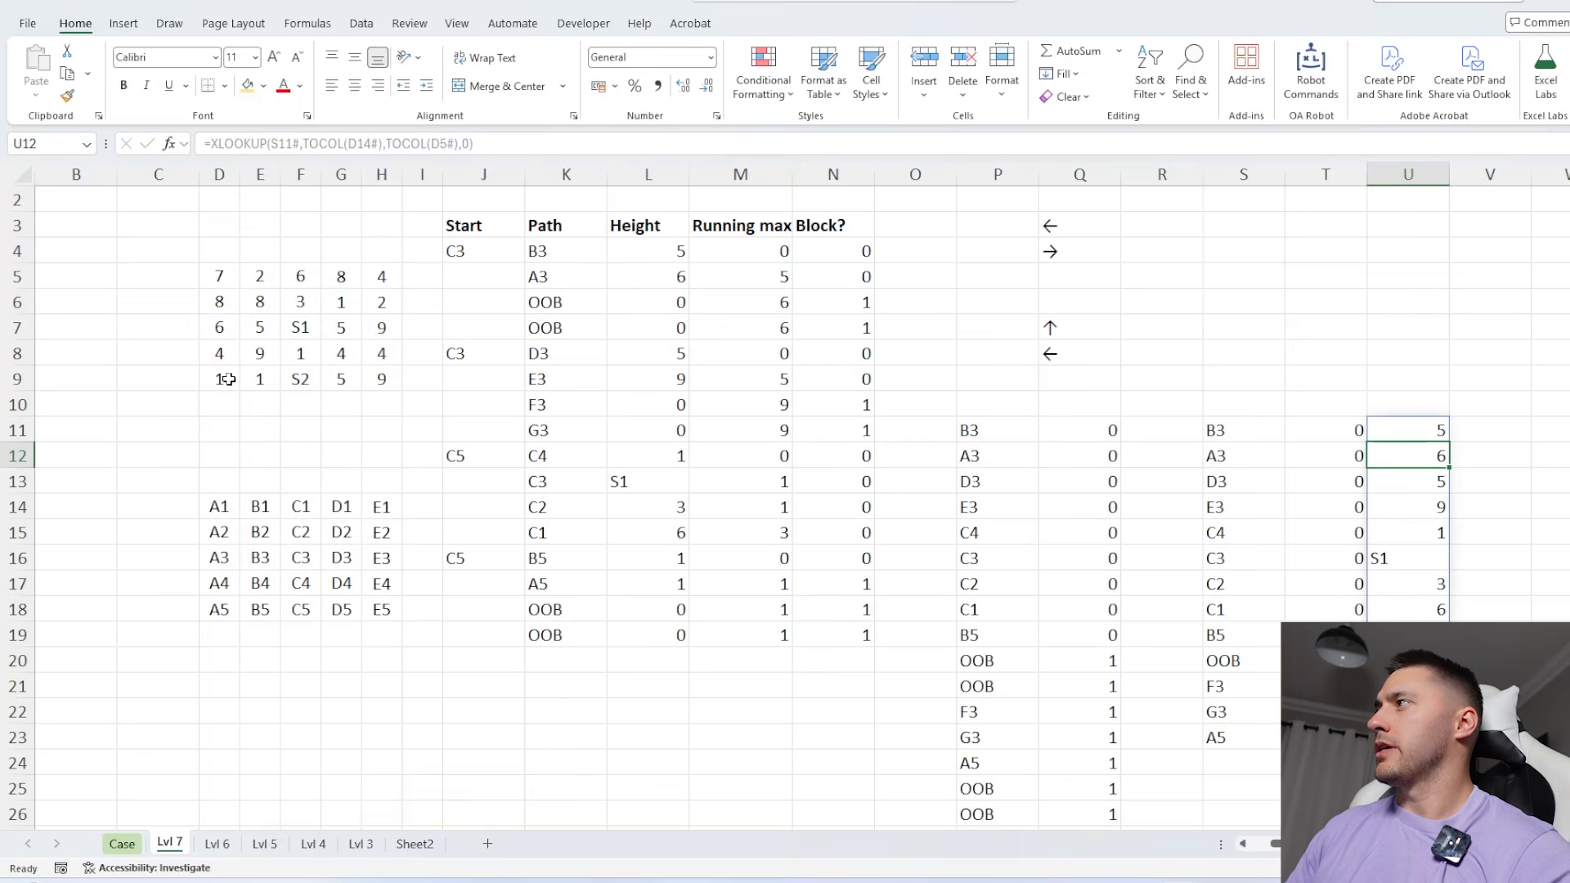
# Wrap the XLOOKUP in U11 in an IF that returns the height only where T11#=0, otherwise 0
pyautogui.hscroll(4, 339, 227)
pyautogui.click(212, 144)
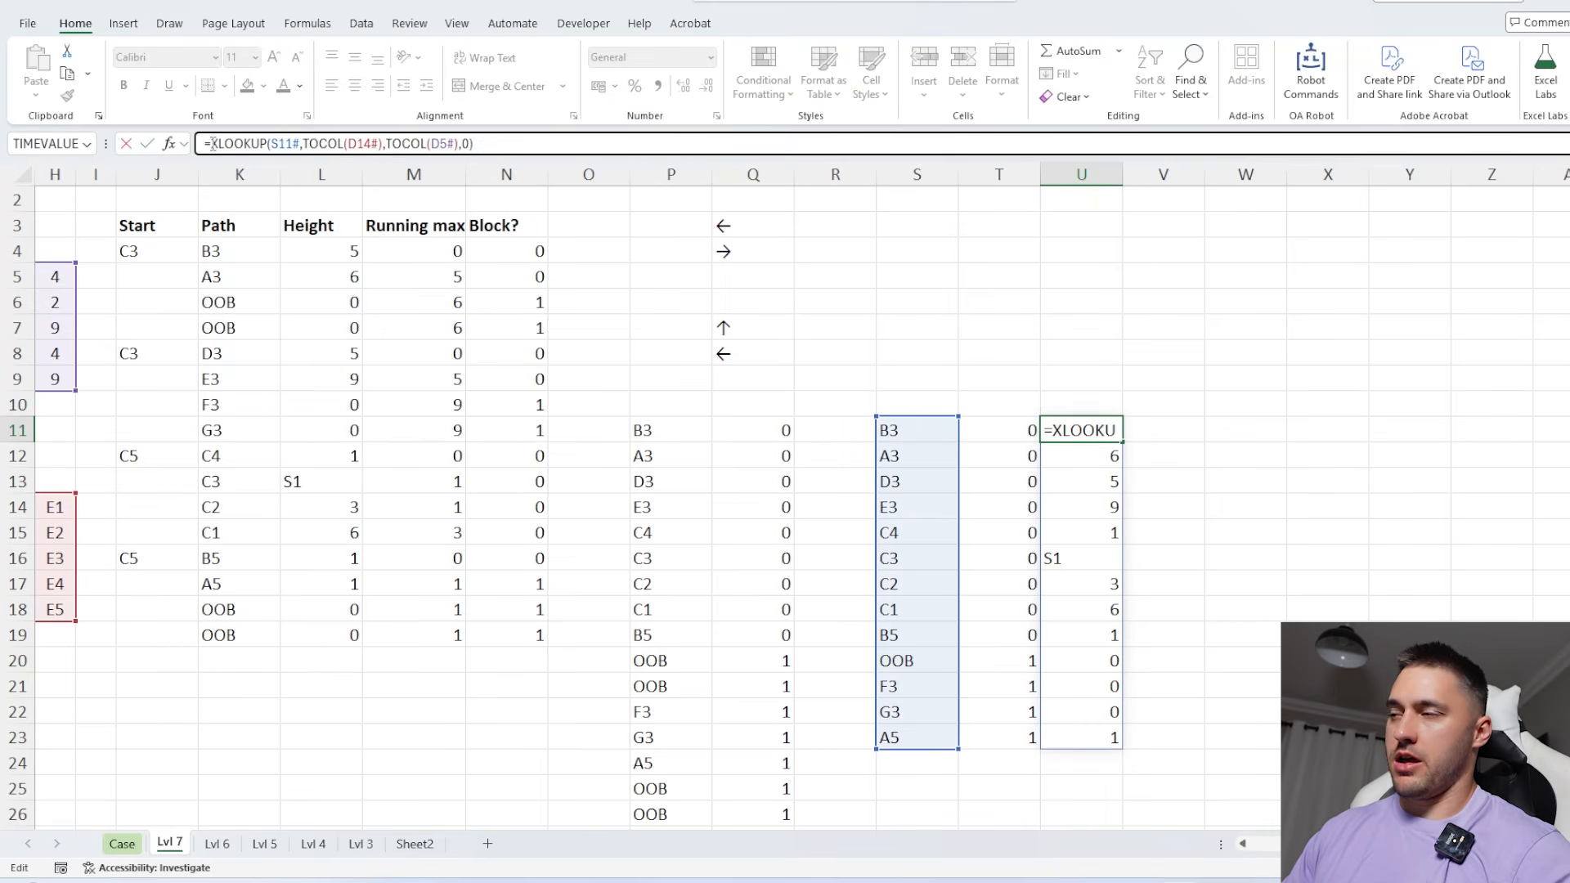
pyautogui.write('IF(')
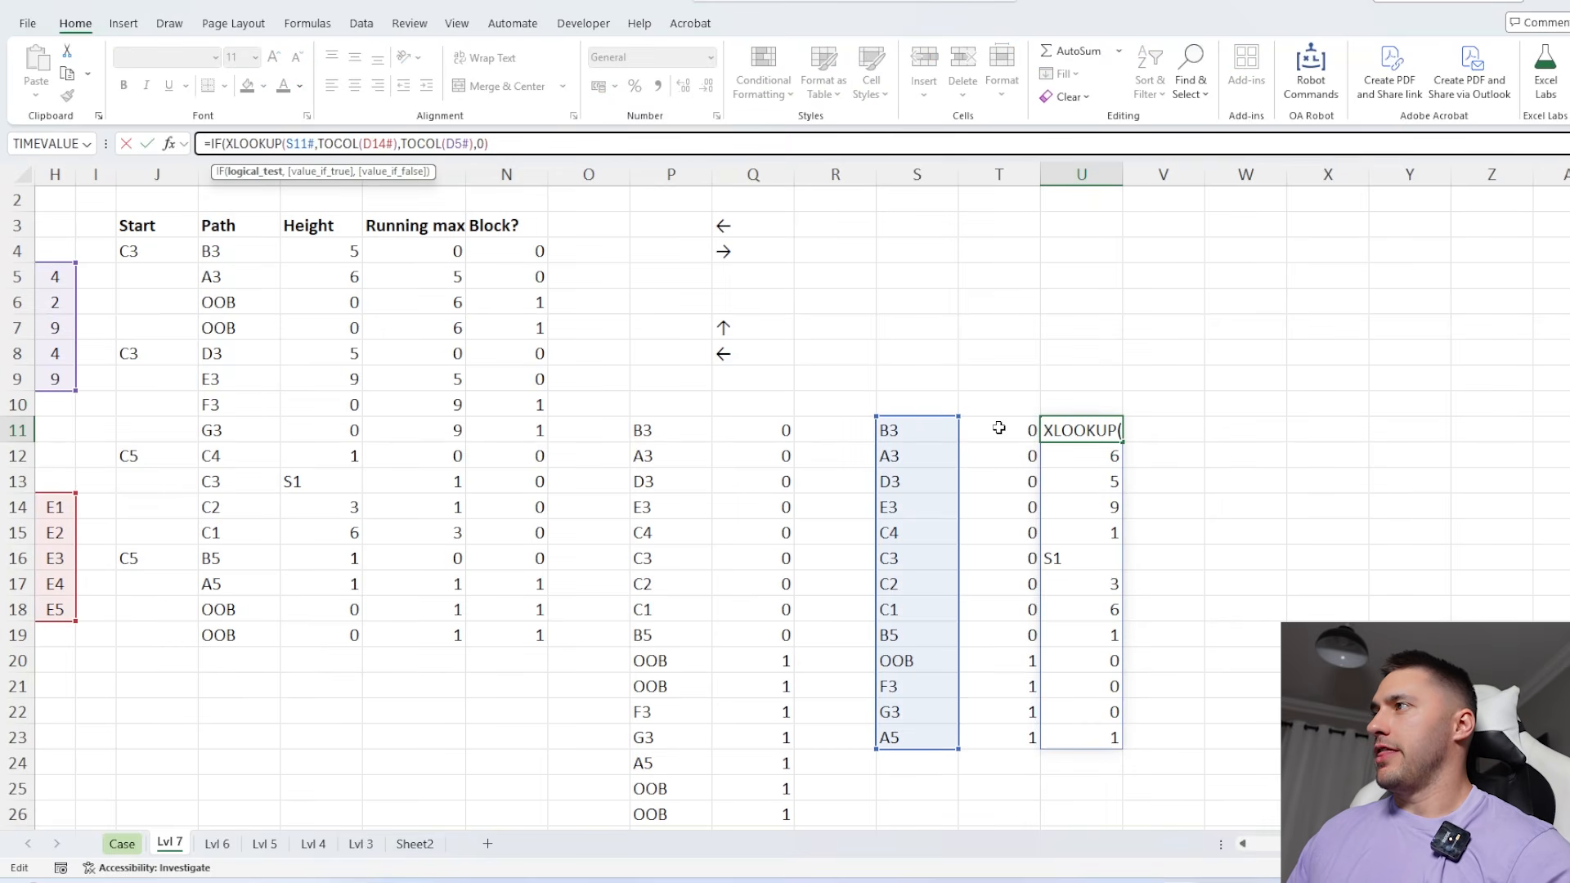
pyautogui.click(1000, 428)
pyautogui.write('=0')
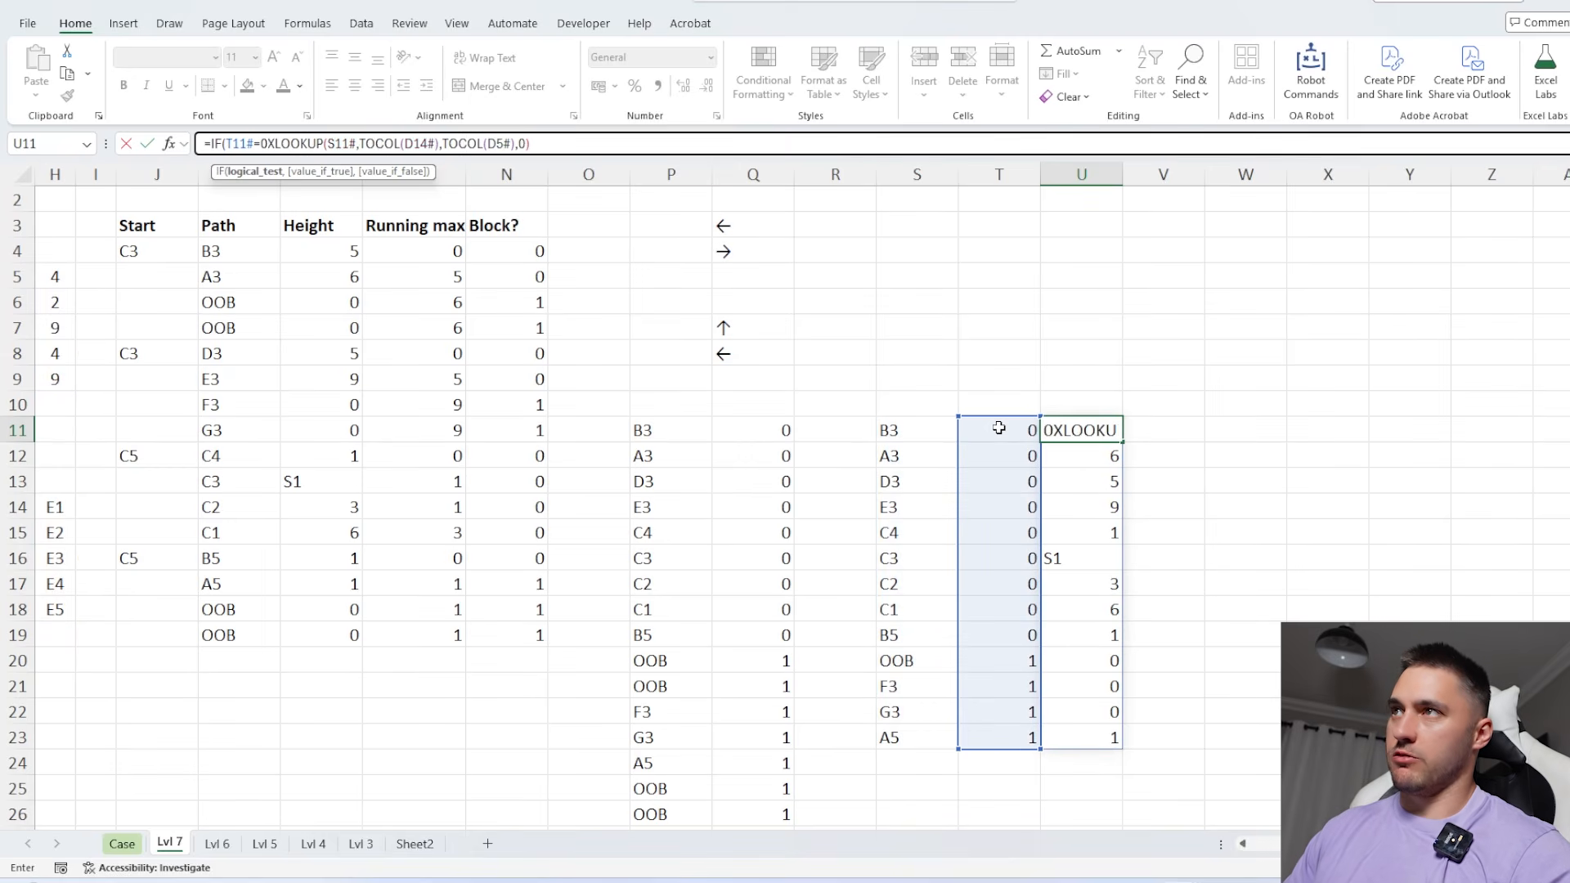
pyautogui.write(',')
pyautogui.click(577, 145)
pyautogui.write(',0)')
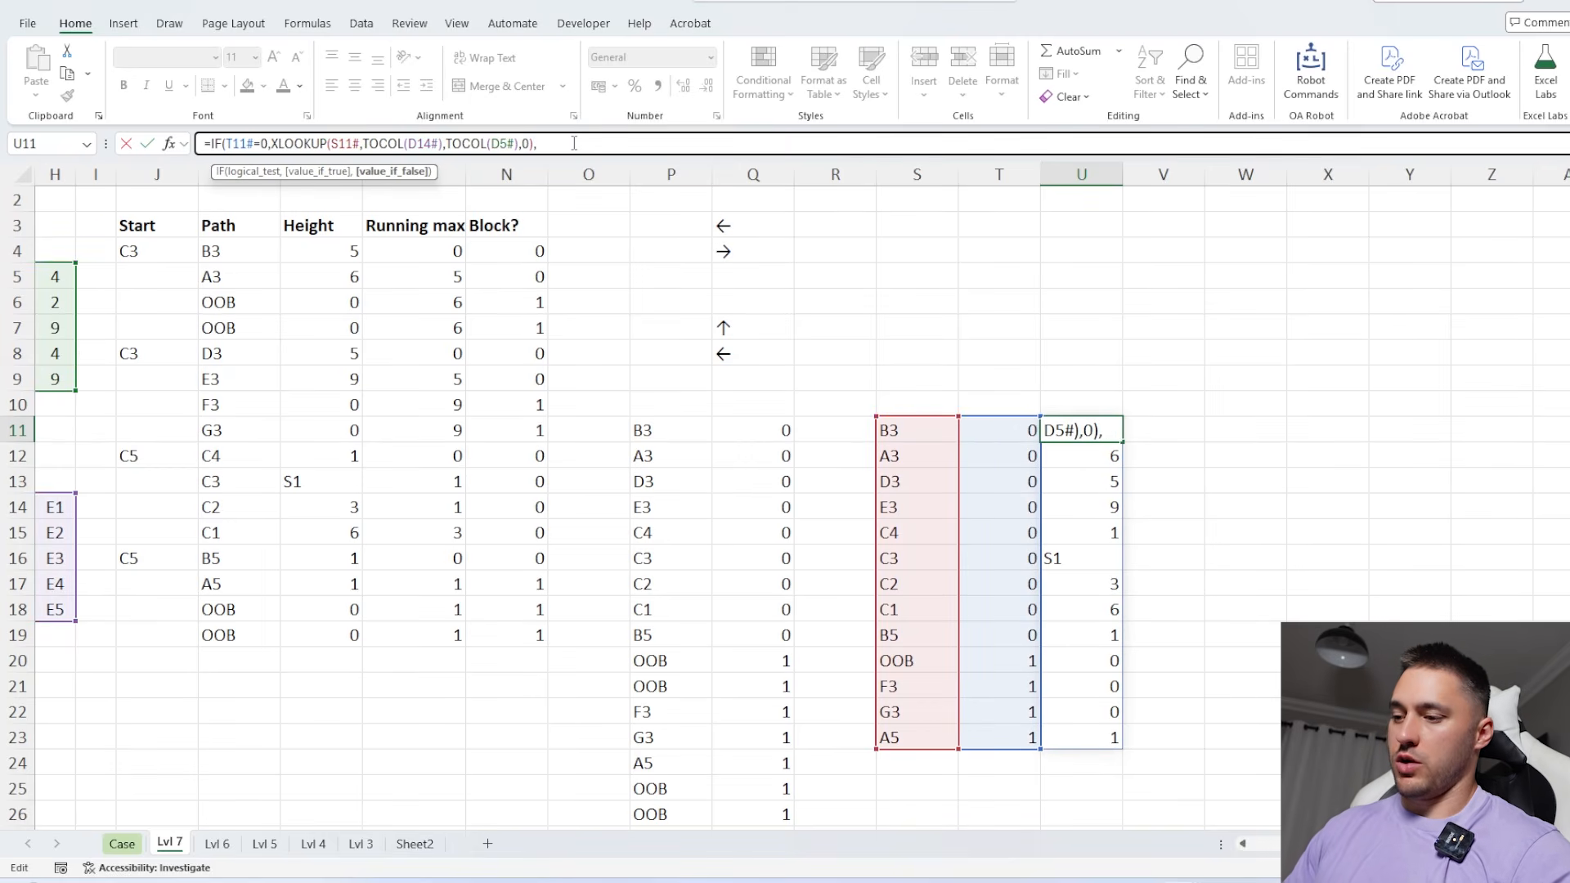
pyautogui.press('Return')
pyautogui.moveTo(1087, 430); pyautogui.dragTo(1088, 737)
# Enter a SUM formula in S4 that totals the forest grid D5:H9
pyautogui.scroll(1, 864, 435)
pyautogui.click(881, 277)
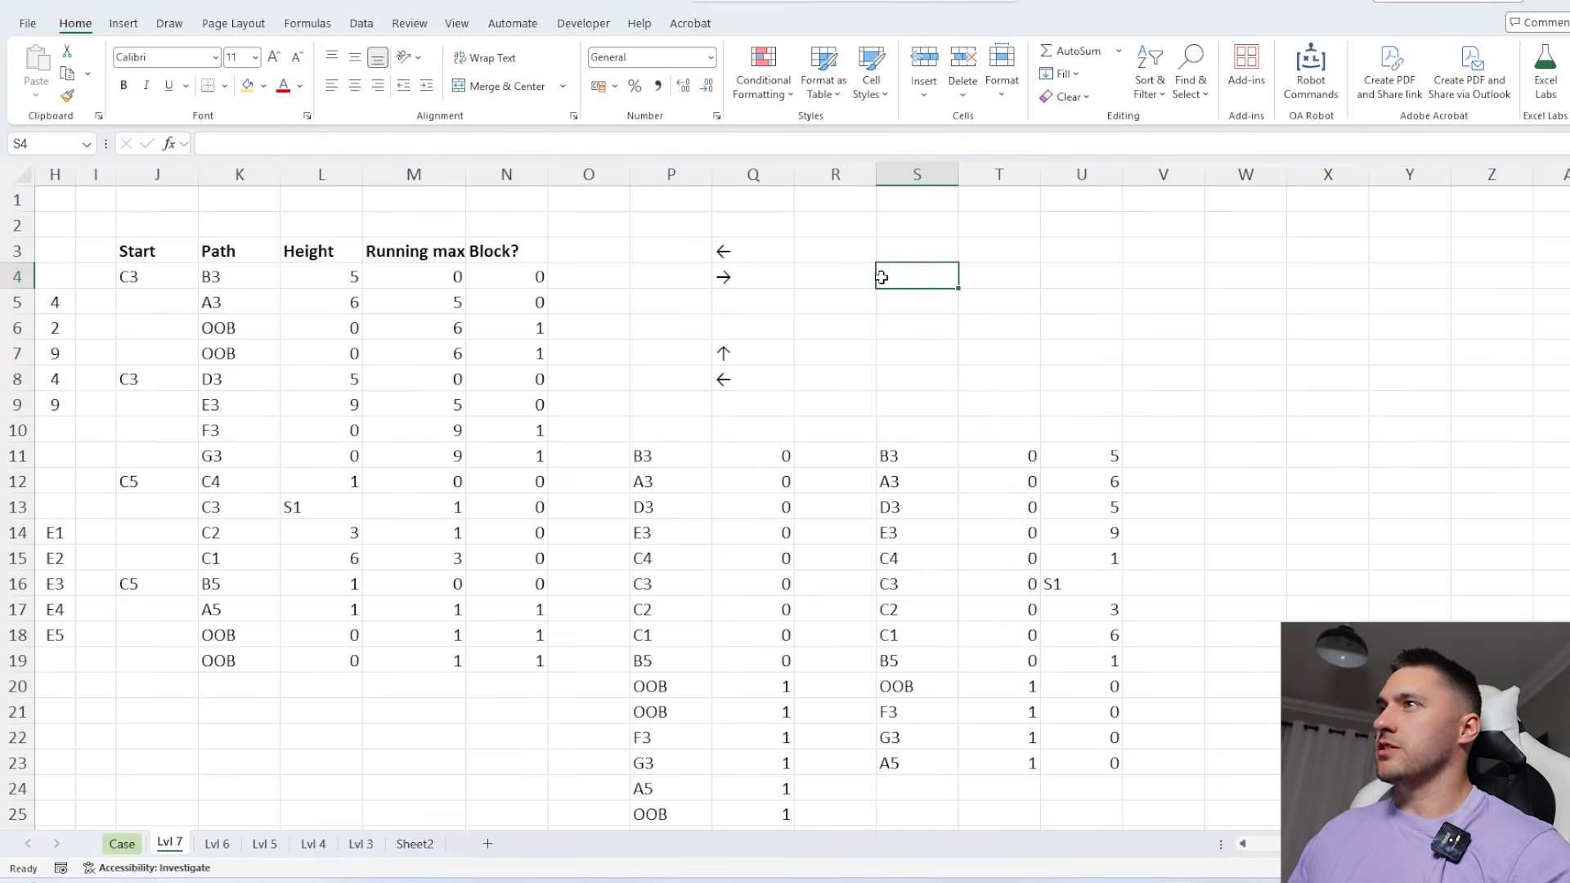
pyautogui.write('=SUM(')
pyautogui.hscroll(-3, 596, 302)
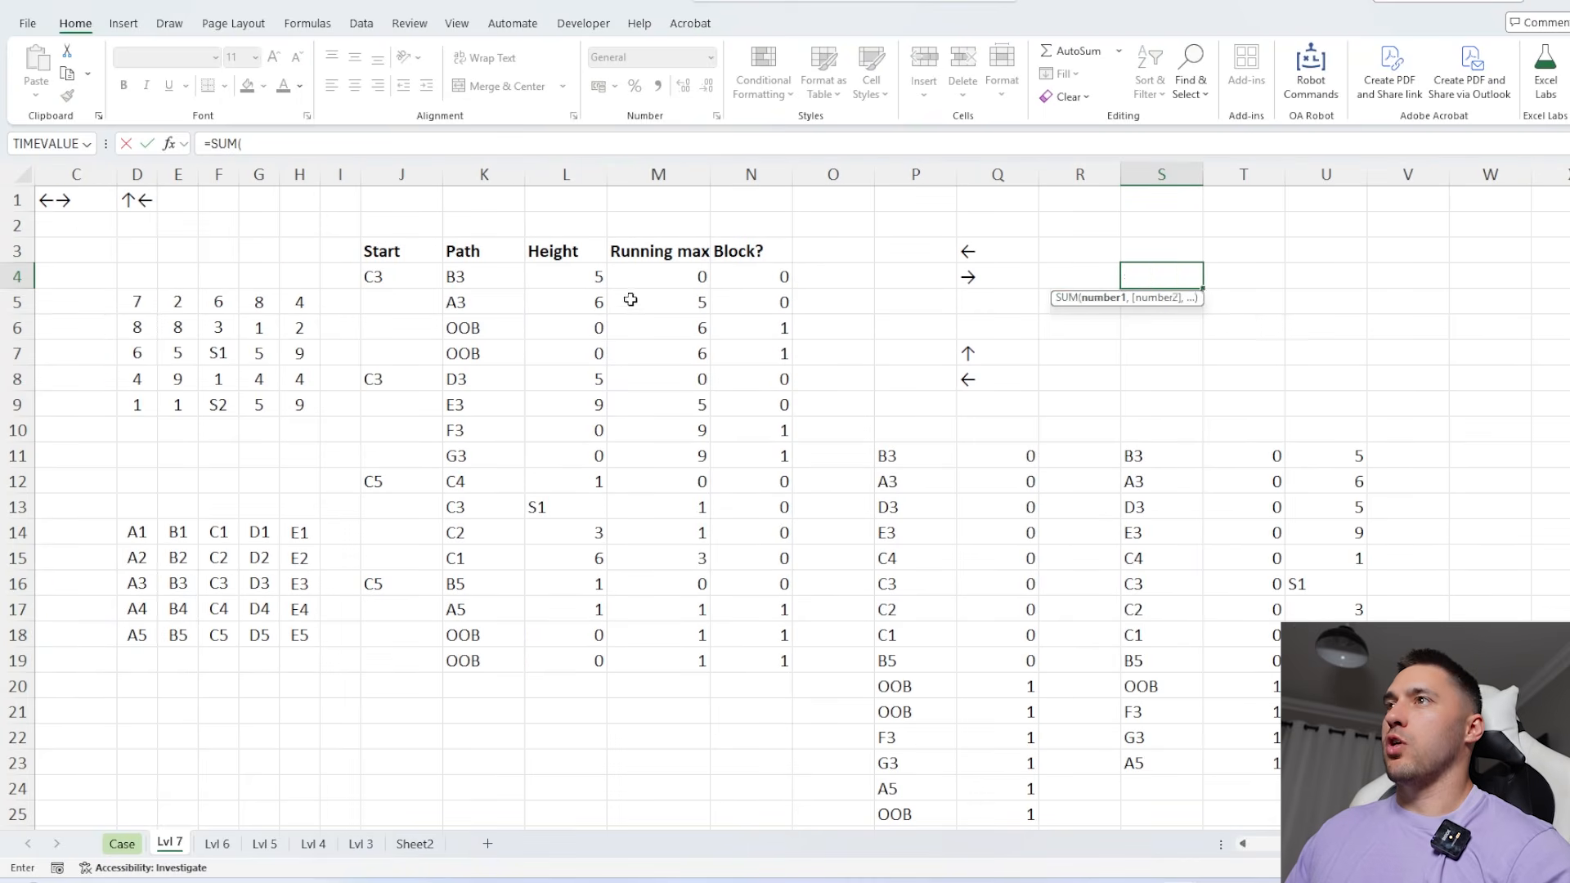
pyautogui.moveTo(120, 303); pyautogui.dragTo(308, 396)
pyautogui.press('Return')
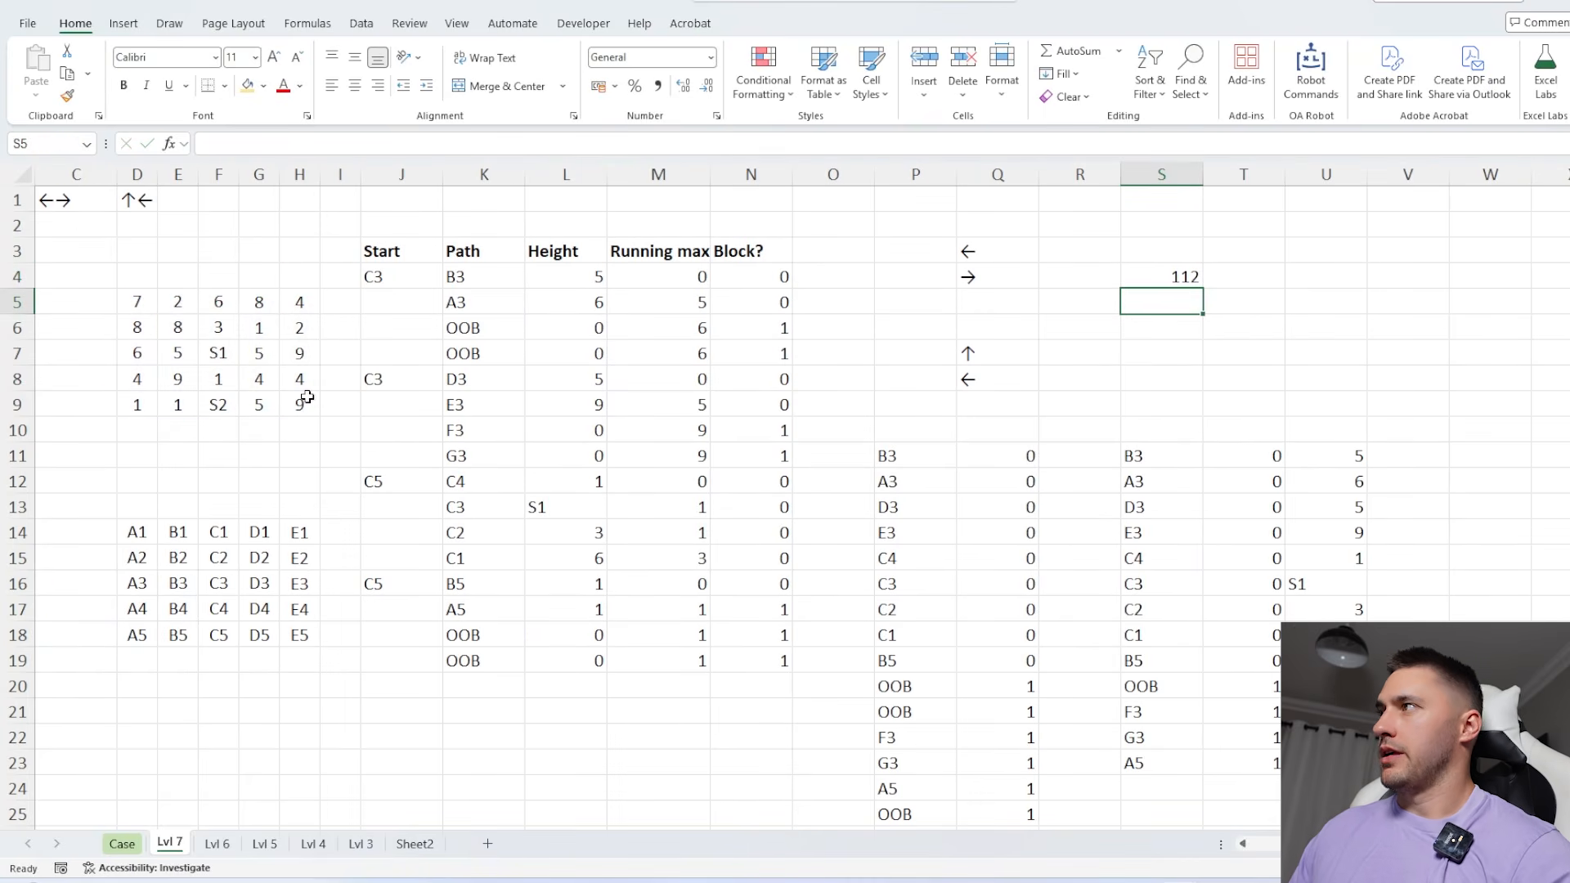
# Enter a negative SUM of the sunlit tree heights in column U, from U11 down, in S5
pyautogui.hscroll(1, 1348, 467)
pyautogui.hscroll(4, 1347, 467)
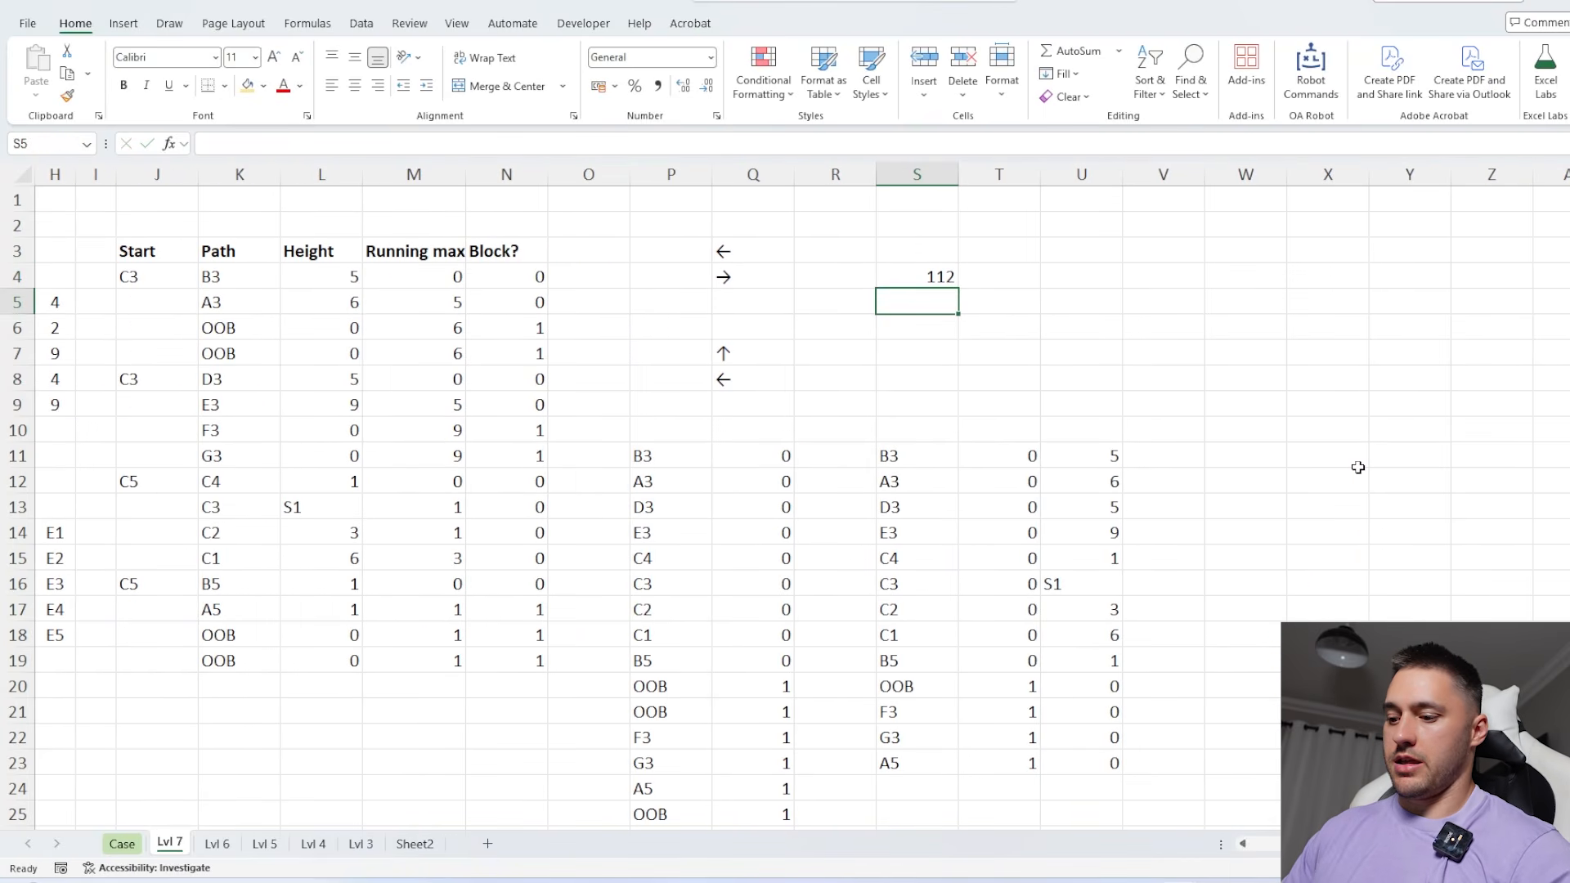
pyautogui.write('=-SUM(')
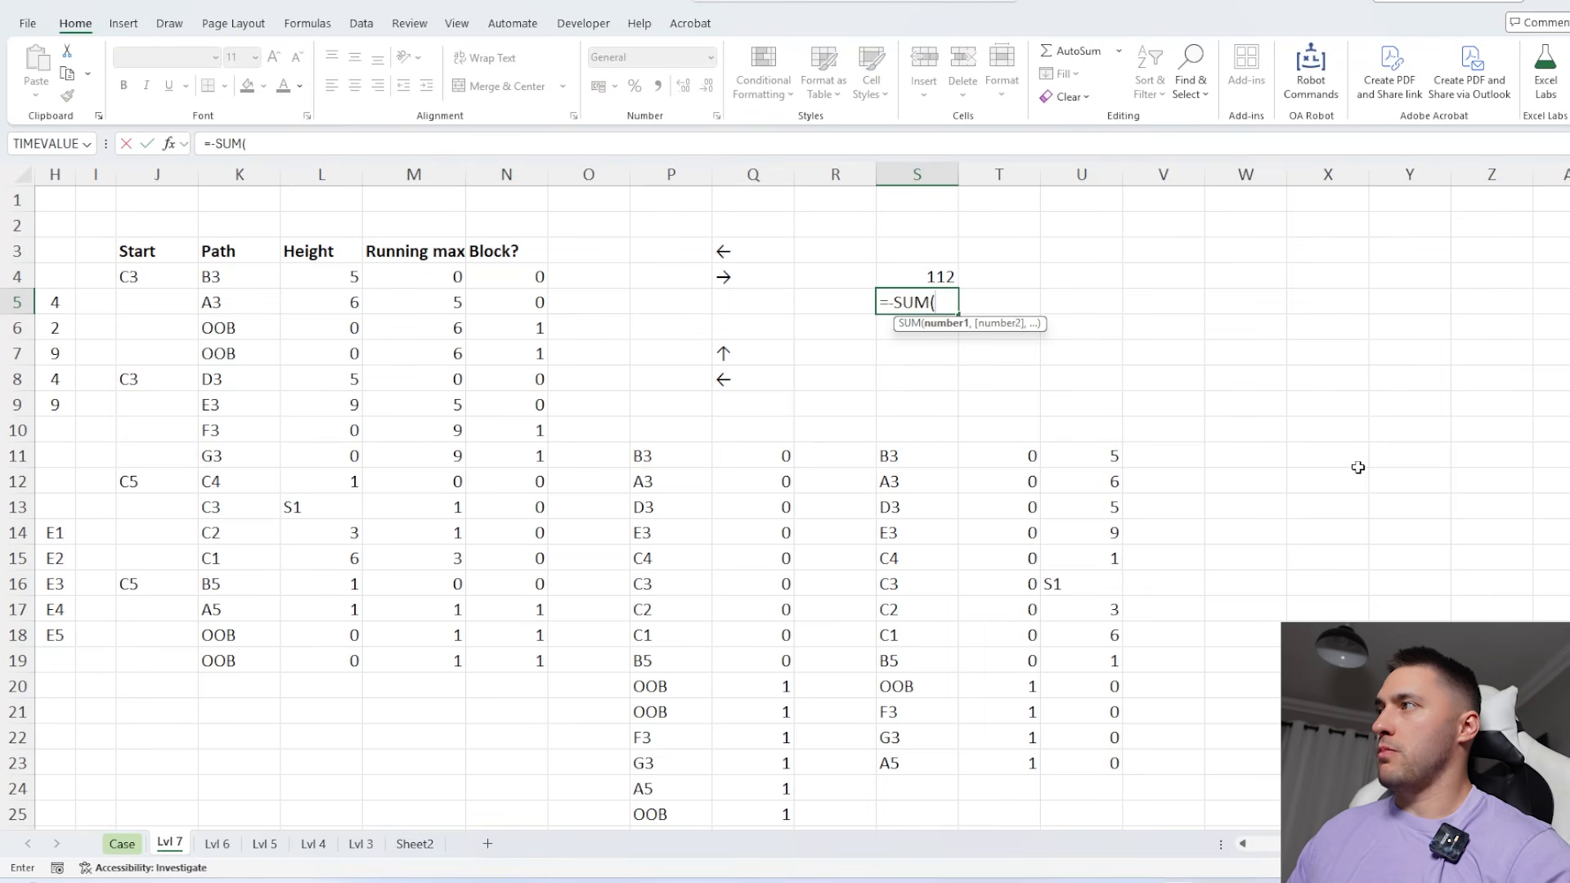
pyautogui.click(1113, 452)
pyautogui.hotkey('ctrl', 'shift', 'Down')
pyautogui.press('Return')
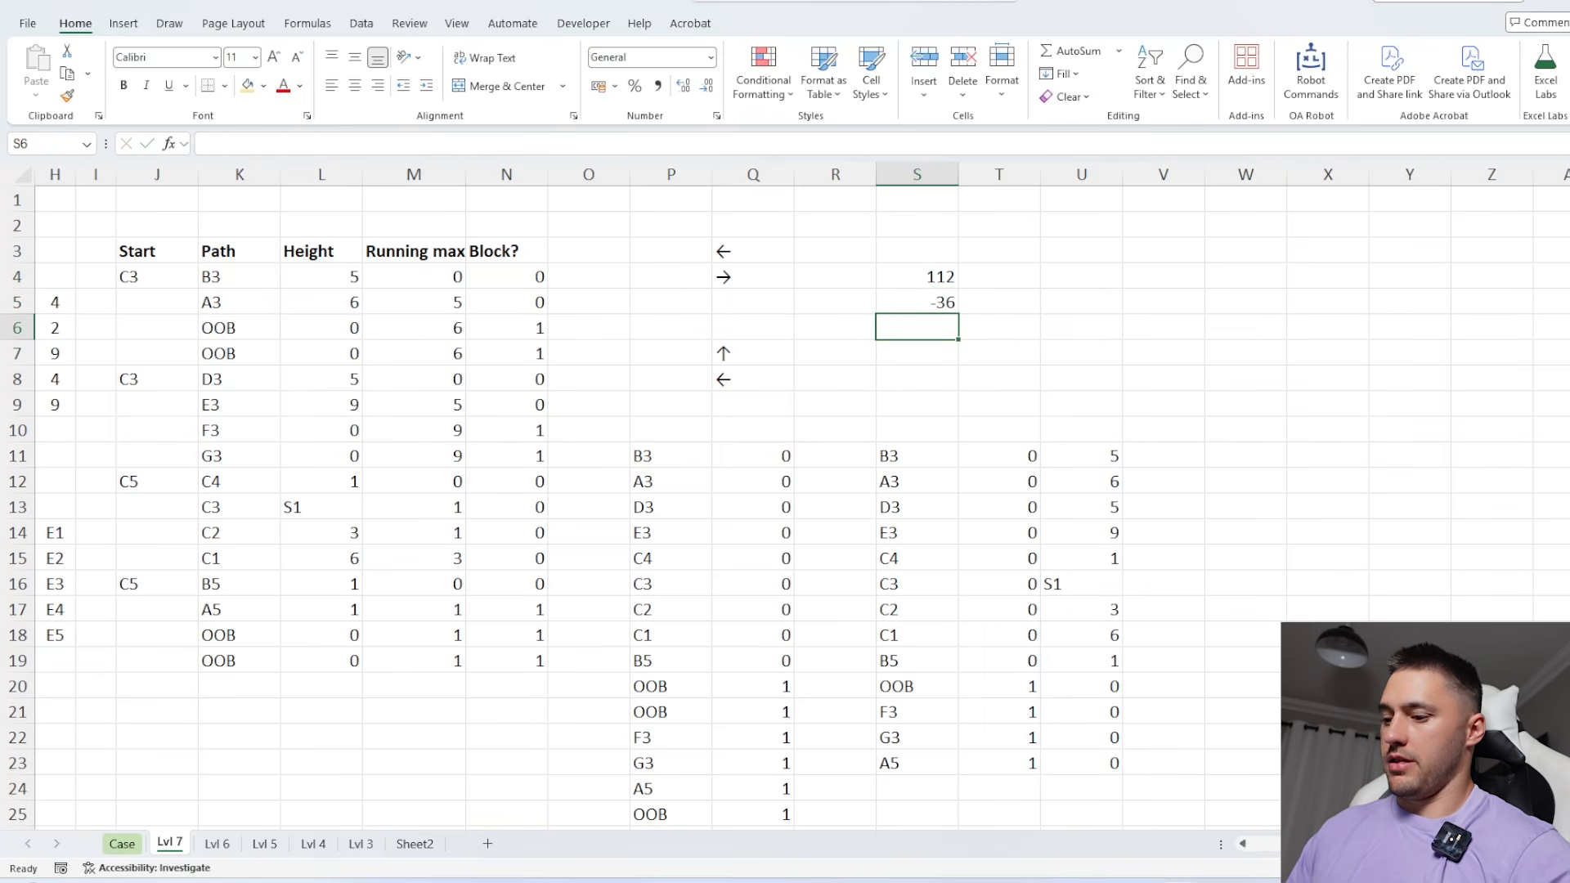
# Enter =SUM(S4:S5) in S6 to get the total height of trees not getting sunlight
pyautogui.hotkey('alt', '=')
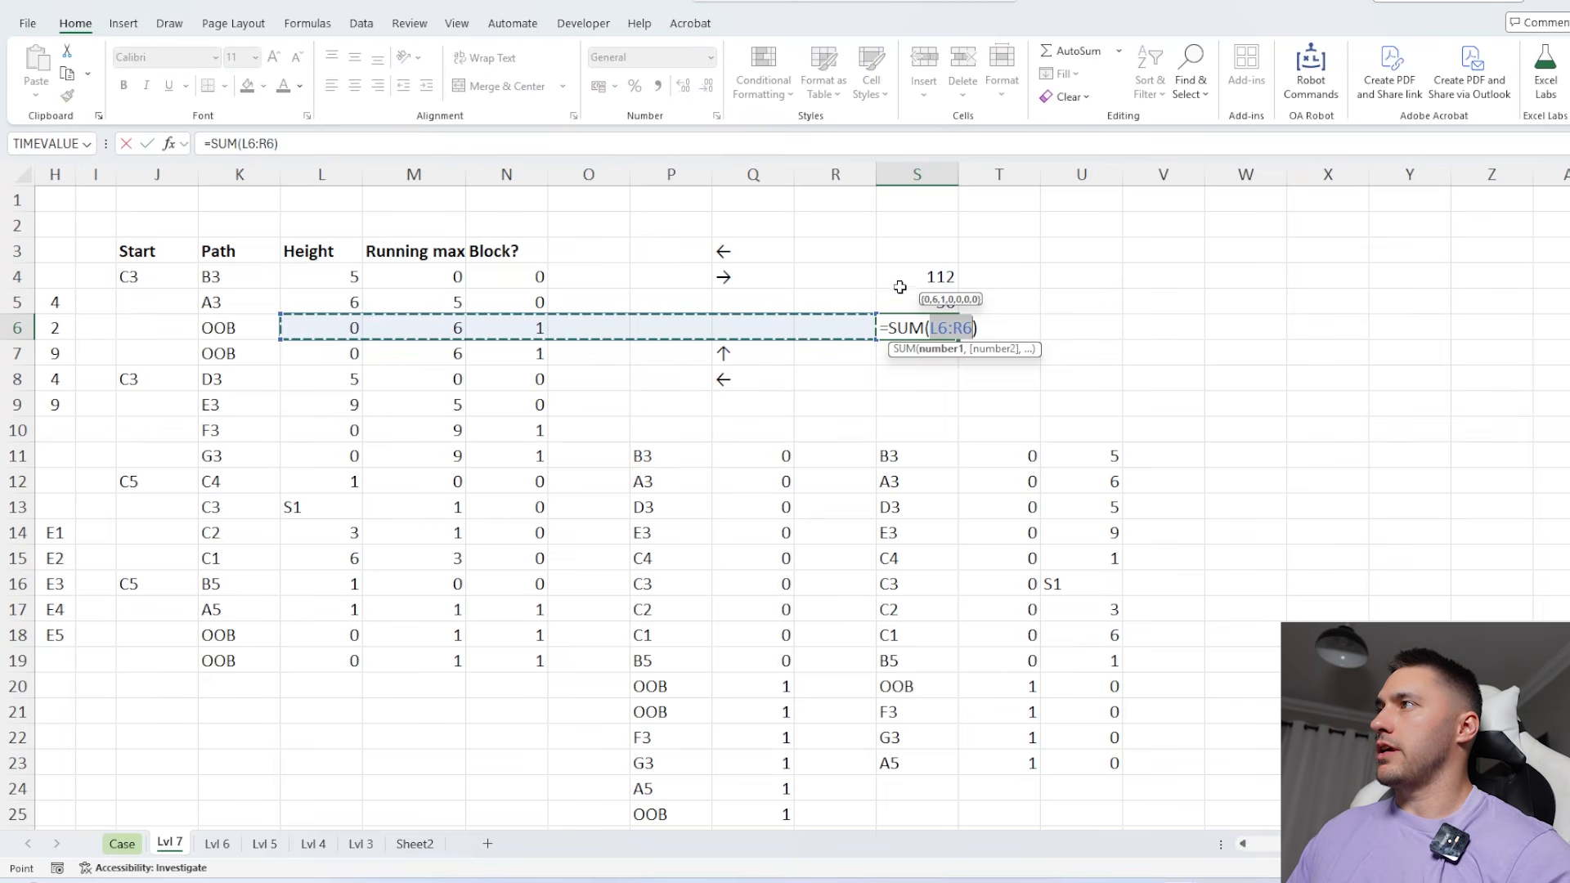
pyautogui.moveTo(899, 285); pyautogui.dragTo(895, 305)
pyautogui.press('Return')
pyautogui.press('Up')
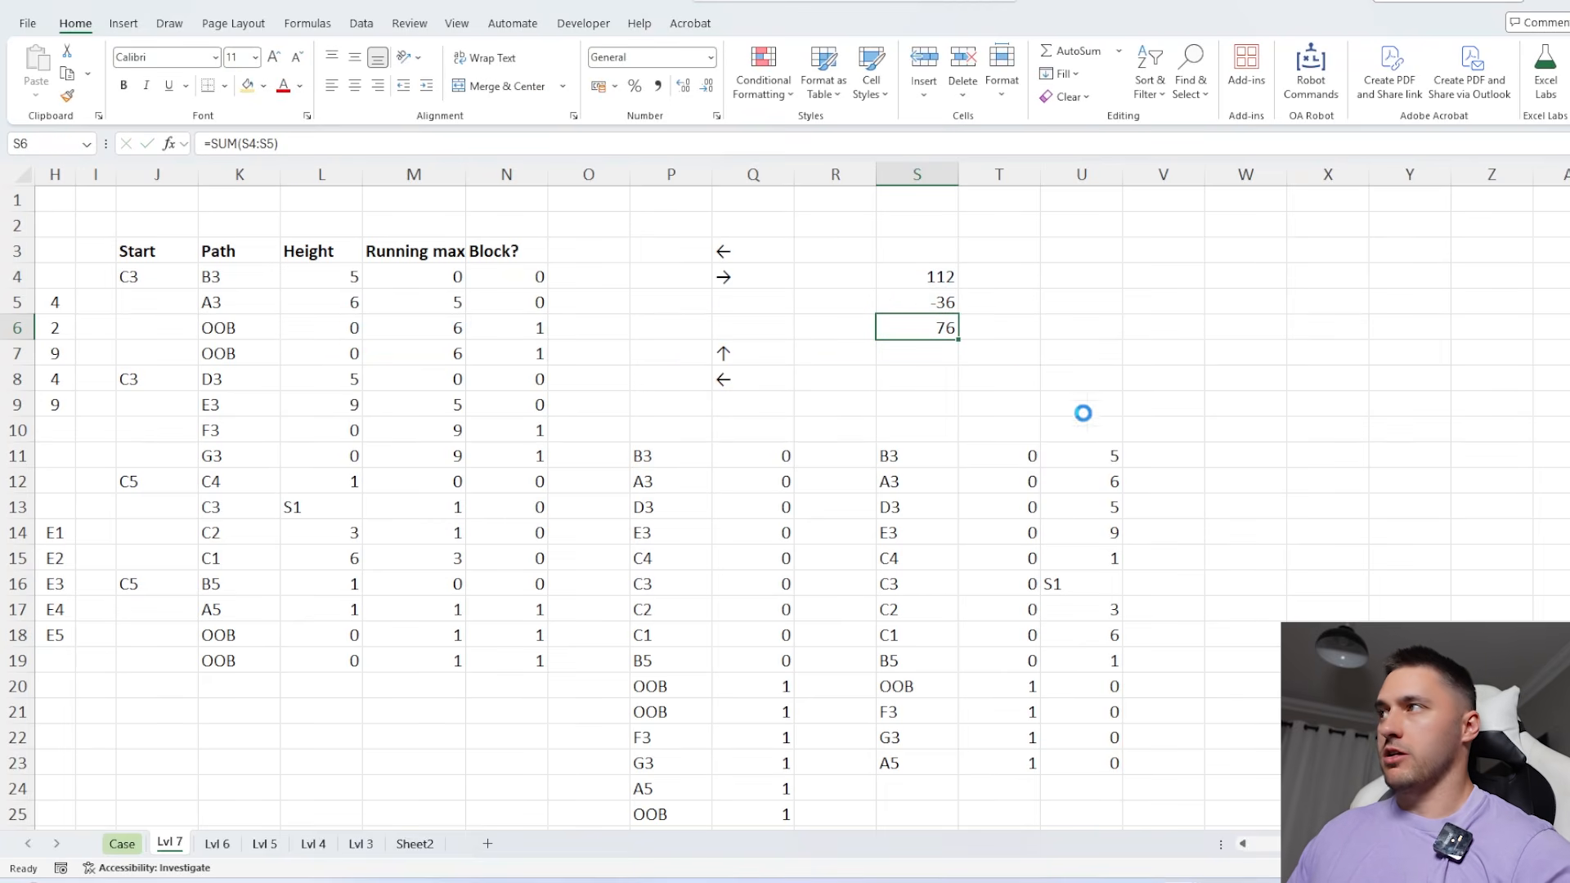
# Paste the Level 7 results from B4:B23 as values into the Case sheet's Answer column, starting at E302
pyautogui.hscroll(-4, 711, 456)
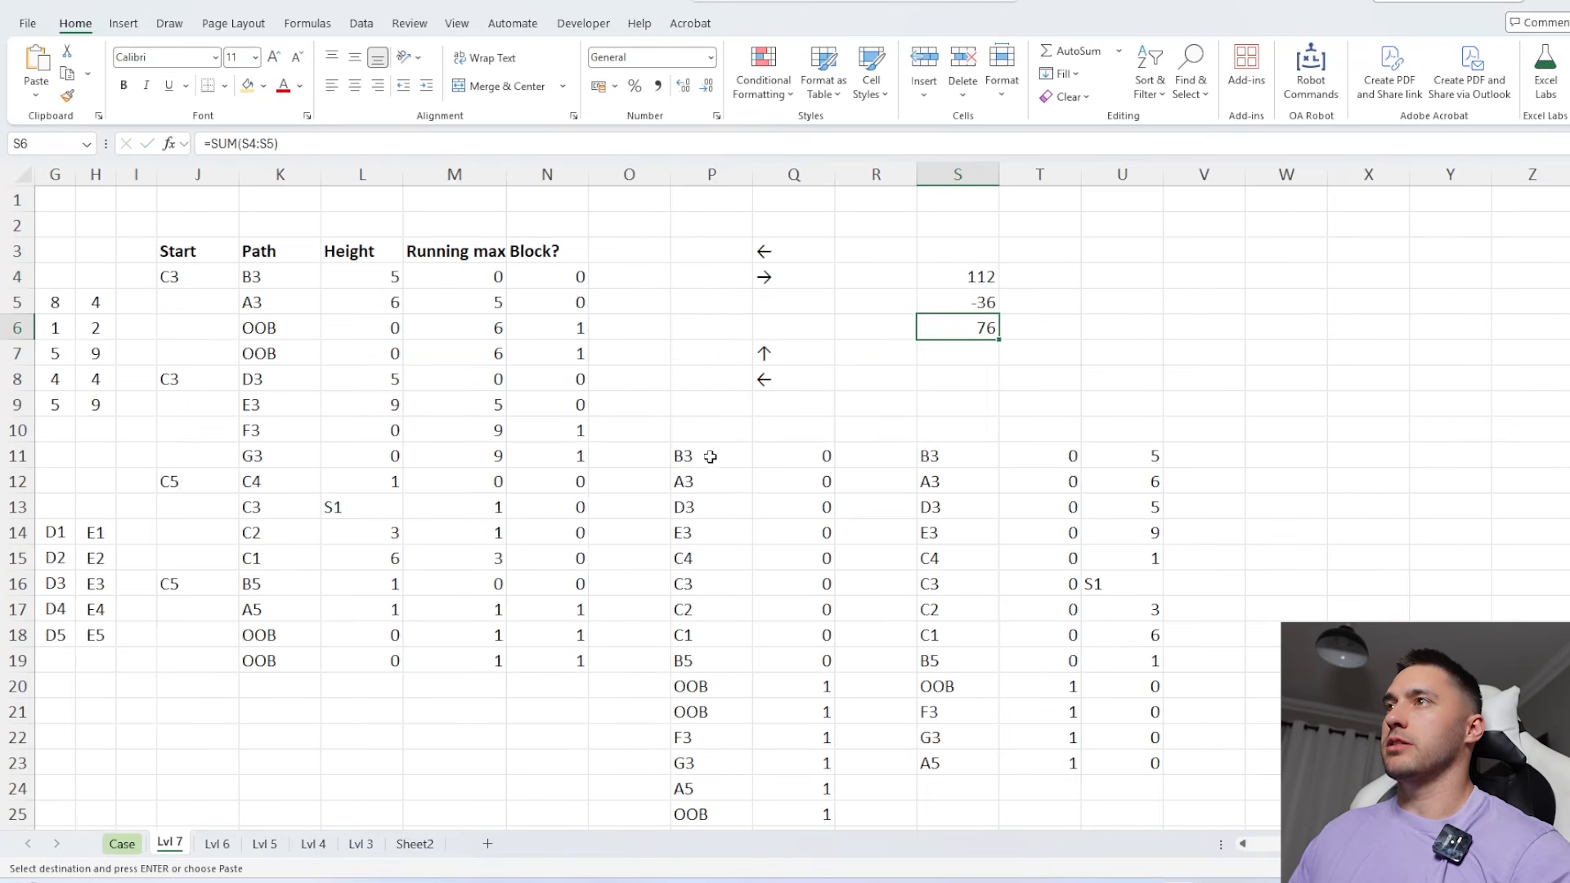
pyautogui.click(122, 844)
pyautogui.click(425, 360)
pyautogui.hotkey('ctrl', 'v')
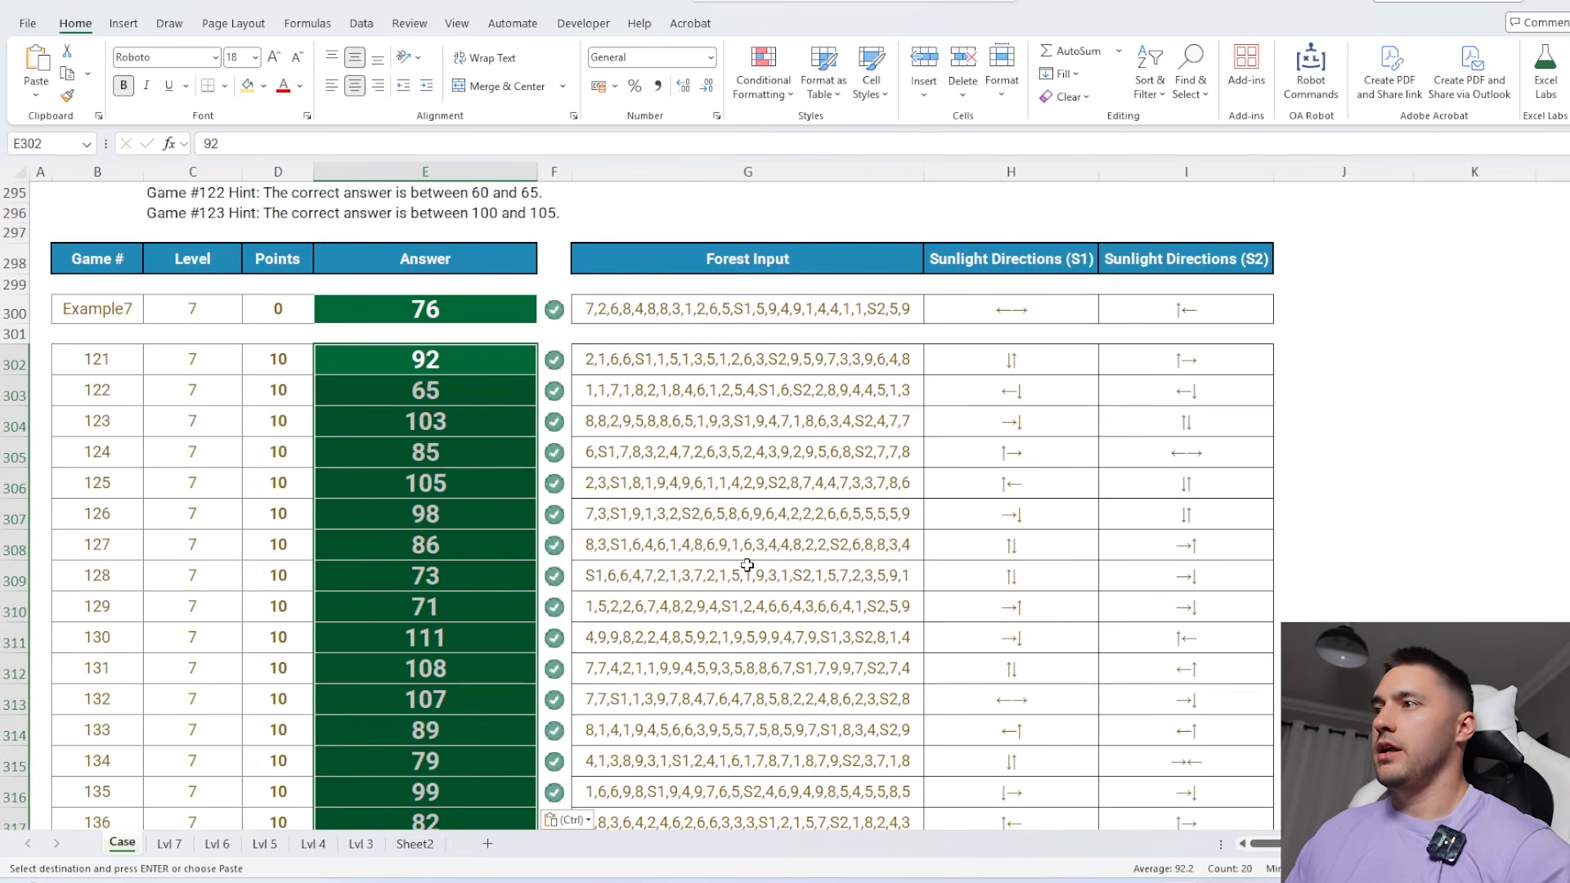
# Review the Level 7 instructions, the path table on the Lvl 7 sheet and the SORT(HSTACK) formula in P11
pyautogui.scroll(8, 748, 562)
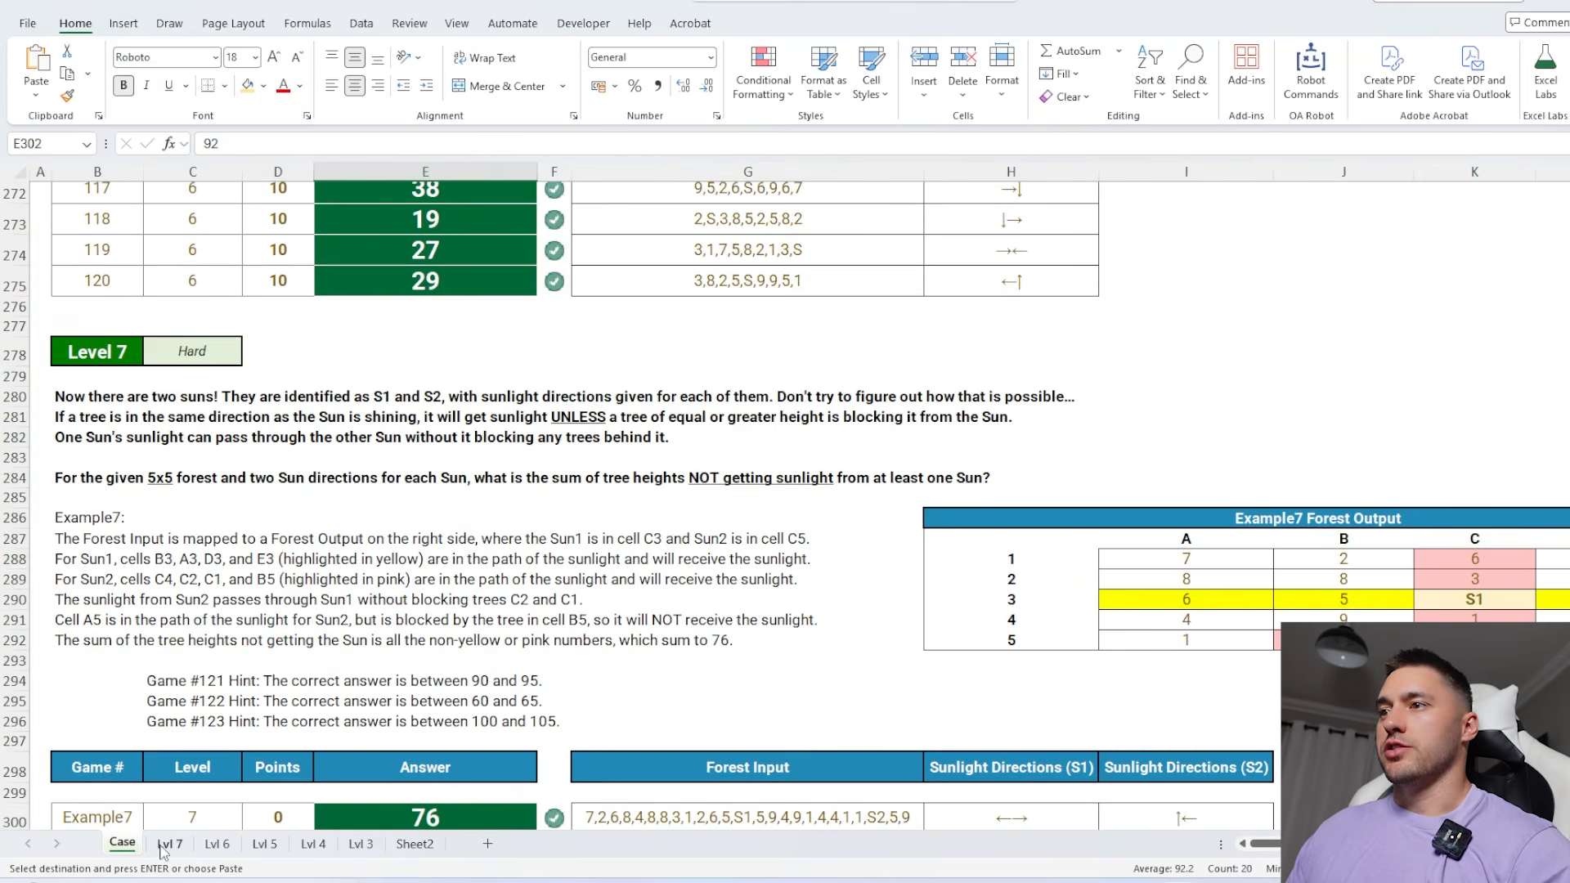
pyautogui.click(169, 844)
pyautogui.moveTo(537, 276); pyautogui.dragTo(905, 659)
pyautogui.hscroll(1, 968, 467)
pyautogui.hscroll(2, 968, 467)
pyautogui.doubleClick(872, 456)
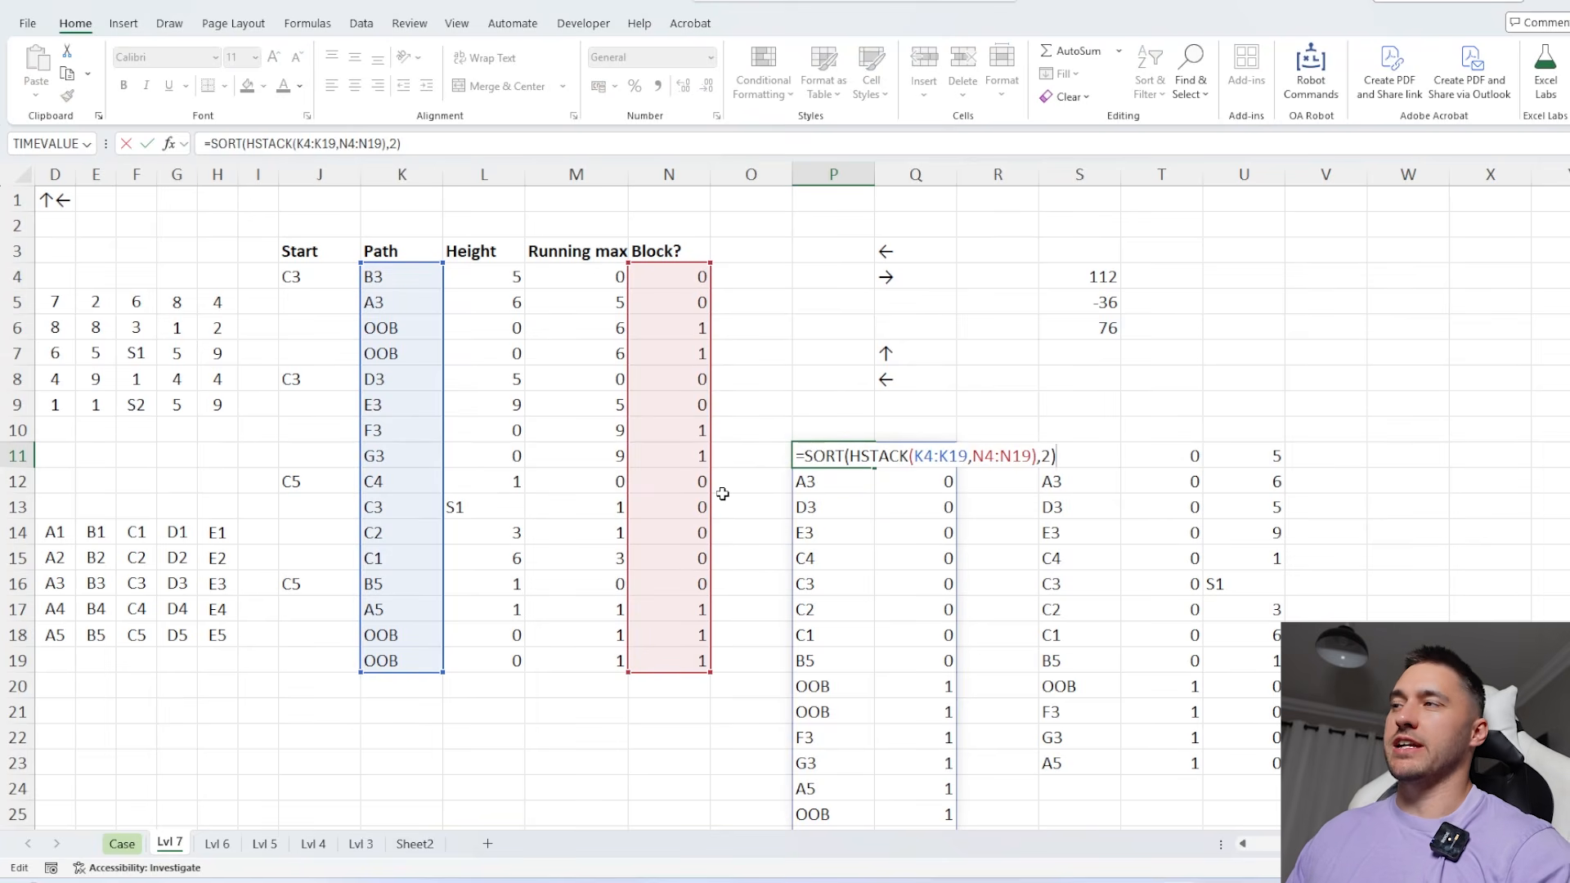
pyautogui.press('Escape')
pyautogui.scroll(-1, 855, 500)
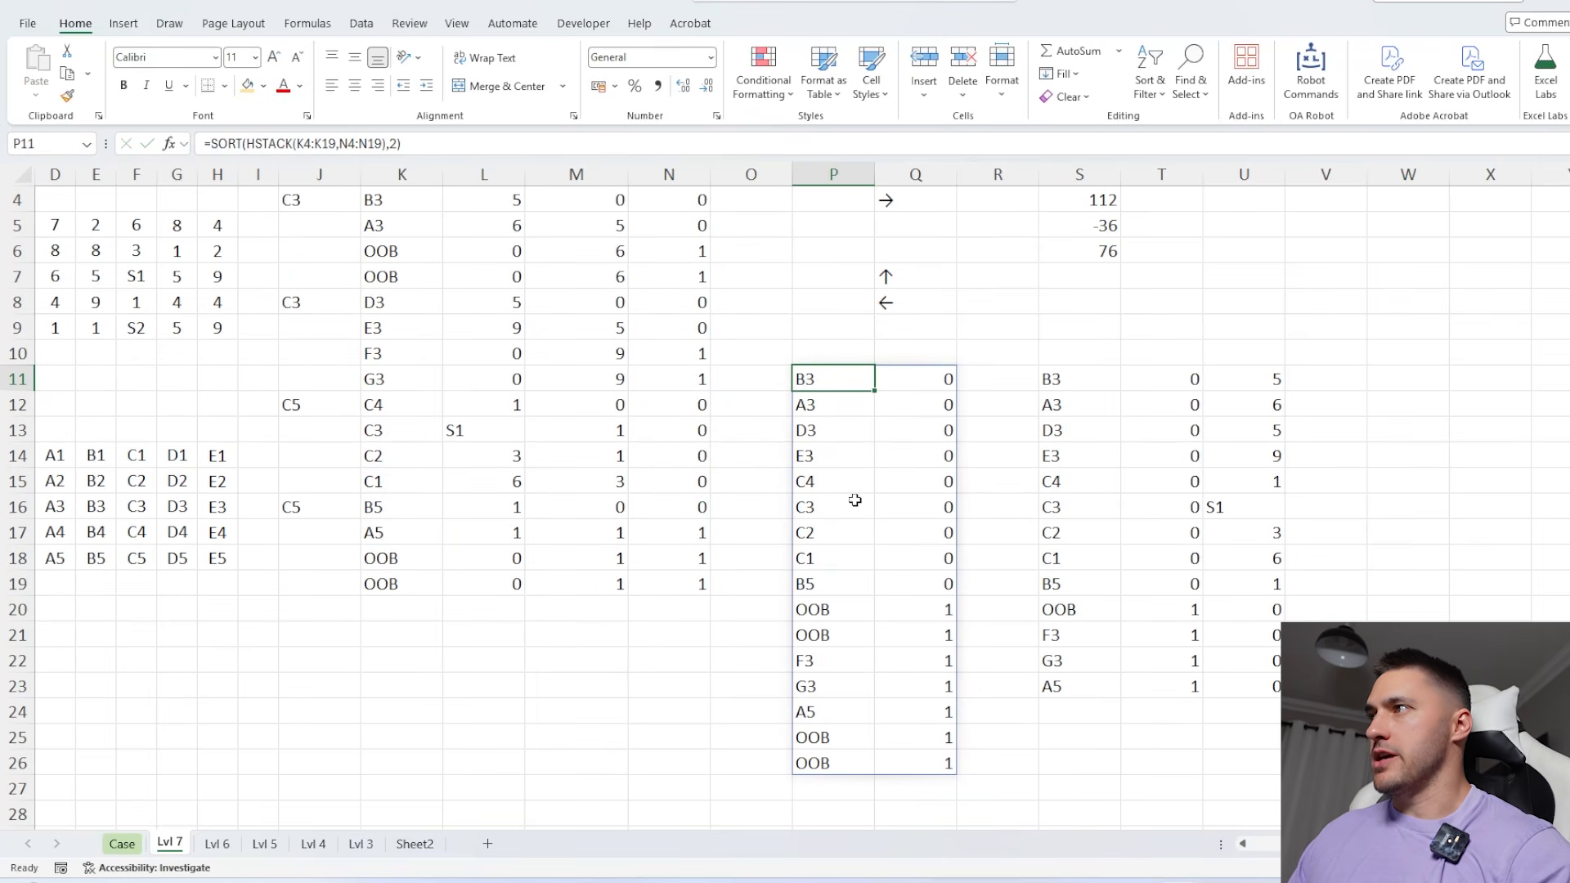
# Set the game number in A1 to 134 and highlight the duplicate path cells in P11:P26
pyautogui.scroll(1, 854, 501)
pyautogui.hscroll(-2, 854, 501)
pyautogui.click(82, 199)
pyautogui.write('121')
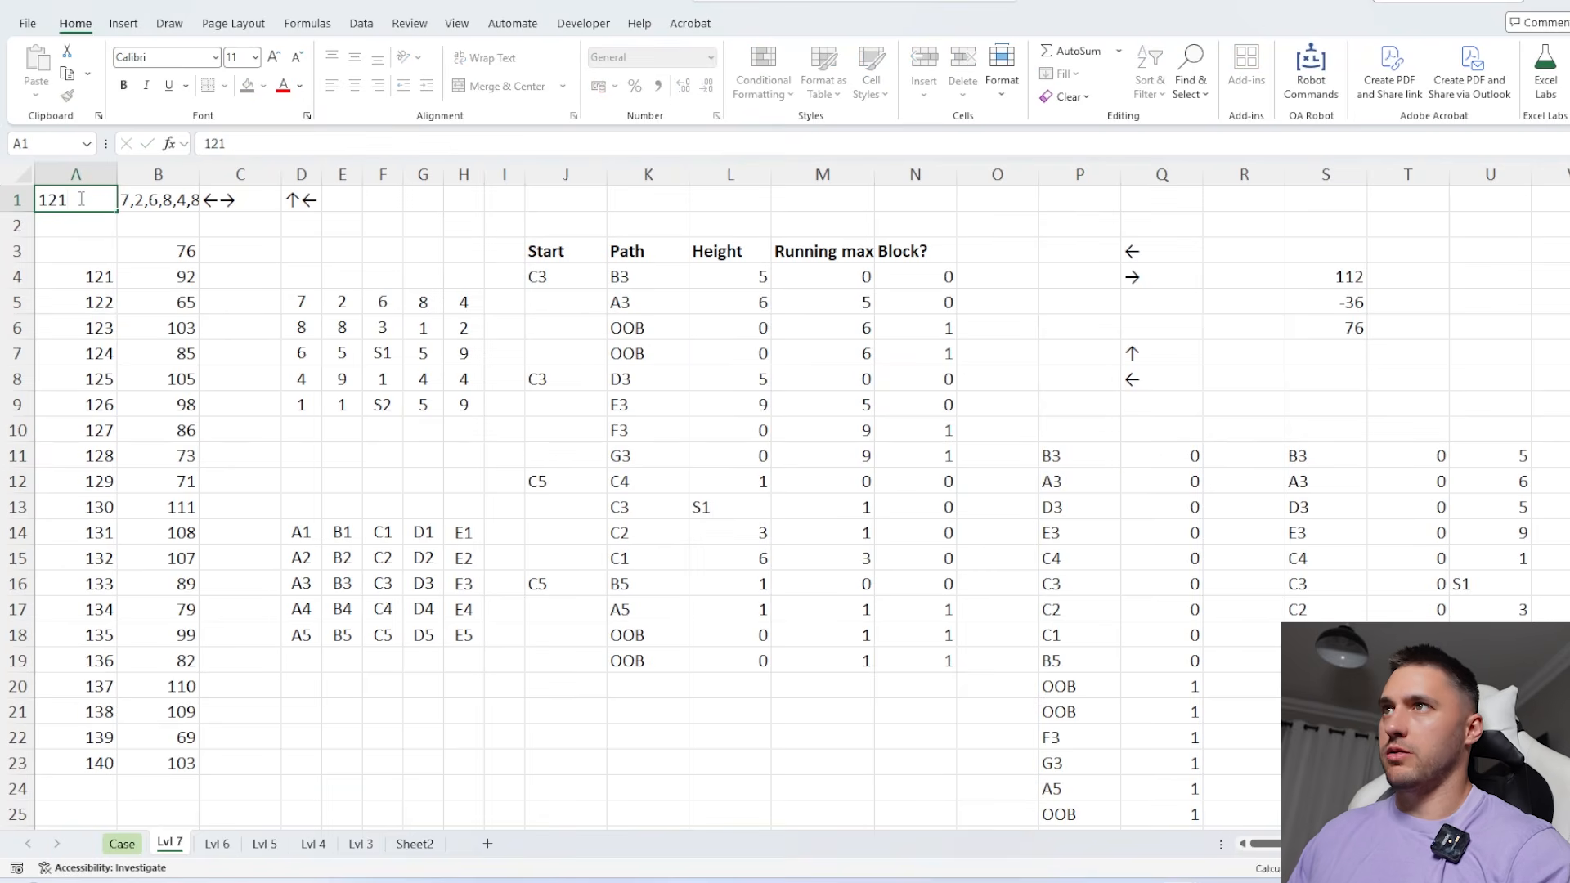
pyautogui.click(95, 200)
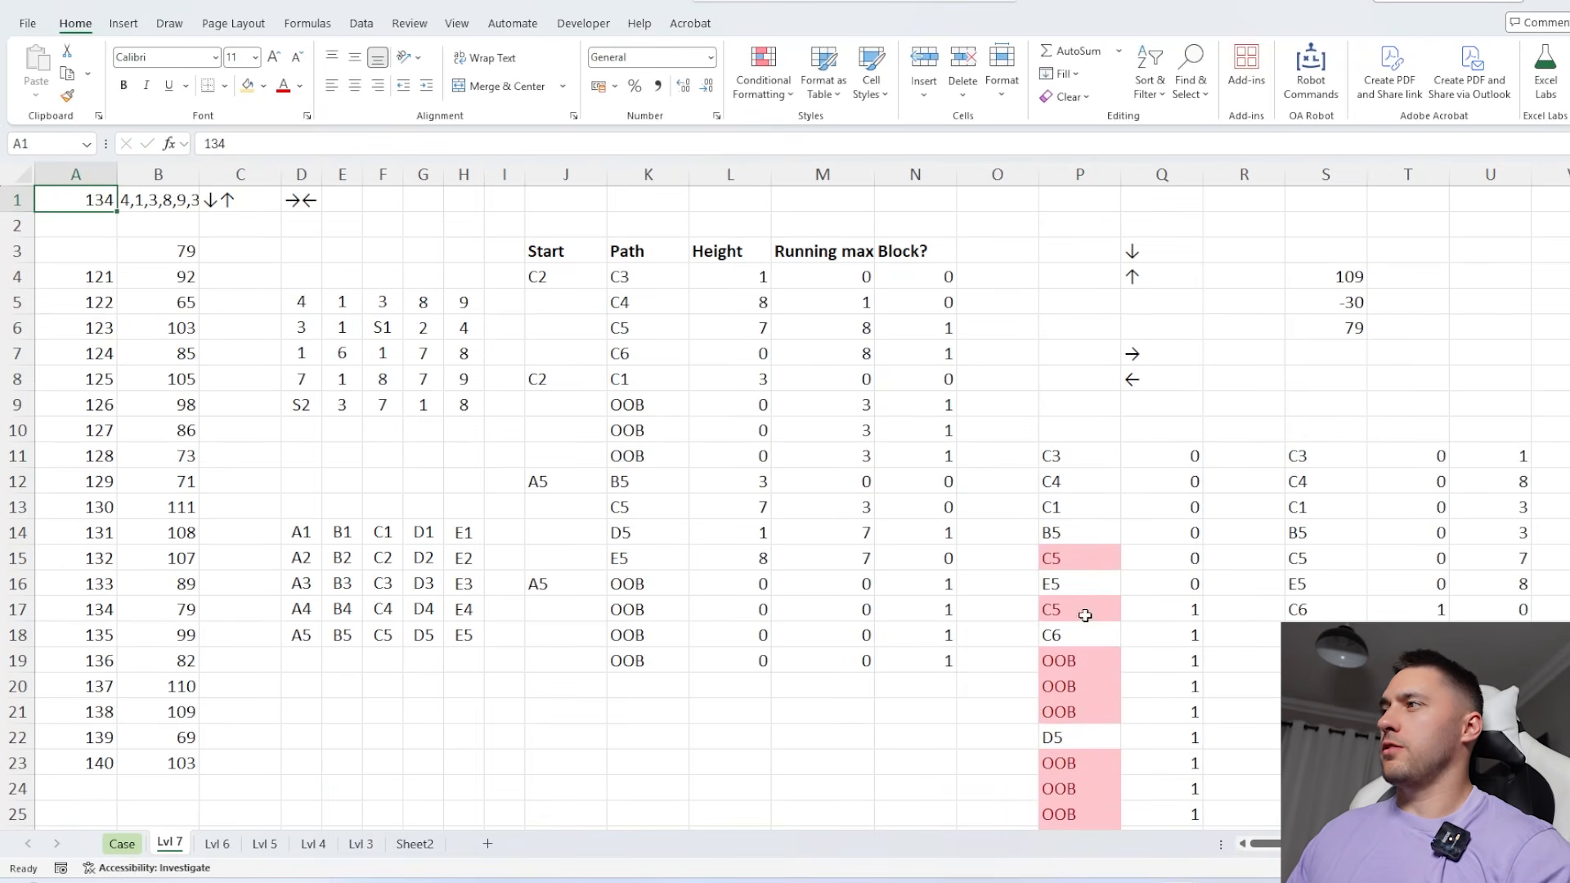
pyautogui.hscroll(2, 1085, 615)
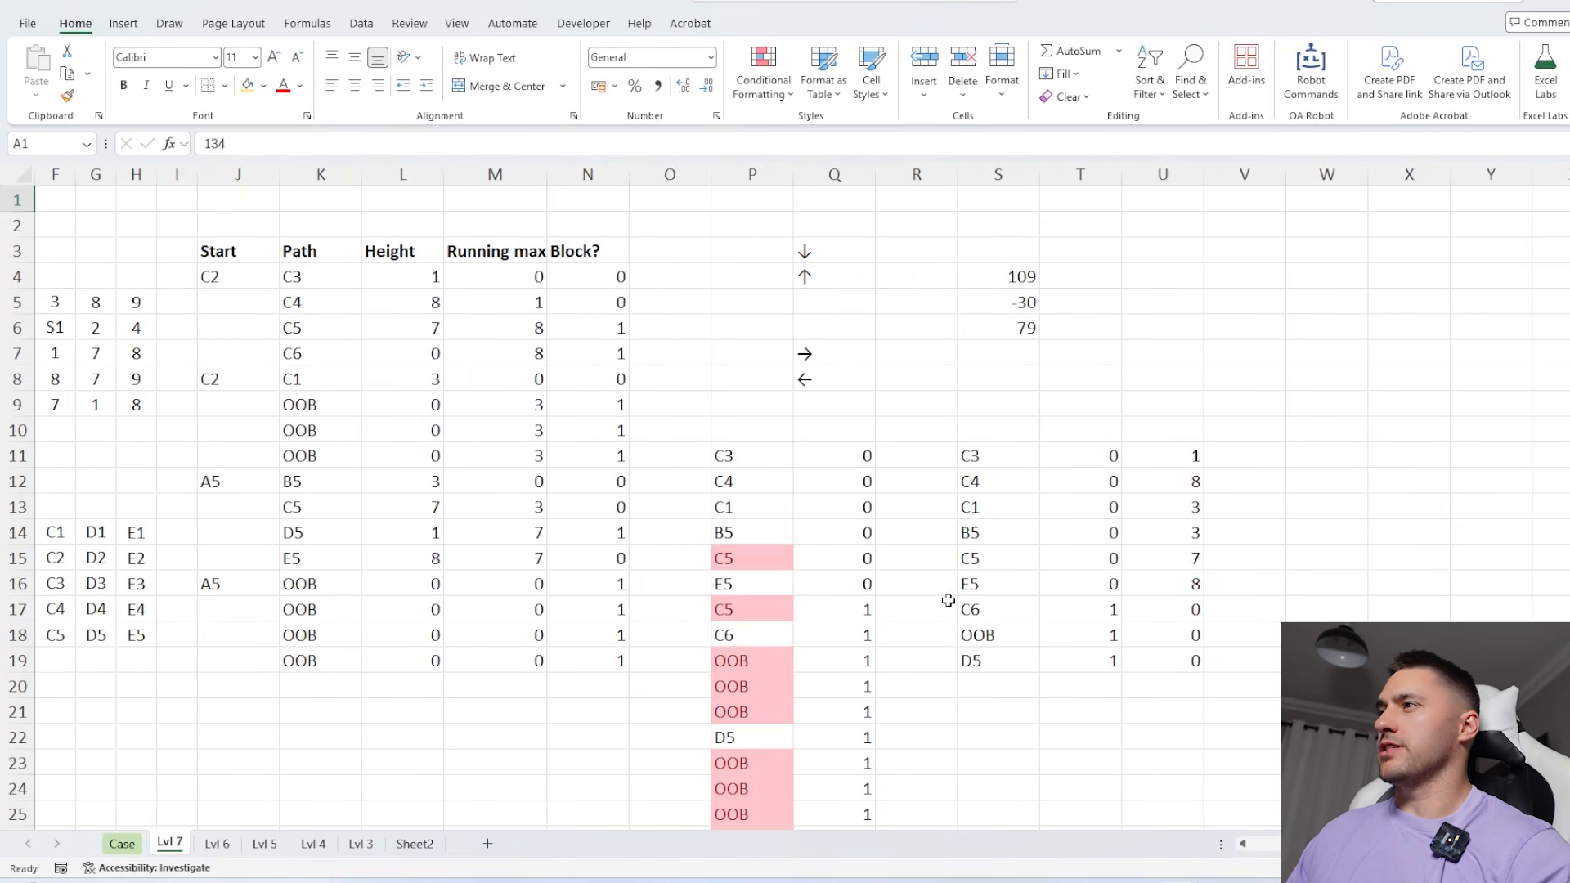
# Compare the block flags of the duplicate C5 entries with the UNIQUE list in S11 and the XLOOKUP flags in T11
pyautogui.scroll(-1, 946, 596)
pyautogui.moveTo(738, 481); pyautogui.dragTo(854, 480)
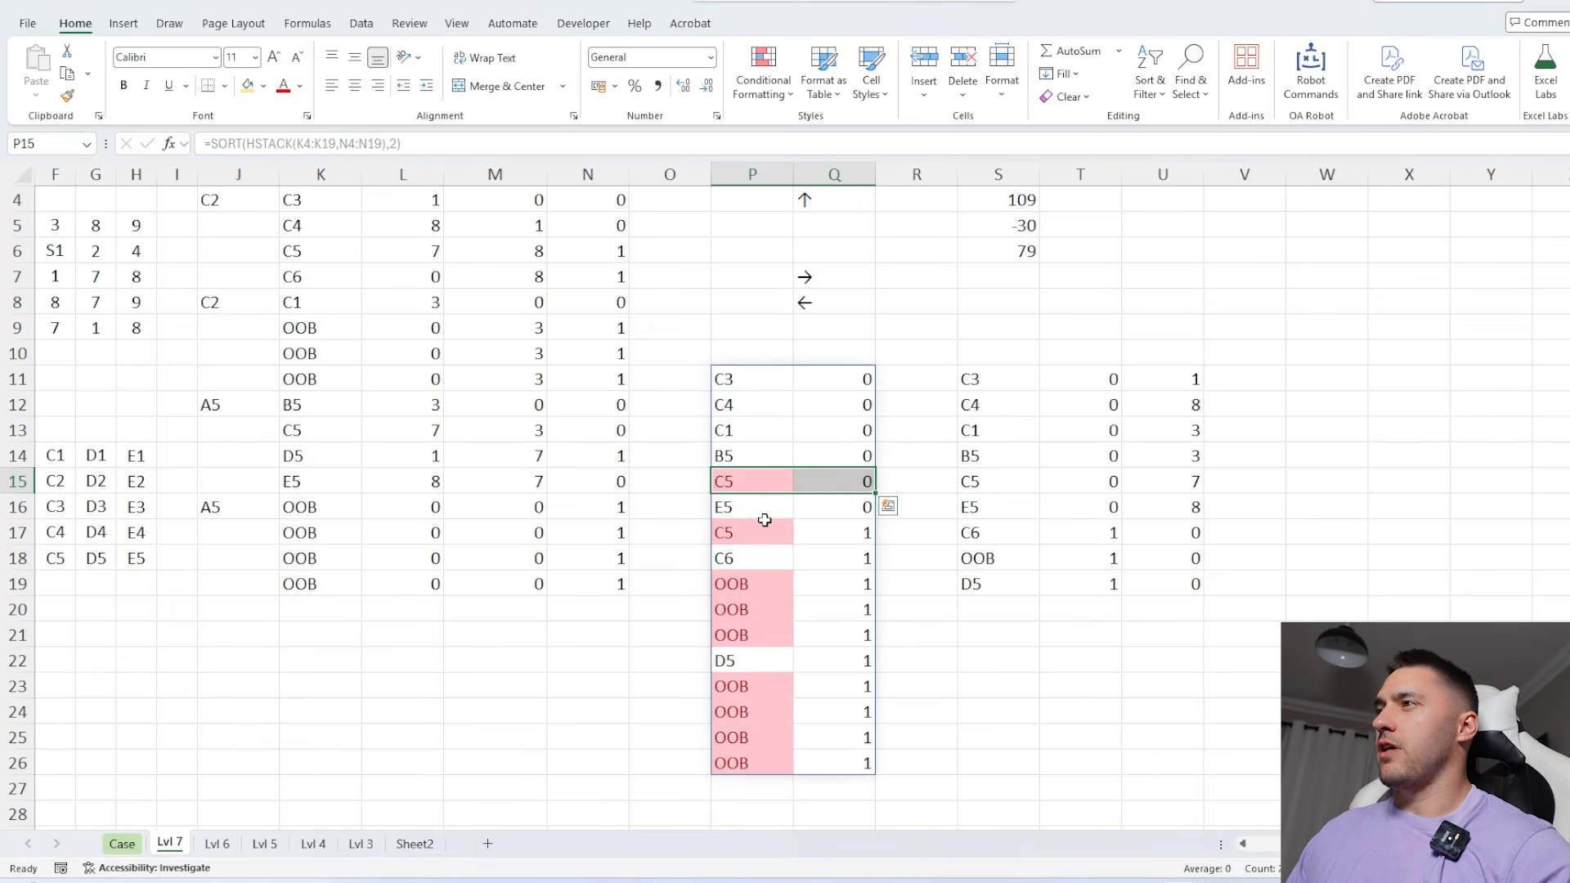
pyautogui.moveTo(743, 531)
pyautogui.mouseDown()
pyautogui.moveTo(852, 533)
pyautogui.moveTo(763, 531)
pyautogui.mouseUp()
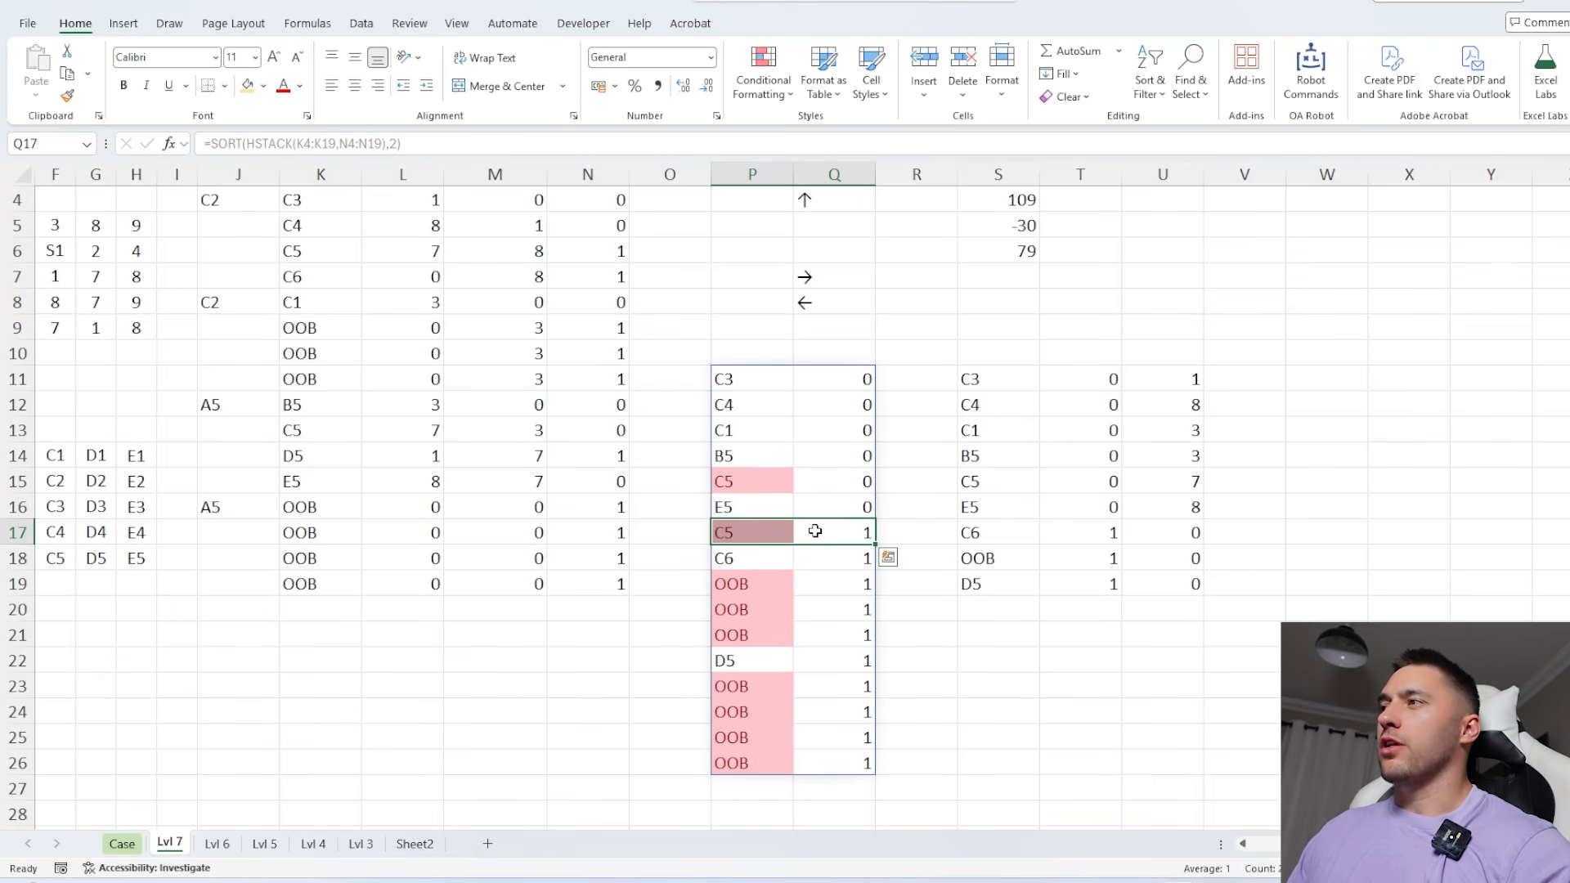
pyautogui.moveTo(831, 476); pyautogui.dragTo(793, 477)
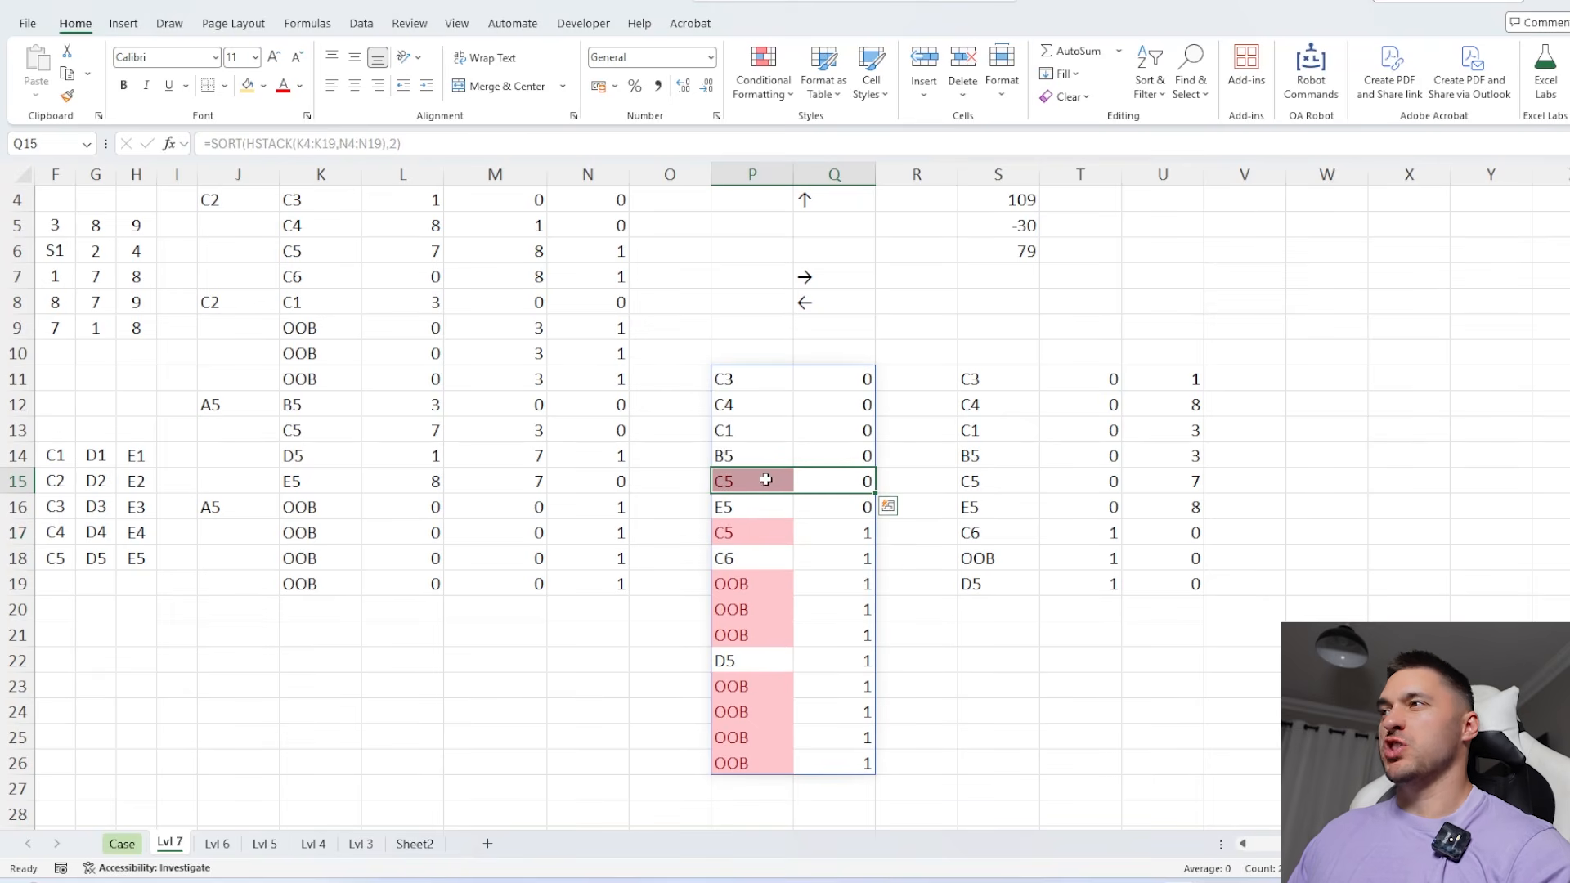
pyautogui.moveTo(1005, 373); pyautogui.dragTo(1025, 568)
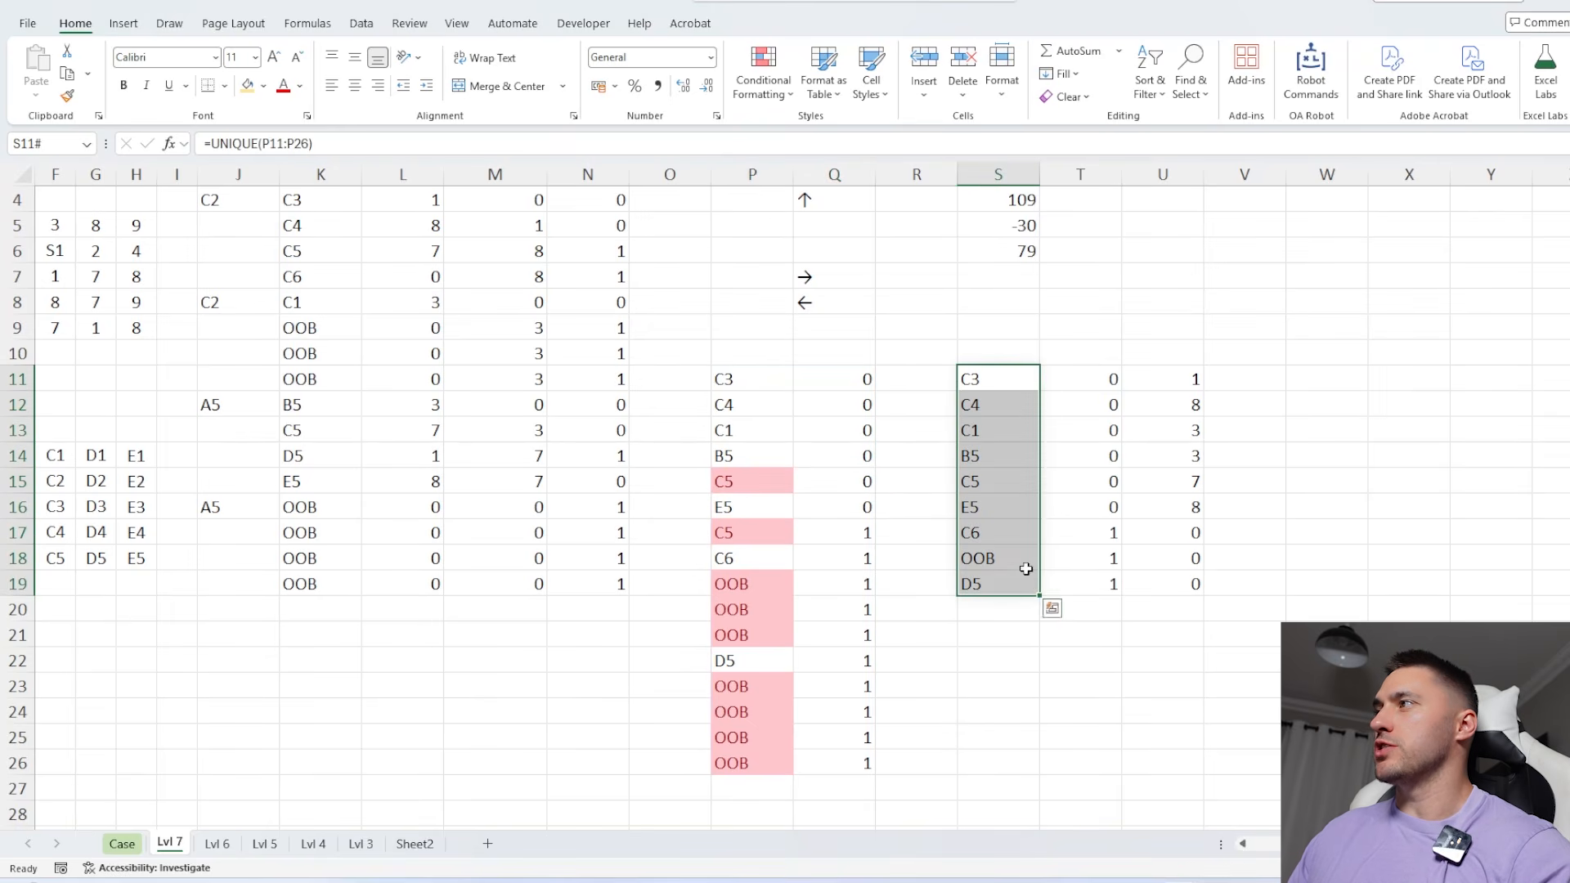
pyautogui.click(1086, 379)
pyautogui.click(851, 524)
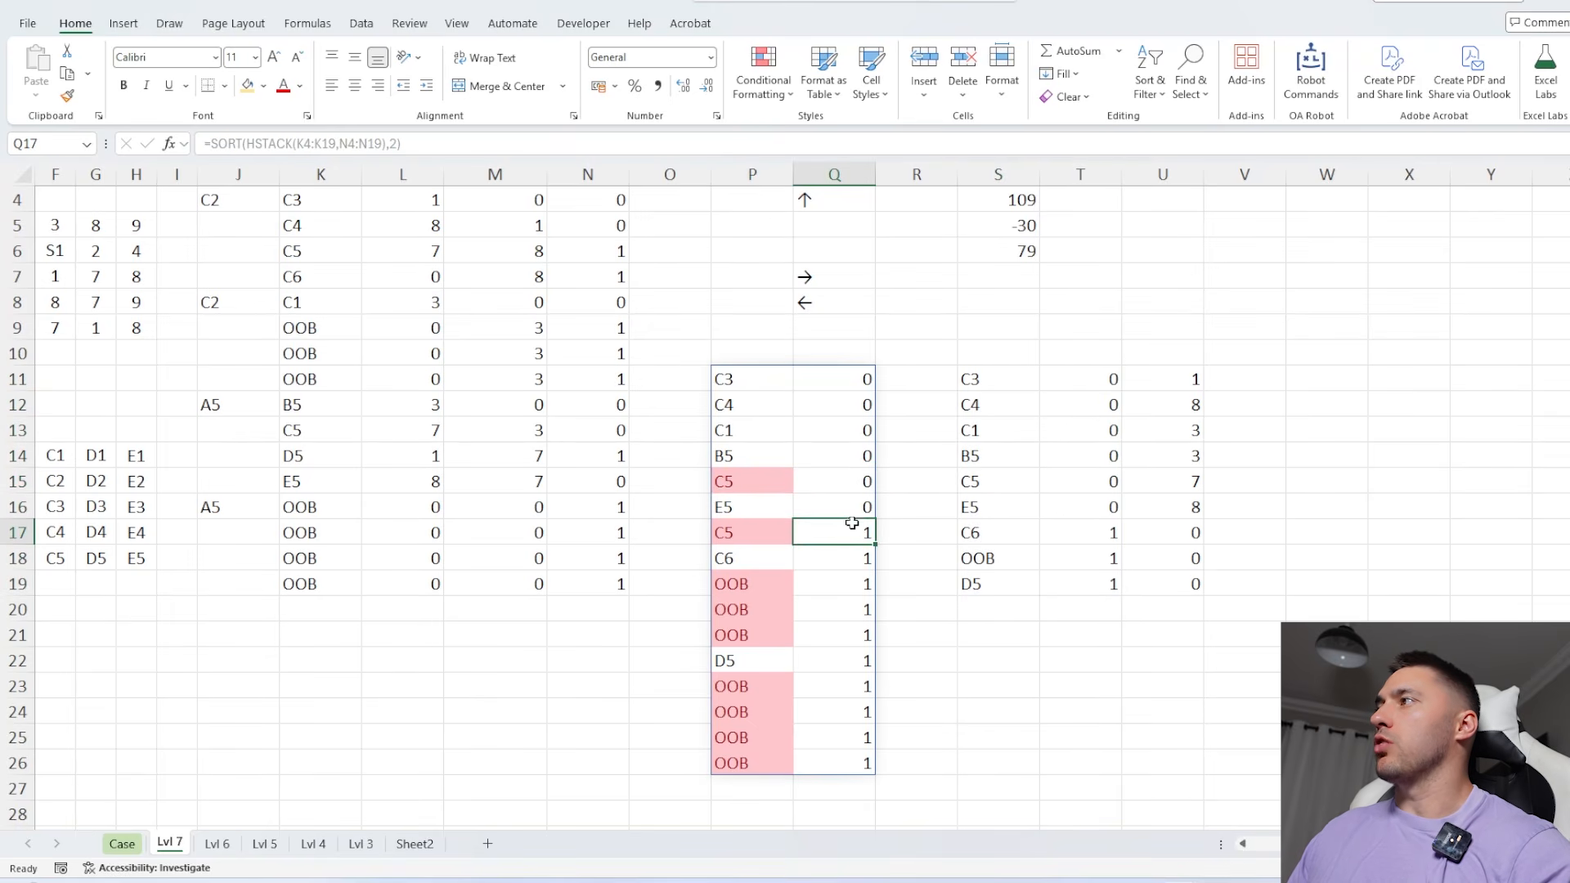
pyautogui.moveTo(1087, 383); pyautogui.dragTo(1093, 592)
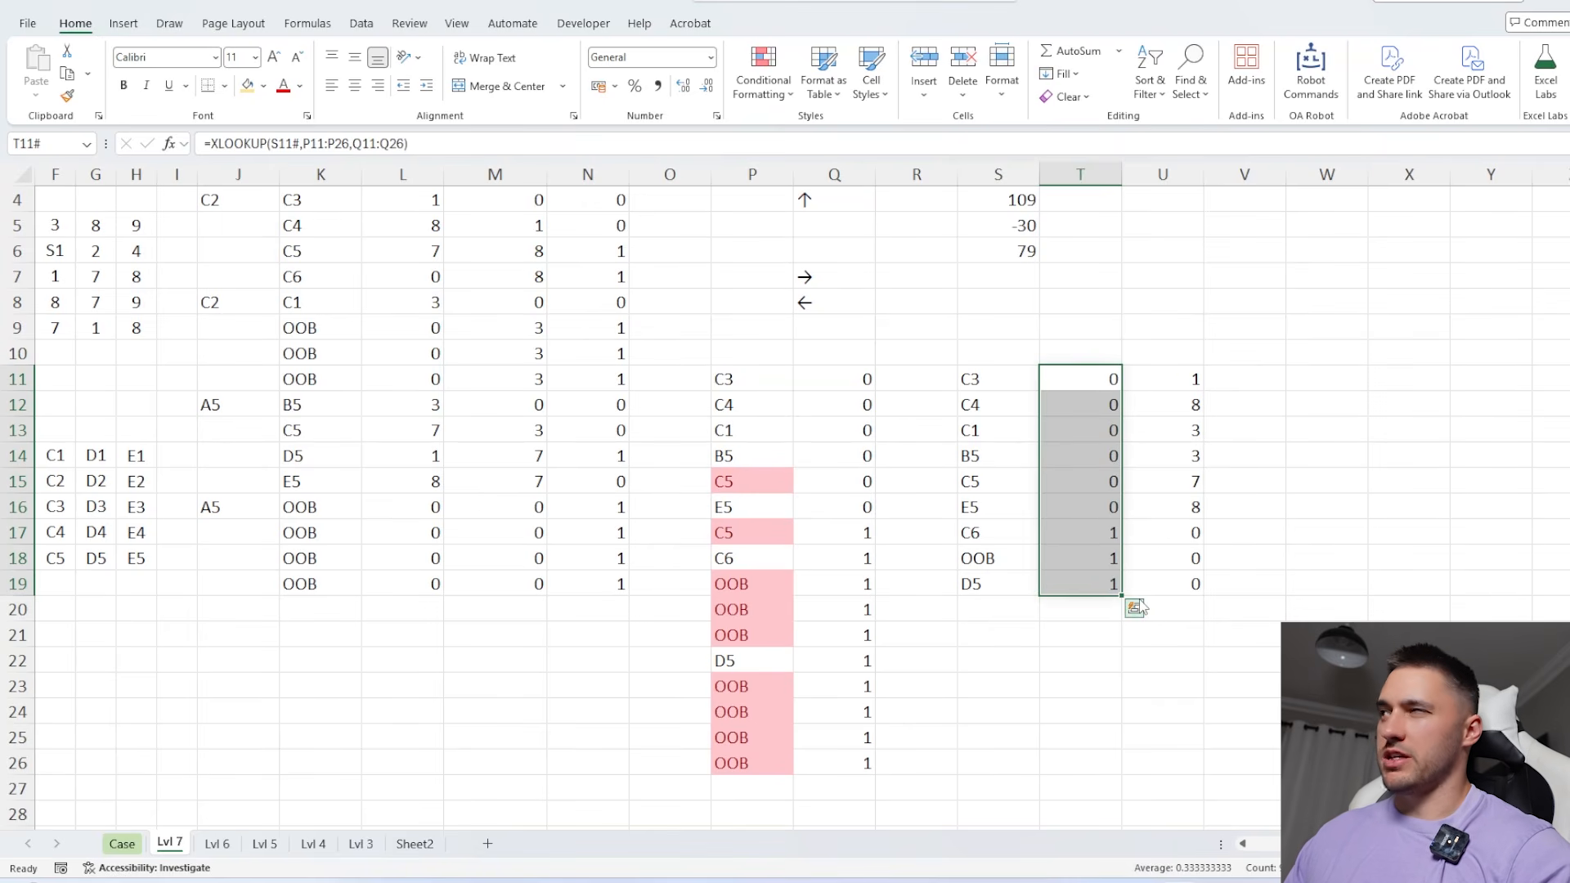
# Return to the Case sheet and look over the Level 7 section and its answers
pyautogui.keyDown('ctrl'); pyautogui.scroll(-3, 263, 742); pyautogui.keyUp('ctrl')
pyautogui.click(122, 844)
pyautogui.scroll(-5, 458, 600)
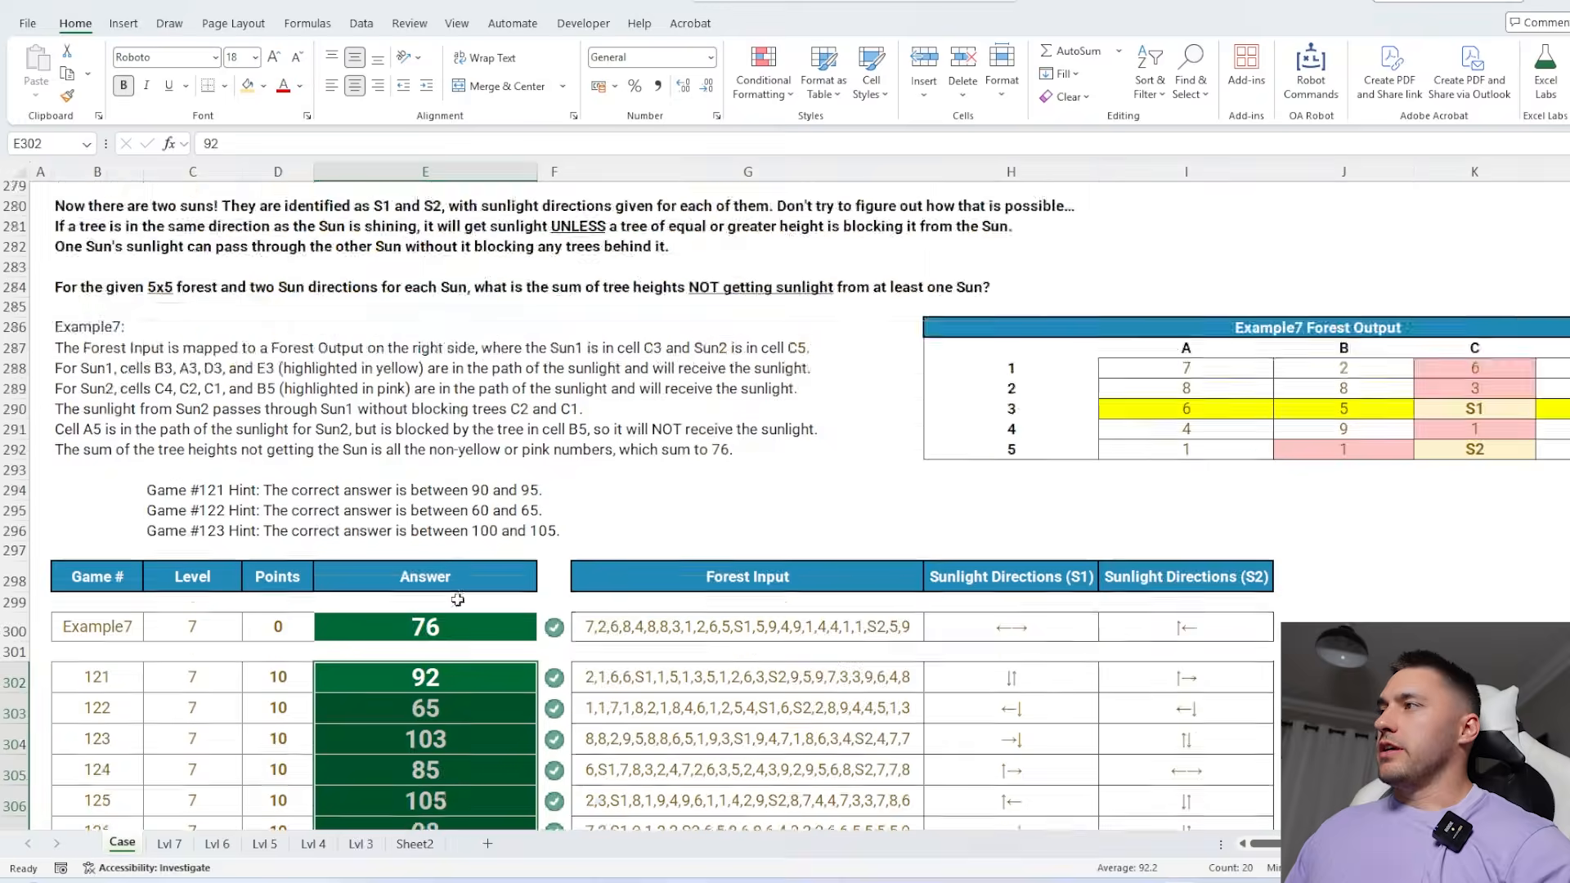
# Read the Bonus 5 question, and list the direction arrows from G26 on the Lvl 7 sheet with the Arrows function
pyautogui.scroll(20, 458, 600)
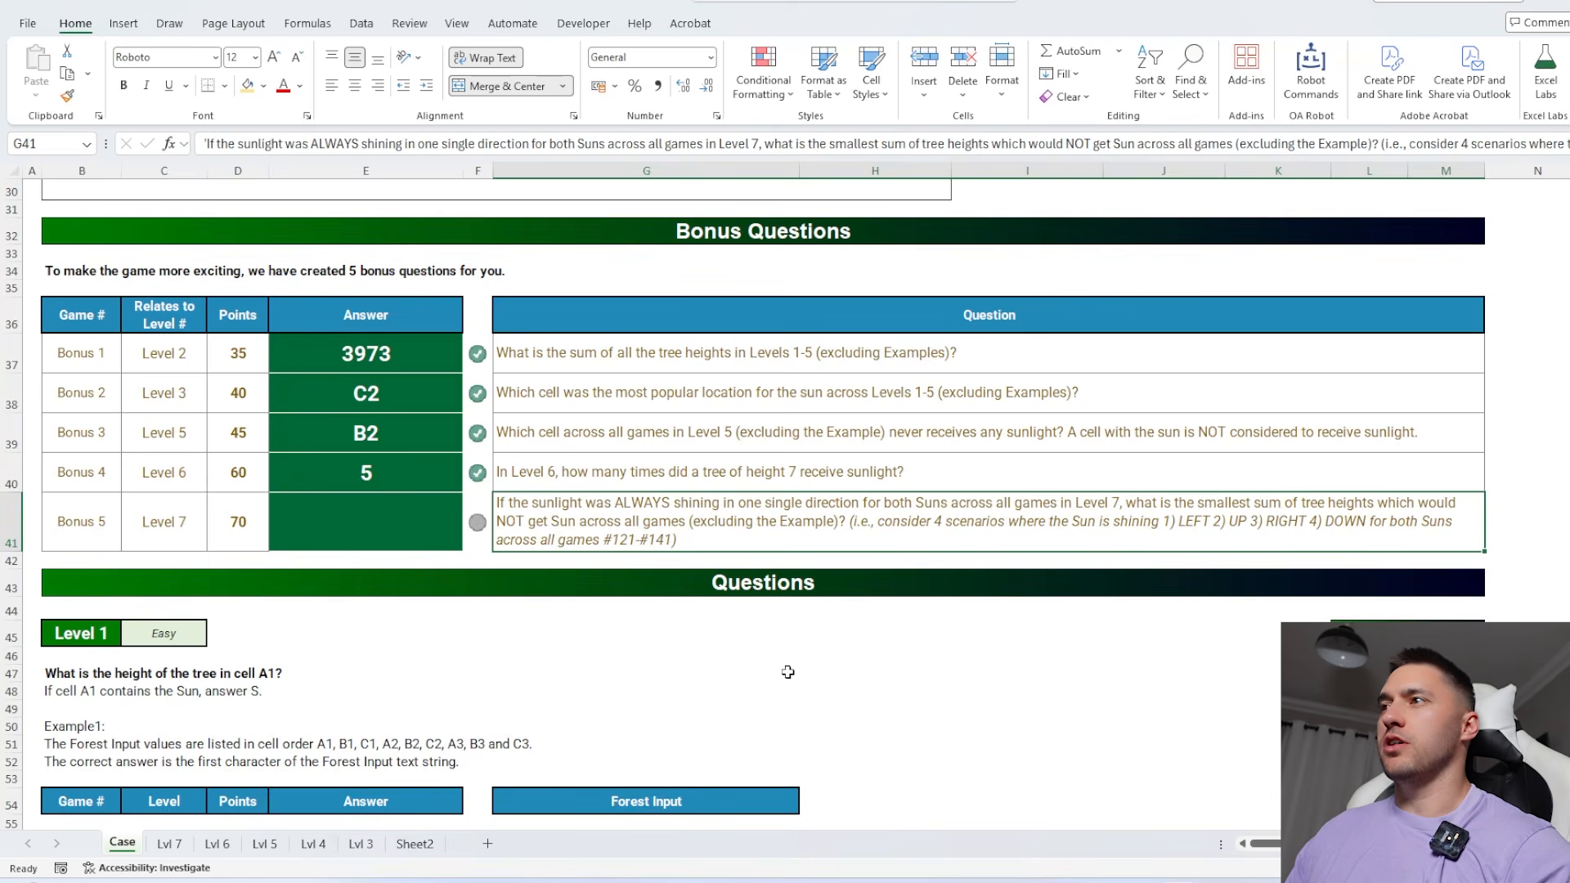
pyautogui.click(169, 844)
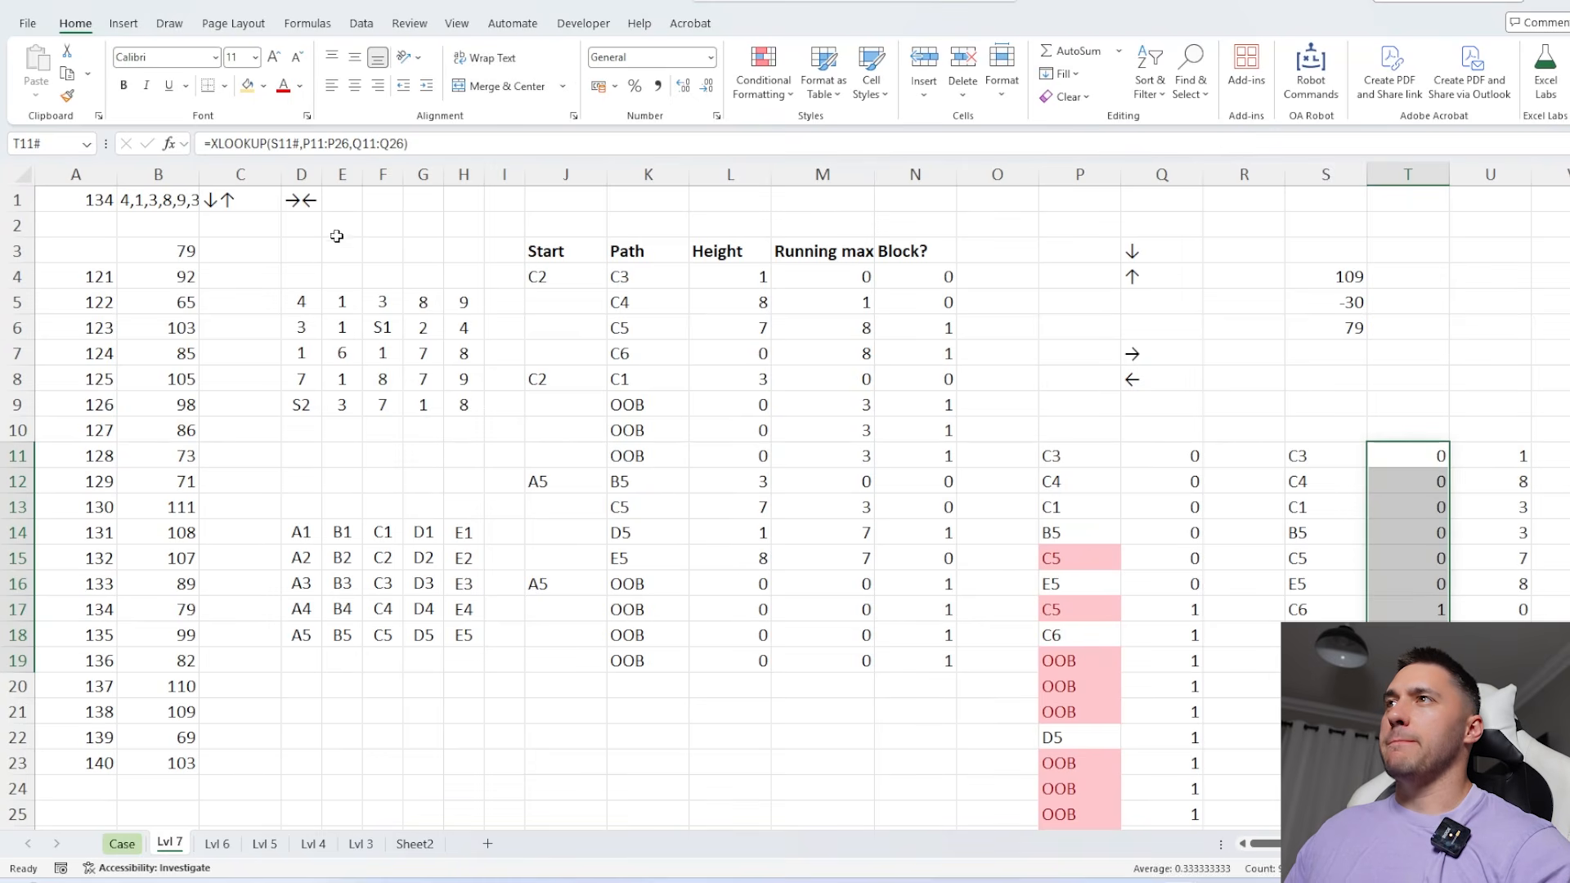
pyautogui.scroll(-3, 683, 561)
pyautogui.click(438, 616)
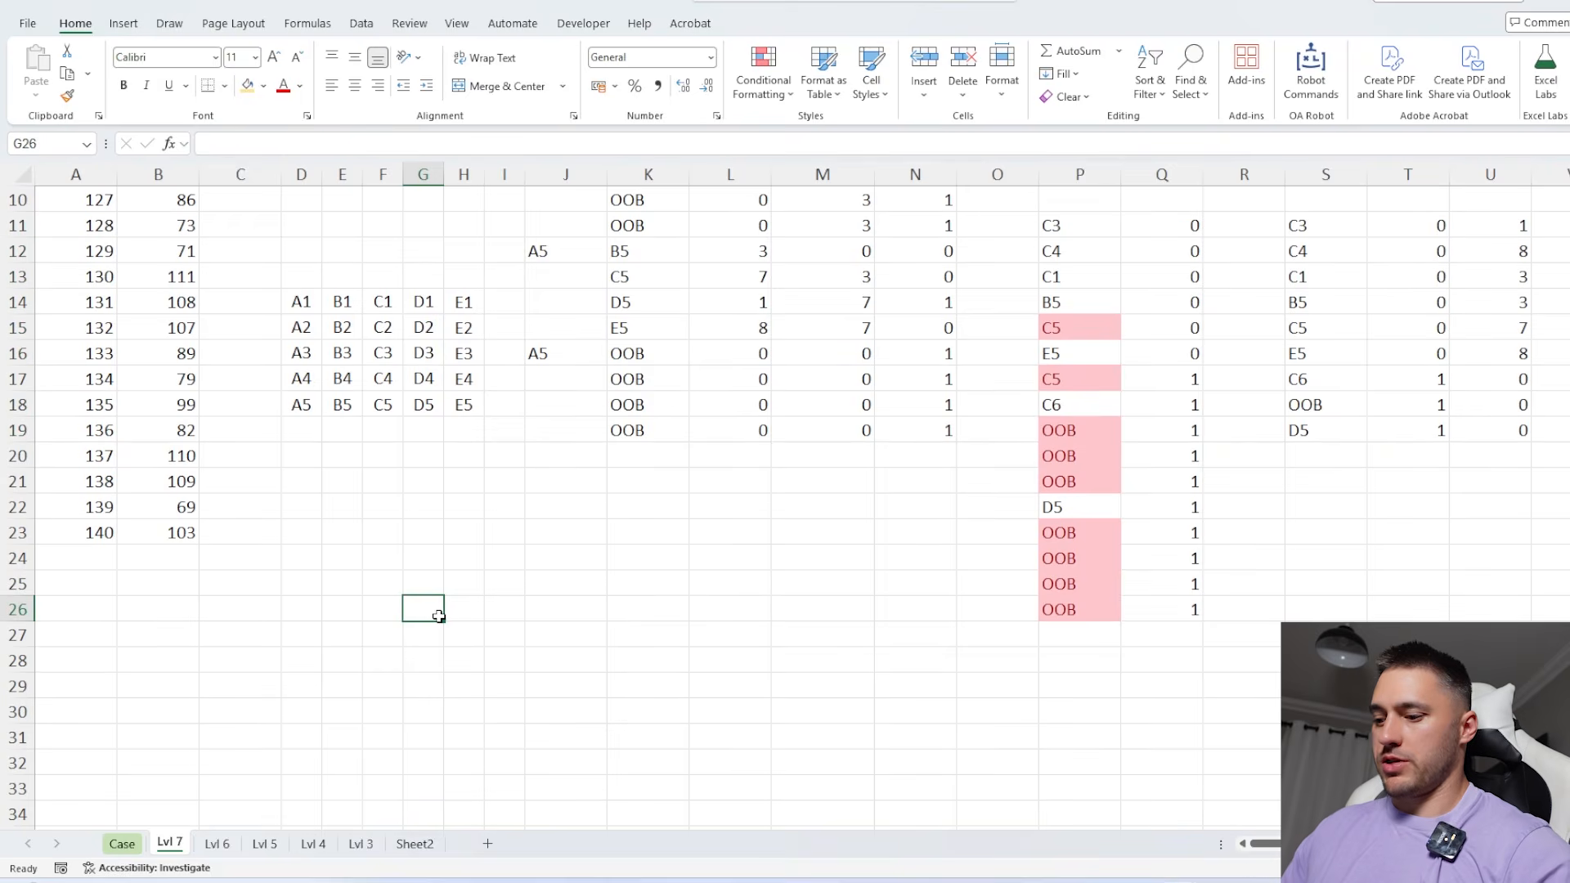
pyautogui.write('=arr')
pyautogui.press('Down')
pyautogui.press('Down')
pyautogui.press('Tab')
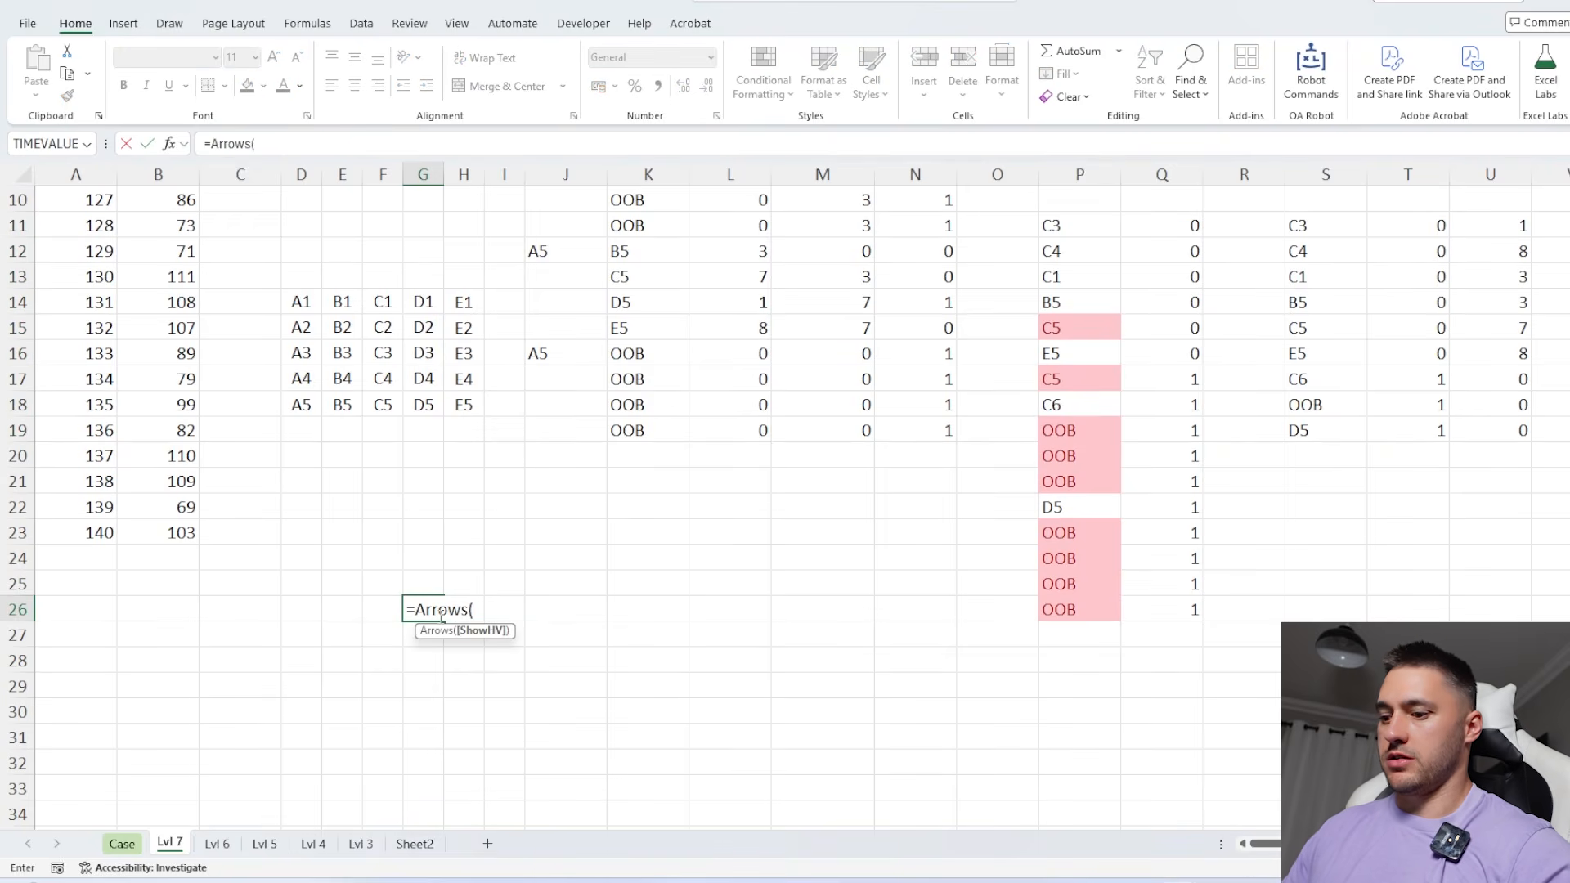
pyautogui.write(')')
pyautogui.hotkey('shift', 'Return')
# Build doubled arrow pairs in H26:H29 with =G26&G26 filled down for the first four directions
pyautogui.press('Right')
pyautogui.press('Down')
pyautogui.write('=')
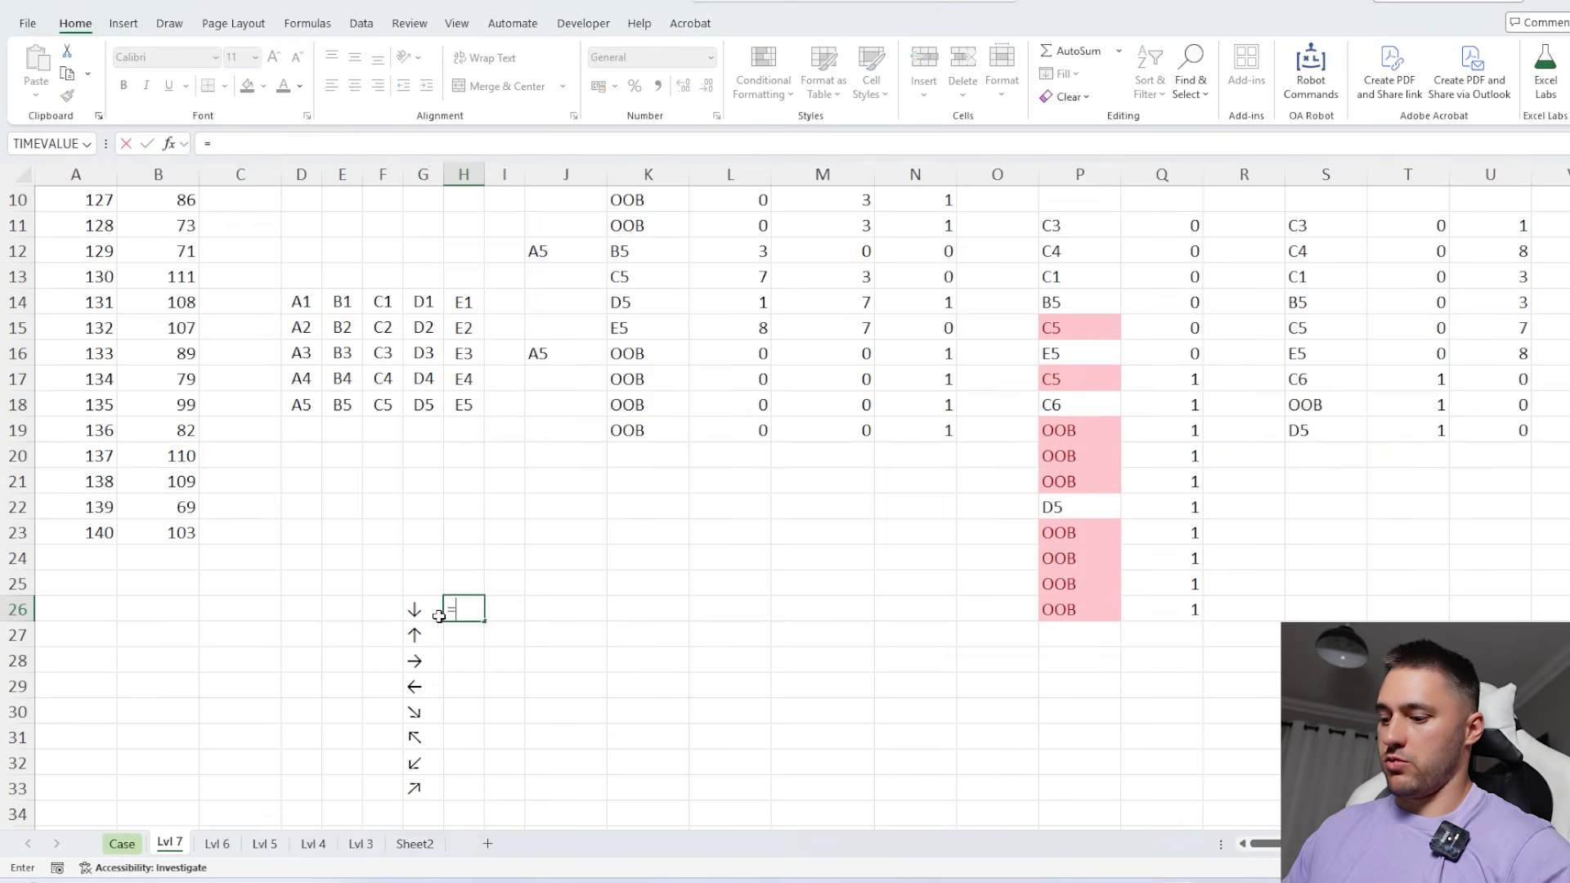
pyautogui.click(438, 616)
pyautogui.write('&')
pyautogui.click(438, 616)
pyautogui.hotkey('ctrl', 'Return')
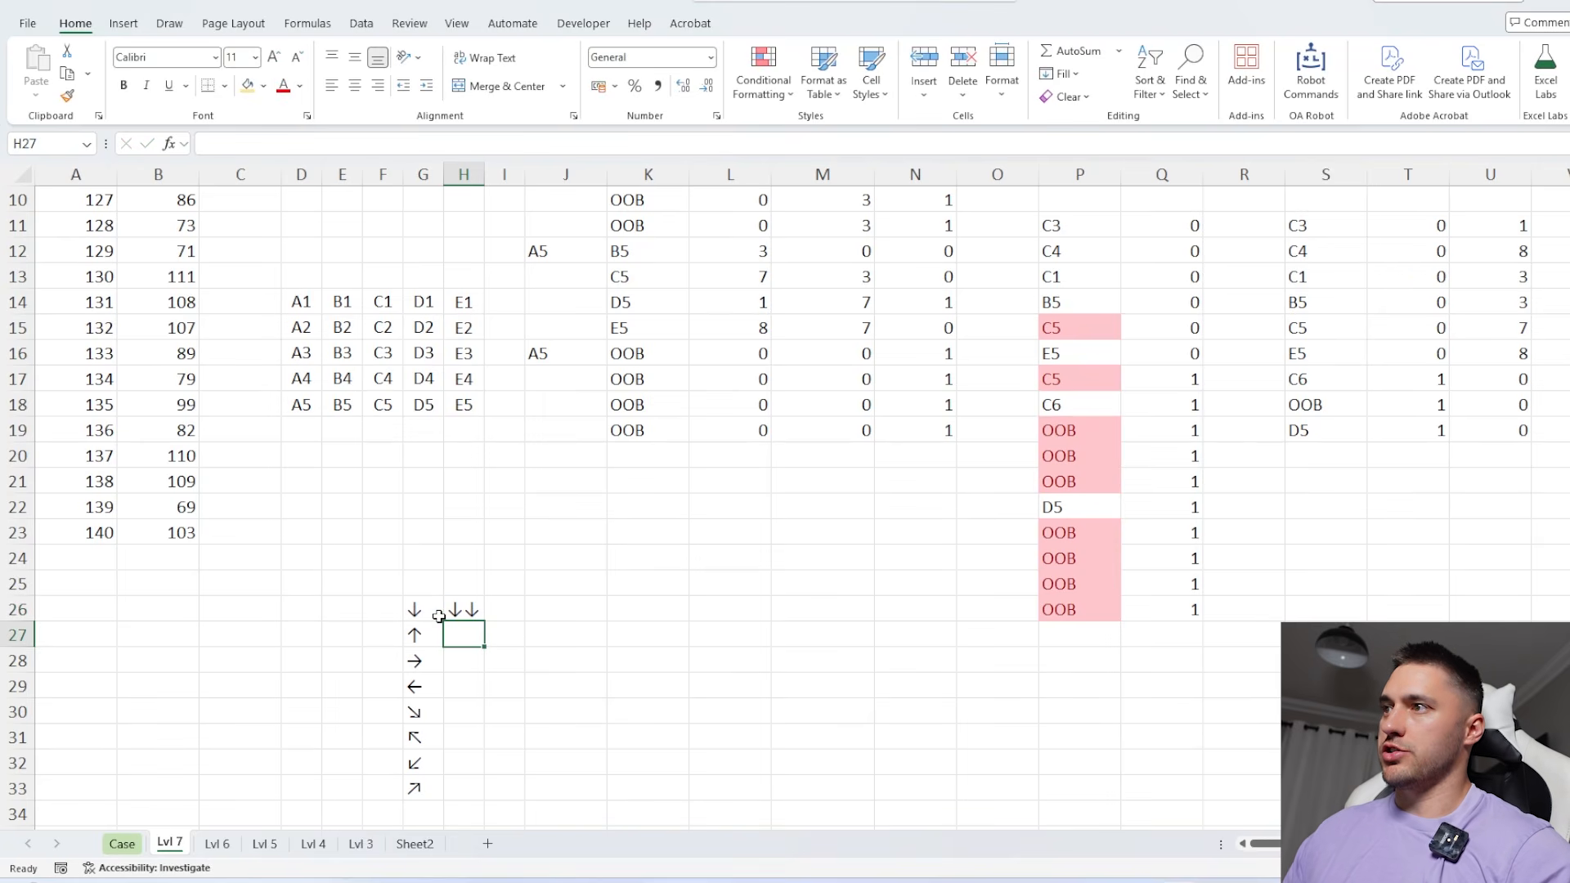
pyautogui.moveTo(487, 621); pyautogui.dragTo(487, 697)
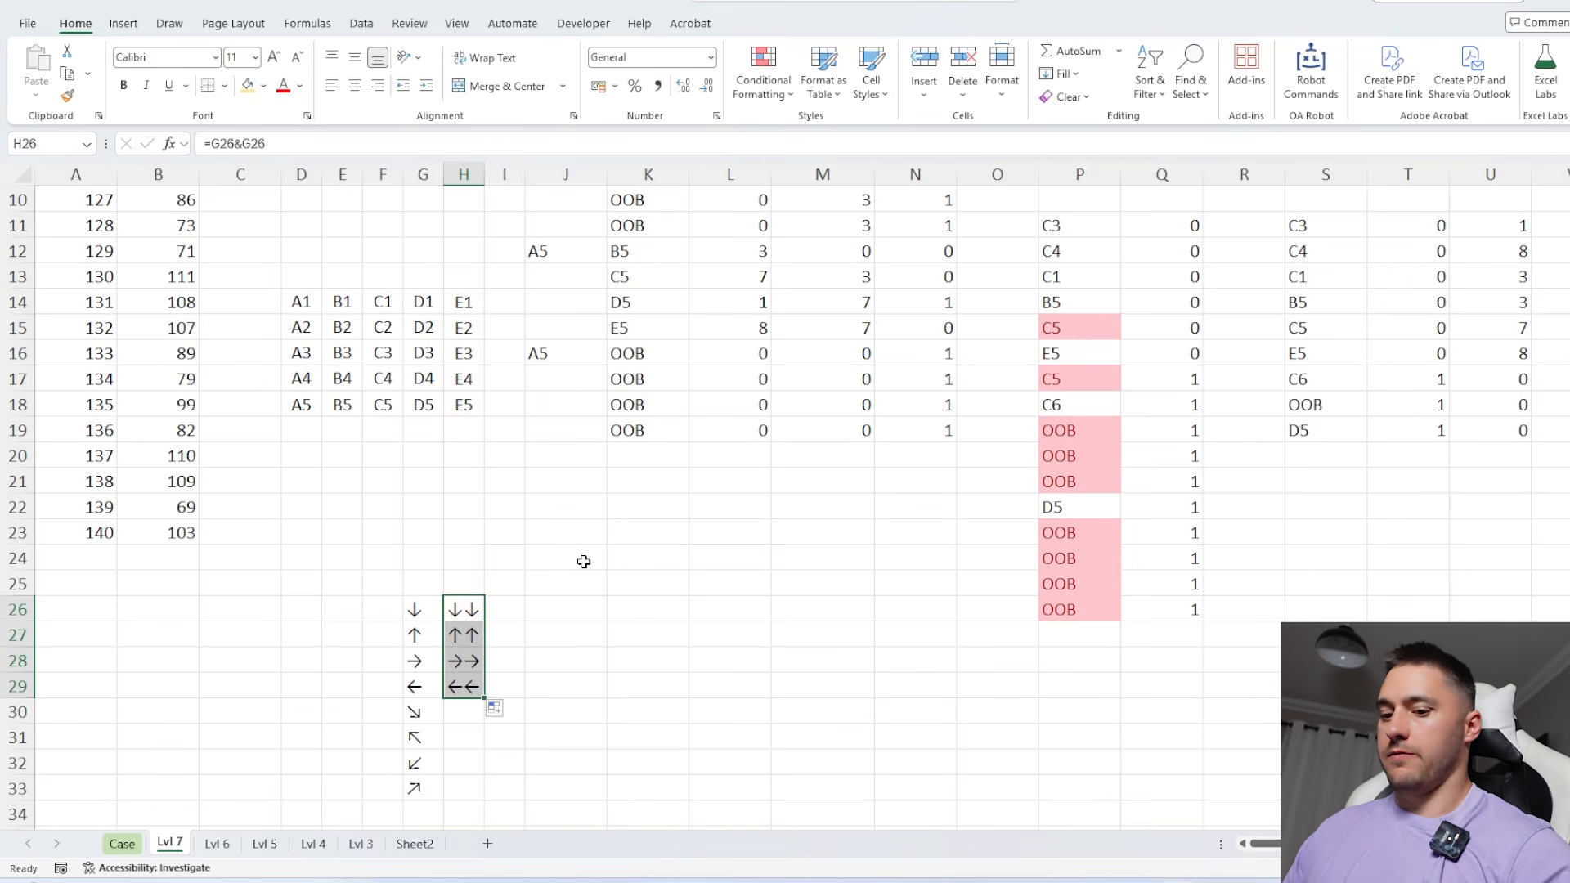
# Convert the arrow pairs in H26:H29 to plain values and delete the Arrows formula in G26
pyautogui.hotkey('ctrl', 'c')
pyautogui.hotkey('ctrl', 'shift', 'v')
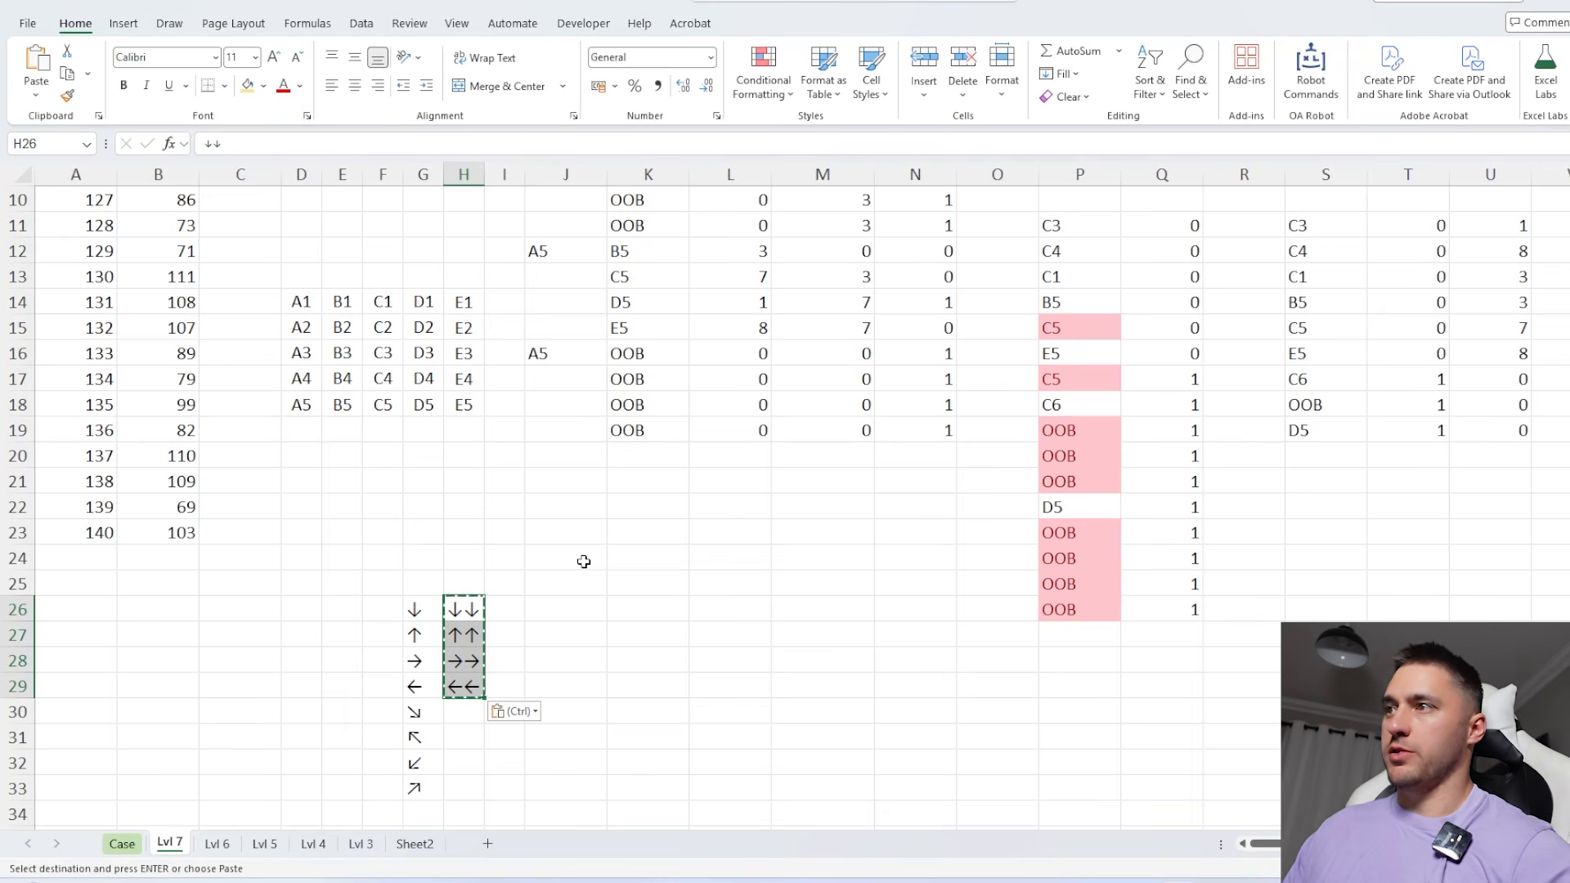
pyautogui.click(434, 615)
pyautogui.press('Delete')
pyautogui.click(475, 612)
pyautogui.scroll(3, 466, 584)
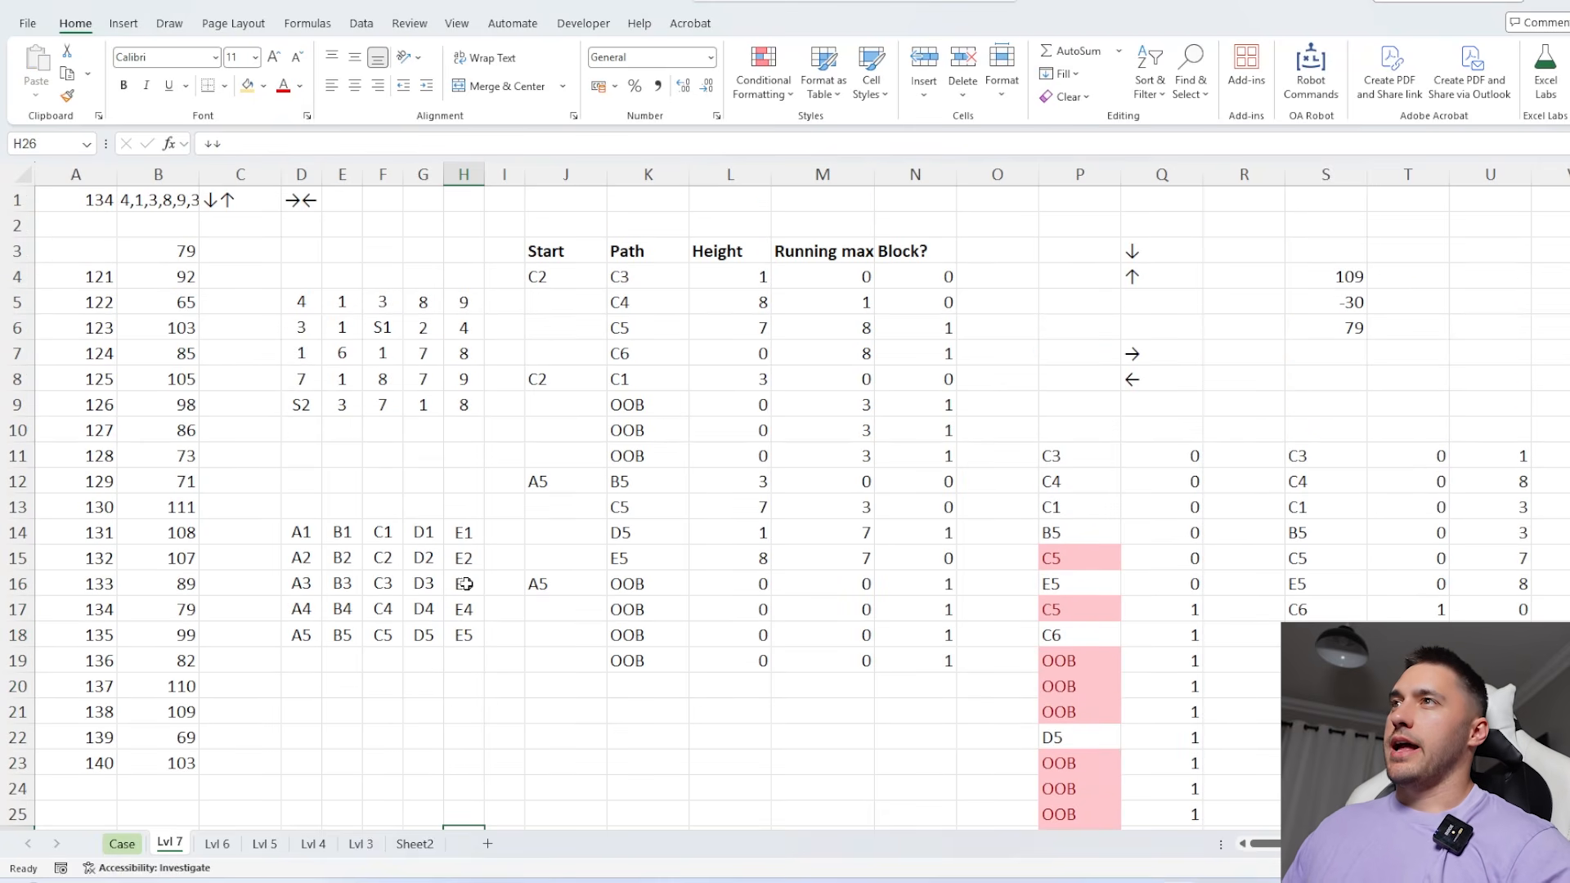
# Clear the old data table results in B4:B23 and move the answer link from B3 to A3
pyautogui.click(165, 272)
pyautogui.hotkey('ctrl', 'shift', 'Down')
pyautogui.press('Delete')
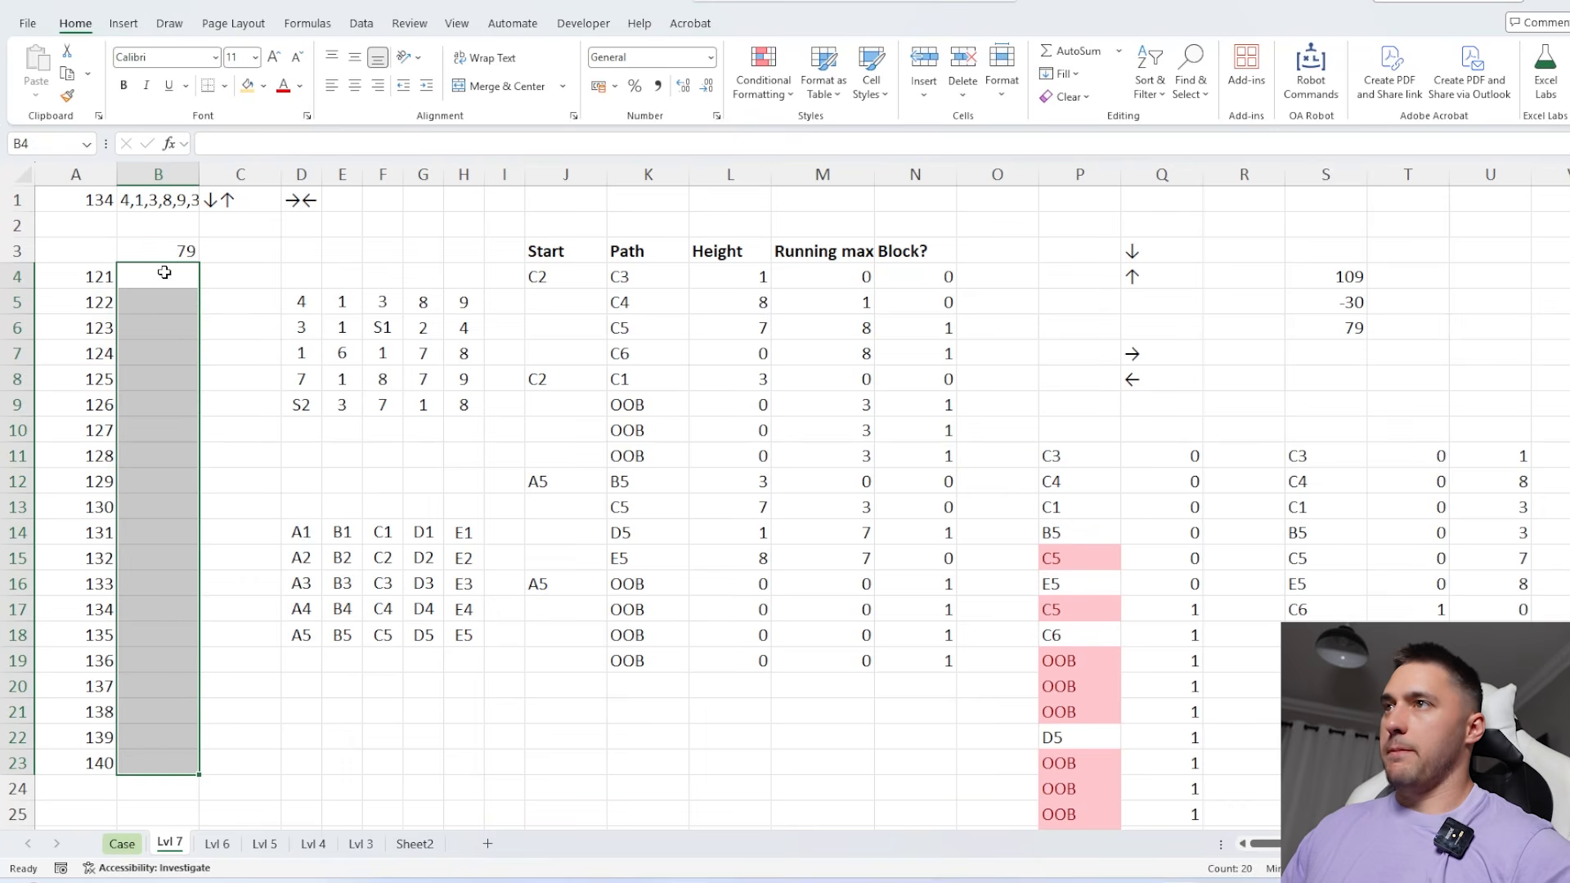
pyautogui.click(161, 254)
pyautogui.moveTo(163, 265); pyautogui.dragTo(81, 264)
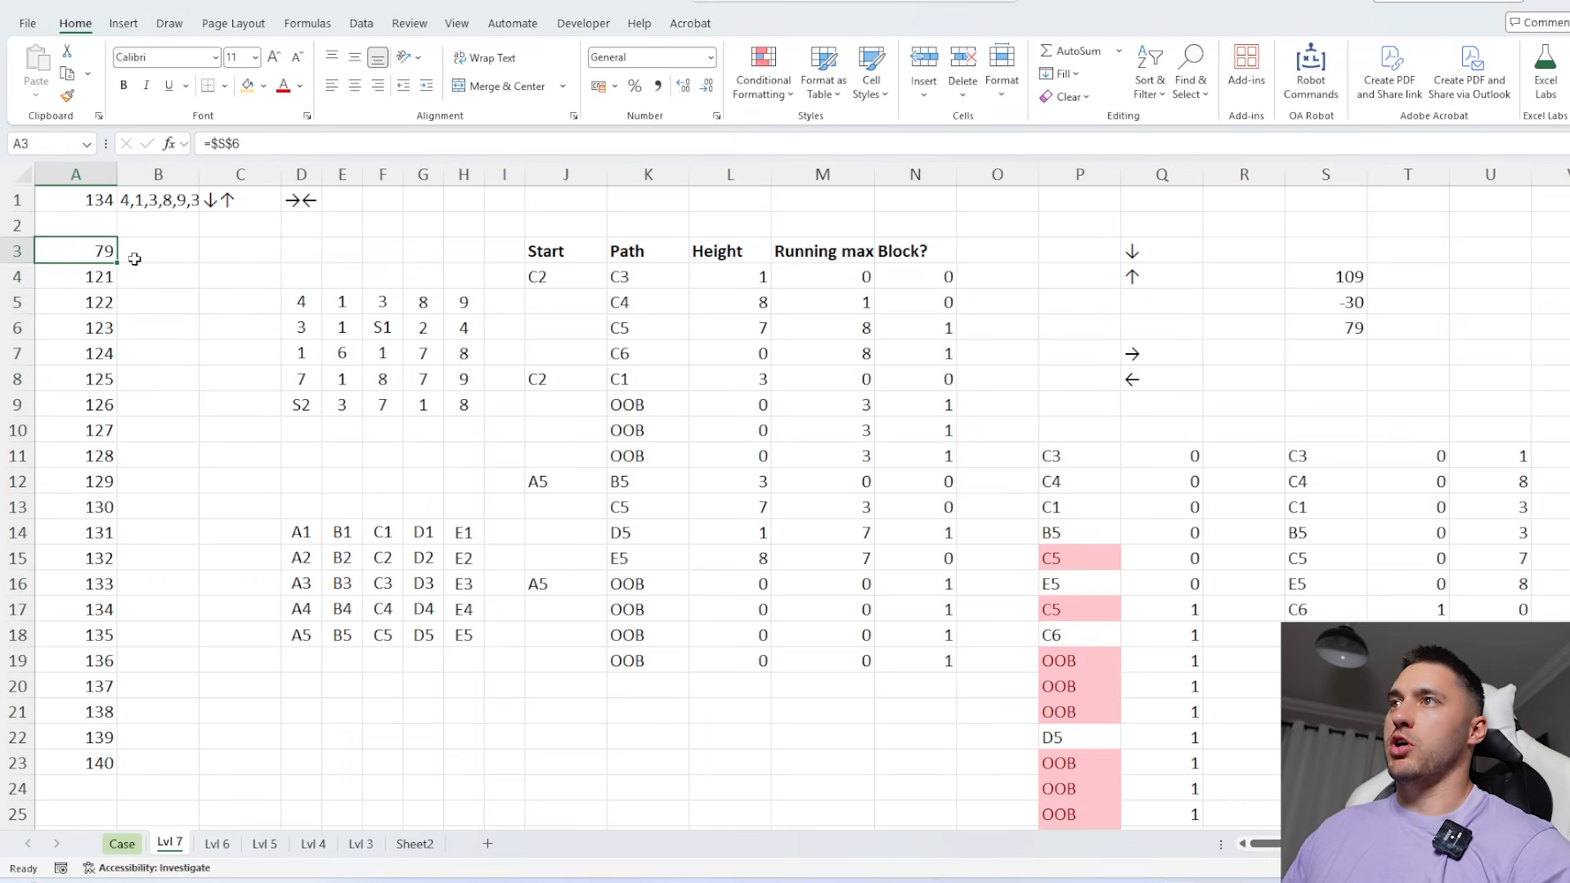
# Lay the arrow pairs across B3:E3 with =TOROW(H26:H29) and convert the result to plain values
pyautogui.click(166, 249)
pyautogui.write('=toro')
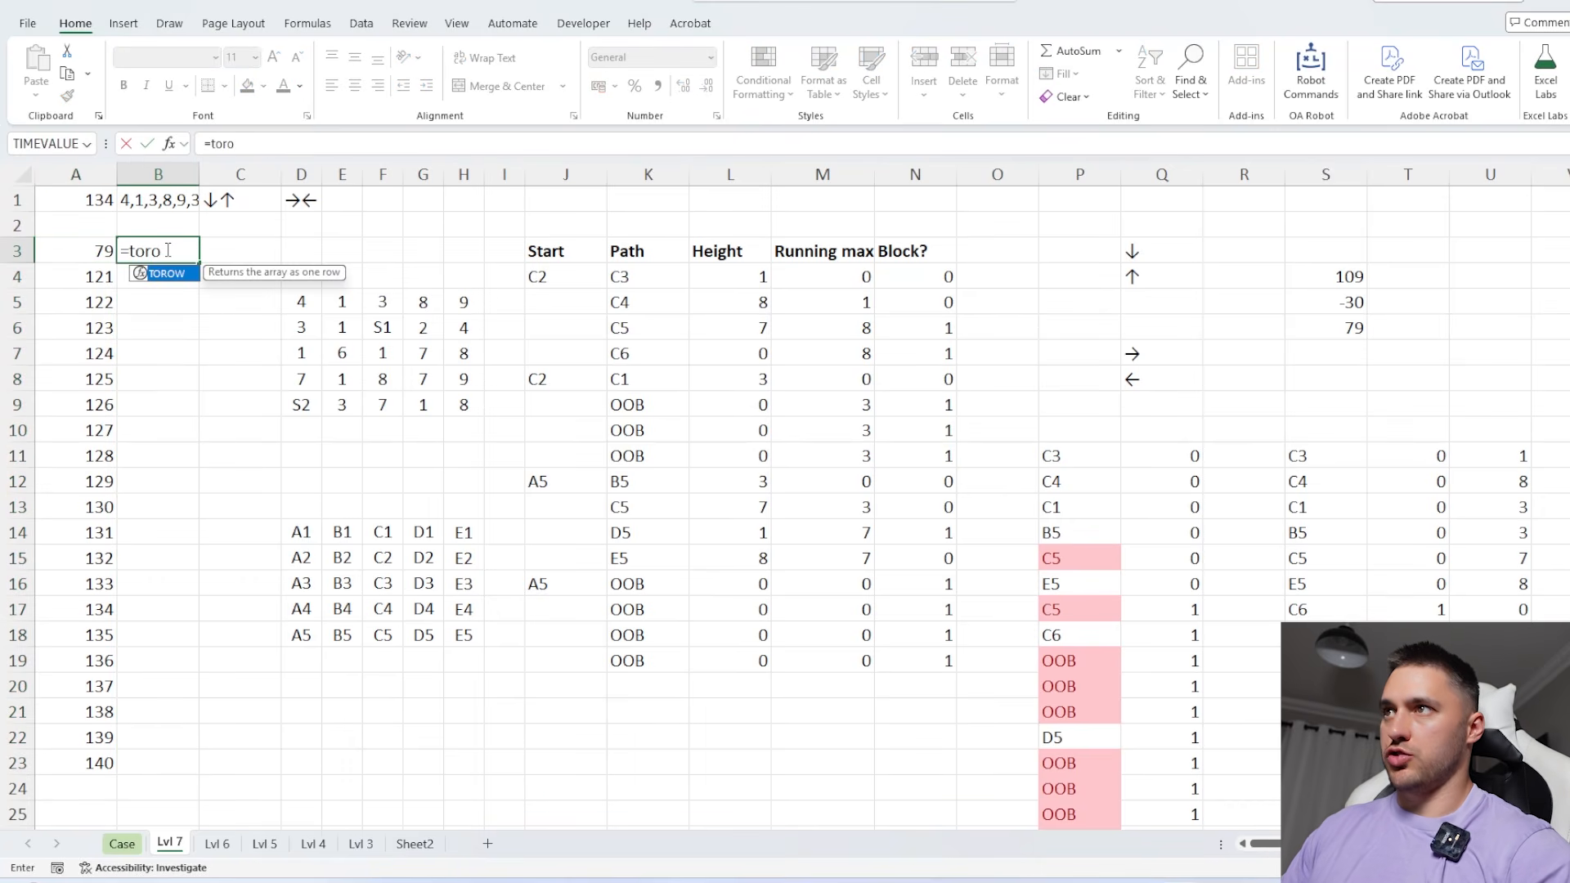
pyautogui.press('Tab')
pyautogui.scroll(-3, 491, 609)
pyautogui.moveTo(463, 609); pyautogui.dragTo(464, 686)
pyautogui.press('Return')
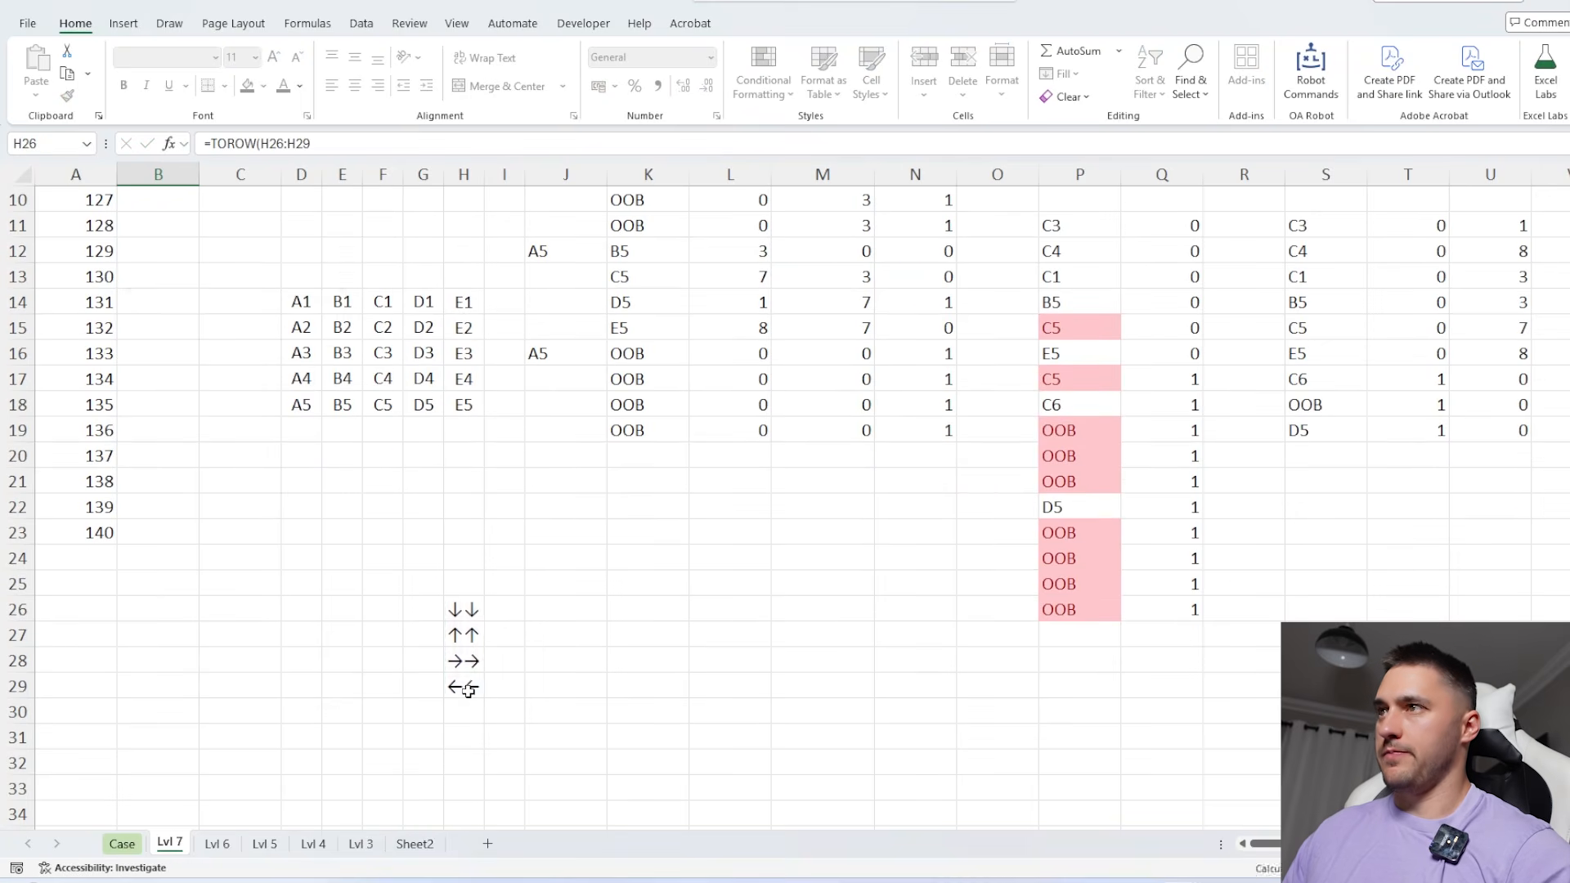
pyautogui.moveTo(159, 251); pyautogui.dragTo(345, 247)
pyautogui.hotkey('ctrl', 'c')
pyautogui.hotkey('ctrl', 'shift', 'v')
# Move the whole path calculation block starting at J3 two columns over so it starts at L3
pyautogui.scroll(-2, 467, 385)
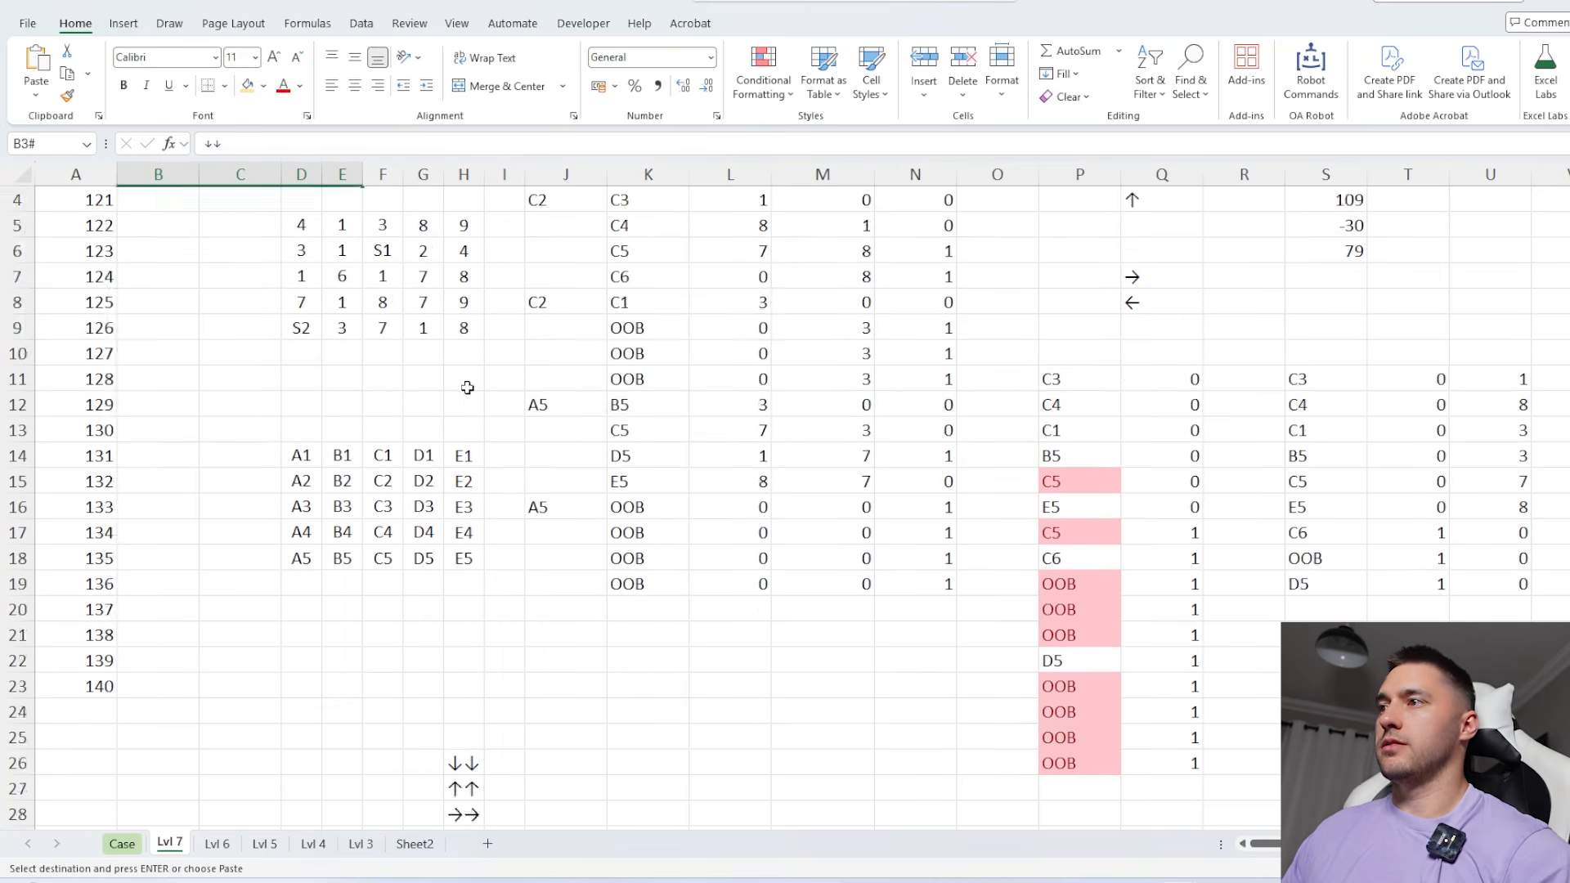
pyautogui.scroll(2, 466, 385)
pyautogui.click(633, 250)
pyautogui.moveTo(547, 249); pyautogui.dragTo(1538, 816)
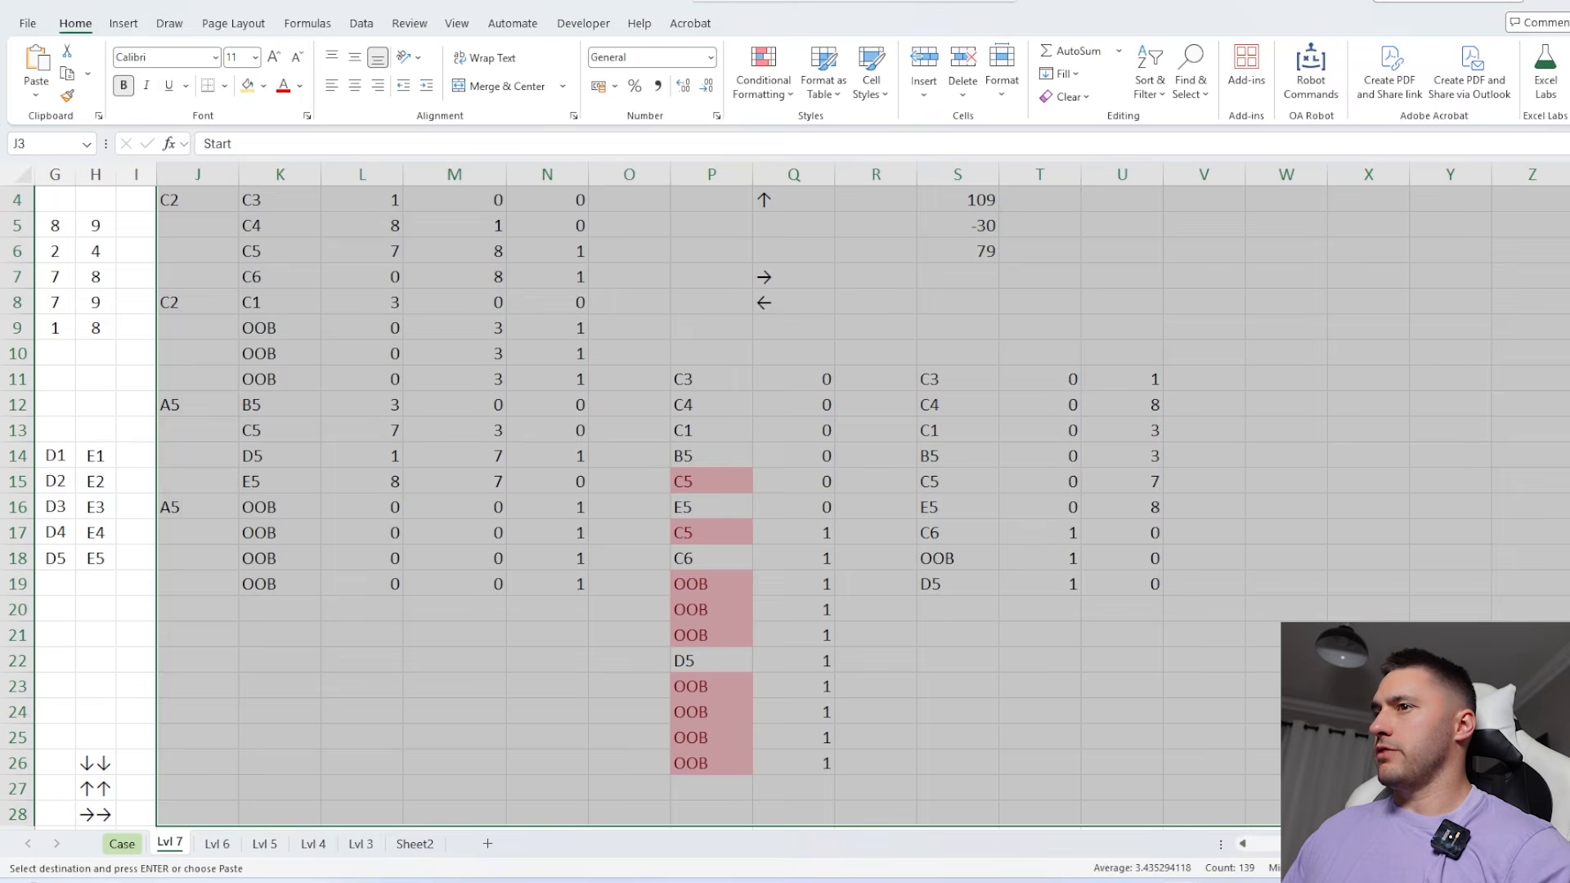
pyautogui.scroll(1, 637, 388)
pyautogui.moveTo(230, 237); pyautogui.dragTo(392, 249)
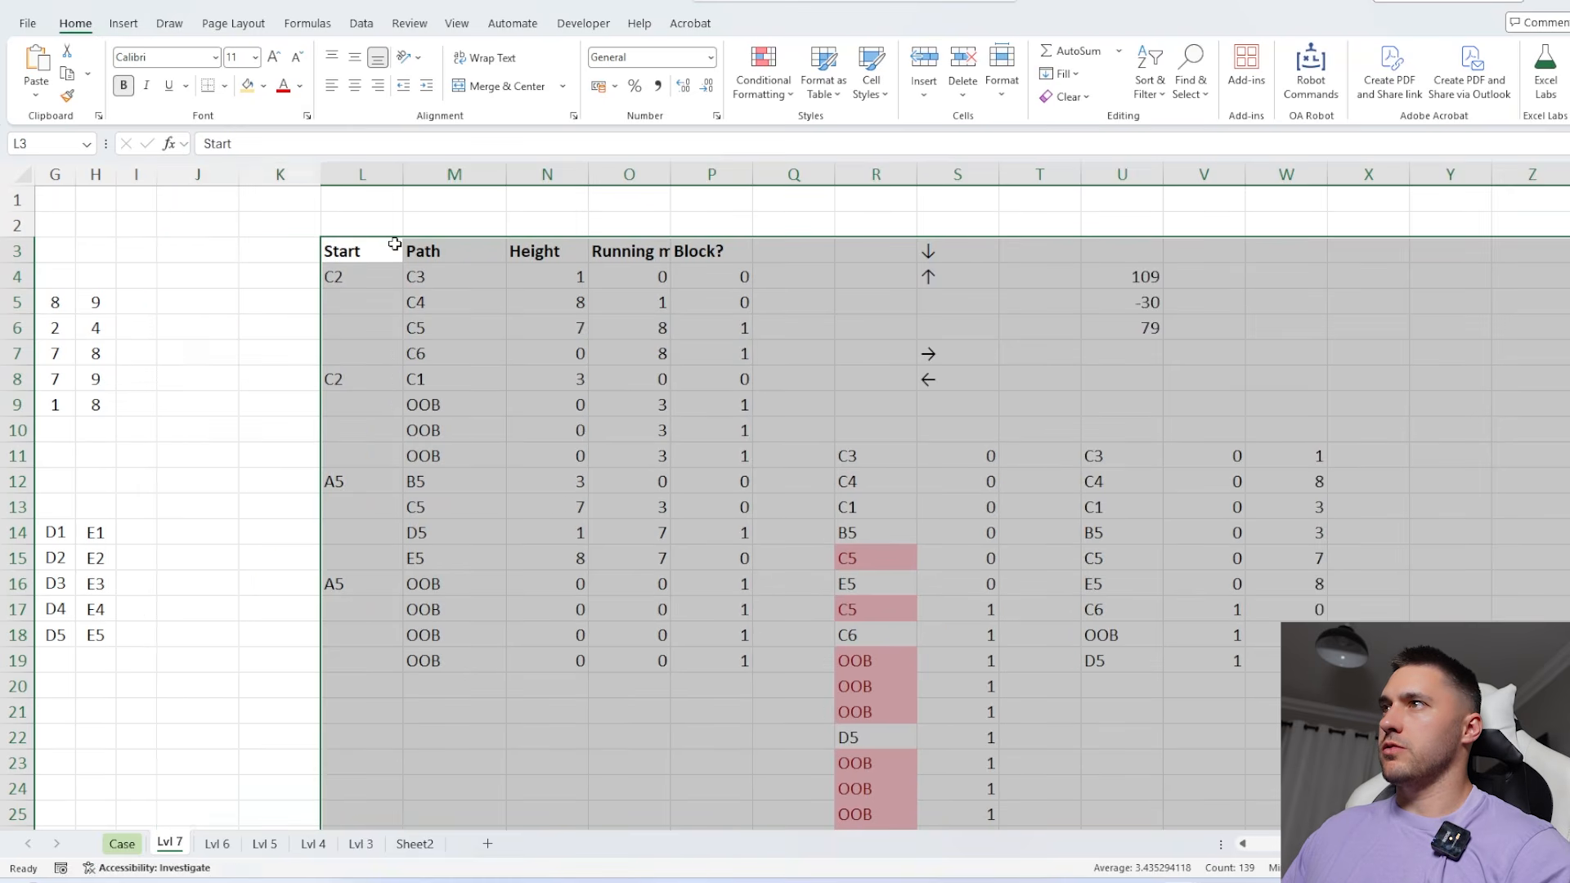
# Move the forest grid and the cell-name grid in D5:I20 two columns over so they start at F5
pyautogui.hscroll(-2, 355, 385)
pyautogui.click(299, 298)
pyautogui.moveTo(299, 299); pyautogui.dragTo(500, 685)
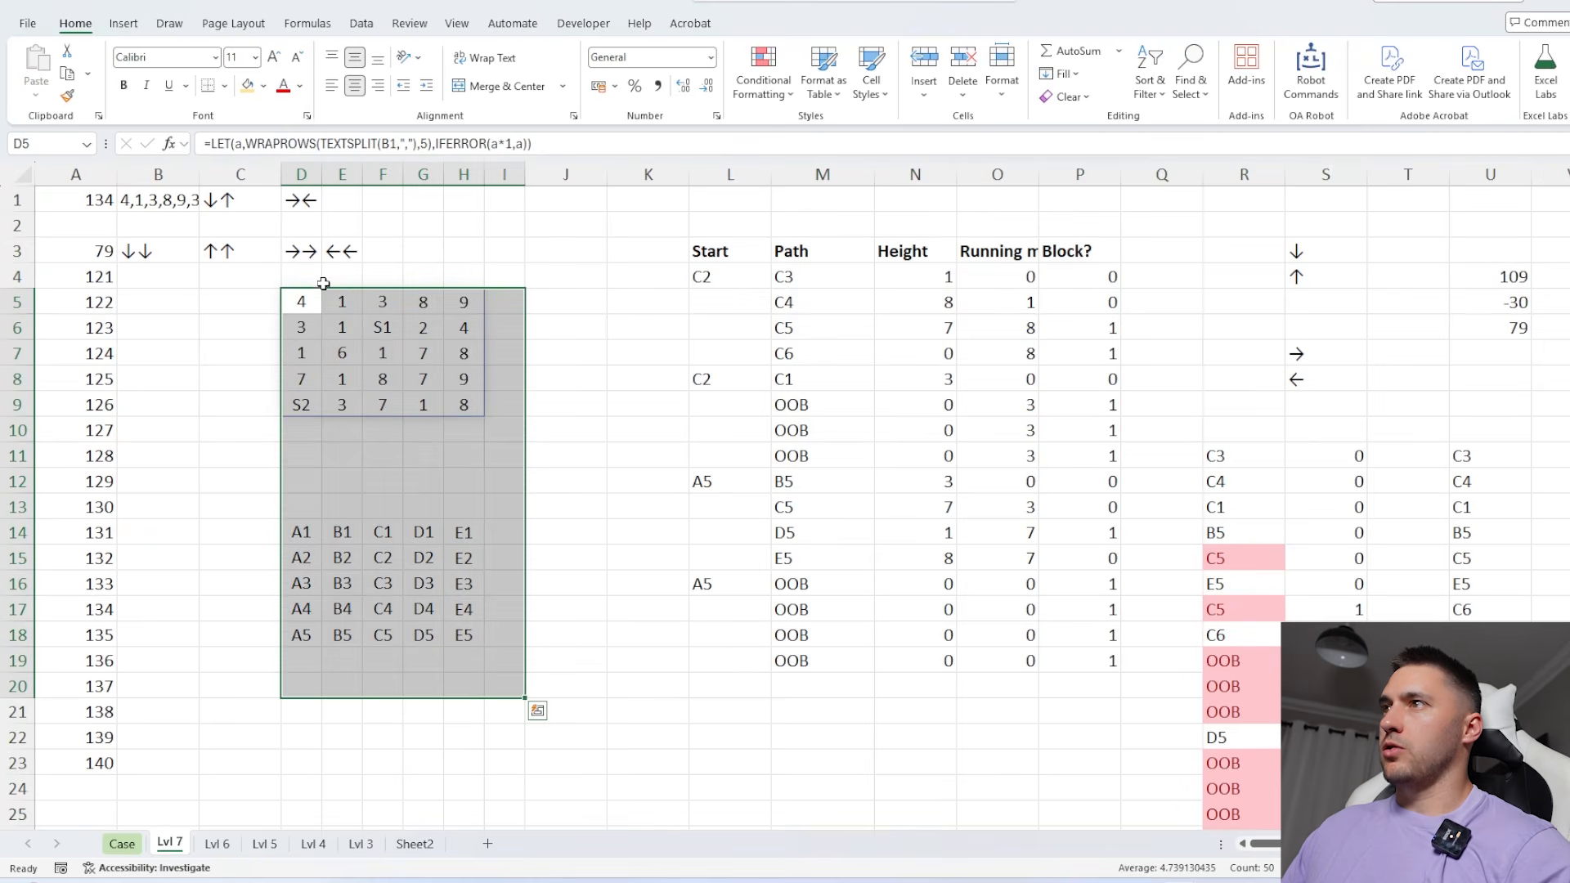
pyautogui.moveTo(324, 283); pyautogui.dragTo(406, 296)
pyautogui.click(300, 309)
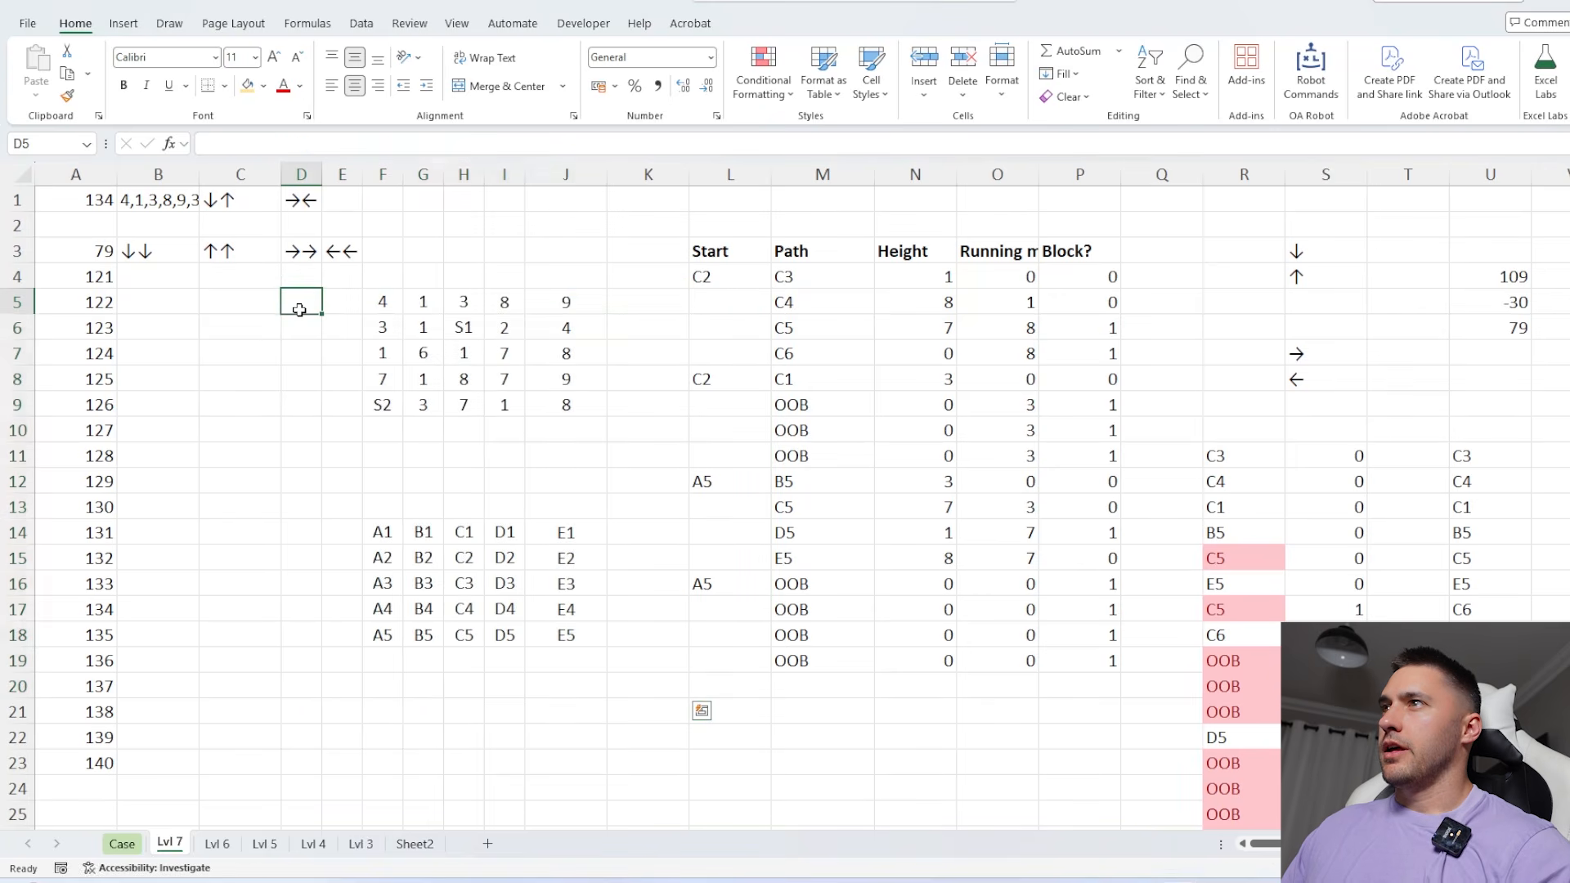
# Copy the double down-arrow pair from H26 into H1 as the shared direction input
pyautogui.moveTo(82, 251); pyautogui.dragTo(343, 757)
pyautogui.scroll(-4, 474, 572)
pyautogui.click(470, 534)
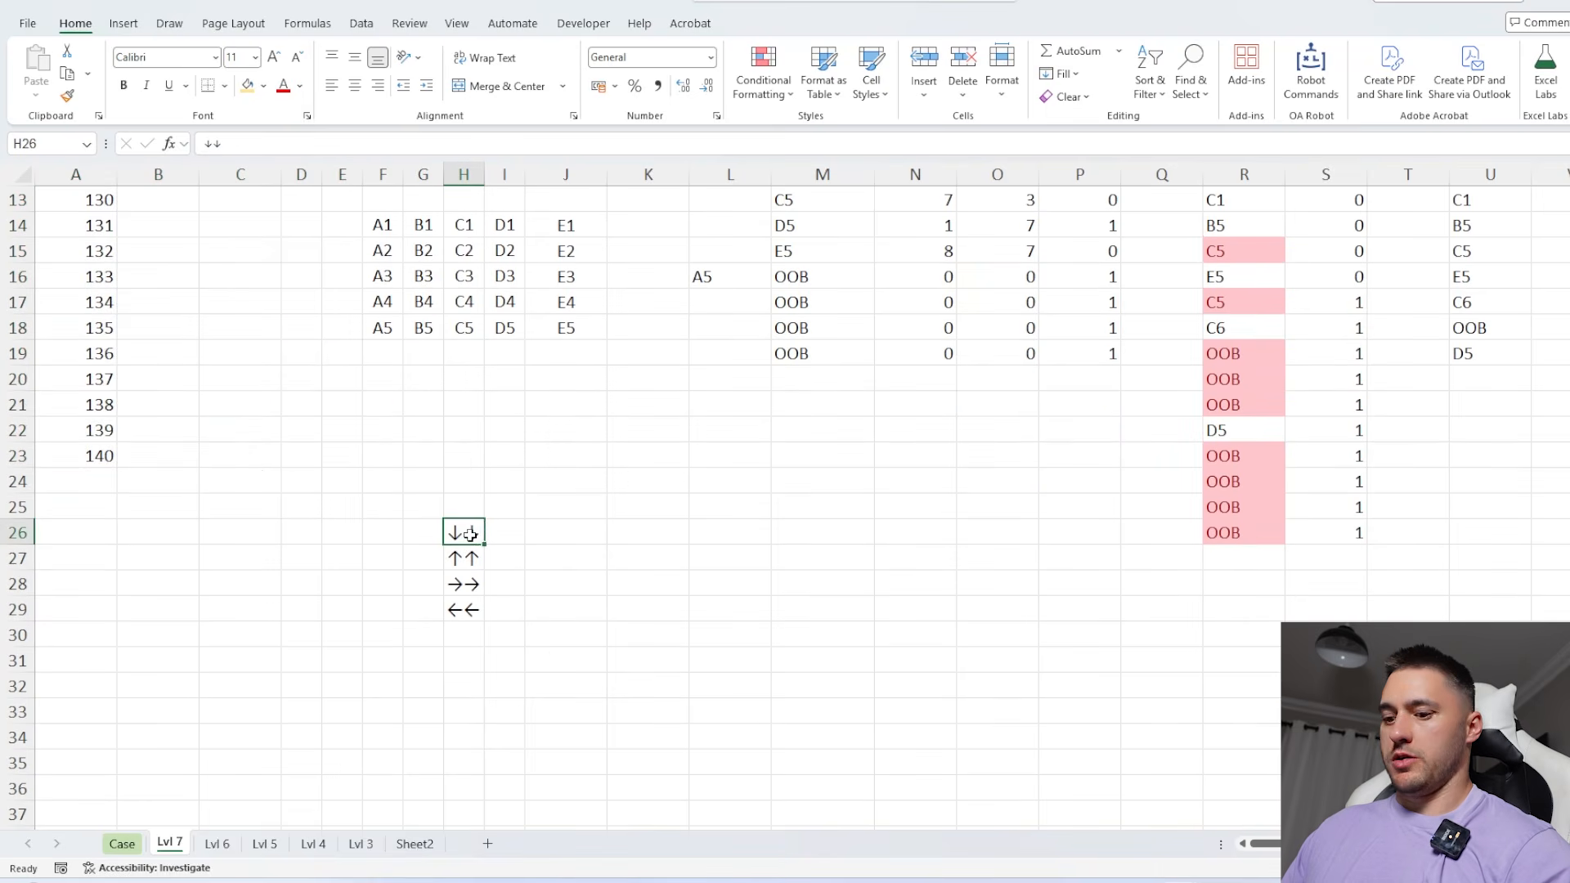
pyautogui.hotkey('ctrl', 'c')
pyautogui.scroll(4, 468, 515)
pyautogui.click(466, 198)
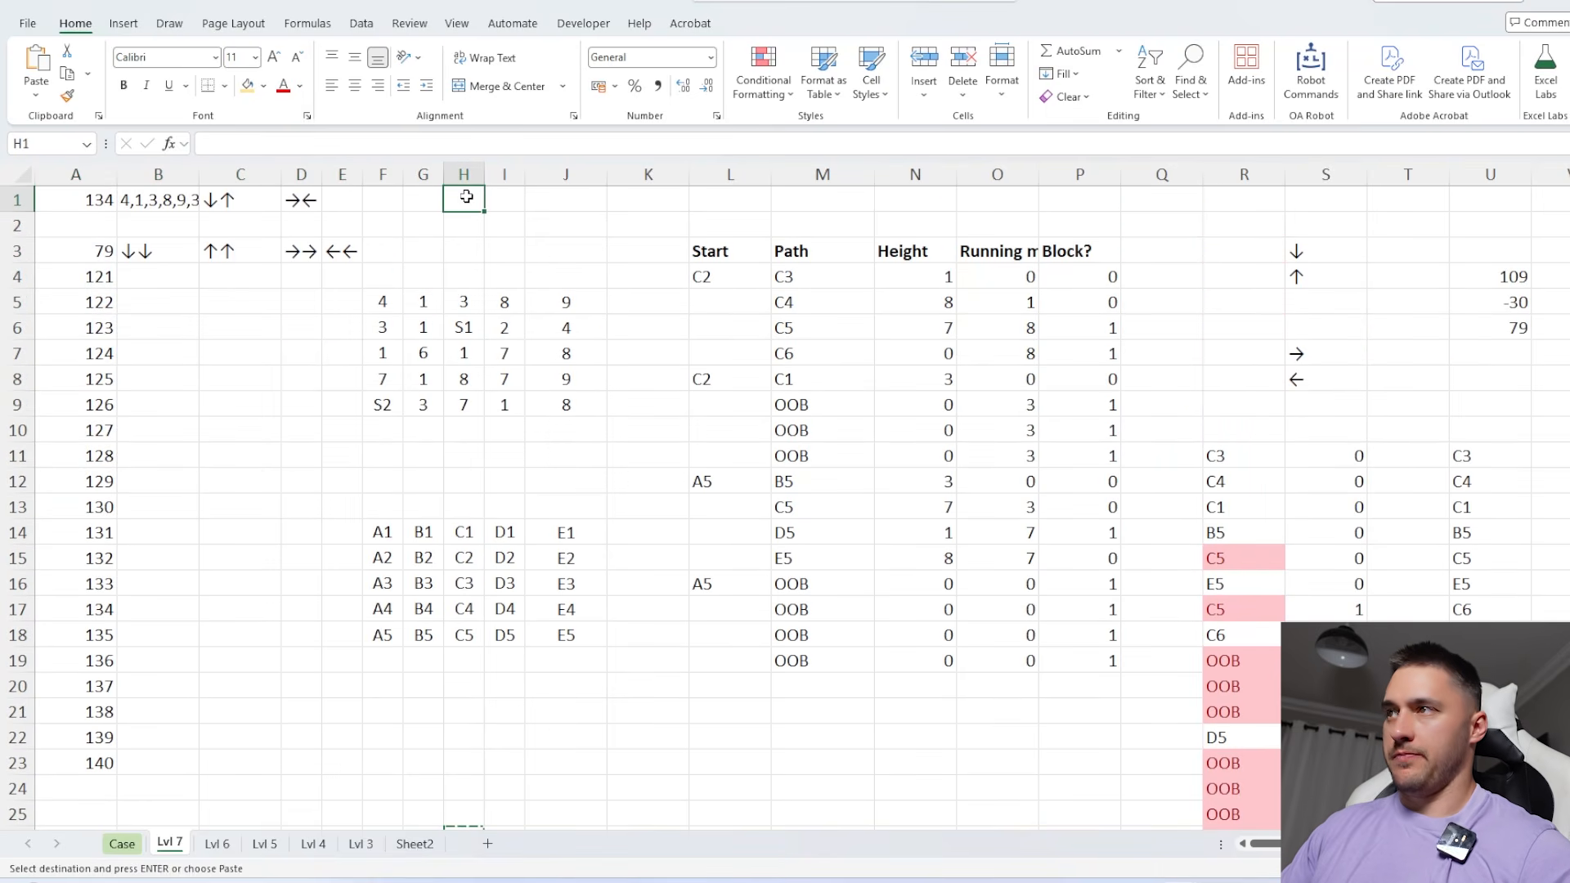
pyautogui.hotkey('ctrl', 'v')
# Repoint the SplitText formulas in S3 and S7 to H1 so both suns use the same directions
pyautogui.click(1296, 251)
pyautogui.press('F2')
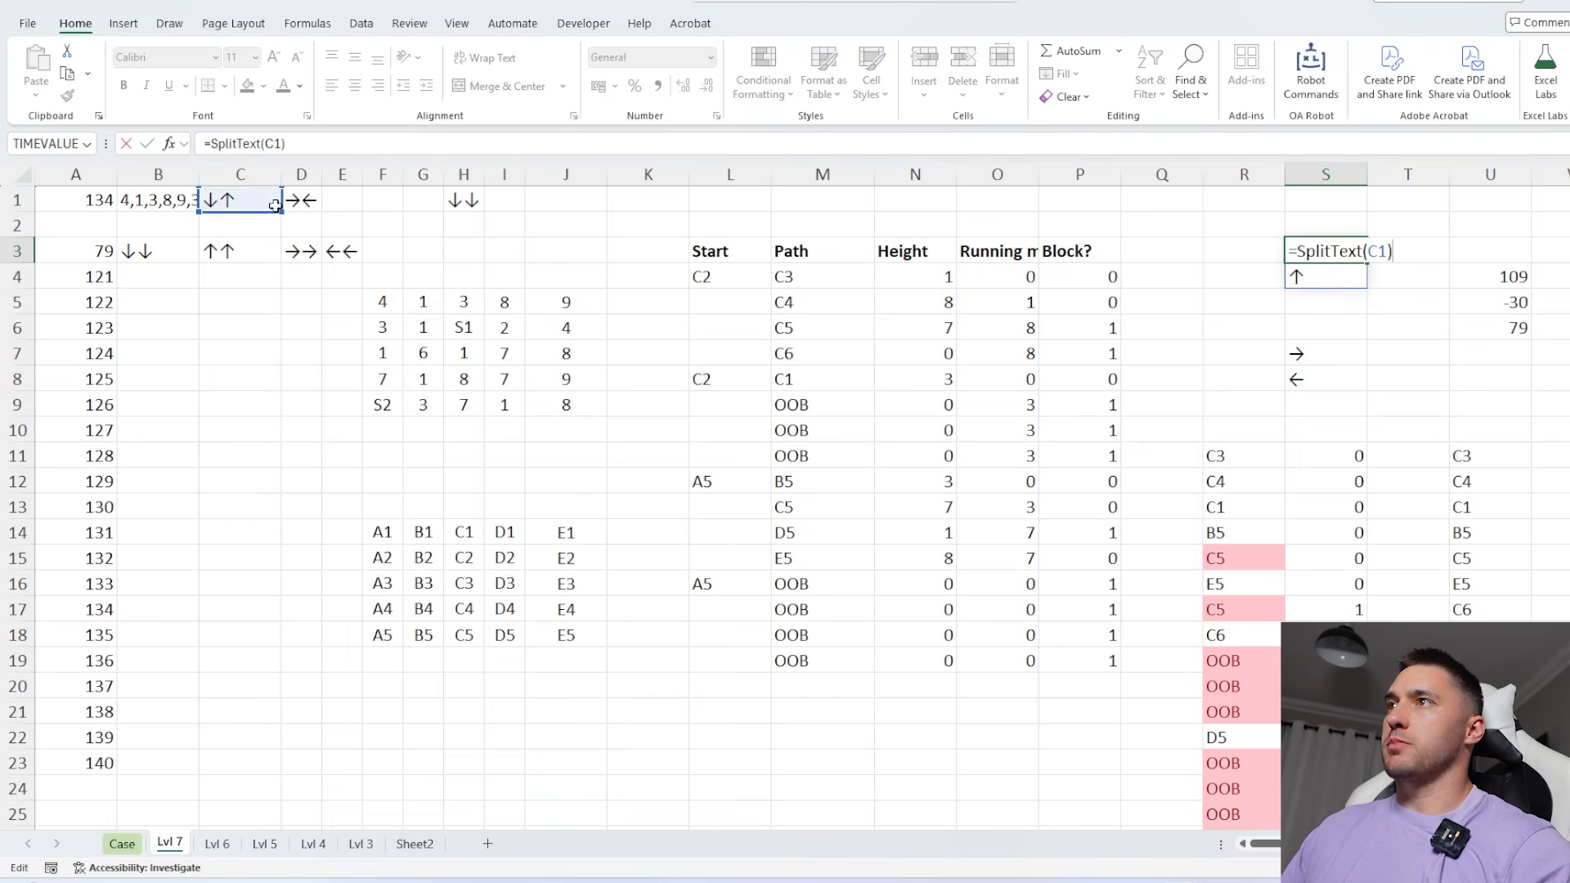
pyautogui.moveTo(255, 211); pyautogui.dragTo(483, 214)
pyautogui.press('Return')
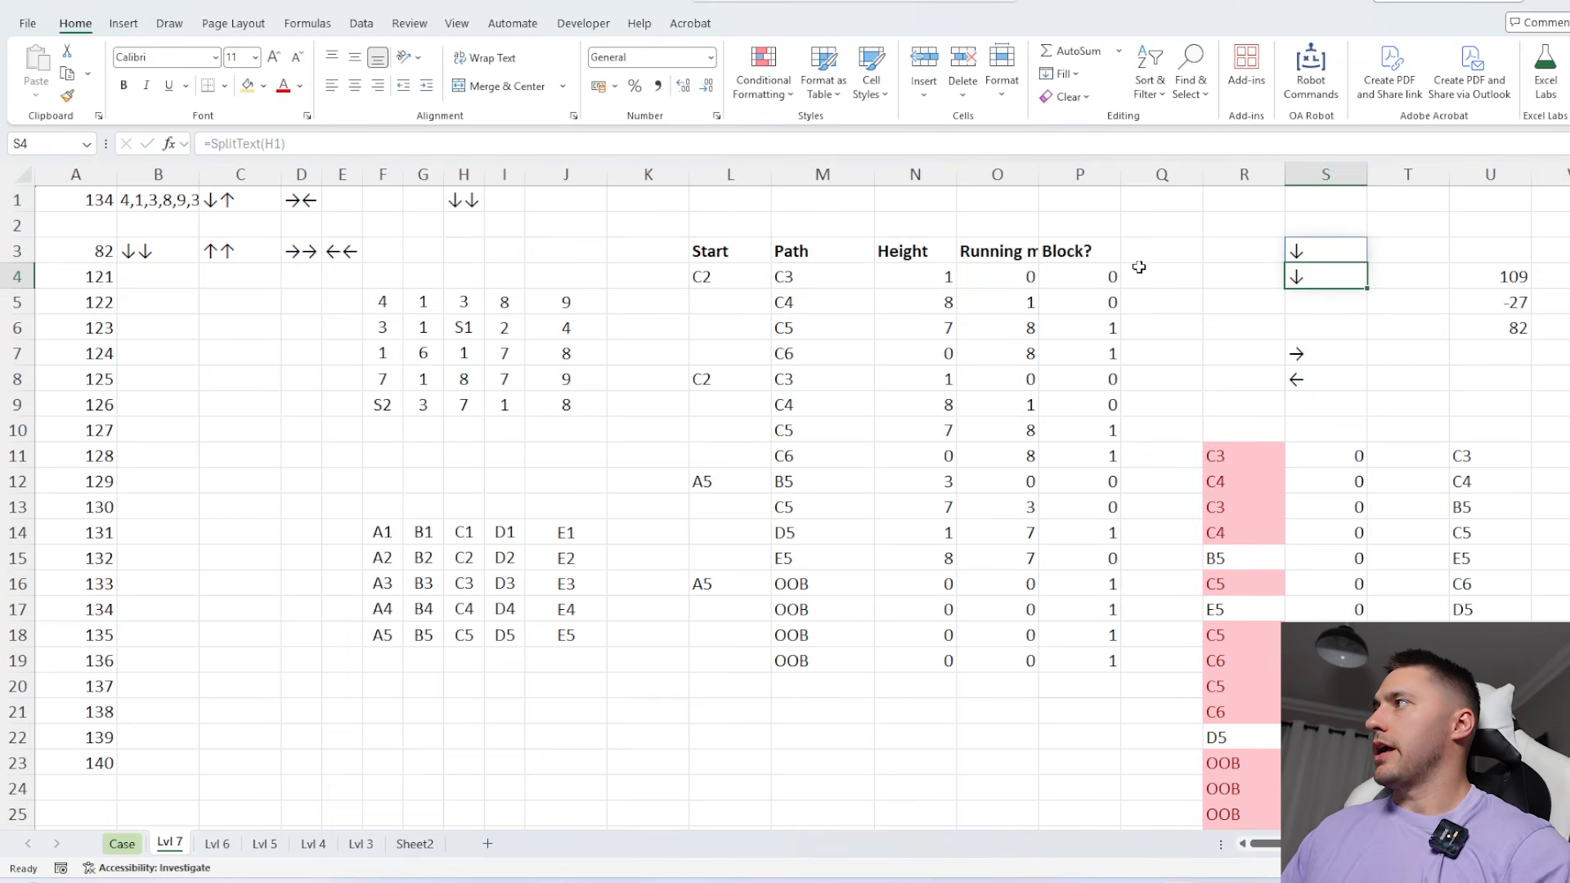
pyautogui.click(1325, 353)
pyautogui.press('F2')
pyautogui.moveTo(317, 197); pyautogui.dragTo(472, 200)
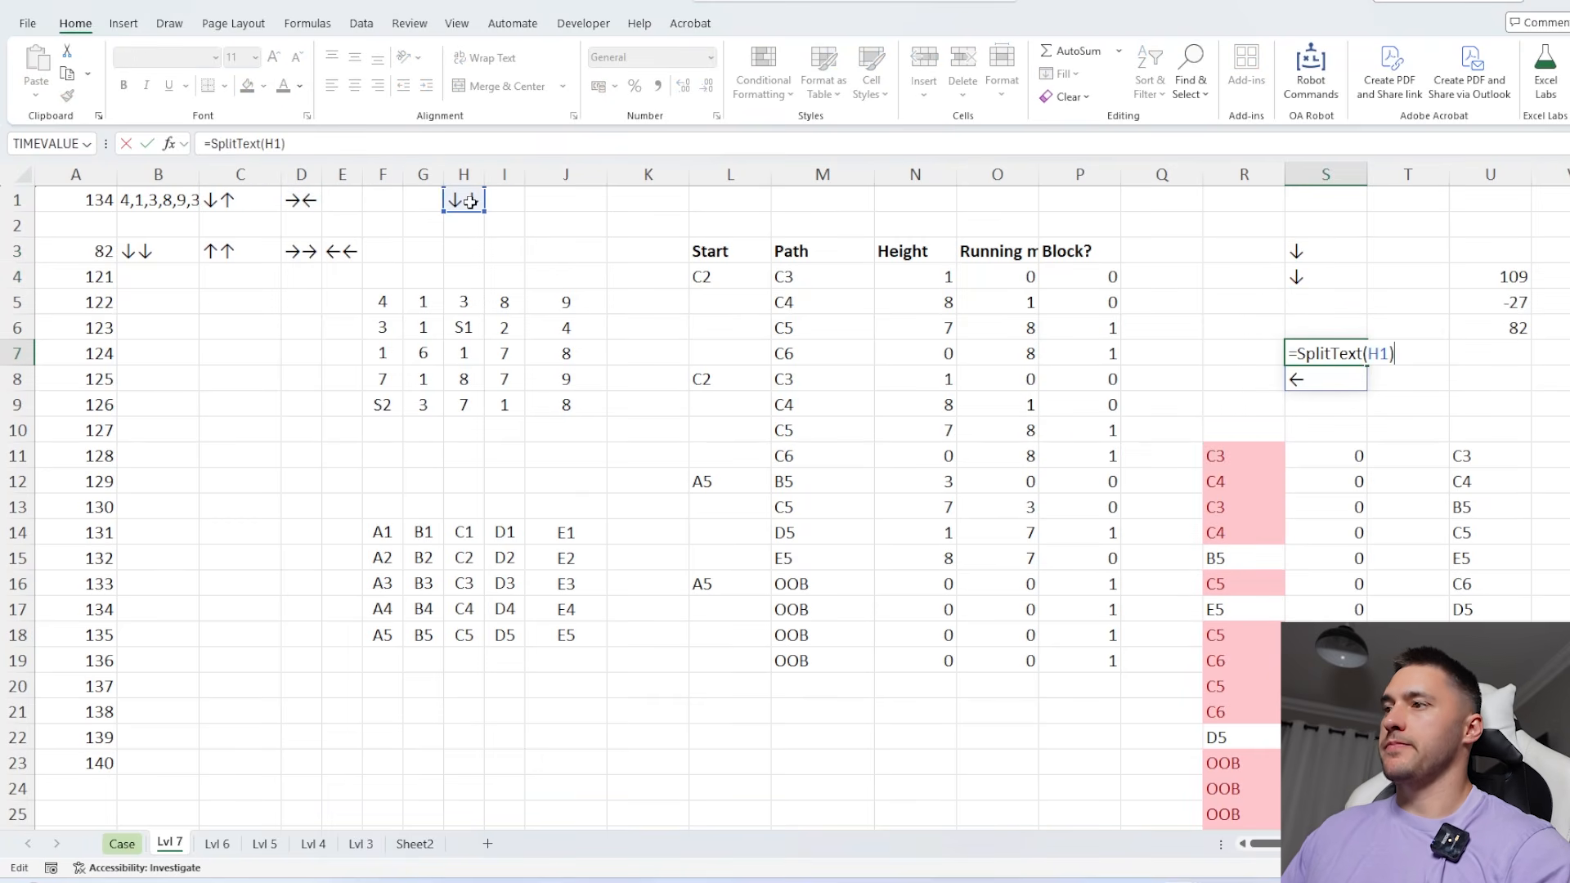
pyautogui.press('Return')
# Create a two-way data table on A3:E23 with row input cell H1 and column input cell A1
pyautogui.moveTo(102, 251); pyautogui.dragTo(336, 310)
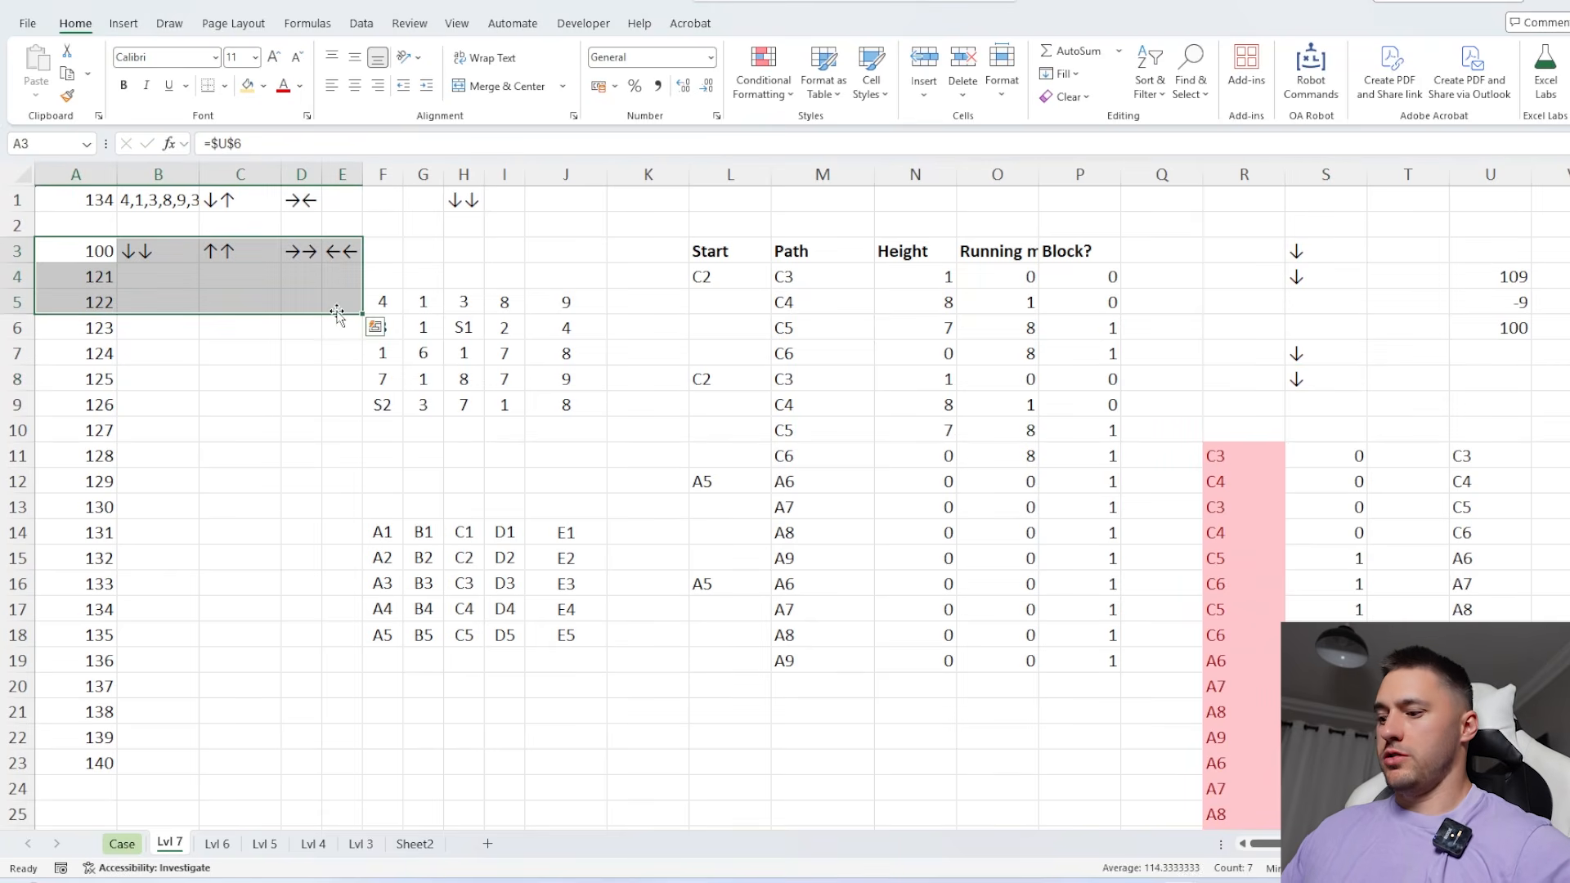
pyautogui.hotkey('ctrl', 'shift', 'Down')
pyautogui.hotkey('alt', 'd')
pyautogui.press('t')
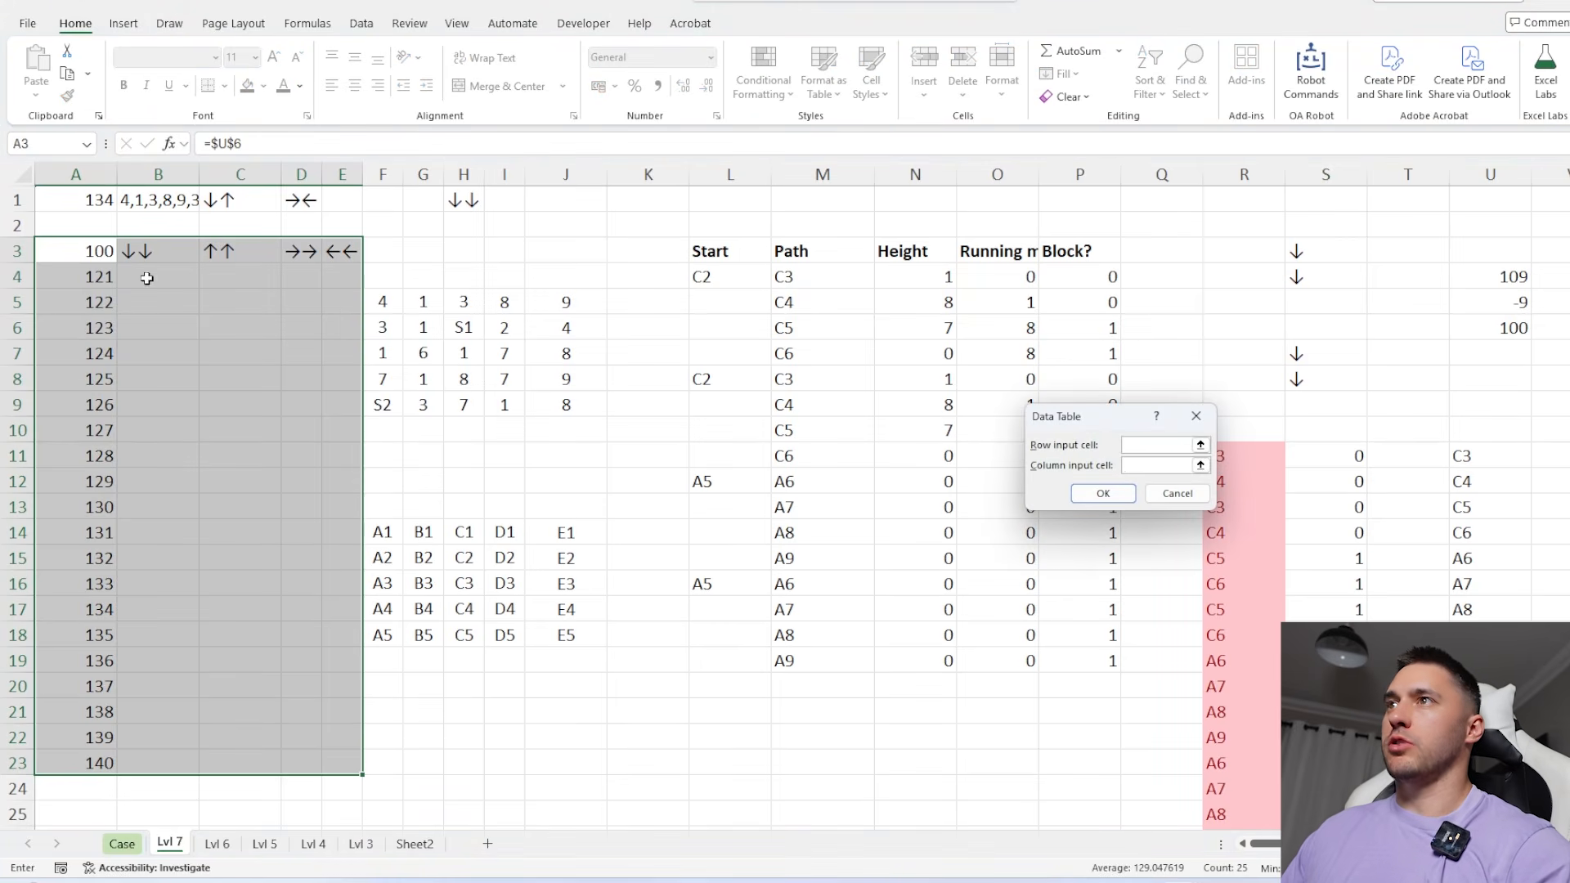
pyautogui.click(96, 200)
pyautogui.write(',')
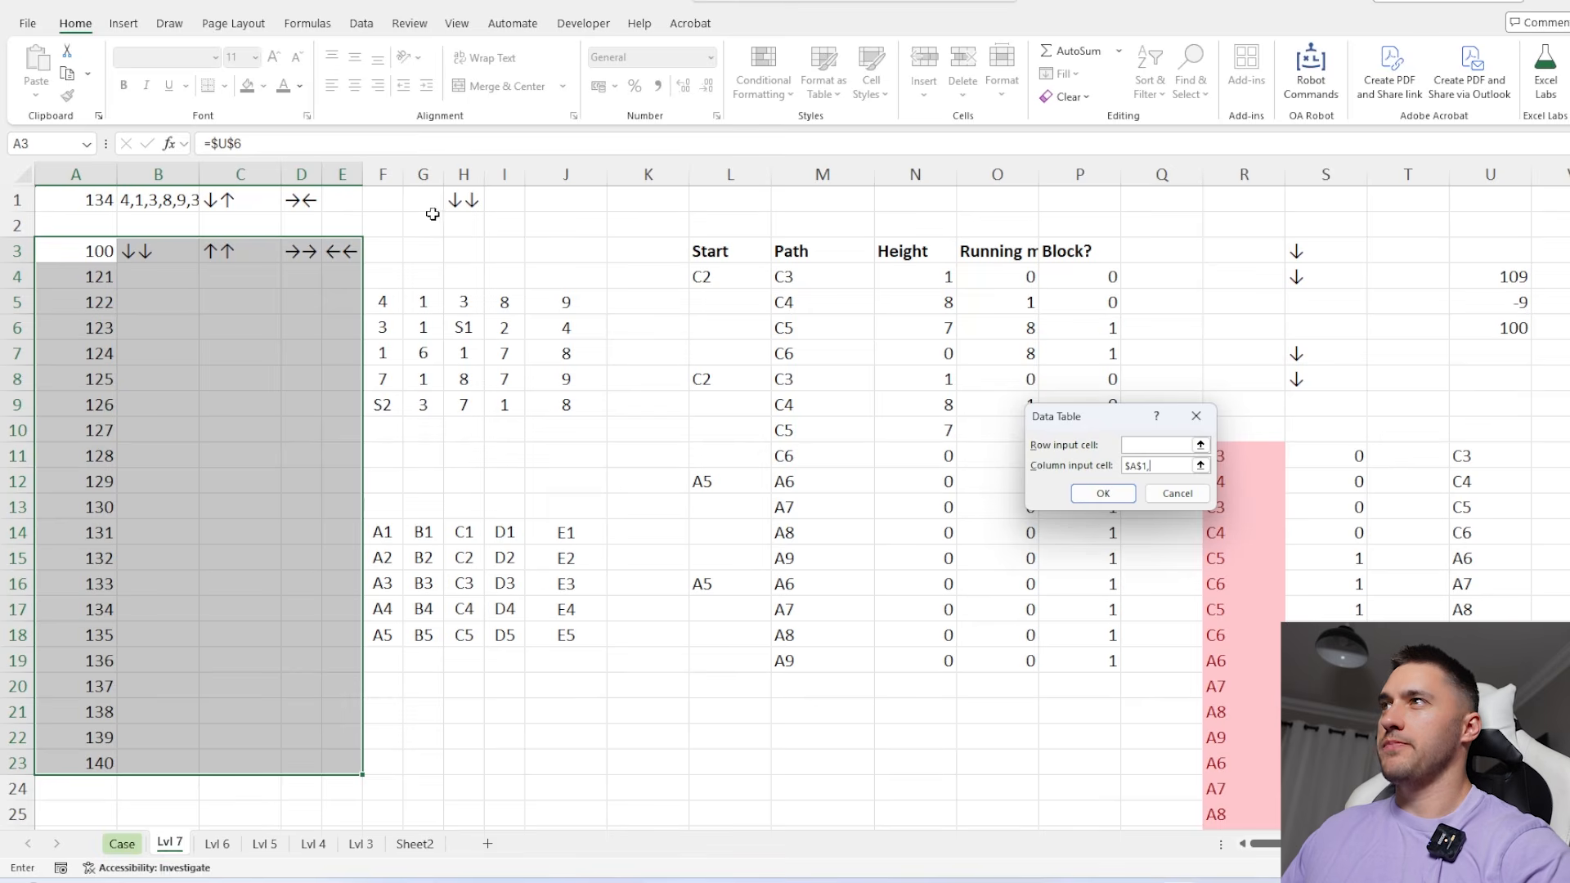
pyautogui.click(457, 203)
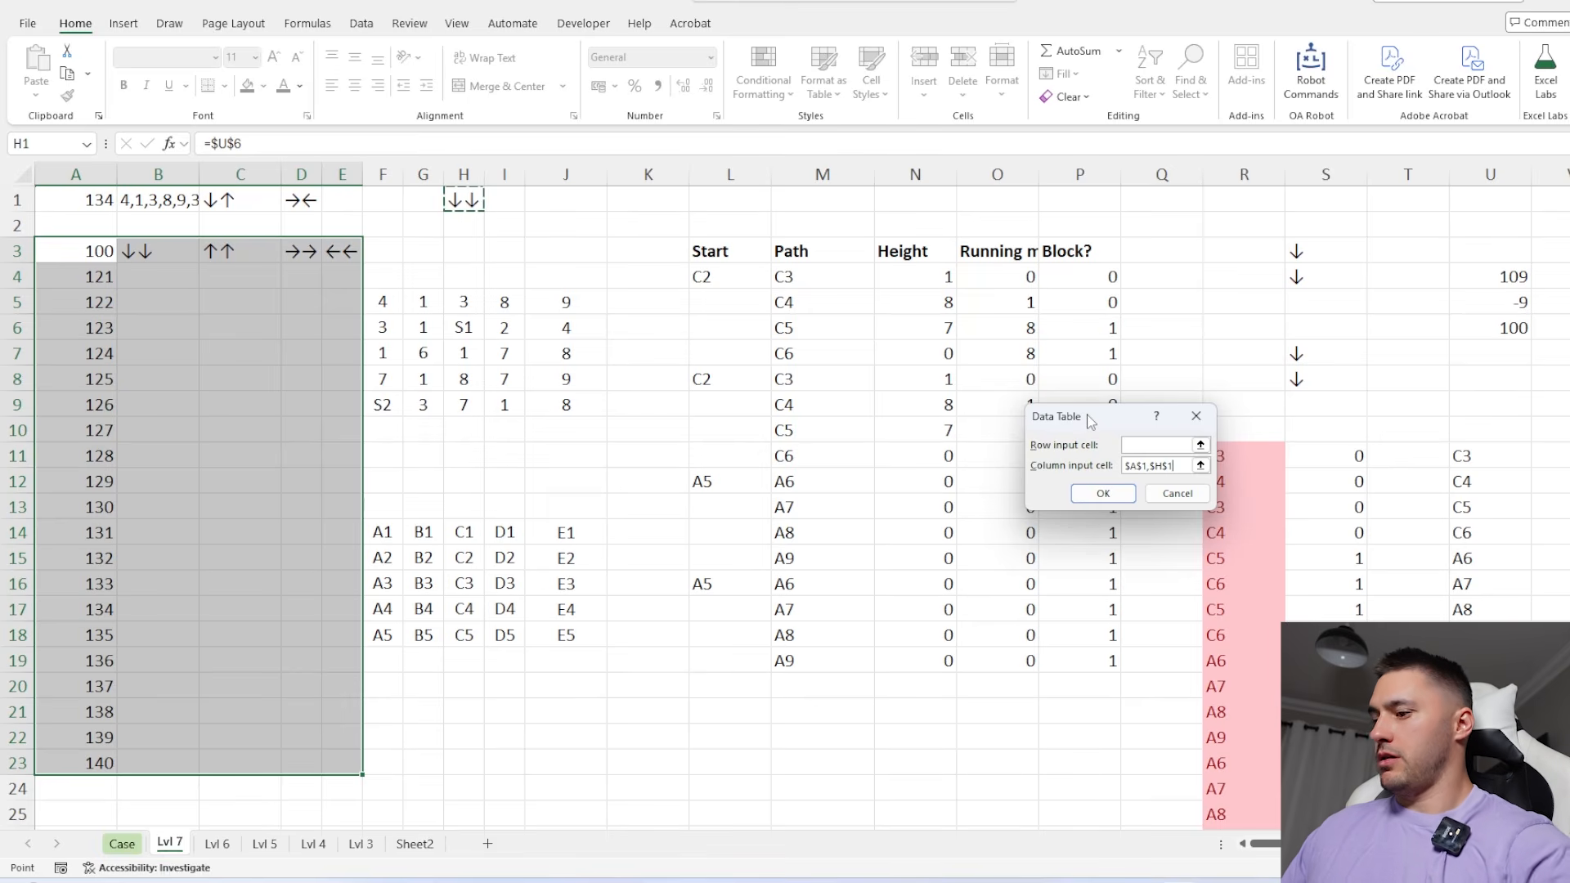
pyautogui.press('BackSpace')
pyautogui.press('BackSpace')
pyautogui.press('BackSpace')
pyautogui.press('BackSpace')
pyautogui.press('BackSpace')
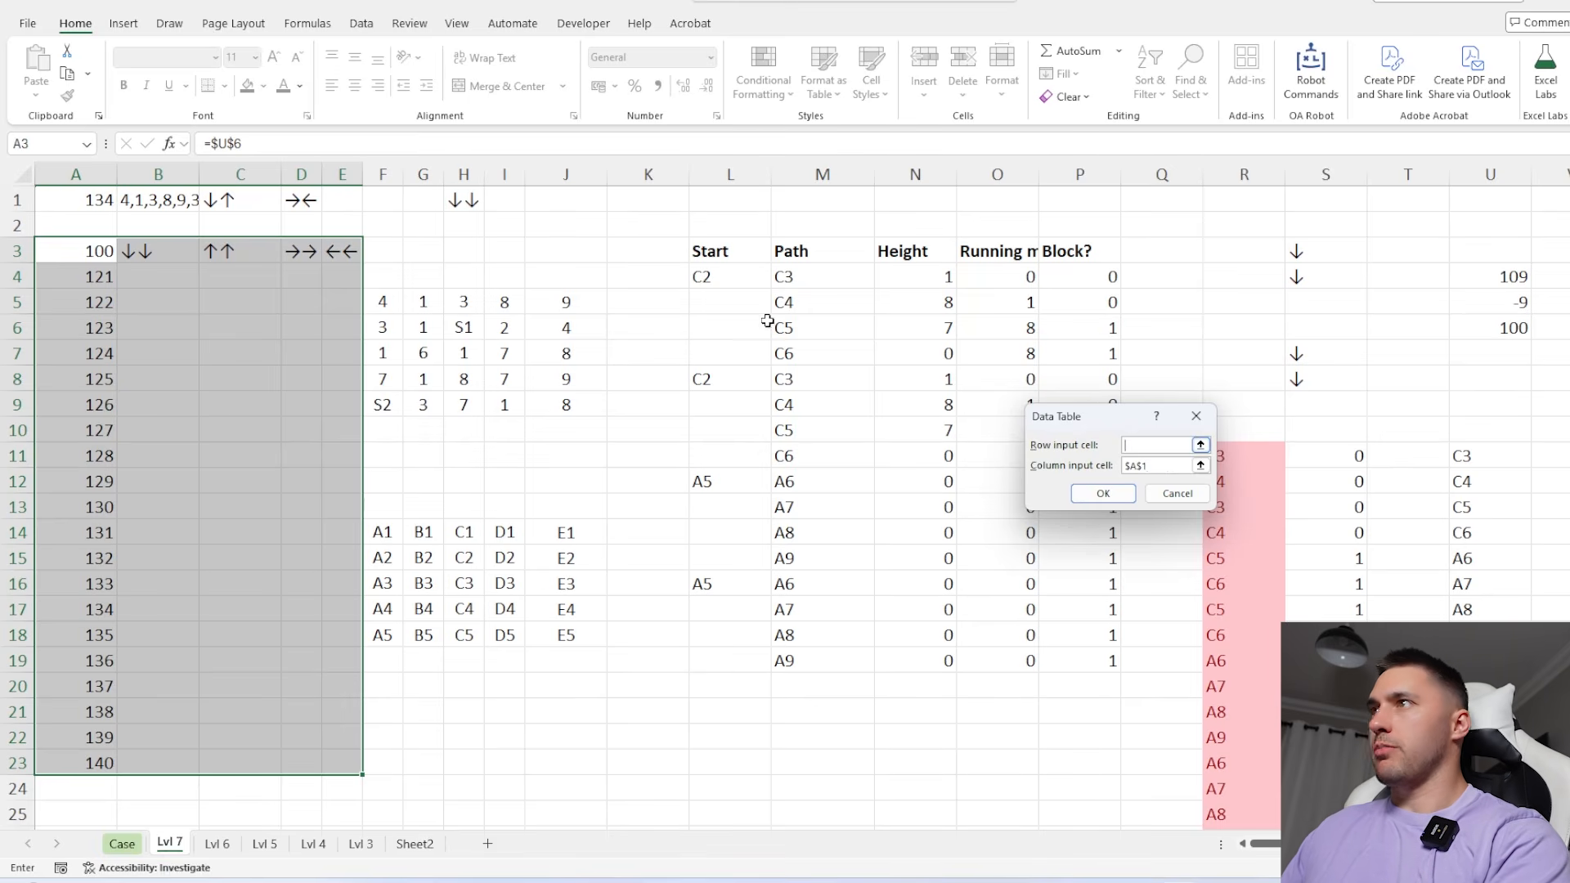
pyautogui.click(458, 201)
pyautogui.click(1074, 490)
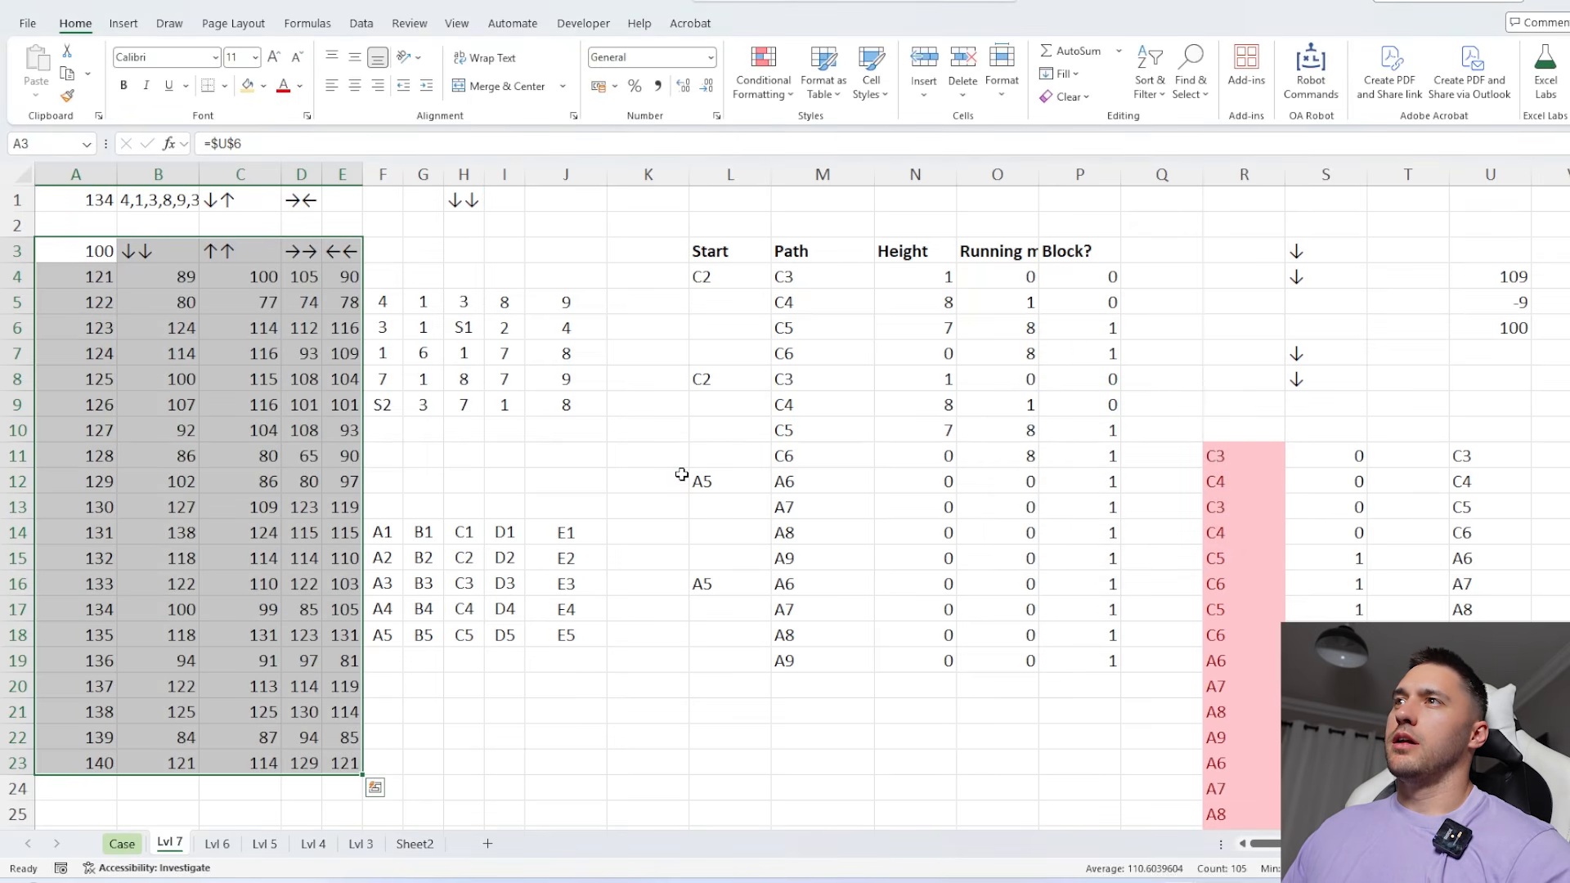
# Total each direction's results in B24:E24 with SUM over rows 4 to 23, and autofit columns D and E
pyautogui.moveTo(165, 272); pyautogui.dragTo(209, 760)
pyautogui.scroll(-2, 174, 716)
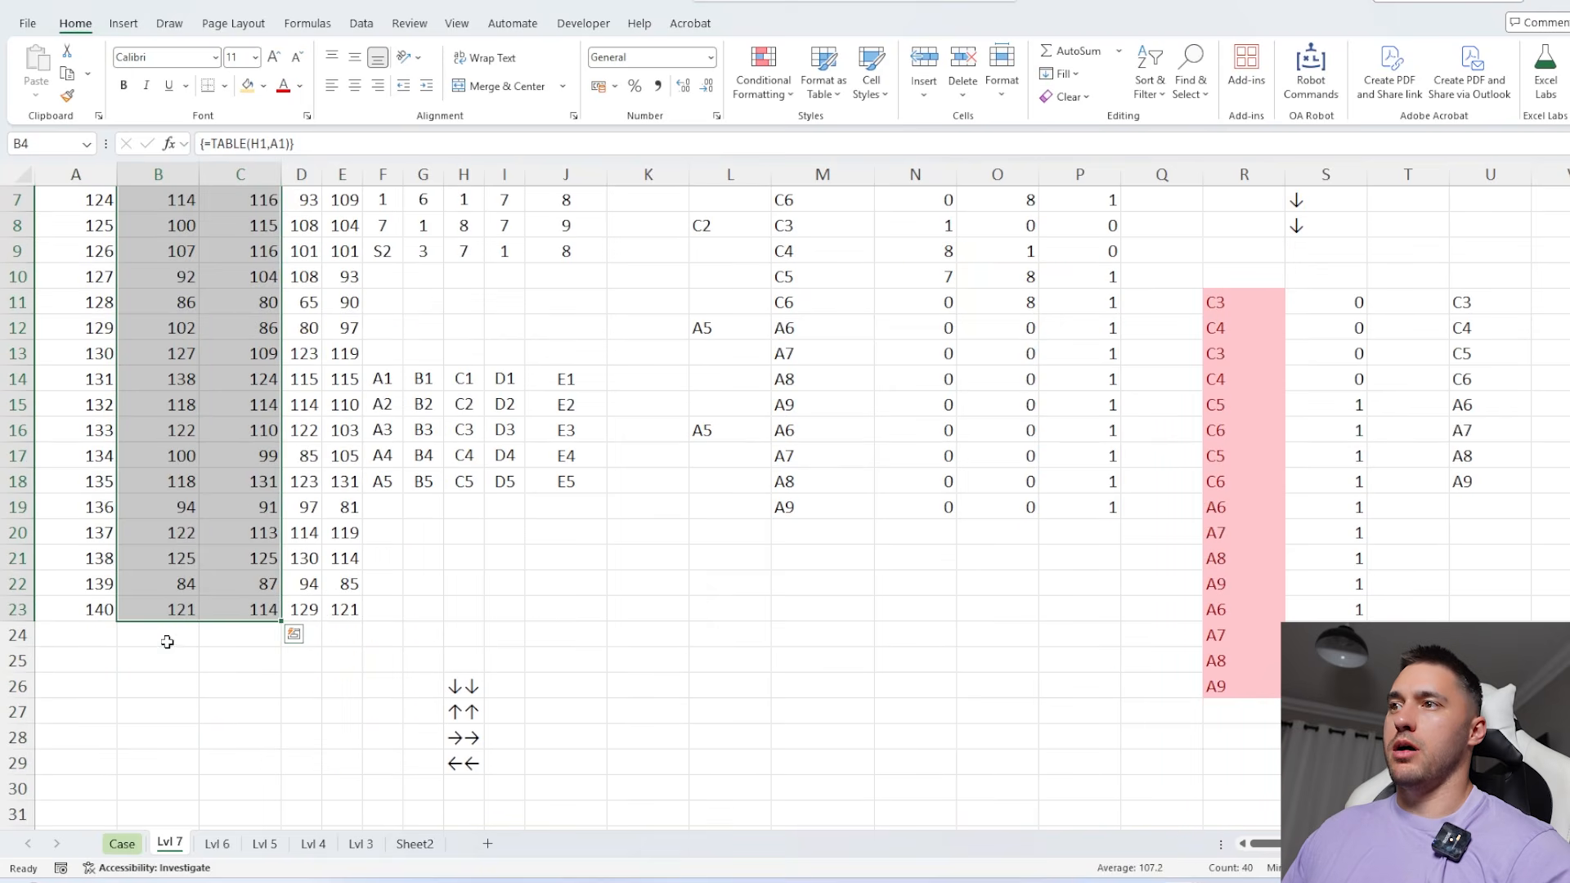
pyautogui.click(170, 637)
pyautogui.hotkey('alt', '=')
pyautogui.hotkey('ctrl', 'Return')
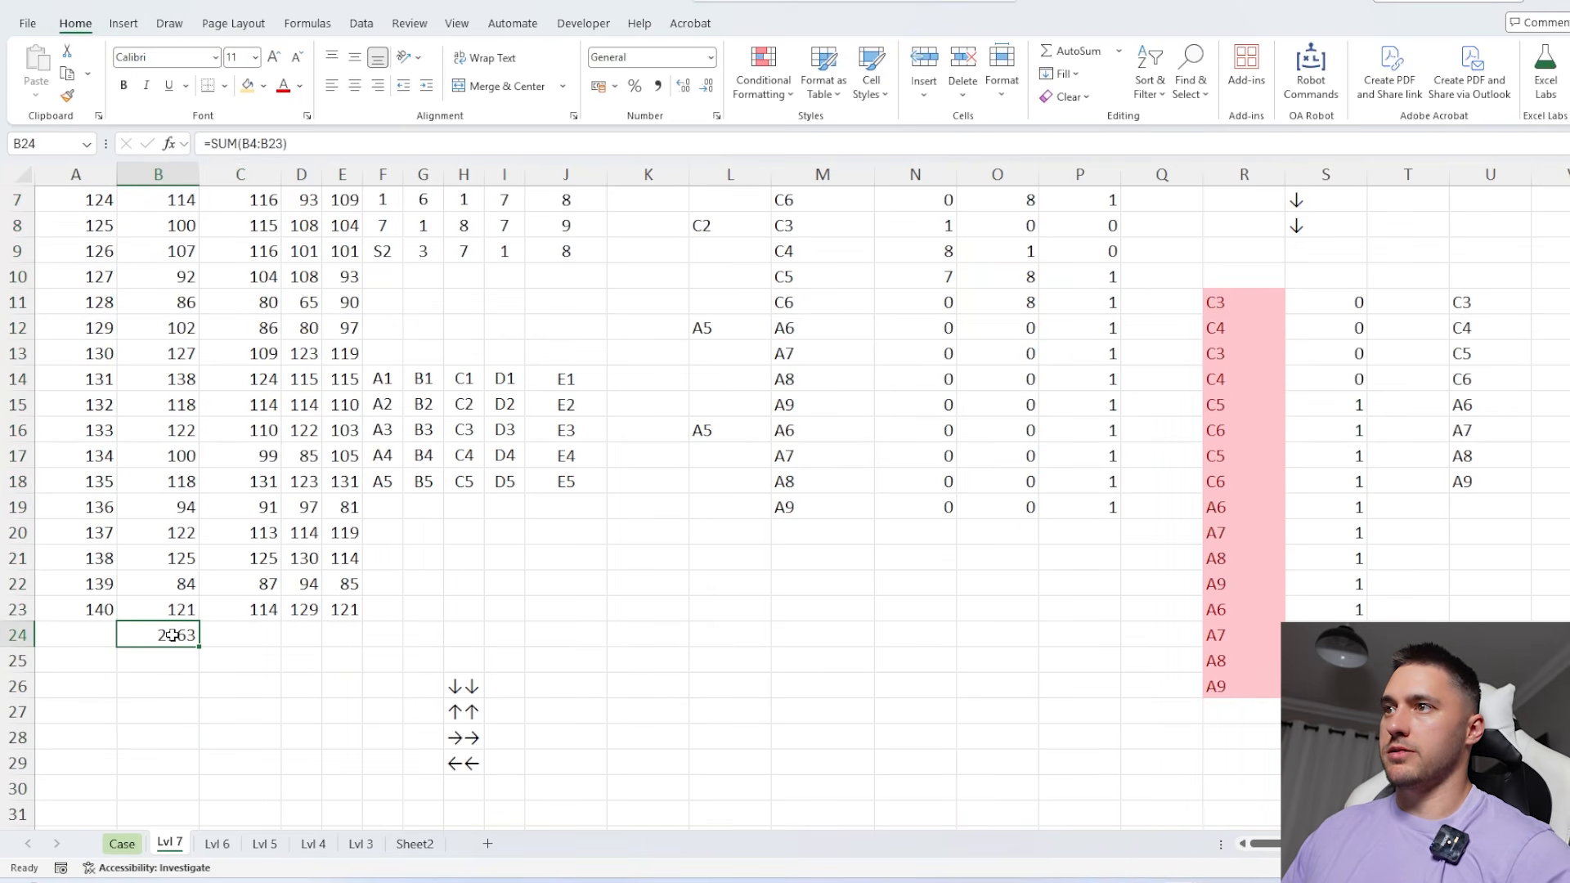
pyautogui.moveTo(199, 646); pyautogui.dragTo(360, 646)
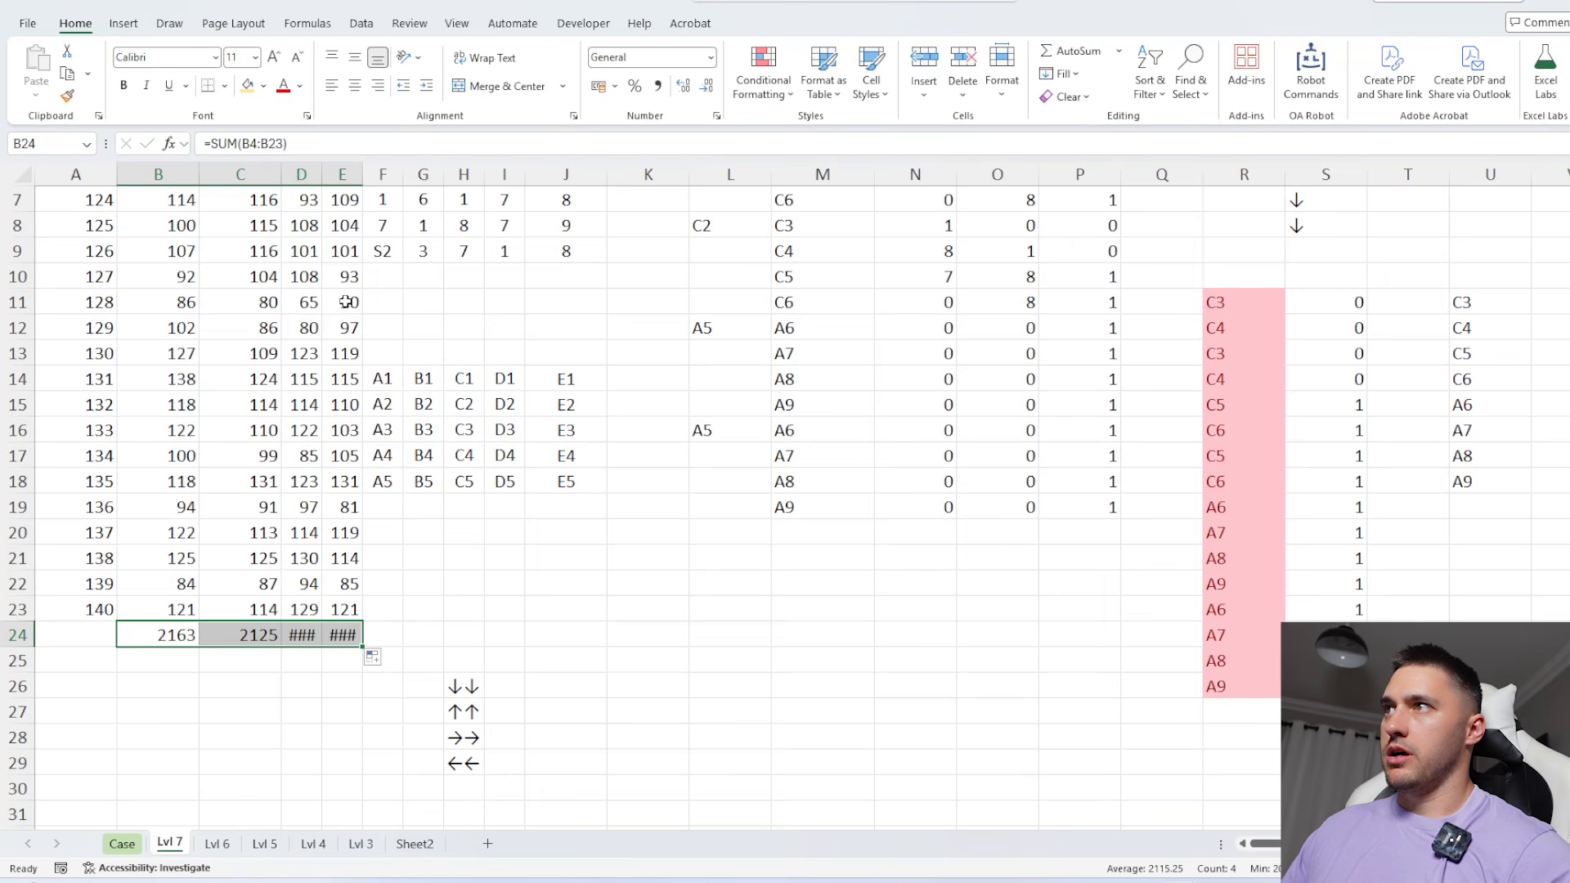
pyautogui.doubleClick(360, 176)
pyautogui.doubleClick(321, 176)
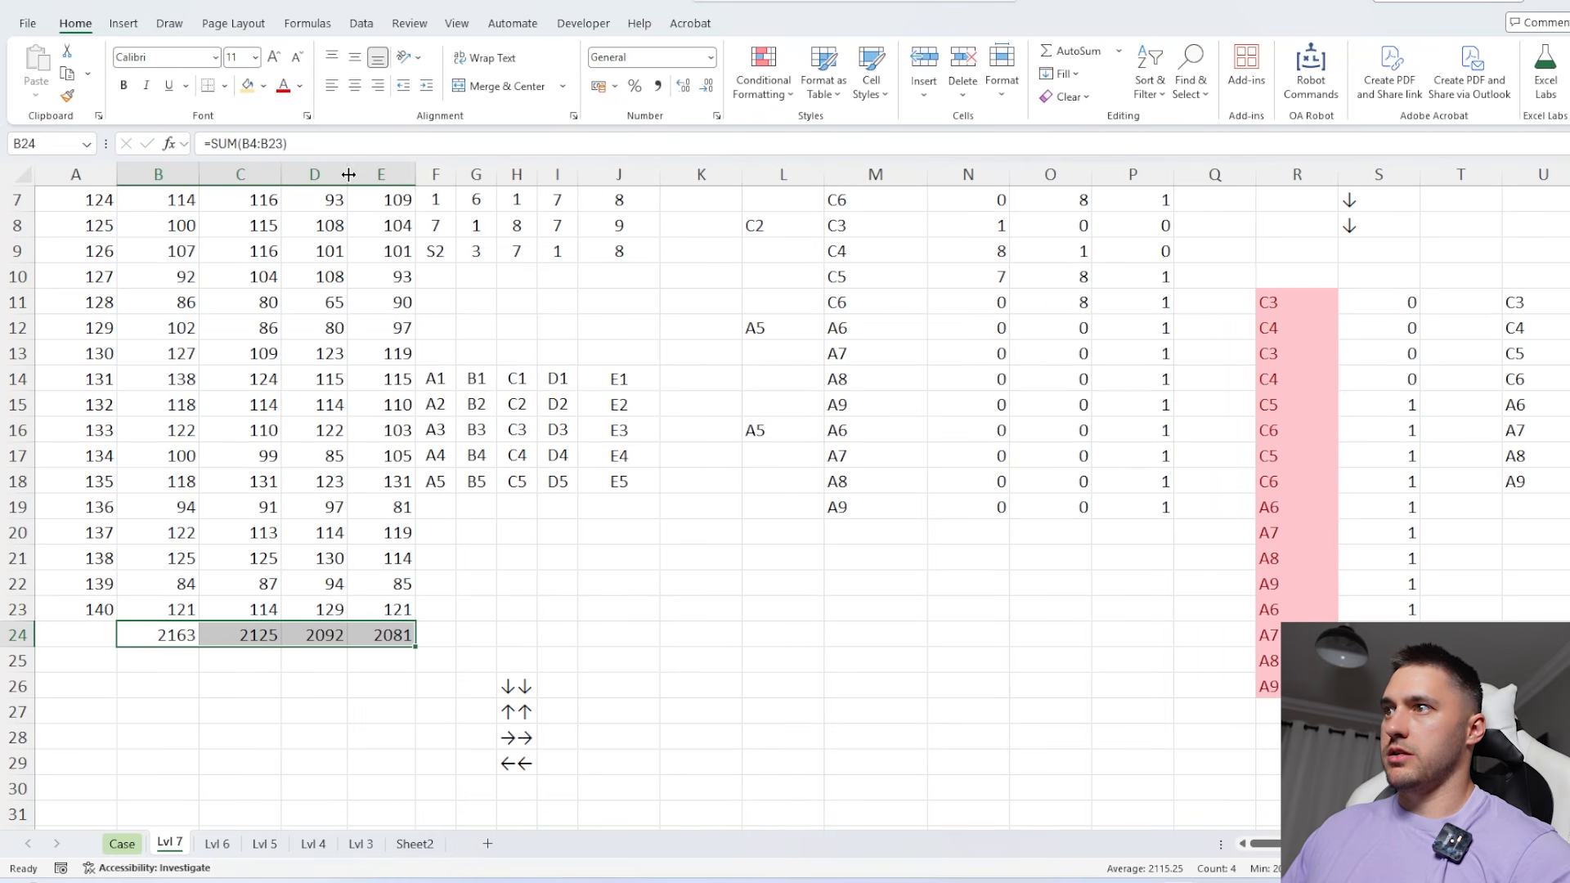
# Highlight the total in E24 with a light orange fill as the smallest of the four directions
pyautogui.click(385, 636)
pyautogui.click(247, 85)
pyautogui.scroll(-1, 474, 470)
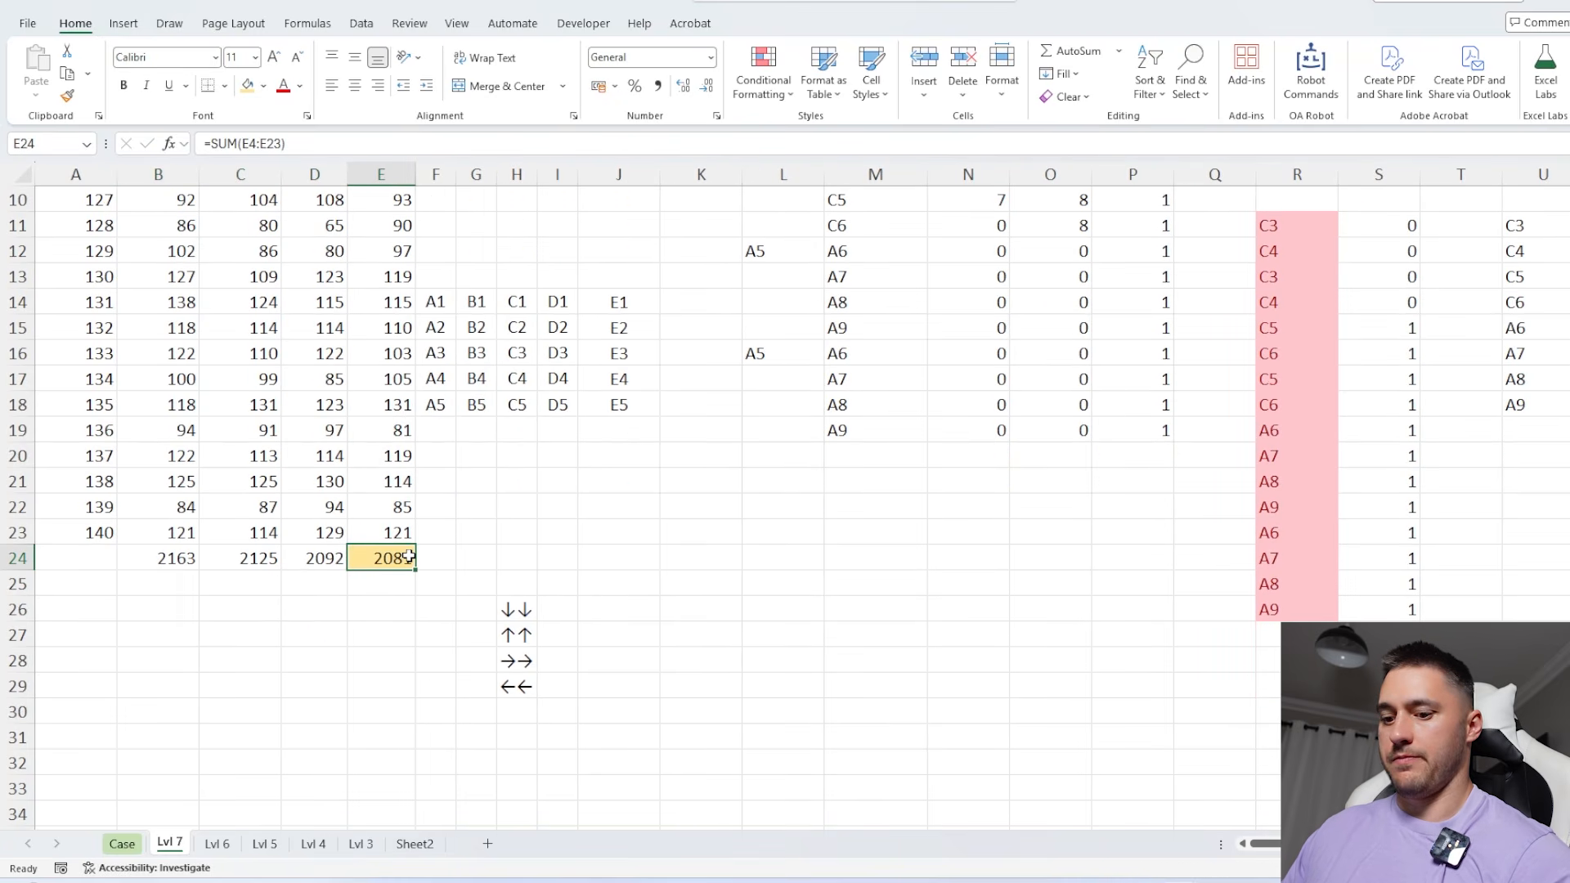
# Copy the highlighted total from E24 and paste it as a value into the Bonus 5 answer cell E41 on the Case sheet
pyautogui.hotkey('ctrl', 'c')
pyautogui.click(122, 843)
pyautogui.click(384, 527)
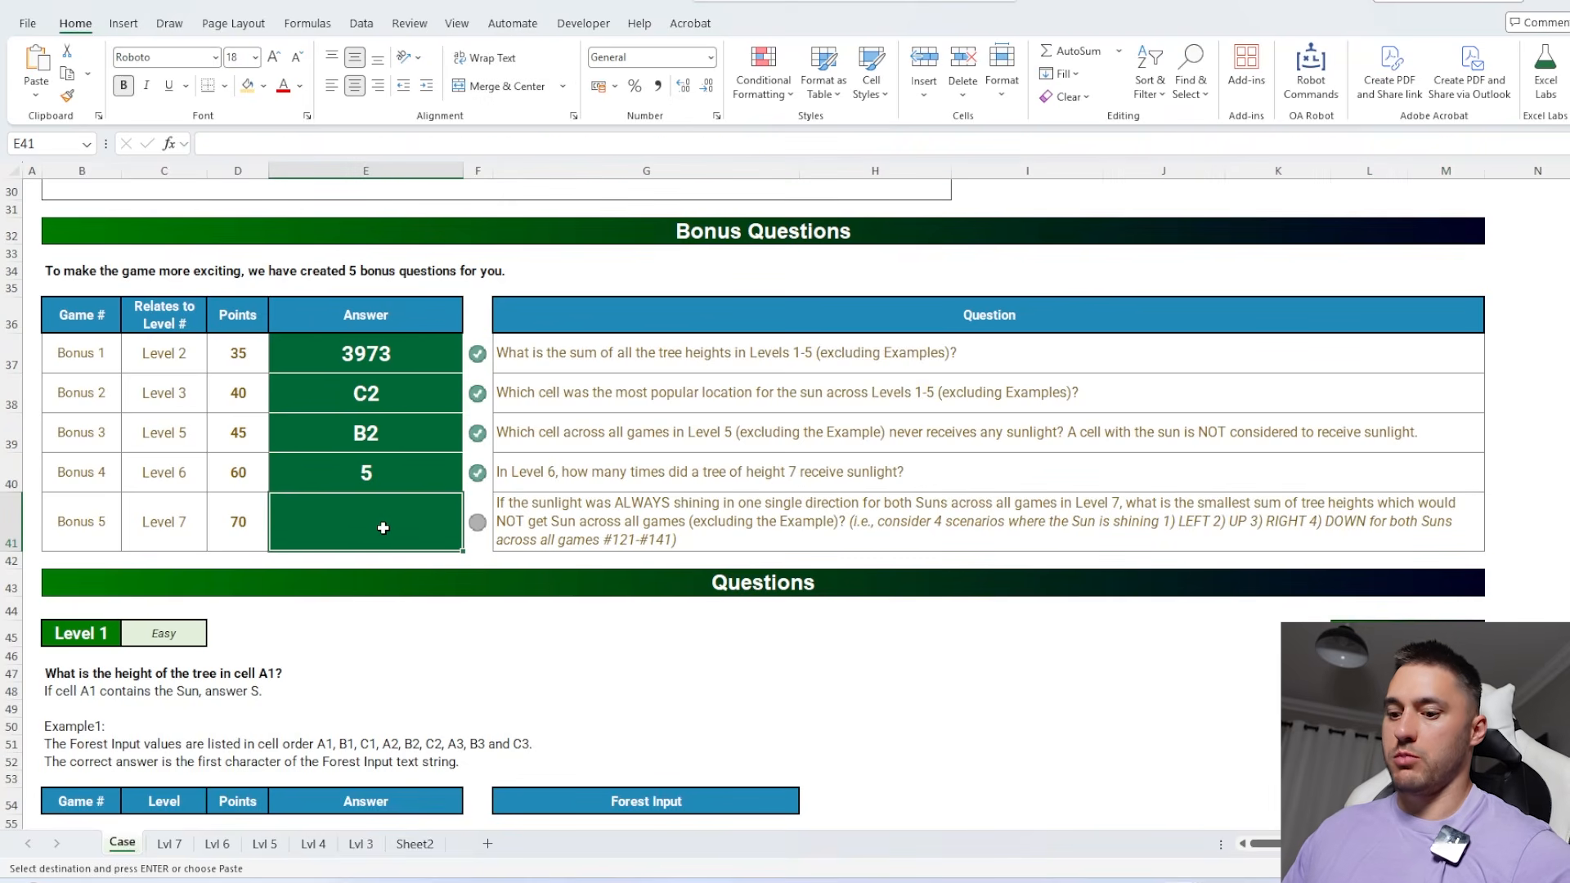
pyautogui.hotkey('ctrl', 'shift', 'v')
pyautogui.click(1201, 742)
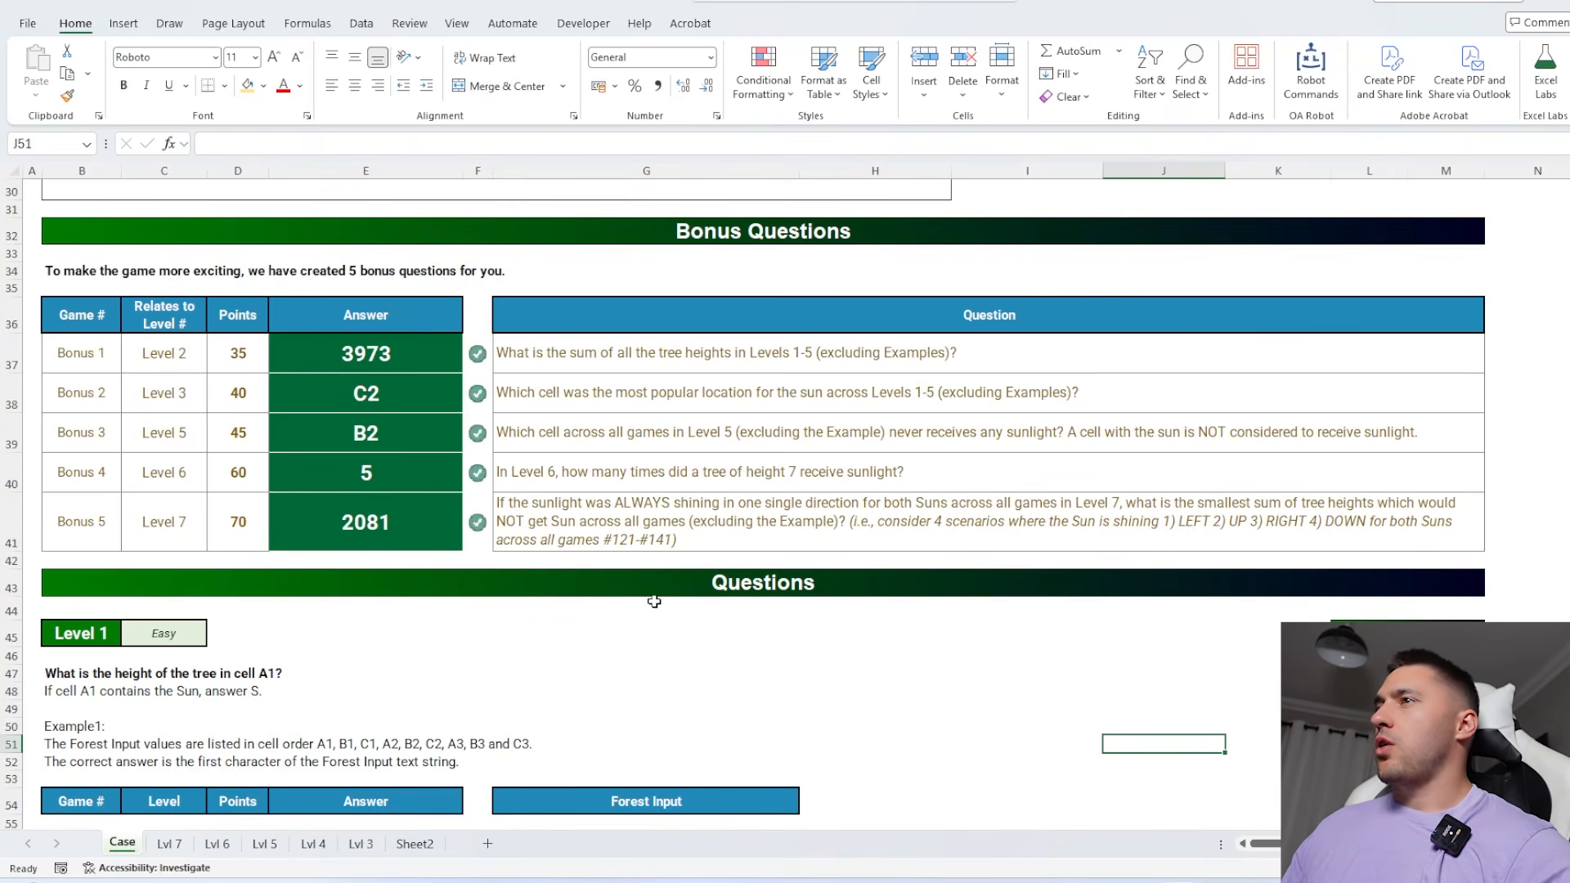
# Return to the Lvl 7 sheet and examine the Block? results in column P alongside the path list in column U
pyautogui.scroll(-10, 654, 601)
pyautogui.click(169, 844)
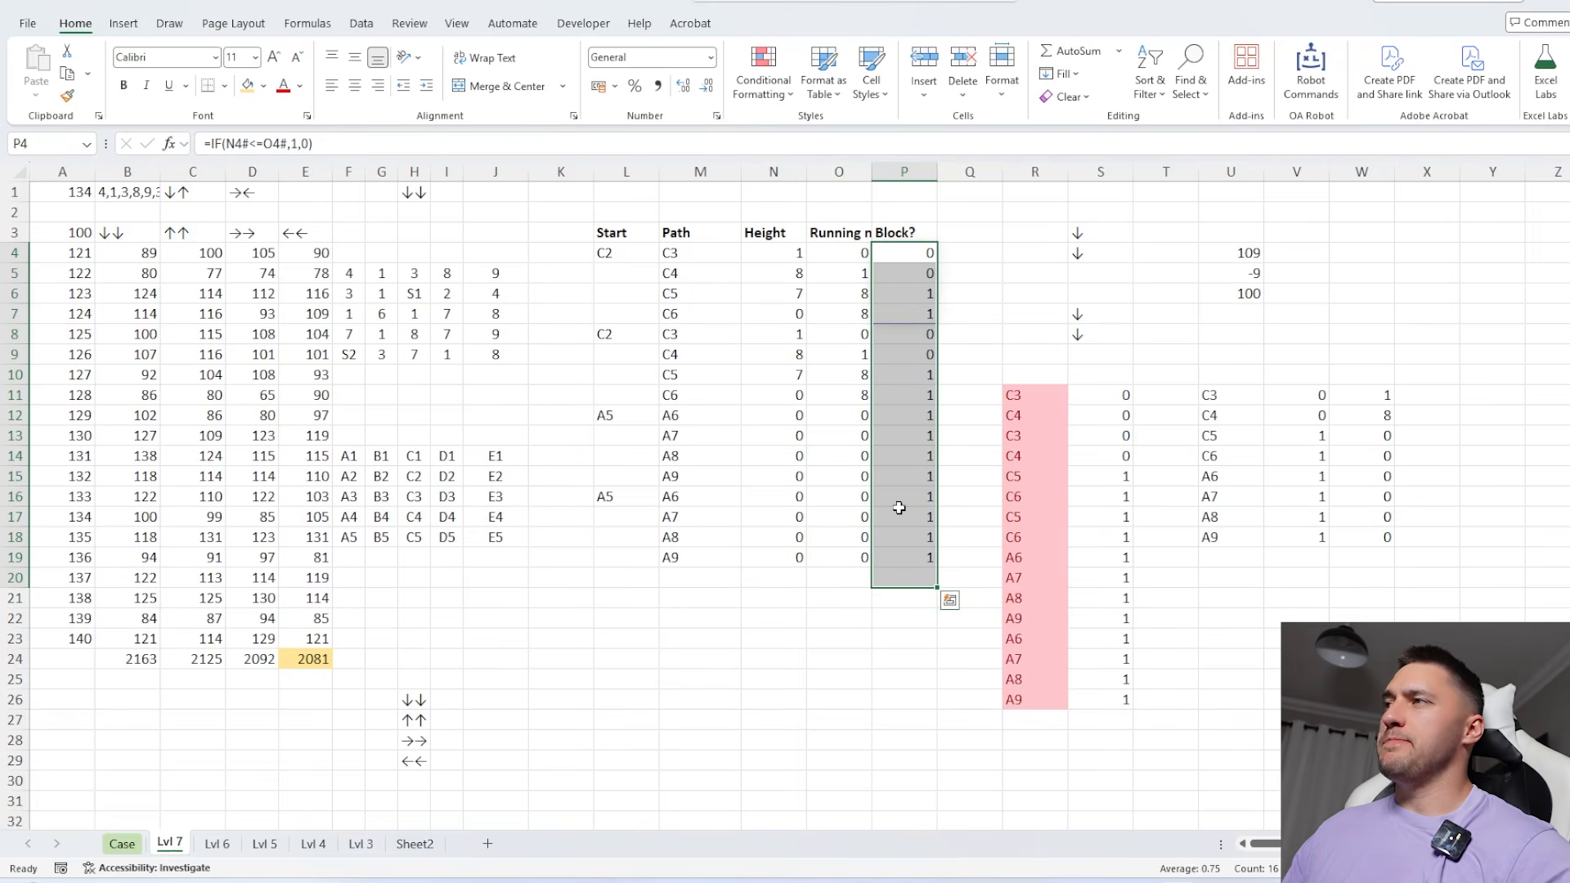
pyautogui.click(1379, 314)
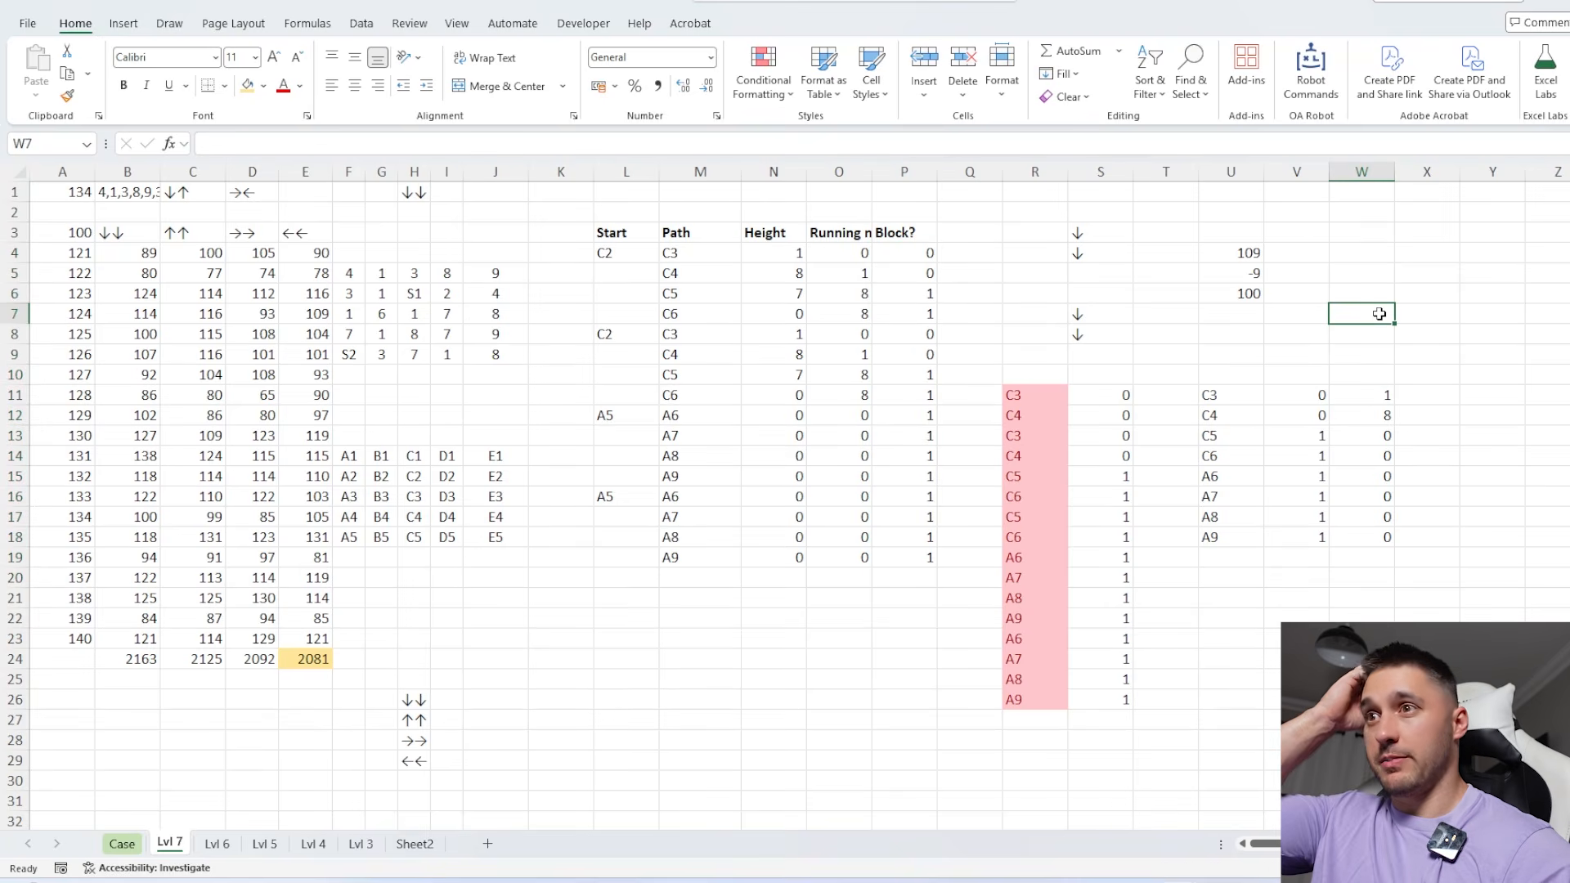
pyautogui.click(1437, 435)
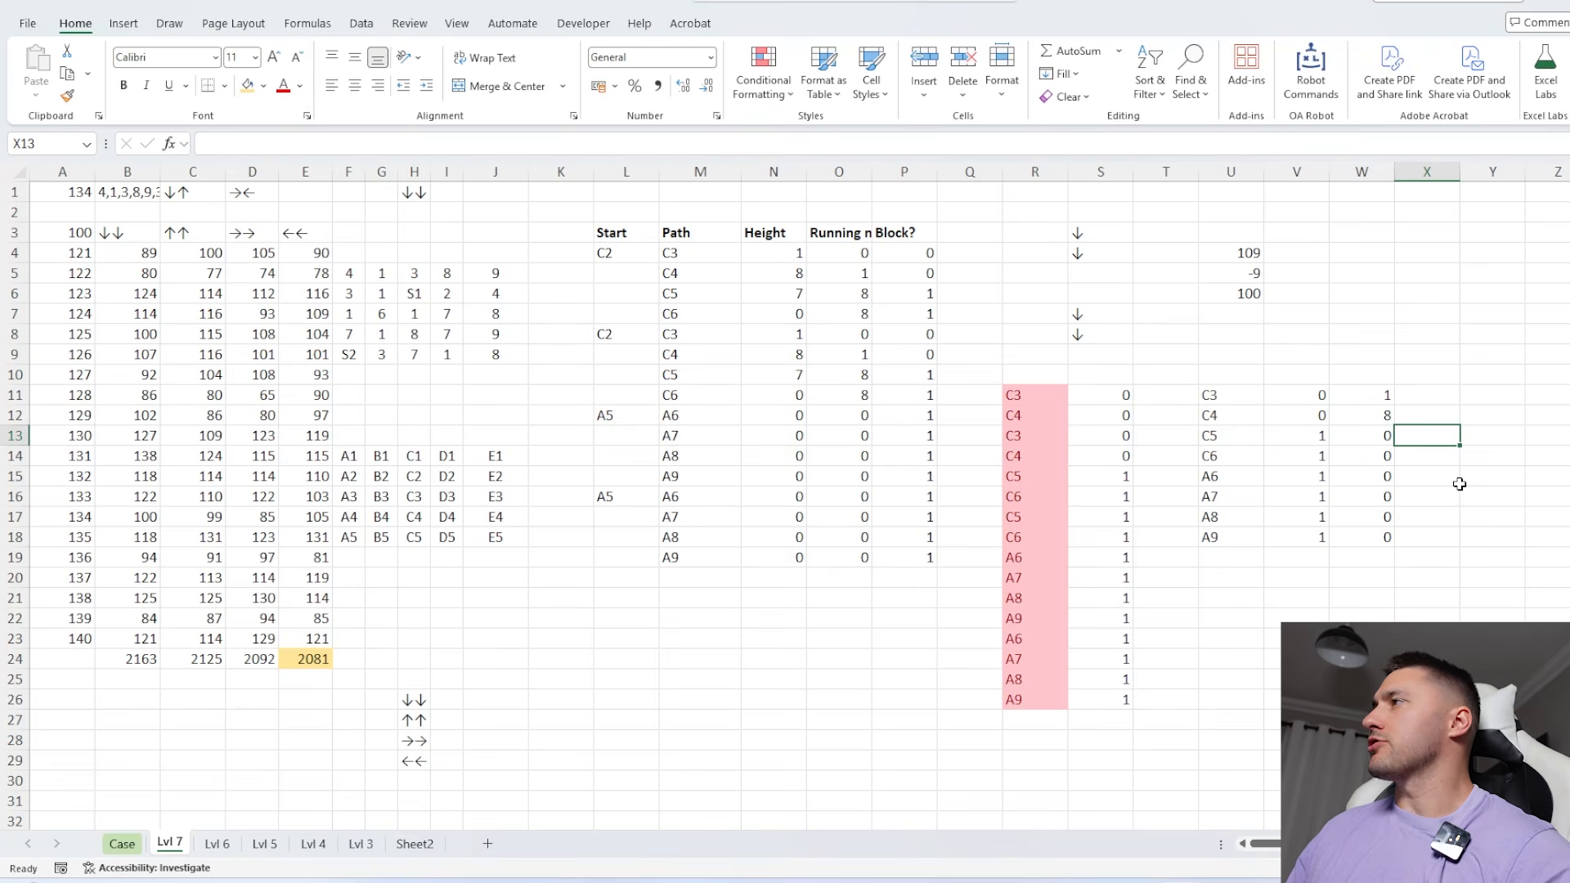
pyautogui.moveTo(914, 249); pyautogui.dragTo(944, 613)
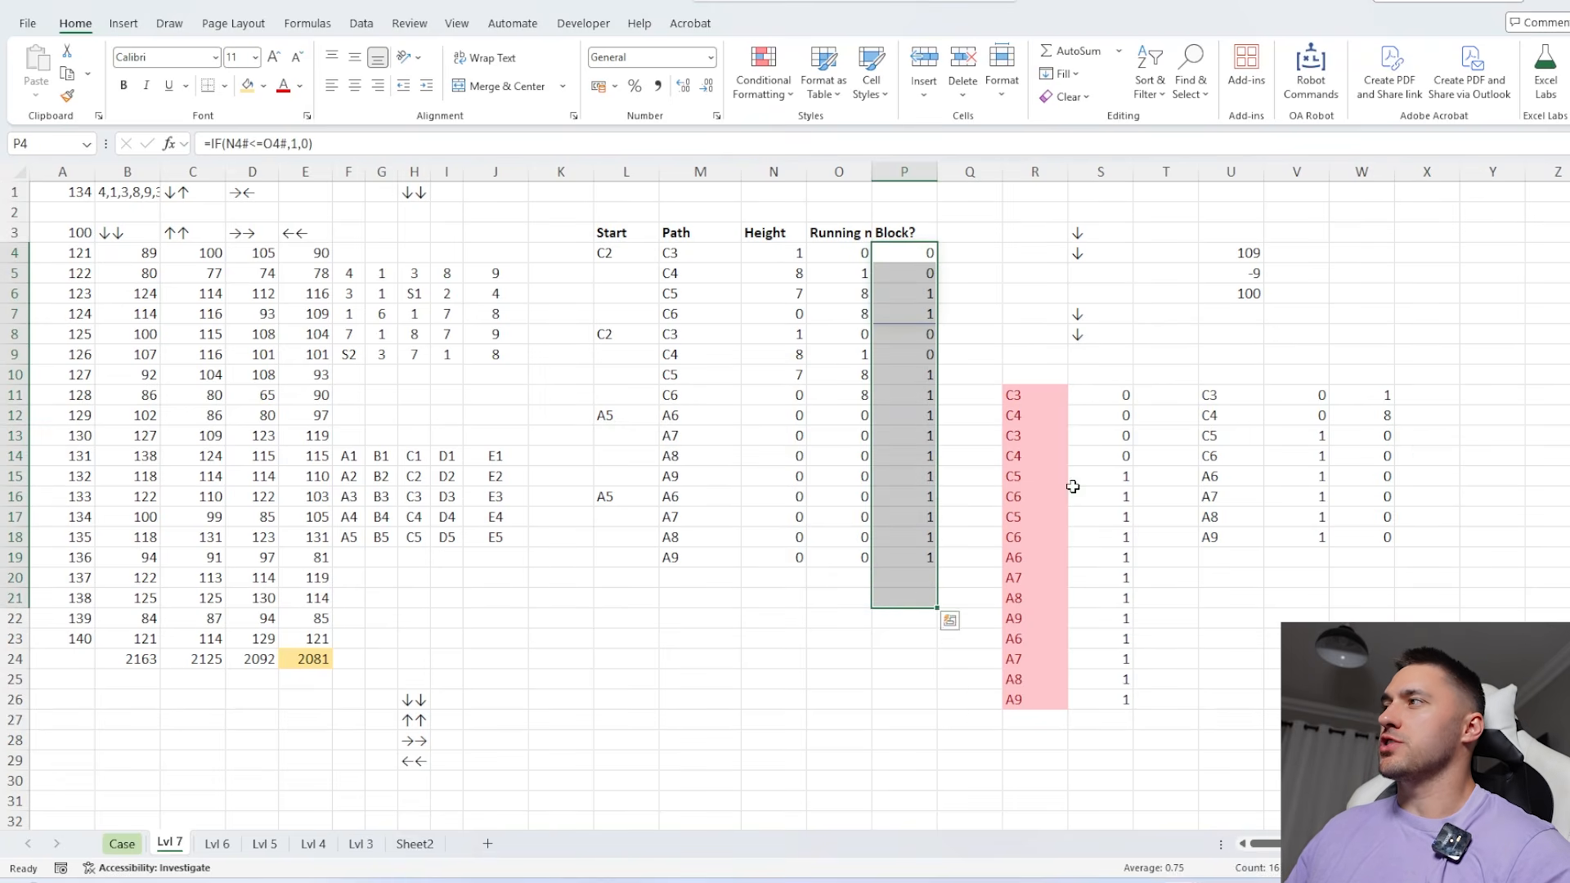
pyautogui.click(1226, 378)
pyautogui.moveTo(919, 244); pyautogui.dragTo(957, 618)
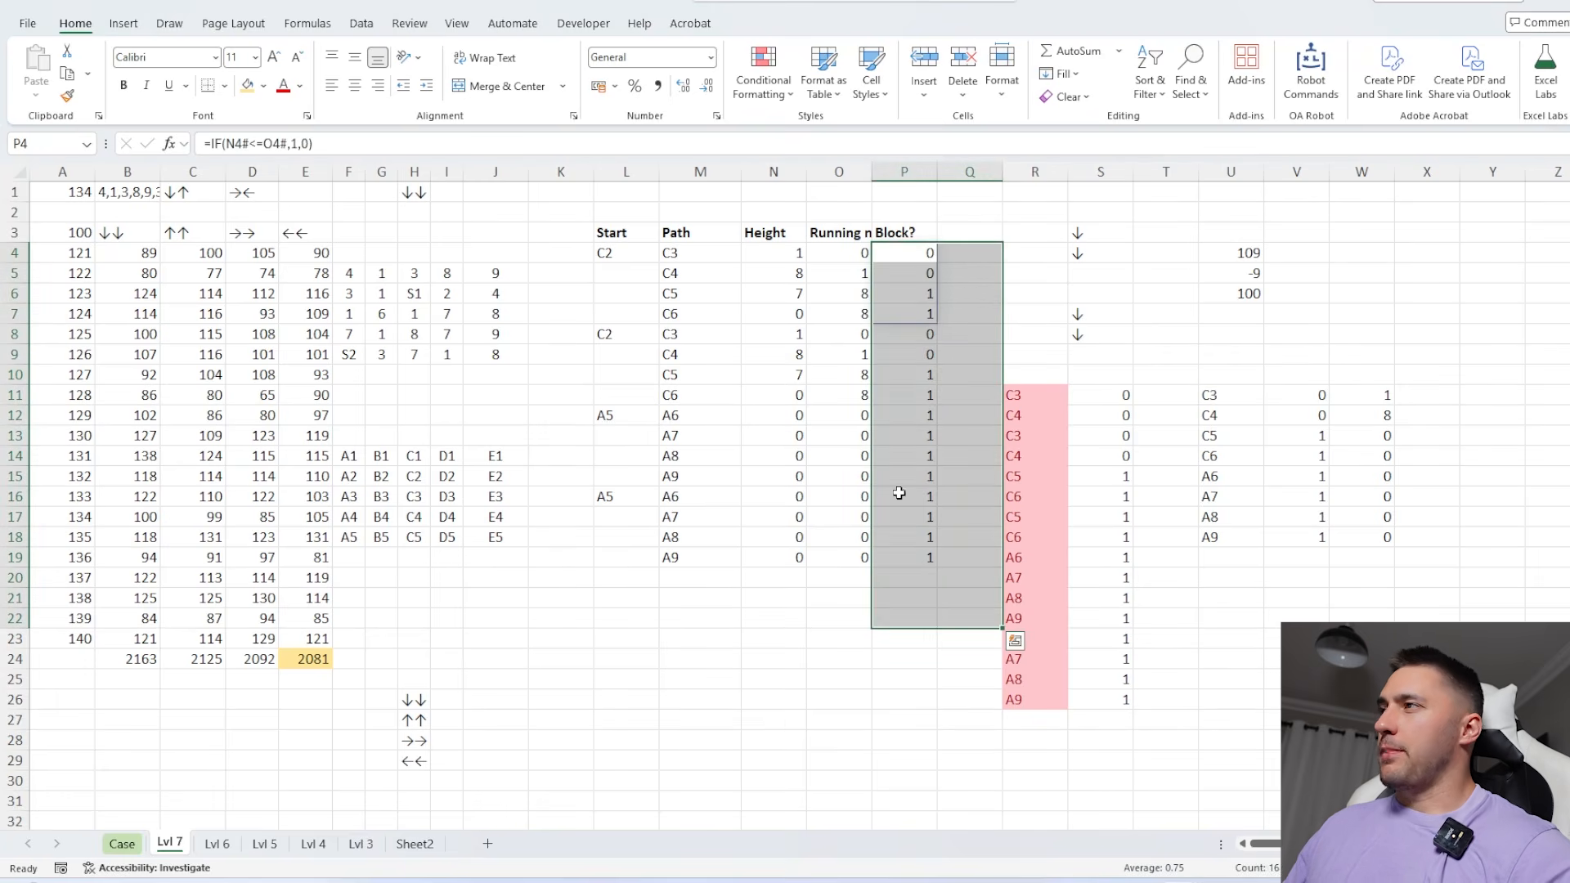
pyautogui.moveTo(904, 415); pyautogui.dragTo(903, 476)
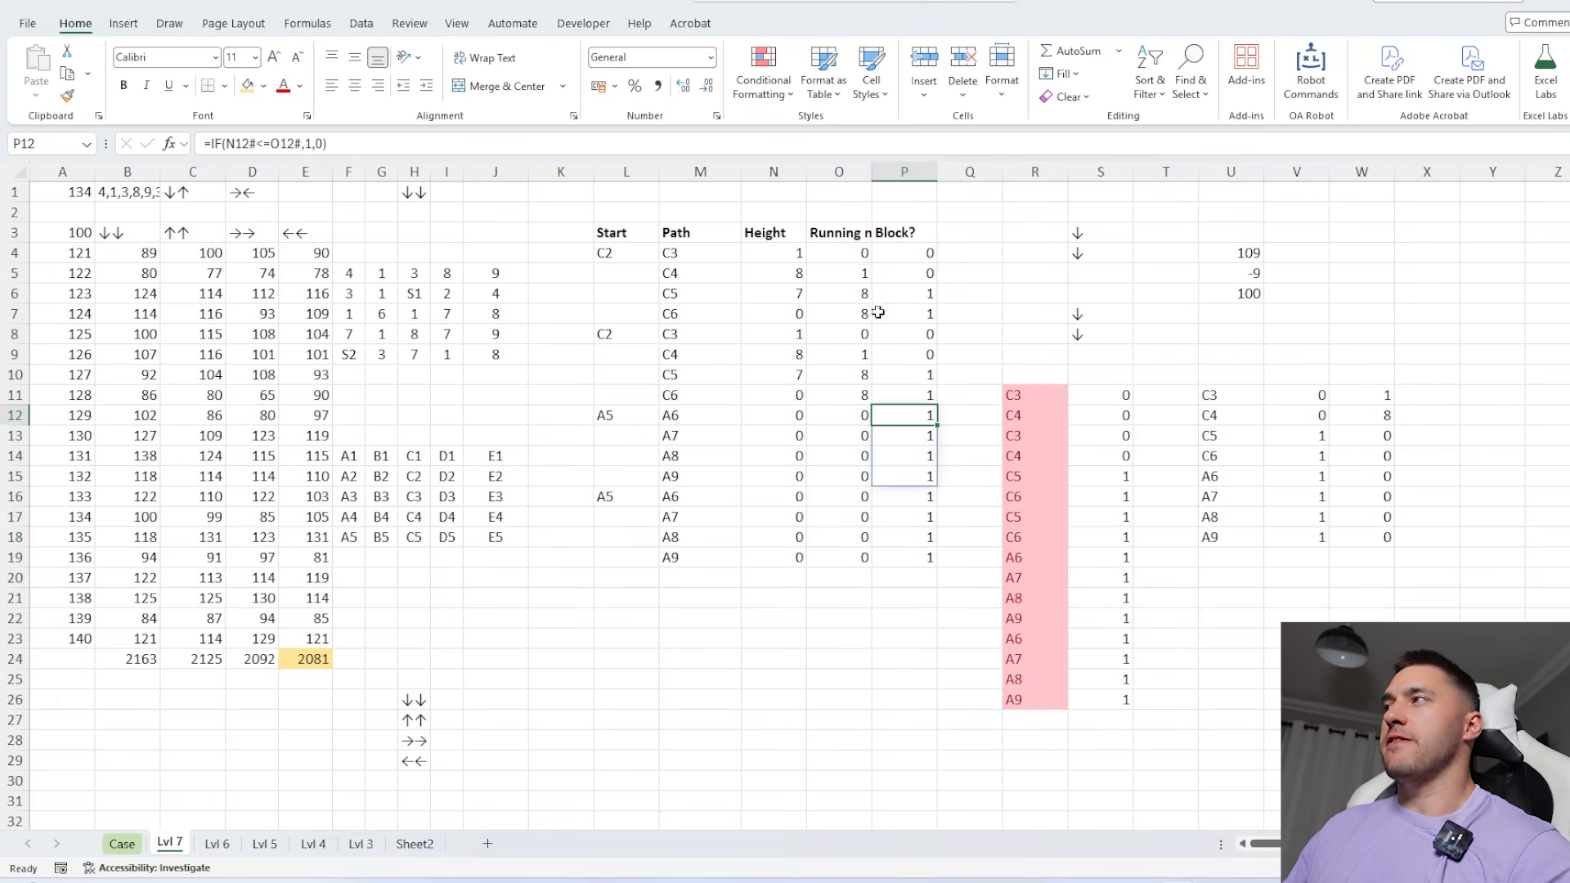
# Try wrapping the SUM(W11#) part of the formula in U5 in IFERROR with 0 as the fallback value
pyautogui.click(1256, 279)
pyautogui.click(248, 145)
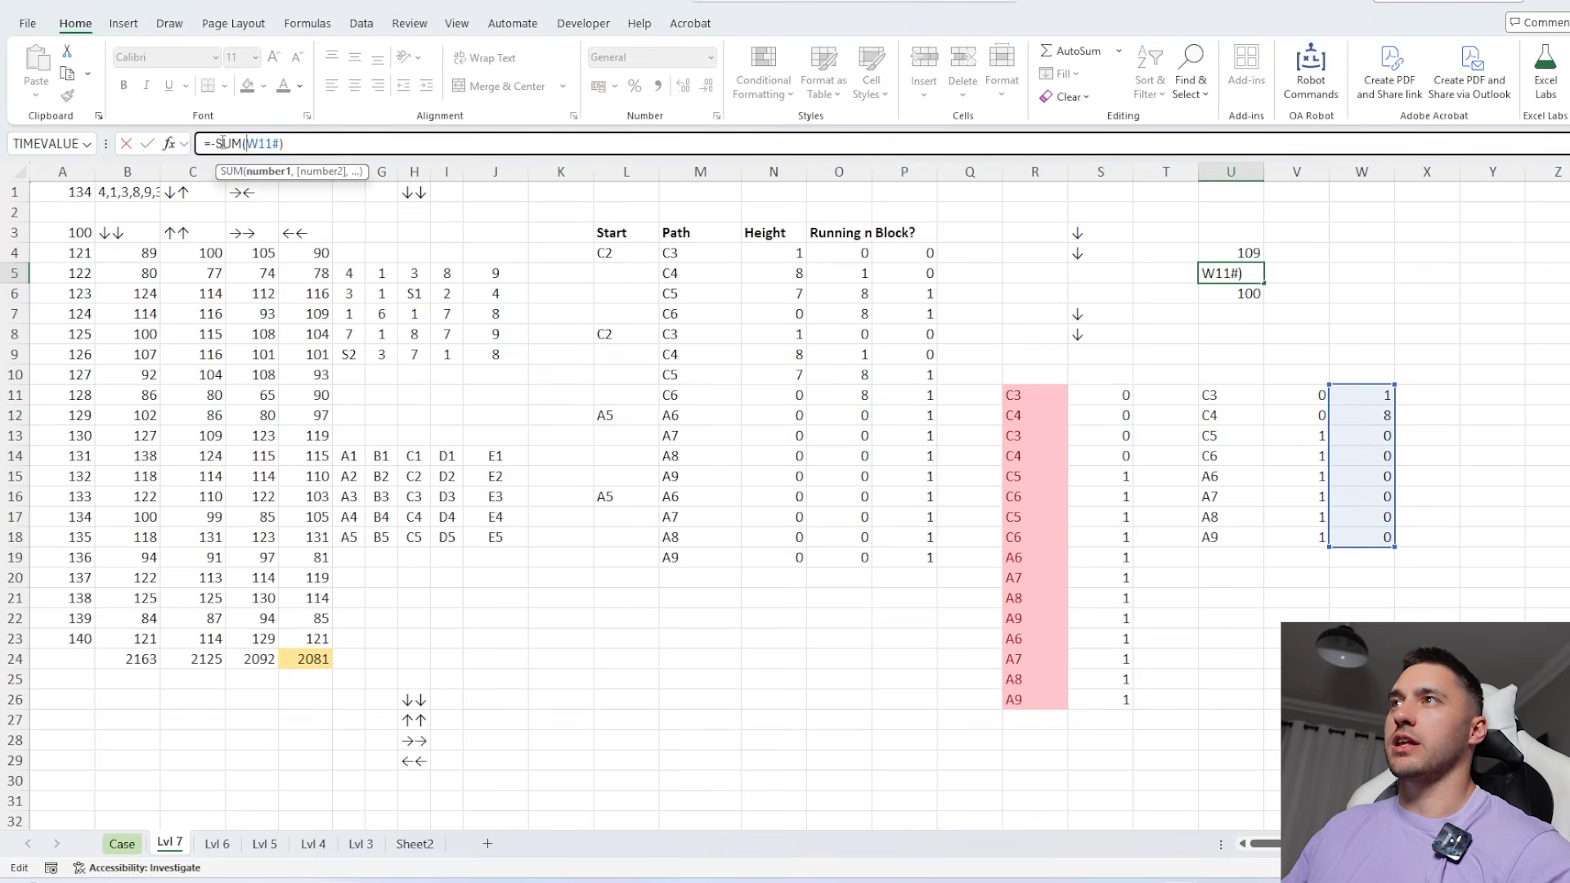
pyautogui.click(217, 143)
pyautogui.write('IFERROR(')
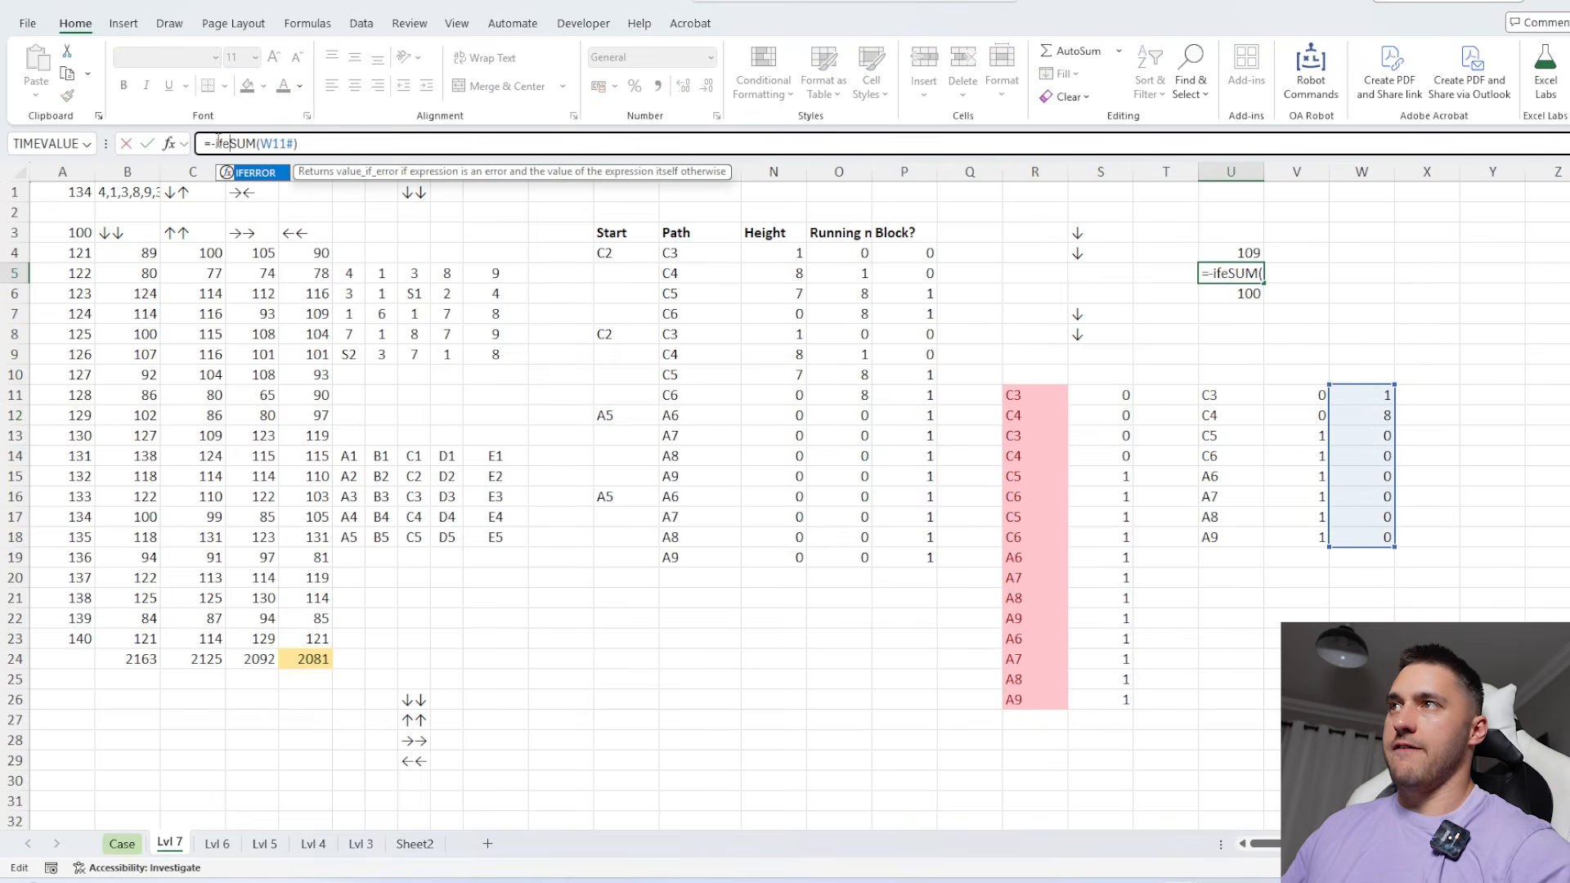
pyautogui.click(357, 144)
pyautogui.write(',0)')
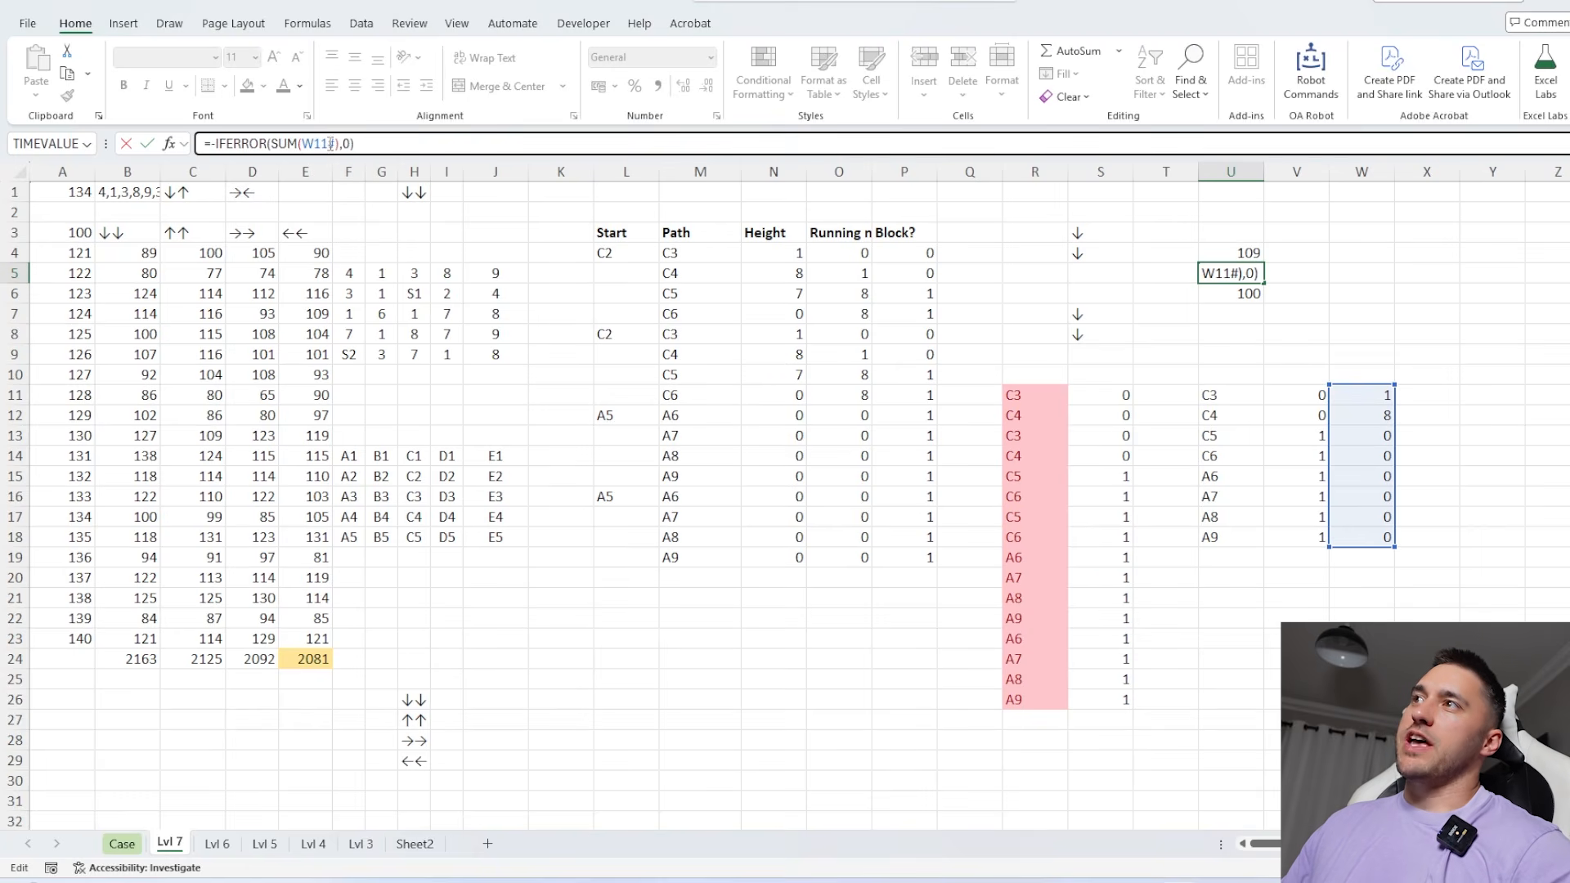
pyautogui.moveTo(341, 144); pyautogui.dragTo(177, 148)
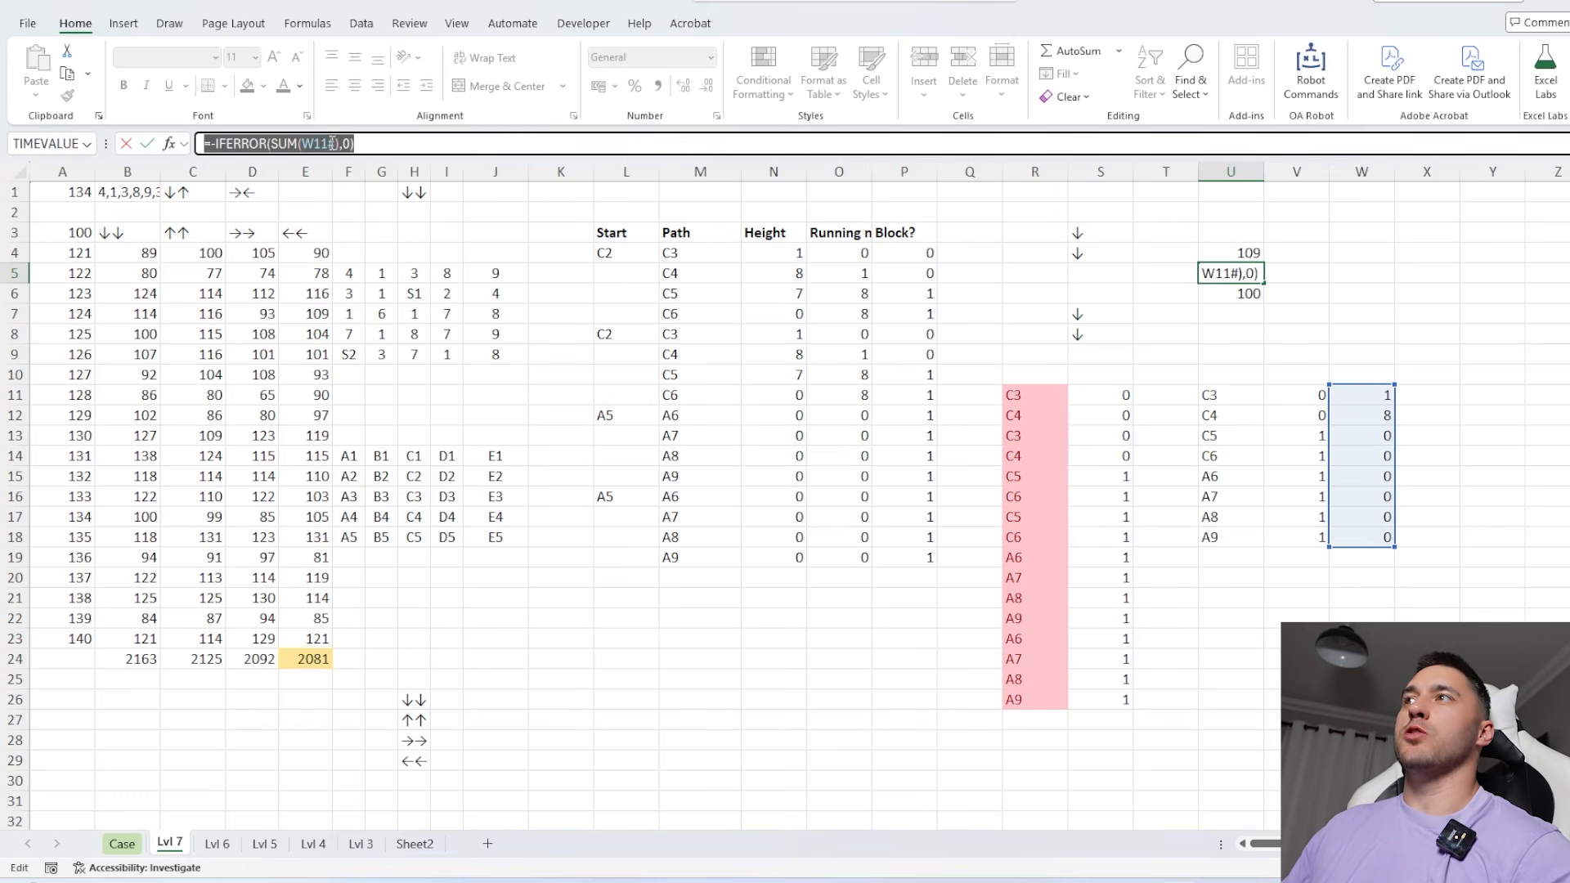
pyautogui.moveTo(302, 143); pyautogui.dragTo(338, 144)
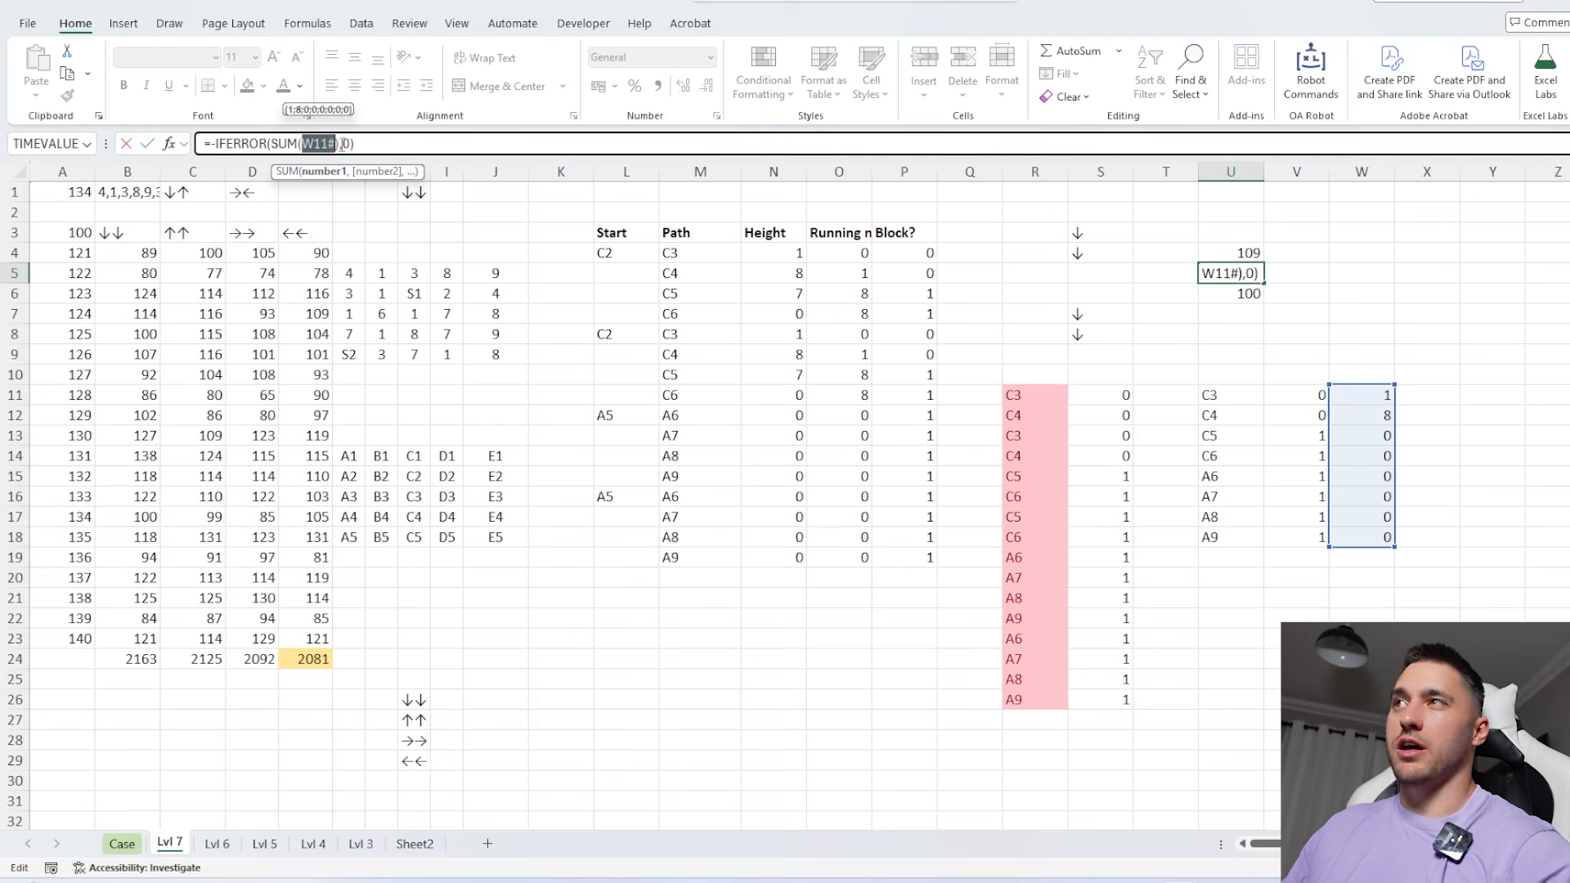
pyautogui.press('Escape')
# Review the answers and check marks for Levels 2 to 5 on the Case sheet
pyautogui.click(122, 843)
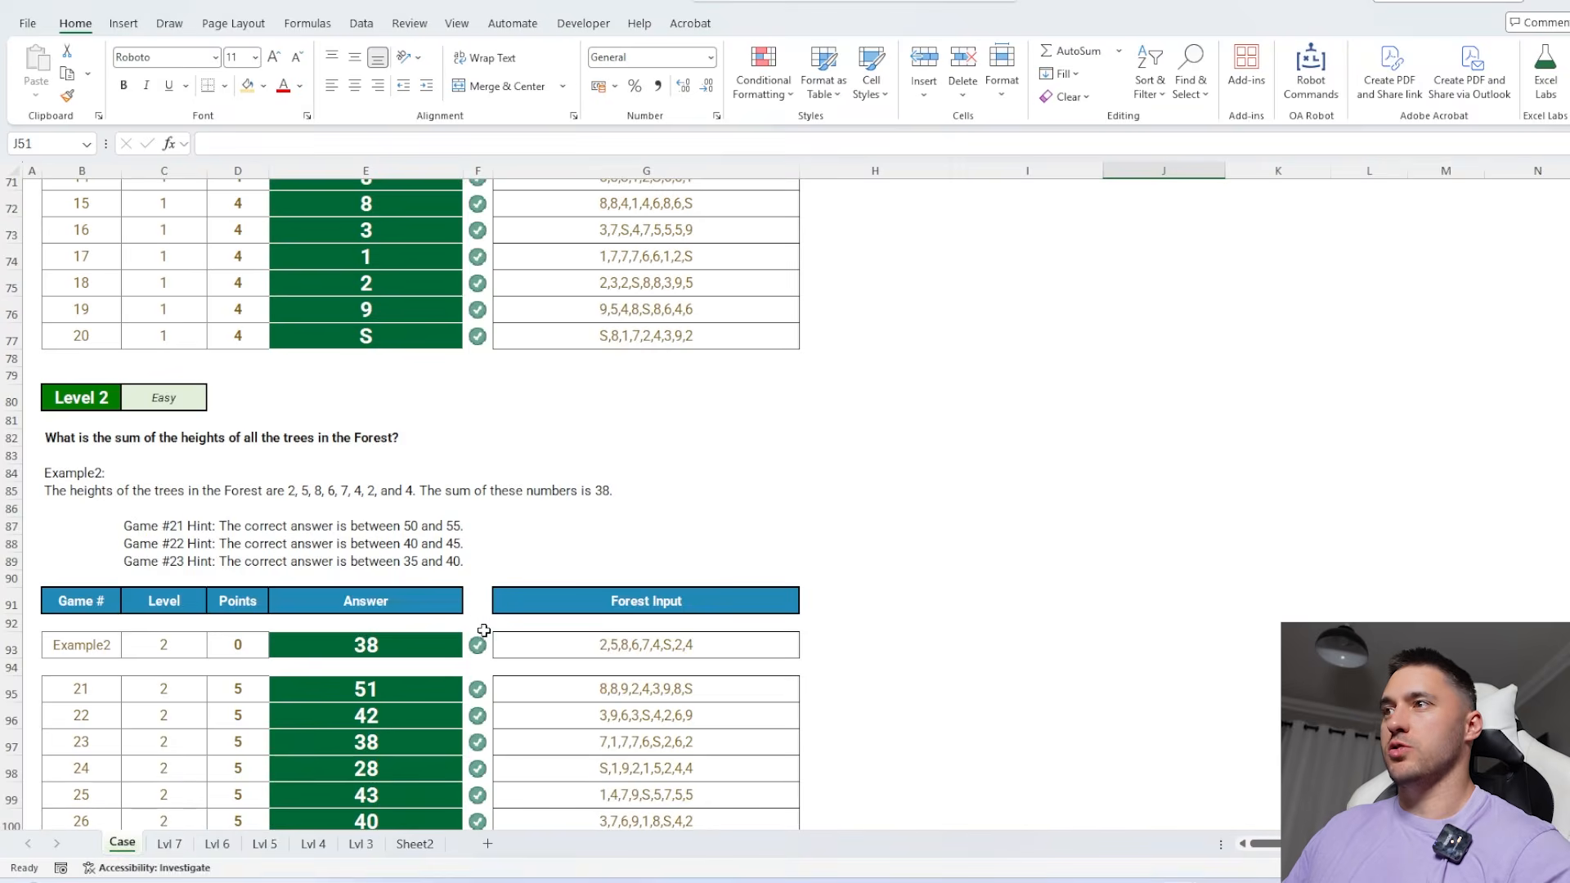
pyautogui.scroll(-12, 368, 588)
pyautogui.scroll(-20, 369, 595)
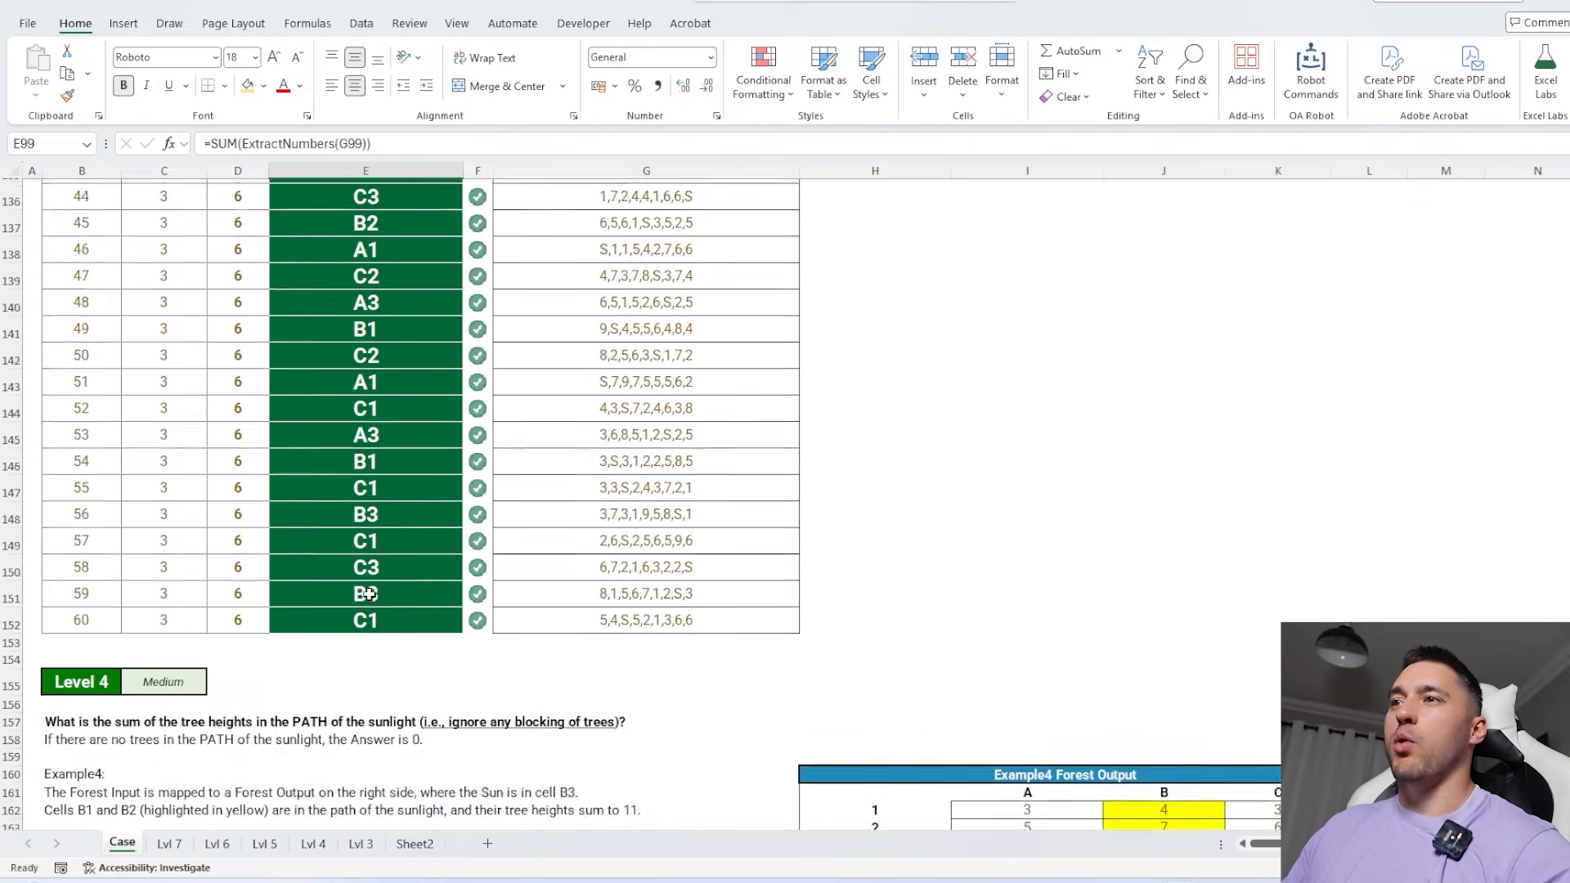
pyautogui.click(362, 571)
pyautogui.scroll(-2, 362, 571)
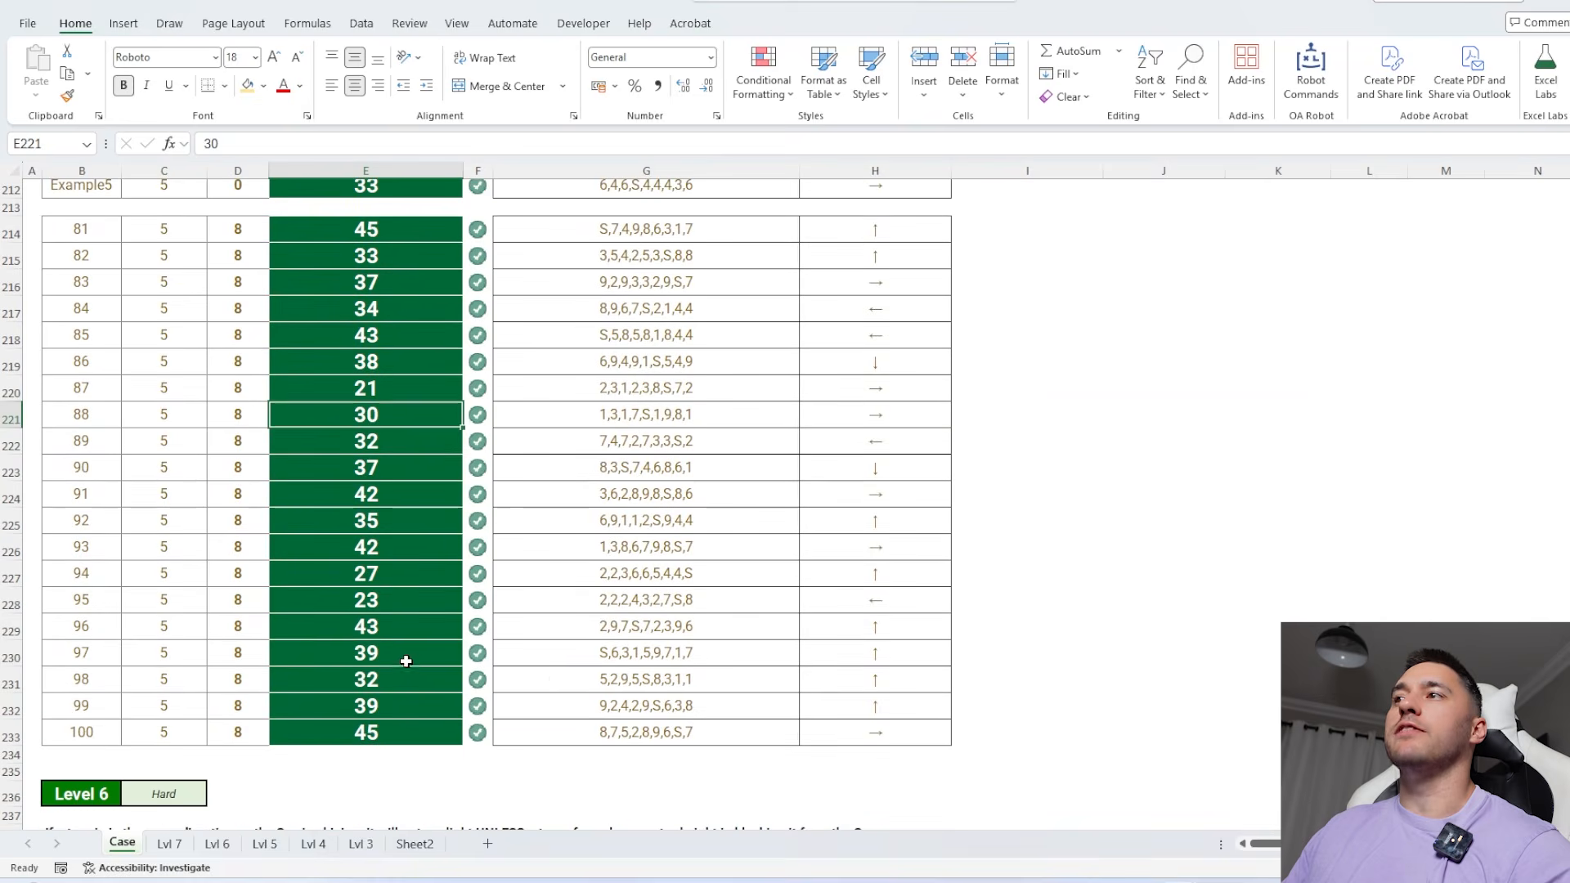
pyautogui.click(410, 654)
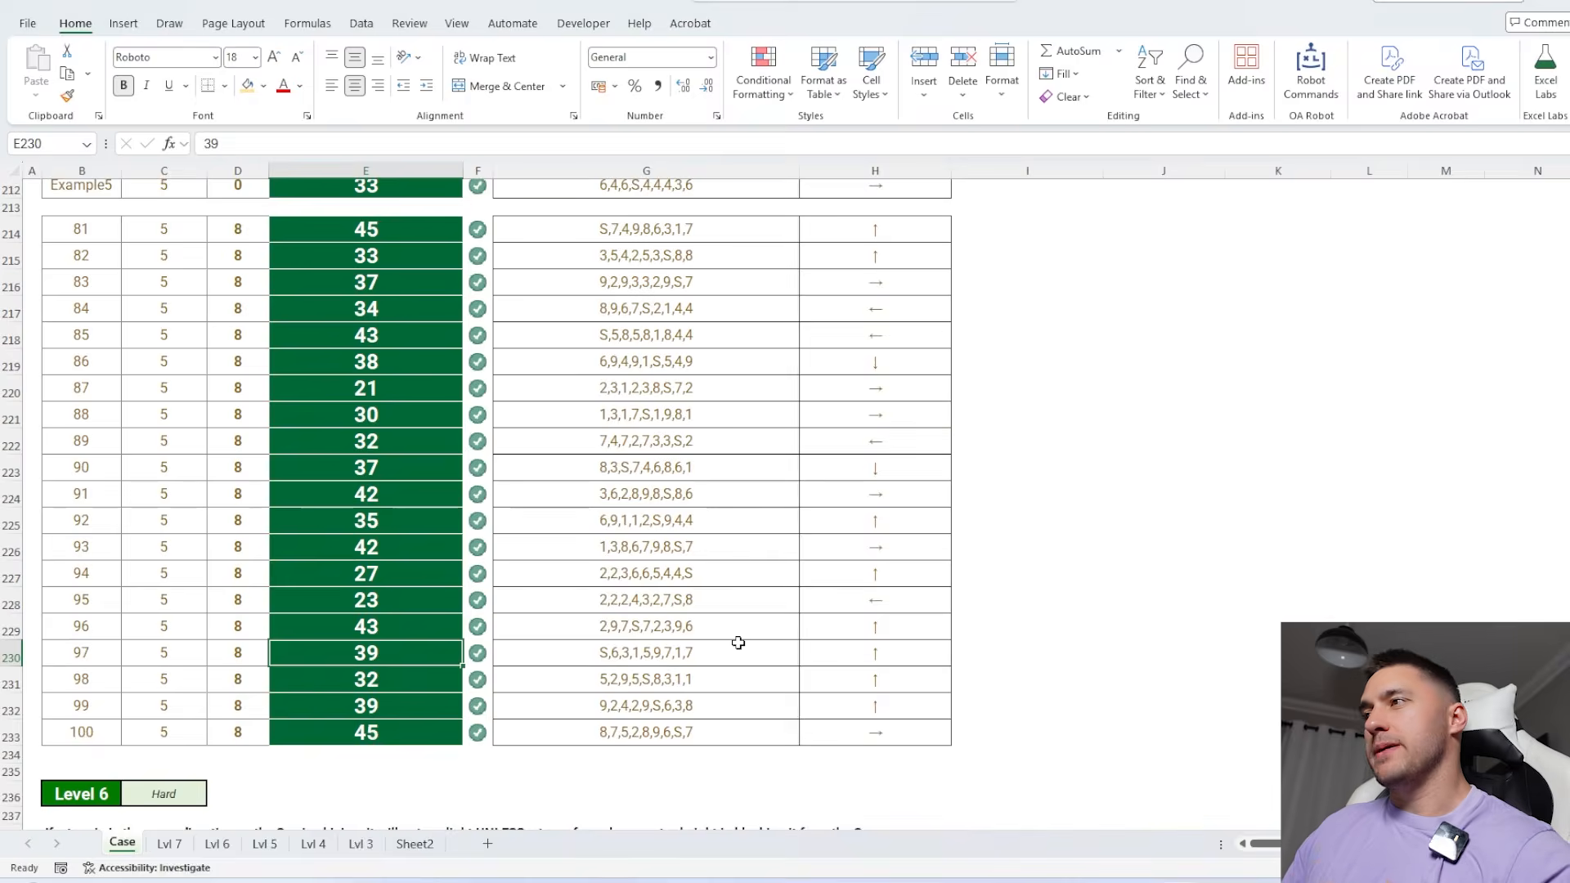